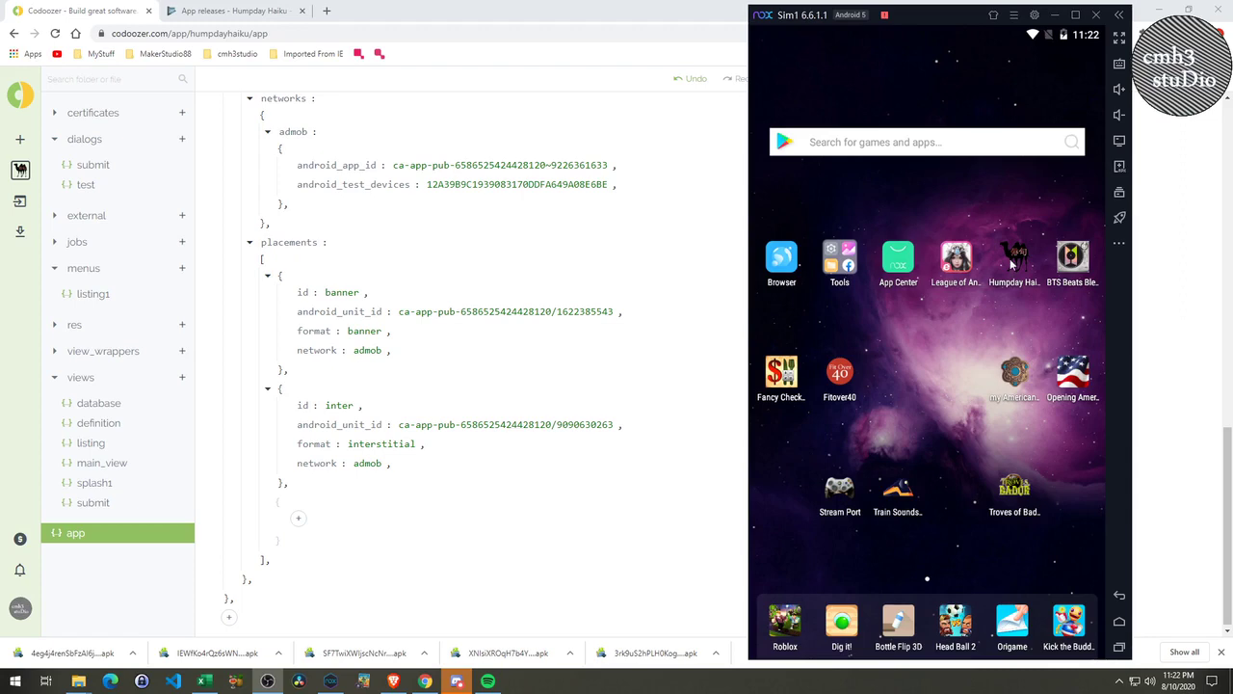
Launch Humpday Haiku in Nox App Player, leaving the test device ID unchanged so a test ad shows.
{"action": "left_click", "coordinate": [1014, 263]}
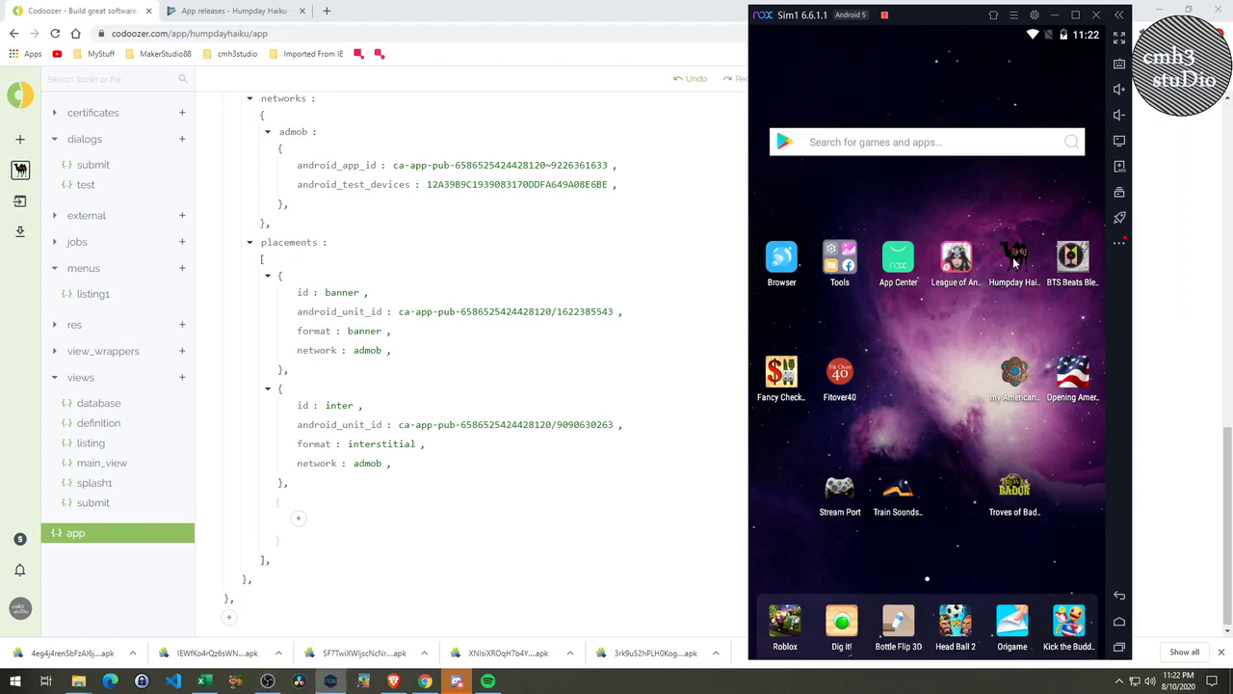
{"action": "left_click", "coordinate": [1014, 261]}
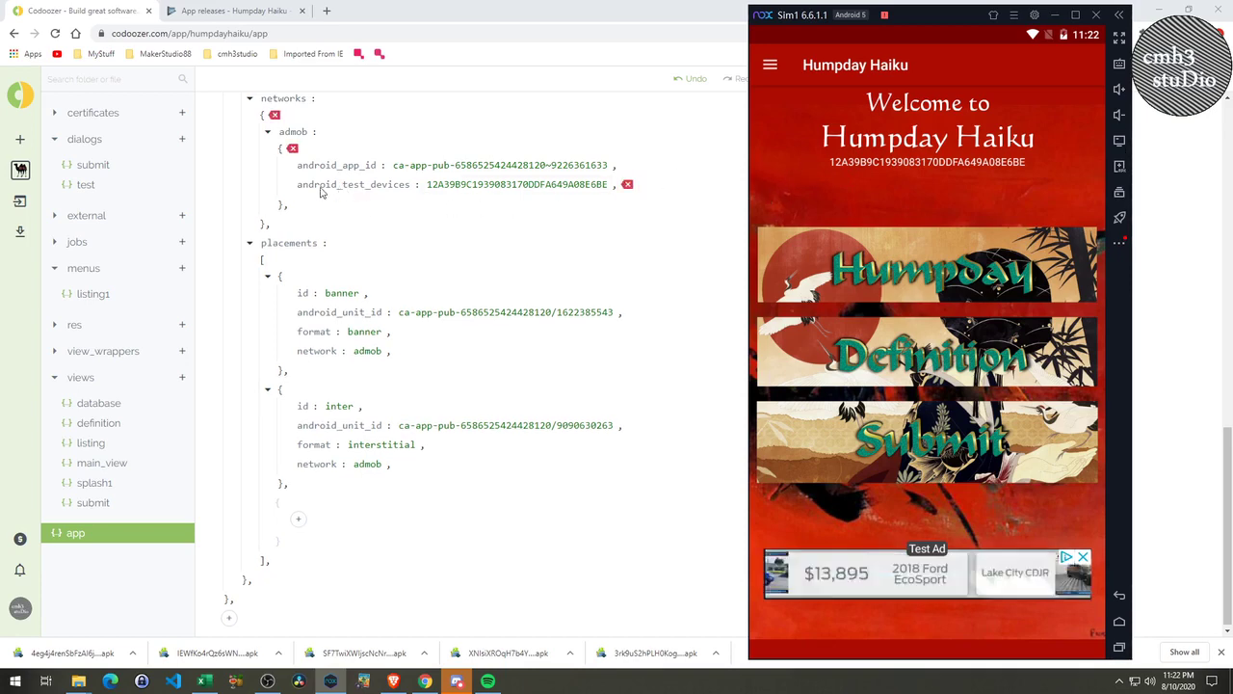
{"action": "left_click", "coordinate": [429, 184]}
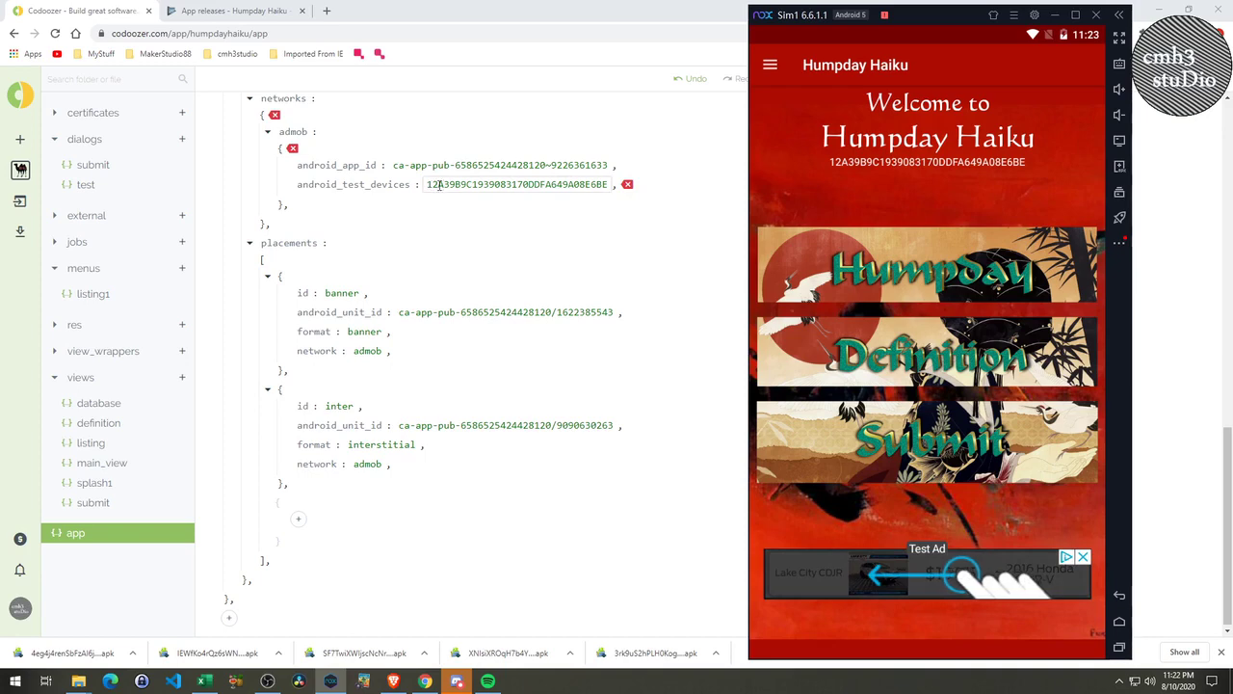
{"action": "left_click", "coordinate": [611, 205]}
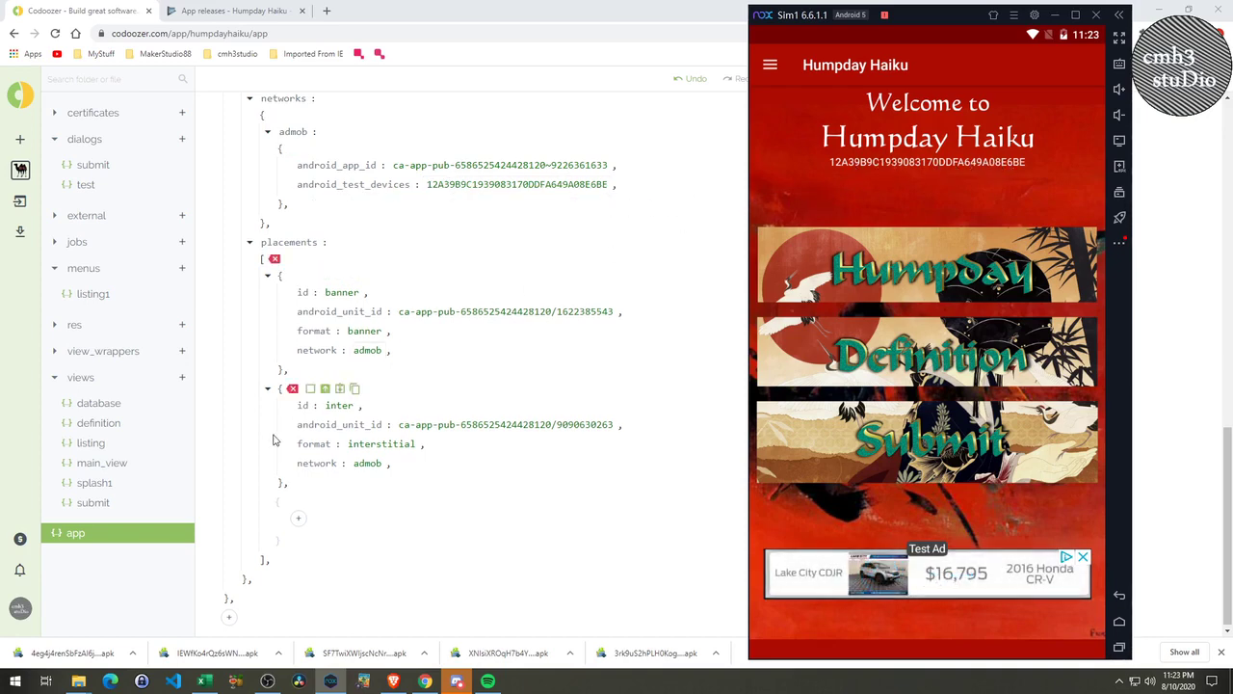
{"action": "left_click", "coordinate": [106, 463]}
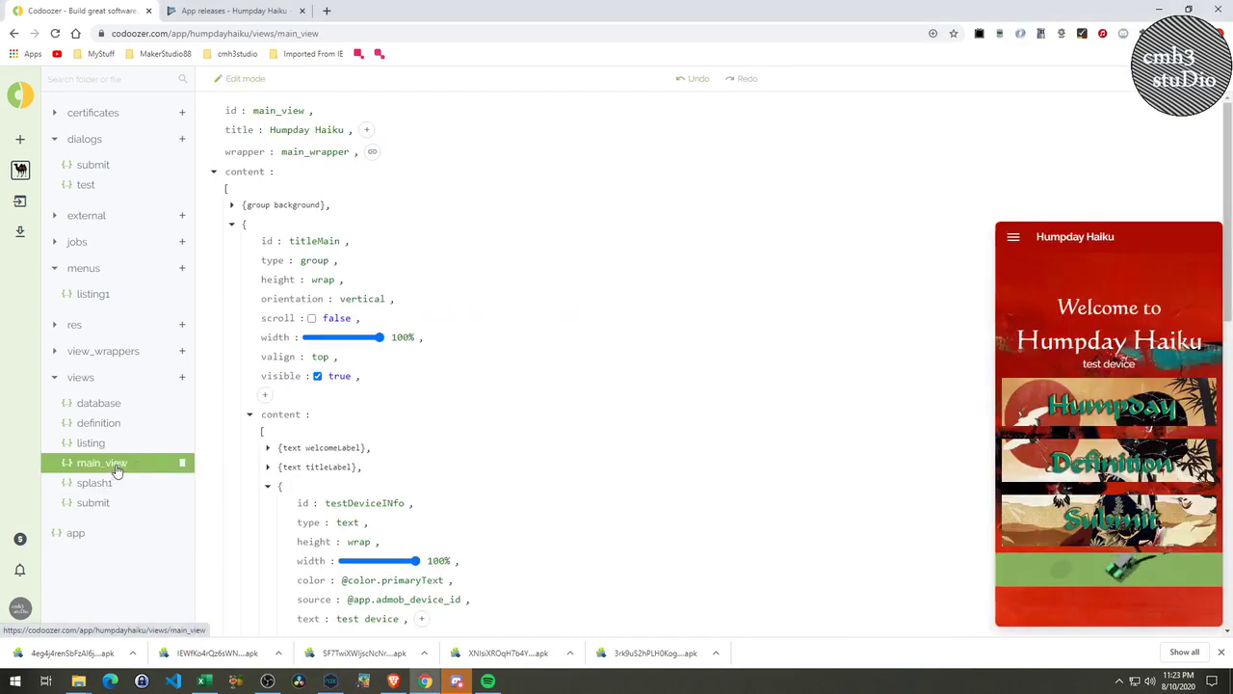
{"action": "left_click", "coordinate": [1108, 369]}
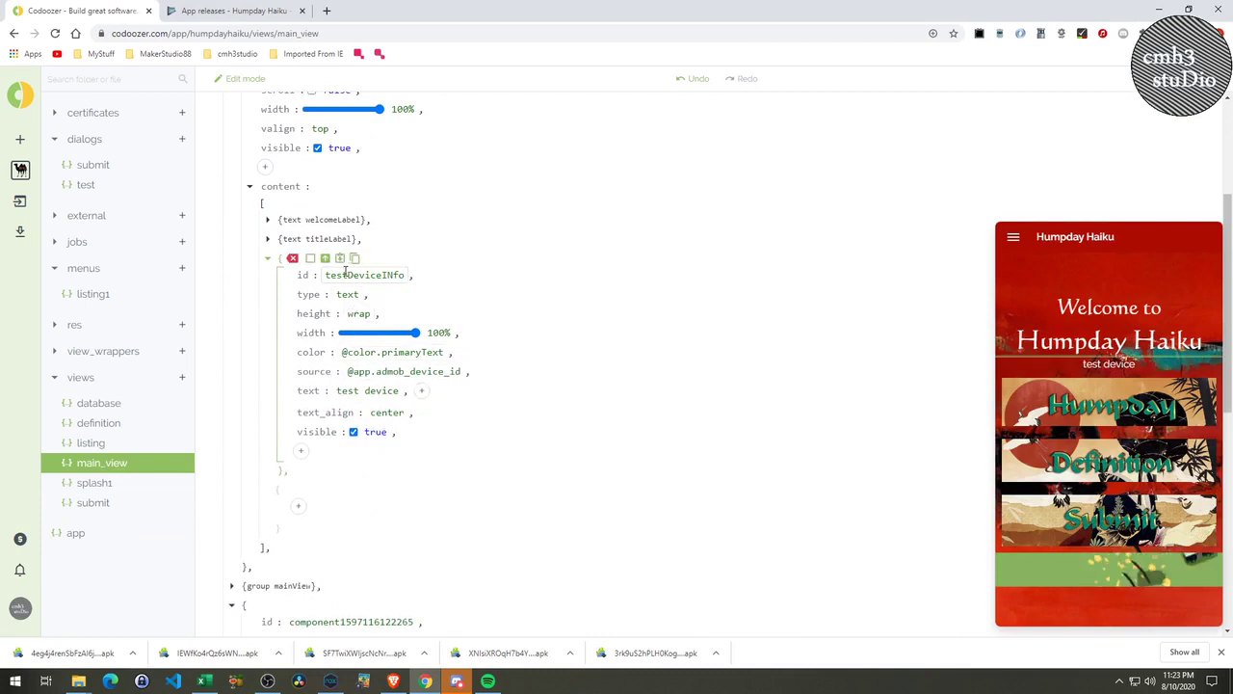
{"action": "left_click", "coordinate": [350, 371]}
{"action": "left_click_drag", "start_coordinate": [349, 371], "coordinate": [464, 371]}
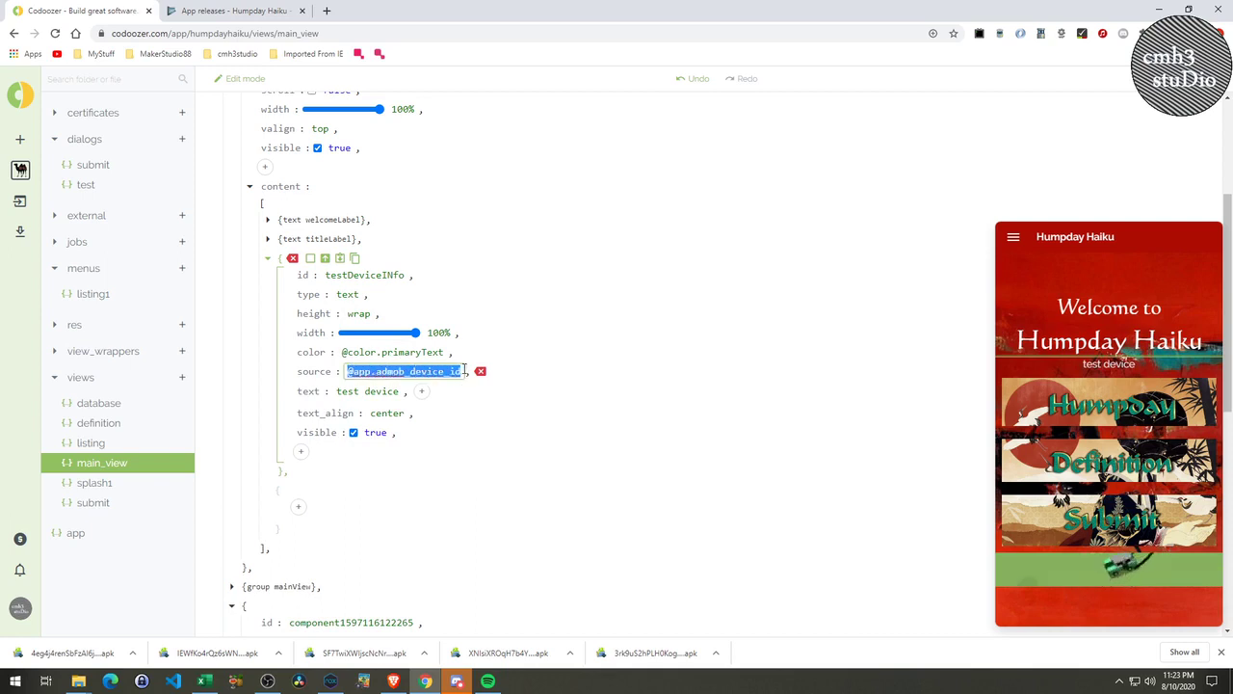
{"action": "left_click", "coordinate": [554, 374]}
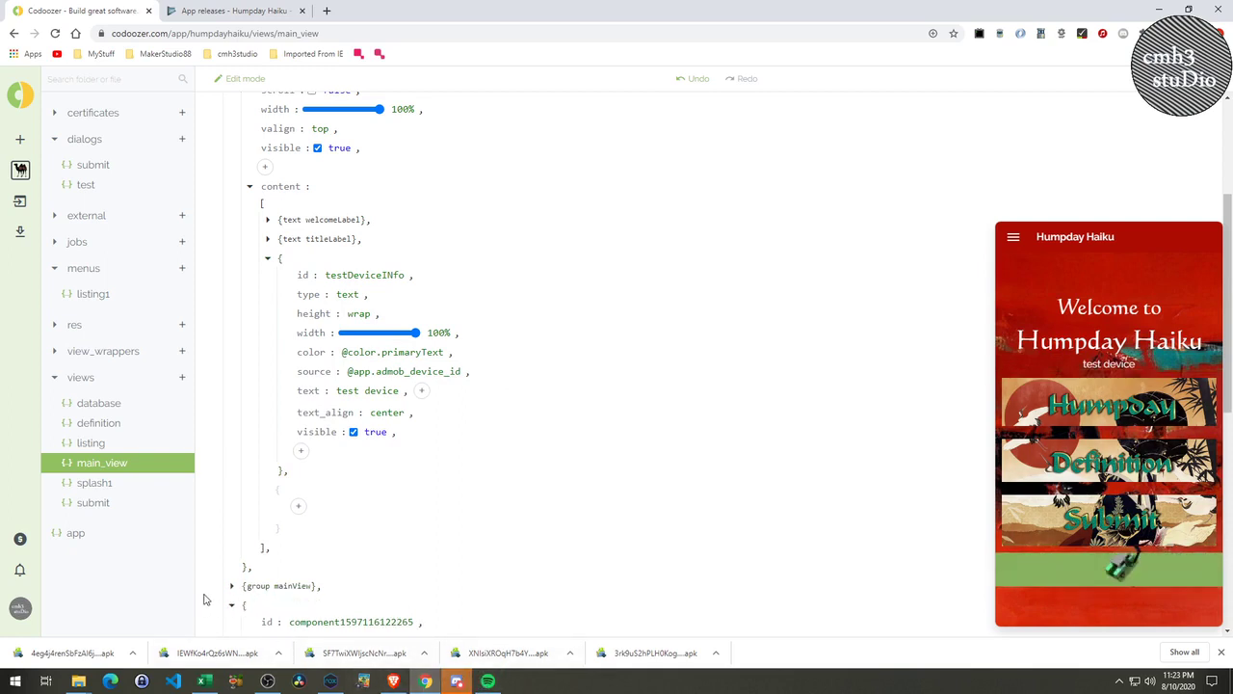
{"action": "left_click", "coordinate": [331, 681]}
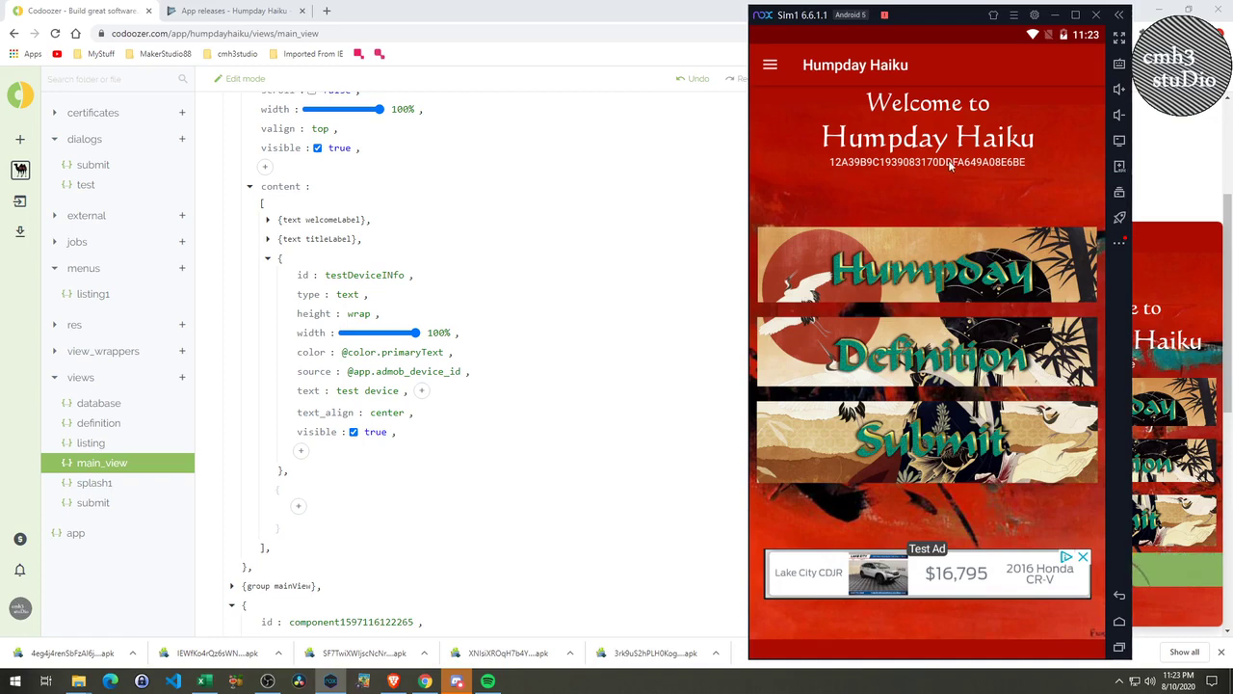
{"action": "left_click", "coordinate": [96, 532]}
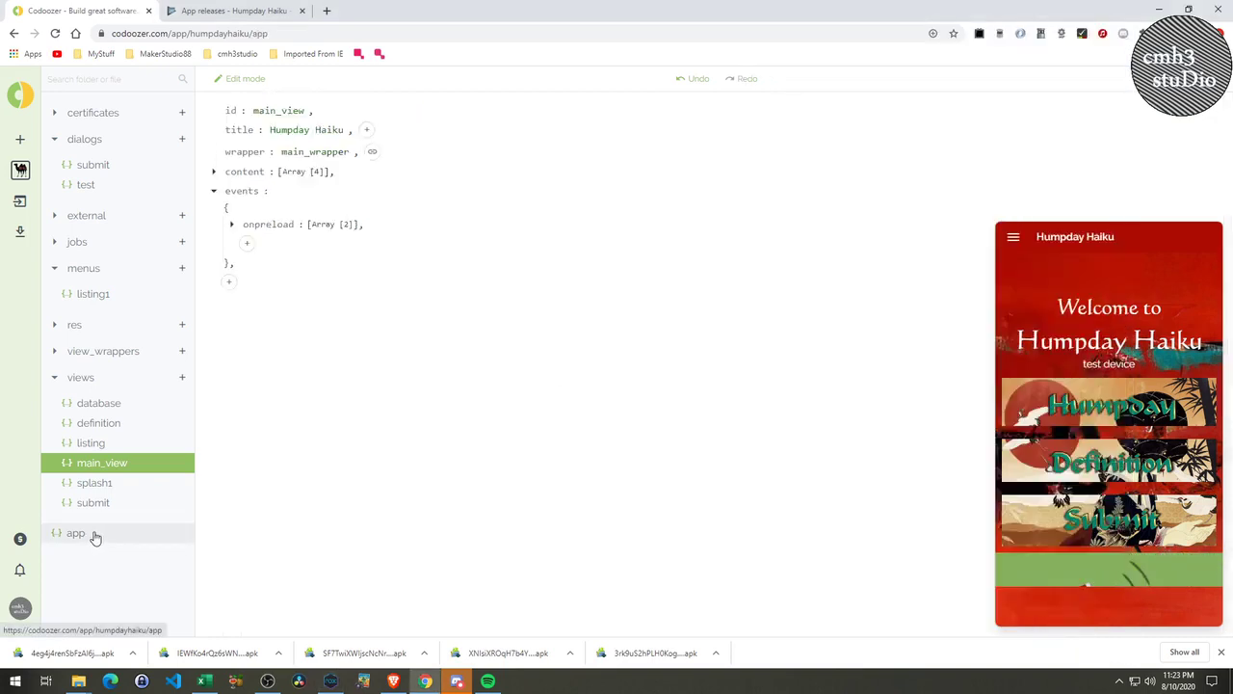
{"action": "scroll", "coordinate": [318, 569], "scroll_direction": "down", "scroll_amount": 7}
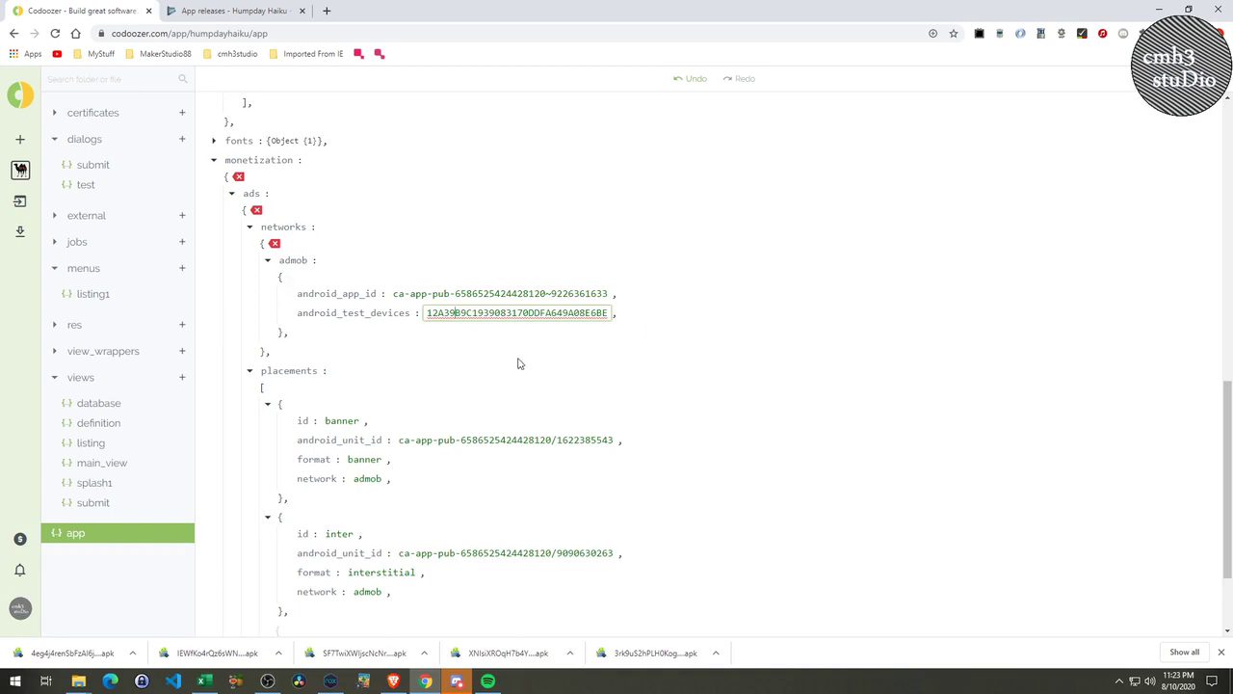
{"action": "key", "text": "alt+Tab"}
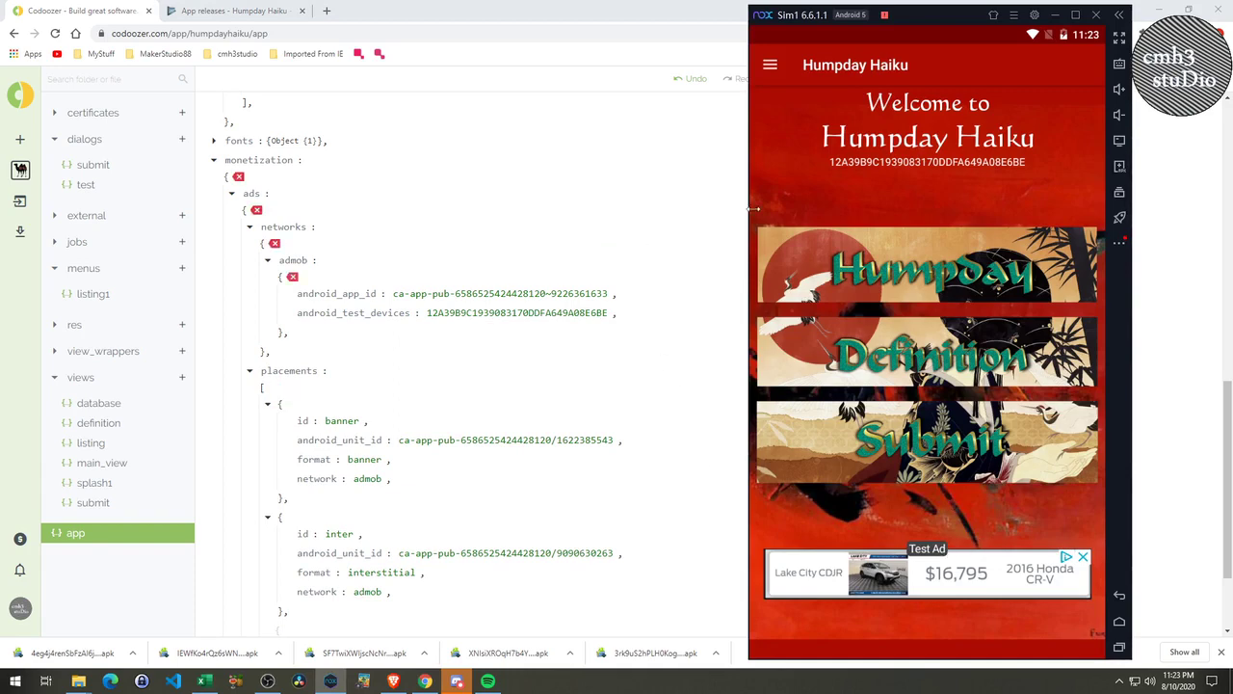
Tap Humpday to show the Haiku Listing with its seven dated haikus.
{"action": "left_click", "coordinate": [912, 278]}
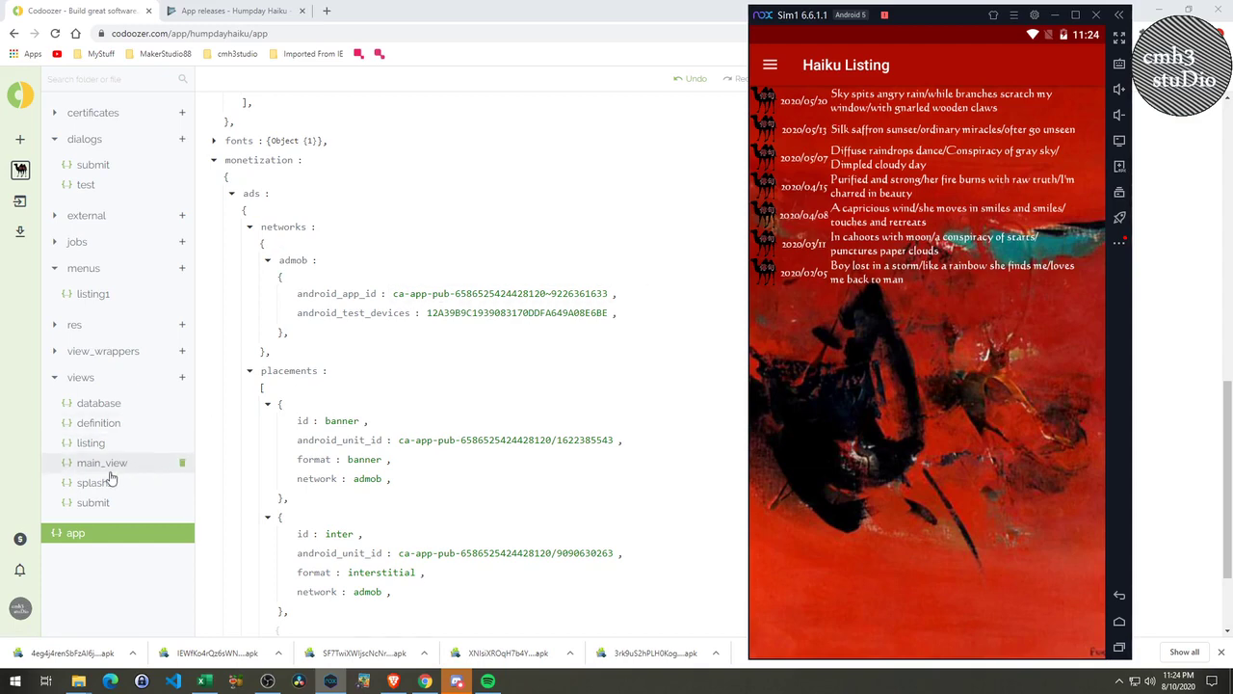
In a new tab, open the HumpdayHaiku project in Firebase console from the bookmarks.
{"action": "left_click", "coordinate": [327, 10]}
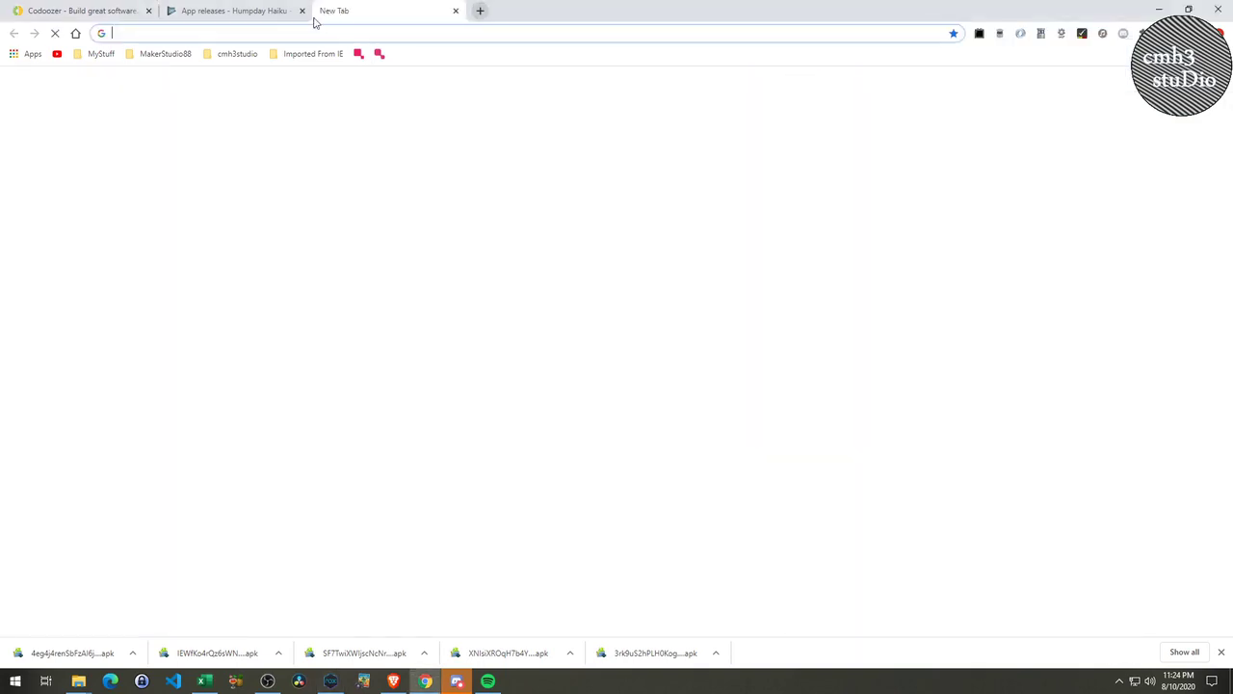
{"action": "left_click", "coordinate": [169, 56]}
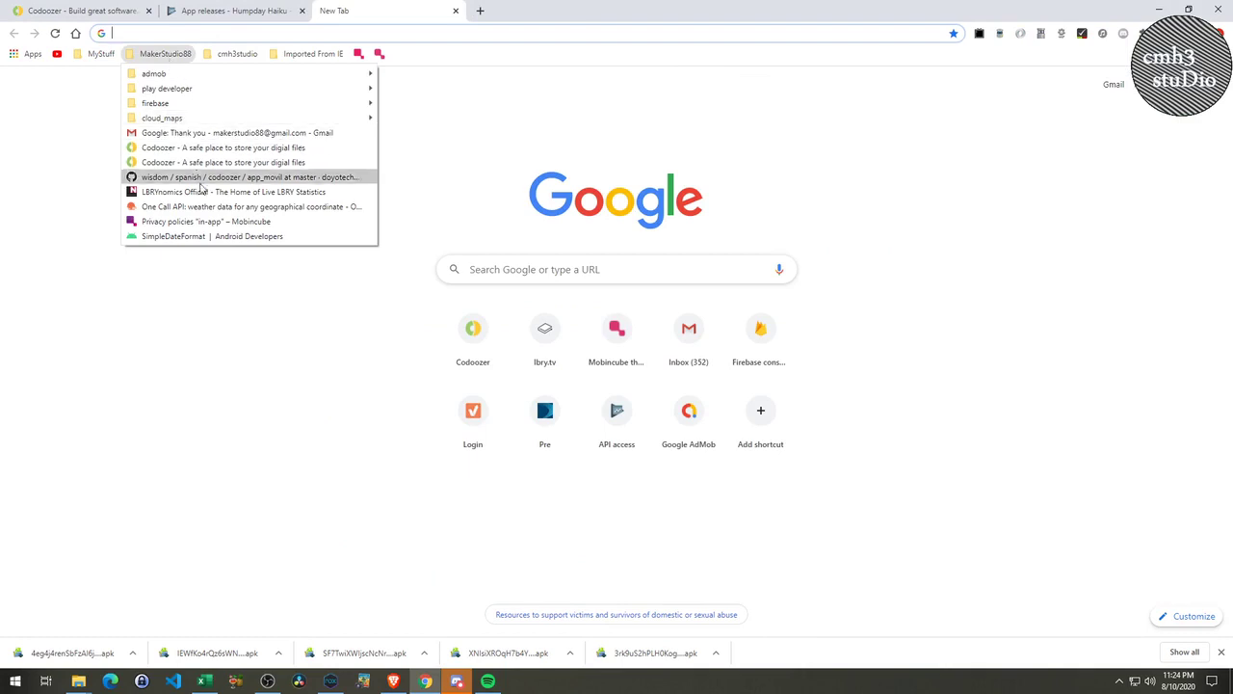
{"action": "mouse_move", "coordinate": [328, 103]}
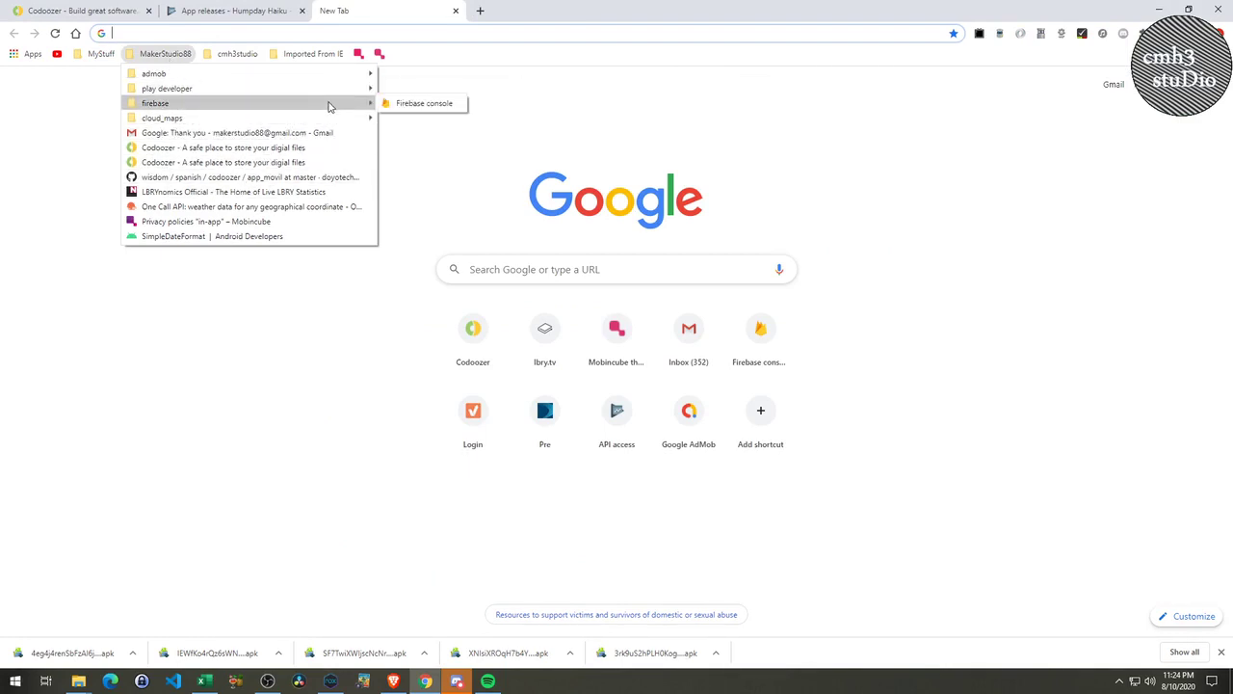
{"action": "left_click", "coordinate": [423, 104]}
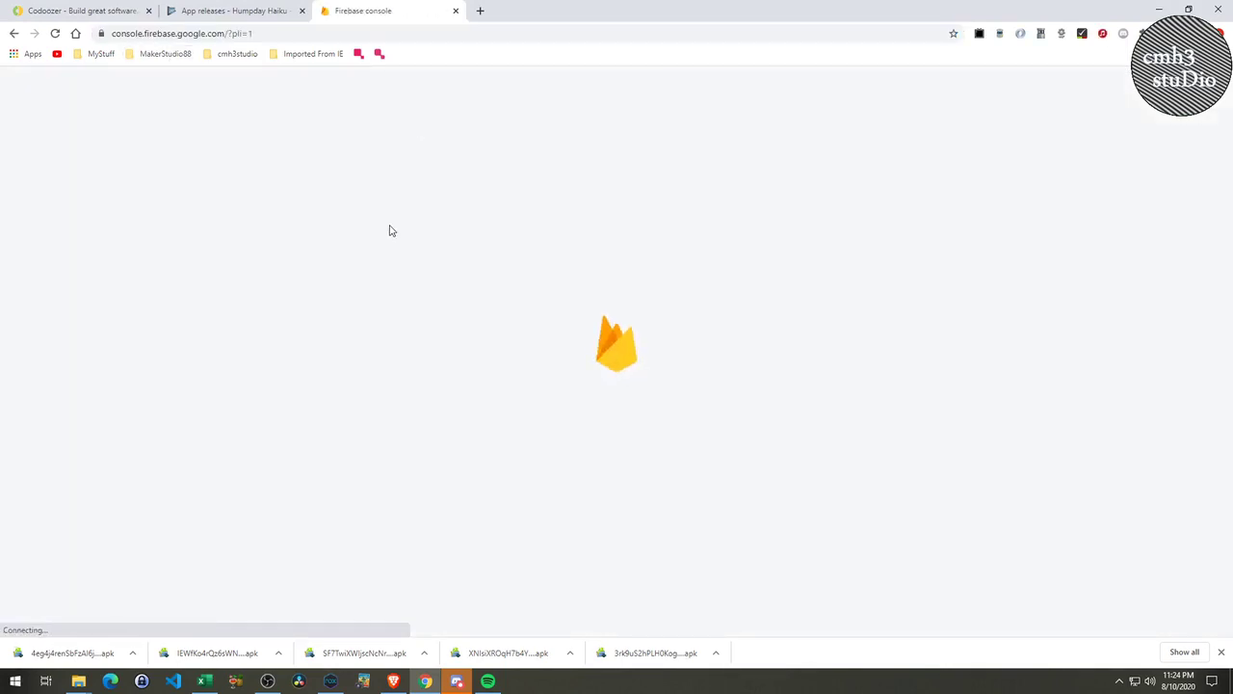
{"action": "left_click", "coordinate": [579, 228]}
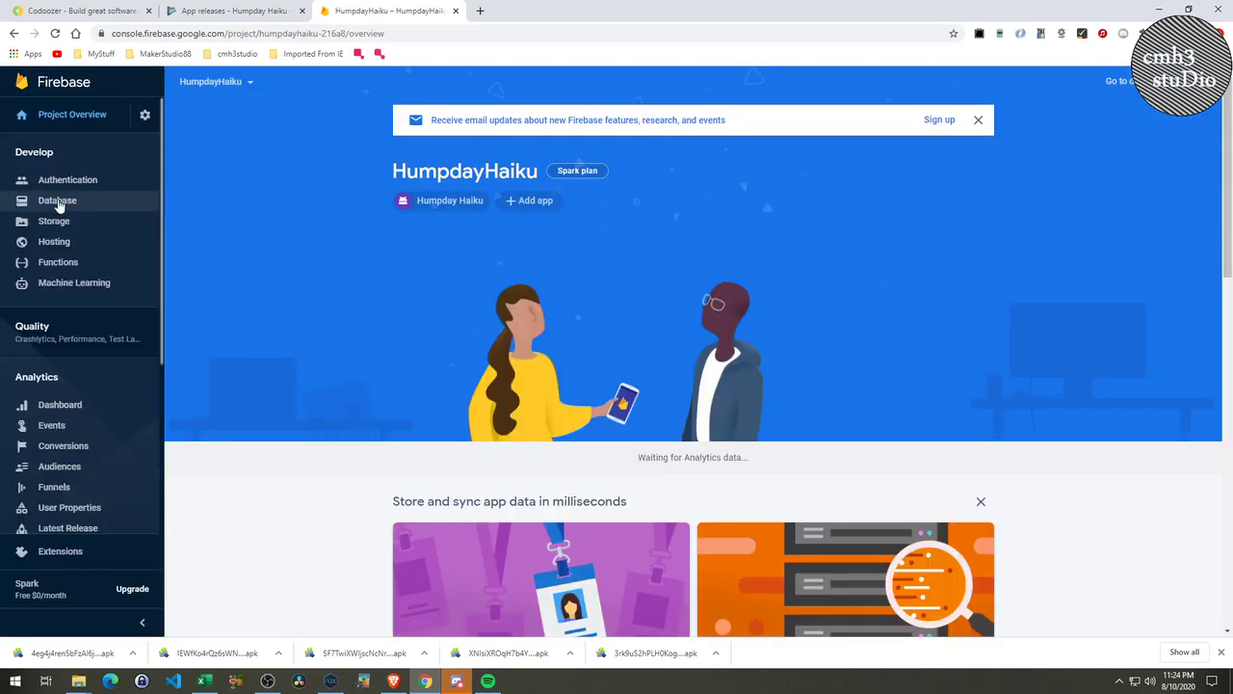
Browse the Cloud Firestore haiku documents, then go back to the Humpday Haiku App releases page.
{"action": "left_click", "coordinate": [108, 210]}
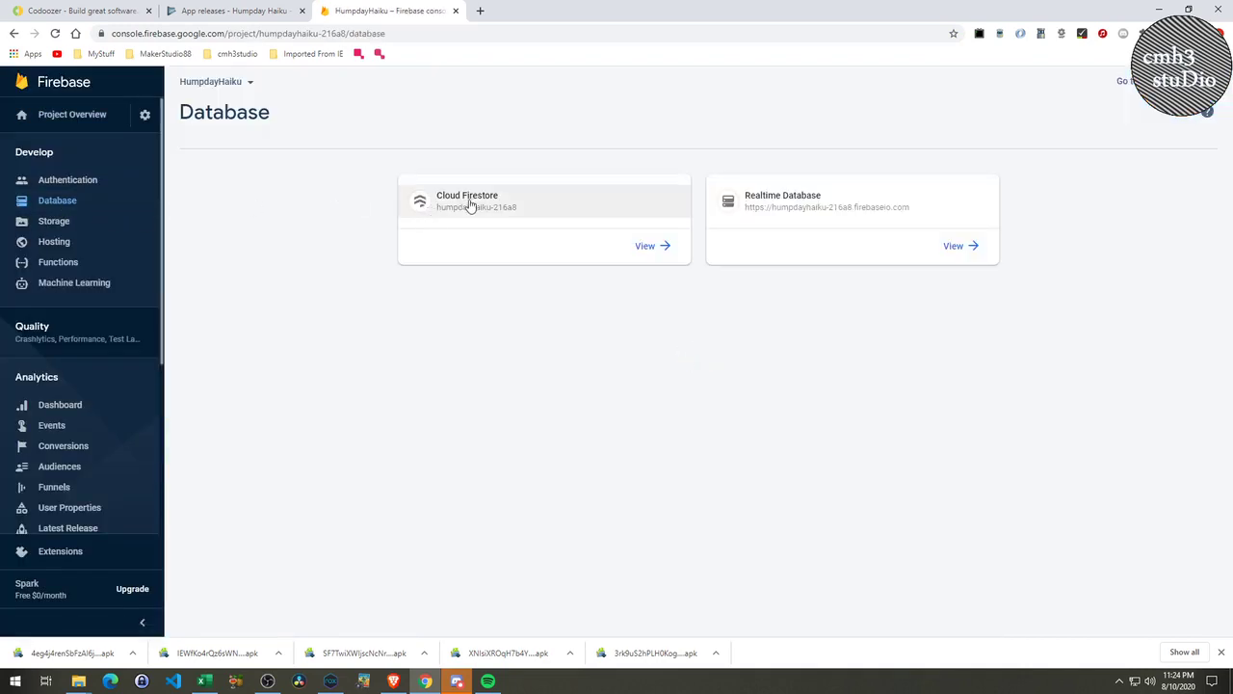
{"action": "left_click", "coordinate": [472, 202]}
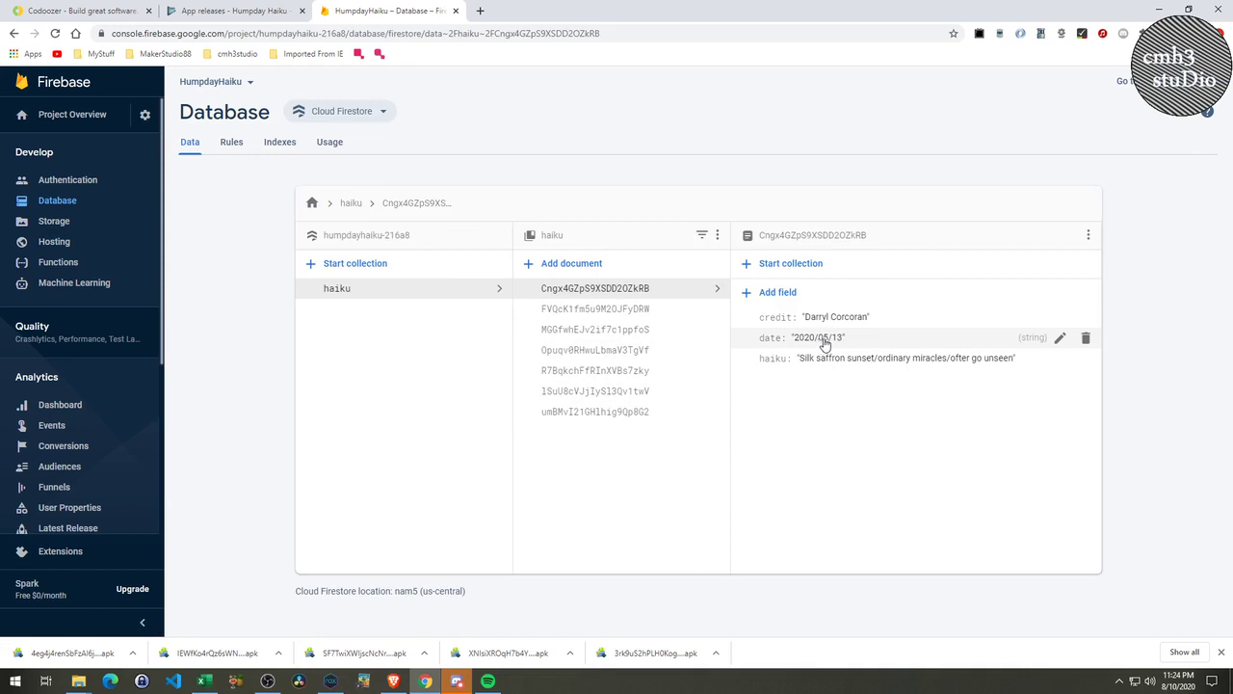
{"action": "left_click", "coordinate": [641, 311]}
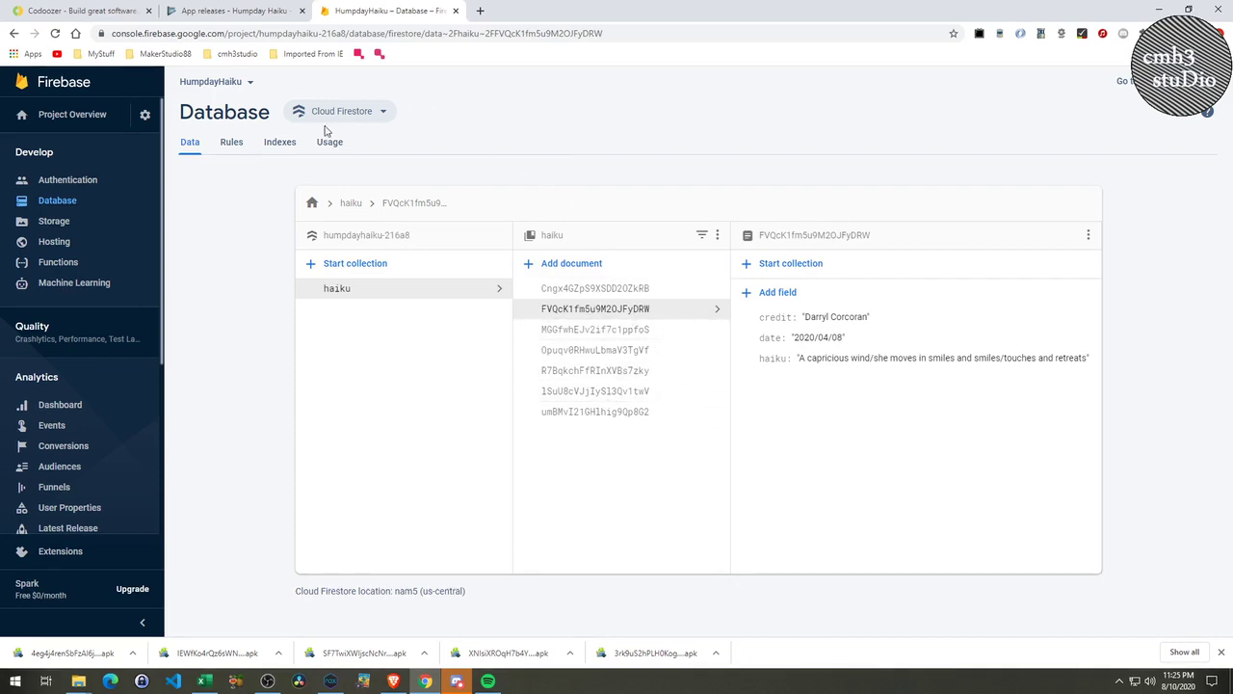
{"action": "left_click", "coordinate": [253, 13]}
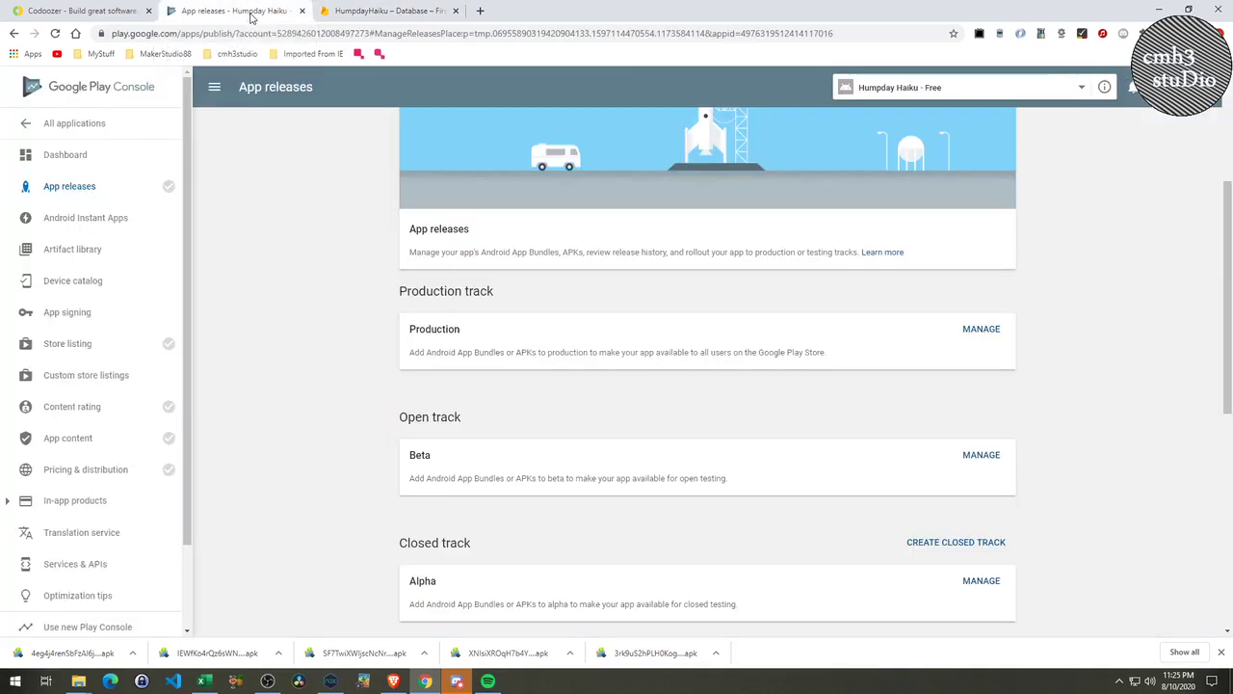
Switch to the Codoozer tab and open views > listing, toggling its events node.
{"action": "left_click", "coordinate": [1160, 9]}
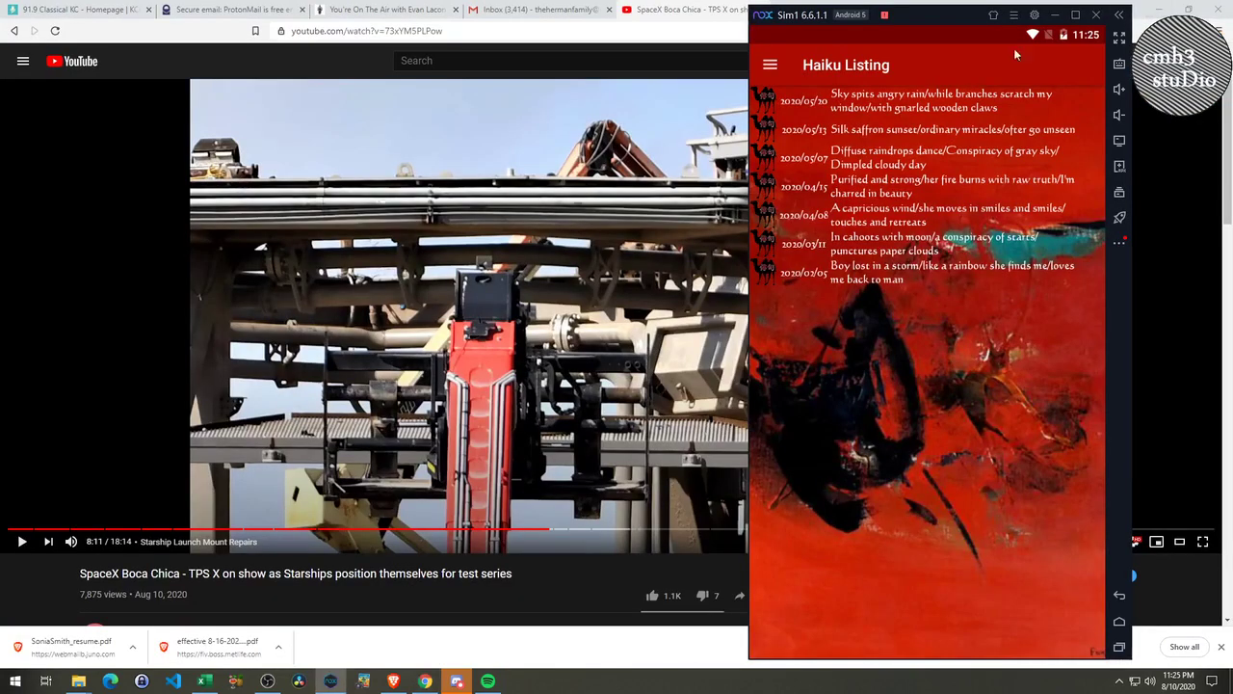
{"action": "key", "text": "alt+Tab"}
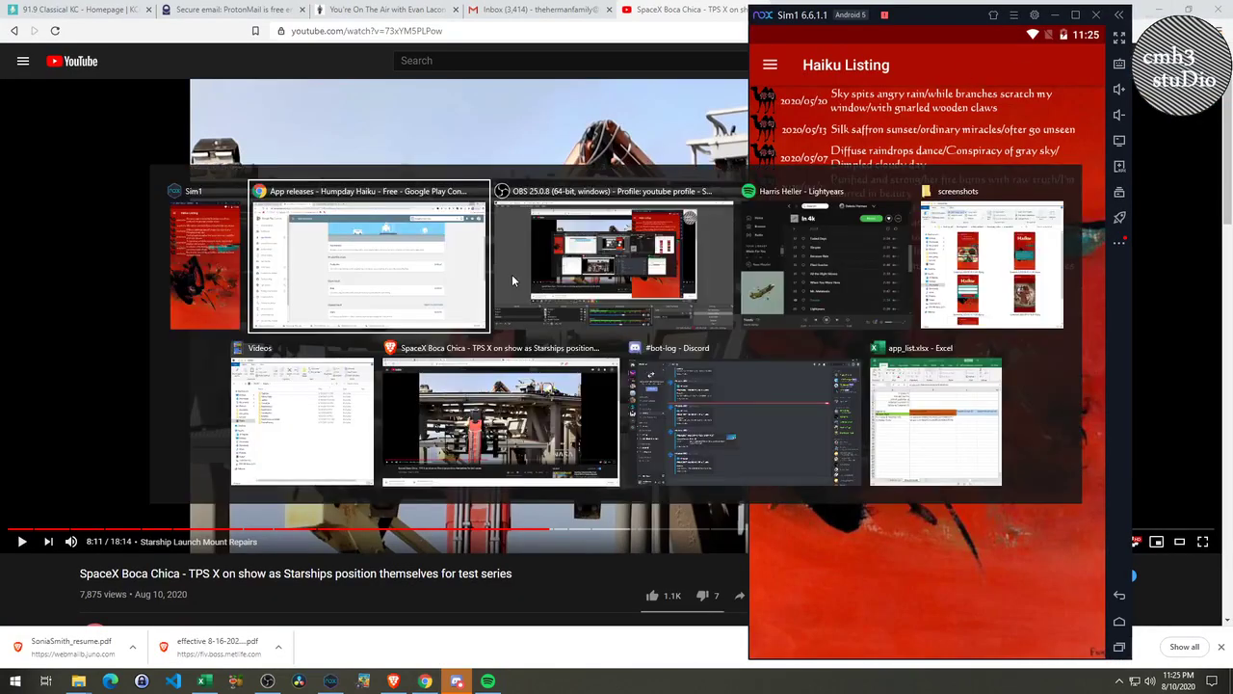
{"action": "key", "text": "alt+Tab"}
{"action": "key", "text": "alt+Tab"}
{"action": "key", "text": "alt+Tab"}
{"action": "key", "text": "alt+Tab"}
{"action": "key", "text": "alt+Tab"}
{"action": "key", "text": "alt+Tab"}
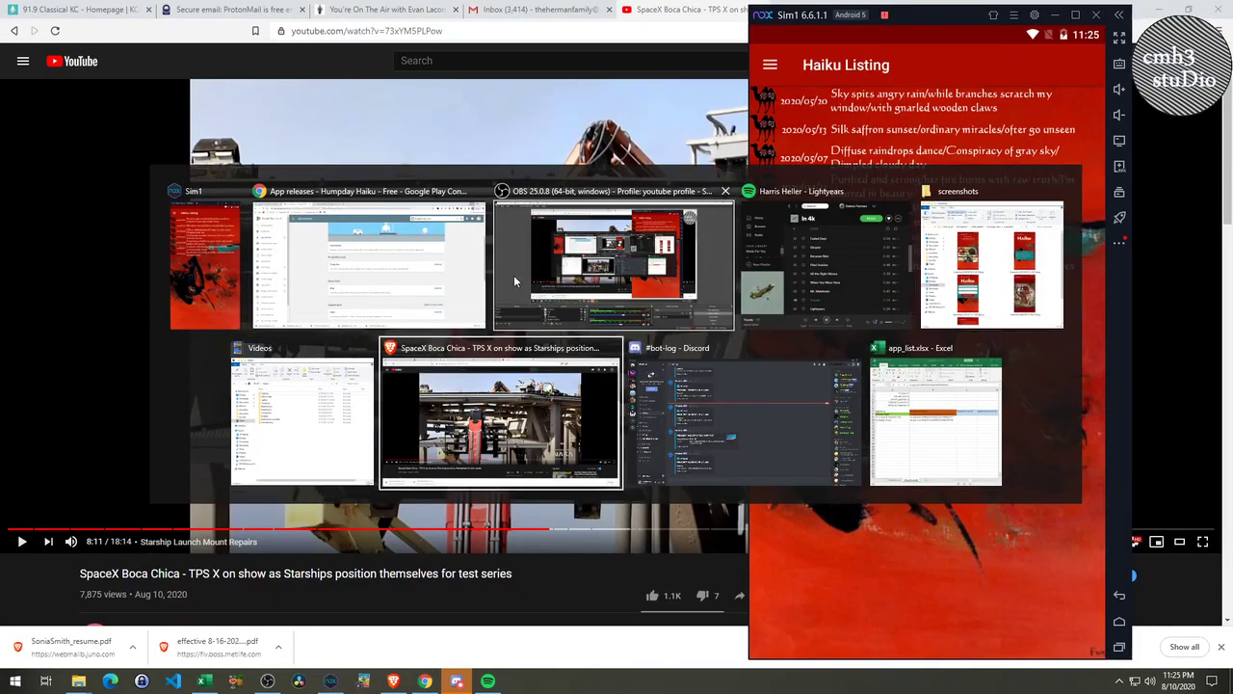
{"action": "key", "text": "alt+Tab"}
{"action": "key", "text": "alt+Tab"}
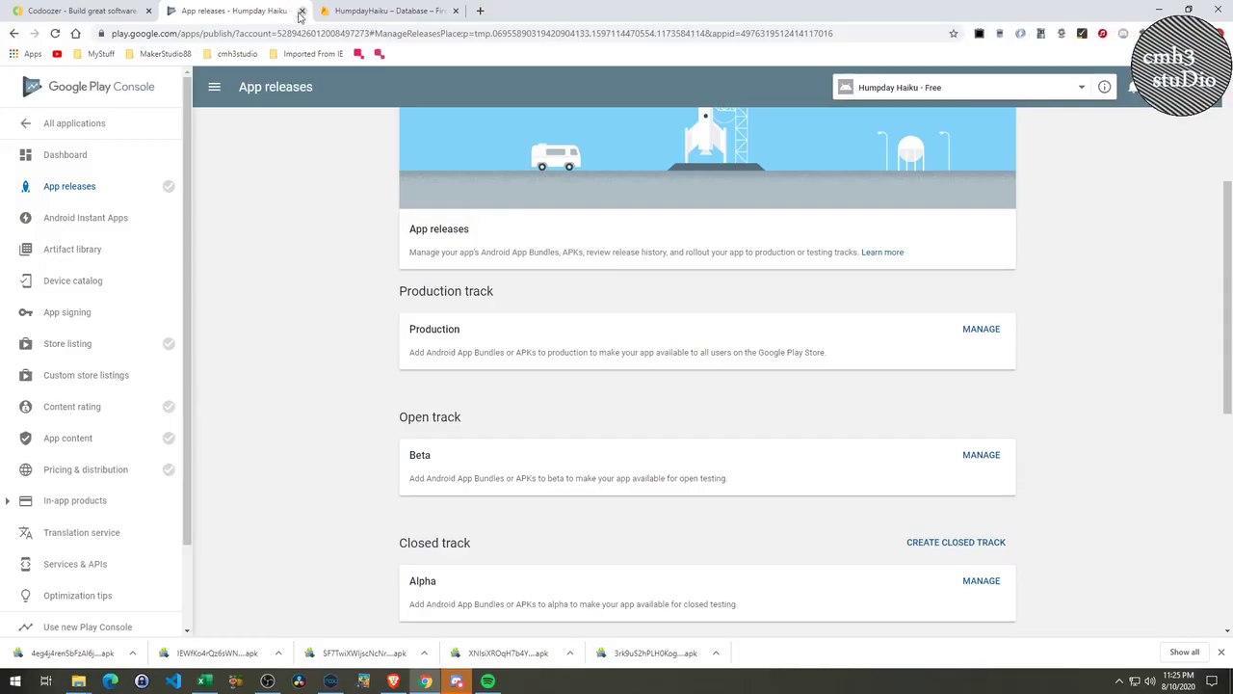
{"action": "left_click", "coordinate": [100, 12]}
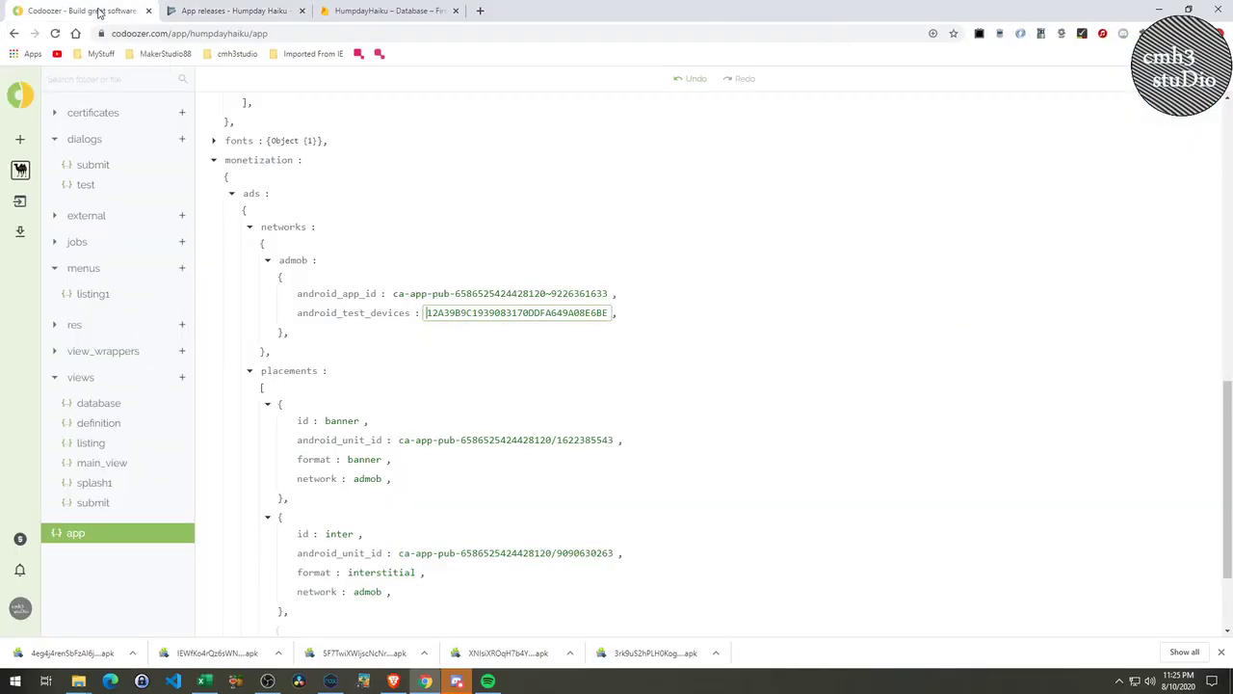
{"action": "left_click", "coordinate": [103, 445]}
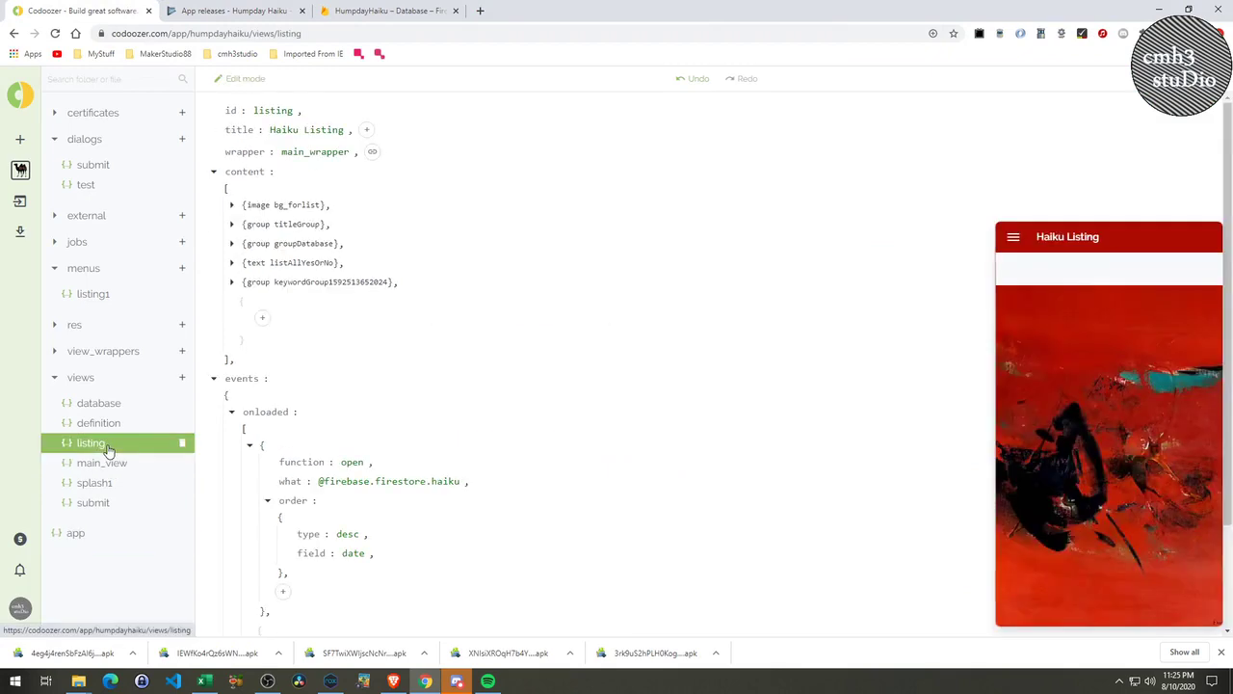
{"action": "left_click", "coordinate": [213, 380]}
{"action": "left_click", "coordinate": [213, 382]}
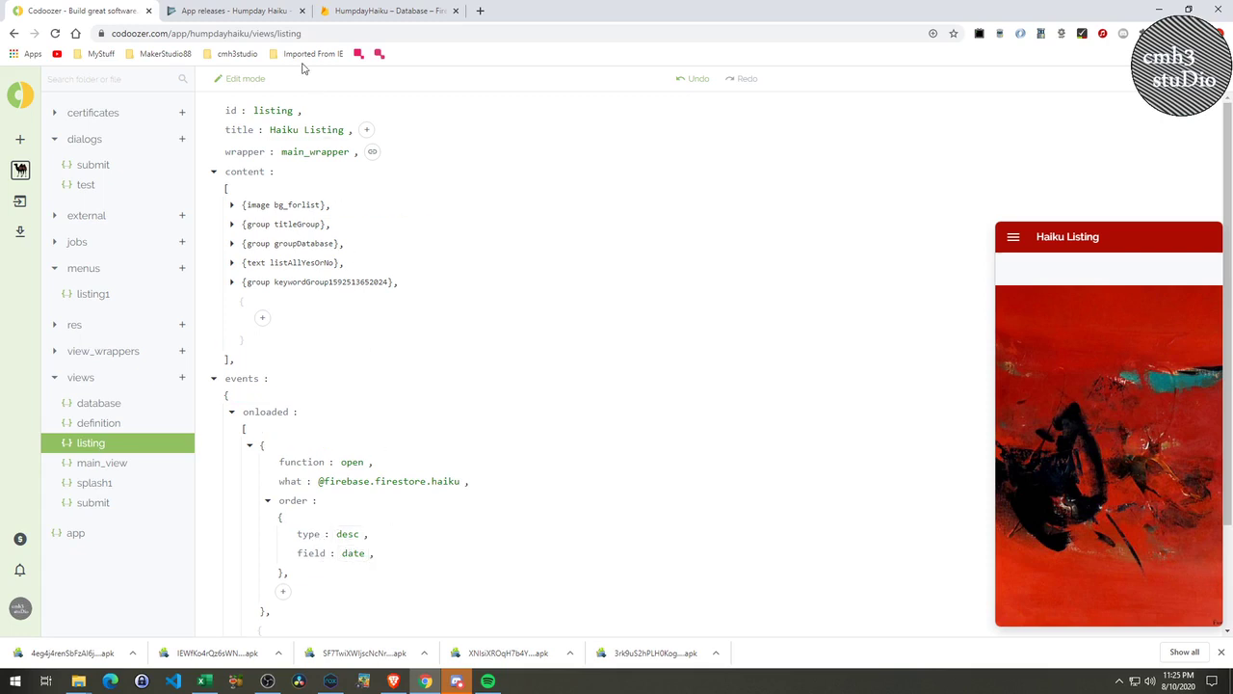
Inspect the 2020/04/08 haiku's date field without saving, then return to Codoozer's listing view.
{"action": "left_click", "coordinate": [359, 10]}
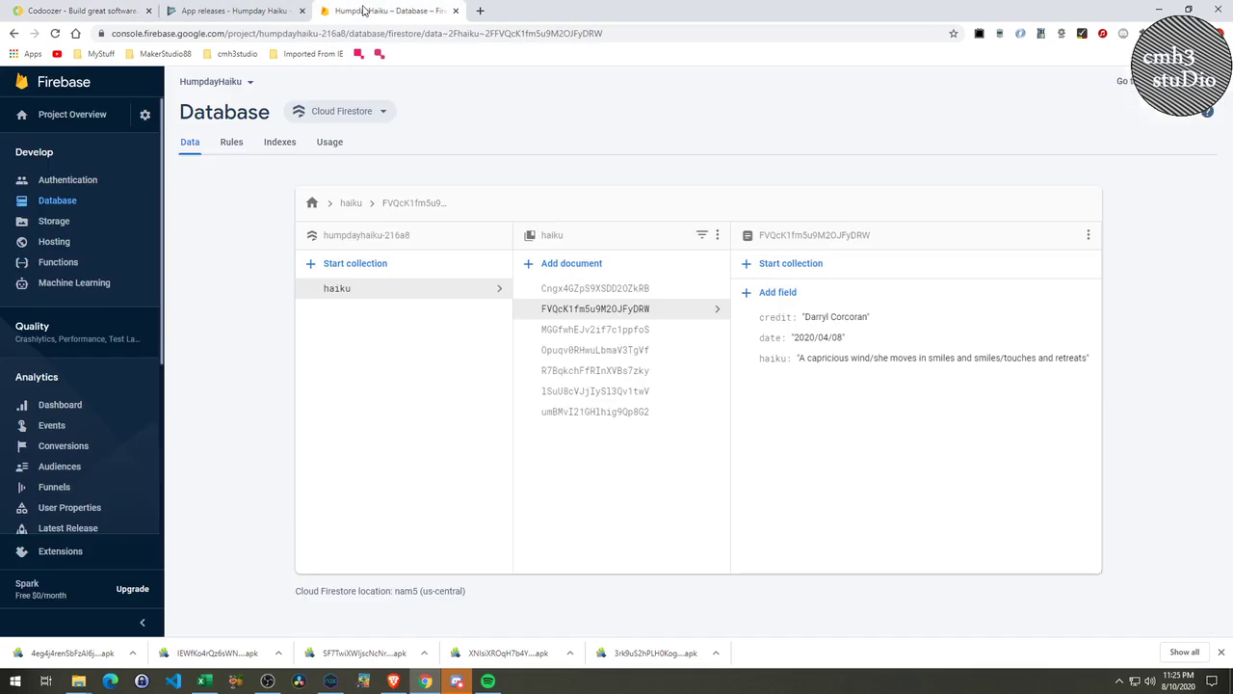
{"action": "left_click", "coordinate": [774, 345]}
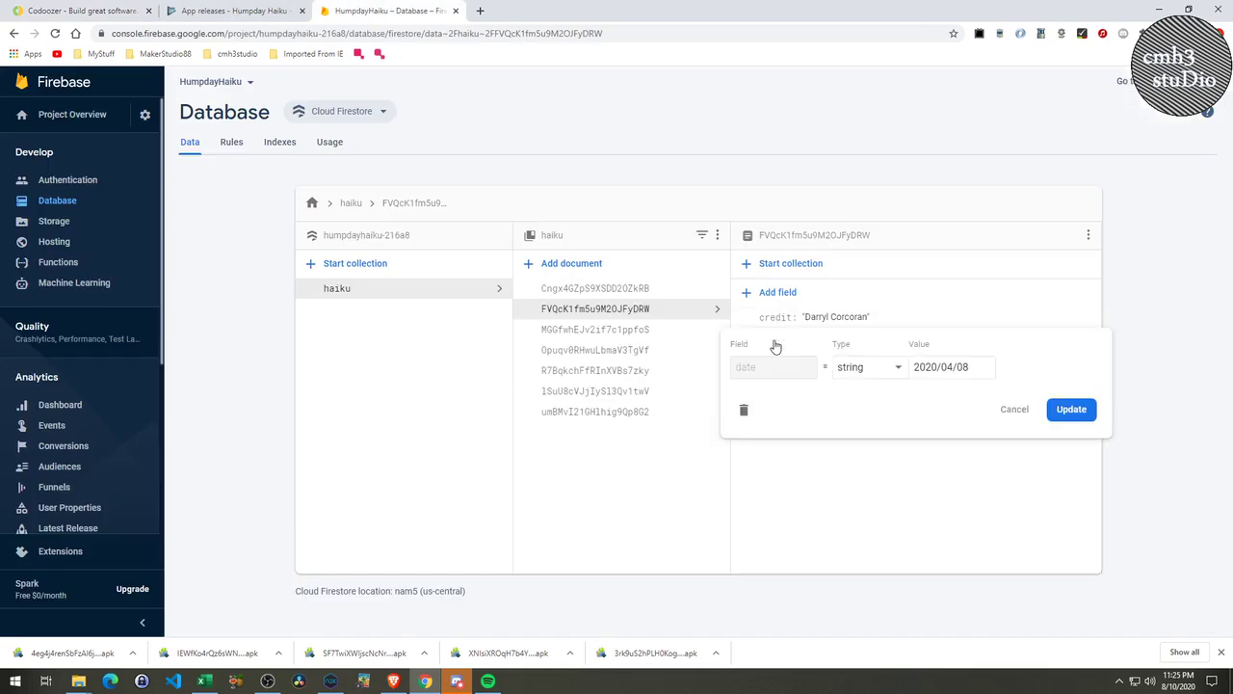
{"action": "left_click", "coordinate": [1015, 408]}
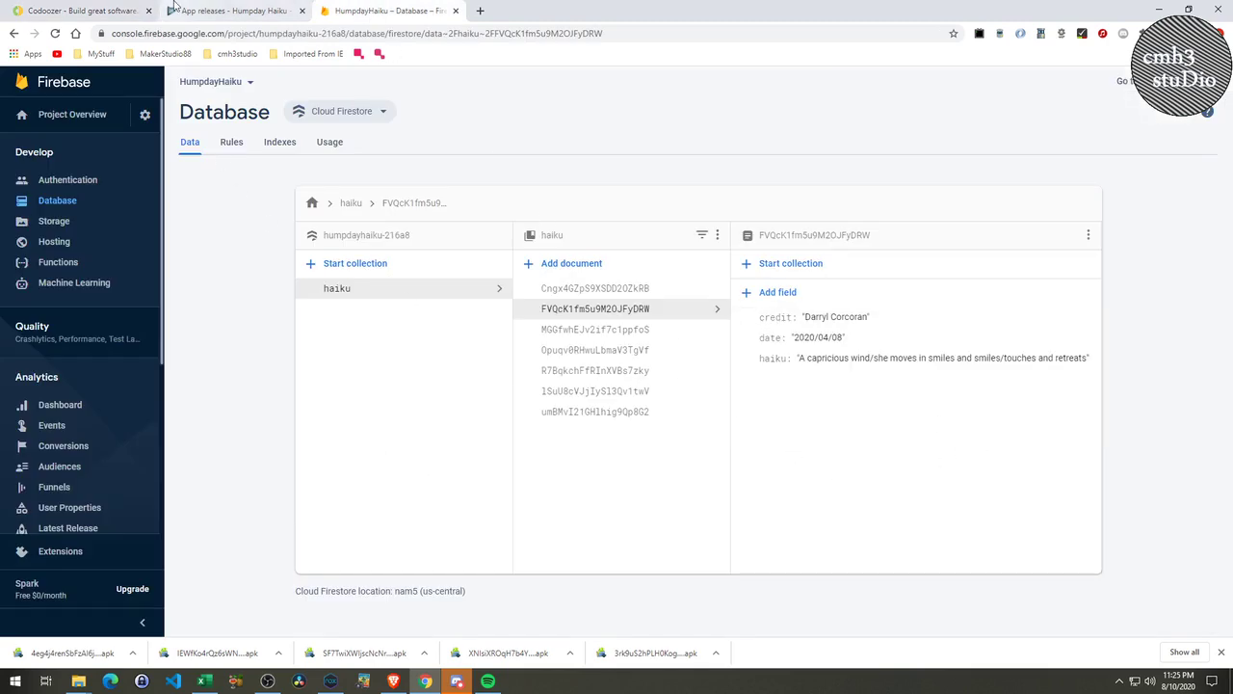
{"action": "left_click", "coordinate": [217, 12]}
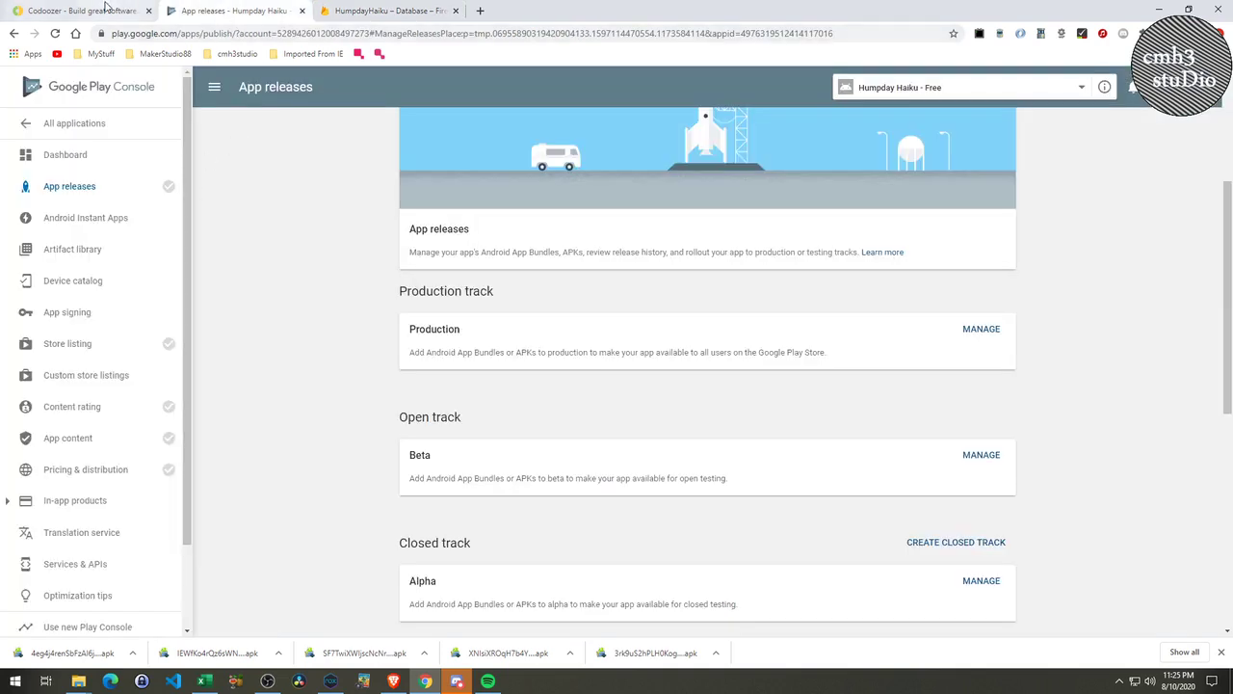
{"action": "left_click", "coordinate": [106, 9]}
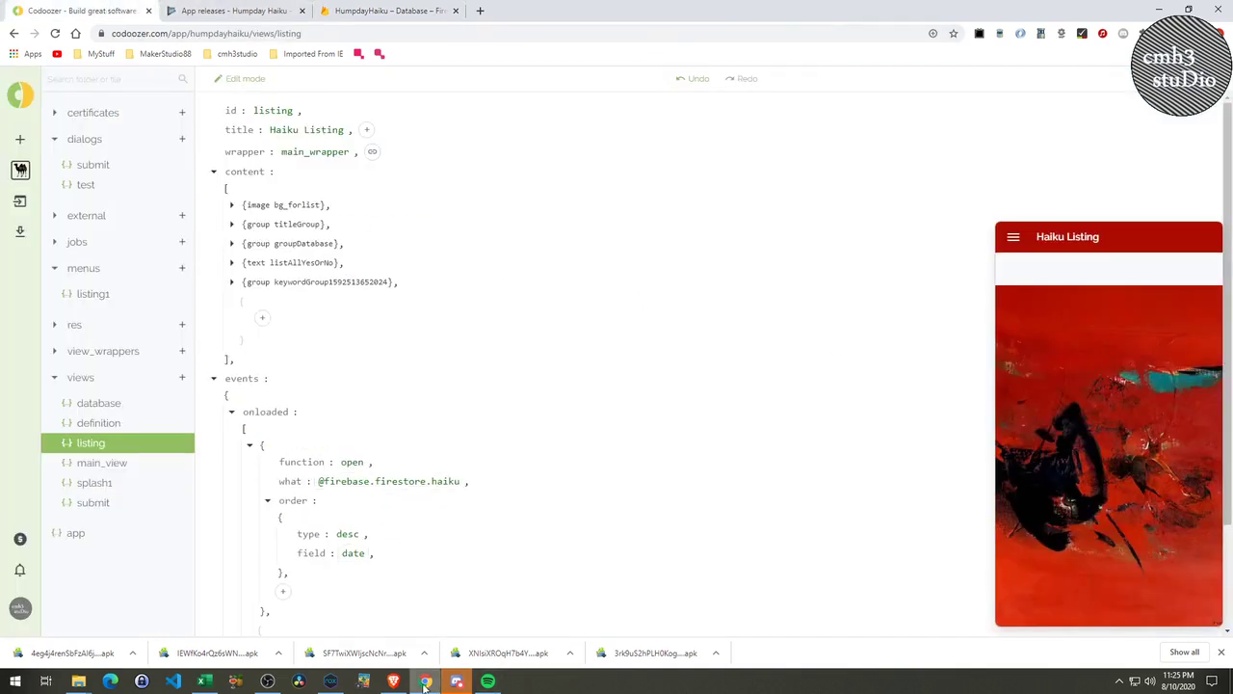
Submit a test haiku 'test2' by author 'test2' dated 2020/08/08.
{"action": "mouse_move", "coordinate": [332, 682]}
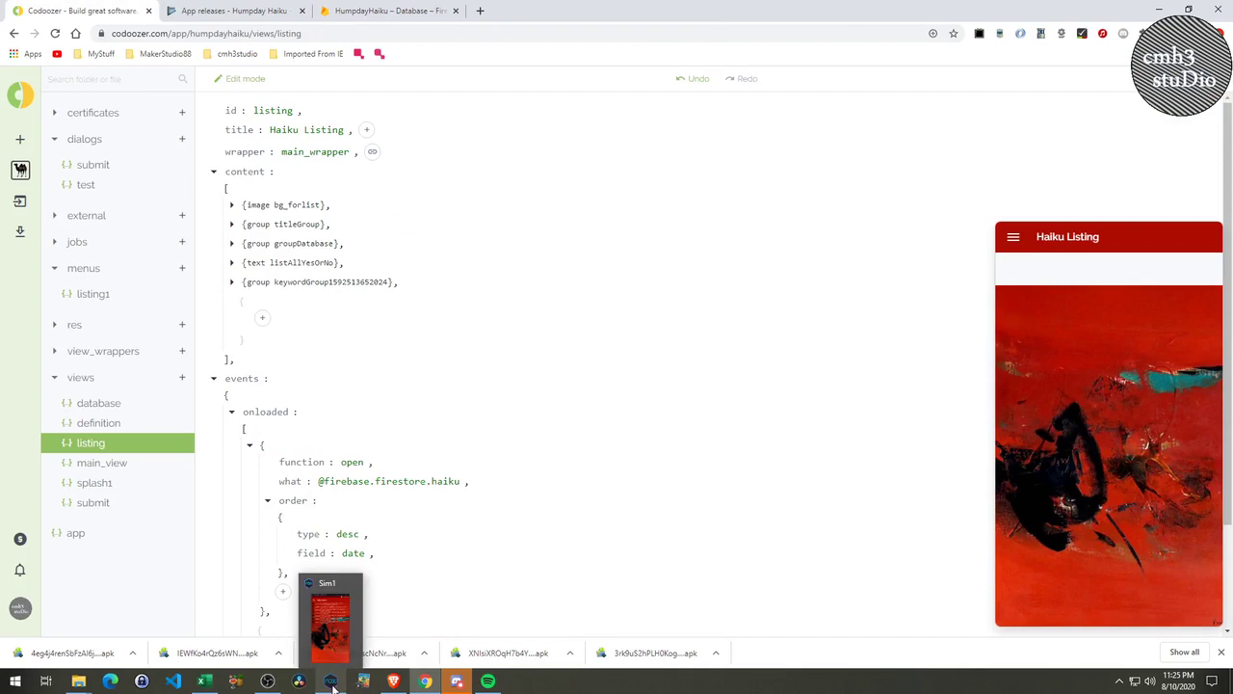
{"action": "left_click", "coordinate": [331, 681]}
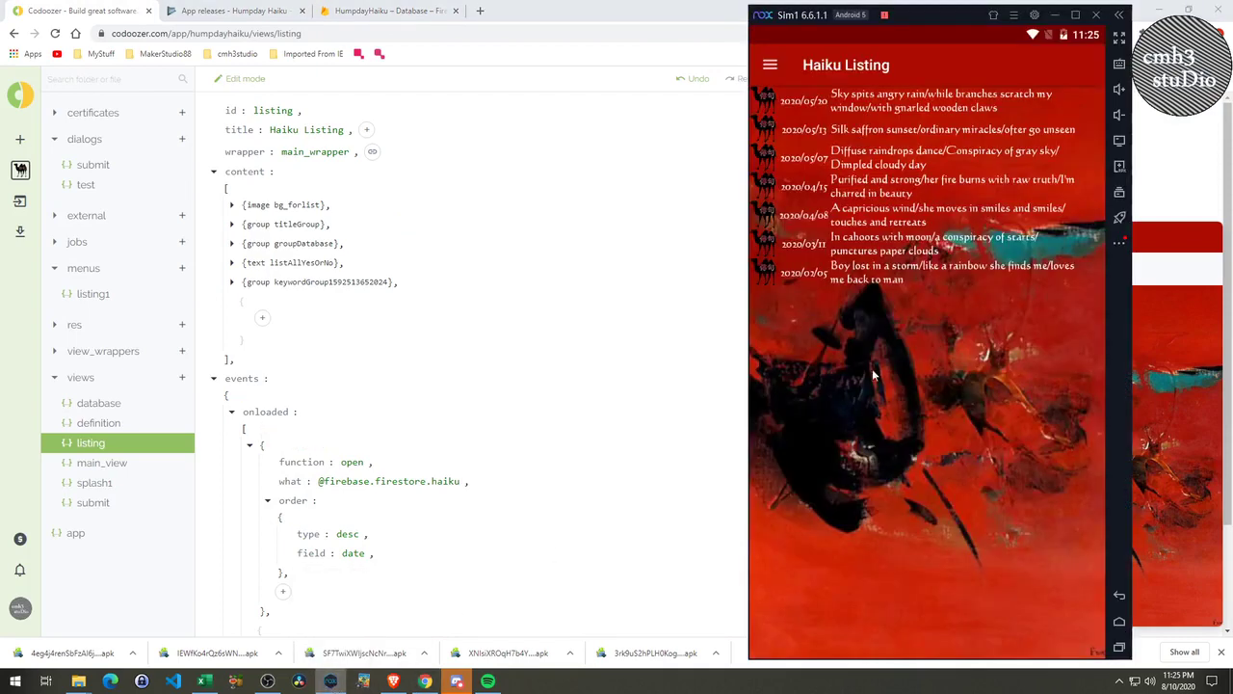
{"action": "left_click", "coordinate": [770, 66]}
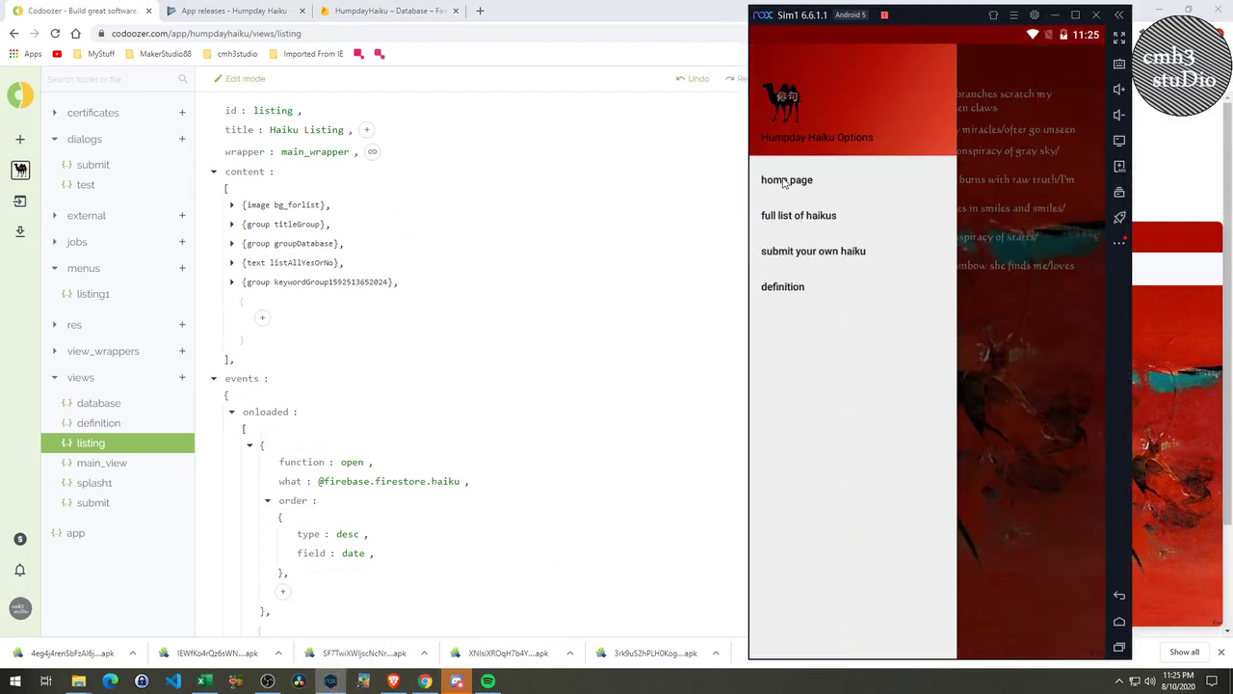
{"action": "left_click", "coordinate": [792, 253]}
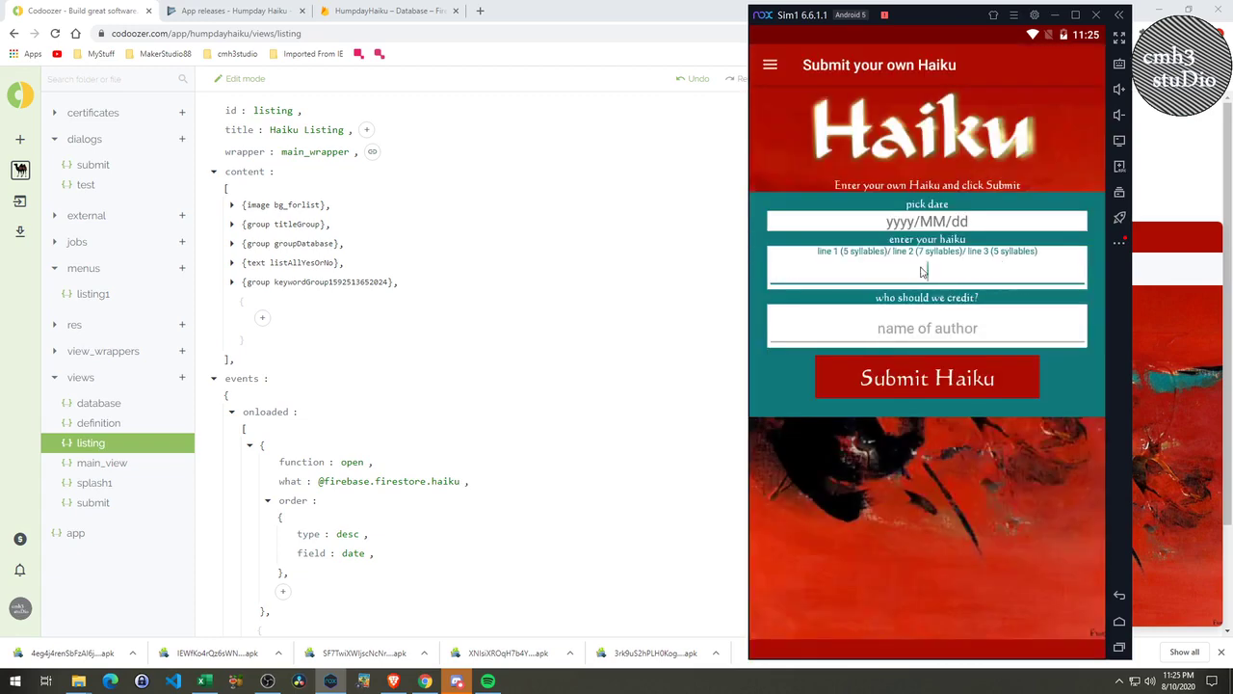
{"action": "left_click", "coordinate": [935, 230]}
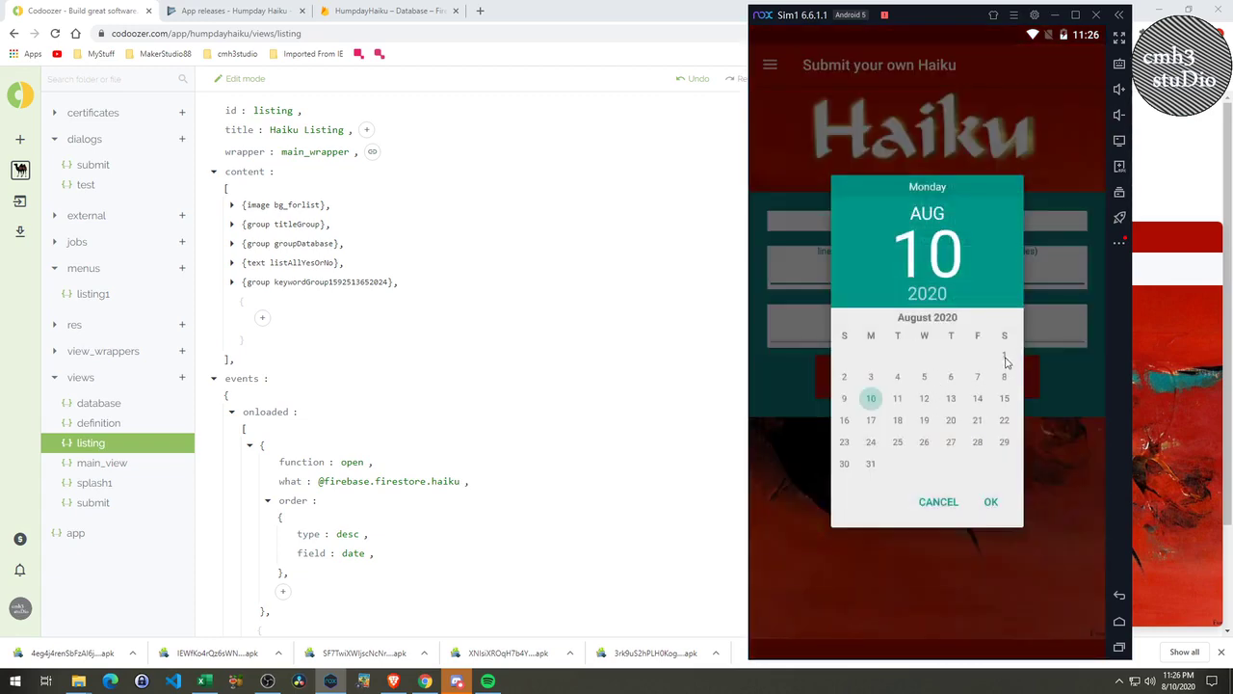
{"action": "left_click", "coordinate": [1005, 356]}
{"action": "left_click", "coordinate": [1005, 378]}
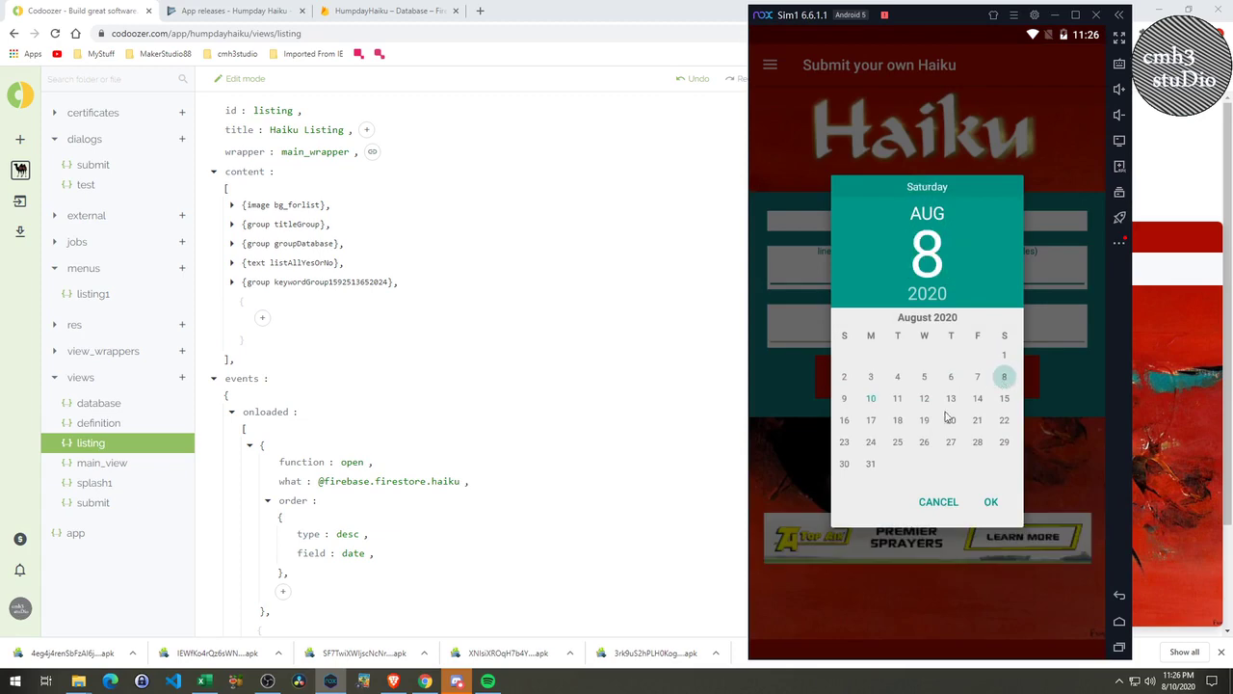
{"action": "left_click", "coordinate": [991, 502]}
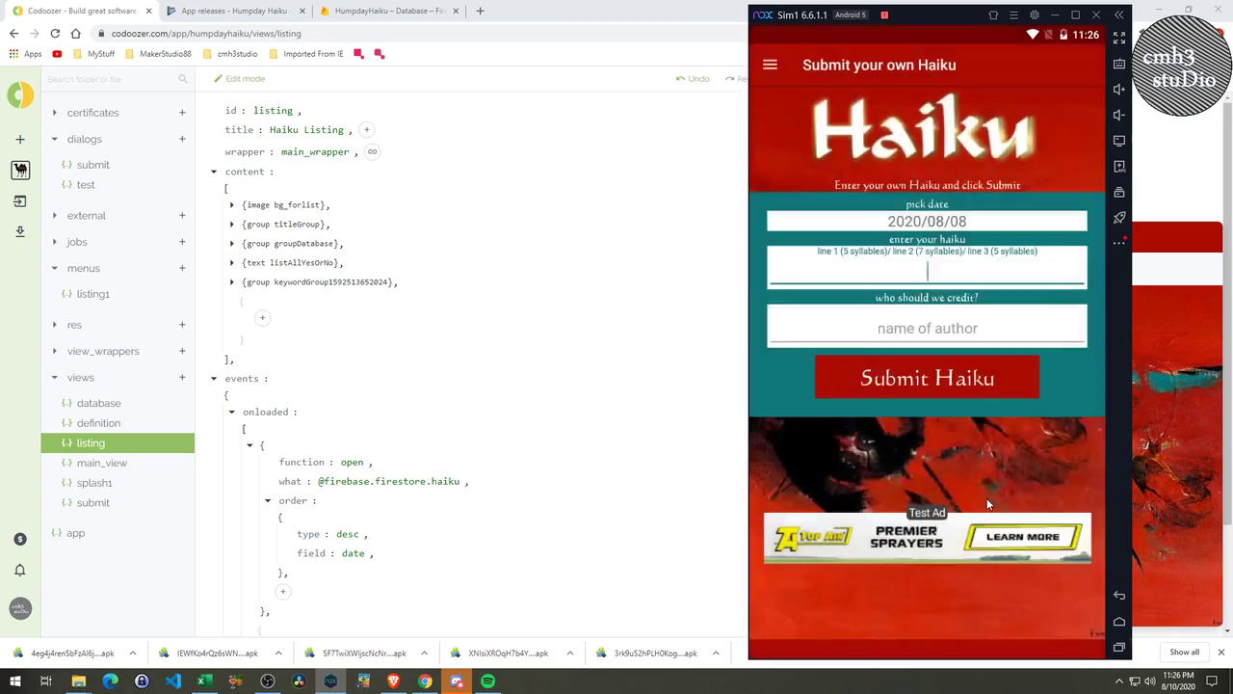
{"action": "left_click", "coordinate": [923, 270]}
{"action": "type", "text": "test2"}
{"action": "left_click", "coordinate": [928, 336]}
{"action": "type", "text": "test2"}
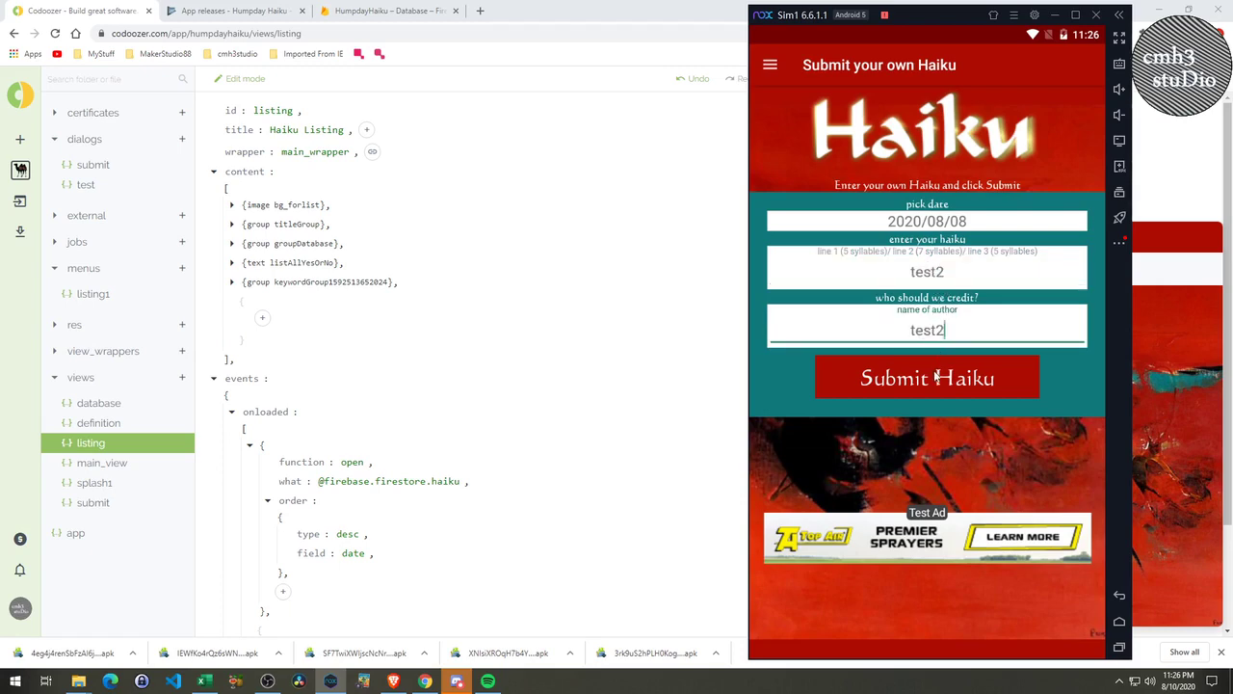
{"action": "left_click", "coordinate": [934, 380]}
{"action": "left_click", "coordinate": [1009, 430]}
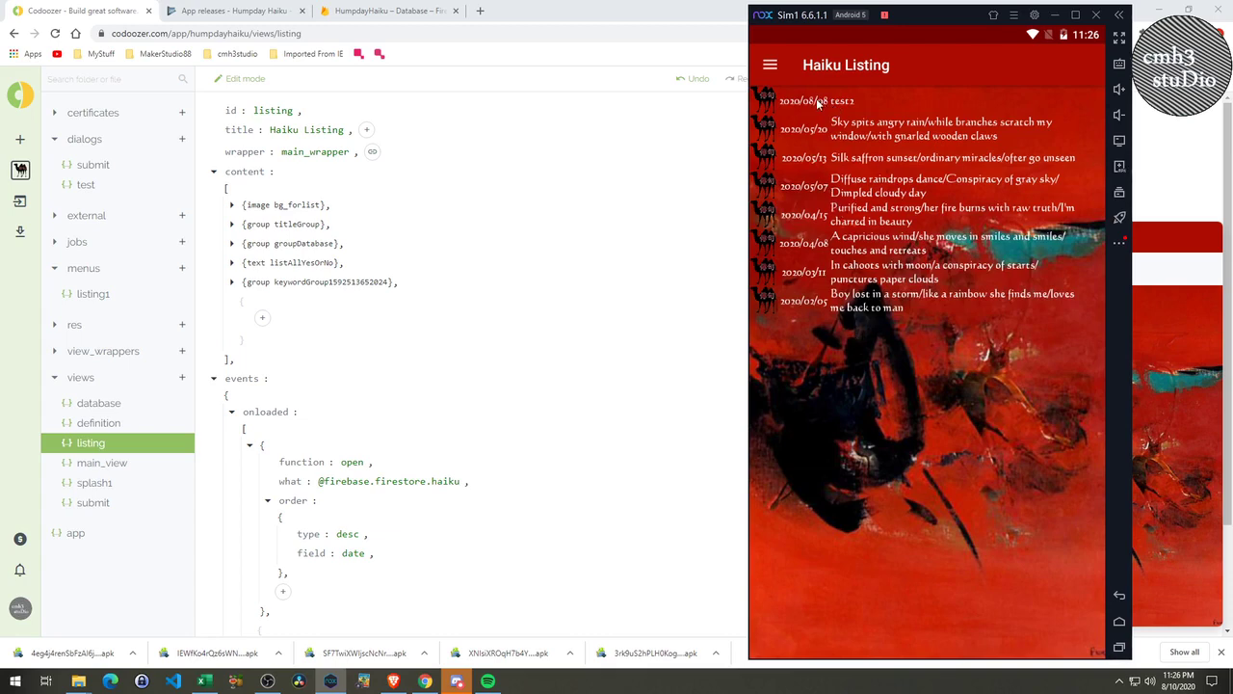
Submit a second test haiku 'test3' by author 'test3' dated 2020/08/01, then return to Firebase.
{"action": "left_click", "coordinate": [776, 70]}
{"action": "left_click", "coordinate": [814, 253]}
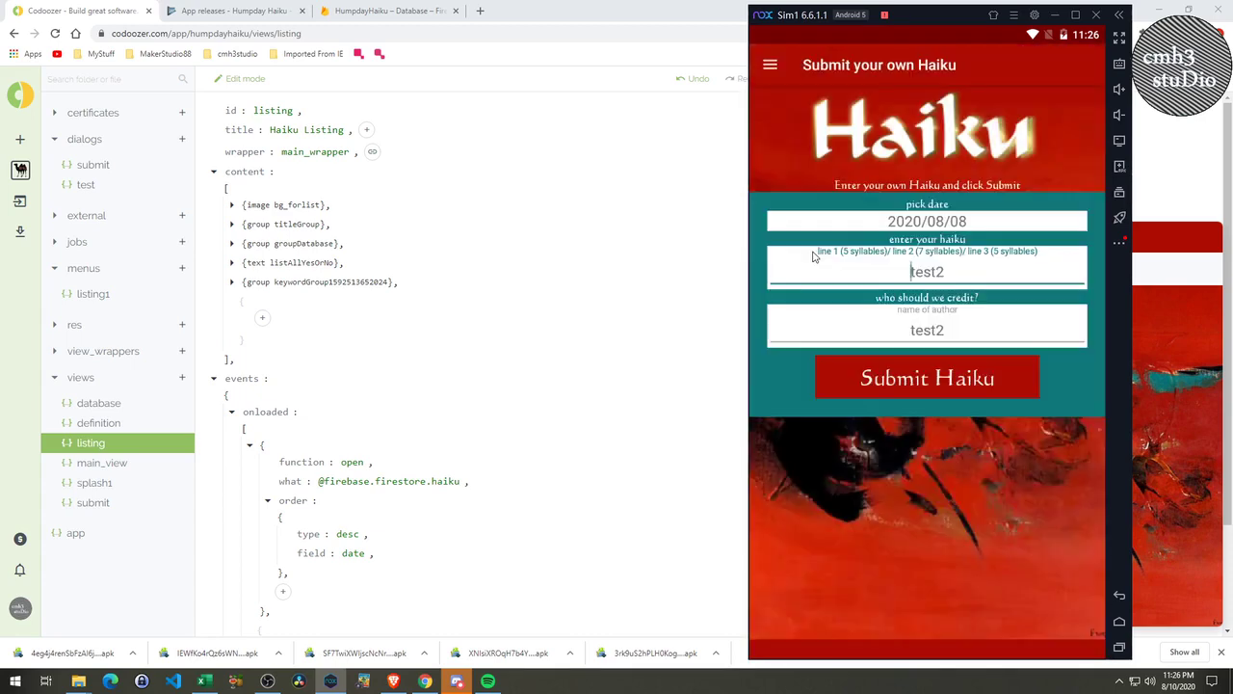
{"action": "left_click", "coordinate": [966, 224]}
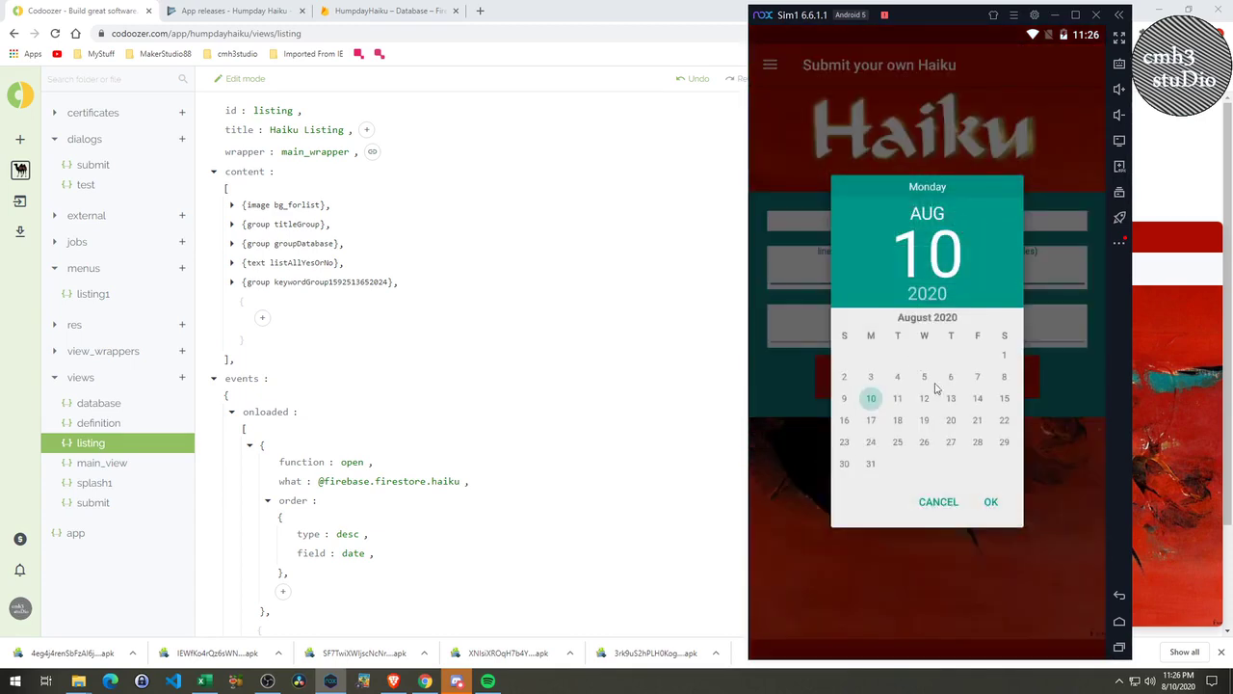
{"action": "left_click", "coordinate": [1005, 355]}
{"action": "left_click", "coordinate": [992, 502]}
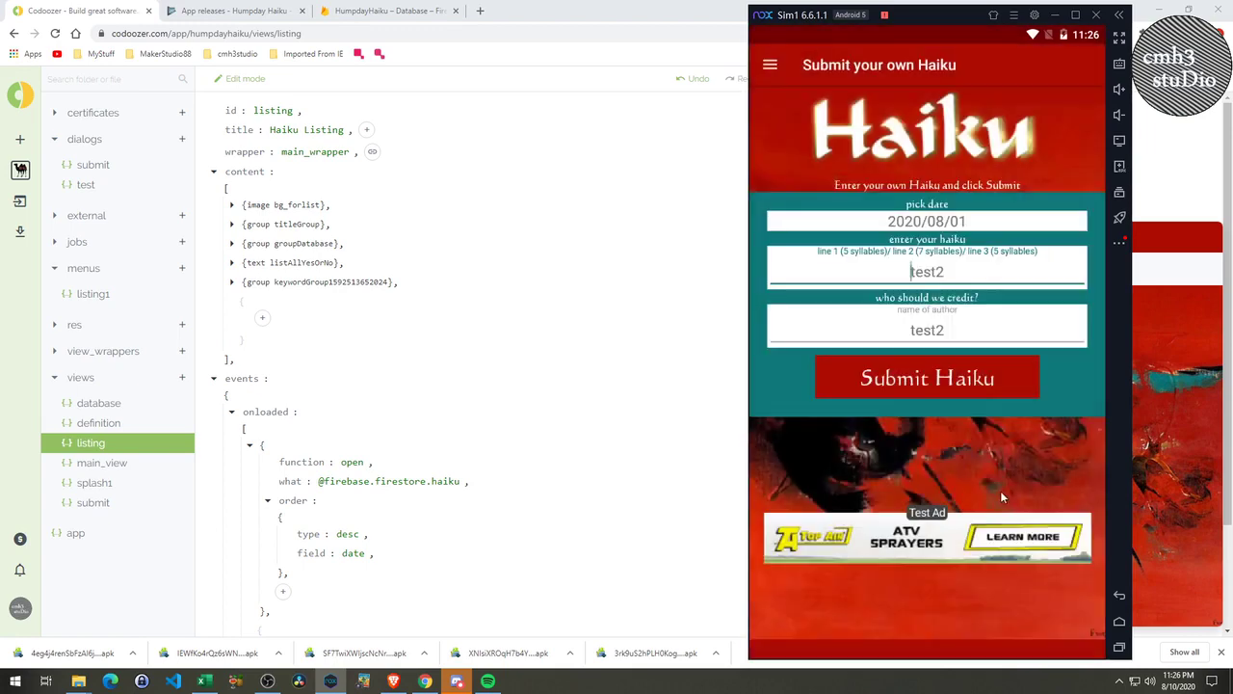
{"action": "type", "text": "3"}
{"action": "key", "text": "BackSpace"}
{"action": "key", "text": "BackSpace"}
{"action": "type", "text": "3"}
{"action": "left_click", "coordinate": [946, 332]}
{"action": "key", "text": "BackSpace"}
{"action": "type", "text": "3"}
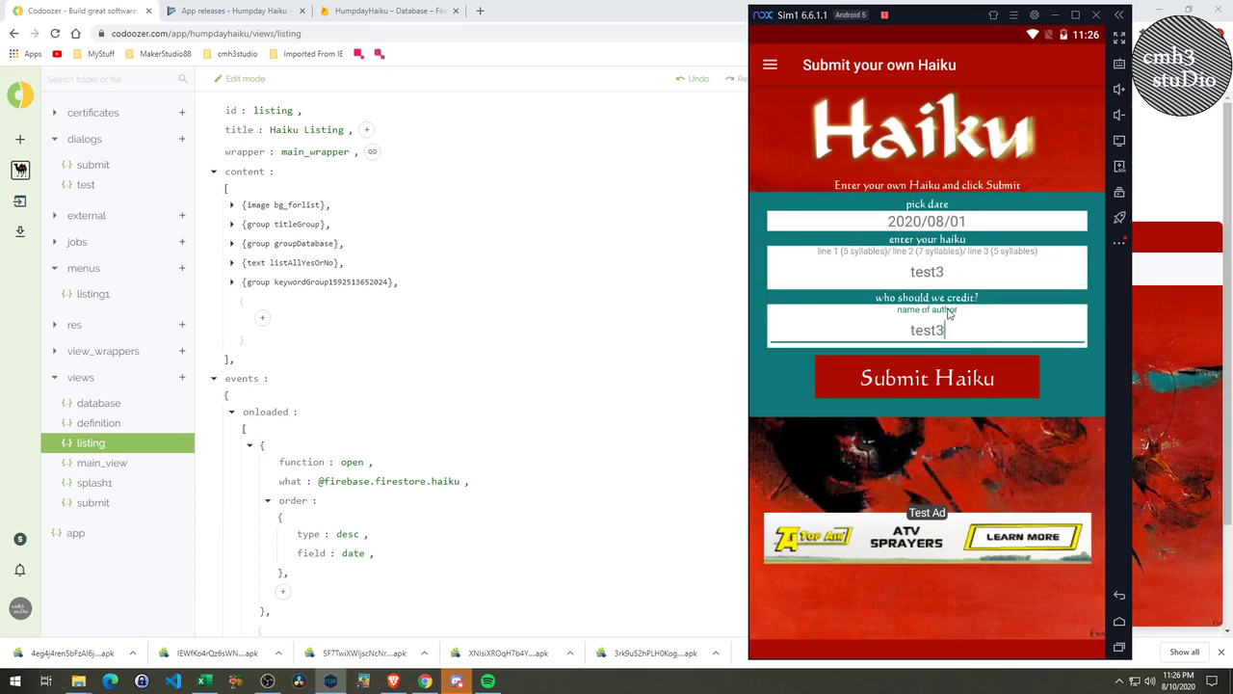
{"action": "left_click", "coordinate": [917, 381]}
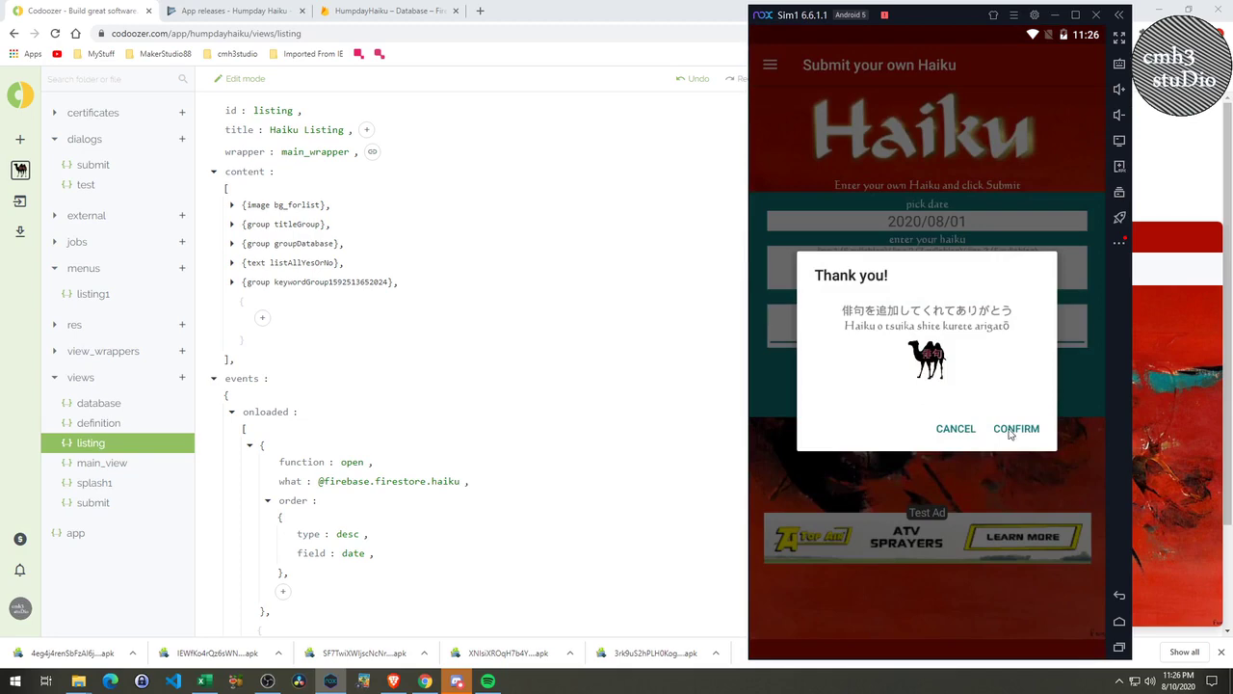
{"action": "left_click", "coordinate": [1012, 431]}
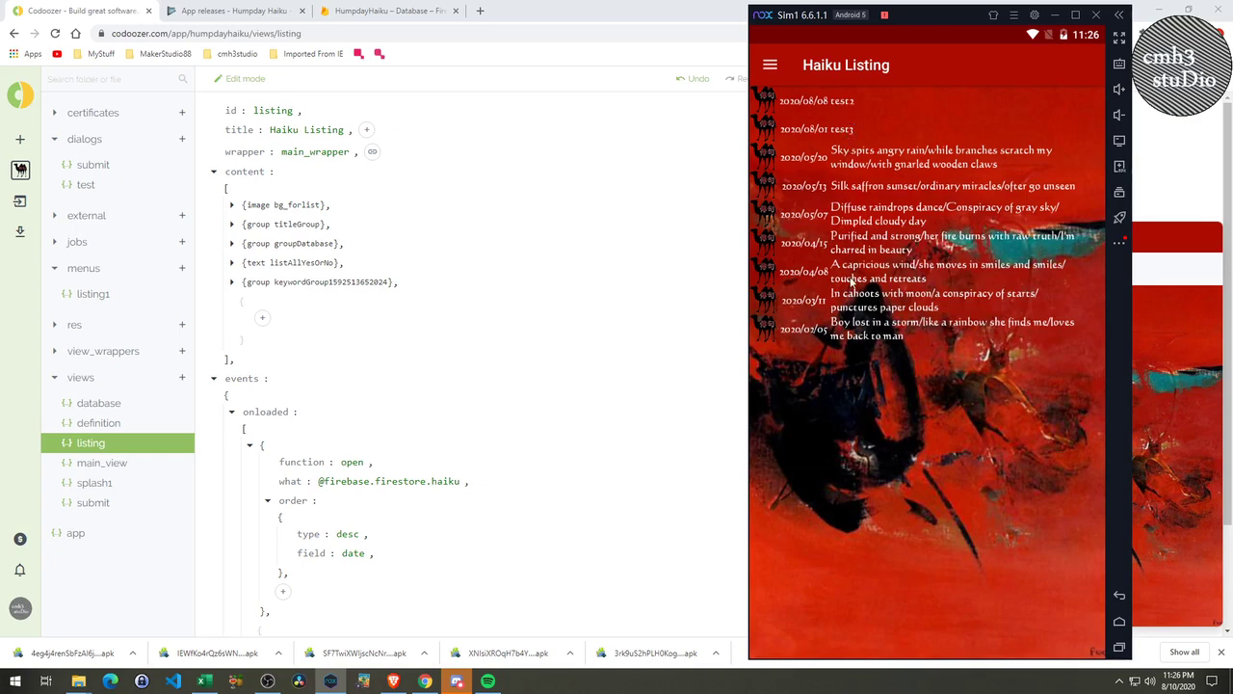
{"action": "left_click", "coordinate": [374, 10]}
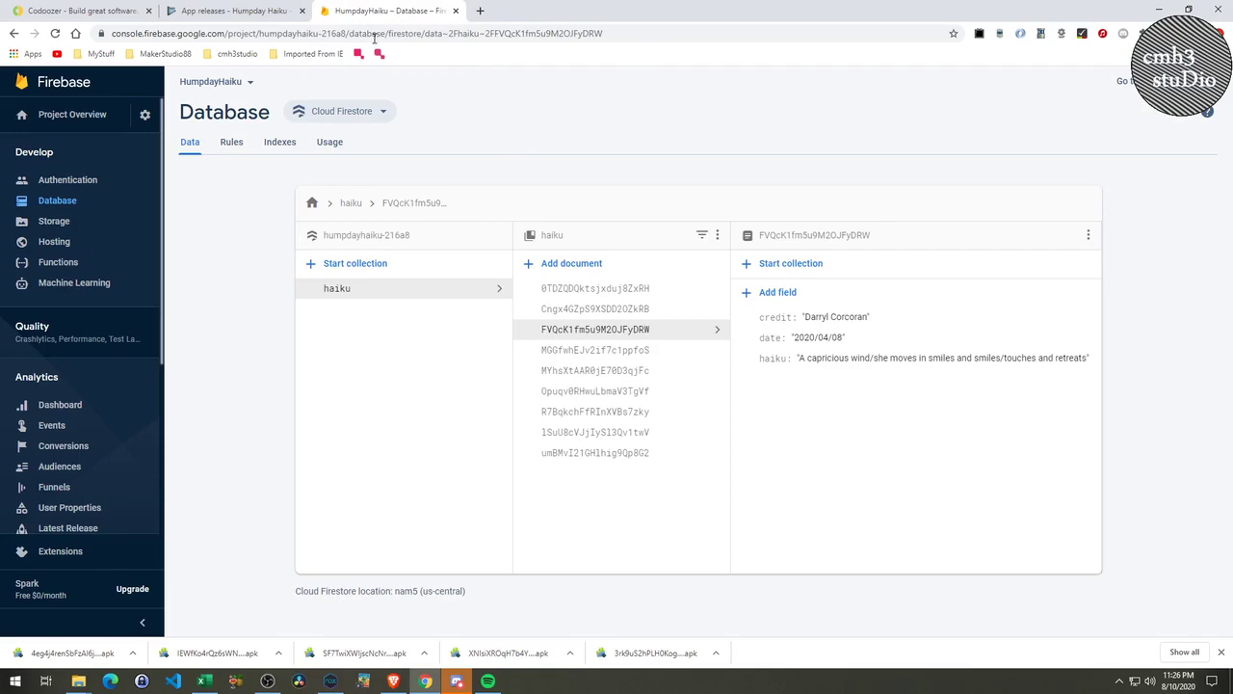
Sort the haiku collection by date, newest first.
{"action": "left_click", "coordinate": [246, 11]}
{"action": "left_click", "coordinate": [410, 10]}
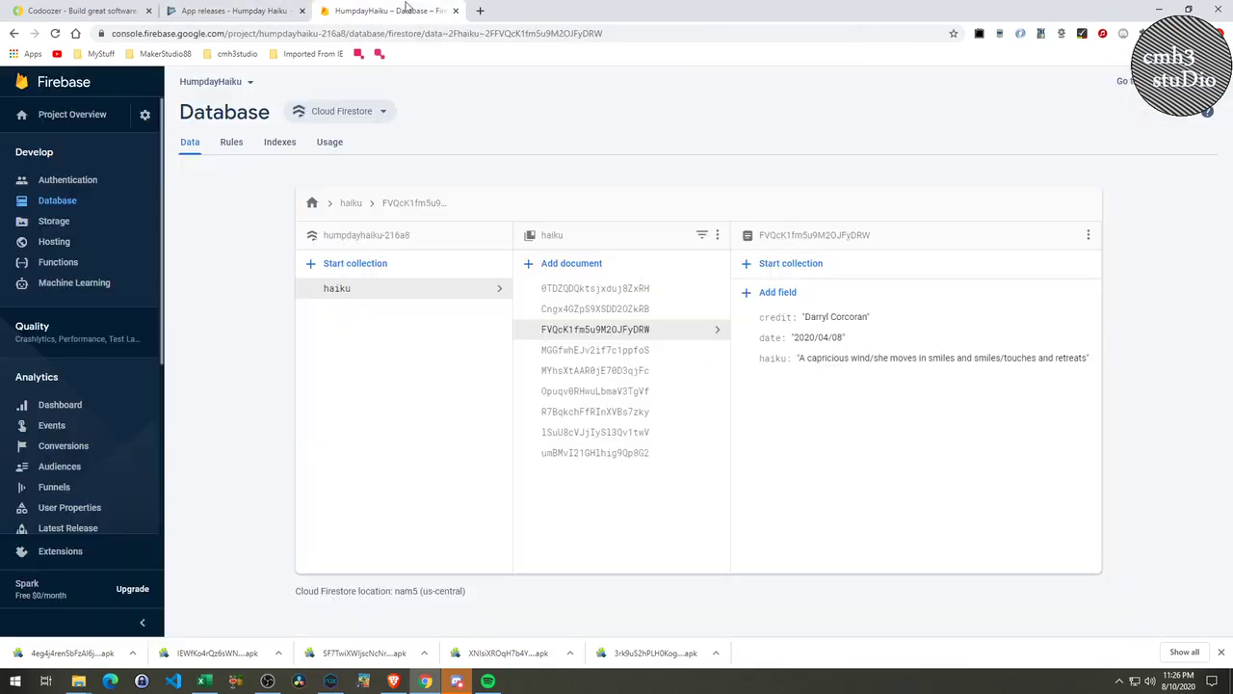
{"action": "left_click", "coordinate": [613, 455]}
{"action": "left_click", "coordinate": [625, 432]}
{"action": "left_click", "coordinate": [619, 414]}
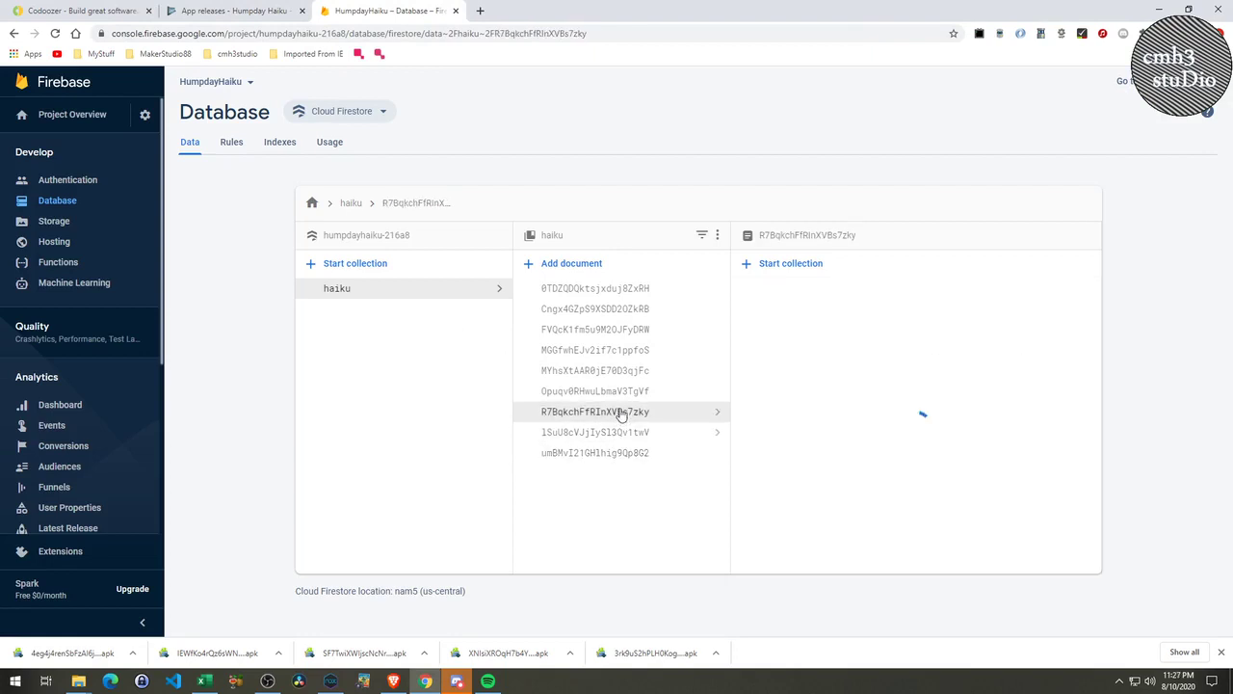
{"action": "left_click", "coordinate": [620, 392]}
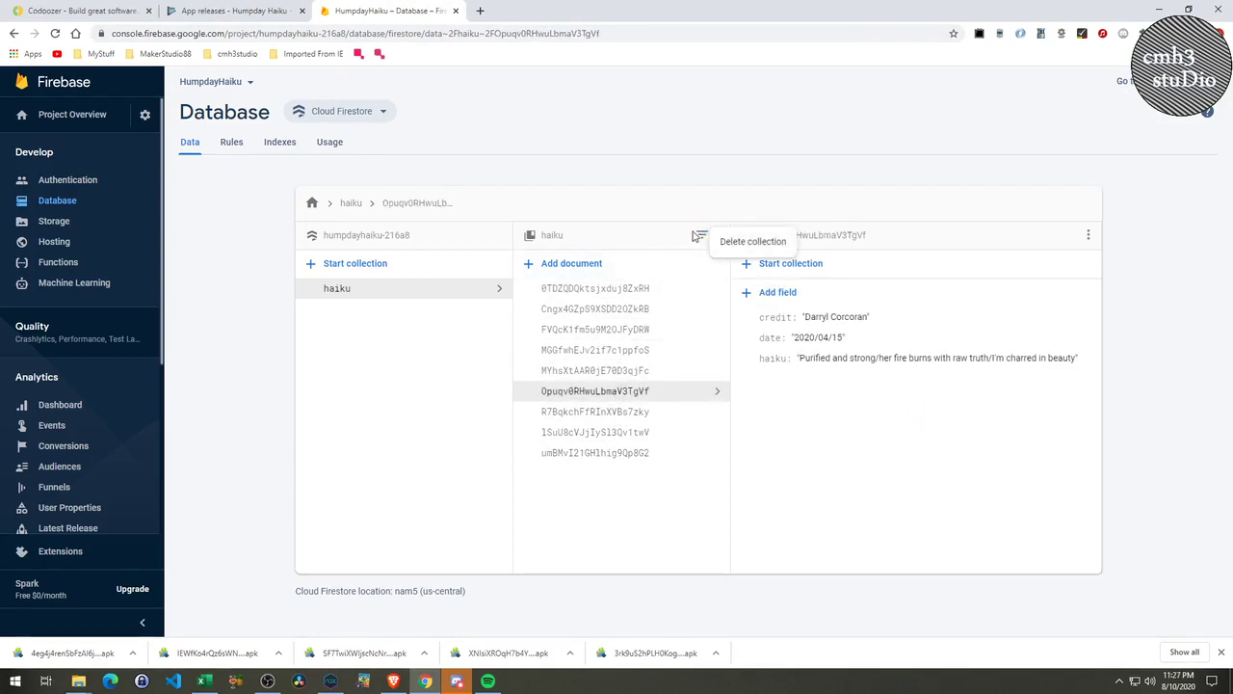
{"action": "left_click", "coordinate": [702, 237]}
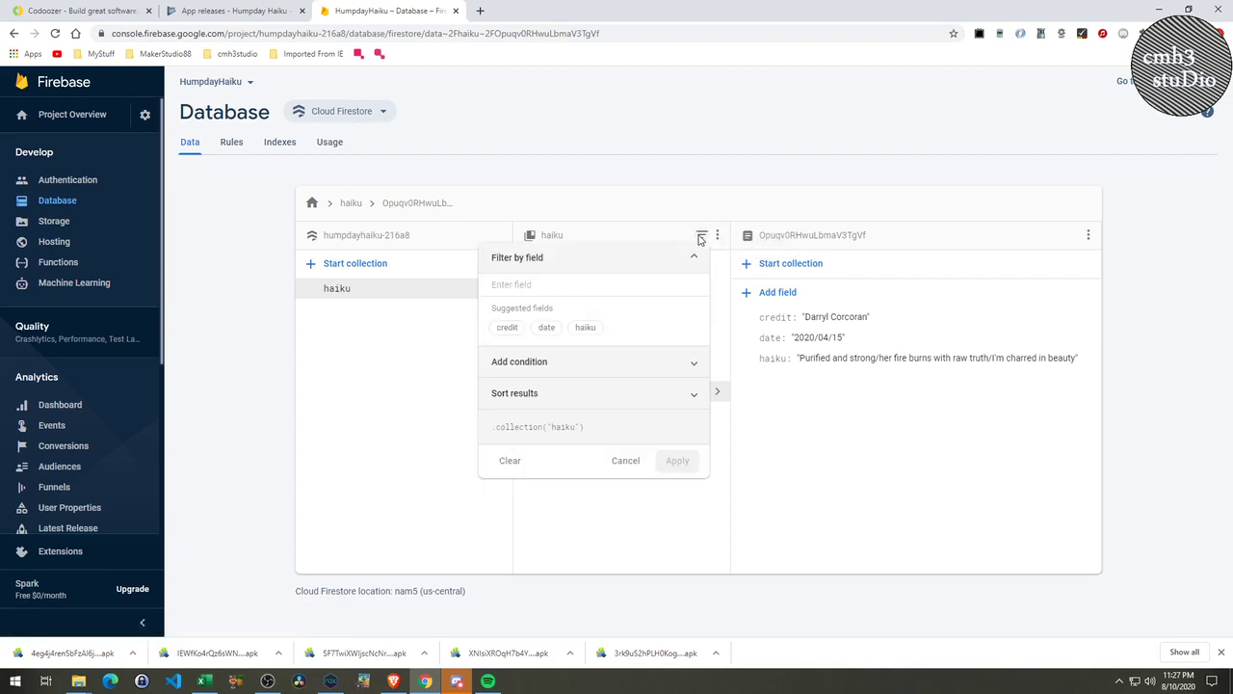
{"action": "left_click", "coordinate": [547, 327]}
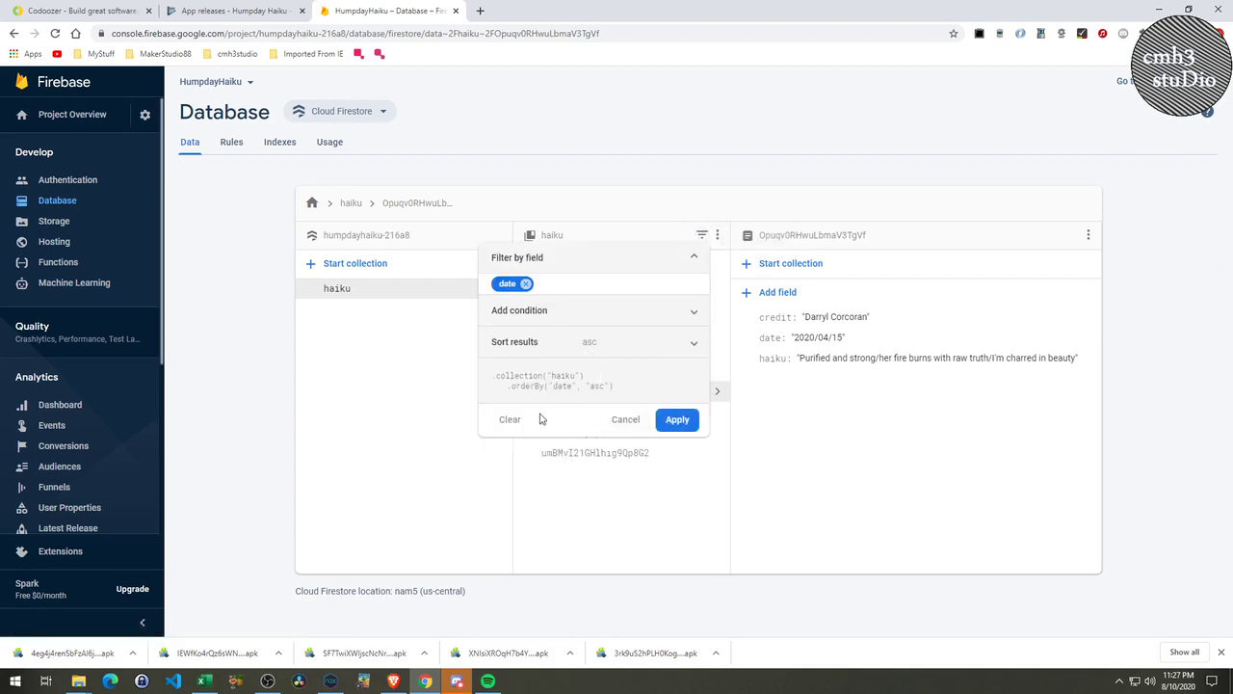
{"action": "left_click", "coordinate": [692, 343]}
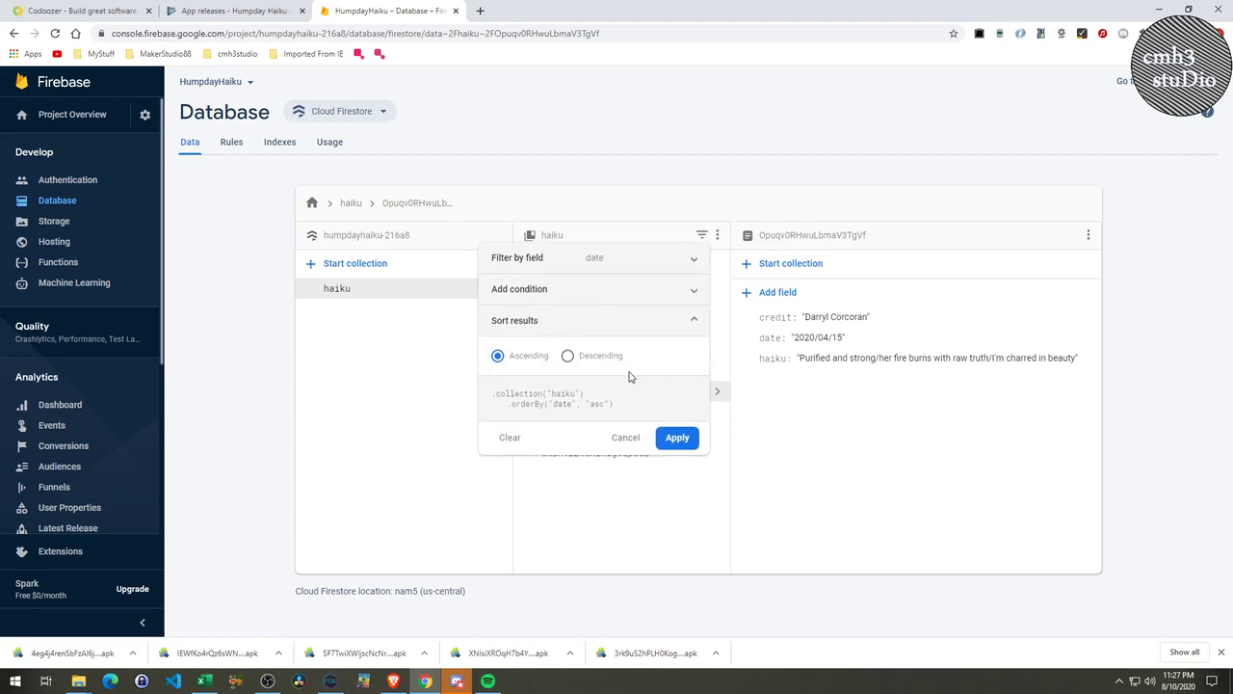
{"action": "left_click", "coordinate": [571, 356]}
{"action": "left_click", "coordinate": [676, 437]}
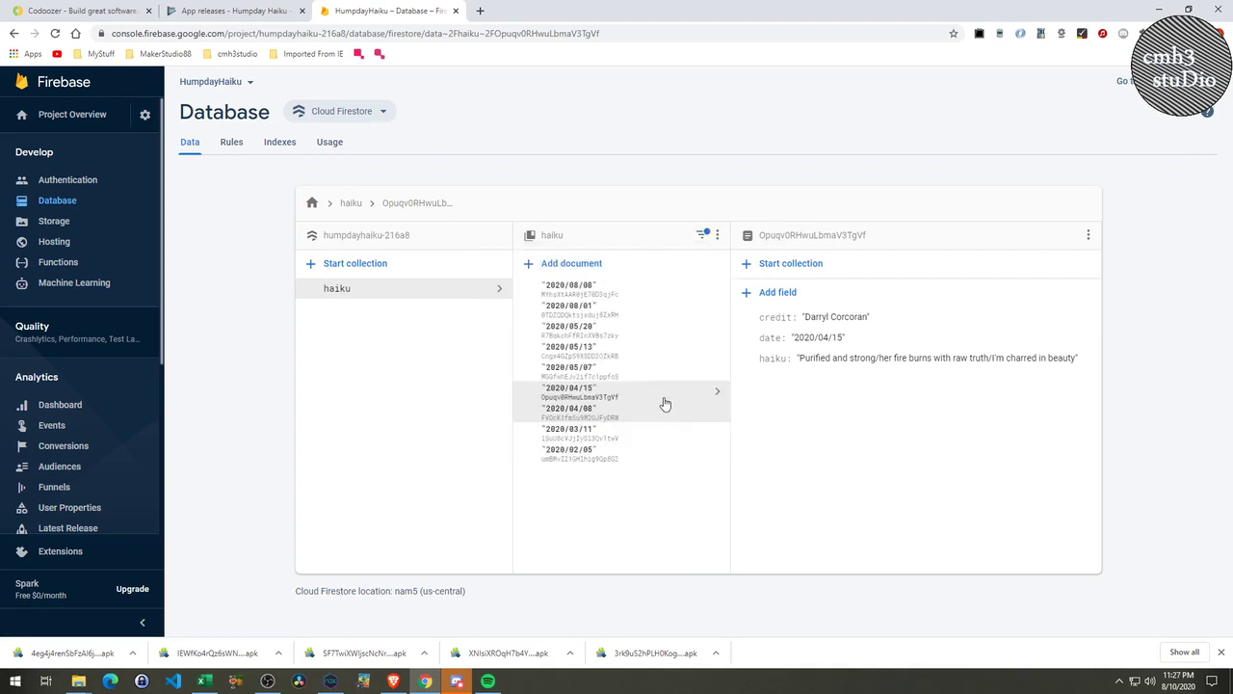
Delete the 2020/08/08 and 2020/08/01 test documents.
{"action": "left_click", "coordinate": [583, 287]}
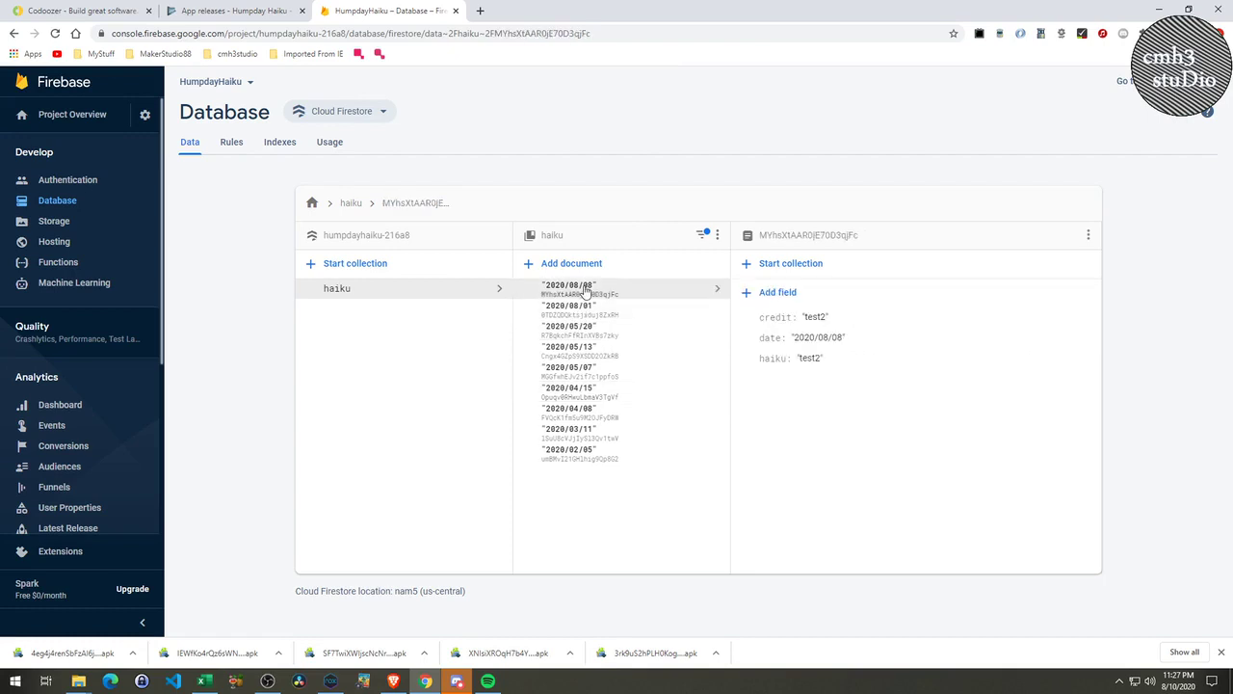
{"action": "left_click", "coordinate": [1089, 236]}
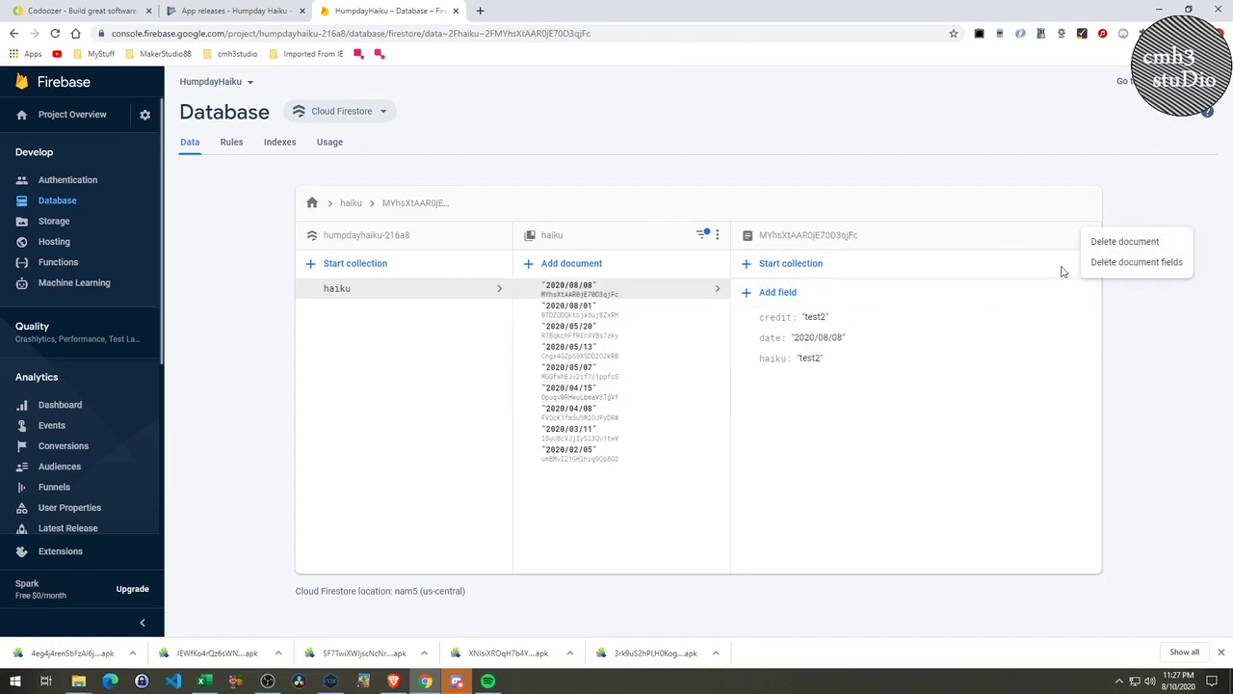
{"action": "left_click", "coordinate": [1124, 242]}
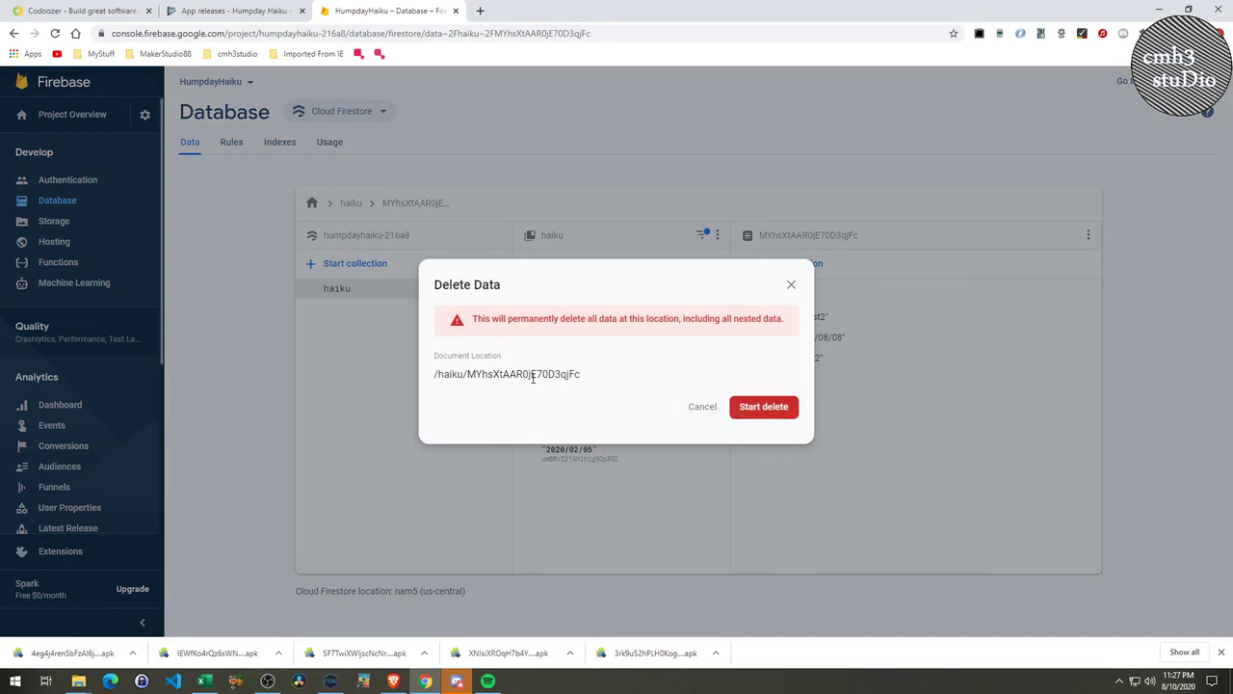
{"action": "left_click", "coordinate": [740, 416]}
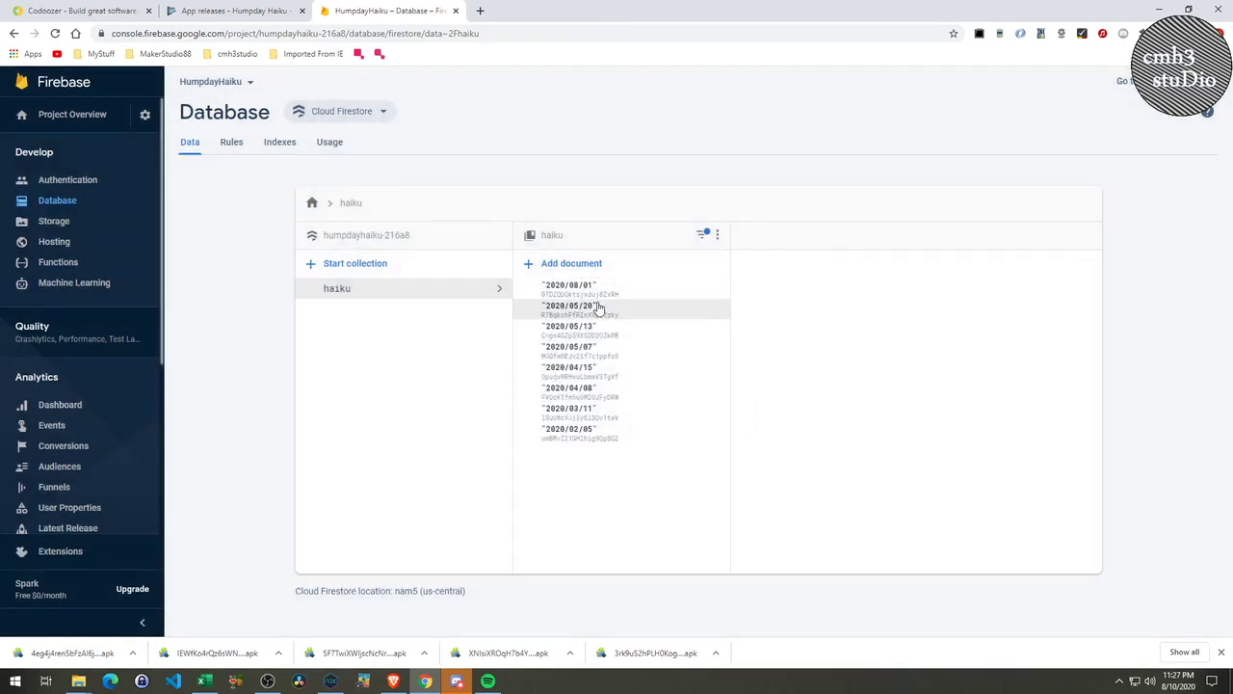
{"action": "left_click", "coordinate": [602, 294]}
{"action": "left_click", "coordinate": [1086, 237]}
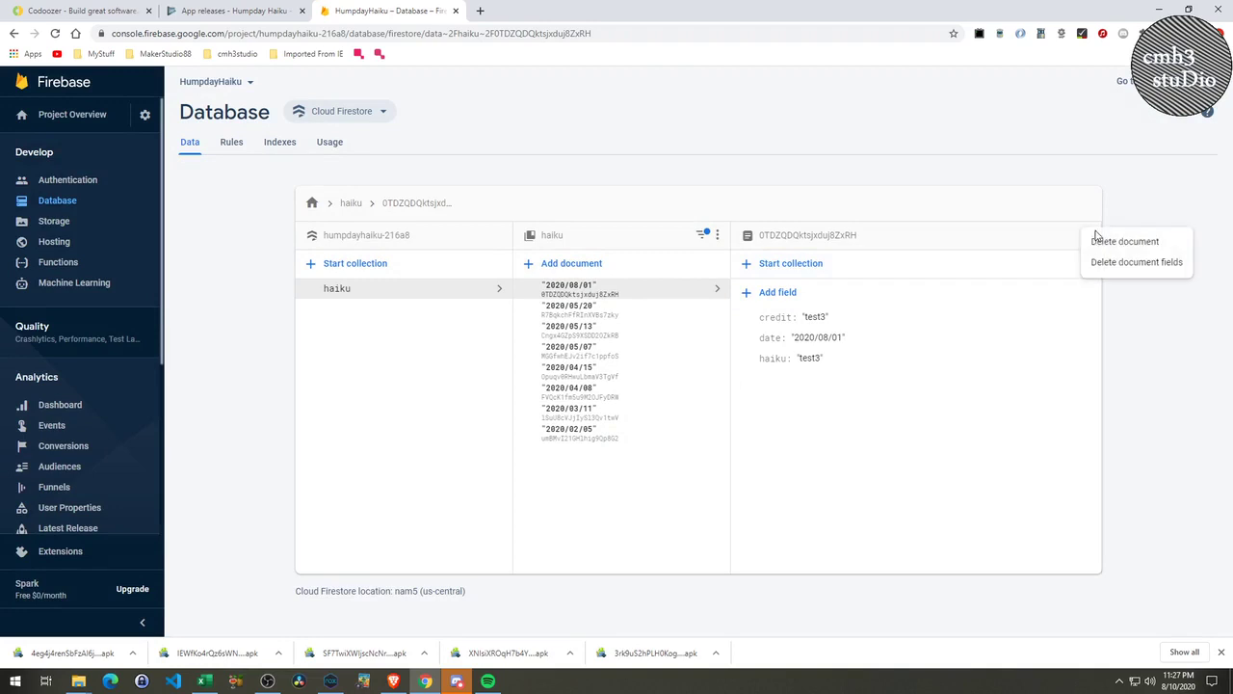
{"action": "left_click", "coordinate": [1103, 249]}
{"action": "left_click", "coordinate": [777, 414]}
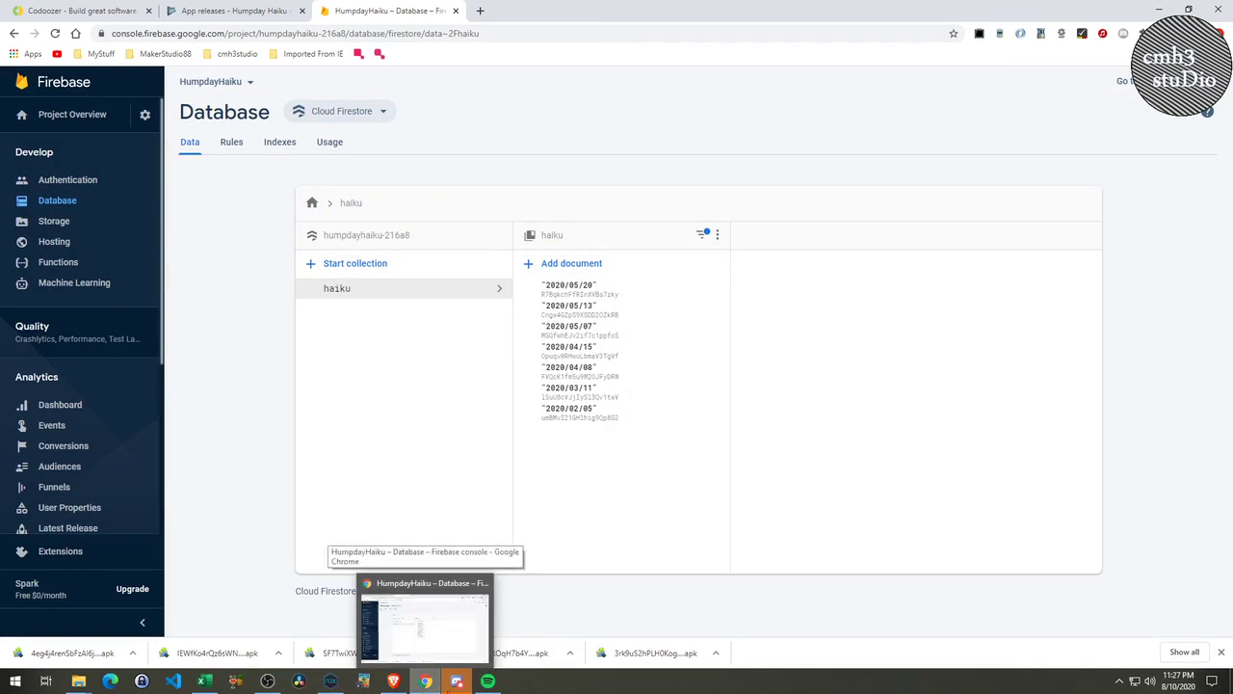
Check the Haiku Listing no longer shows the test entries, go home, then switch back to Codoozer.
{"action": "mouse_move", "coordinate": [449, 688]}
{"action": "left_click", "coordinate": [331, 681]}
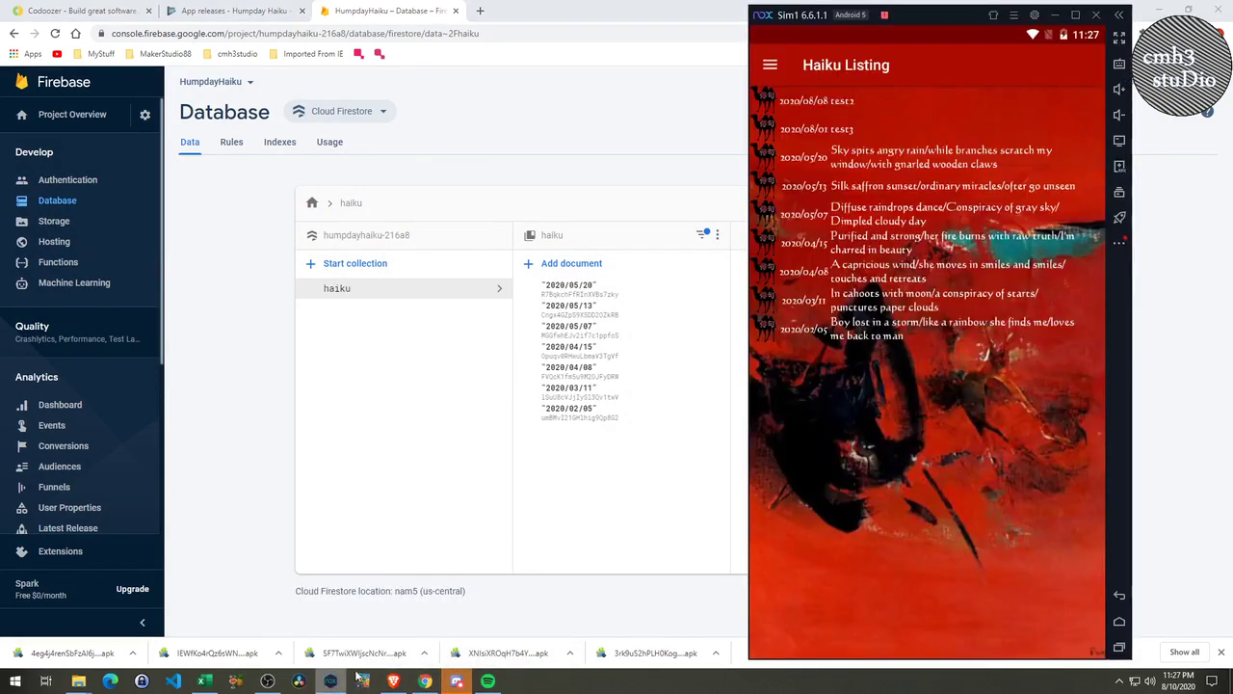
{"action": "left_click", "coordinate": [768, 69]}
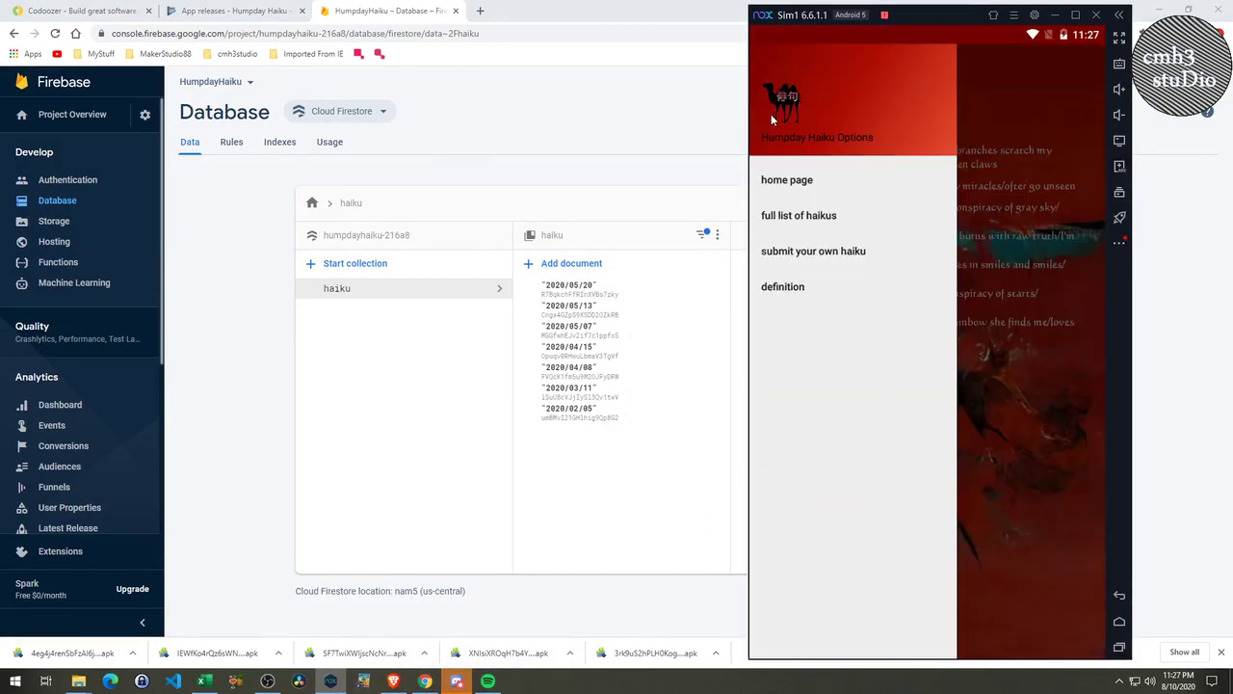
{"action": "left_click", "coordinate": [782, 185]}
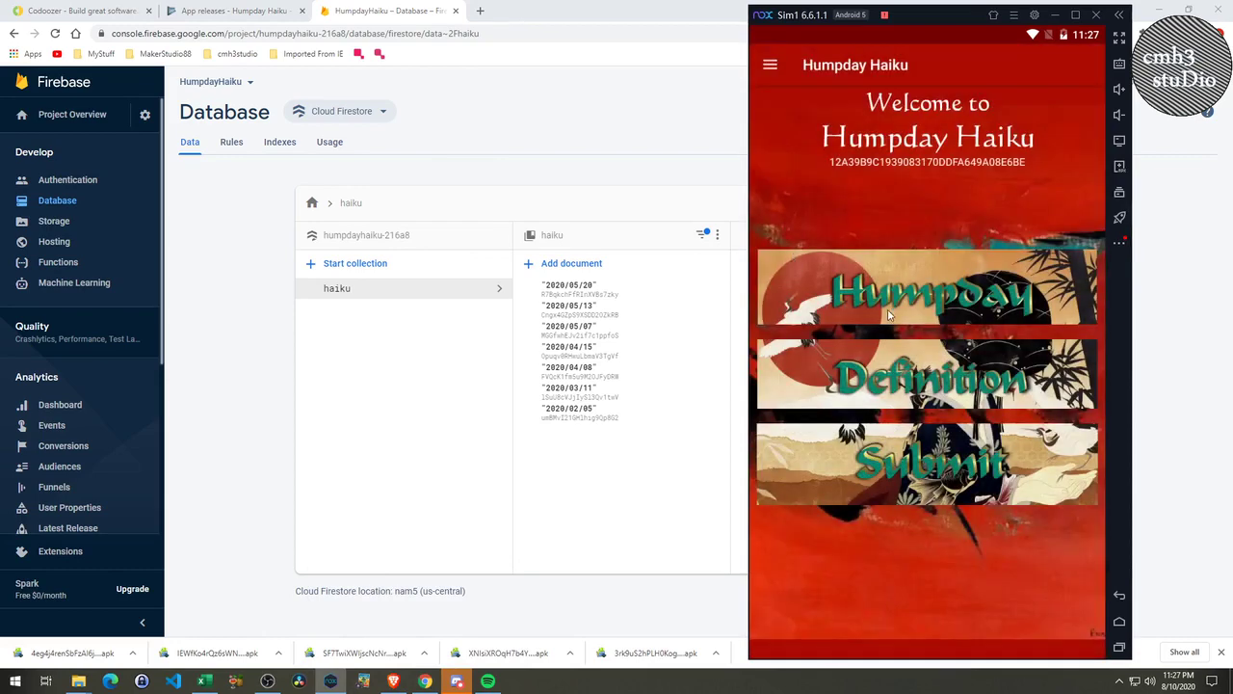
{"action": "left_click", "coordinate": [895, 301]}
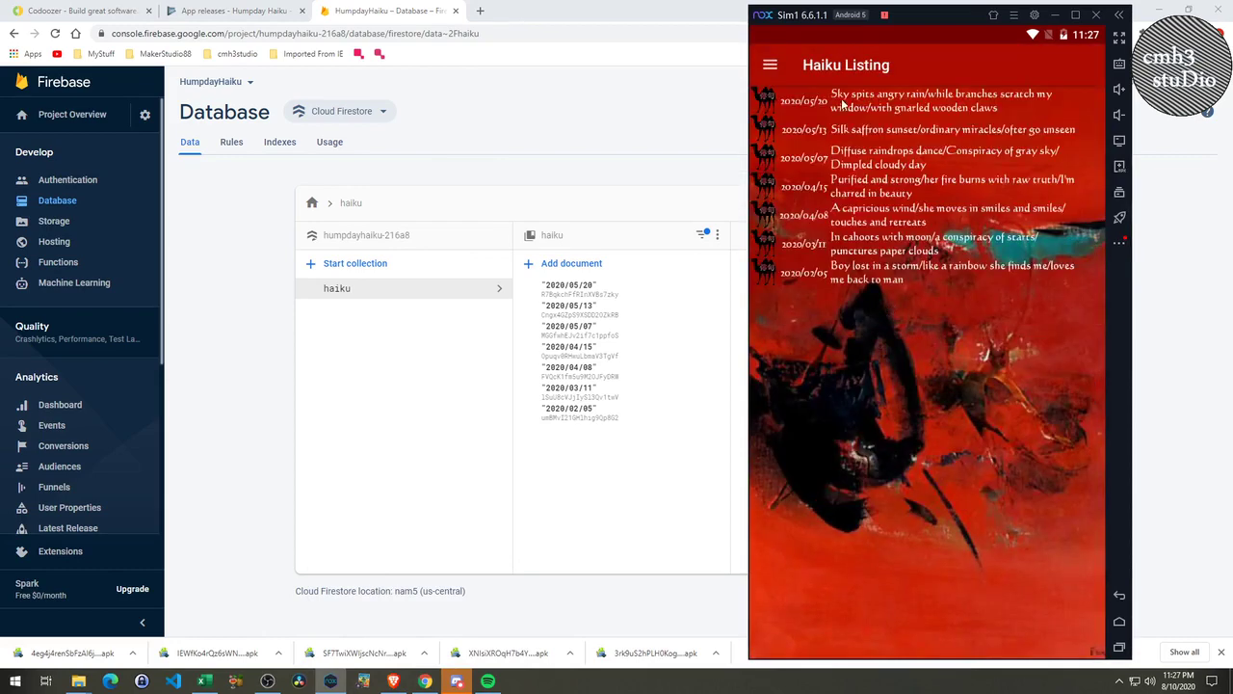
{"action": "left_click", "coordinate": [770, 67]}
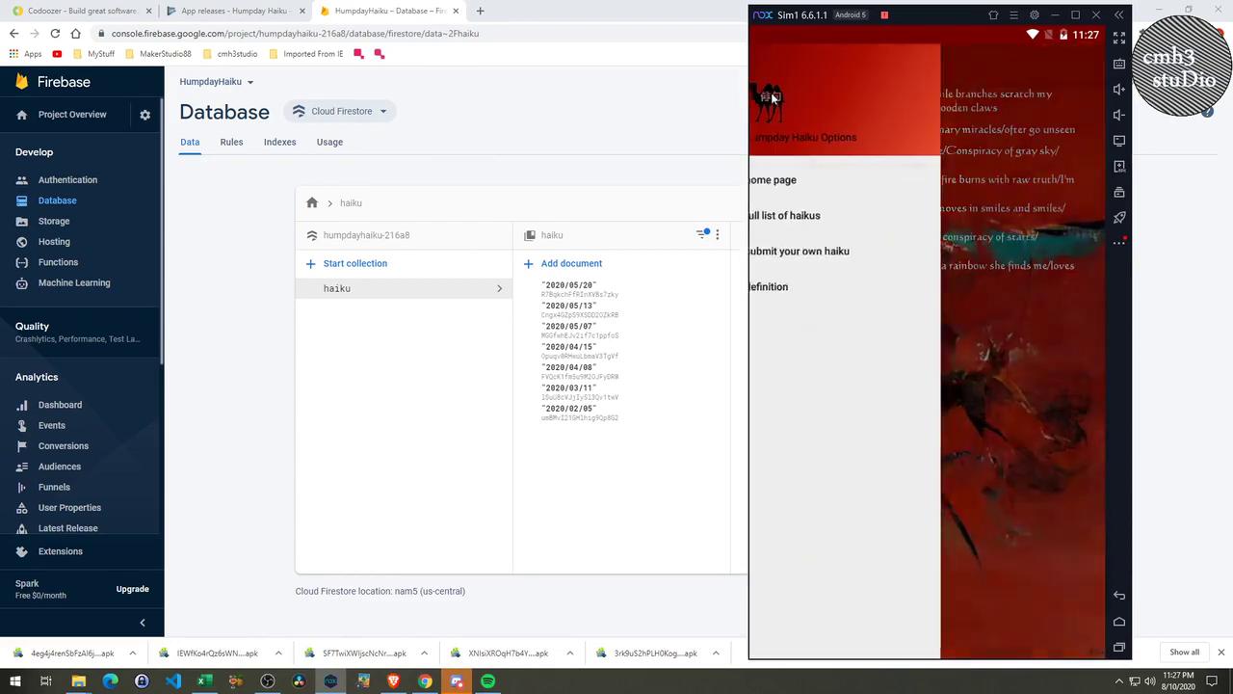
{"action": "left_click", "coordinate": [782, 185]}
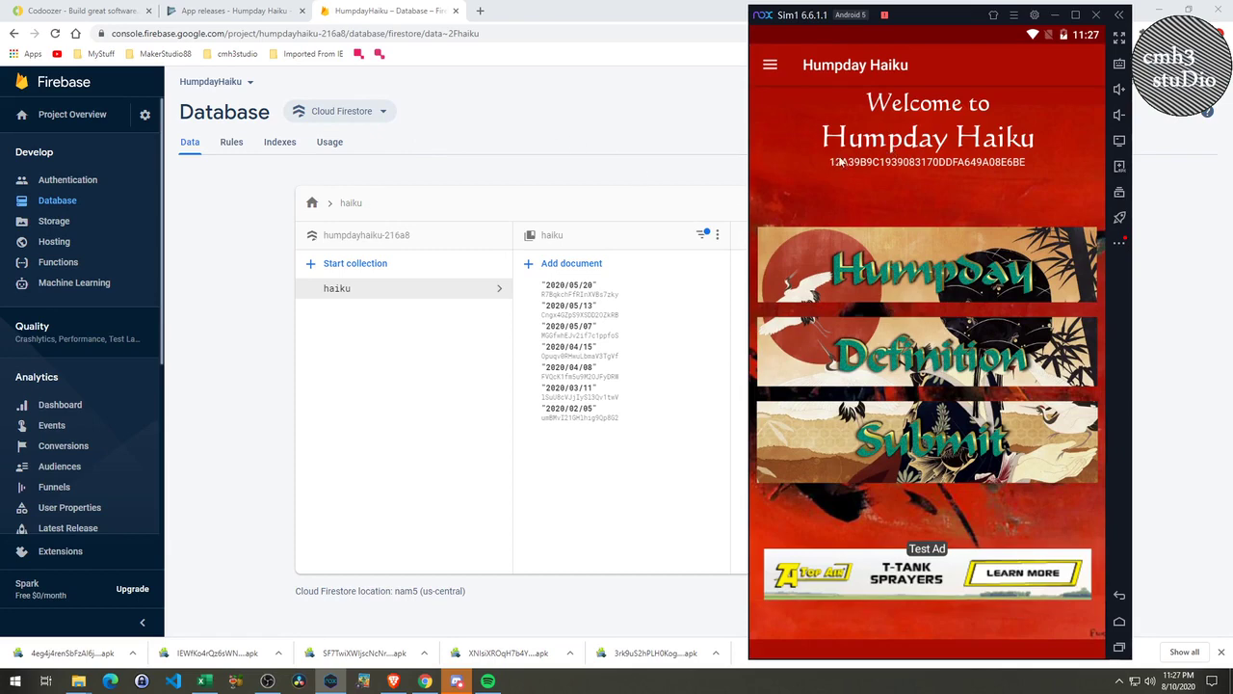
{"action": "left_click", "coordinate": [124, 12]}
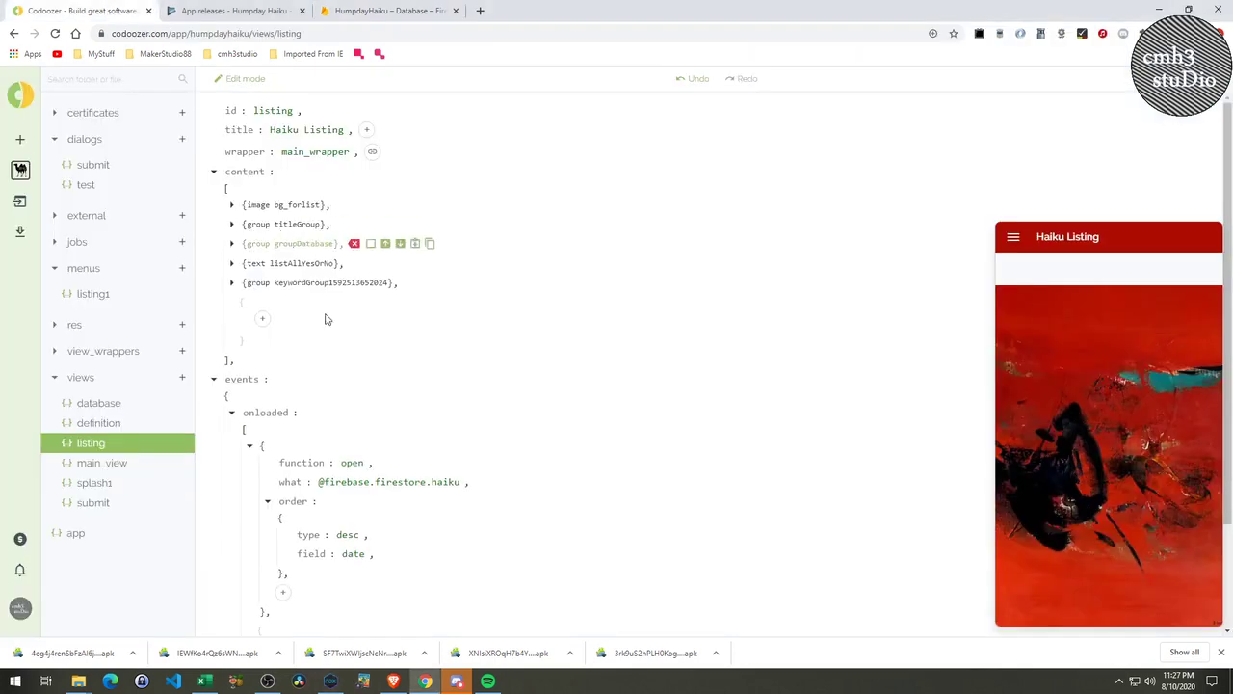
Delete the android_test_devices entry from the app's AdMob settings.
{"action": "left_click", "coordinate": [92, 532]}
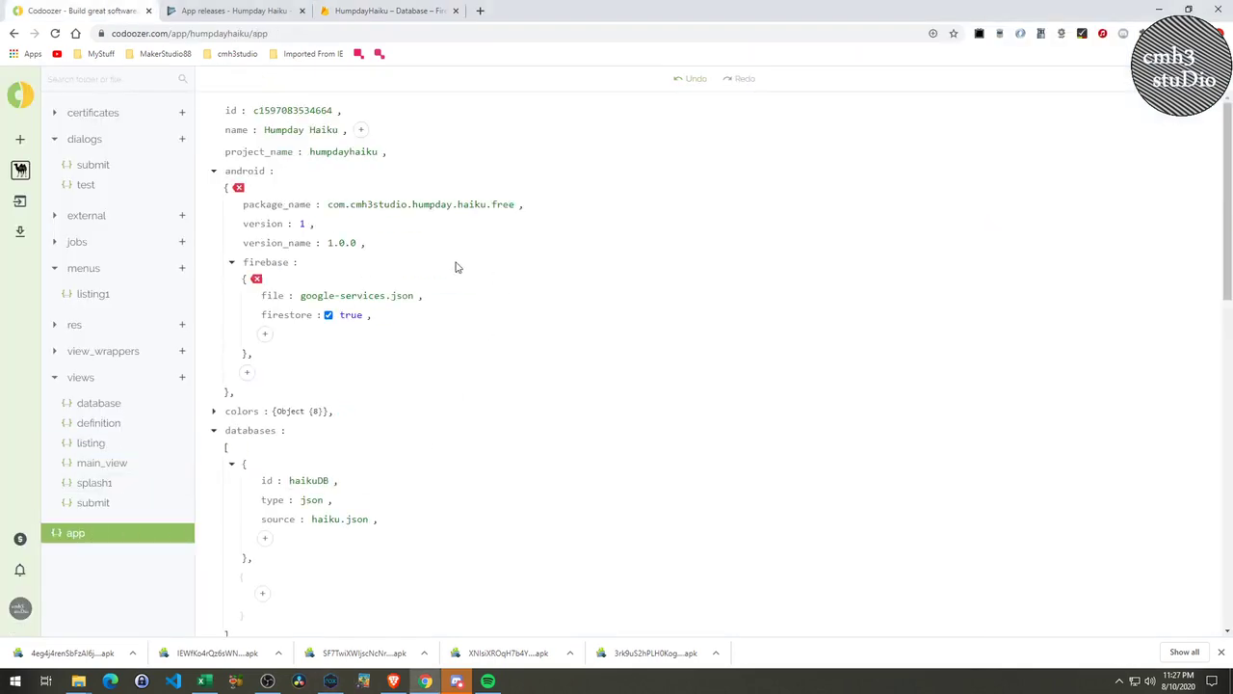
{"action": "scroll", "coordinate": [322, 498], "scroll_direction": "down", "scroll_amount": 10}
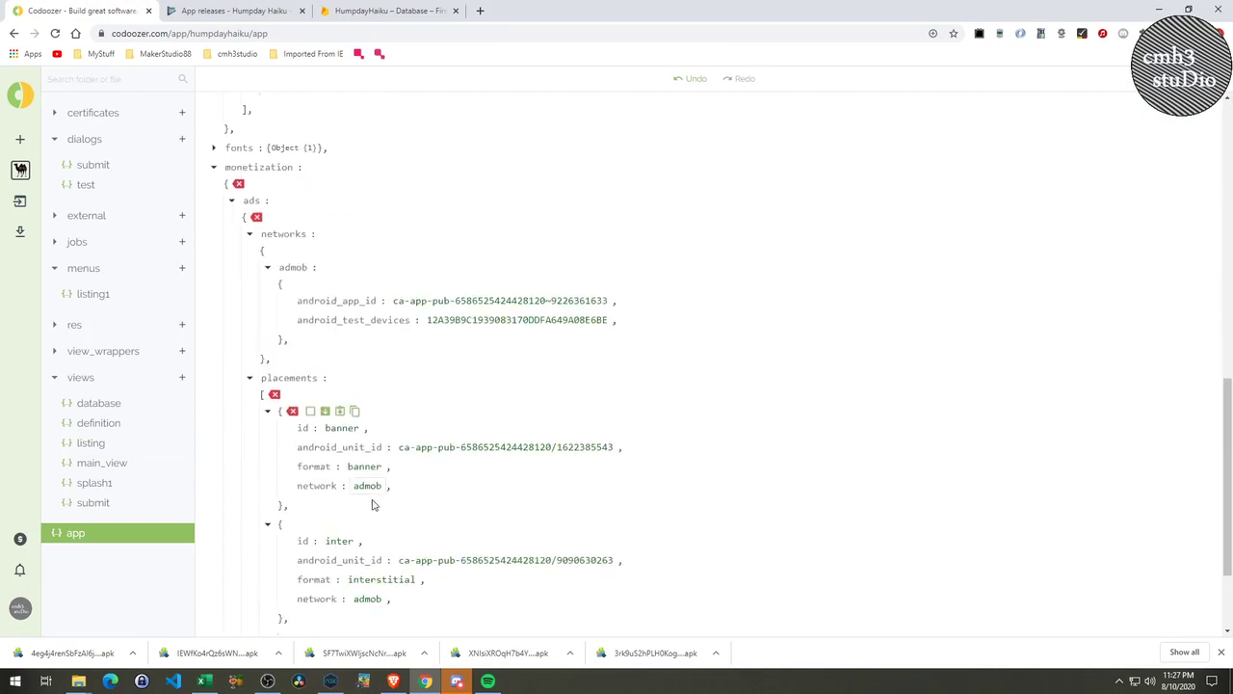
{"action": "left_click", "coordinate": [625, 249]}
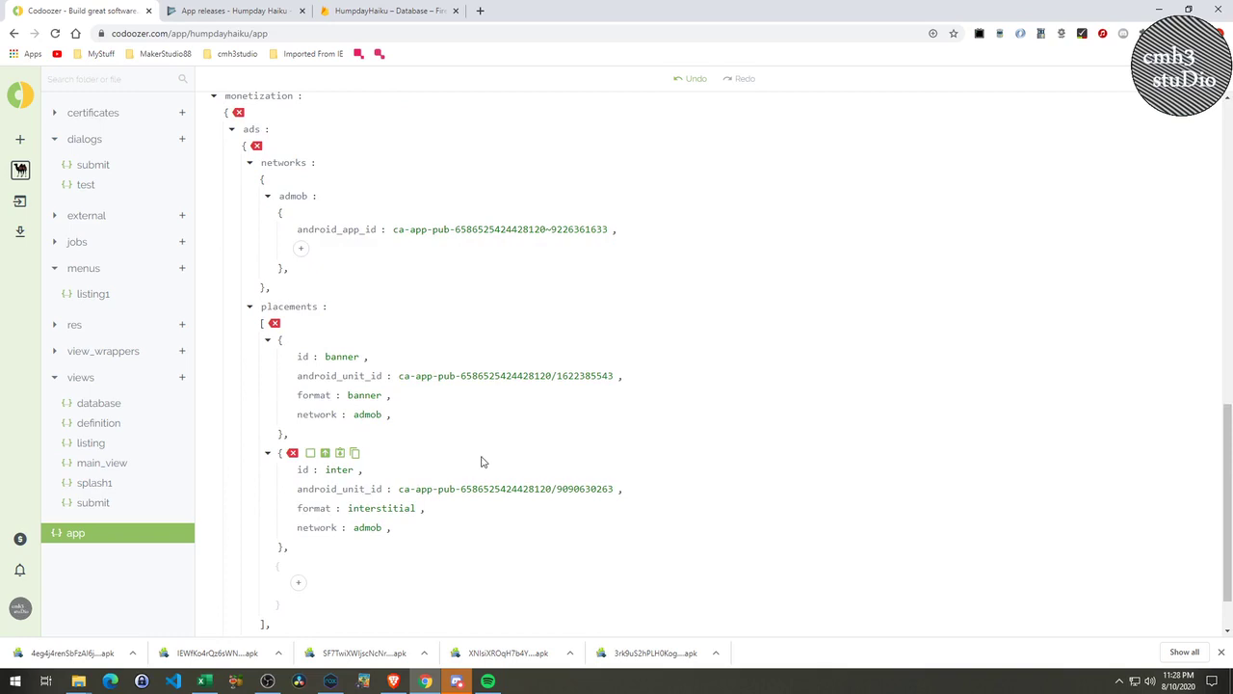
Request an APK build of the project.
{"action": "left_click", "coordinate": [19, 231]}
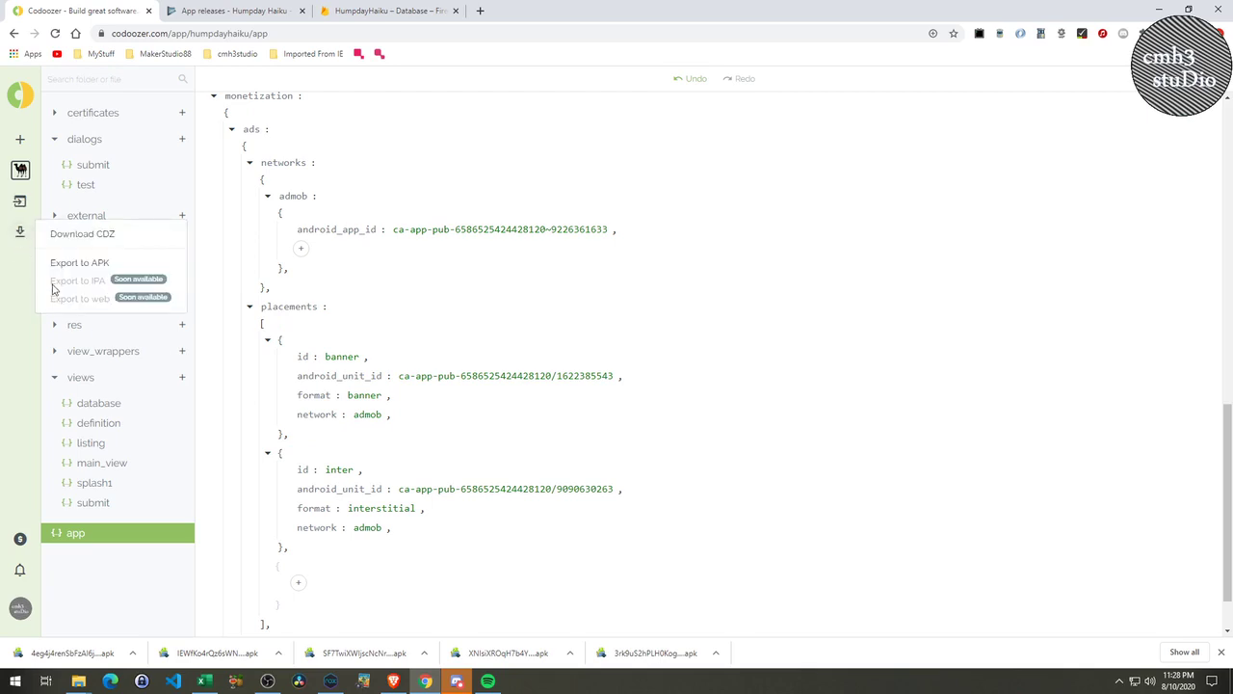
{"action": "left_click", "coordinate": [80, 264]}
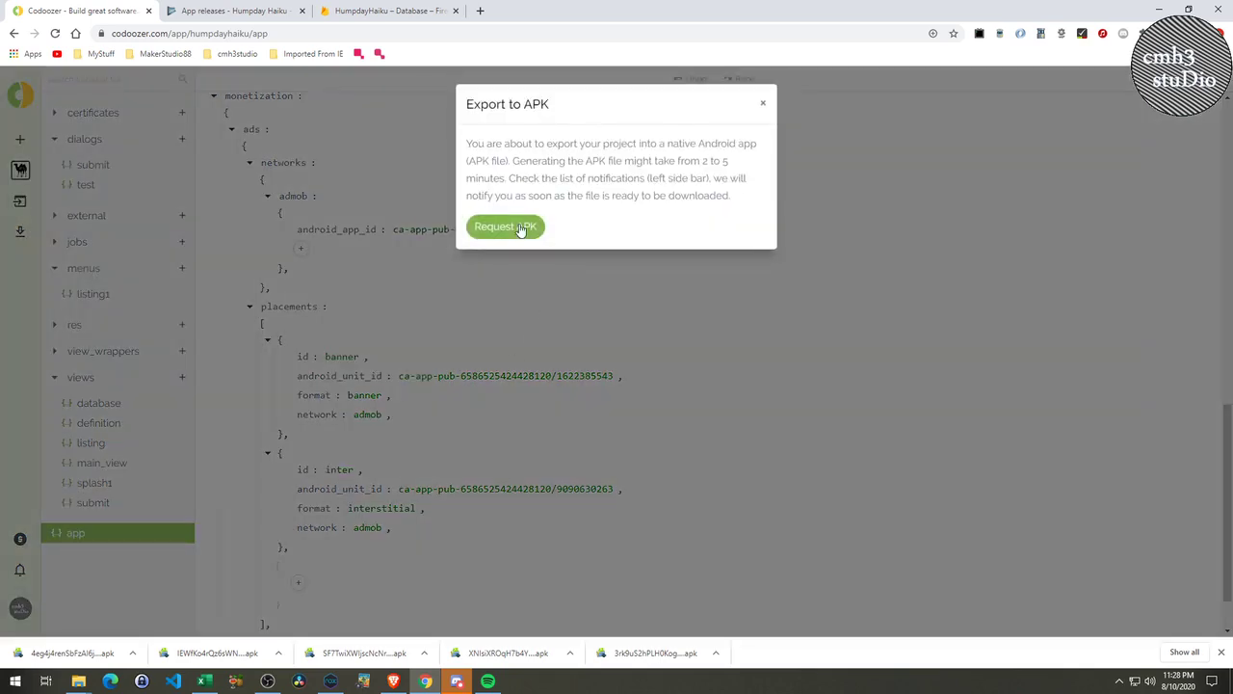
{"action": "left_click", "coordinate": [521, 229]}
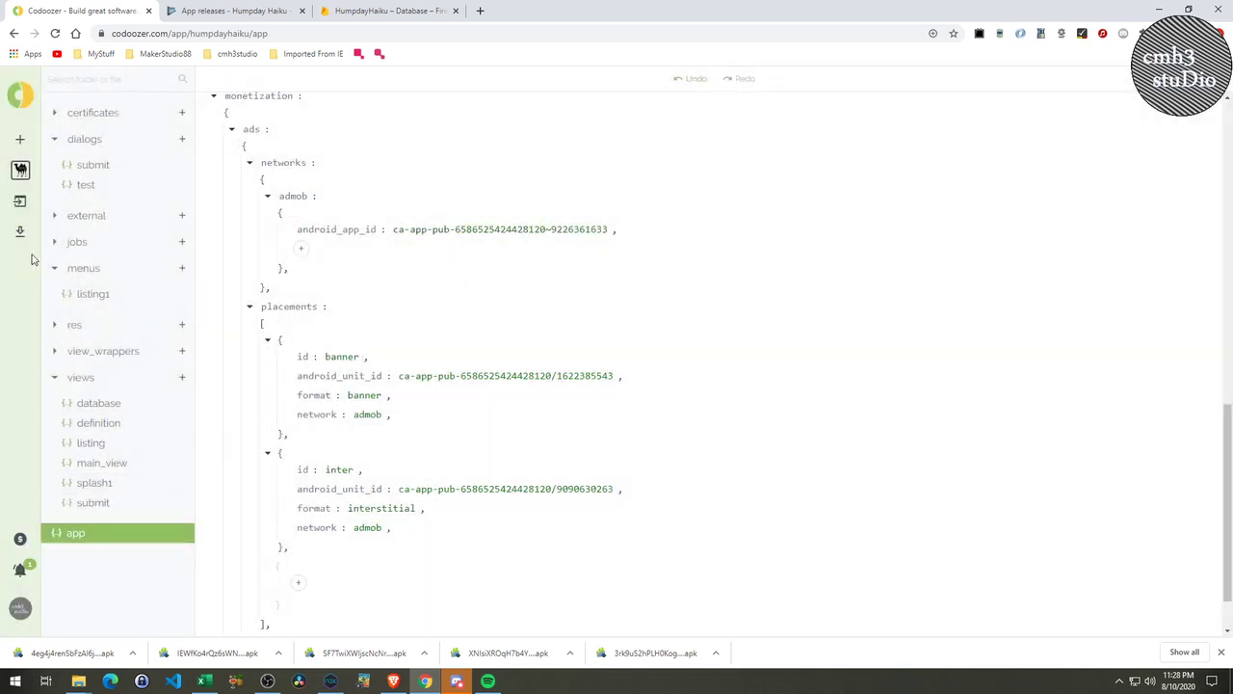
Download the project as humpdayhaiku (3).cdz.
{"action": "left_click", "coordinate": [21, 234]}
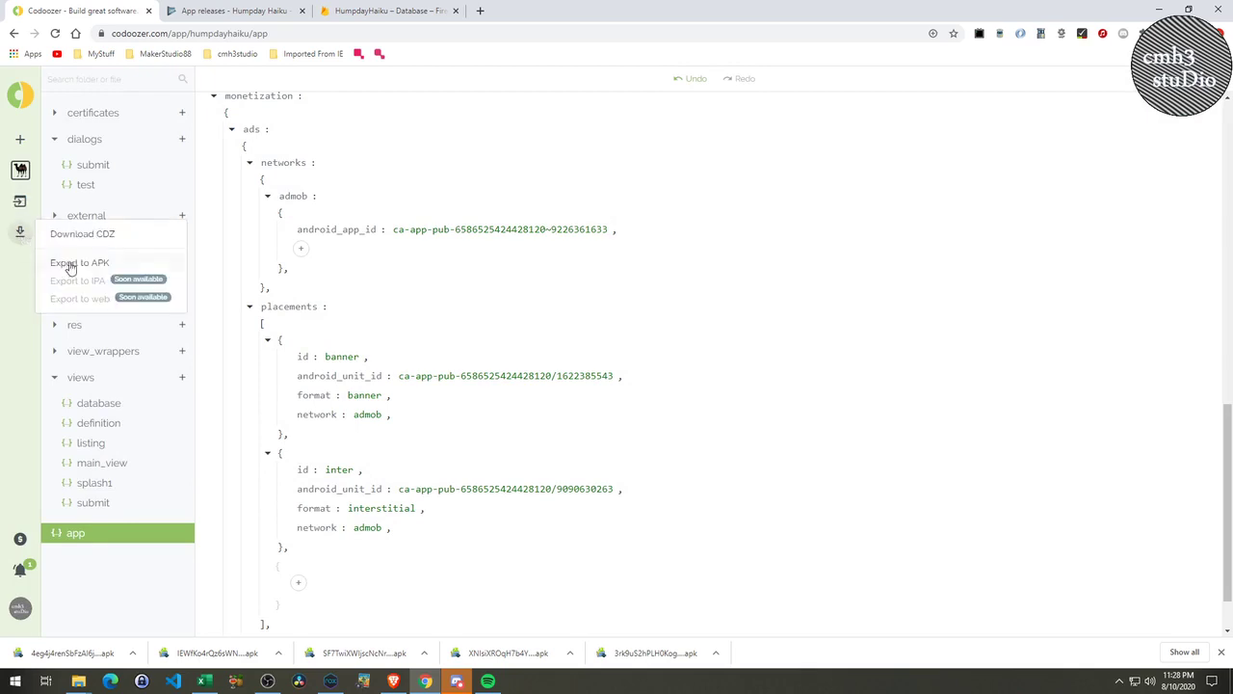
{"action": "left_click", "coordinate": [112, 237]}
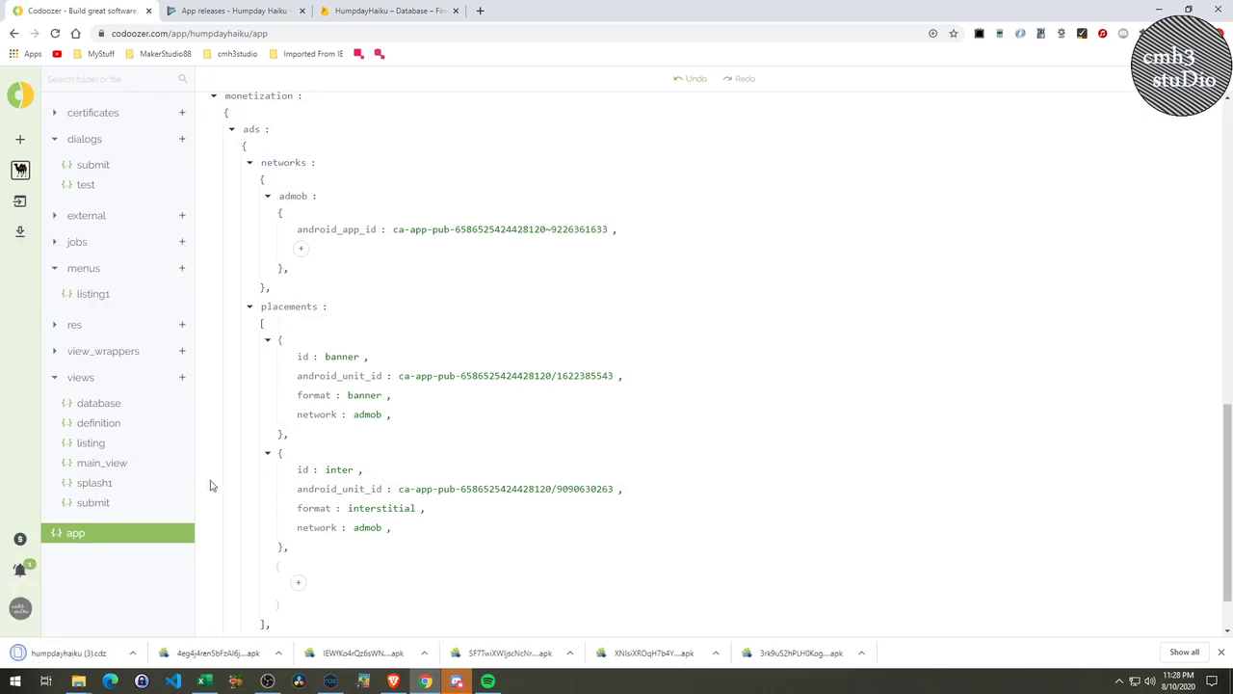
{"action": "left_click", "coordinate": [138, 663]}
Rename humpdayhaiku (3).cdz in Downloads to humpdayhaiku_working_prod.cdz, then return to Codoozer.
{"action": "left_click", "coordinate": [179, 615]}
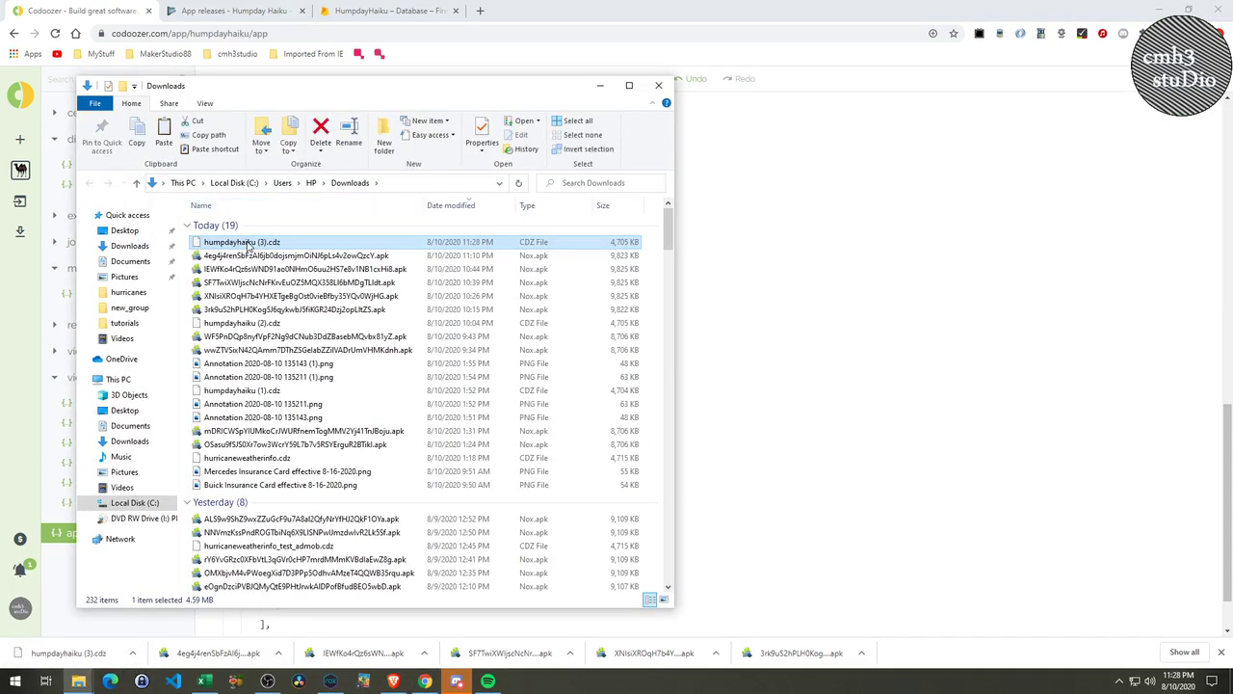
{"action": "right_click", "coordinate": [248, 246]}
{"action": "left_click", "coordinate": [306, 511]}
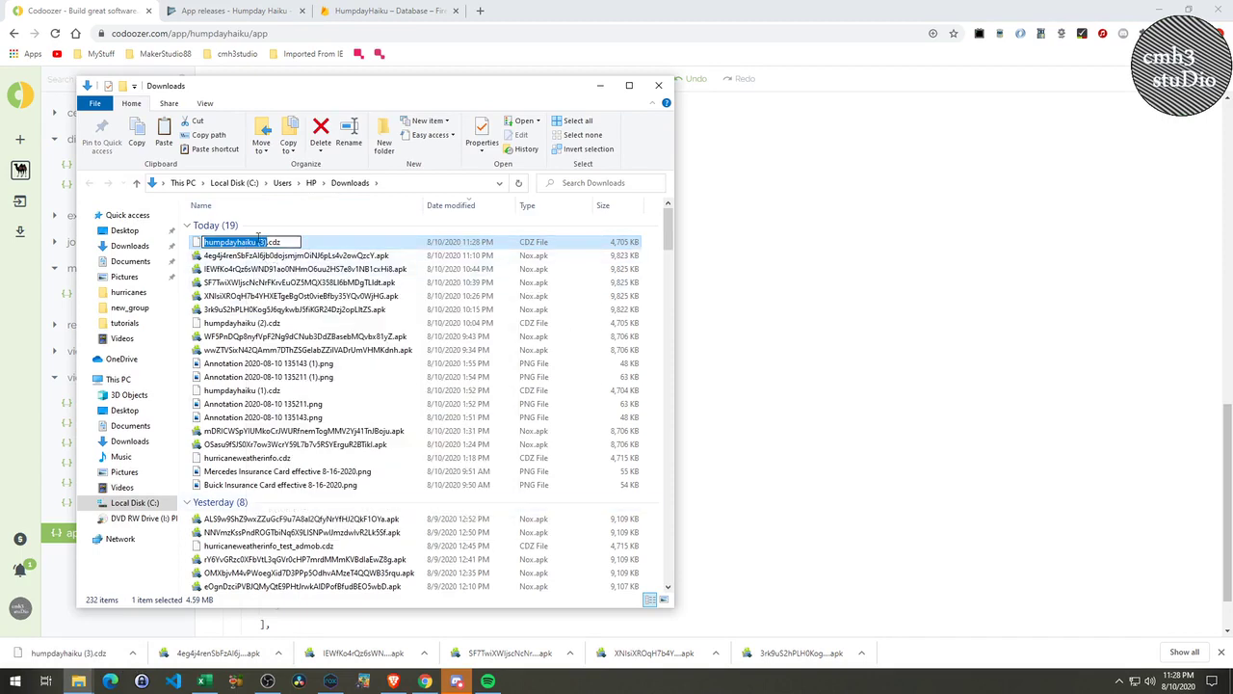
{"action": "left_click", "coordinate": [259, 240]}
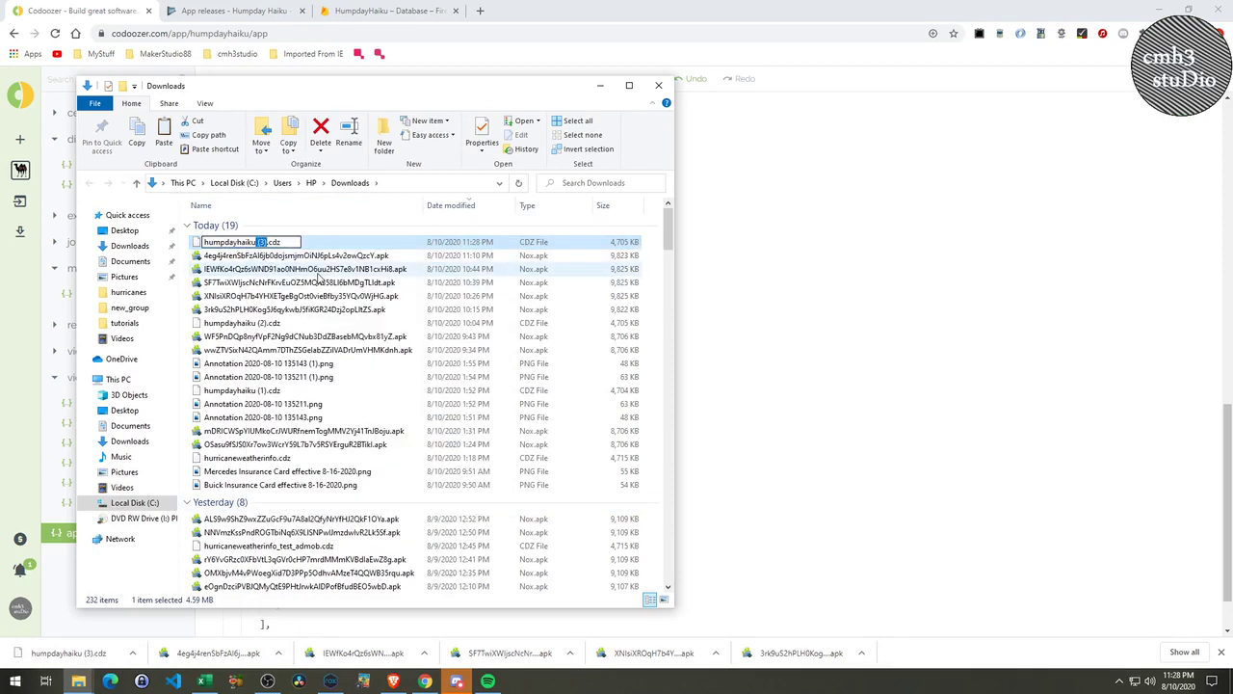
{"action": "type", "text": "_working_prod"}
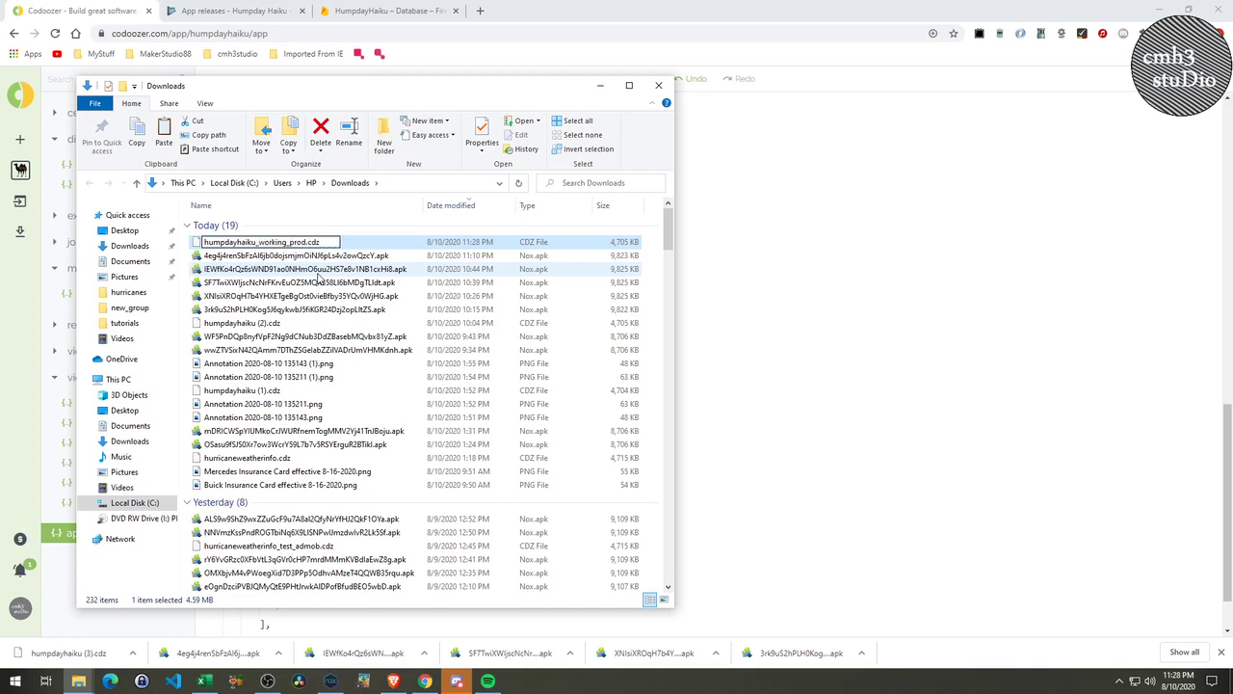
{"action": "key", "text": "Return"}
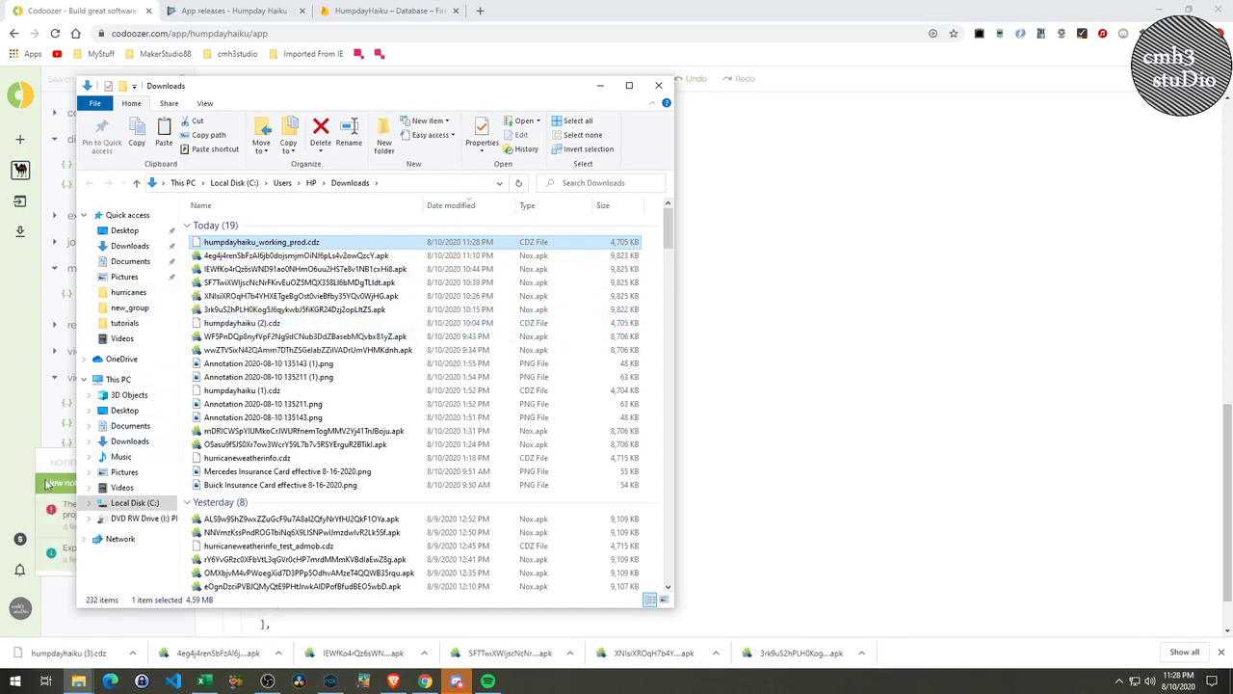
{"action": "left_click", "coordinate": [20, 468]}
Request a new APK export from Codoozer, then switch to the Play Console App releases tab.
{"action": "left_click", "coordinate": [19, 570]}
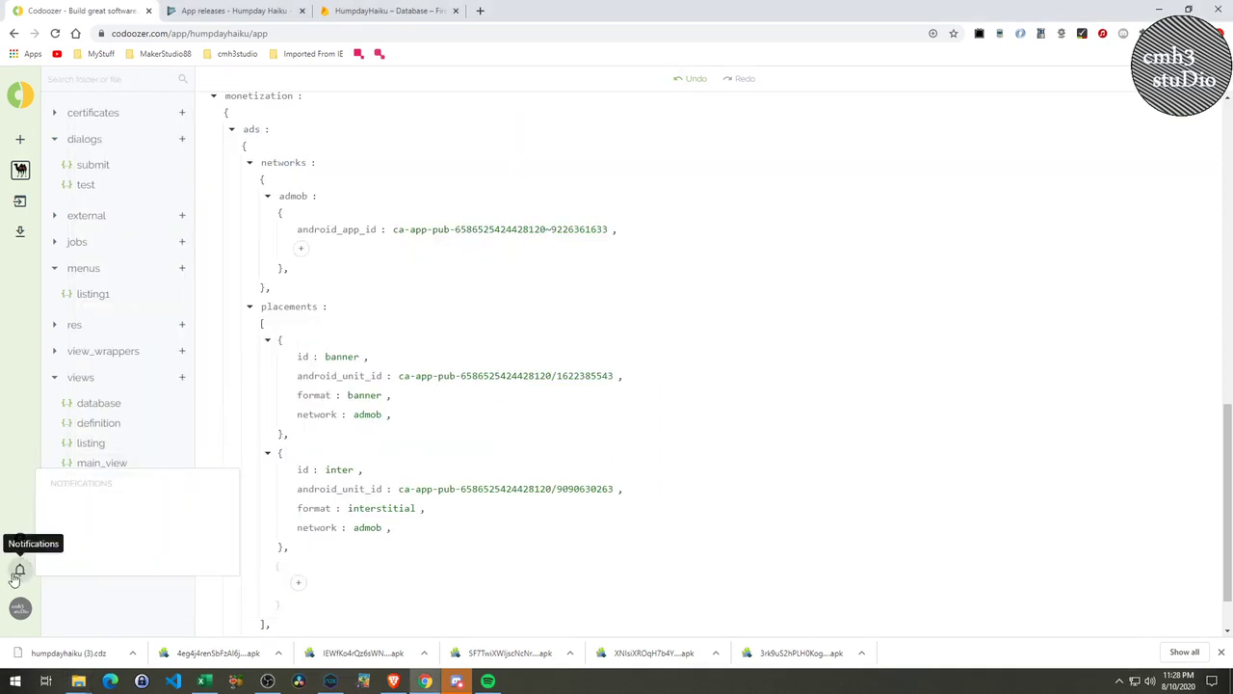
{"action": "left_click", "coordinate": [19, 201]}
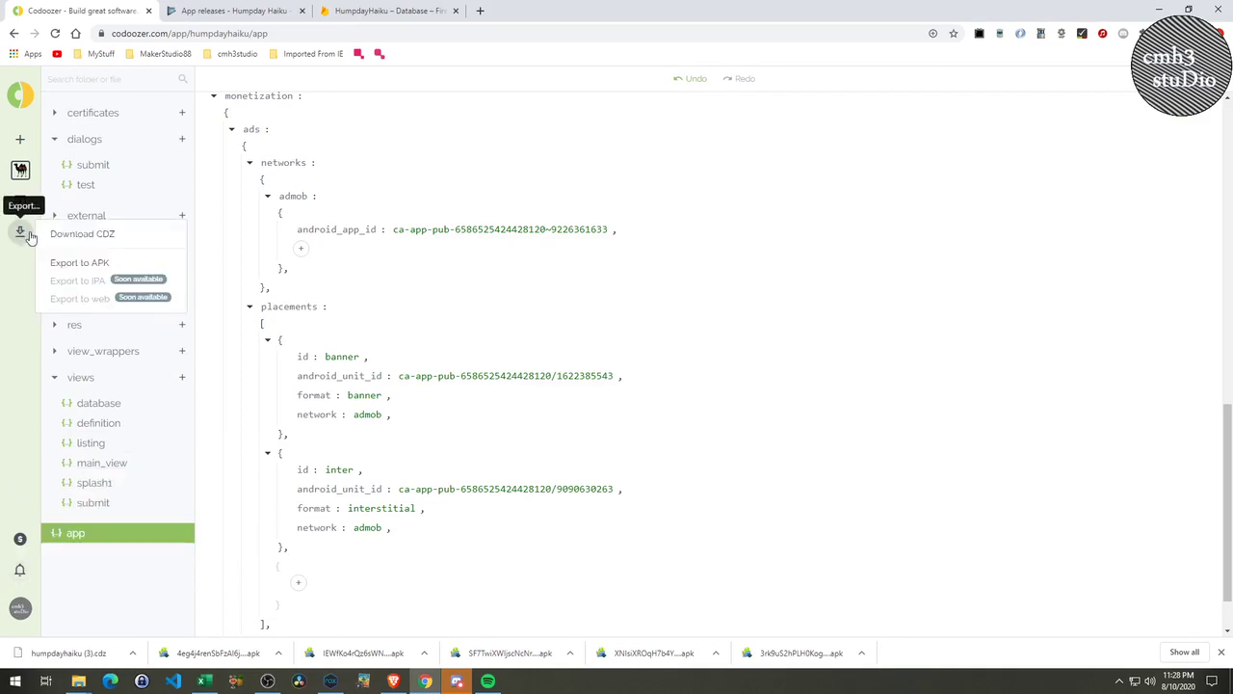
{"action": "left_click", "coordinate": [91, 269]}
{"action": "left_click", "coordinate": [506, 230]}
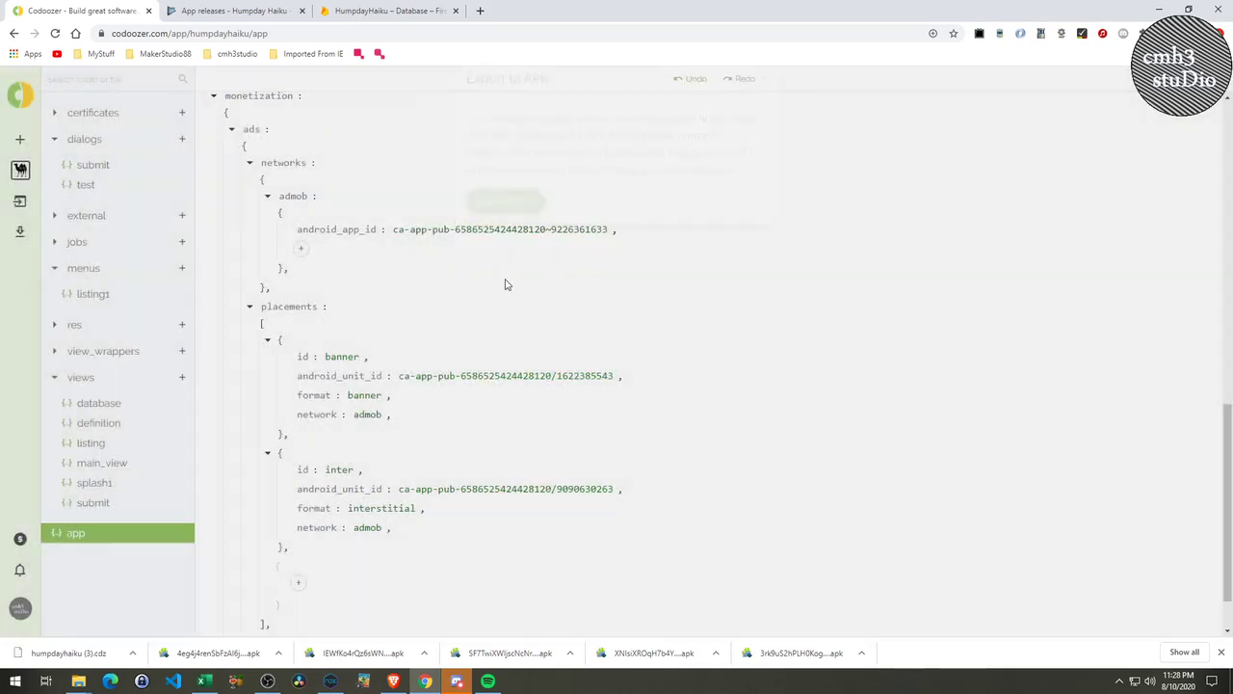
{"action": "left_click", "coordinate": [234, 9]}
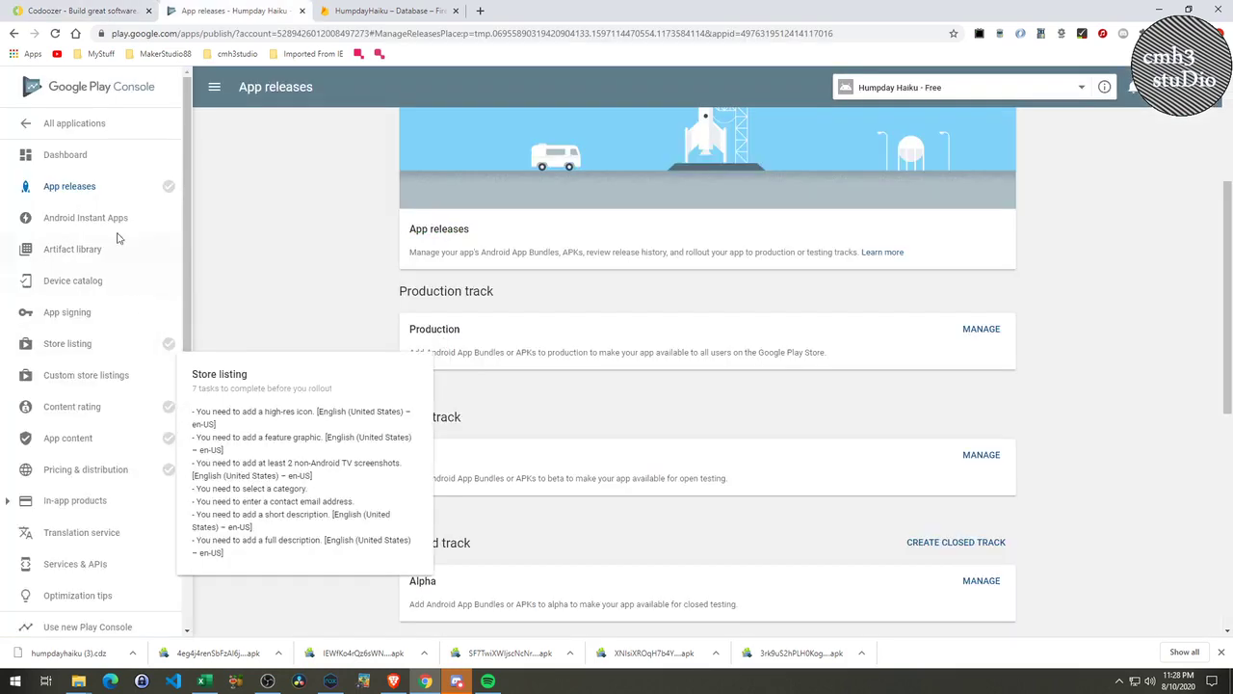
Open Humpday Haiku from All applications, reach its App releases page, then return to Codoozer.
{"action": "left_click", "coordinate": [88, 125]}
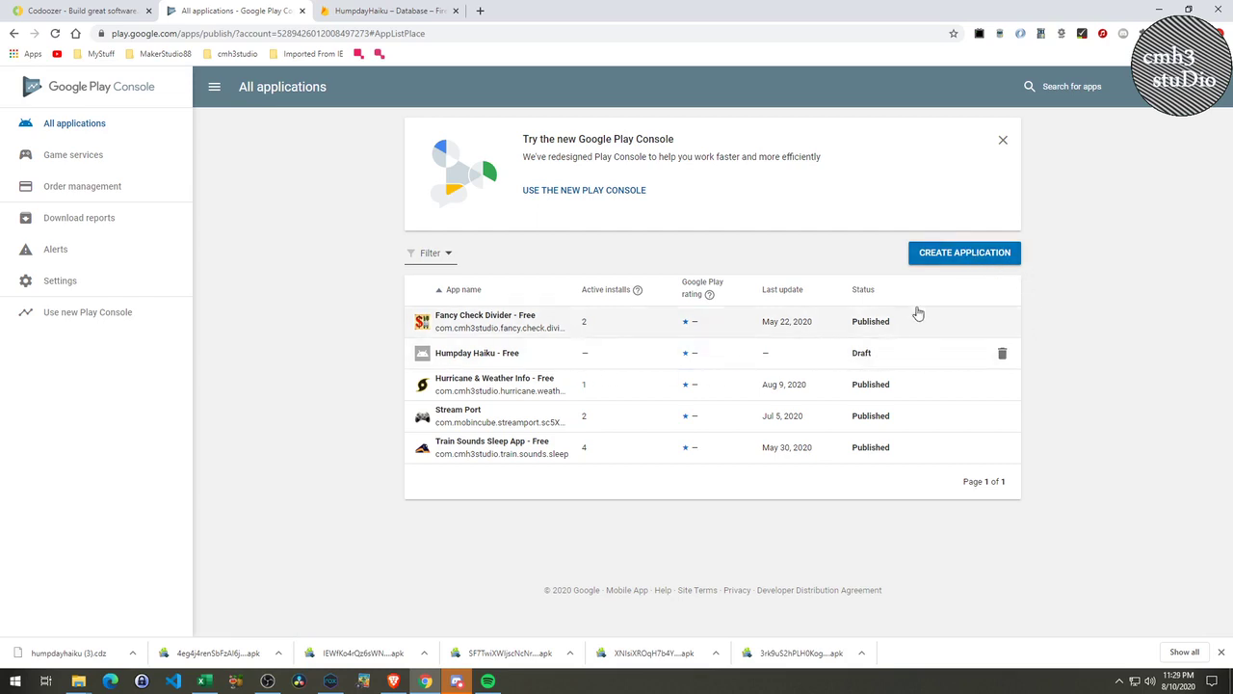
{"action": "left_click", "coordinate": [514, 355]}
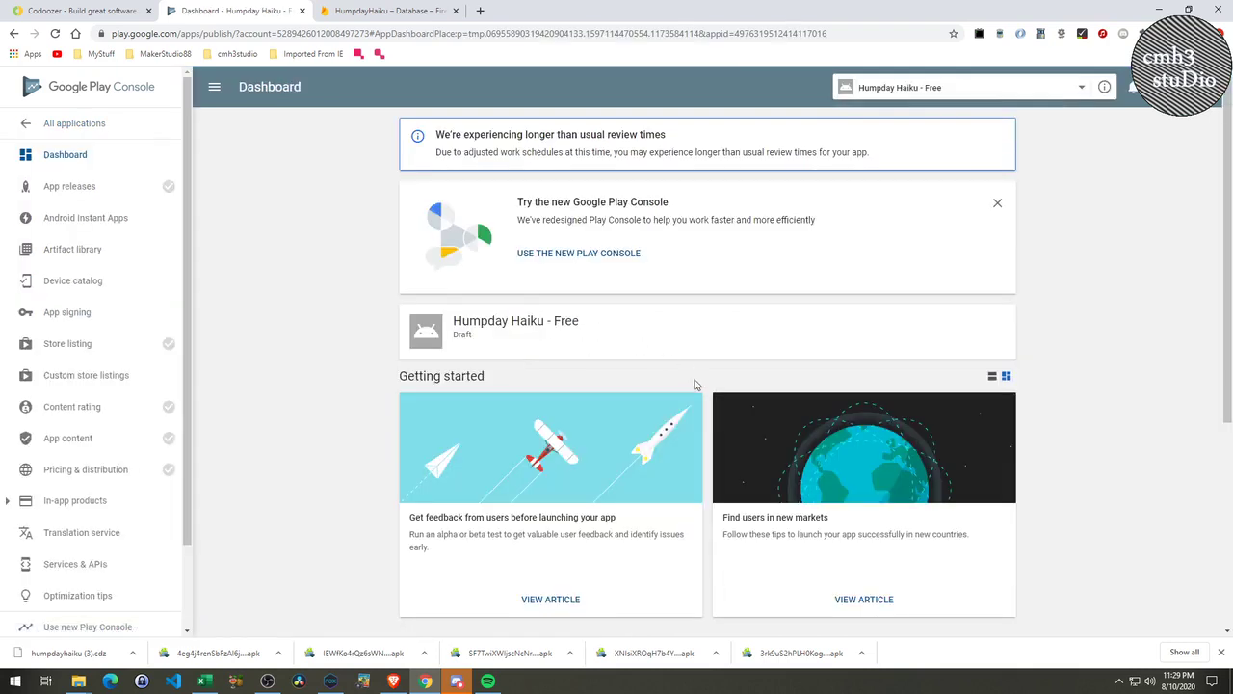
{"action": "scroll", "coordinate": [694, 384], "scroll_direction": "down", "scroll_amount": 2}
{"action": "scroll", "coordinate": [697, 402], "scroll_direction": "down", "scroll_amount": 1}
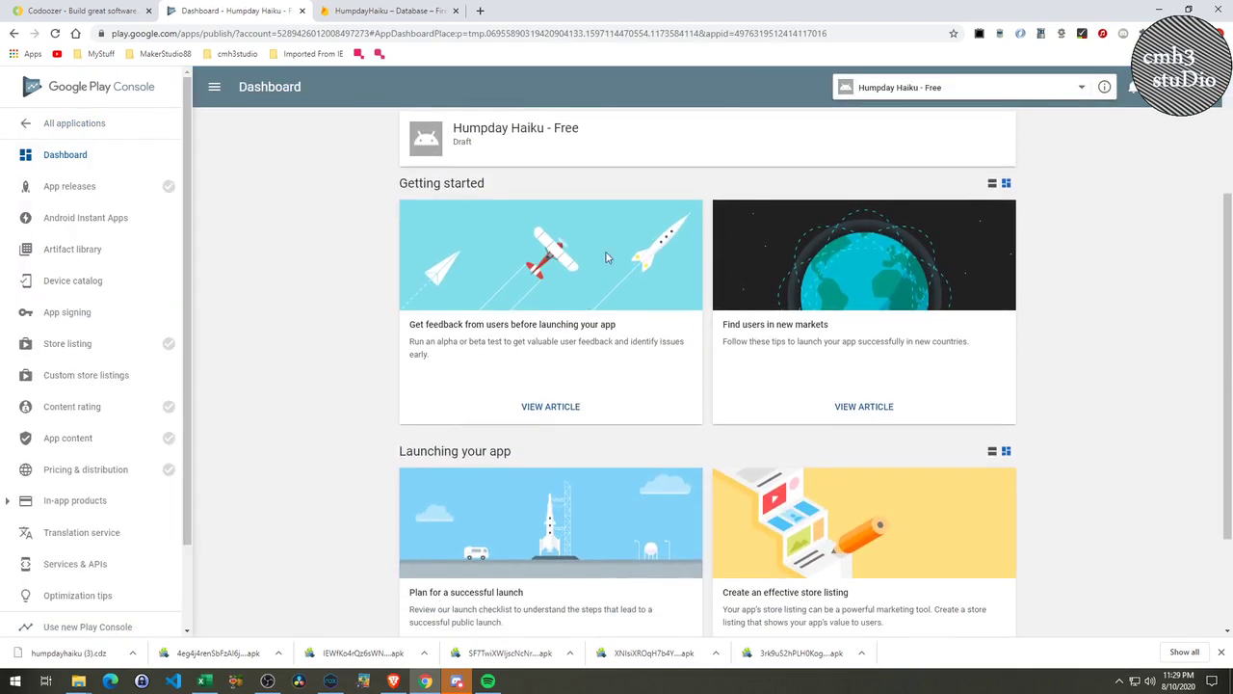
{"action": "scroll", "coordinate": [617, 337], "scroll_direction": "up", "scroll_amount": 1}
{"action": "scroll", "coordinate": [690, 328], "scroll_direction": "down", "scroll_amount": 3}
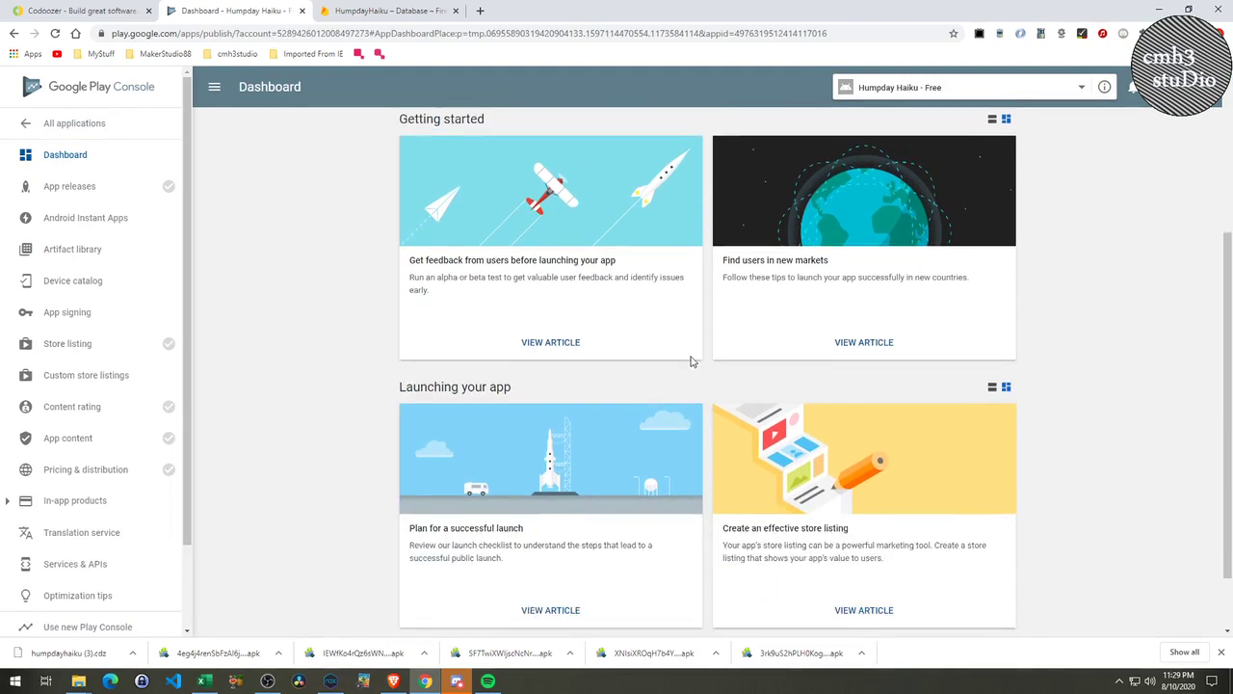
{"action": "scroll", "coordinate": [700, 401], "scroll_direction": "up", "scroll_amount": 5}
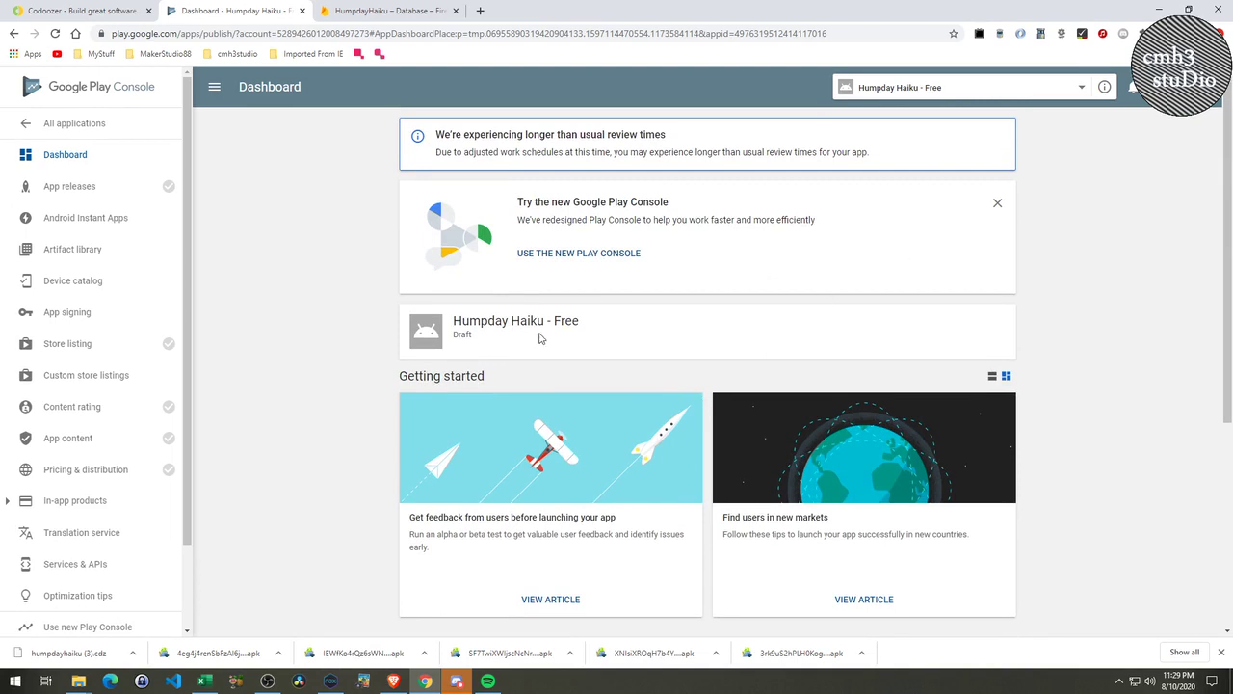
{"action": "left_click", "coordinate": [72, 193]}
{"action": "scroll", "coordinate": [510, 471], "scroll_direction": "down", "scroll_amount": 2}
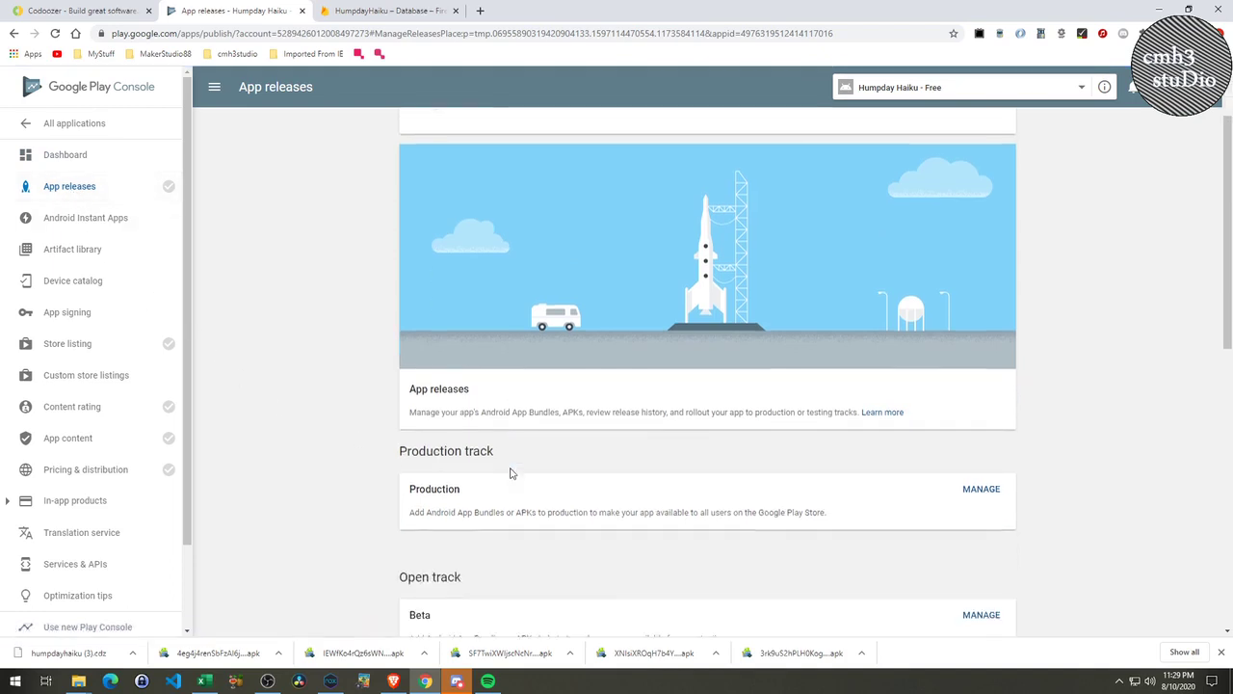
{"action": "left_click", "coordinate": [93, 10]}
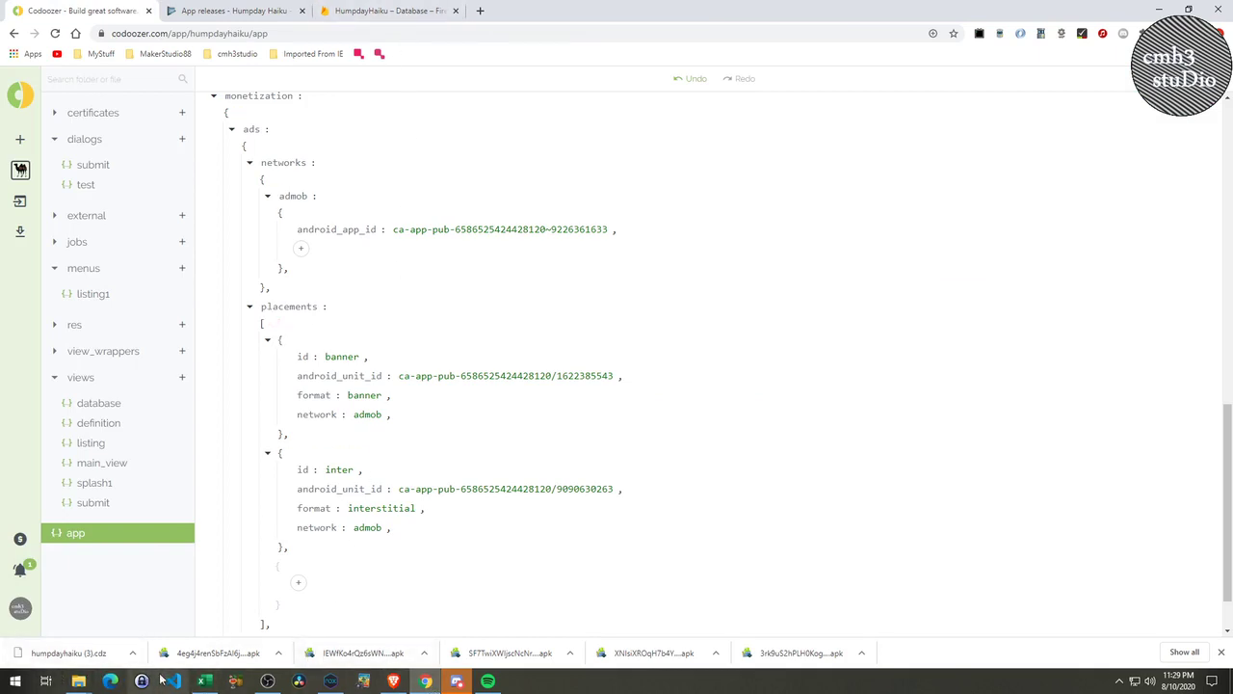
Bring up the screenshots folder window, resize it and scroll through the five screenshots.
{"action": "mouse_move", "coordinate": [81, 684]}
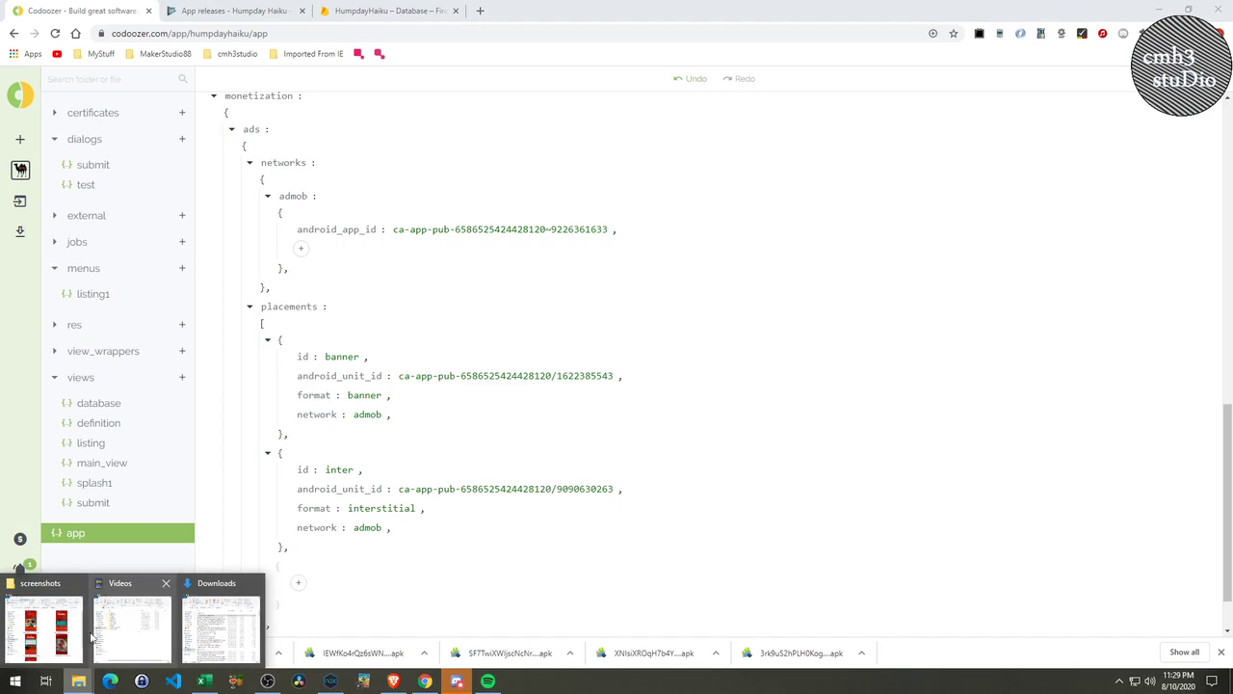
{"action": "left_click", "coordinate": [50, 631]}
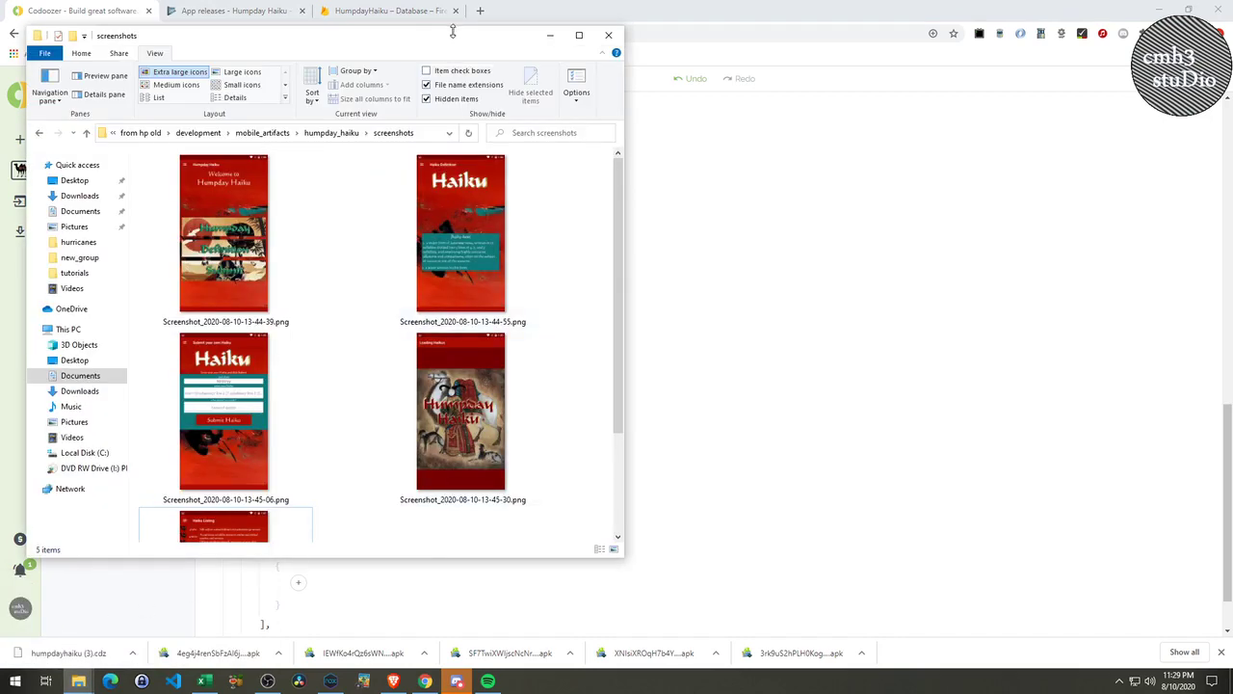
{"action": "left_click_drag", "start_coordinate": [468, 31], "coordinate": [701, 71]}
{"action": "scroll", "coordinate": [622, 385], "scroll_direction": "down", "scroll_amount": 2}
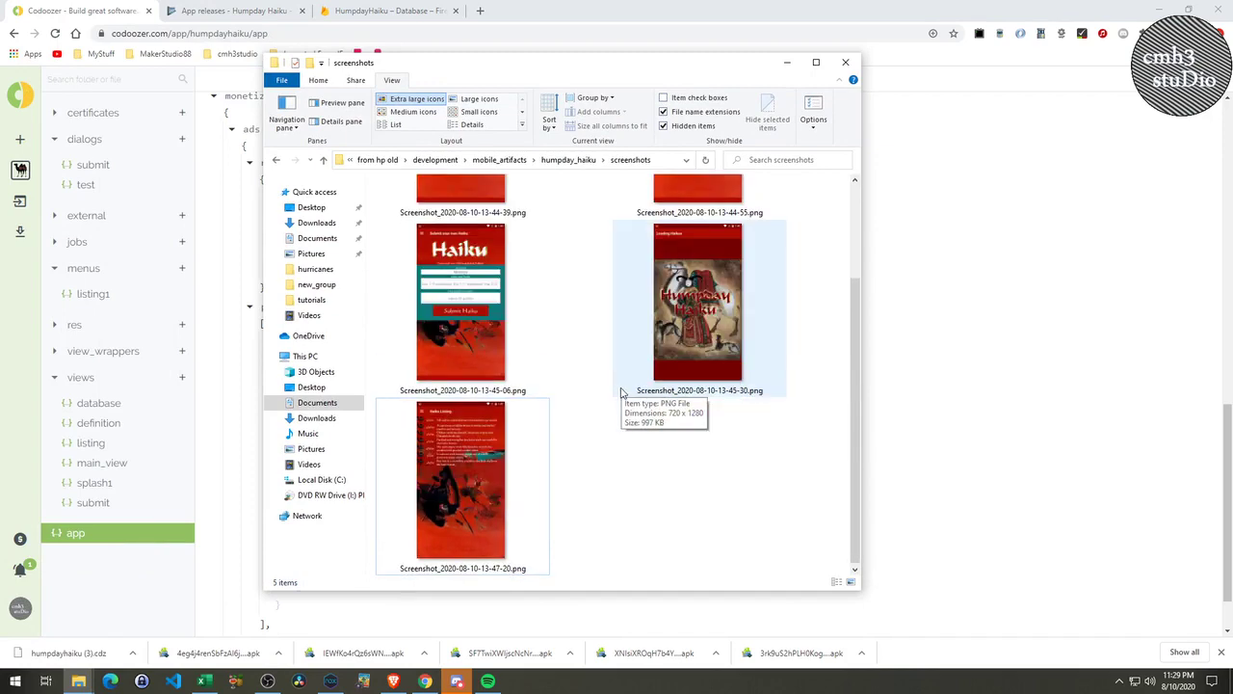
Close the emulator's shared screenshots window, minimize Nox, and go up to the humpday_haiku folder.
{"action": "left_click", "coordinate": [331, 680]}
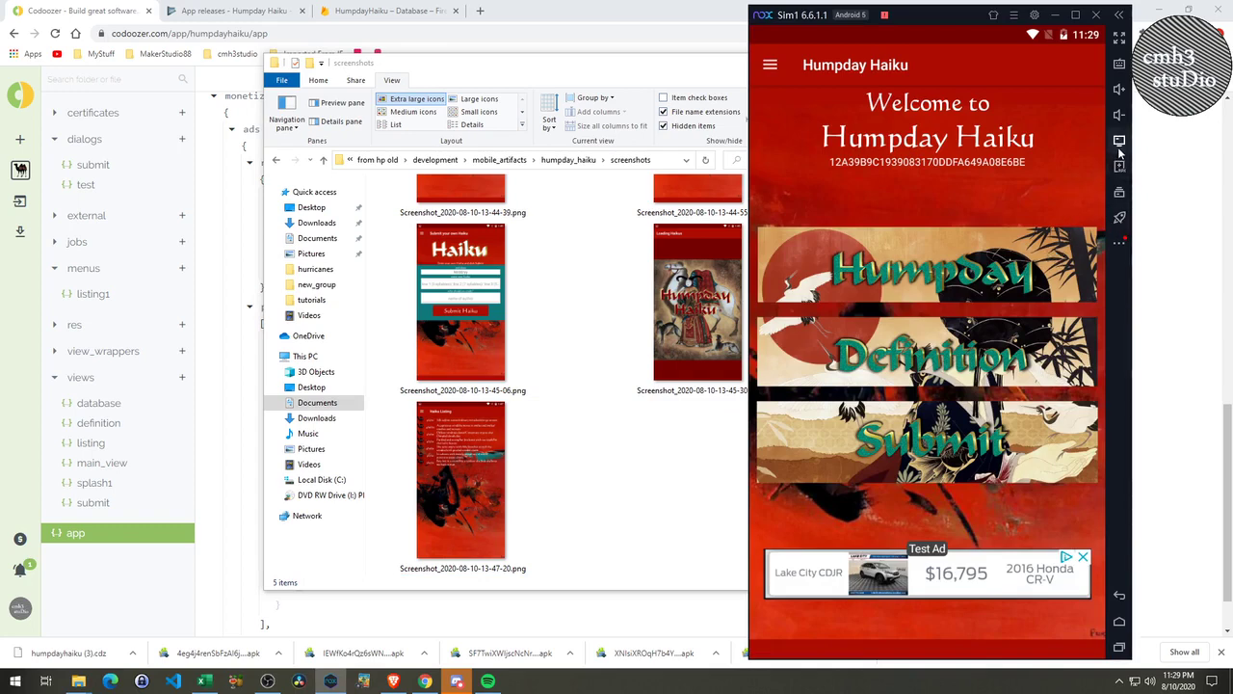
{"action": "left_click", "coordinate": [1120, 242]}
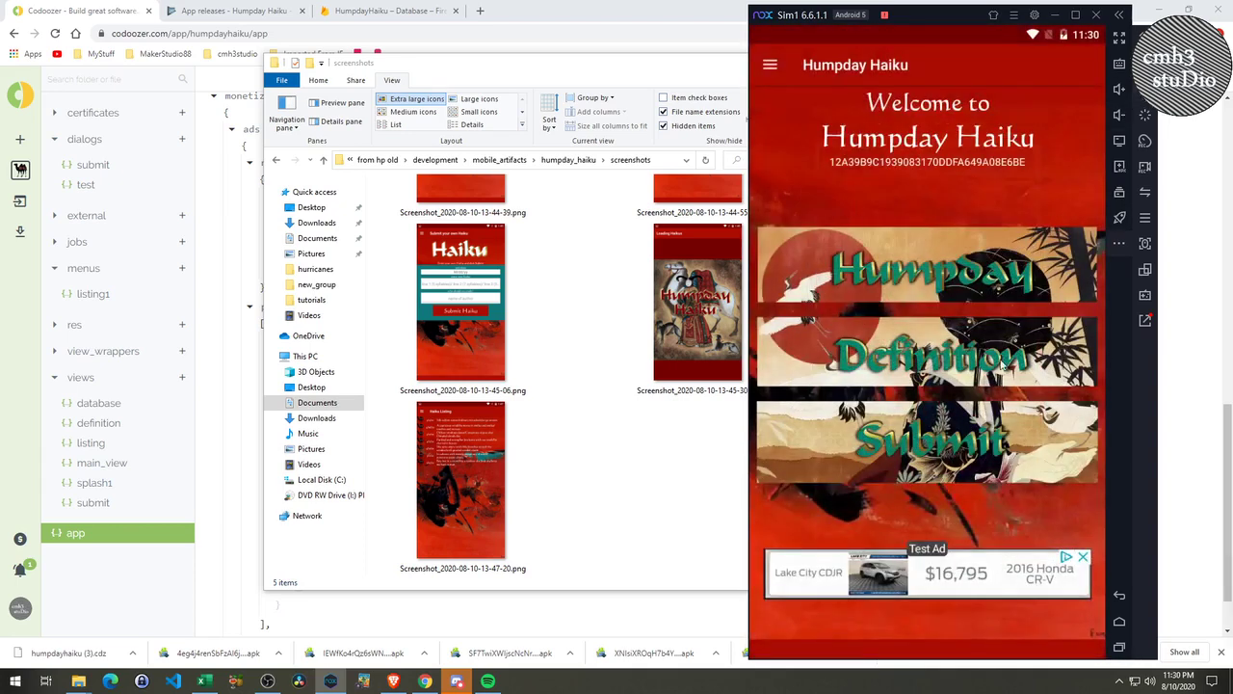
{"action": "left_click", "coordinate": [1191, 645]}
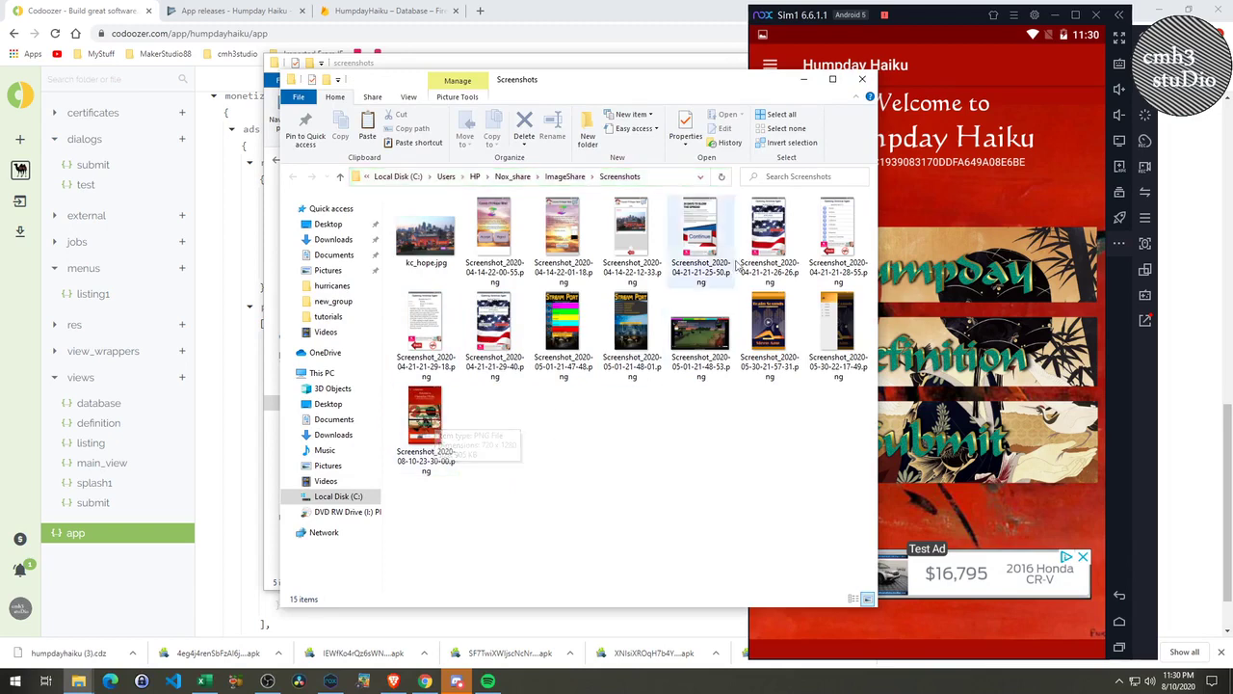
{"action": "left_click", "coordinate": [867, 79]}
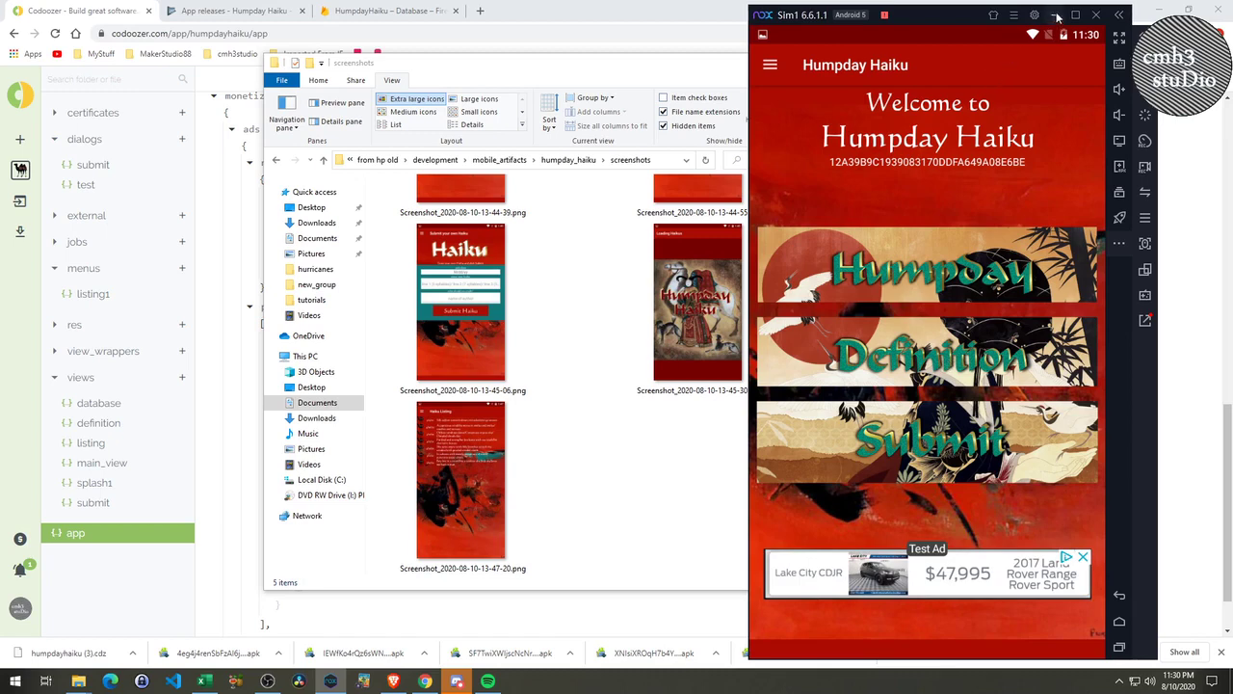
{"action": "left_click", "coordinate": [1055, 15]}
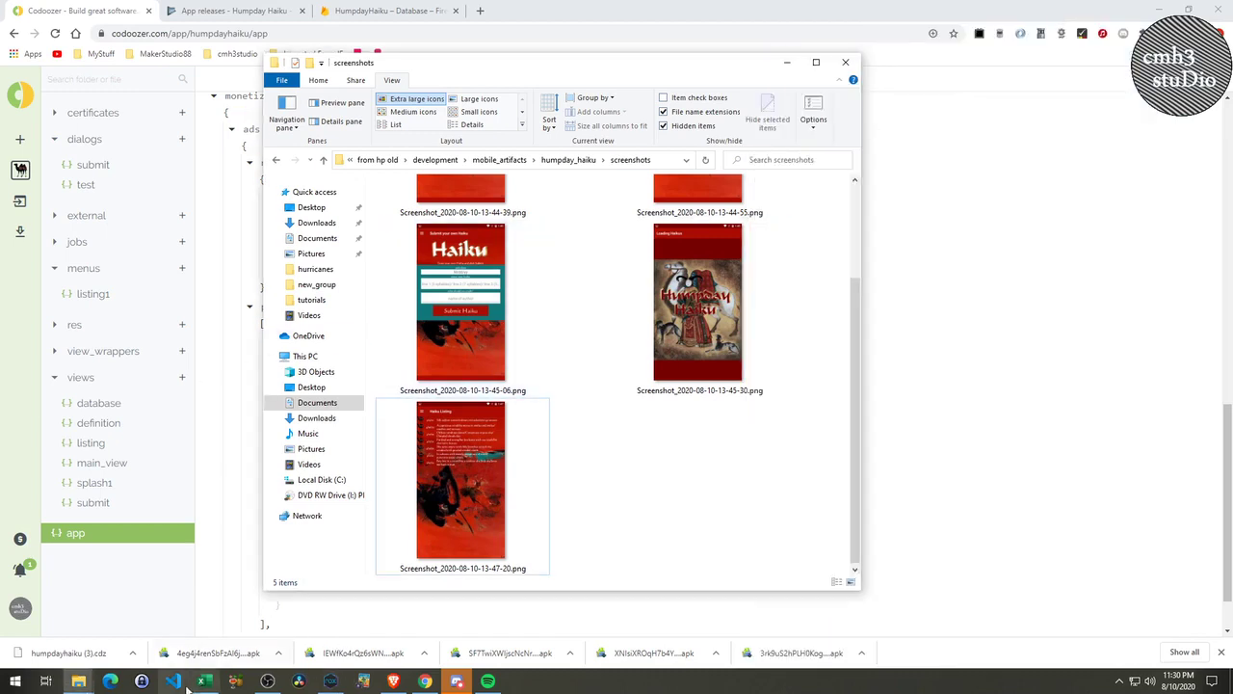
{"action": "mouse_move", "coordinate": [272, 686]}
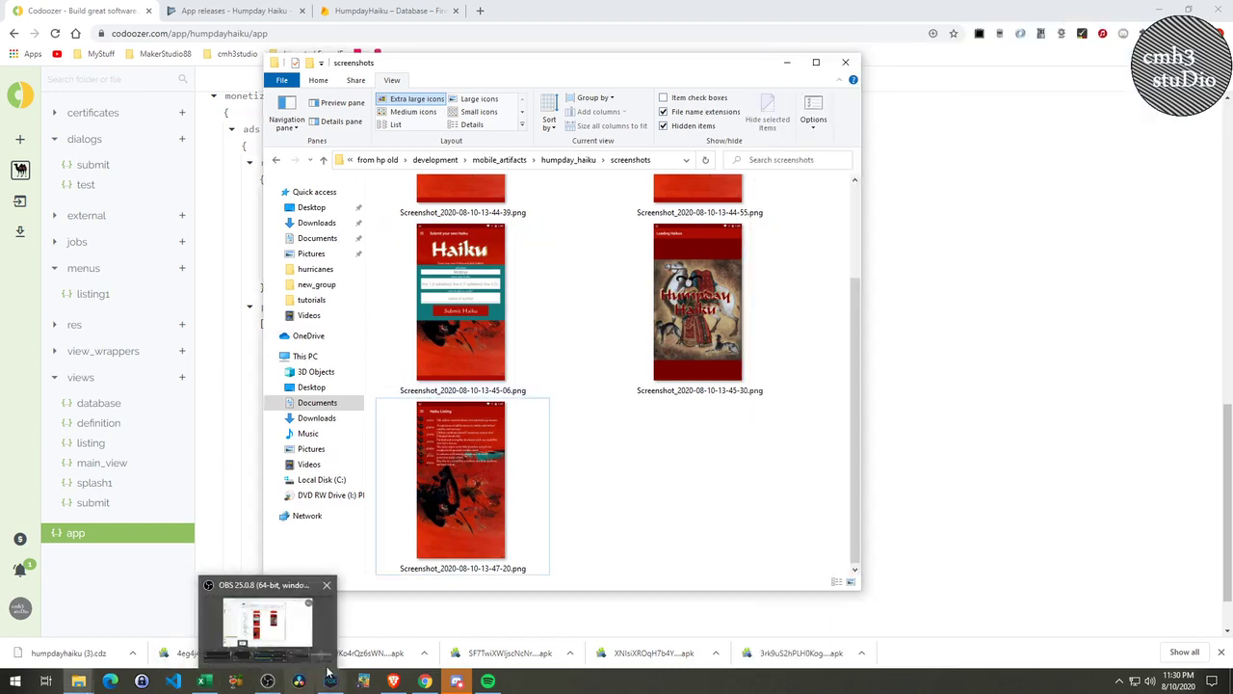
{"action": "left_click", "coordinate": [582, 161]}
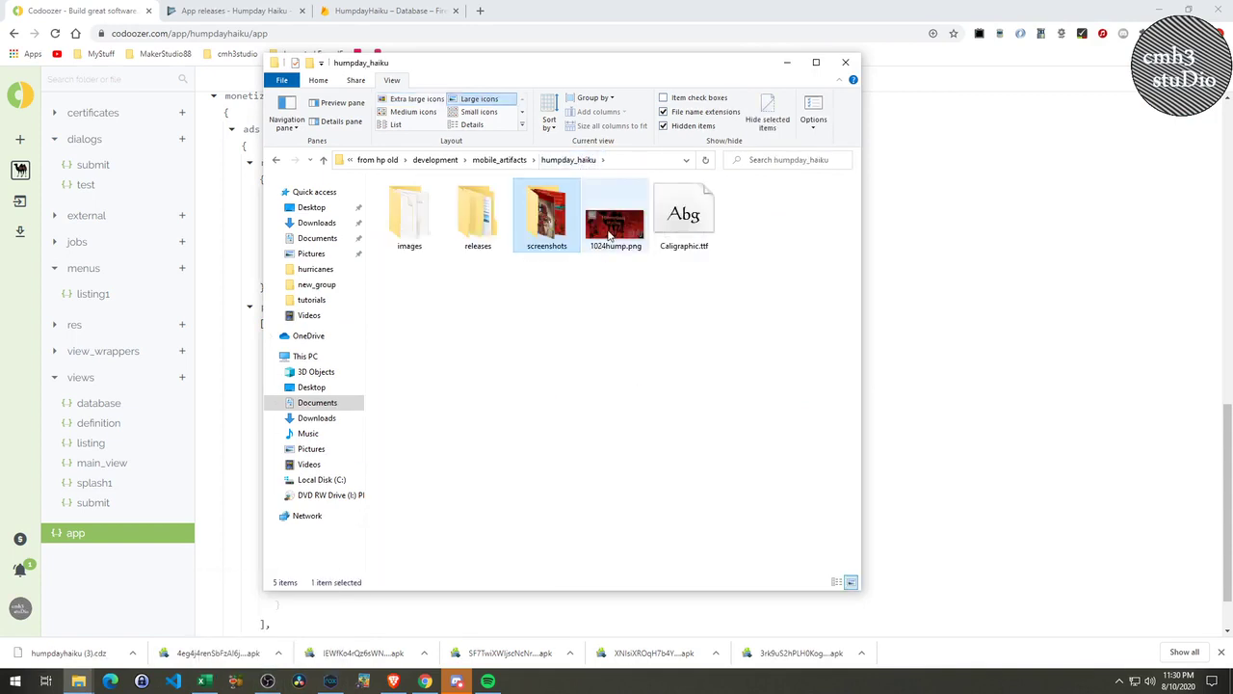
Preview the 1024hump.png banner image in Photos and close it.
{"action": "mouse_move", "coordinate": [609, 236]}
{"action": "left_click", "coordinate": [617, 228]}
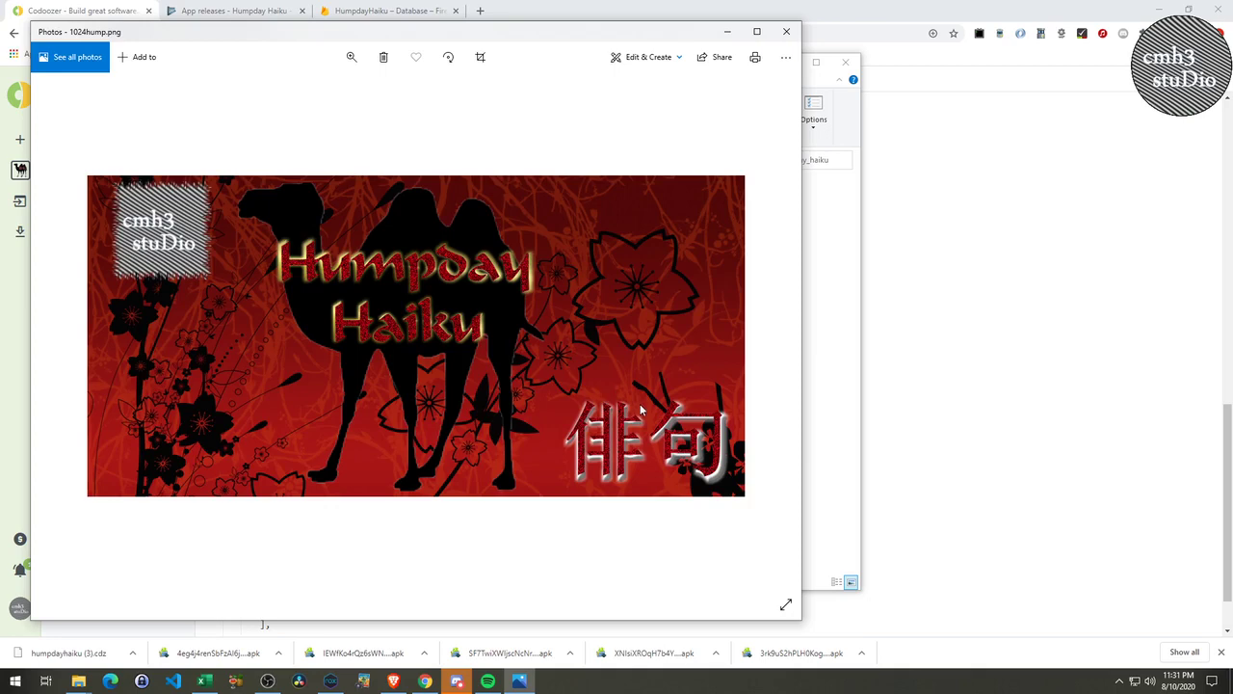
{"action": "left_click", "coordinate": [779, 31]}
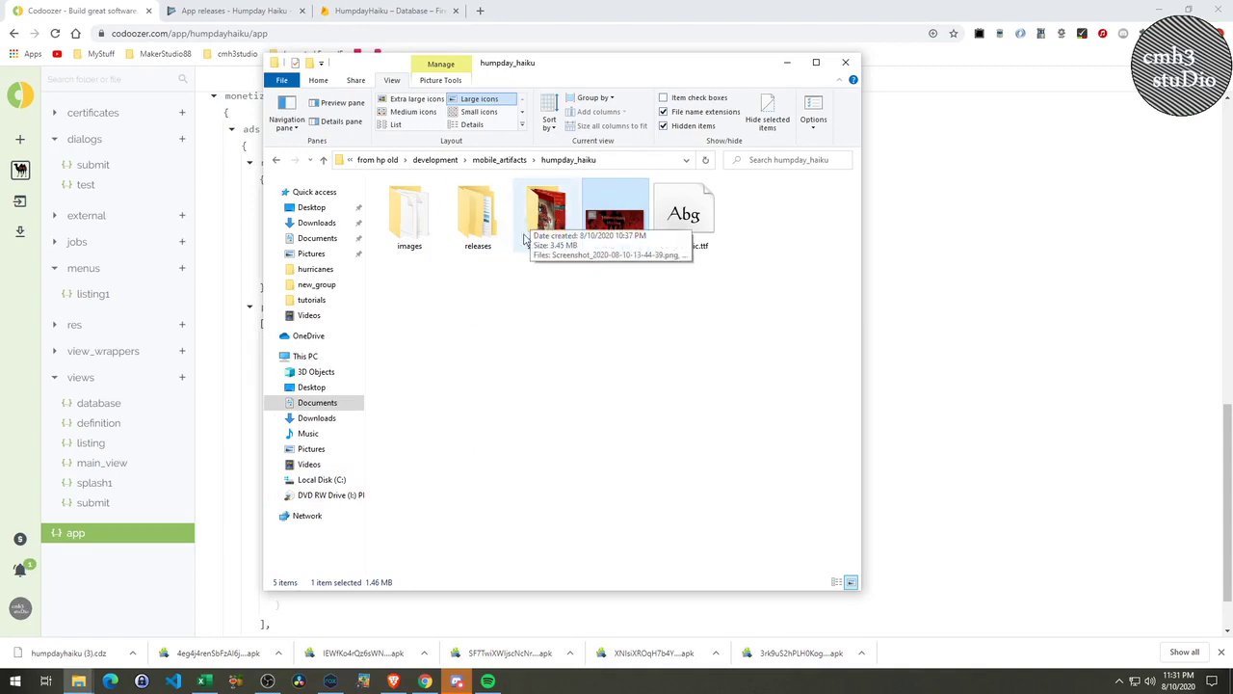
Inspect the v6 and v5 folders inside releases, then open Codoozer's notifications.
{"action": "double_click", "coordinate": [473, 229]}
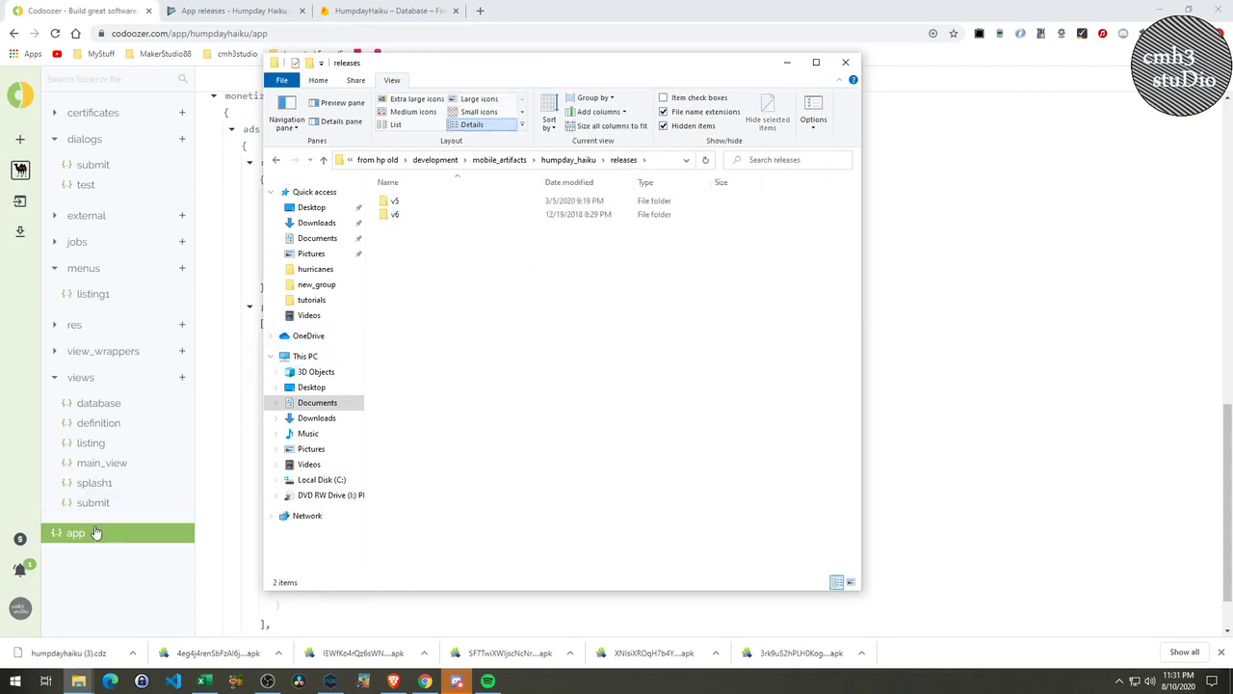
{"action": "double_click", "coordinate": [420, 216]}
{"action": "left_click", "coordinate": [566, 164]}
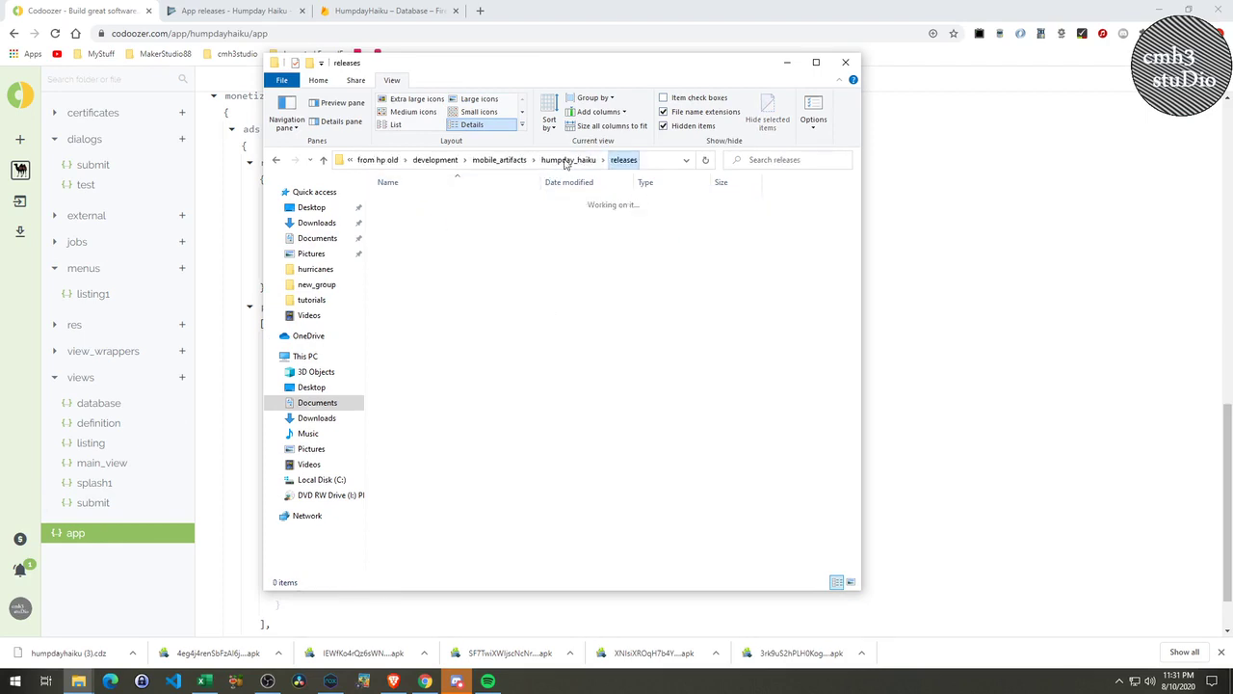
{"action": "double_click", "coordinate": [413, 201]}
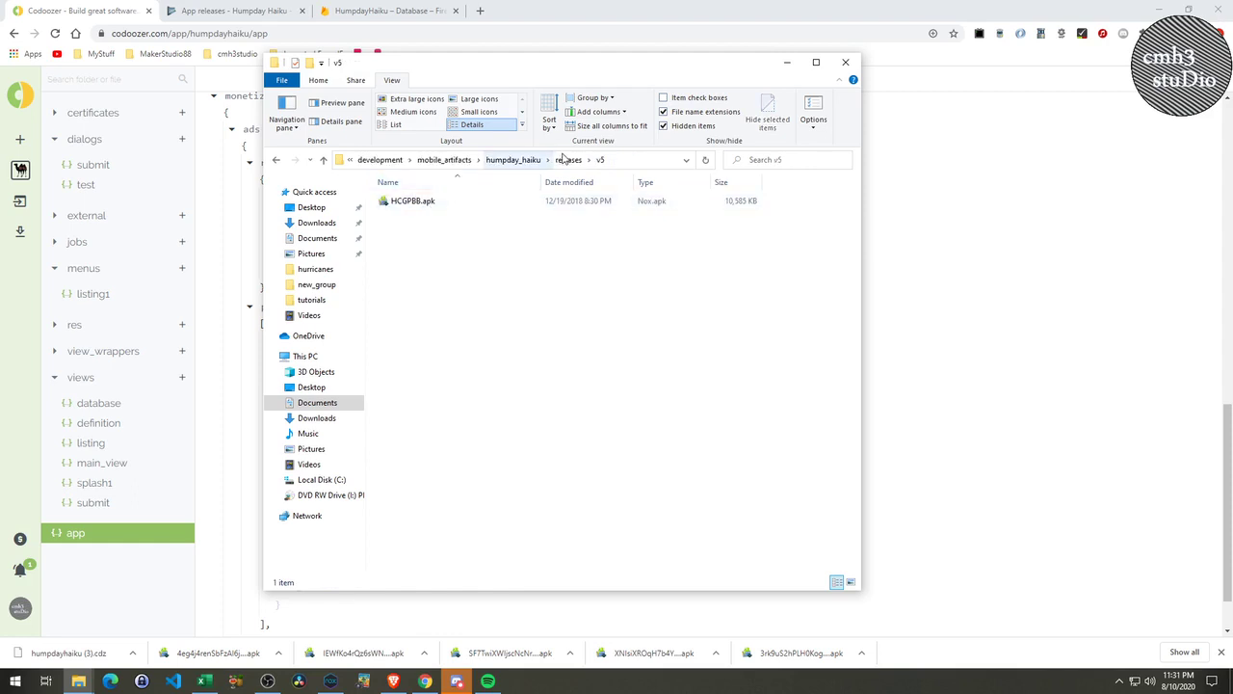
{"action": "left_click", "coordinate": [567, 160]}
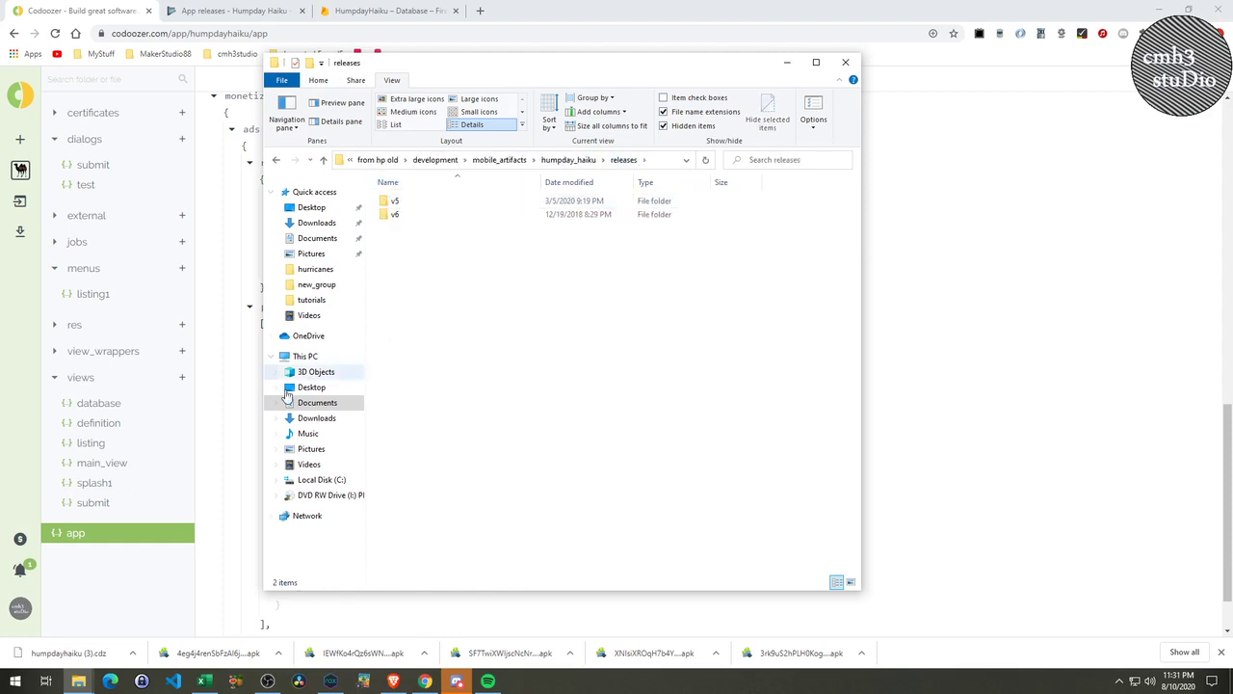
{"action": "left_click", "coordinate": [19, 571]}
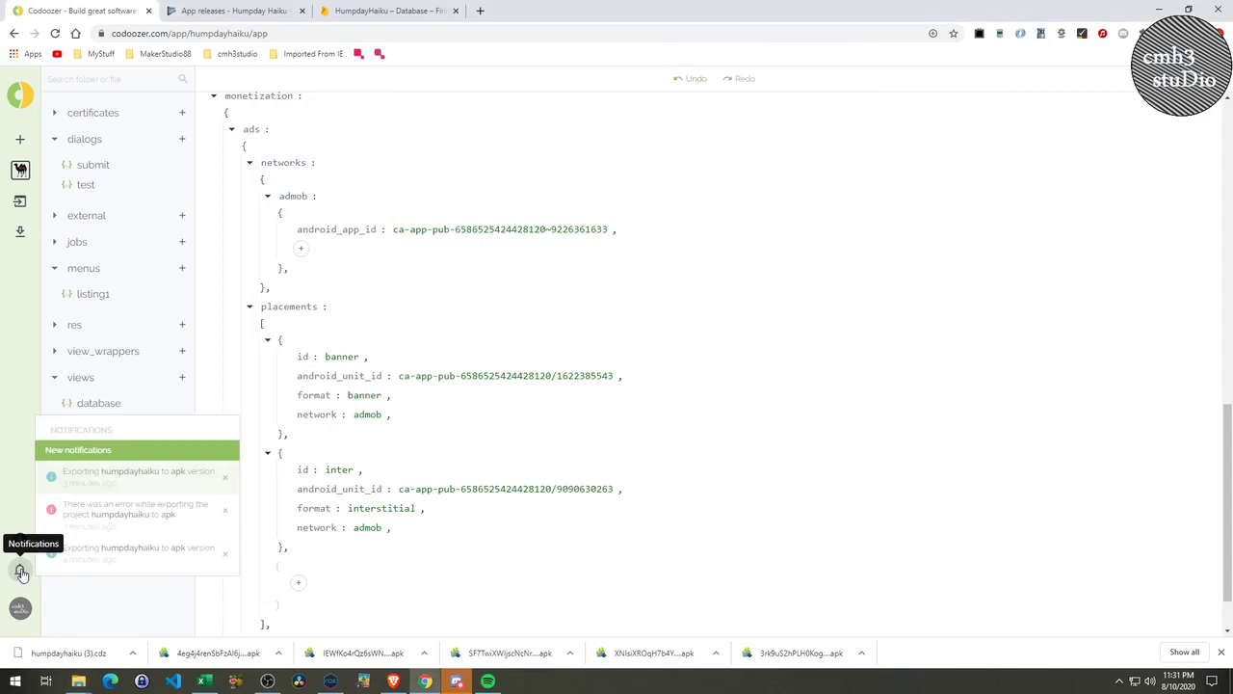
Dismiss the export error, download the new humpdayhaiku APK and show it in Downloads.
{"action": "left_click", "coordinate": [224, 514]}
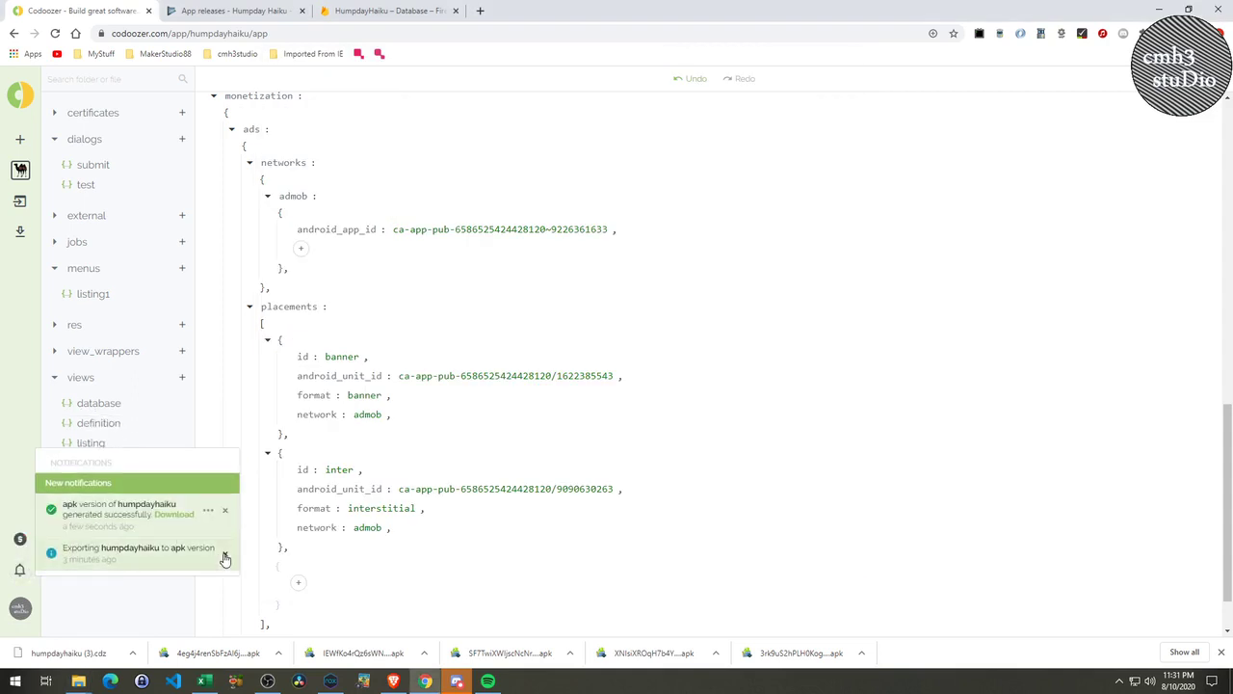
{"action": "left_click", "coordinate": [177, 520]}
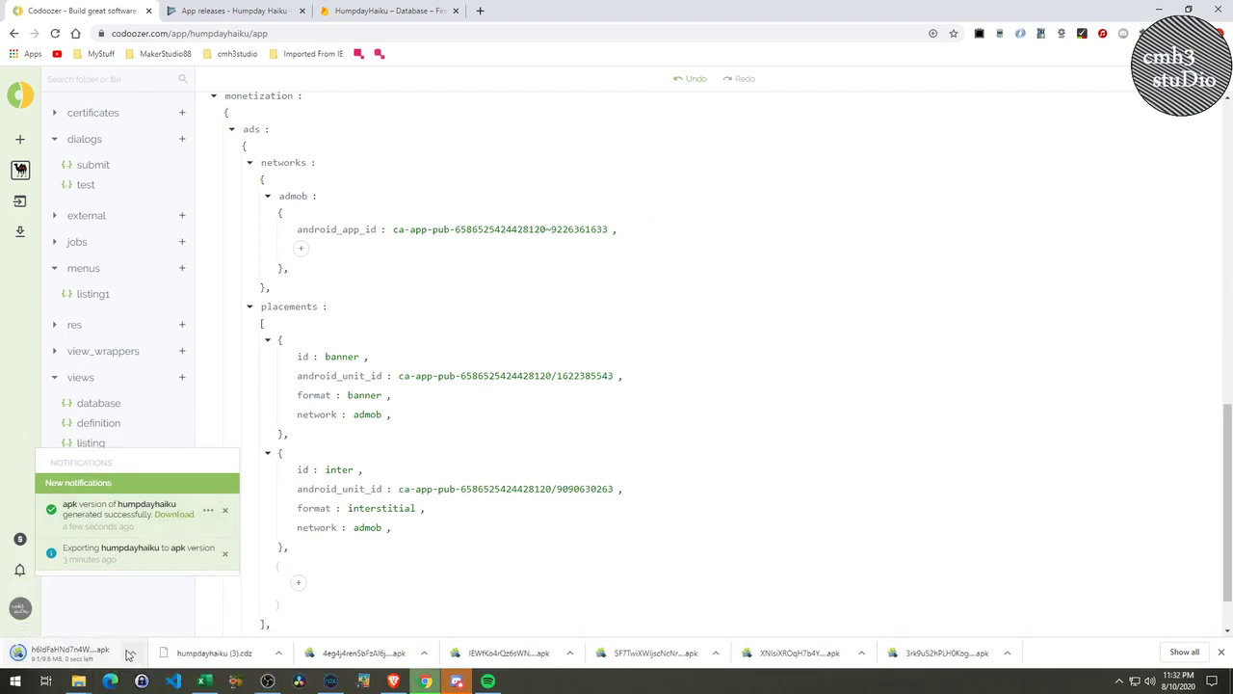
{"action": "left_click", "coordinate": [132, 654]}
{"action": "left_click", "coordinate": [193, 608]}
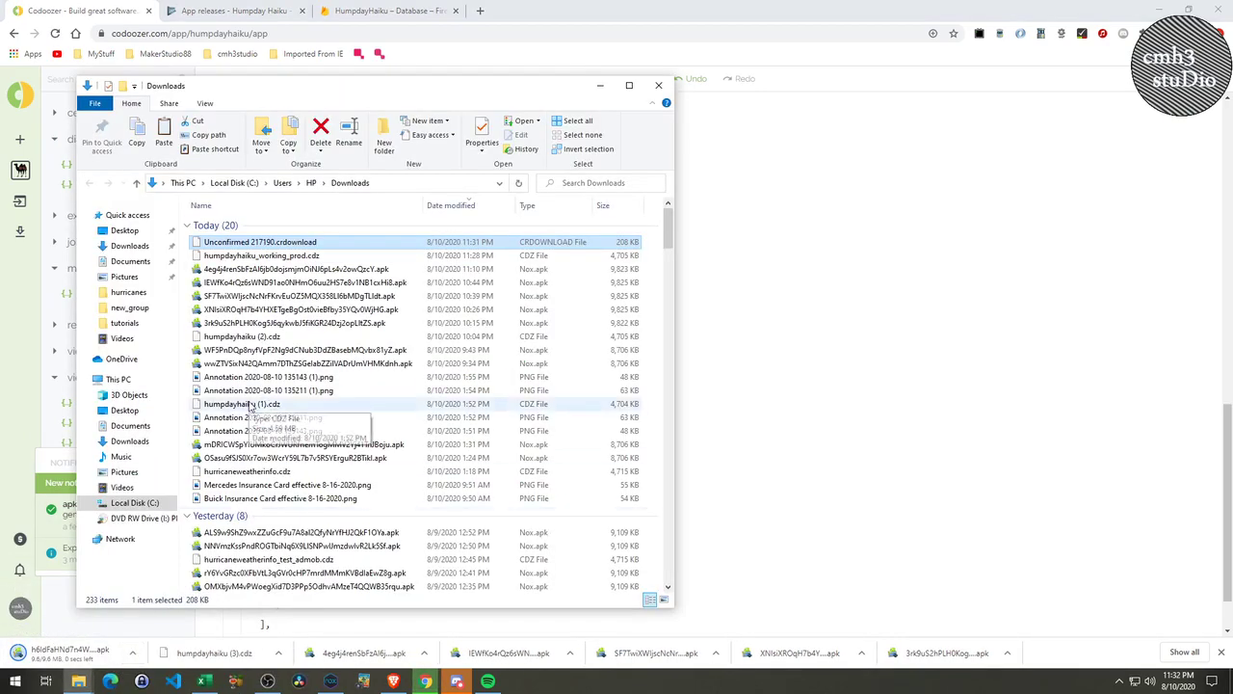
Copy the downloaded APK from Downloads and paste it into the humpday_haiku releases folder.
{"action": "left_click", "coordinate": [521, 184]}
{"action": "left_click", "coordinate": [298, 243]}
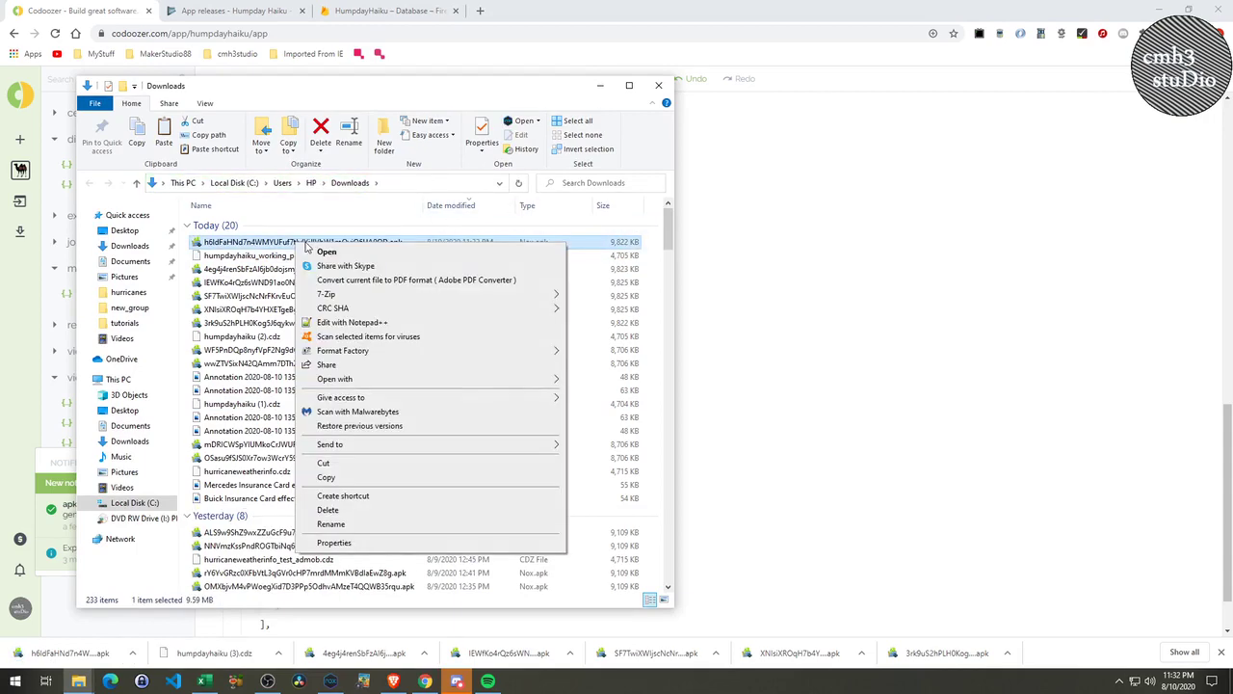
{"action": "right_click", "coordinate": [299, 243]}
{"action": "left_click", "coordinate": [326, 477]}
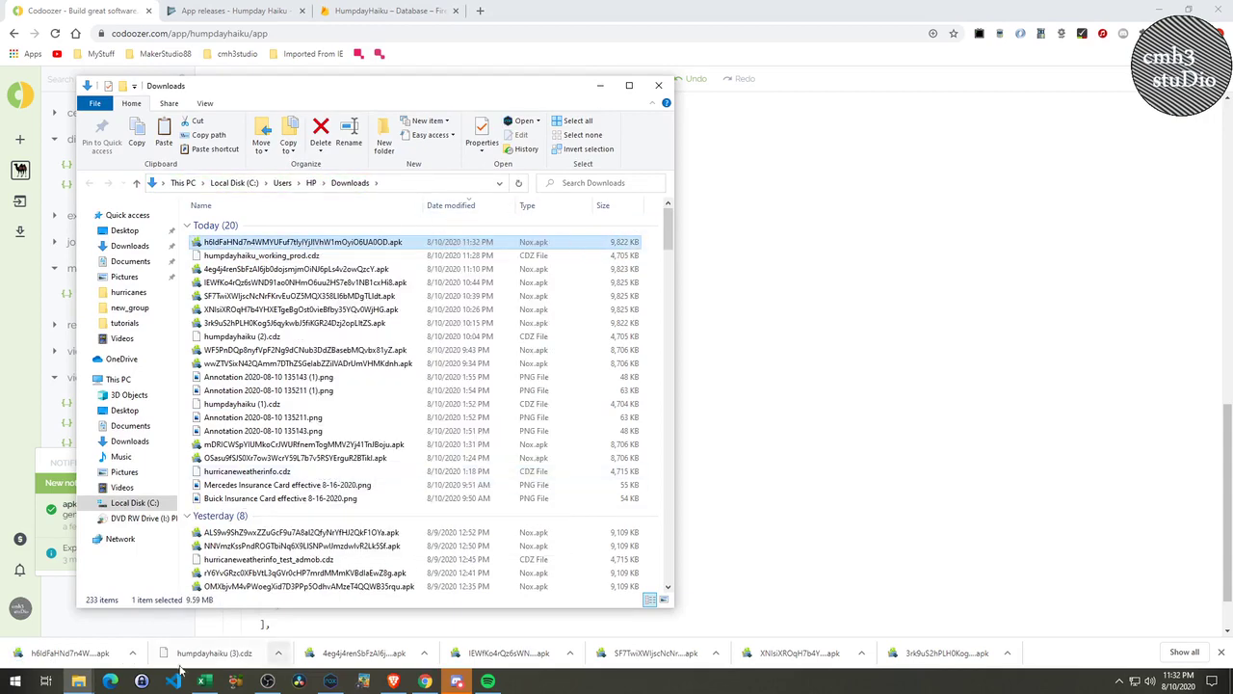
{"action": "mouse_move", "coordinate": [83, 684]}
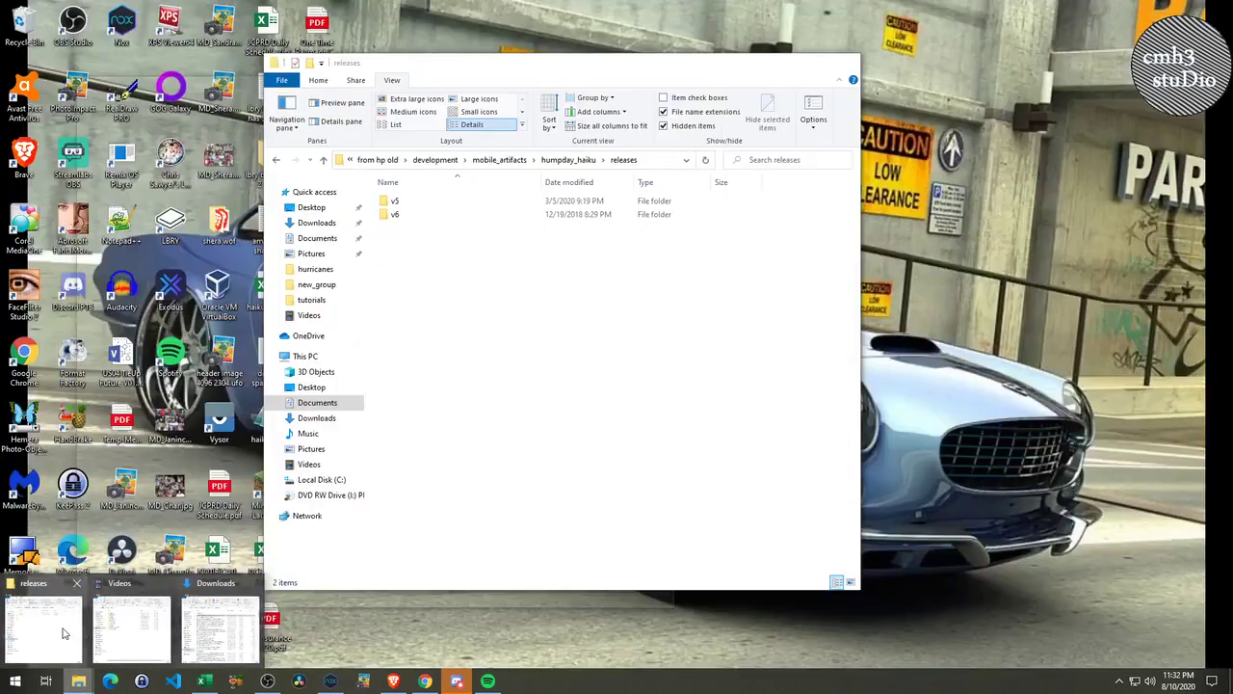
{"action": "left_click", "coordinate": [74, 628]}
{"action": "right_click", "coordinate": [421, 353]}
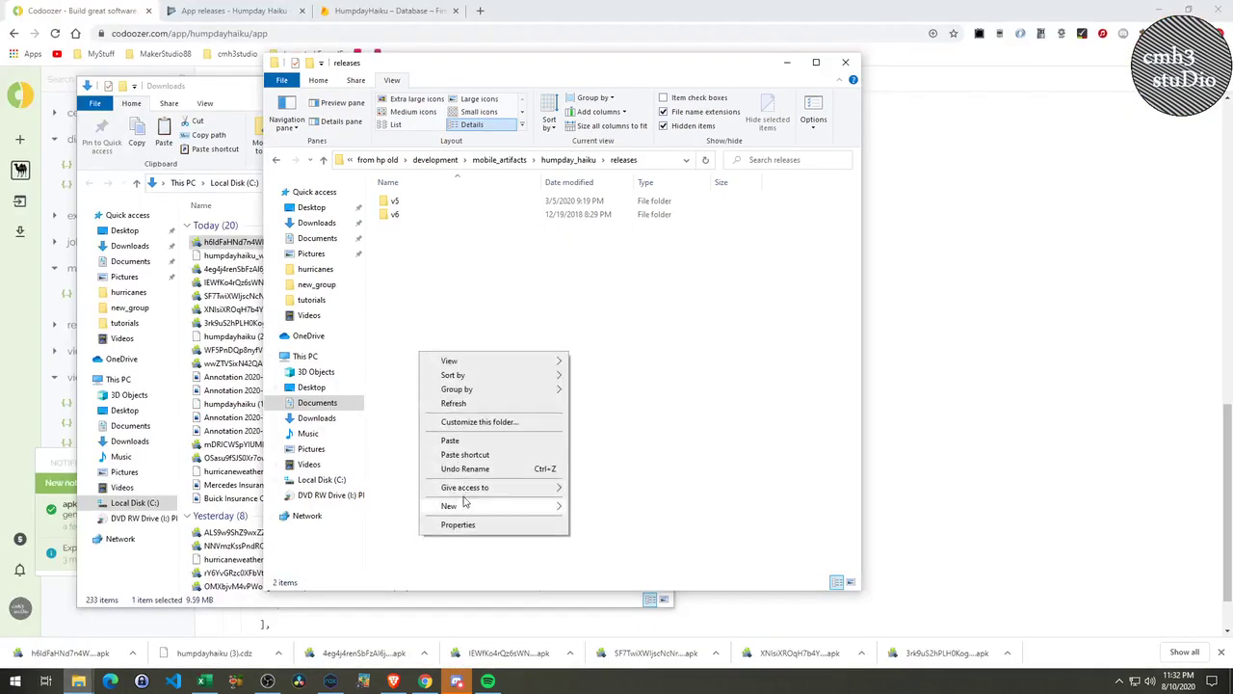
{"action": "left_click", "coordinate": [450, 440]}
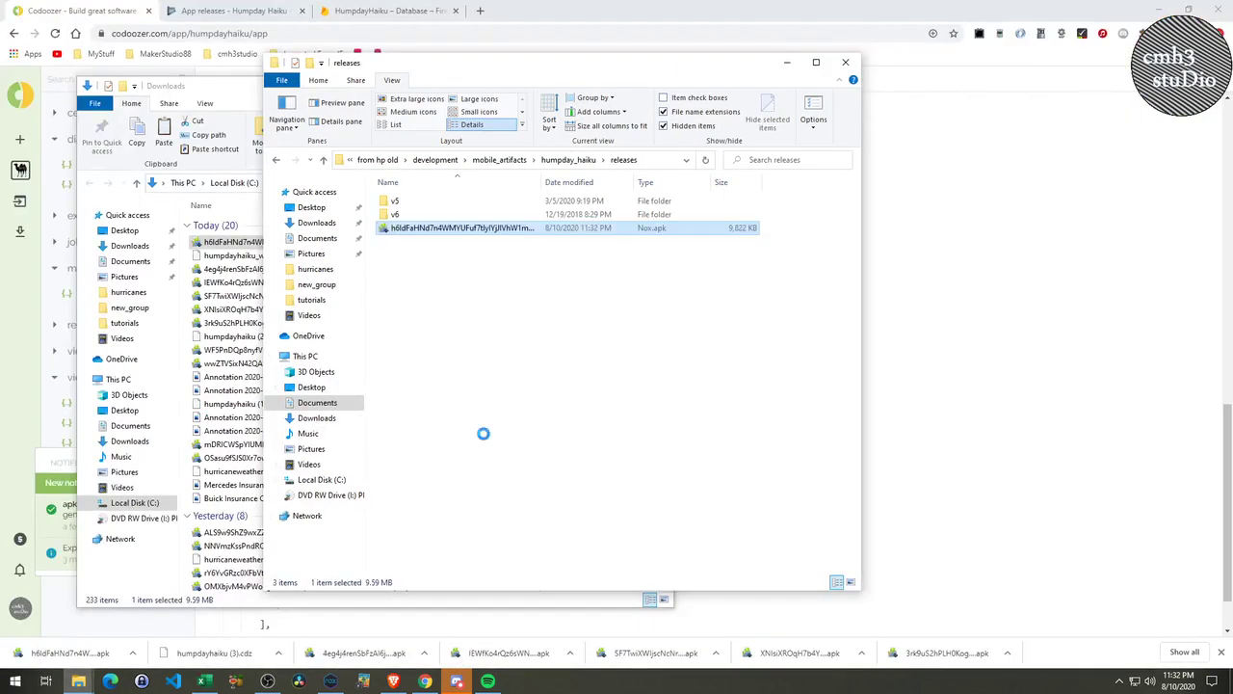
Rename the pasted APK to humpday-haiku-1.apk and return to Codoozer in Chrome.
{"action": "right_click", "coordinate": [446, 232]}
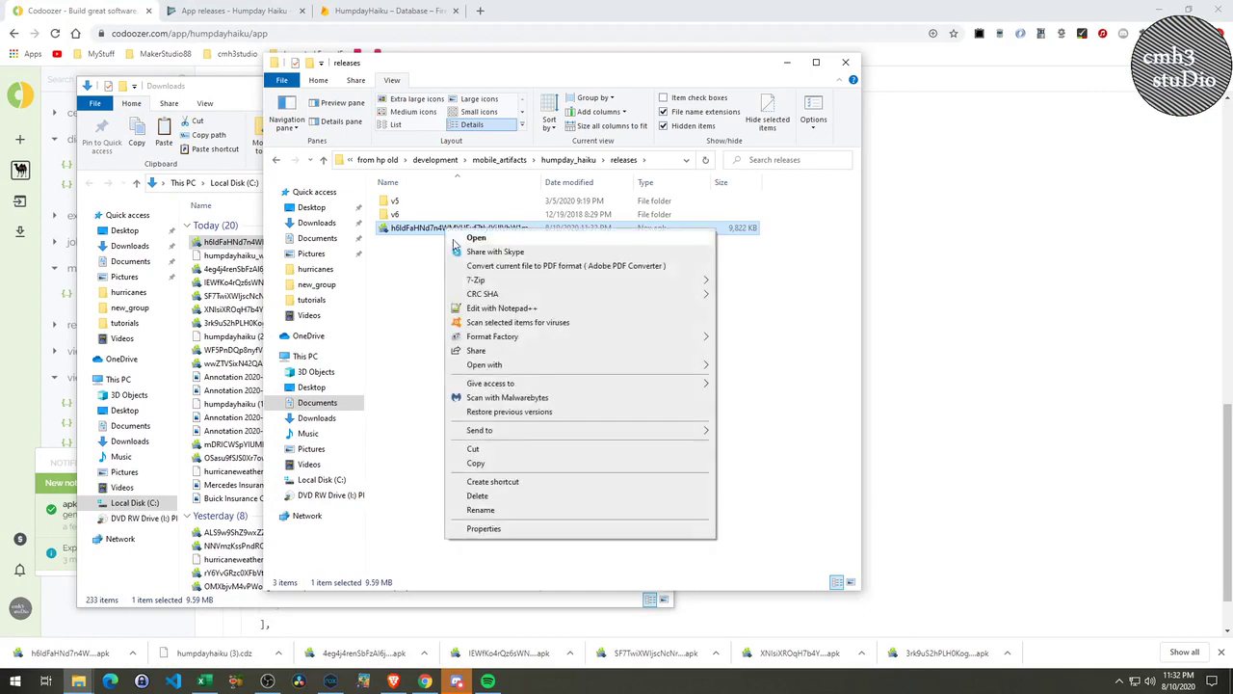
{"action": "left_click", "coordinate": [472, 511]}
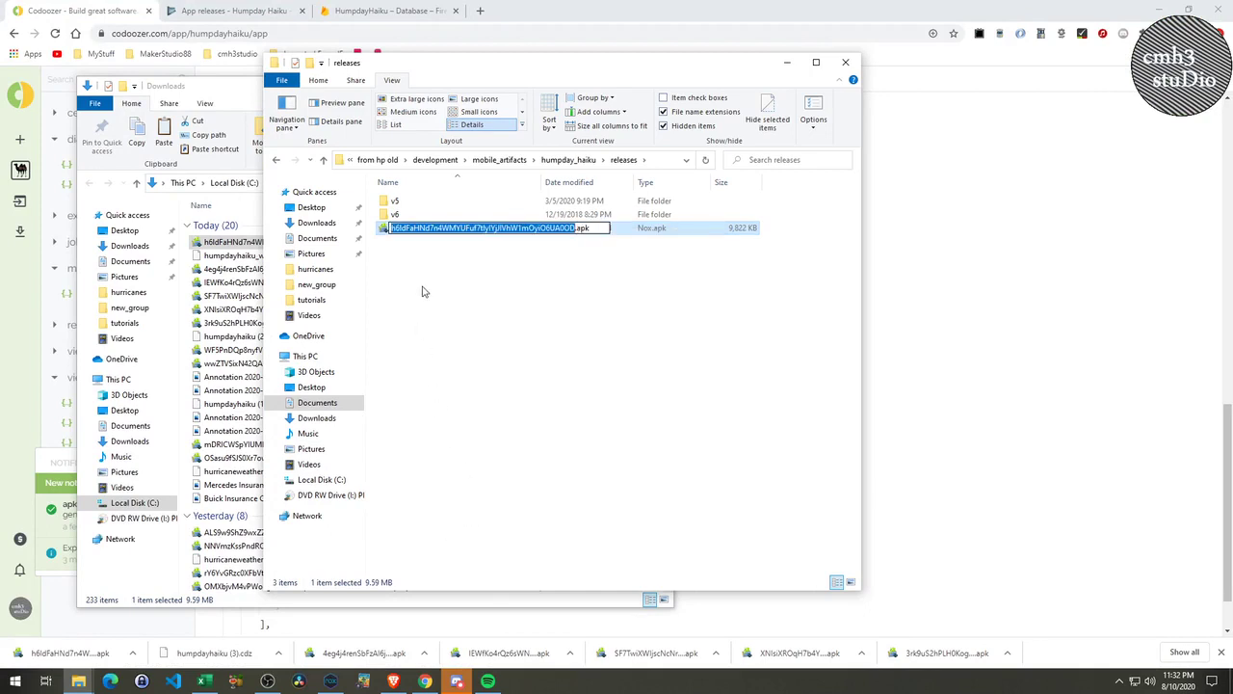
{"action": "type", "text": "hump"}
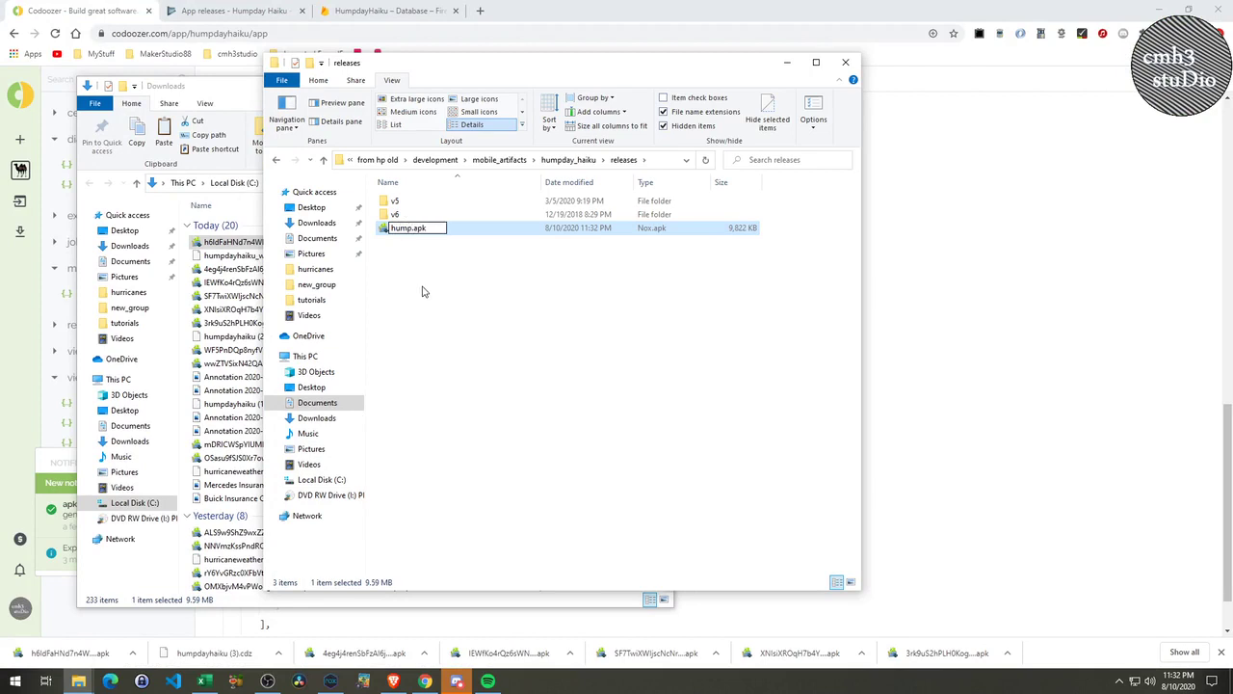
{"action": "type", "text": "day-"}
{"action": "type", "text": "haiku-1"}
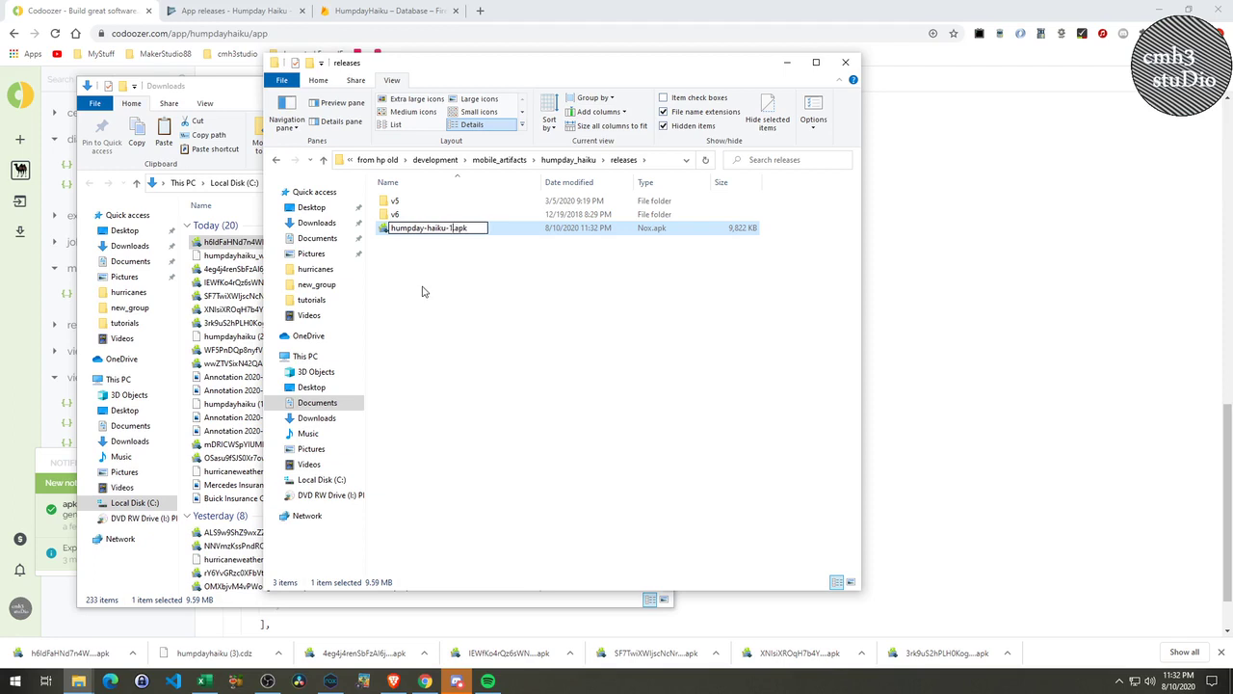
{"action": "left_click", "coordinate": [491, 306]}
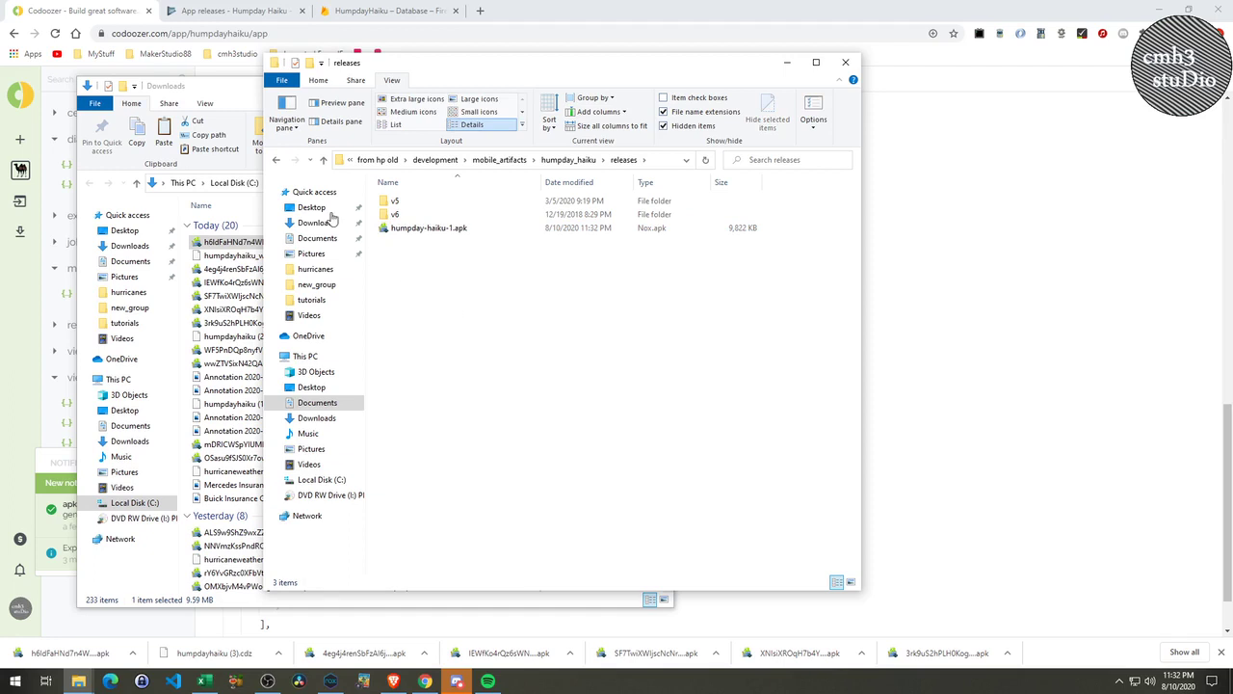
{"action": "left_click", "coordinate": [117, 12]}
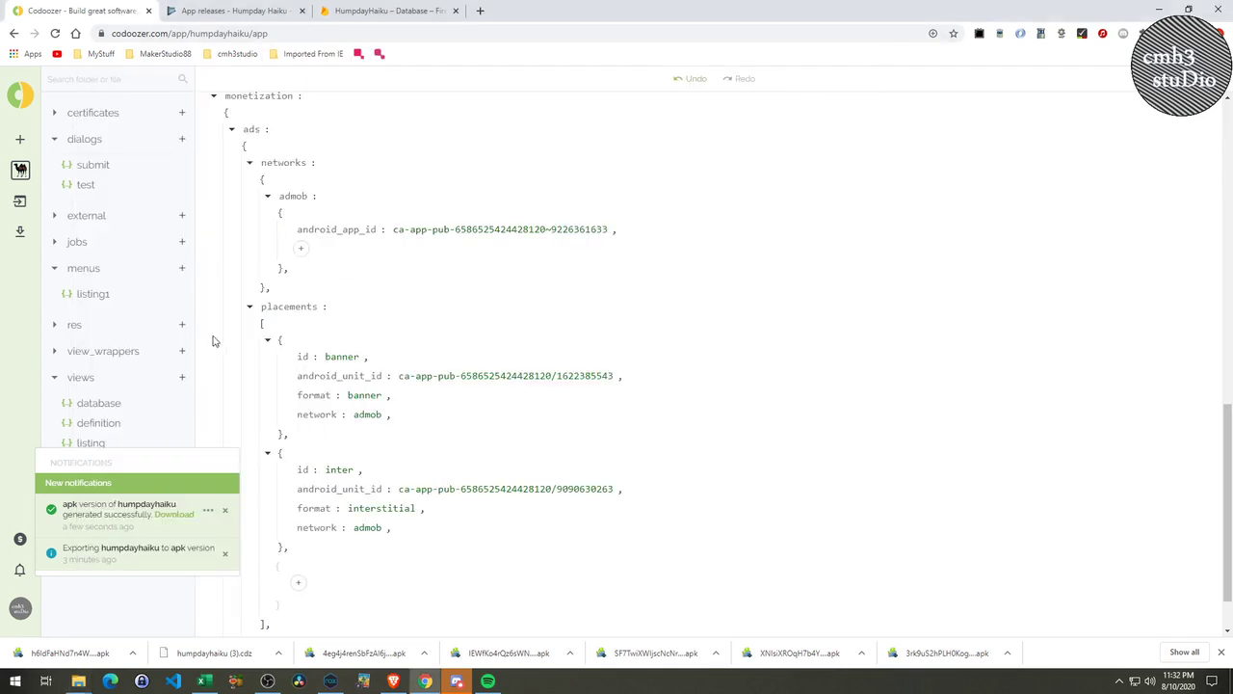
{"action": "scroll", "coordinate": [381, 470], "scroll_direction": "up", "scroll_amount": 10}
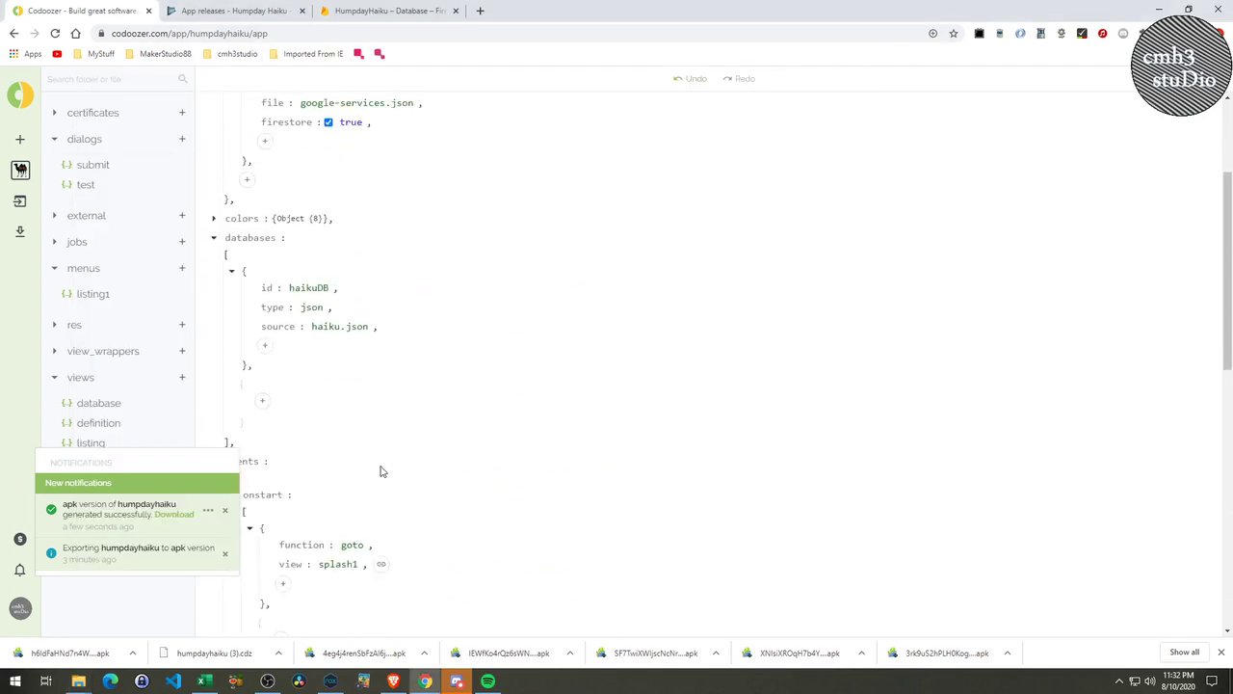
{"action": "scroll", "coordinate": [381, 470], "scroll_direction": "up", "scroll_amount": 3}
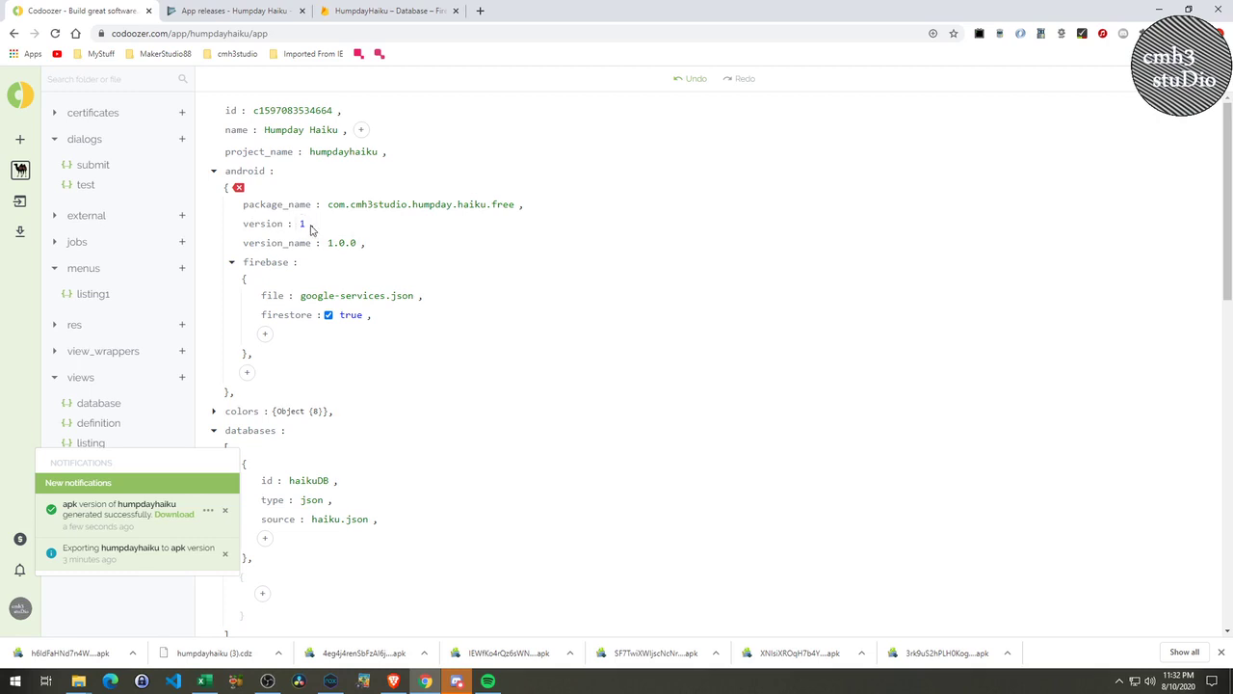
{"action": "left_click", "coordinate": [339, 244]}
{"action": "left_click", "coordinate": [338, 206]}
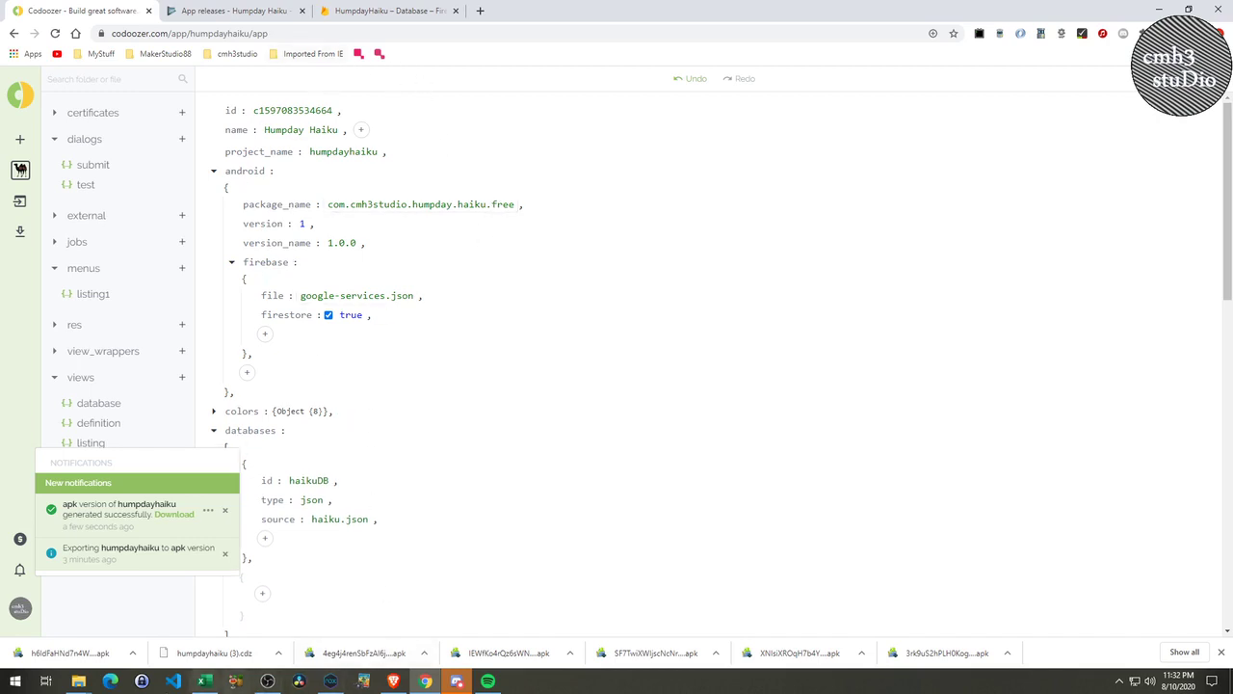
{"action": "mouse_move", "coordinate": [105, 675]}
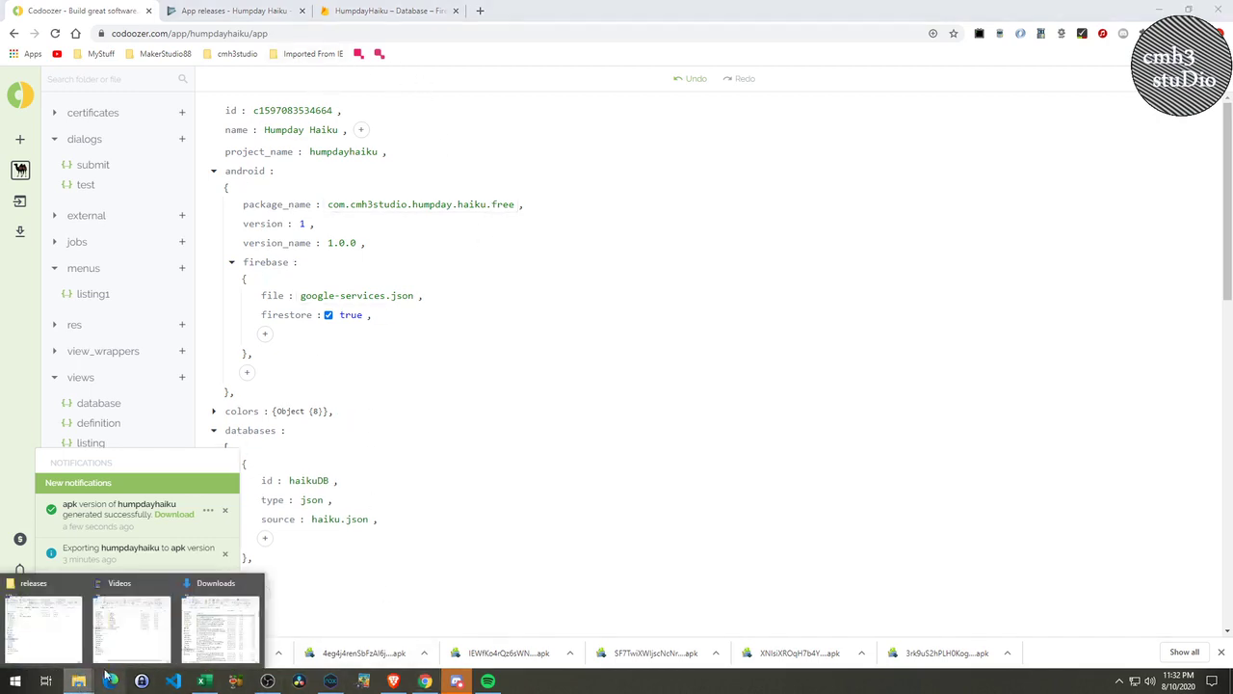
Open the Humpday Haiku - Free app from All applications and go to its App releases page.
{"action": "left_click", "coordinate": [59, 632]}
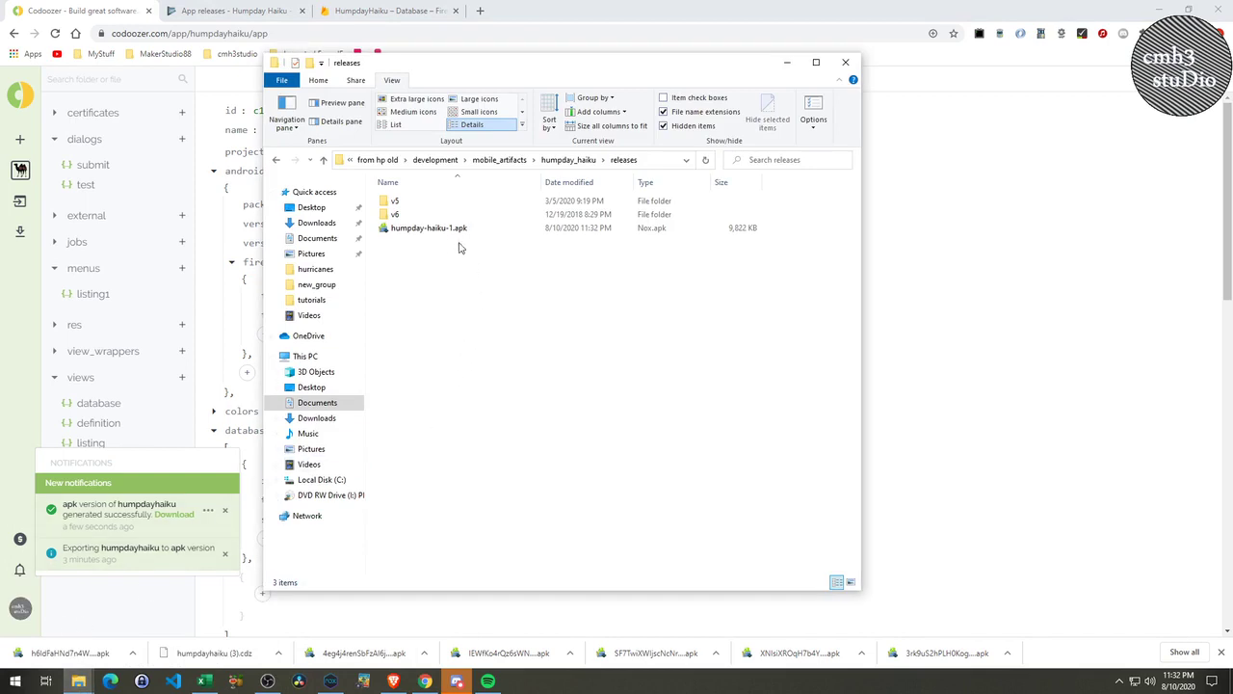
{"action": "left_click", "coordinate": [241, 11]}
{"action": "left_click", "coordinate": [964, 403]}
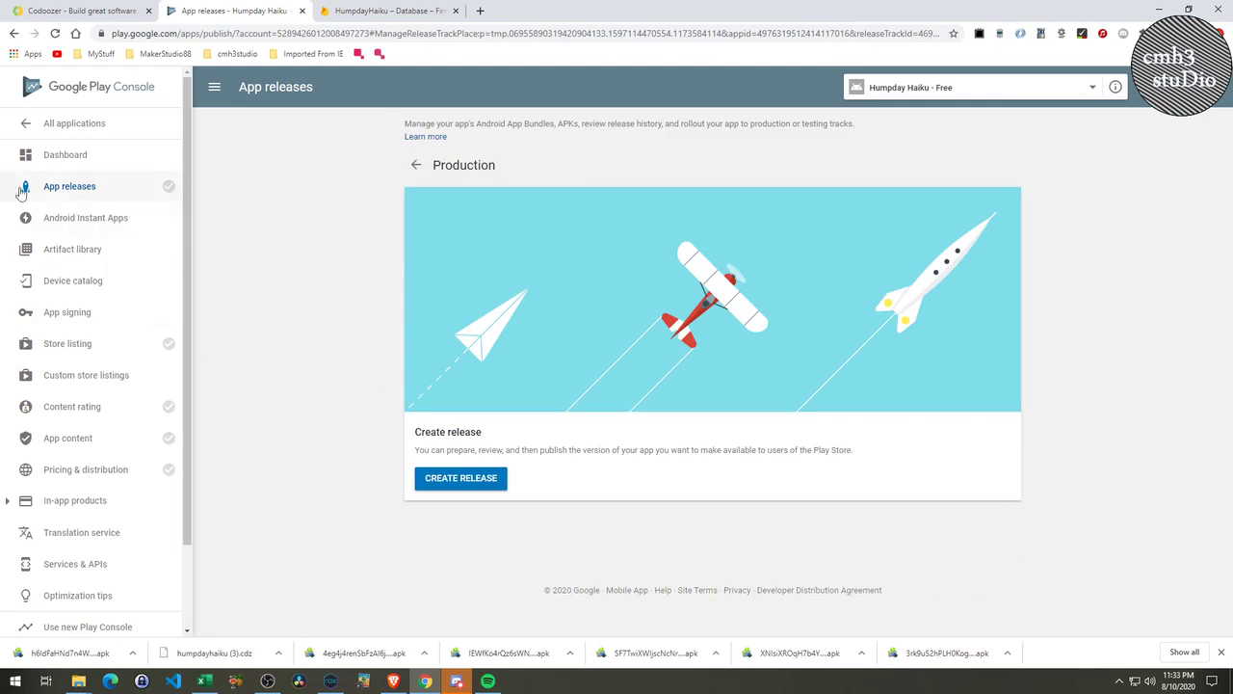
{"action": "left_click", "coordinate": [69, 122]}
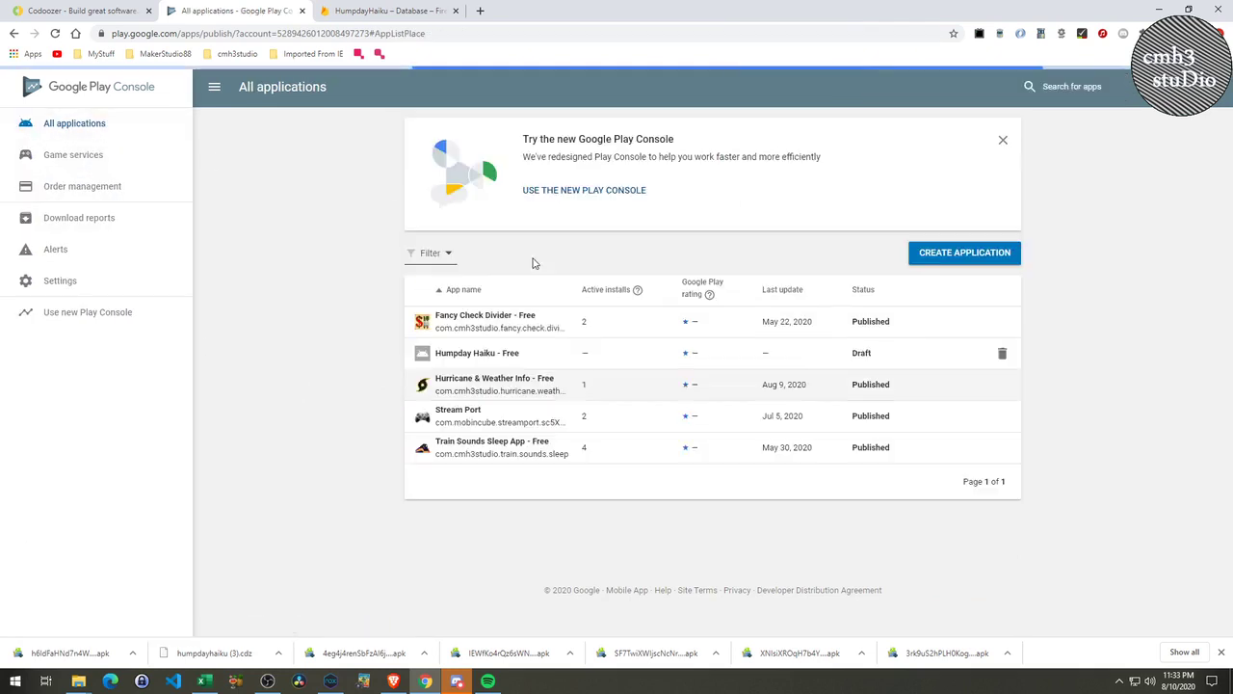
{"action": "left_click", "coordinate": [520, 364]}
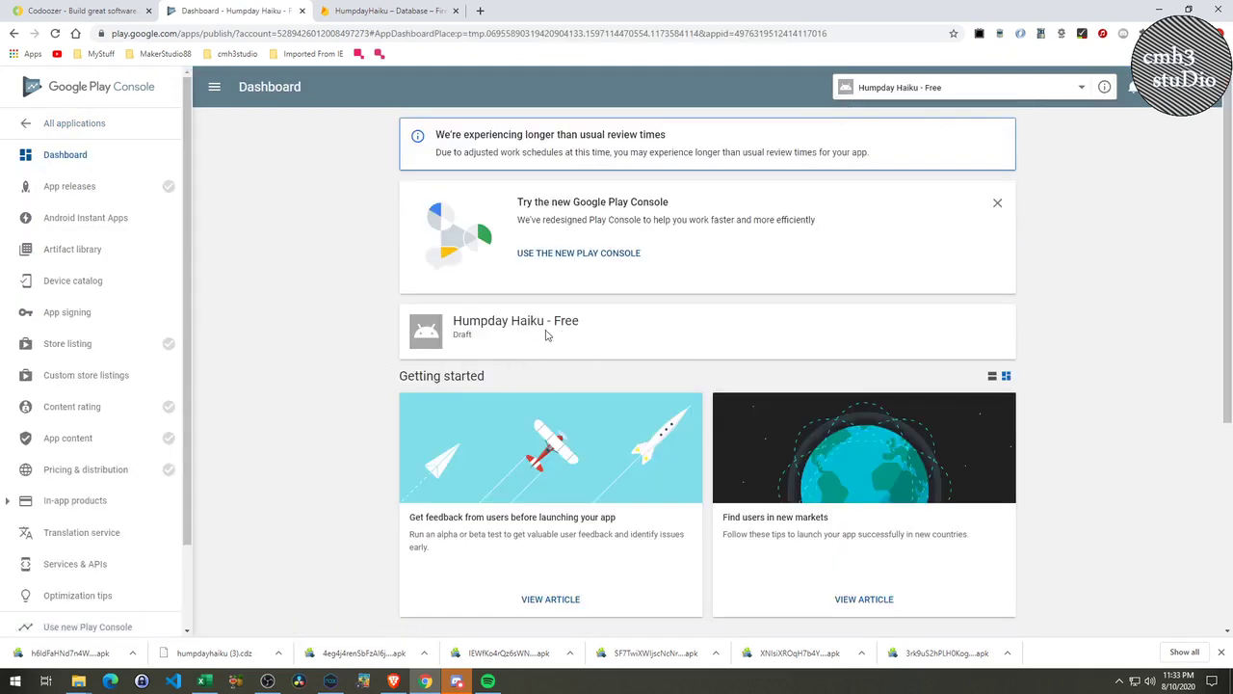
{"action": "scroll", "coordinate": [701, 372], "scroll_direction": "down", "scroll_amount": 5}
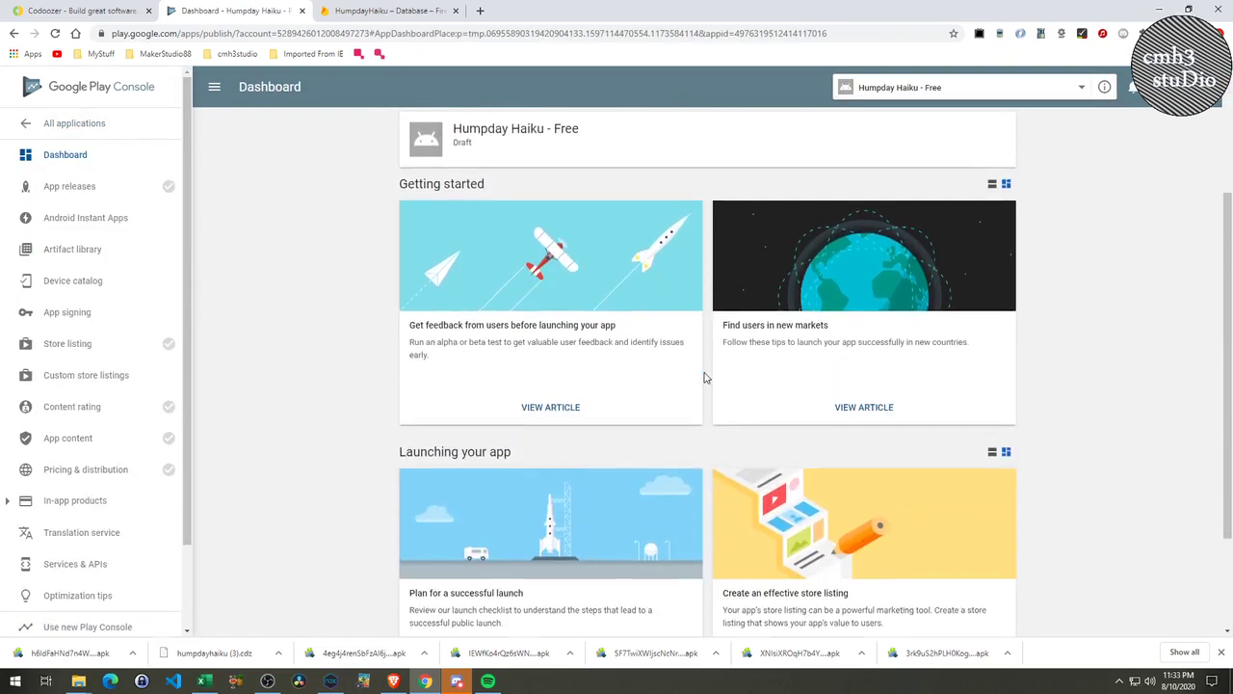
{"action": "scroll", "coordinate": [727, 383], "scroll_direction": "up", "scroll_amount": 5}
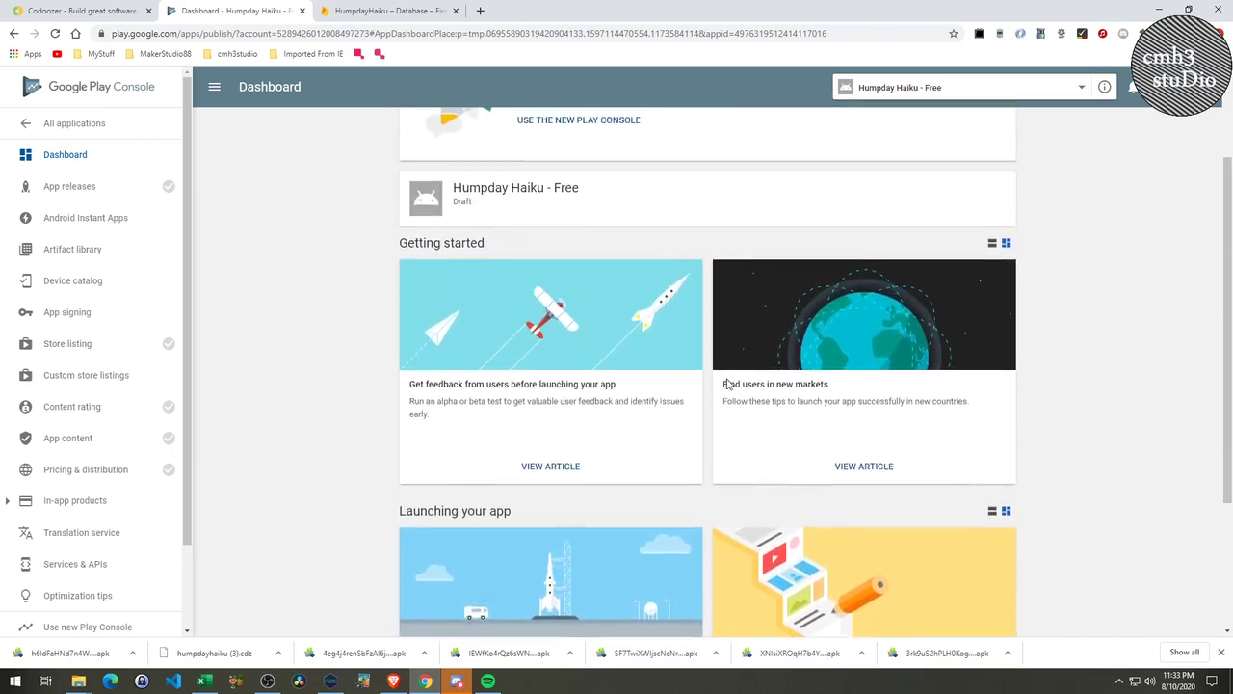
{"action": "left_click", "coordinate": [95, 196]}
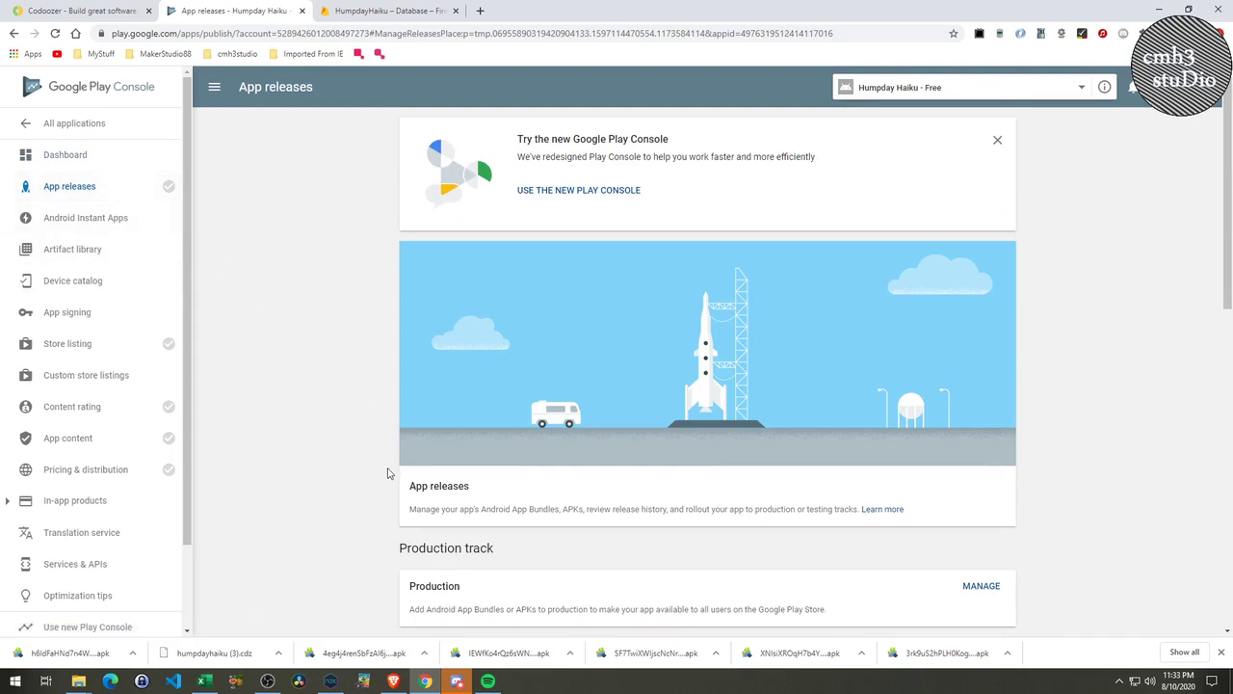
Manage the Production track and open the pending production release for editing.
{"action": "scroll", "coordinate": [388, 473], "scroll_direction": "down", "scroll_amount": 2}
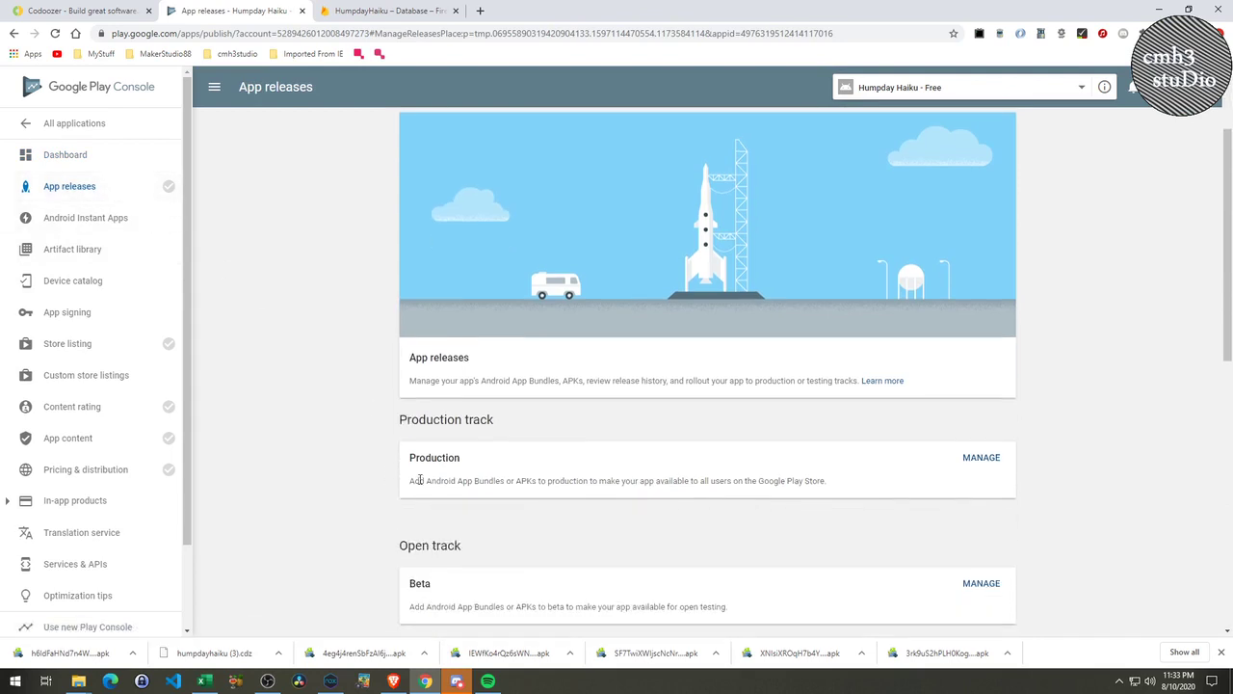
{"action": "left_click", "coordinate": [969, 460]}
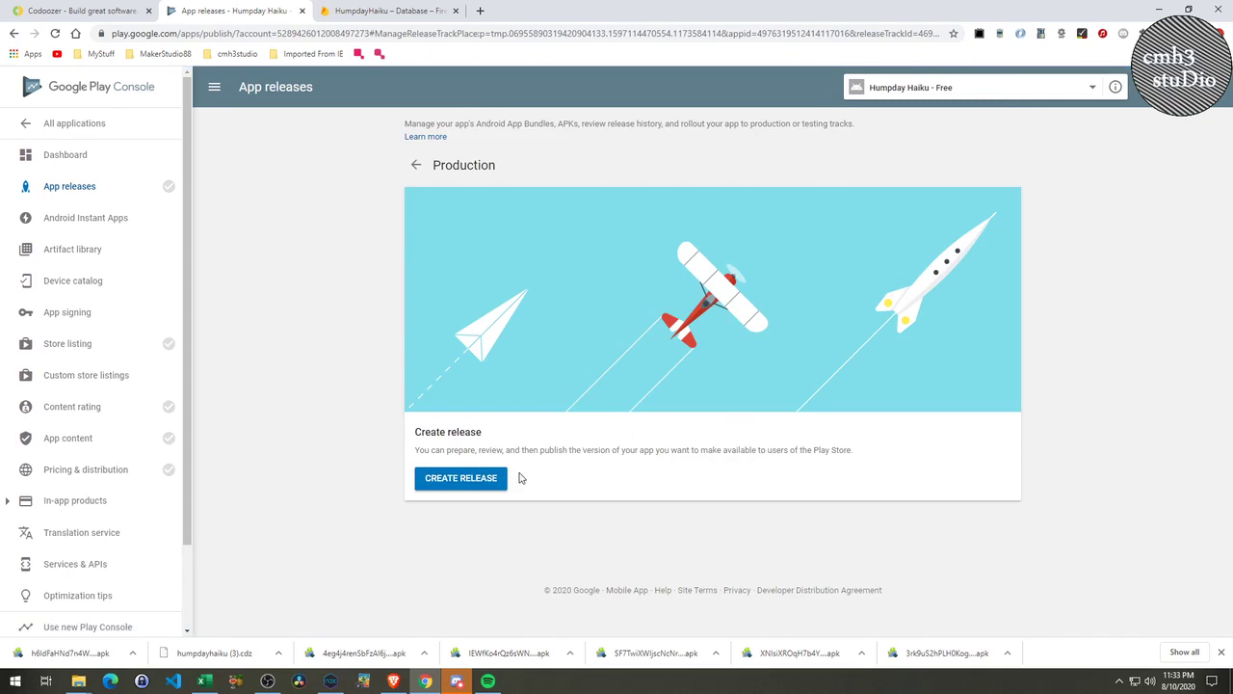
{"action": "left_click", "coordinate": [492, 478]}
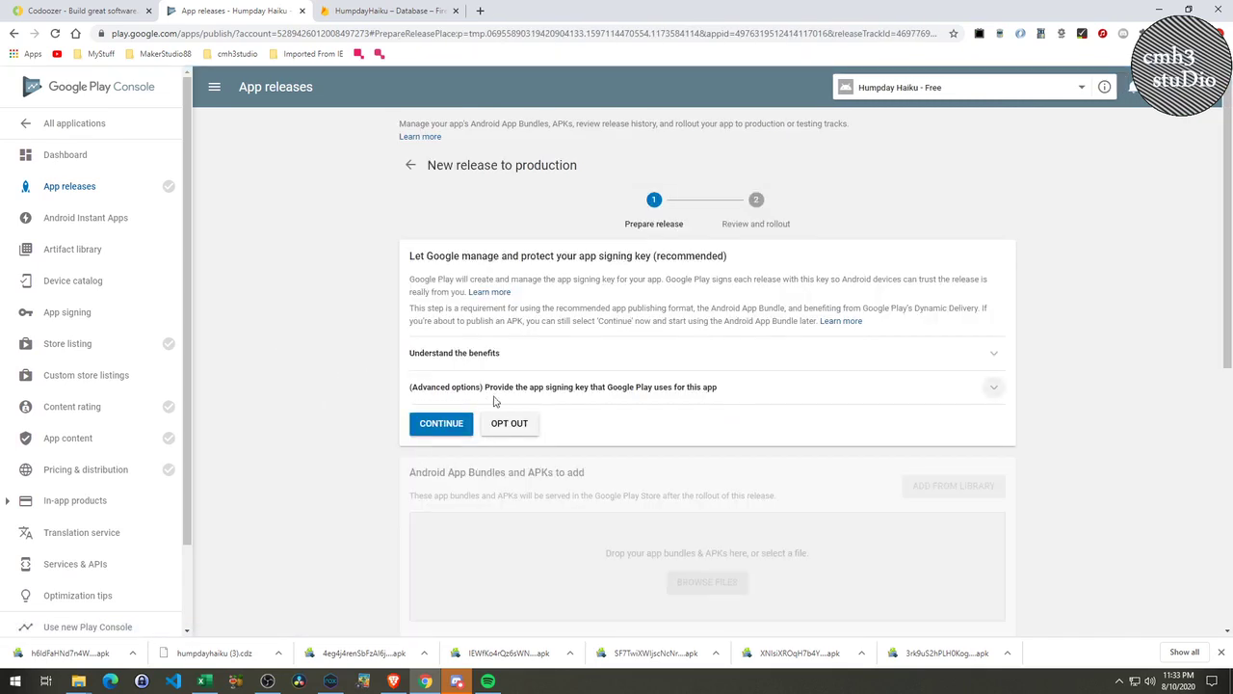
{"action": "left_click", "coordinate": [414, 165]}
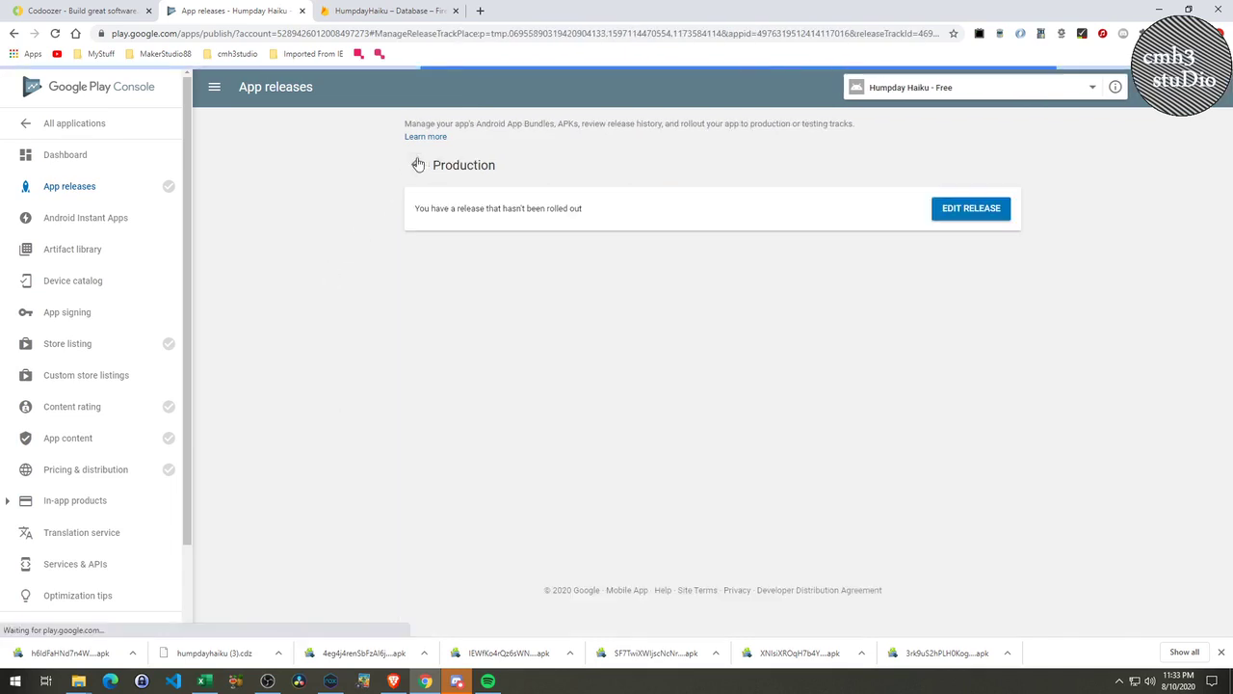
{"action": "left_click", "coordinate": [87, 188]}
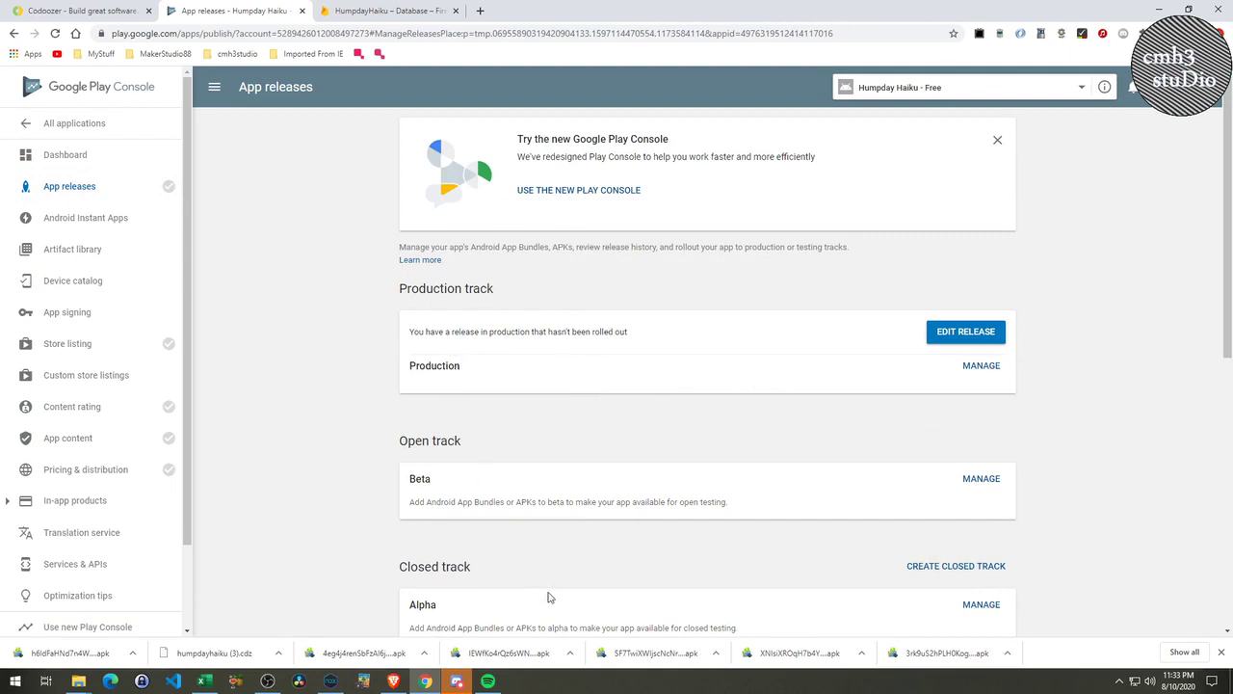
{"action": "scroll", "coordinate": [548, 597], "scroll_direction": "down", "scroll_amount": 3}
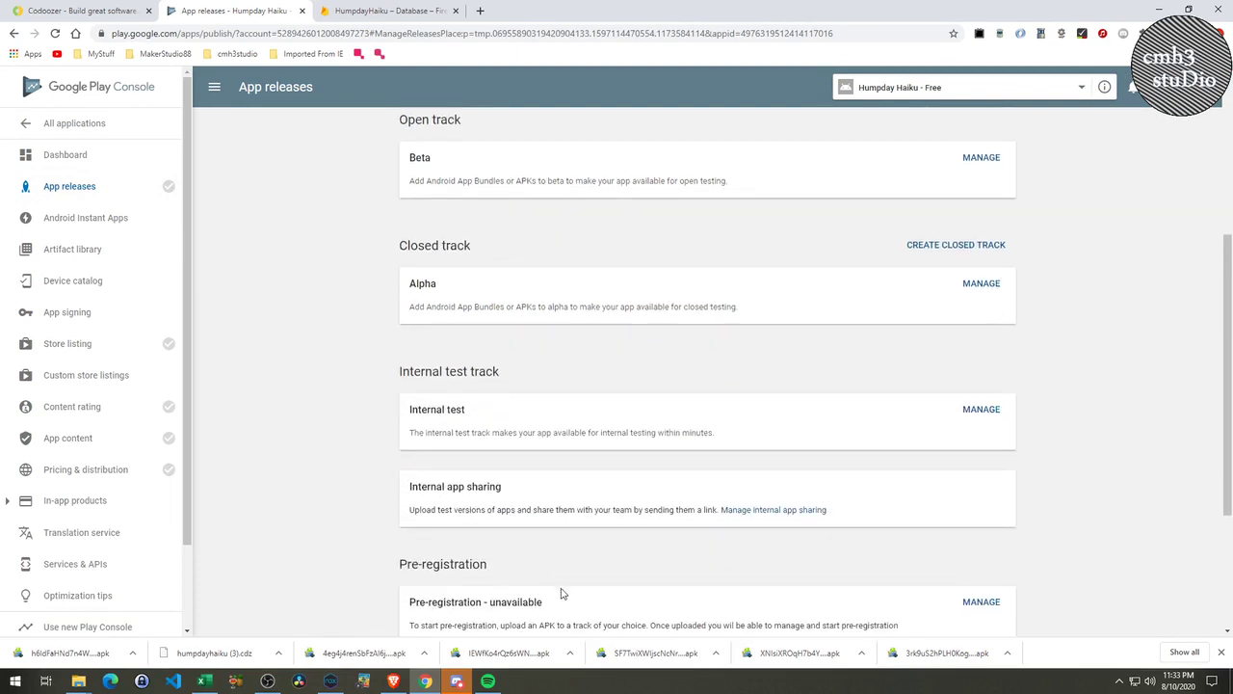
{"action": "scroll", "coordinate": [563, 594], "scroll_direction": "down", "scroll_amount": 2}
{"action": "scroll", "coordinate": [565, 591], "scroll_direction": "up", "scroll_amount": 3}
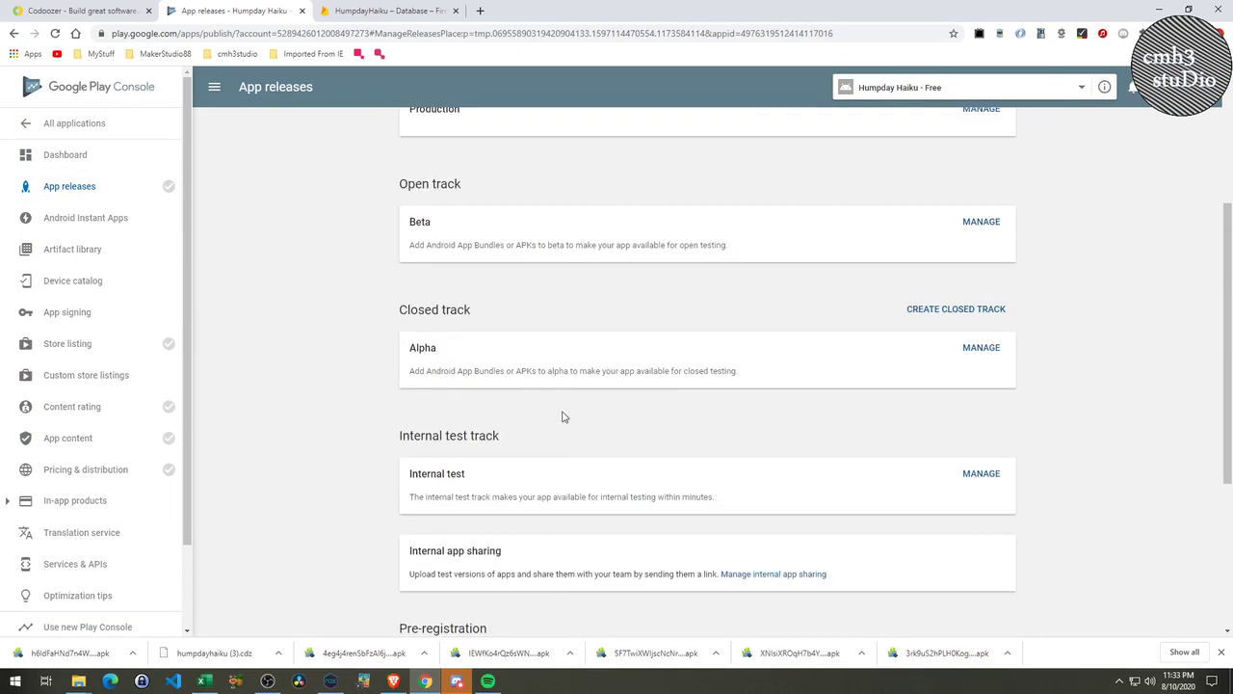
{"action": "scroll", "coordinate": [578, 434], "scroll_direction": "up", "scroll_amount": 1}
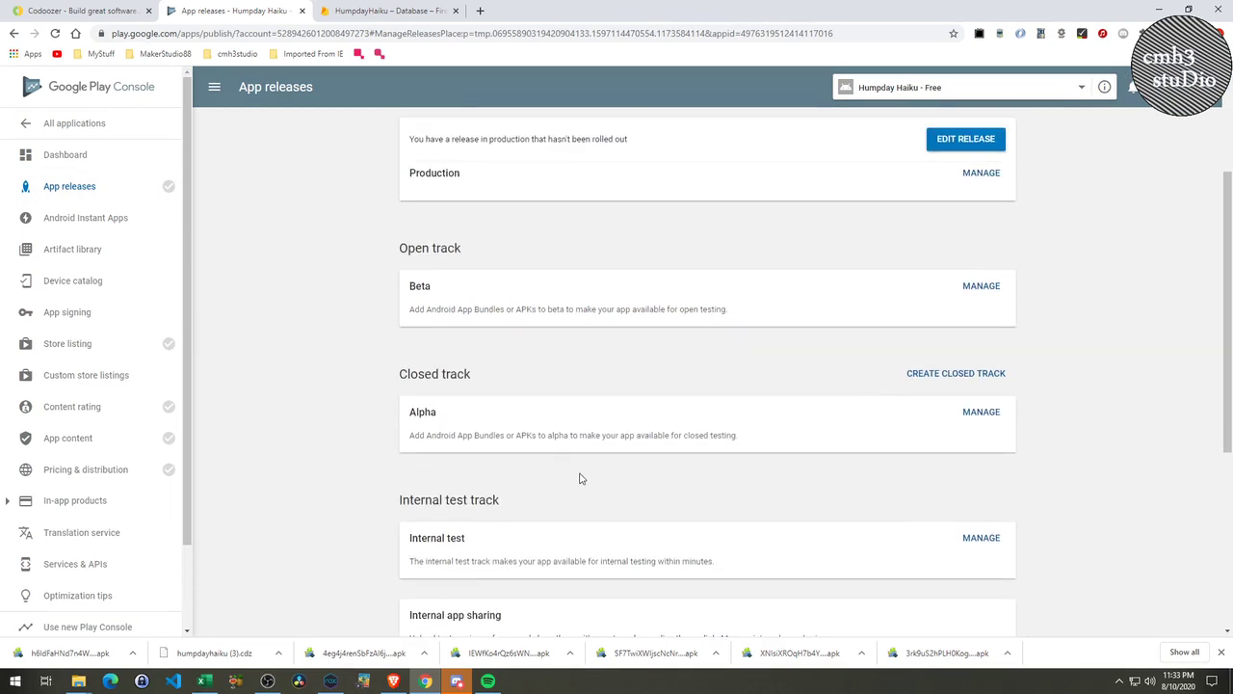
{"action": "scroll", "coordinate": [579, 474], "scroll_direction": "up", "scroll_amount": 2}
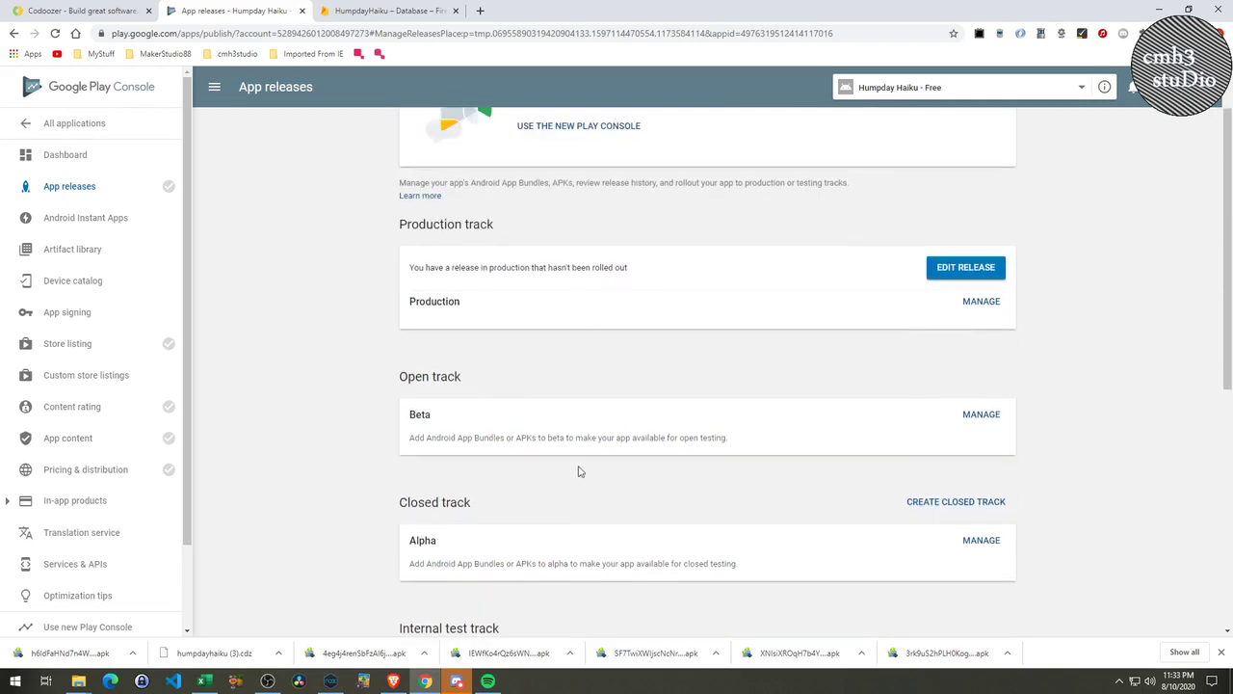
{"action": "left_click", "coordinate": [966, 267]}
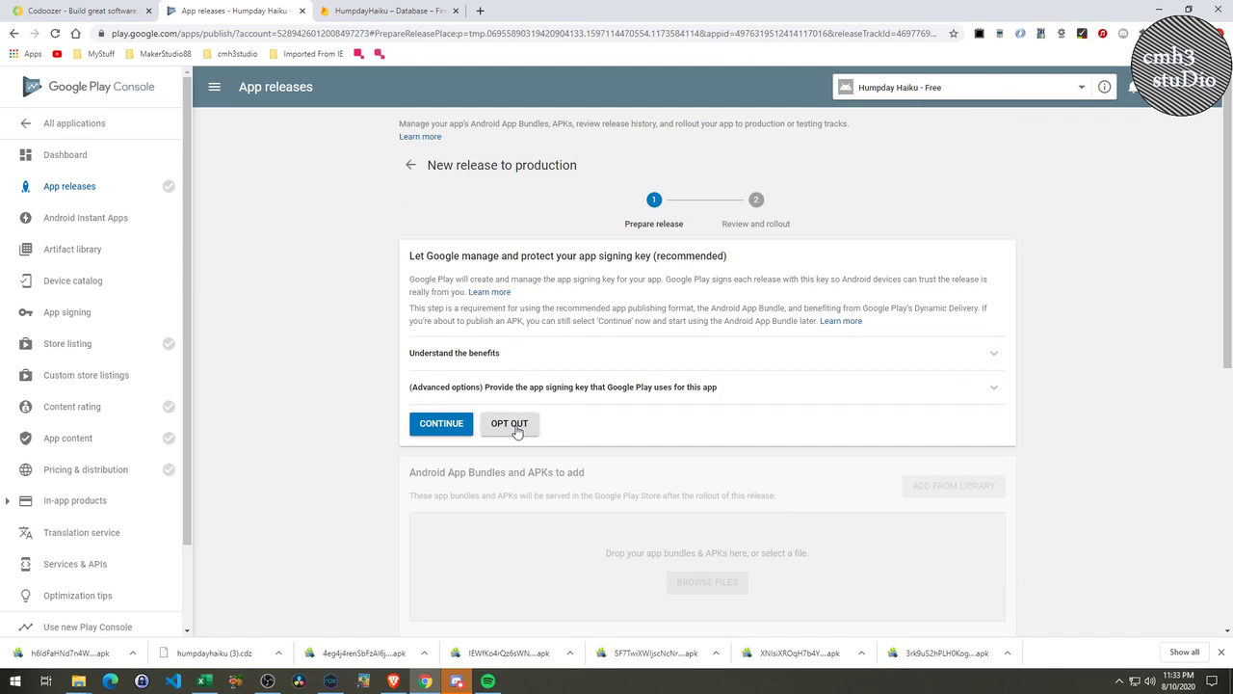
Opt out of Google-managed app signing for this release.
{"action": "left_click", "coordinate": [516, 431]}
{"action": "left_click", "coordinate": [756, 429]}
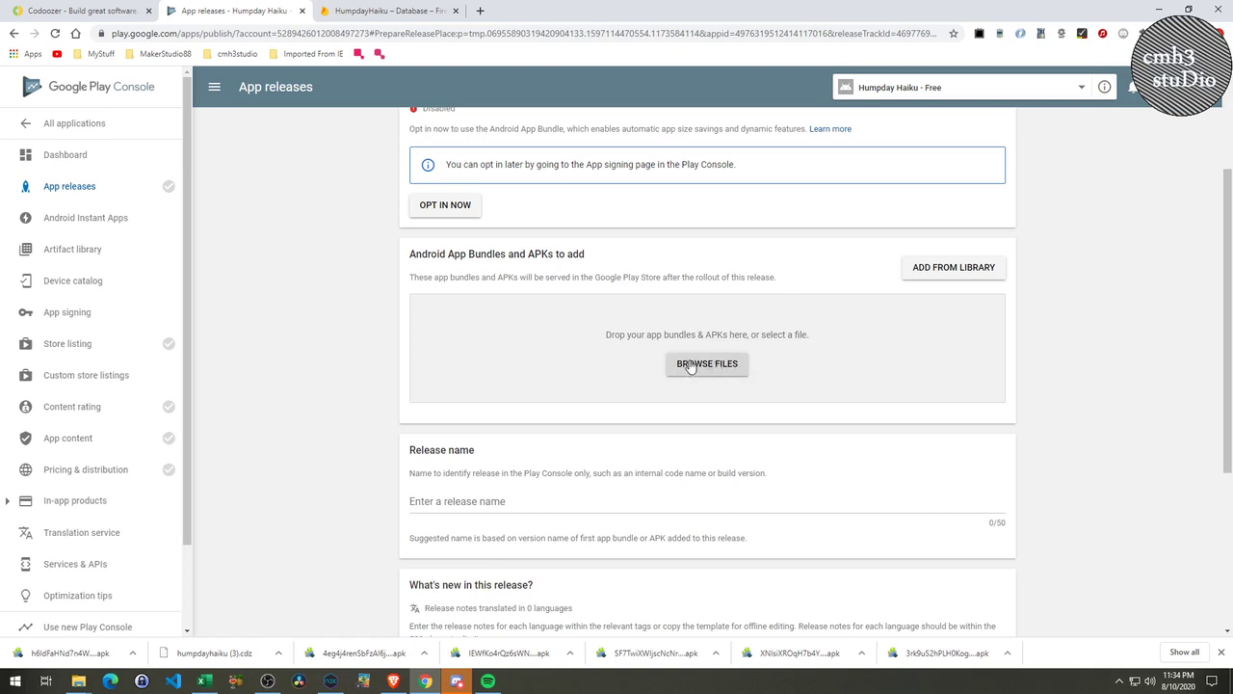
{"action": "left_click_drag", "start_coordinate": [421, 259], "coordinate": [582, 259]}
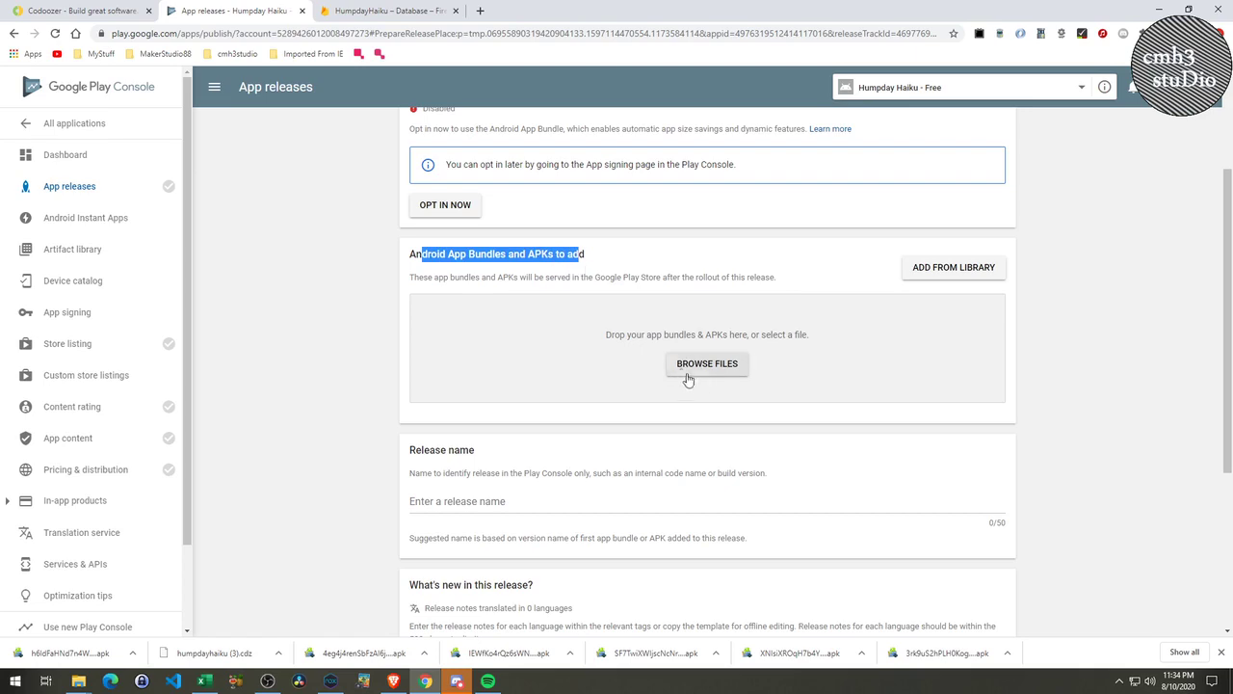
Upload humpday-haiku-1.apk from mobile_artifacts > humpday_haiku > releases.
{"action": "left_click", "coordinate": [717, 369]}
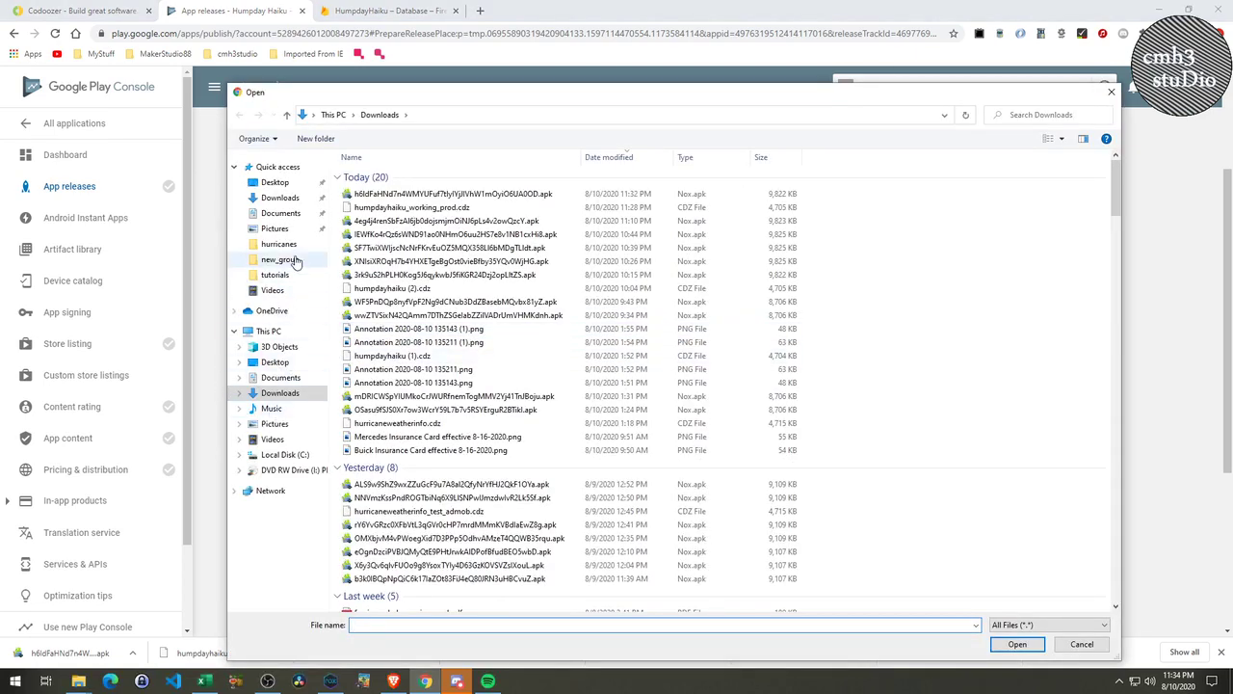
{"action": "left_click", "coordinate": [279, 244]}
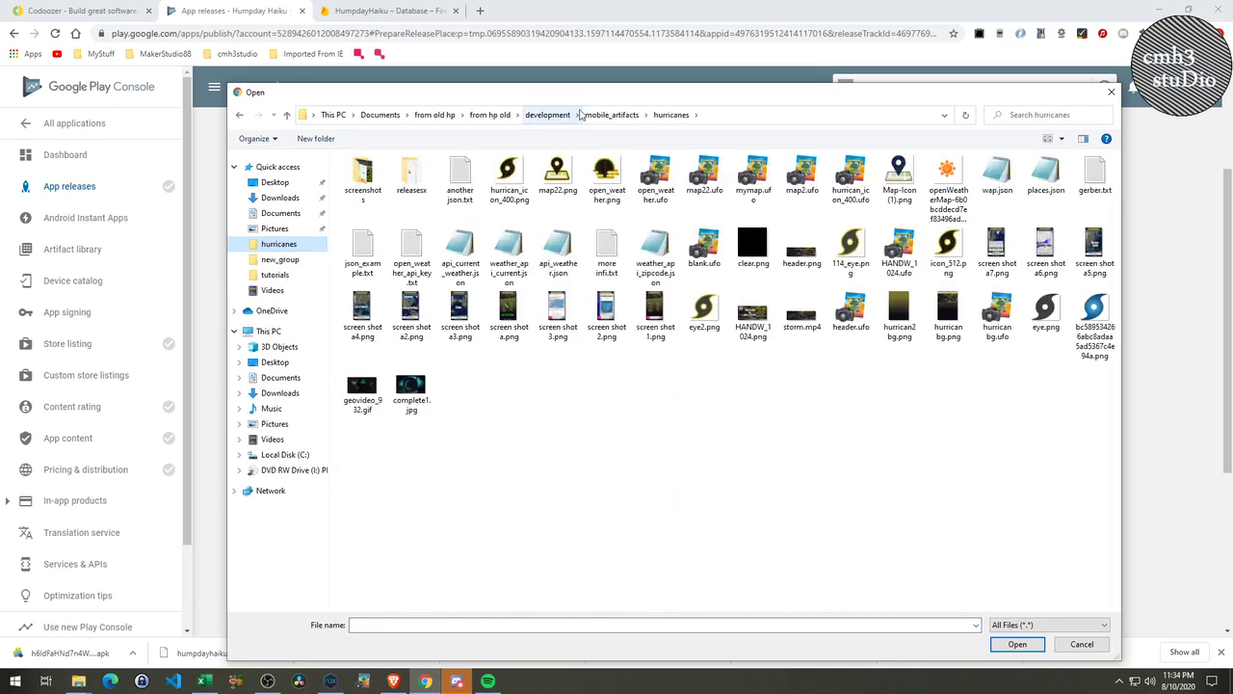
{"action": "left_click", "coordinate": [595, 116]}
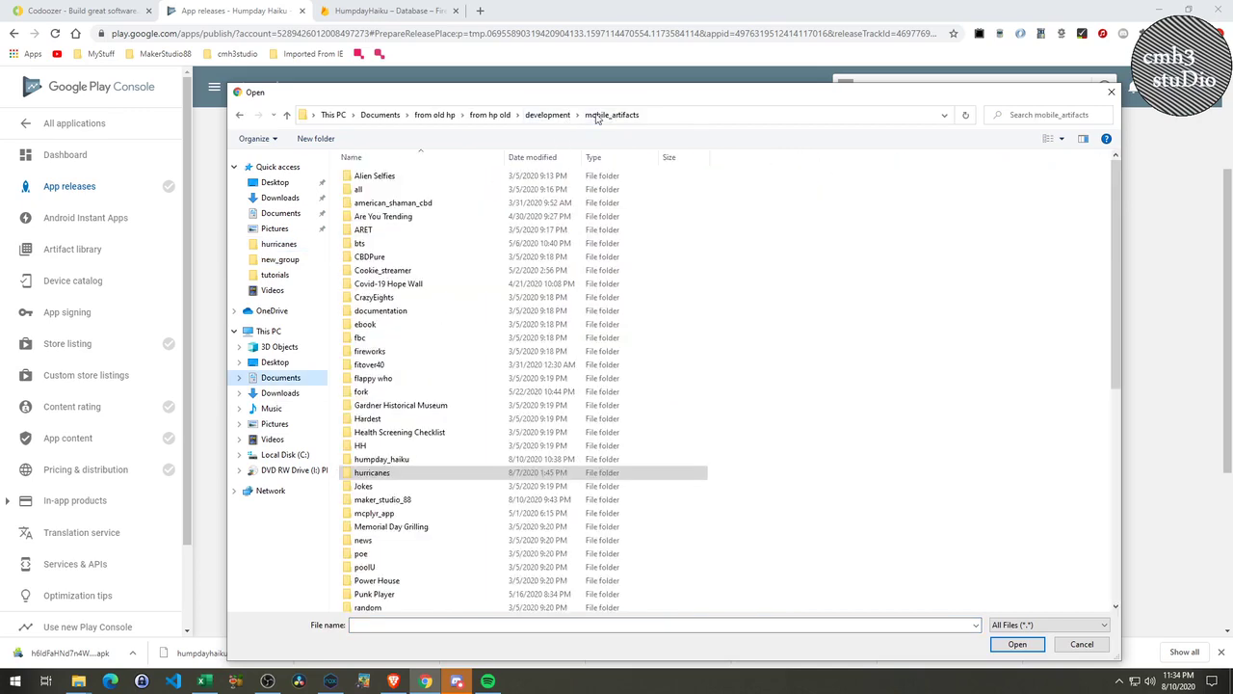
{"action": "double_click", "coordinate": [385, 459]}
{"action": "double_click", "coordinate": [441, 193]}
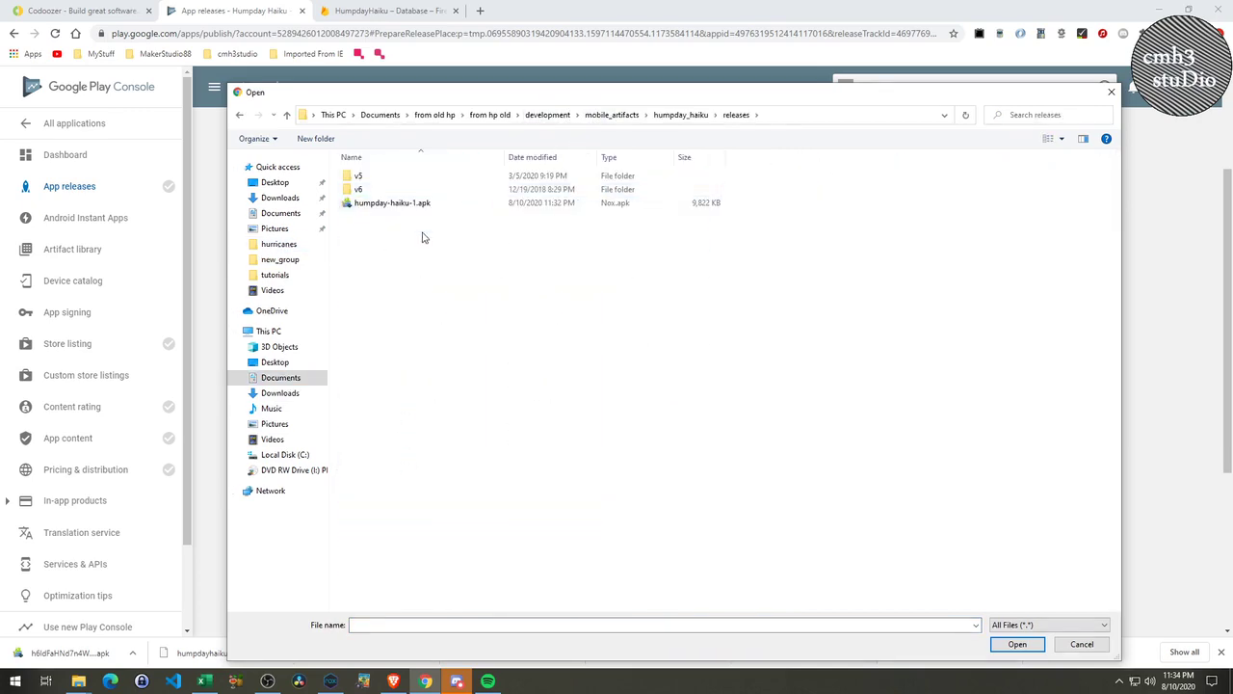
{"action": "left_click", "coordinate": [397, 203]}
{"action": "left_click", "coordinate": [1007, 644]}
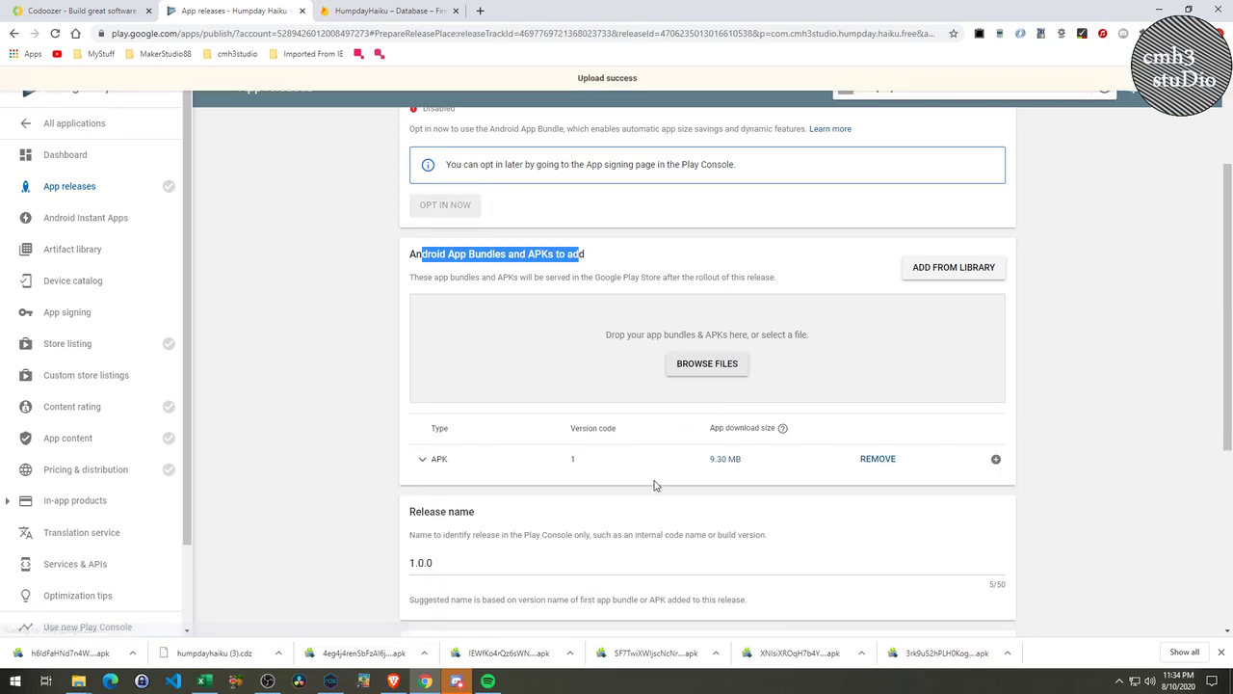
Enter the release notes 'Initial Release - Enjoy!' for release 1.0.0 and save the draft.
{"action": "scroll", "coordinate": [673, 482], "scroll_direction": "down", "scroll_amount": 3}
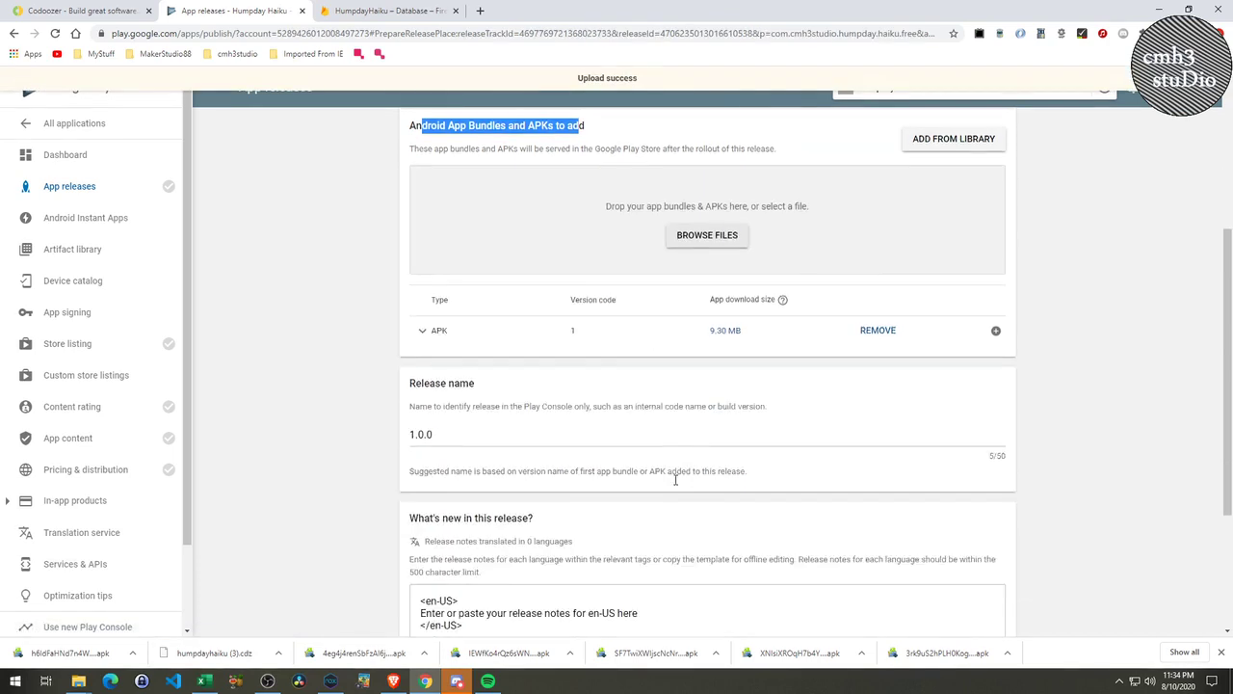
{"action": "left_click_drag", "start_coordinate": [439, 304], "coordinate": [391, 312]}
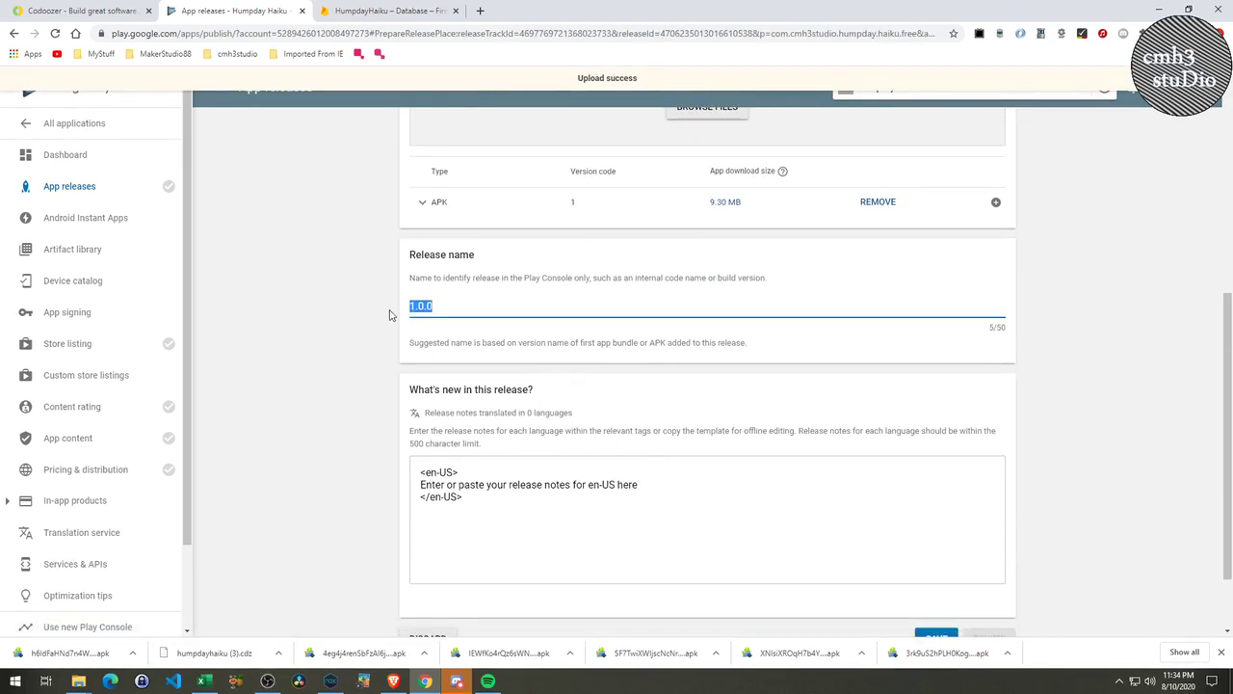
{"action": "left_click", "coordinate": [638, 485]}
{"action": "left_click_drag", "start_coordinate": [639, 485], "coordinate": [420, 489]}
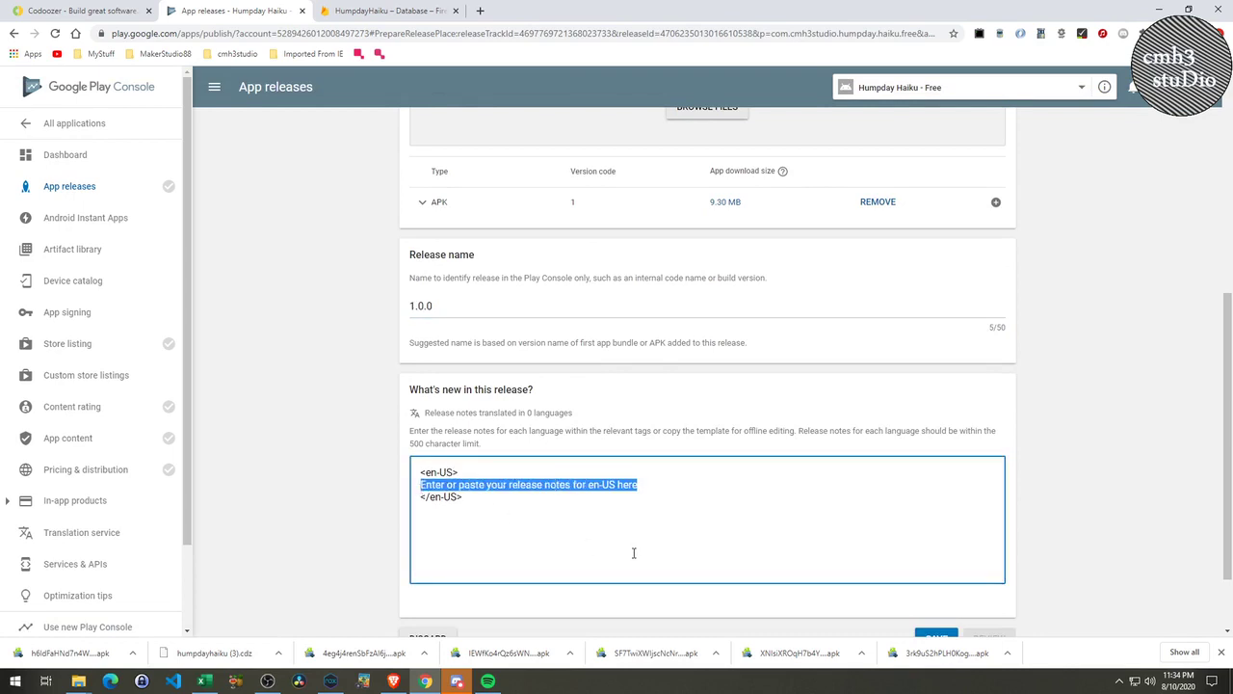
{"action": "type", "text": "Initial Release - Enjoy!"}
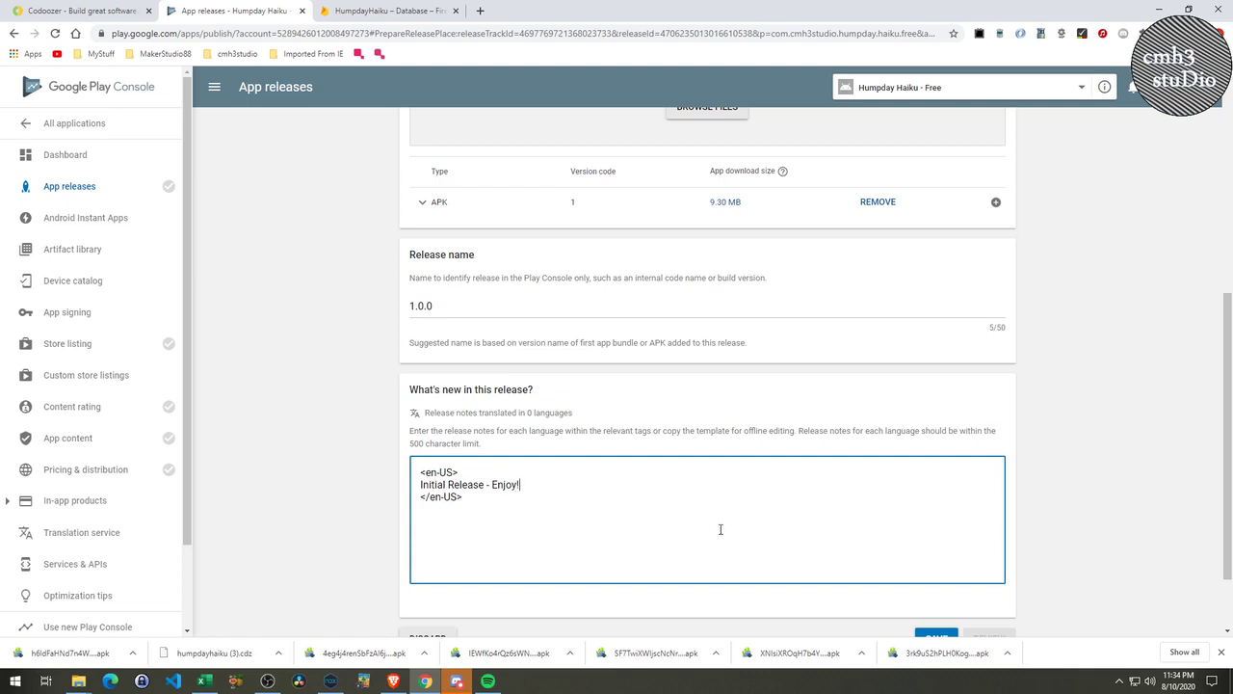
{"action": "scroll", "coordinate": [761, 539], "scroll_direction": "down", "scroll_amount": 1}
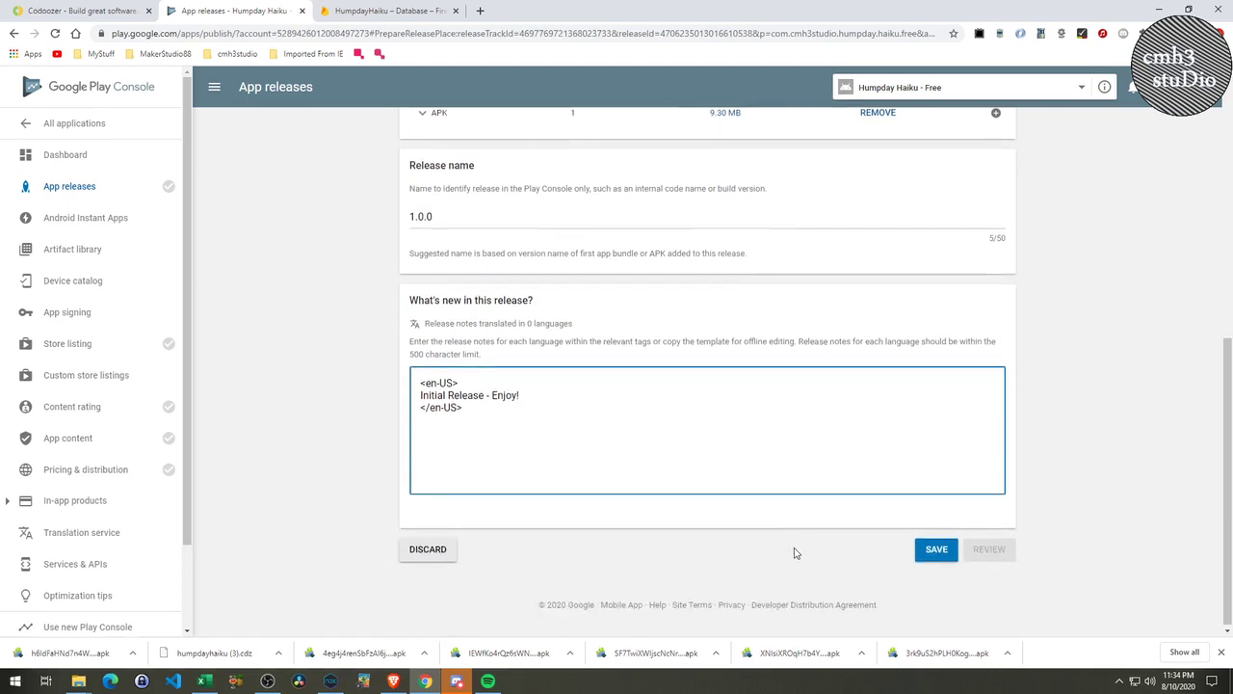
{"action": "left_click", "coordinate": [935, 547]}
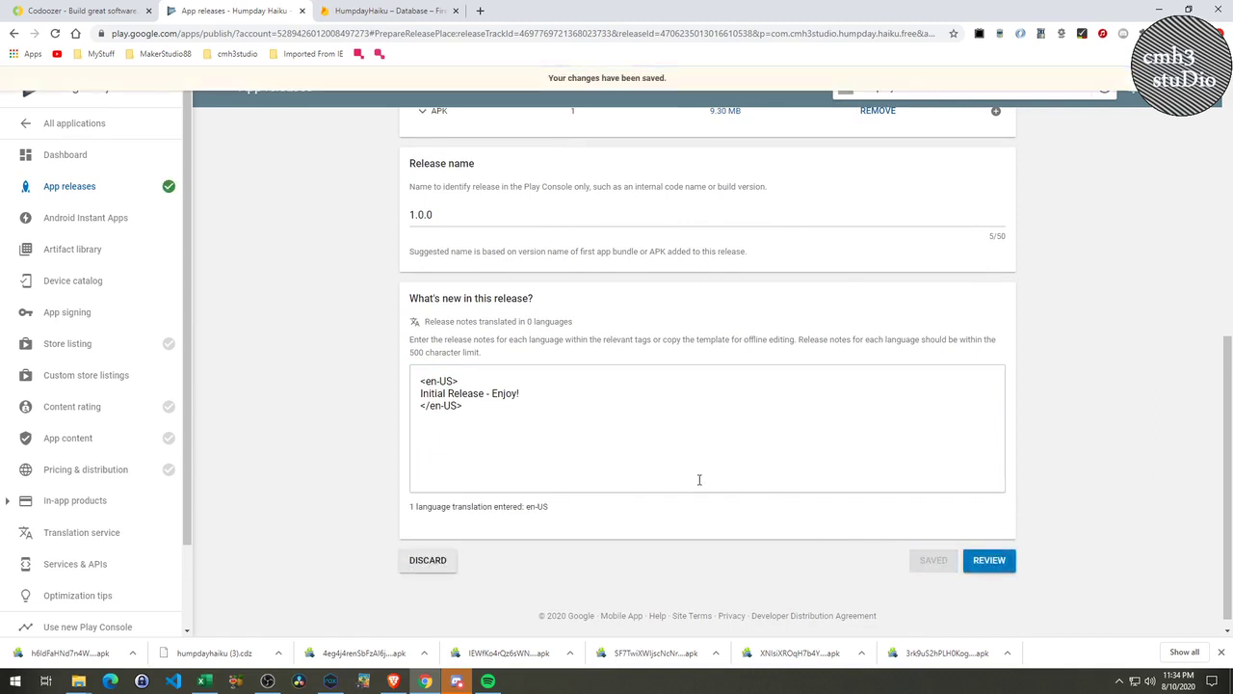
{"action": "scroll", "coordinate": [769, 562], "scroll_direction": "up", "scroll_amount": 5}
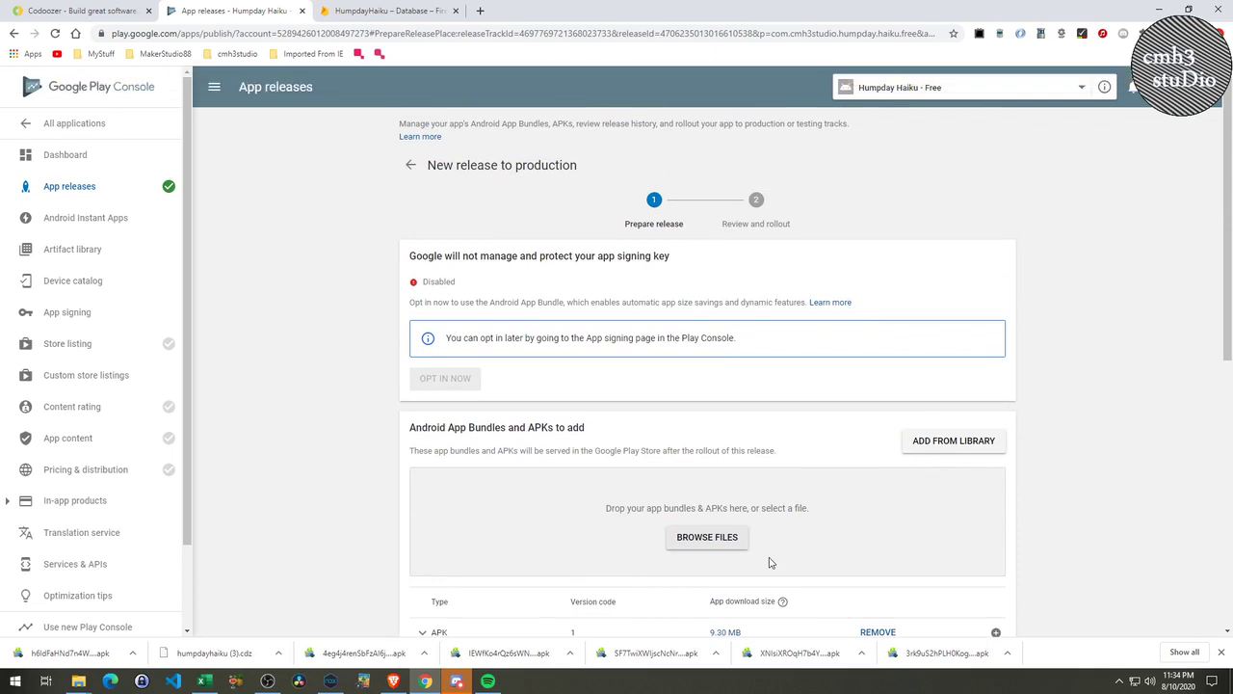
{"action": "scroll", "coordinate": [769, 562], "scroll_direction": "down", "scroll_amount": 3}
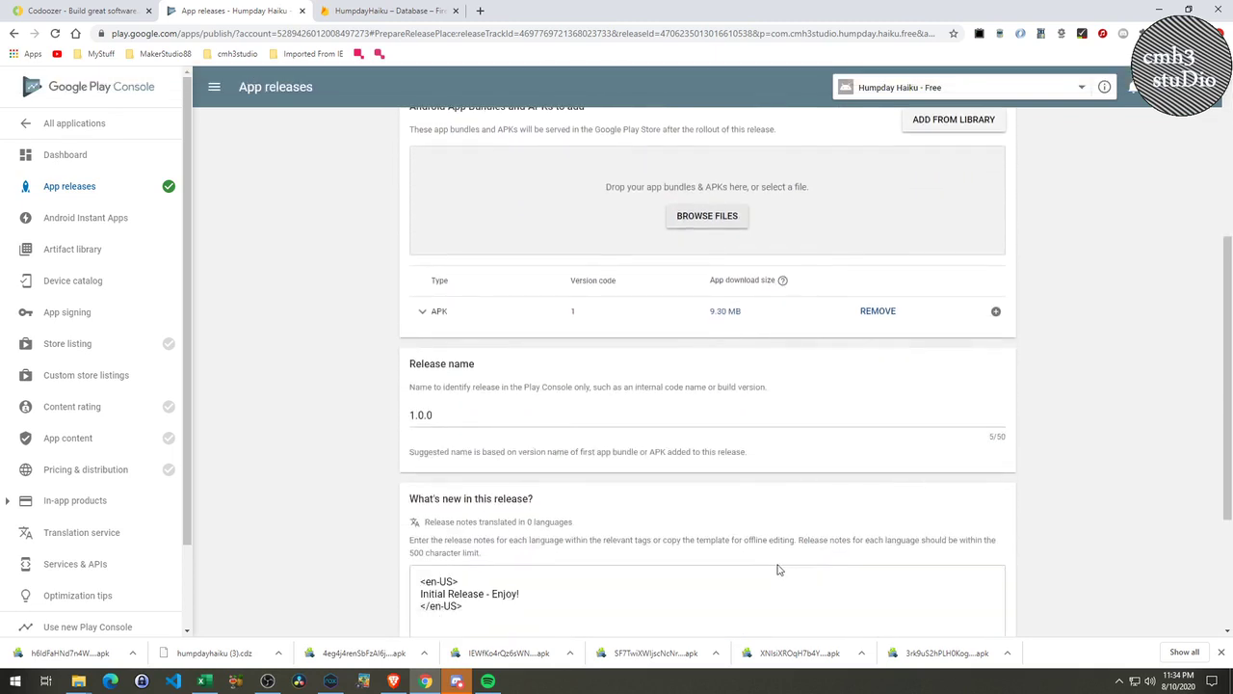
{"action": "scroll", "coordinate": [779, 569], "scroll_direction": "down", "scroll_amount": 2}
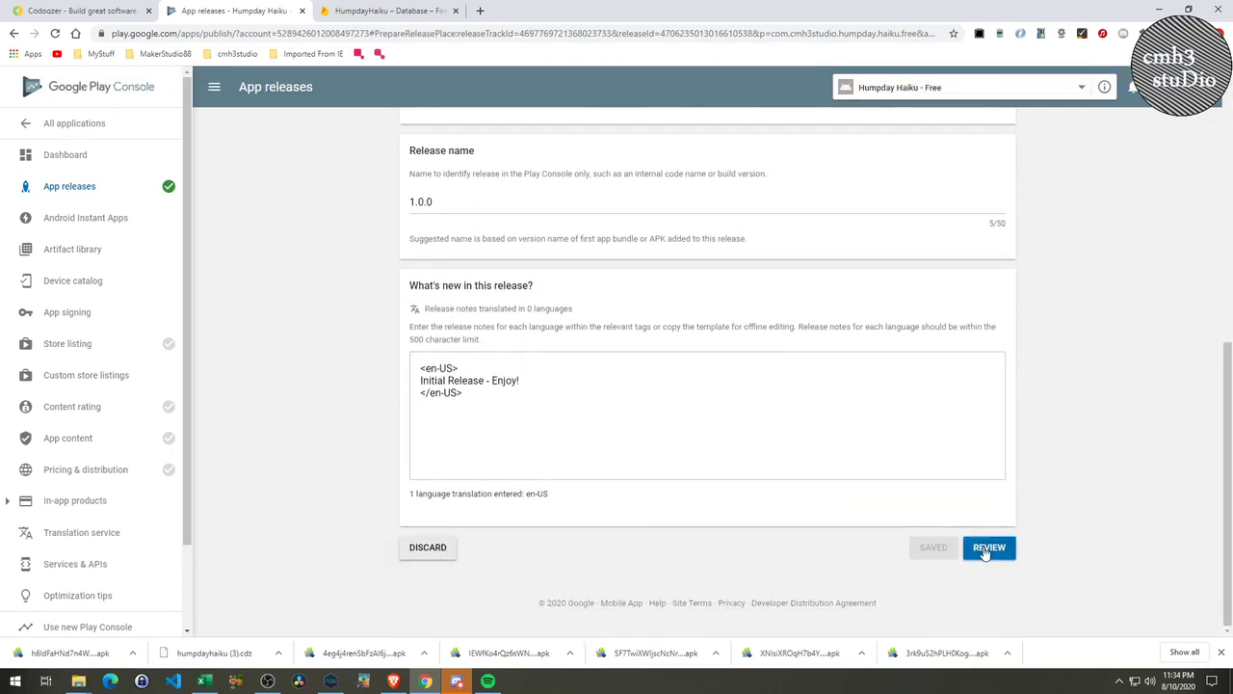
Review the 1.0.0 release and read its error that no countries are selected.
{"action": "left_click", "coordinate": [987, 547]}
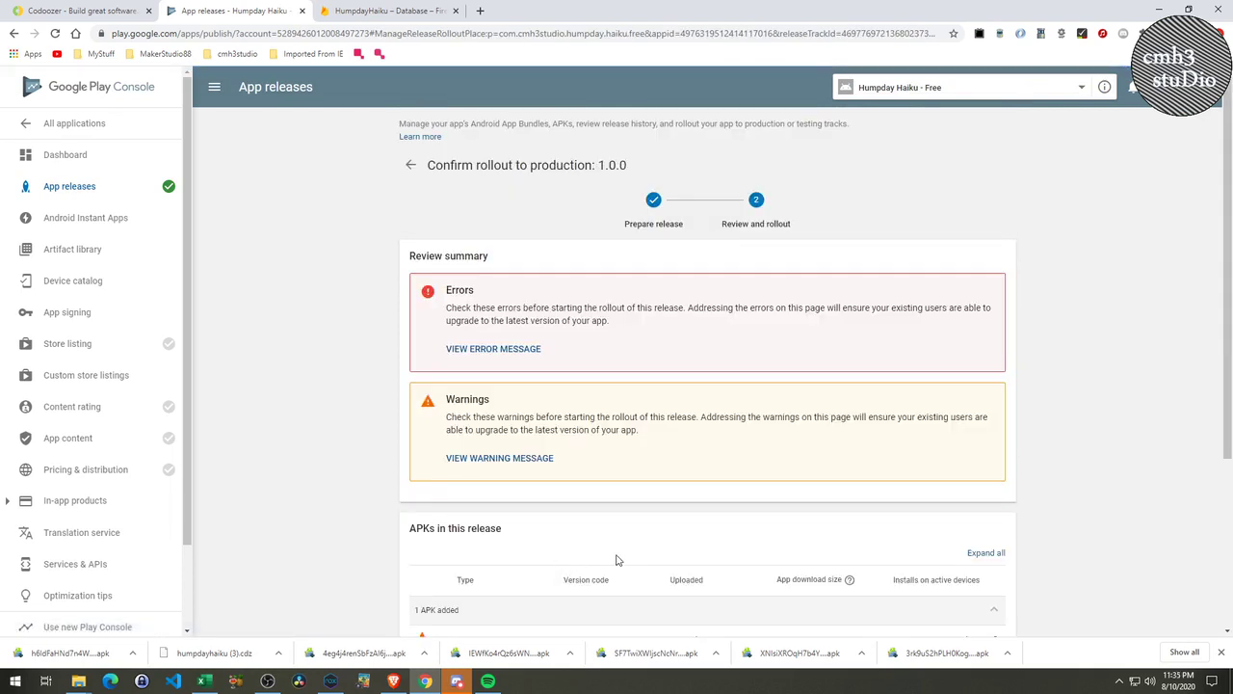
{"action": "scroll", "coordinate": [634, 373], "scroll_direction": "down", "scroll_amount": 3}
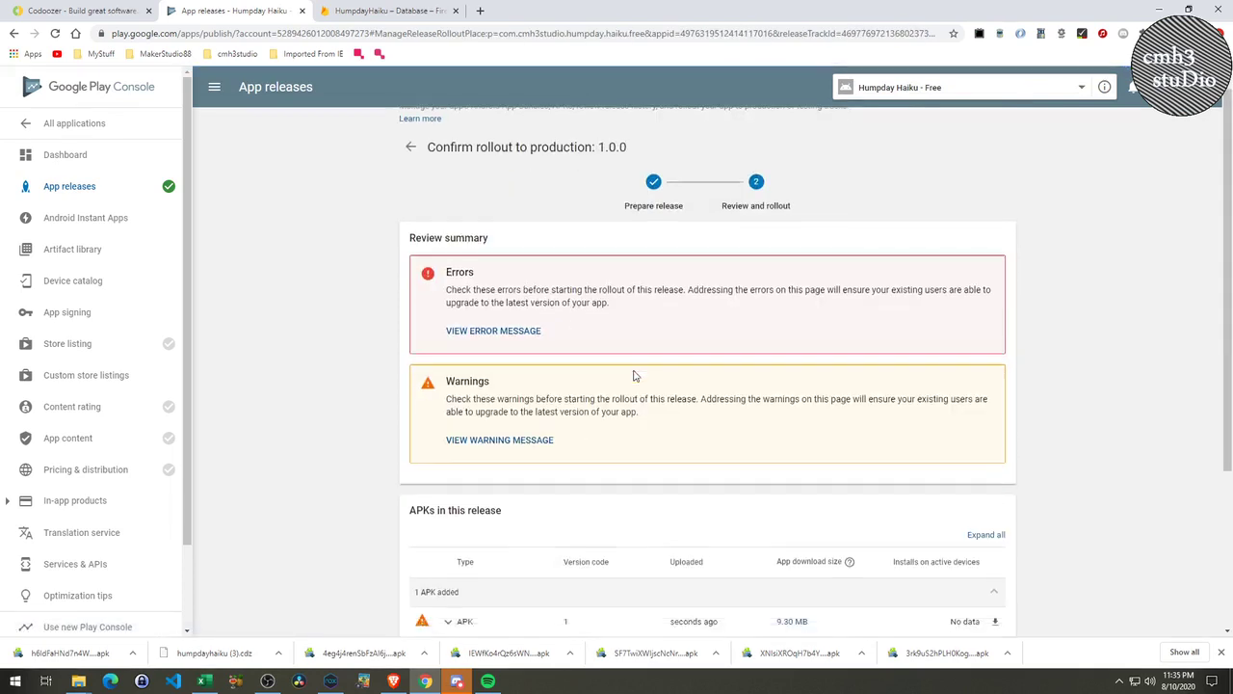
{"action": "scroll", "coordinate": [624, 386], "scroll_direction": "up", "scroll_amount": 3}
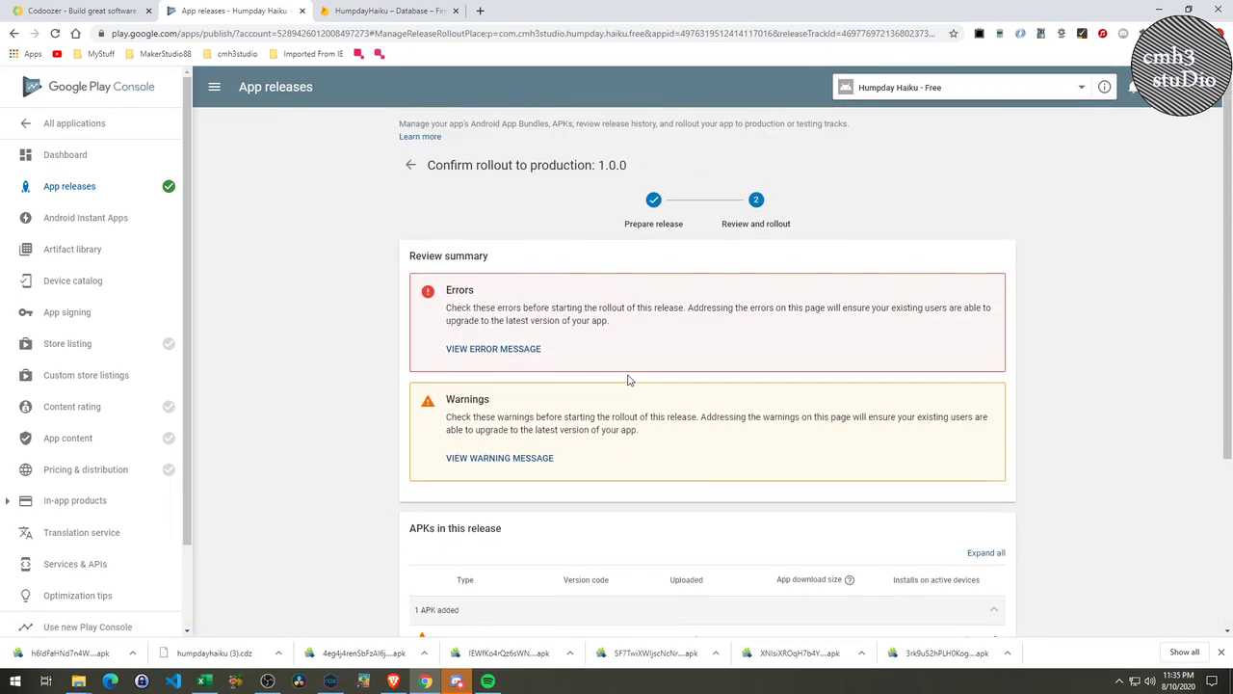
{"action": "left_click", "coordinate": [494, 349]}
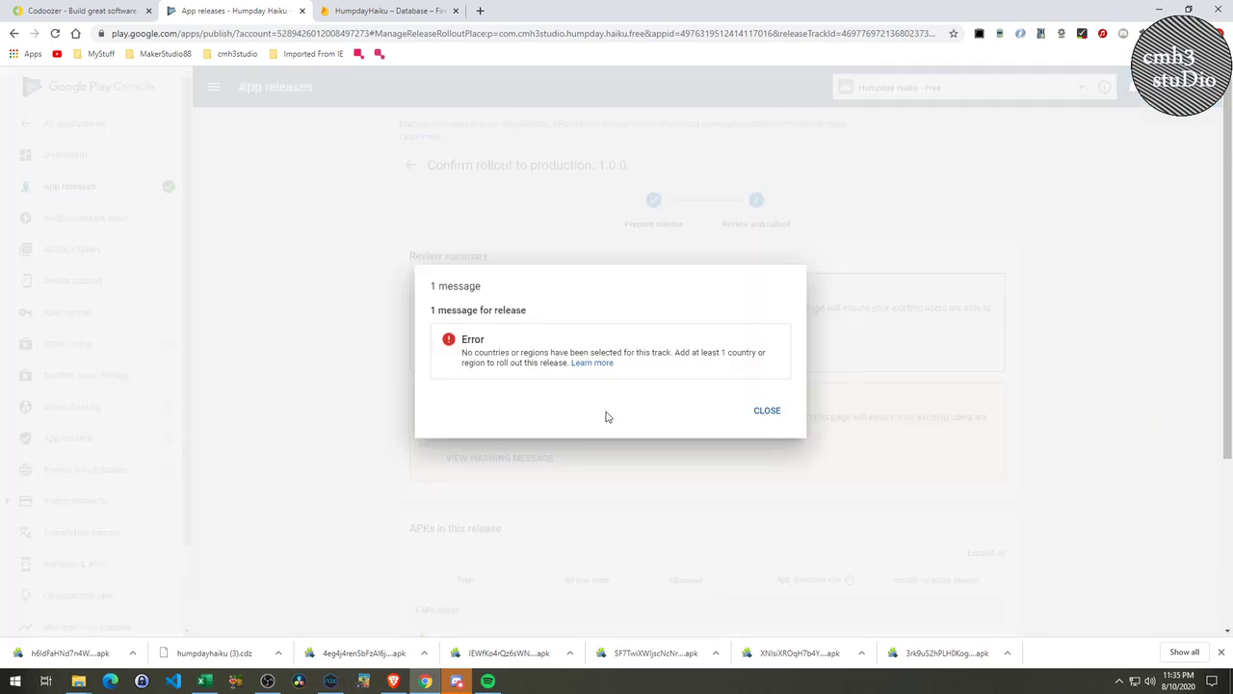
{"action": "left_click", "coordinate": [768, 417]}
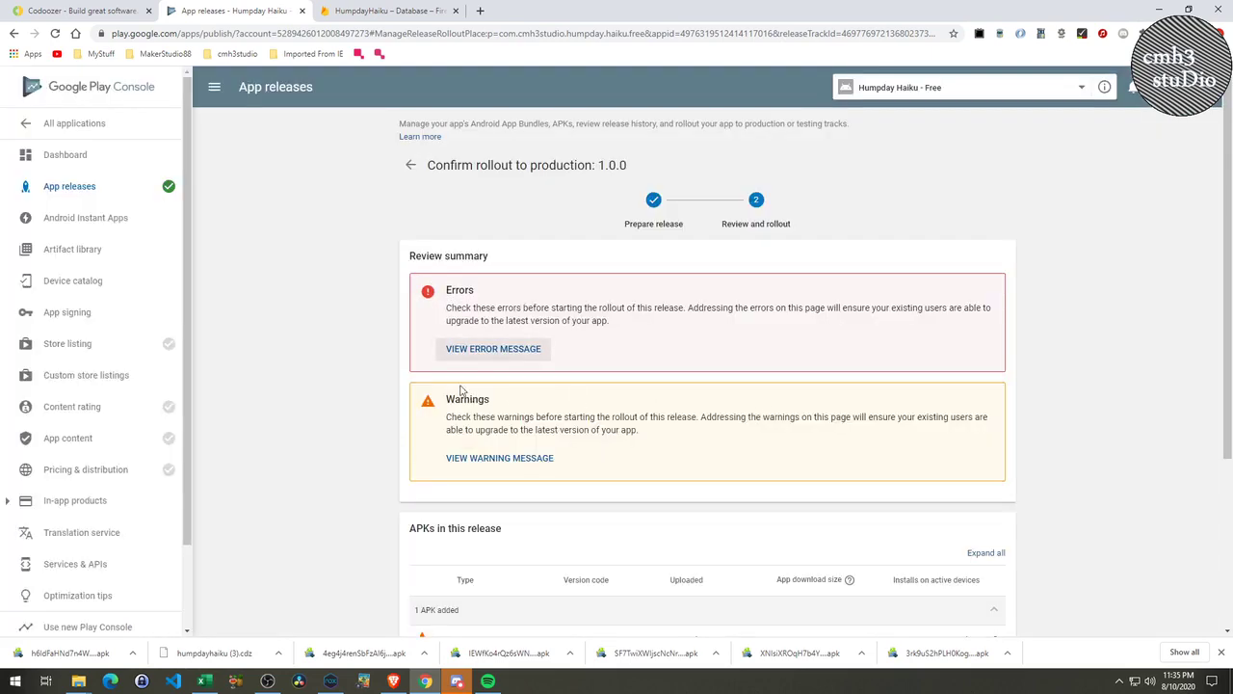
Discard the 1.0.0 production draft and confirm the discard.
{"action": "scroll", "coordinate": [821, 473], "scroll_direction": "down", "scroll_amount": 3}
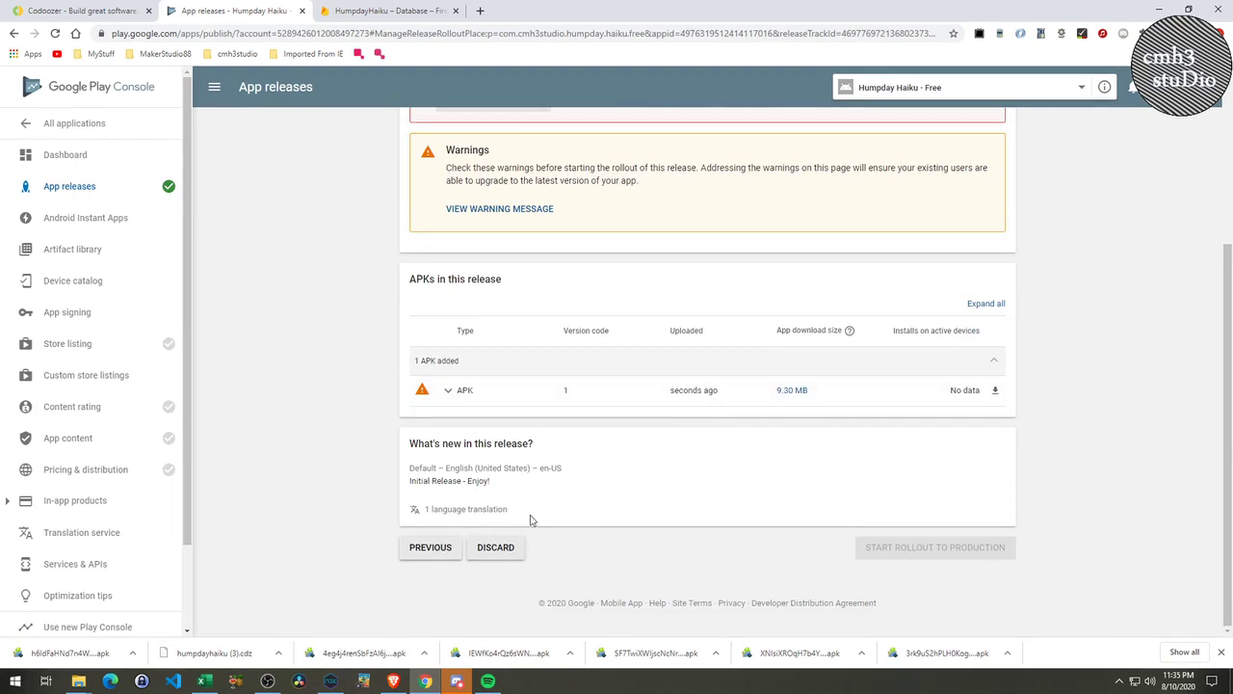
{"action": "left_click", "coordinate": [496, 546]}
{"action": "left_click", "coordinate": [763, 385]}
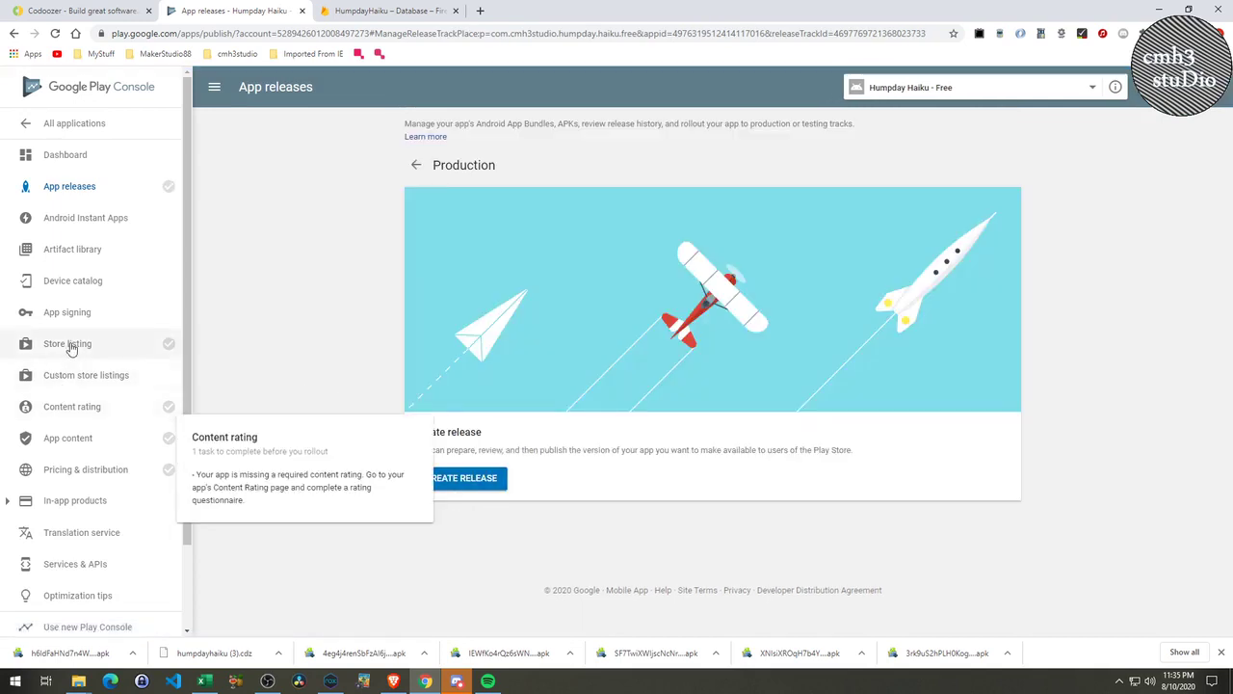
Return to App releases and start a new release on the Production track.
{"action": "left_click", "coordinate": [91, 193]}
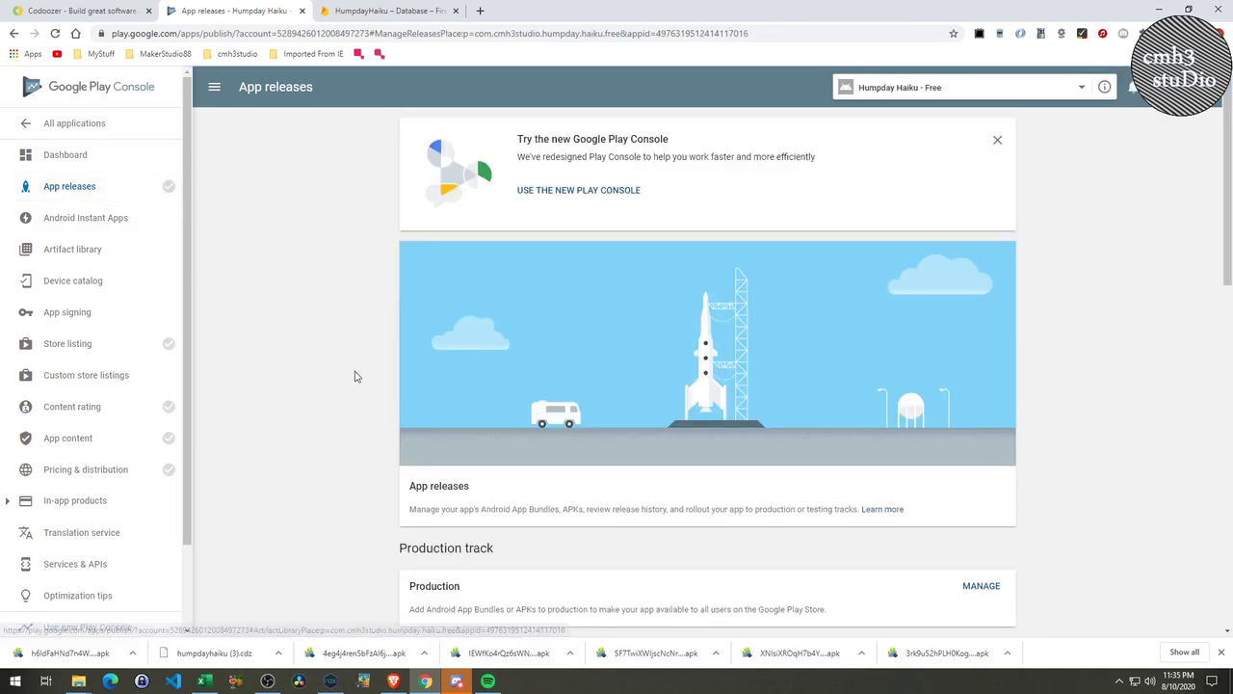
{"action": "scroll", "coordinate": [587, 503], "scroll_direction": "down", "scroll_amount": 1}
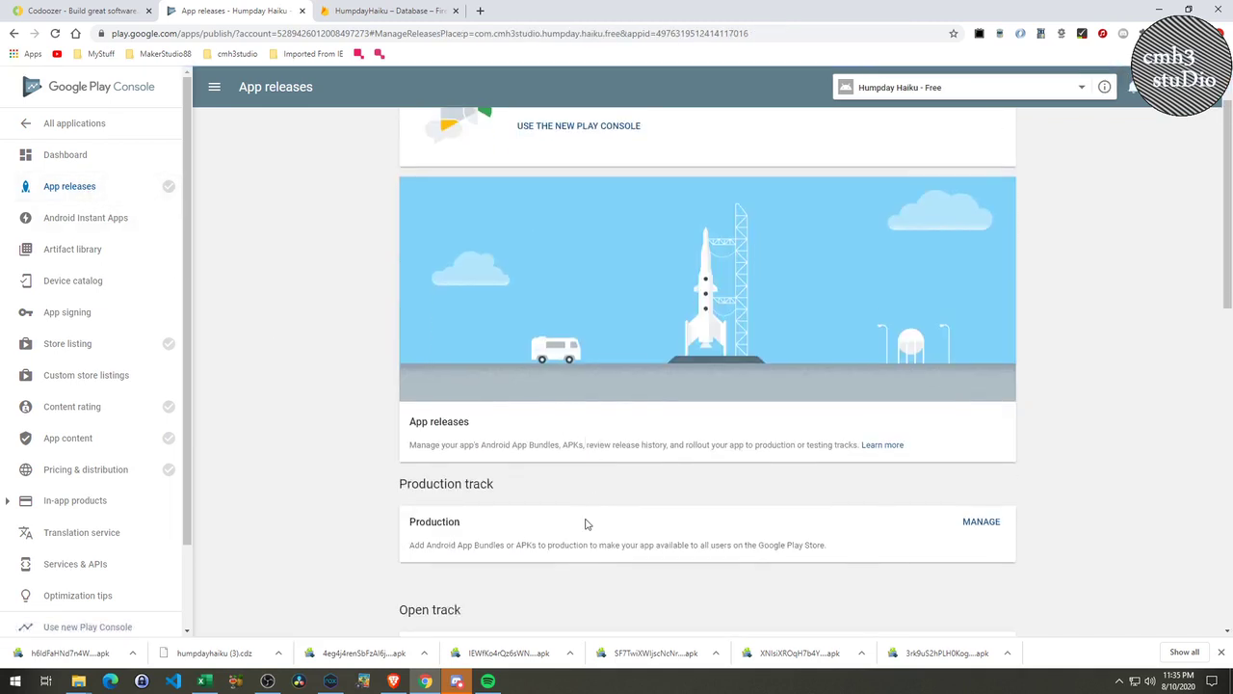
{"action": "scroll", "coordinate": [585, 523], "scroll_direction": "down", "scroll_amount": 2}
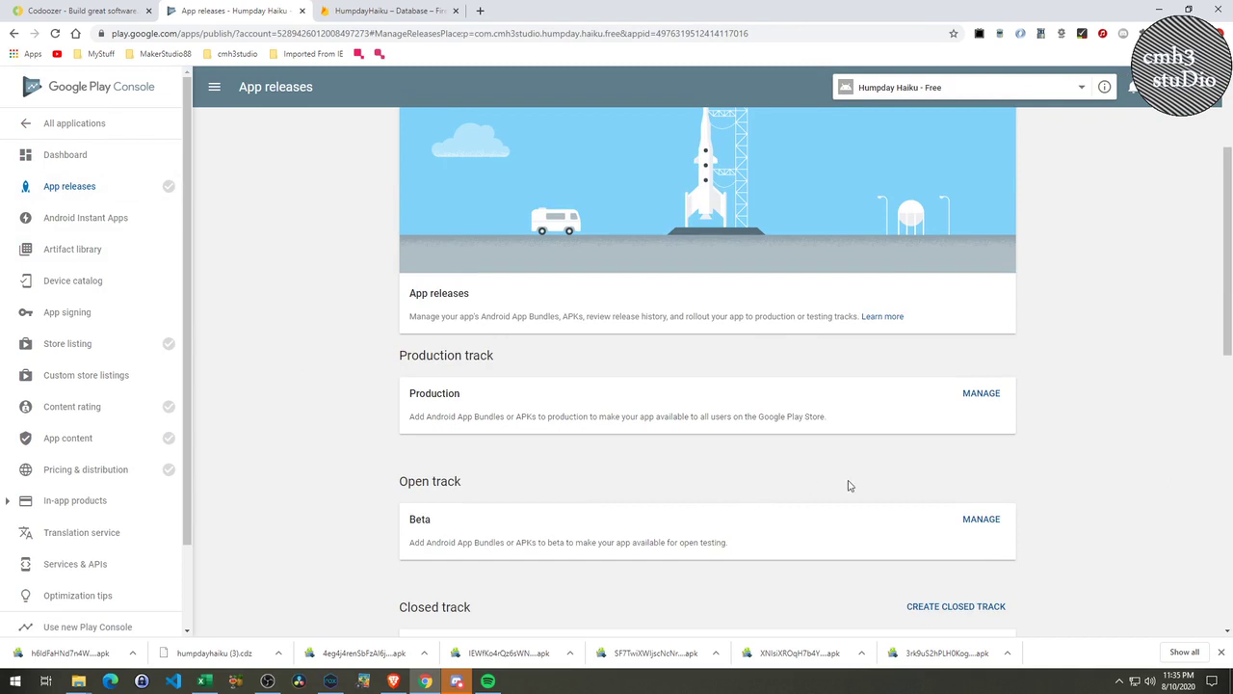
{"action": "scroll", "coordinate": [872, 494], "scroll_direction": "up", "scroll_amount": 2}
{"action": "scroll", "coordinate": [964, 472], "scroll_direction": "down", "scroll_amount": 1}
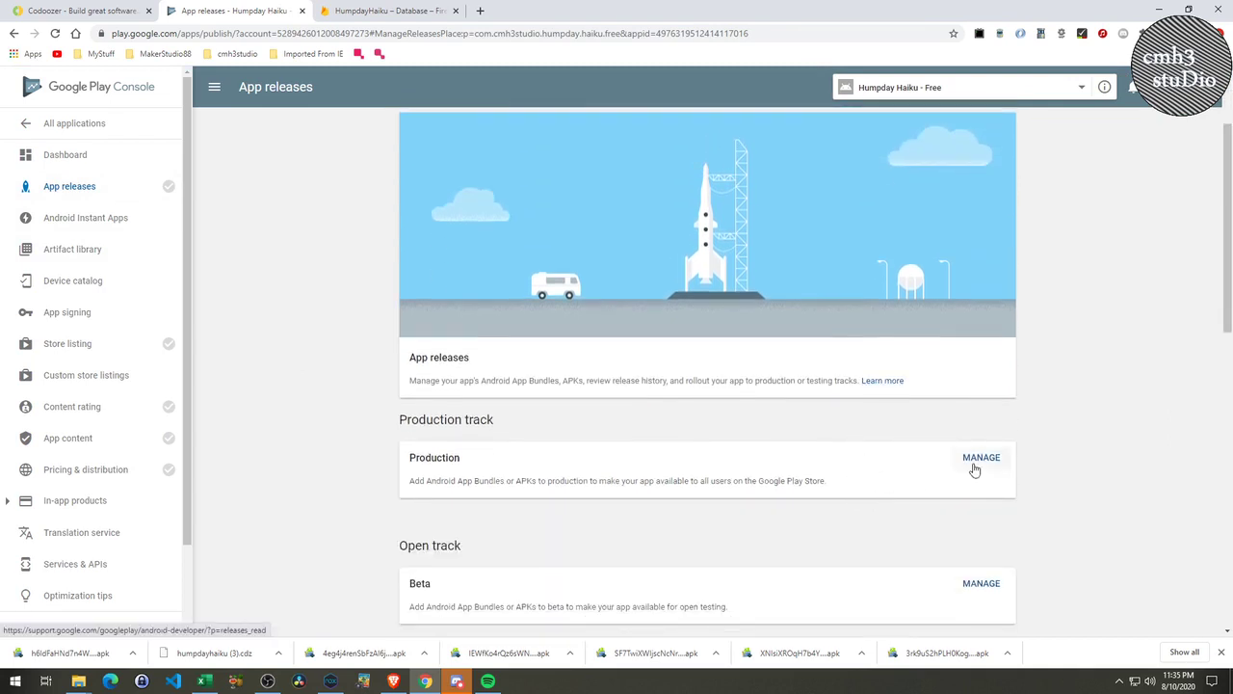
{"action": "left_click", "coordinate": [983, 458]}
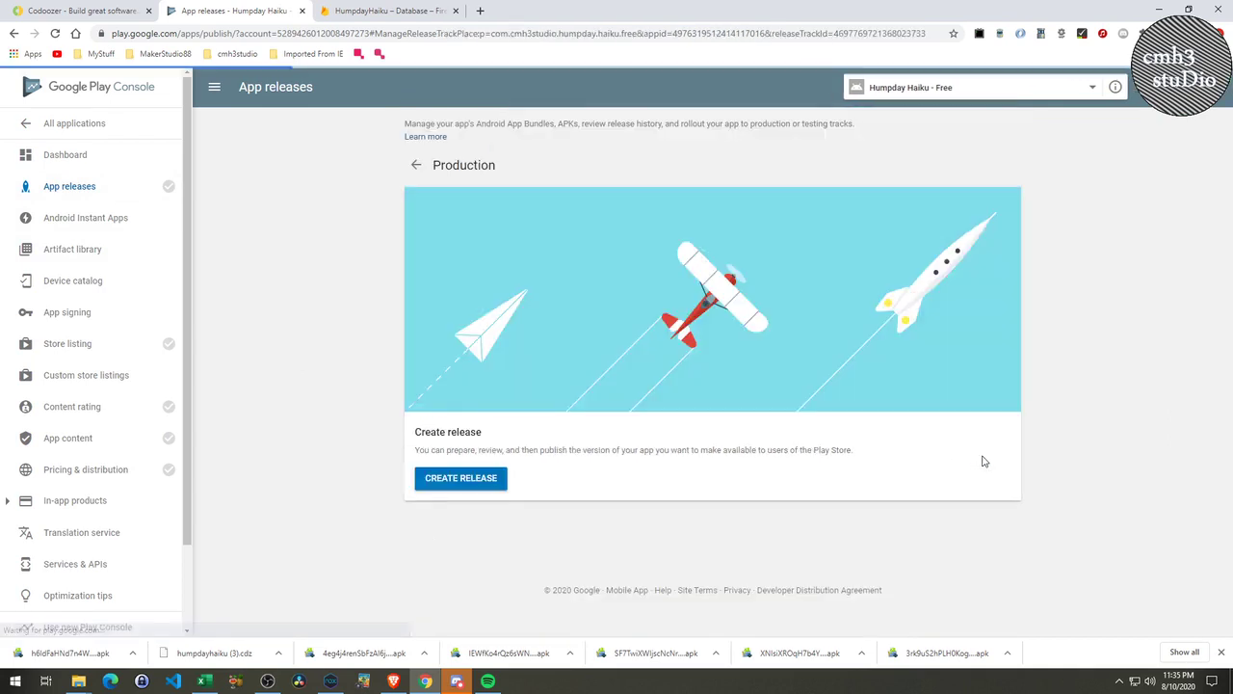
{"action": "left_click", "coordinate": [461, 486]}
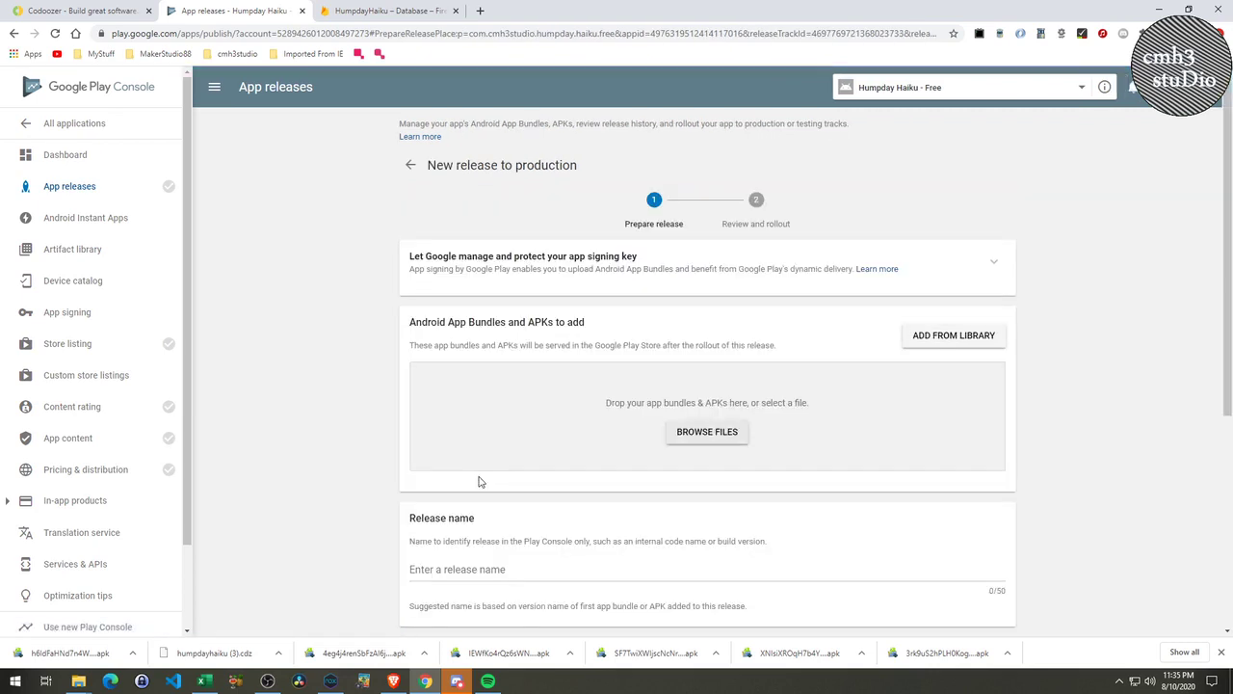
Upload humpday-haiku-1.apk, which is rejected for duplicate version code 1, and name the release 'Intial'.
{"action": "left_click", "coordinate": [704, 434]}
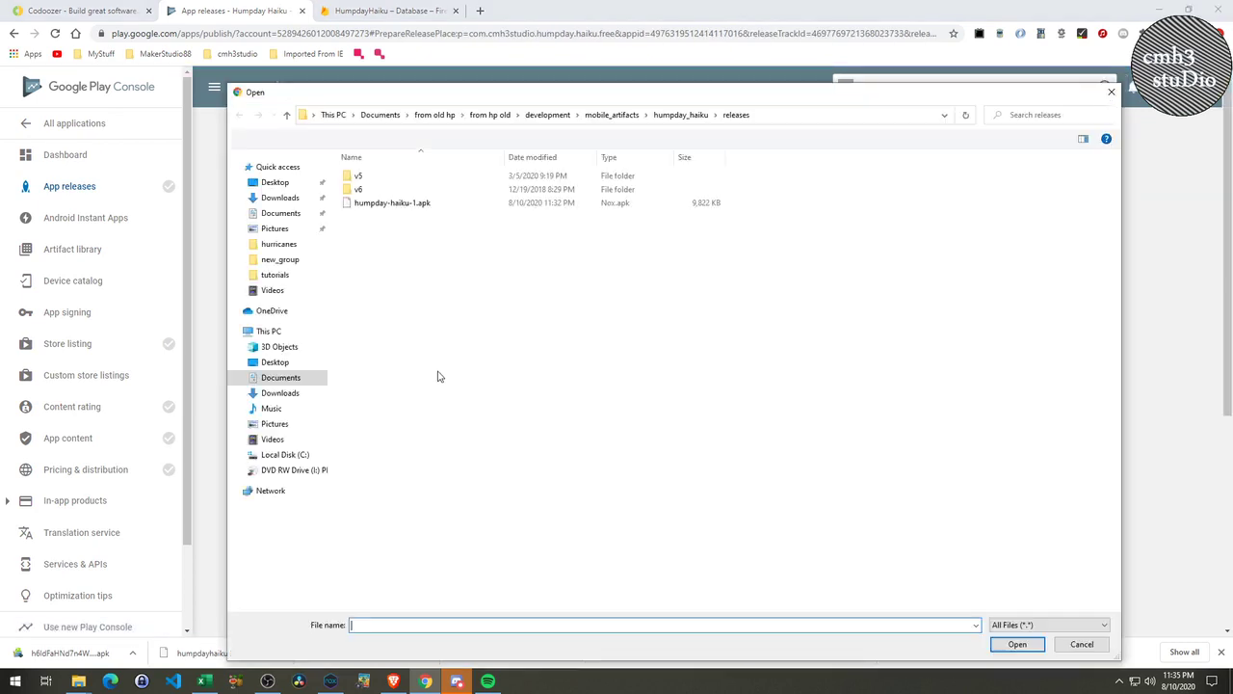
{"action": "double_click", "coordinate": [372, 205]}
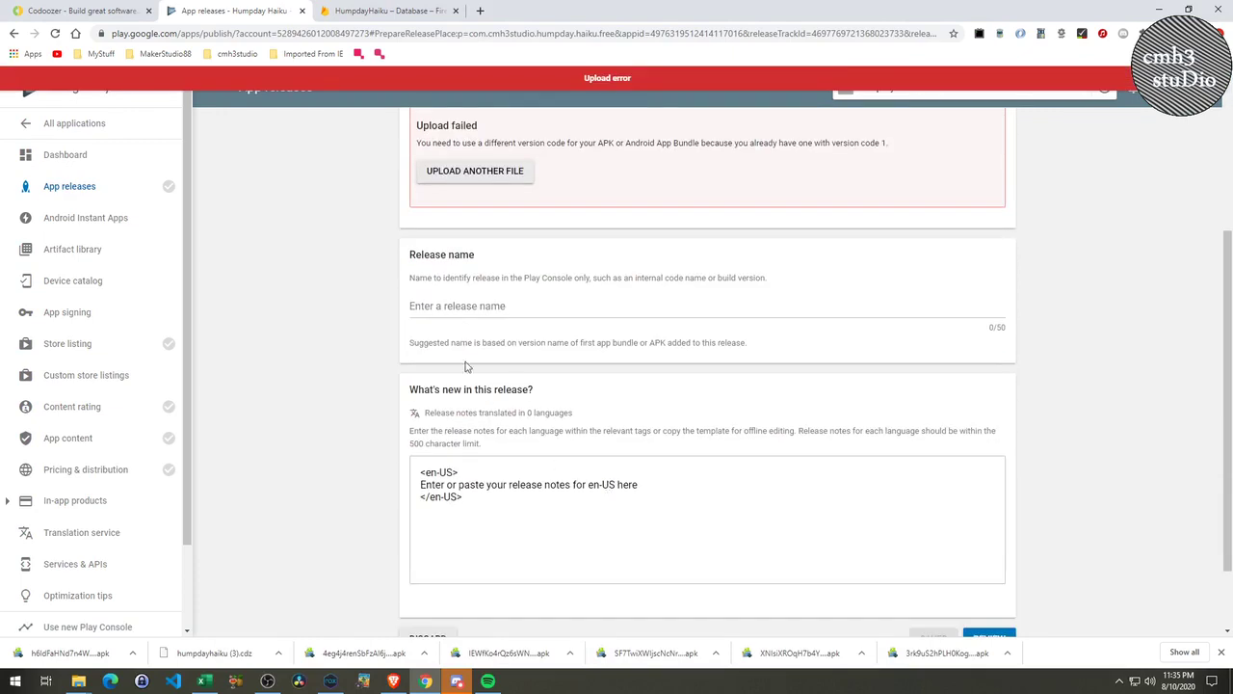
{"action": "left_click", "coordinate": [456, 309]}
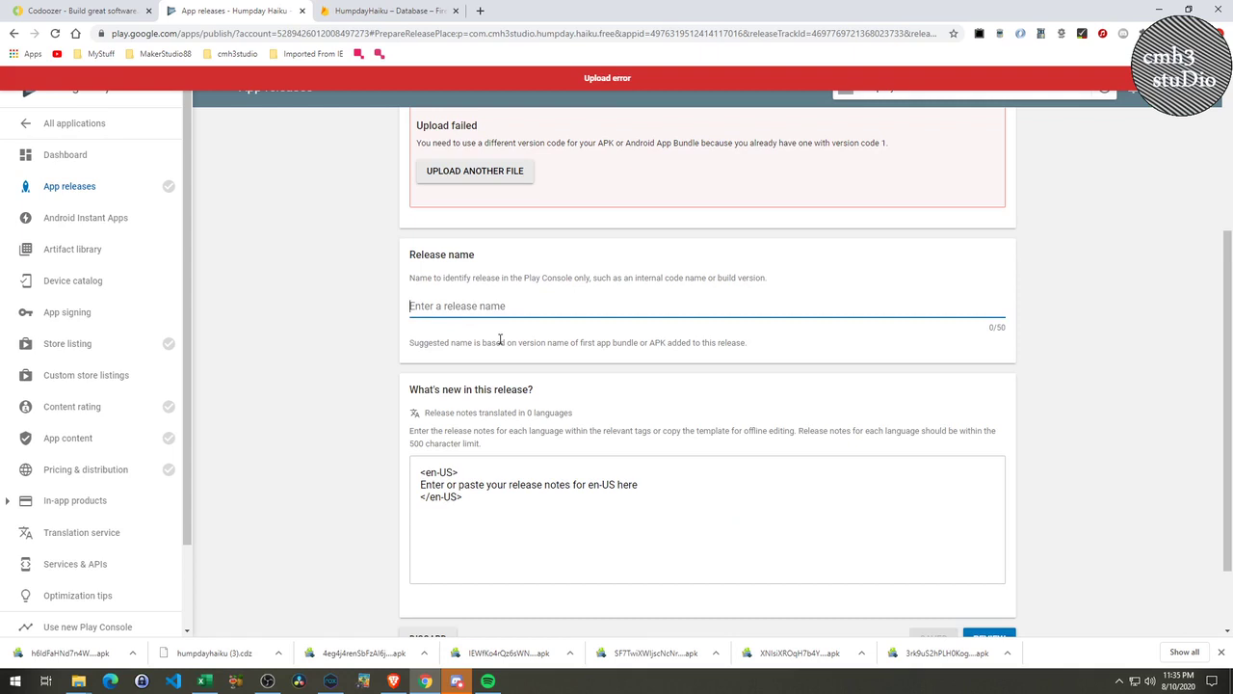
{"action": "type", "text": "Intial"}
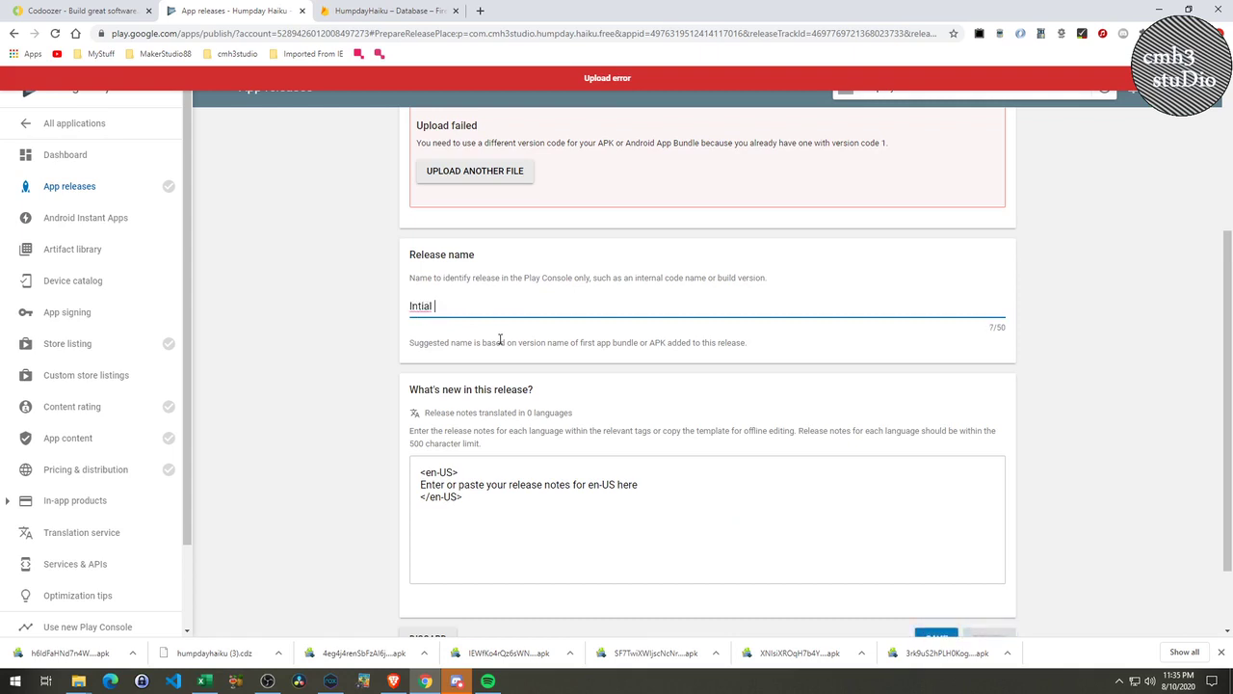
{"action": "scroll", "coordinate": [500, 340], "scroll_direction": "up", "scroll_amount": 2}
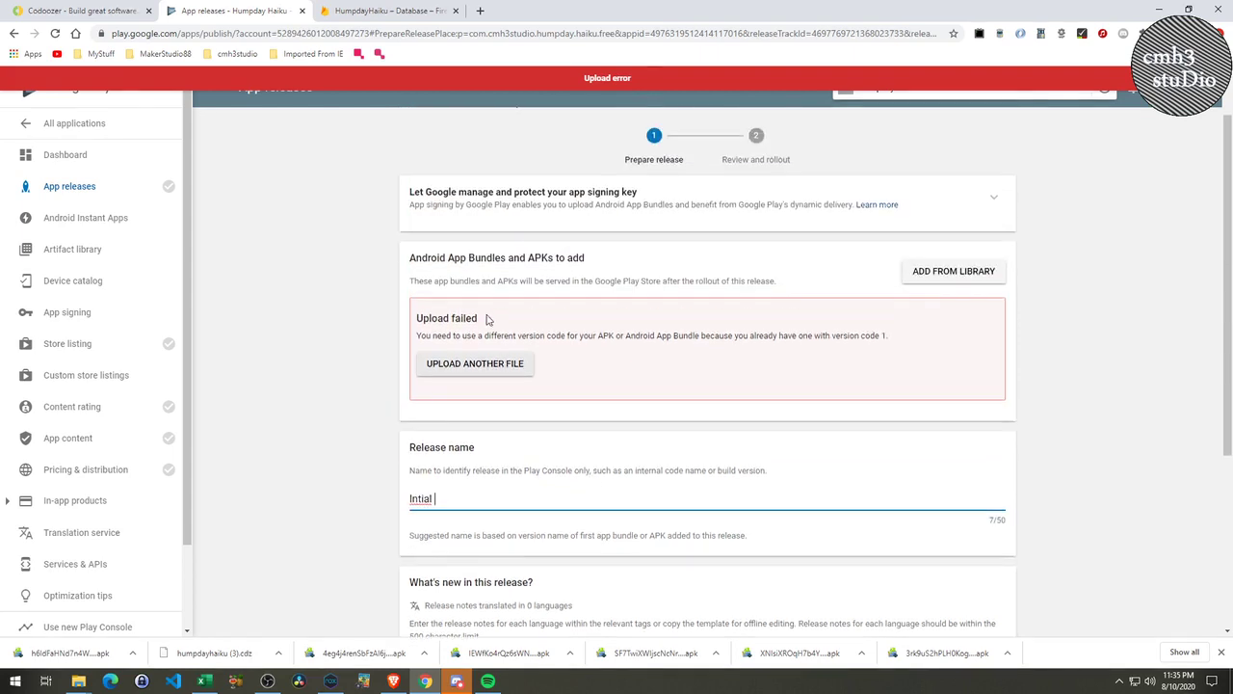
{"action": "left_click", "coordinate": [506, 364]}
Retry uploading the APK file to the new production release.
{"action": "left_click", "coordinate": [707, 374]}
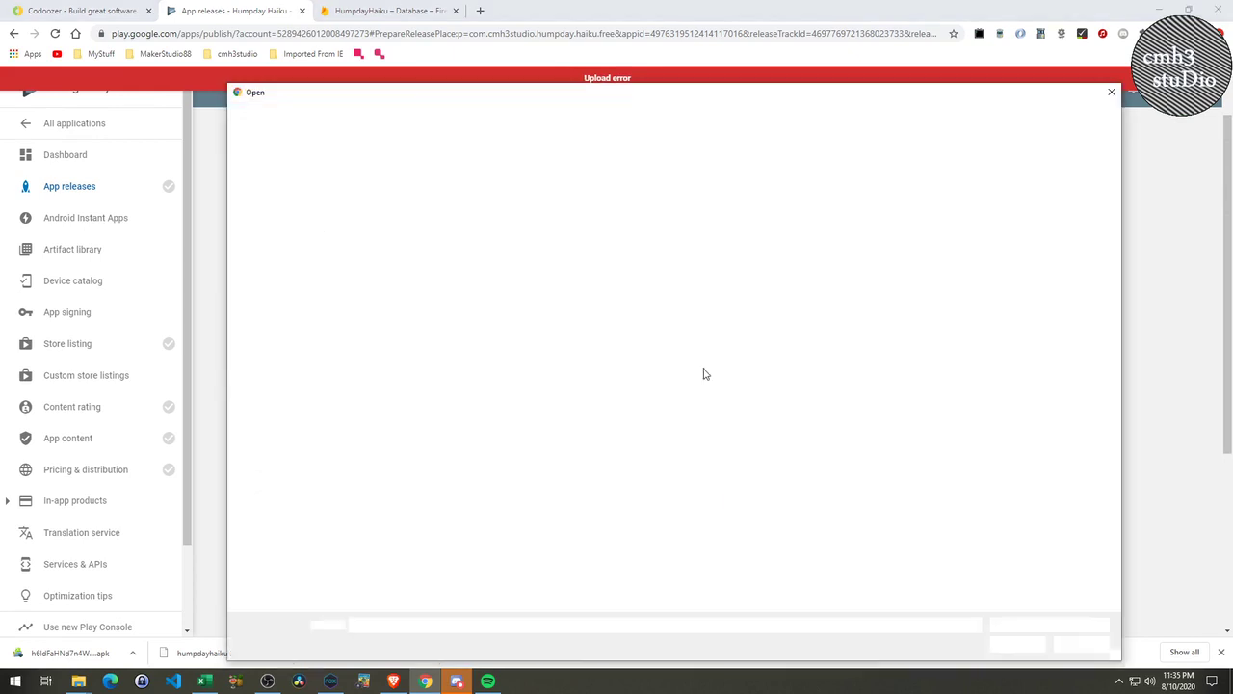
{"action": "double_click", "coordinate": [395, 207]}
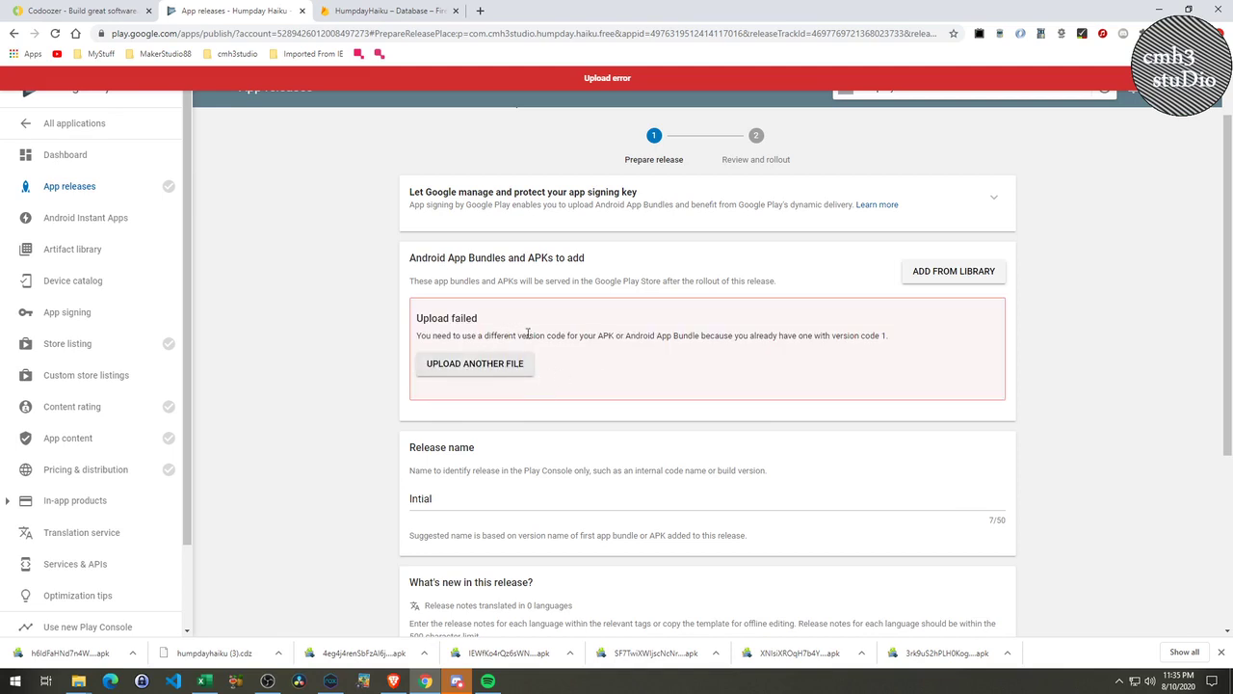
{"action": "scroll", "coordinate": [680, 453], "scroll_direction": "down", "scroll_amount": 3}
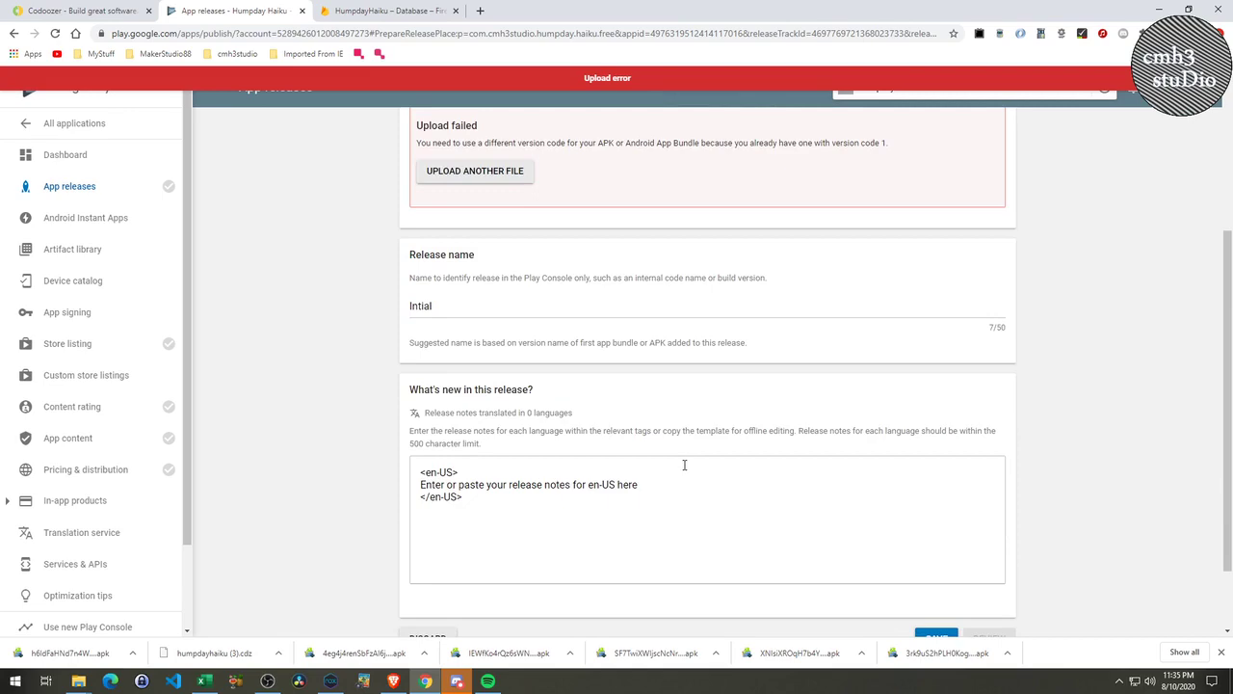
{"action": "scroll", "coordinate": [578, 433], "scroll_direction": "up", "scroll_amount": 4}
Leave the unsaved page, reopen the pending production release, and ask to discard it.
{"action": "left_click", "coordinate": [109, 191]}
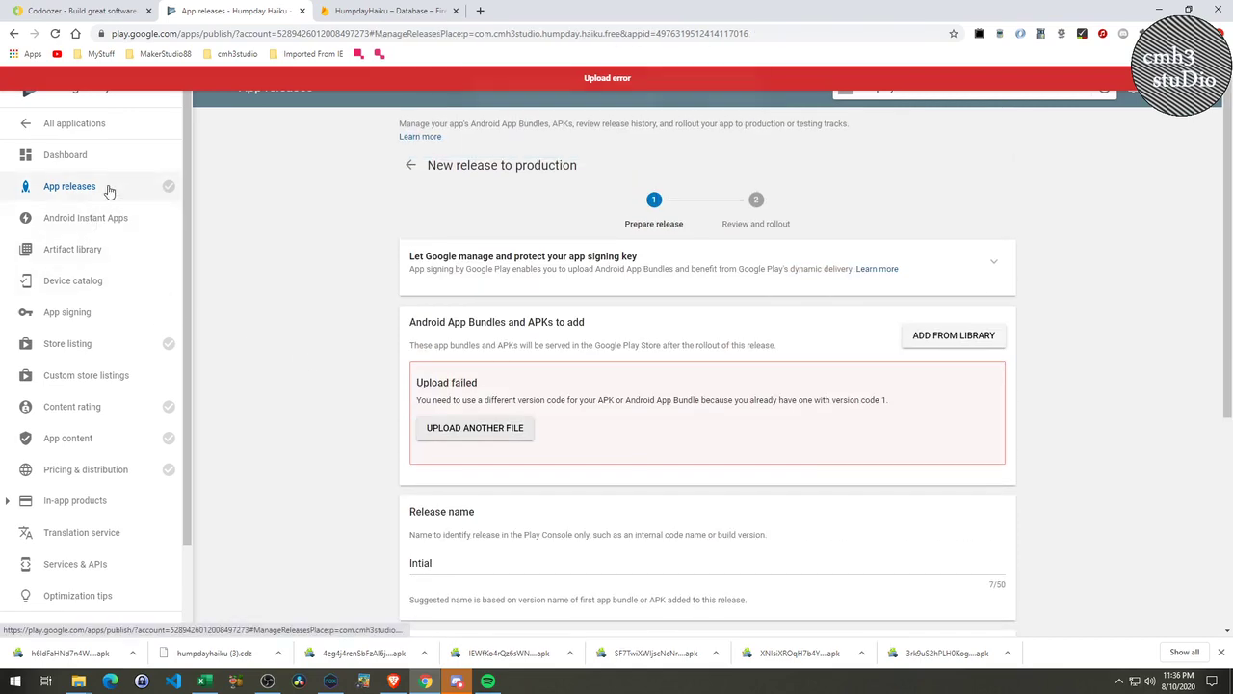
{"action": "left_click", "coordinate": [677, 117]}
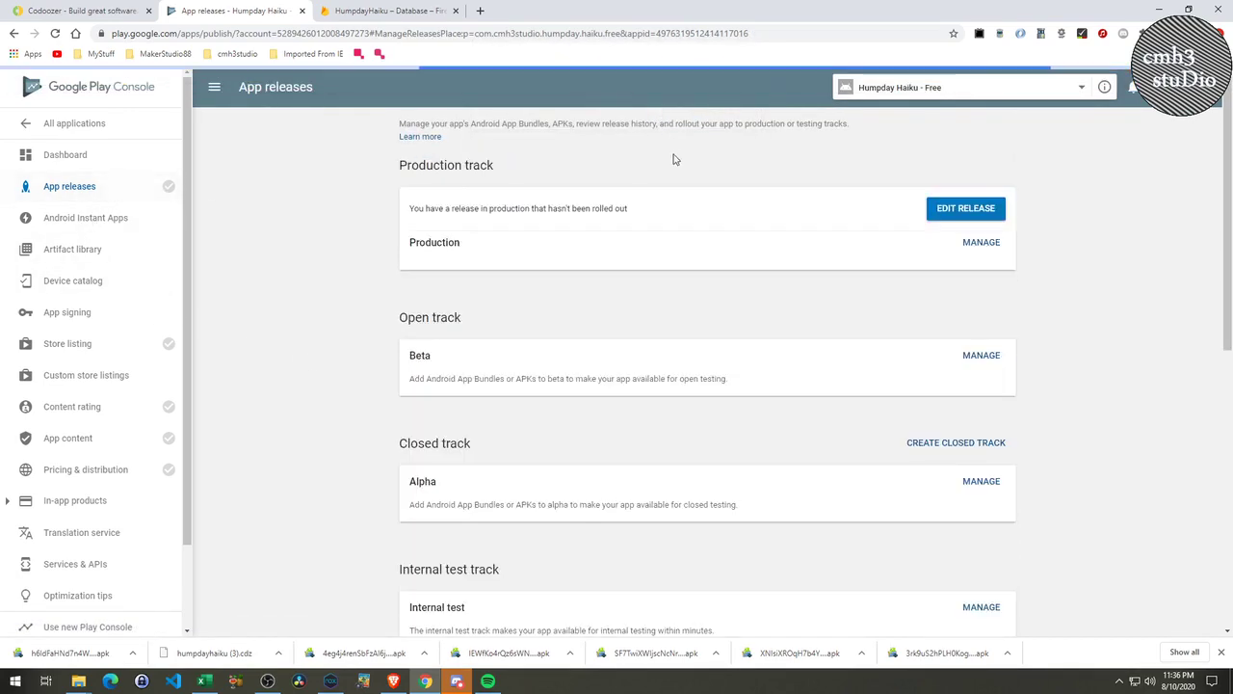
{"action": "left_click", "coordinate": [980, 365]}
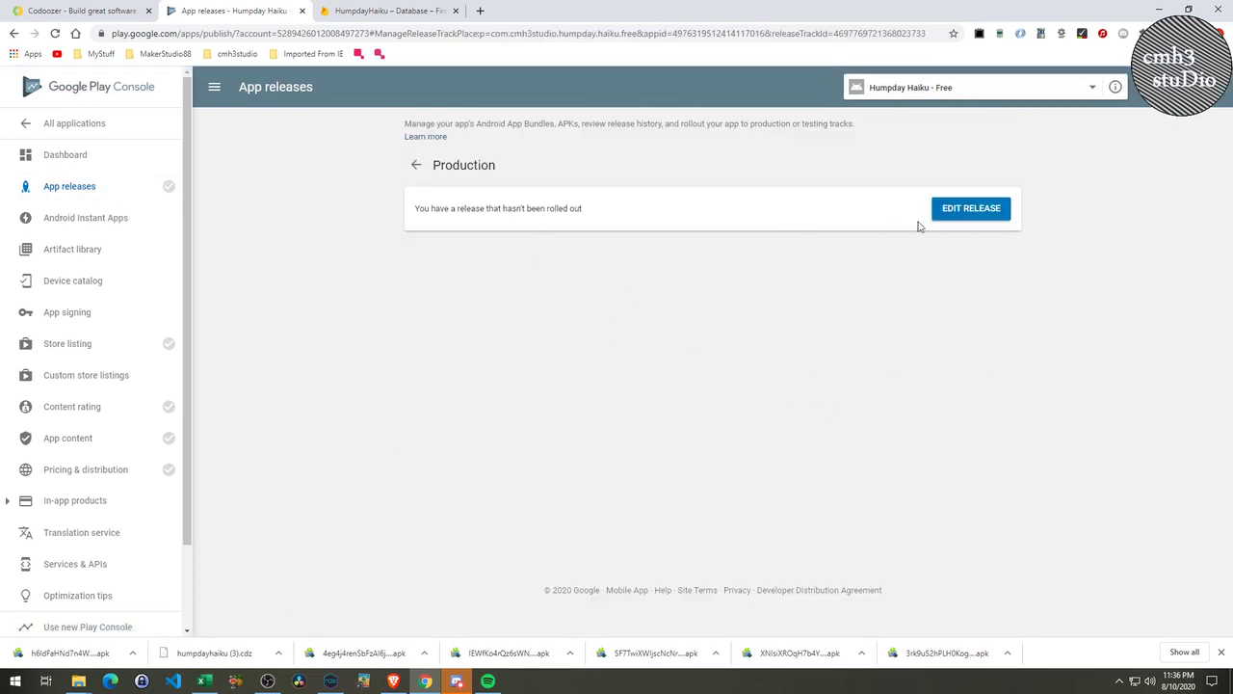
{"action": "left_click", "coordinate": [979, 217]}
{"action": "scroll", "coordinate": [588, 424], "scroll_direction": "down", "scroll_amount": 4}
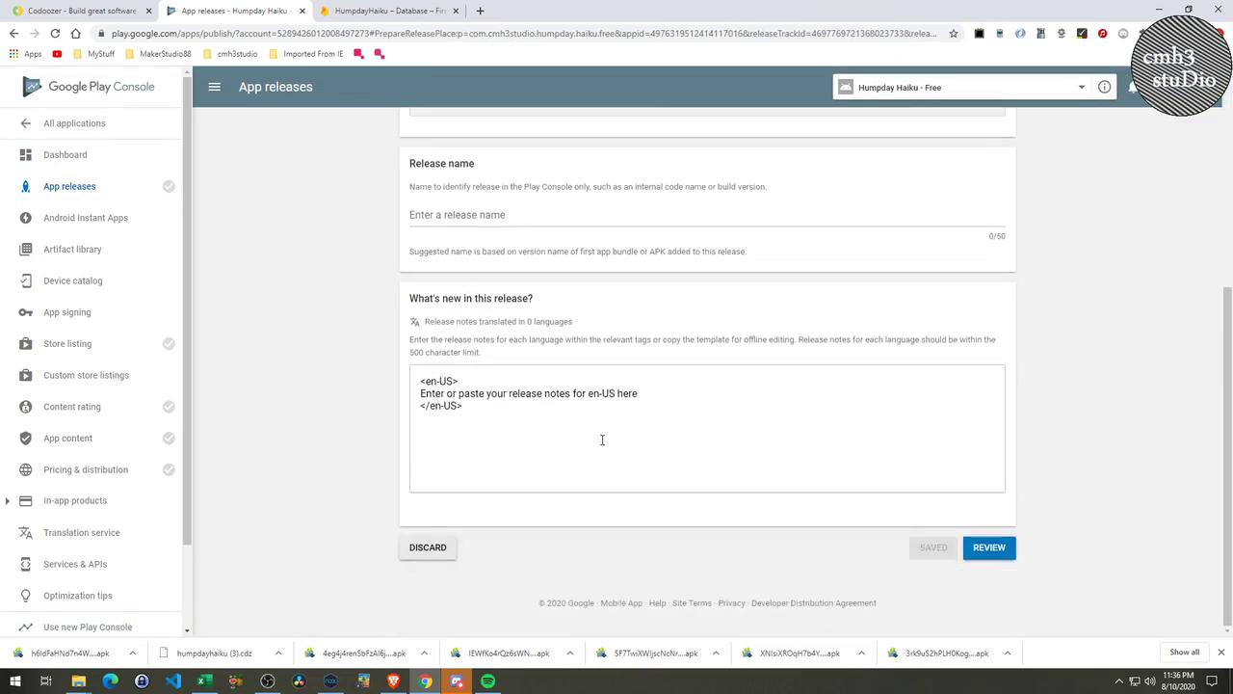
{"action": "left_click", "coordinate": [435, 547]}
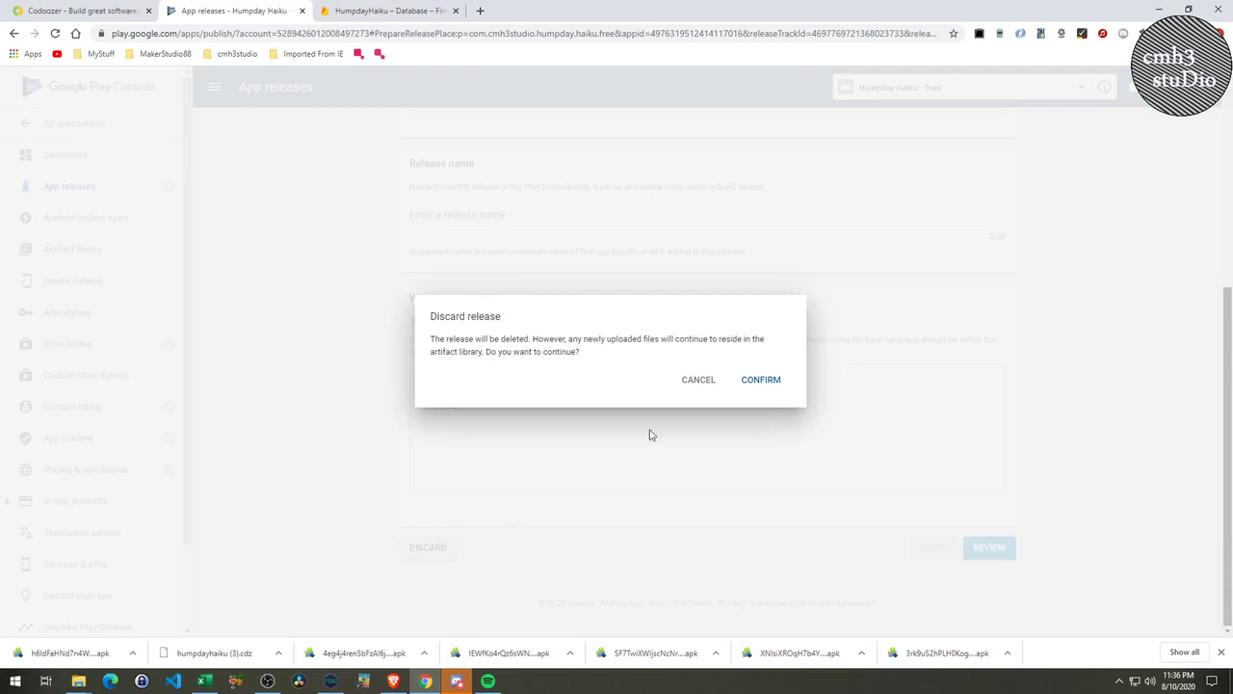
Confirm discarding the pending release, then reopen the now-empty Production track from App releases.
{"action": "left_click", "coordinate": [776, 381]}
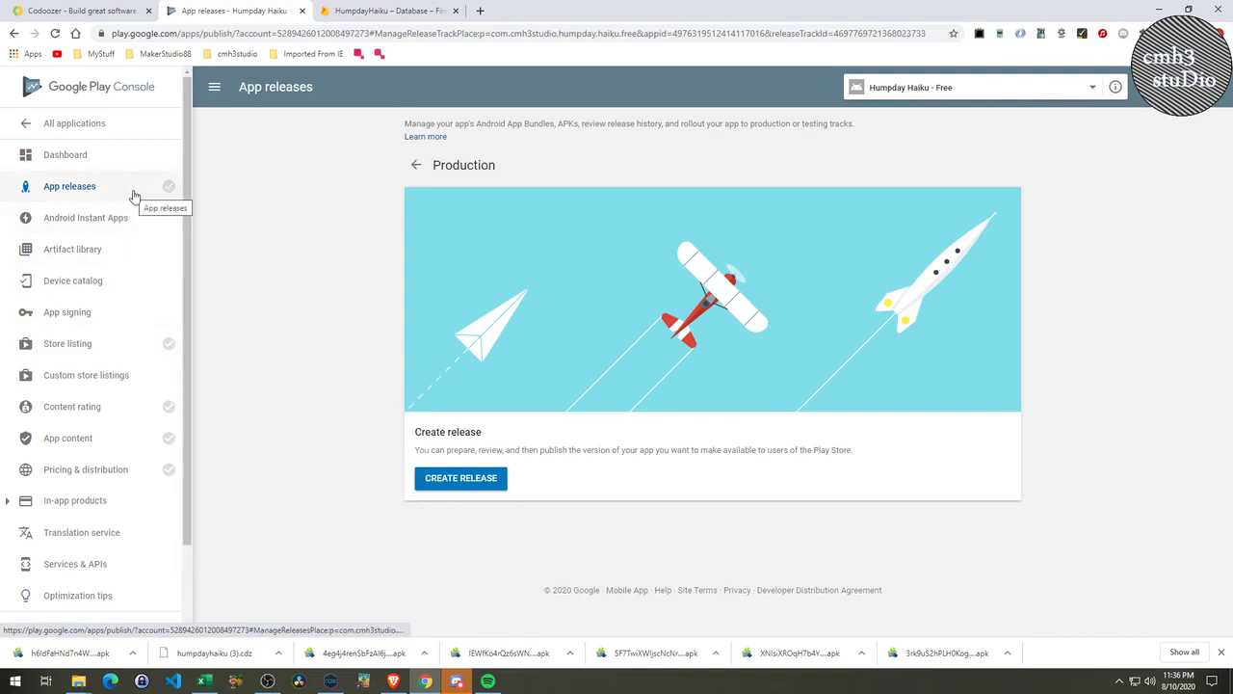
{"action": "left_click", "coordinate": [422, 168]}
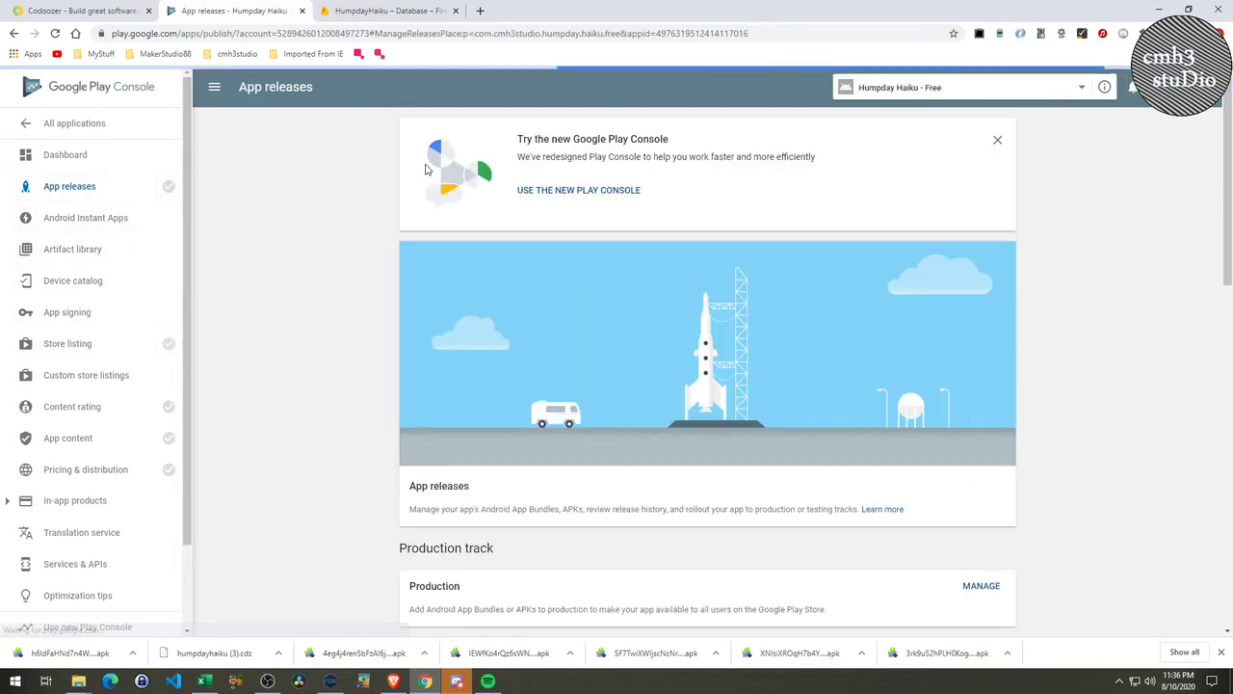
{"action": "scroll", "coordinate": [467, 516], "scroll_direction": "down", "scroll_amount": 2}
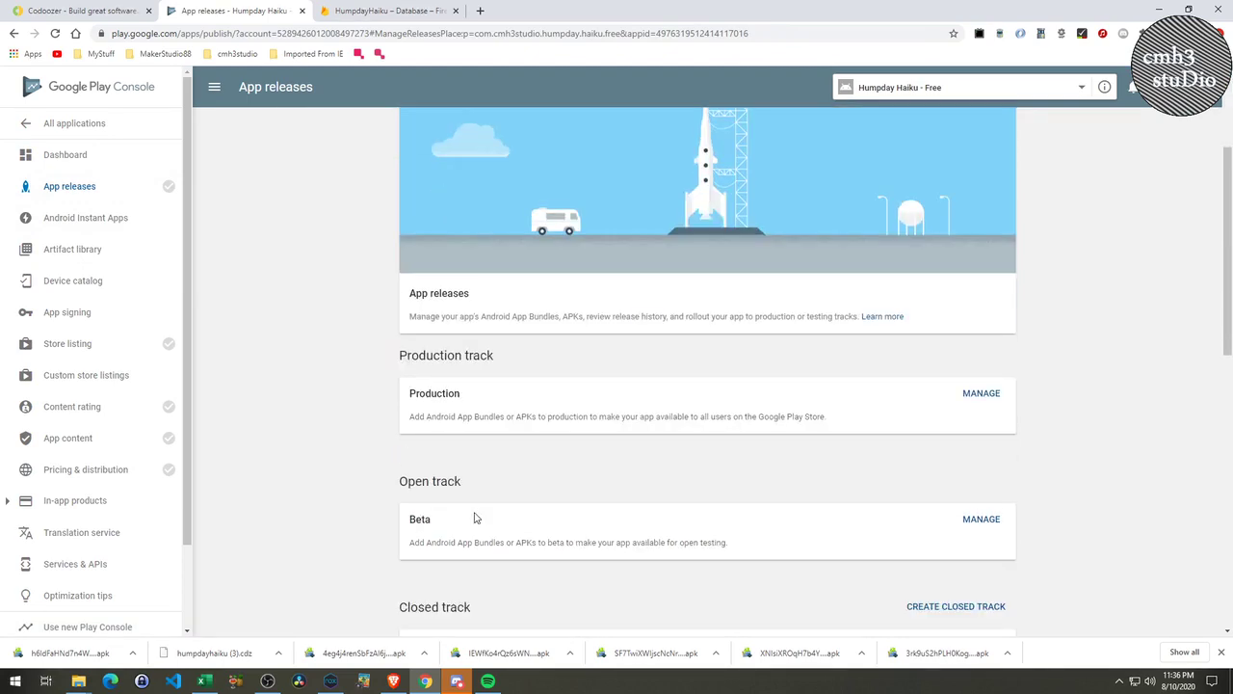
{"action": "scroll", "coordinate": [474, 518], "scroll_direction": "down", "scroll_amount": 7}
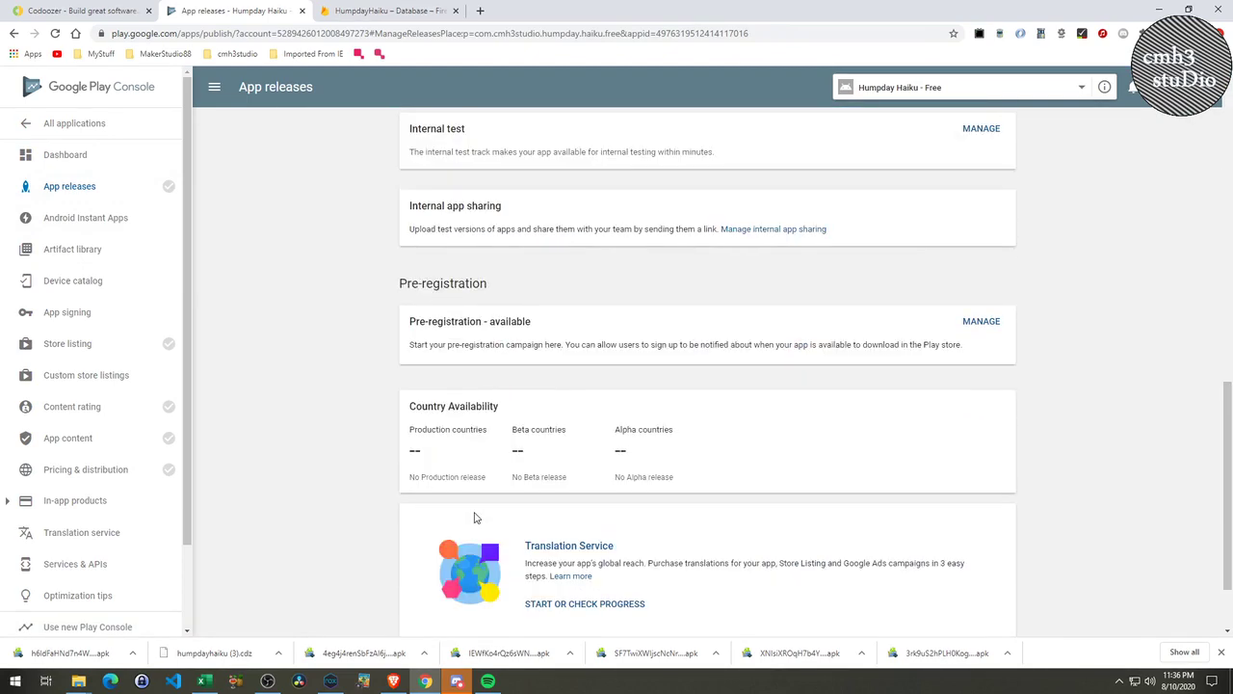
{"action": "scroll", "coordinate": [474, 519], "scroll_direction": "up", "scroll_amount": 8}
{"action": "scroll", "coordinate": [522, 507], "scroll_direction": "down", "scroll_amount": 1}
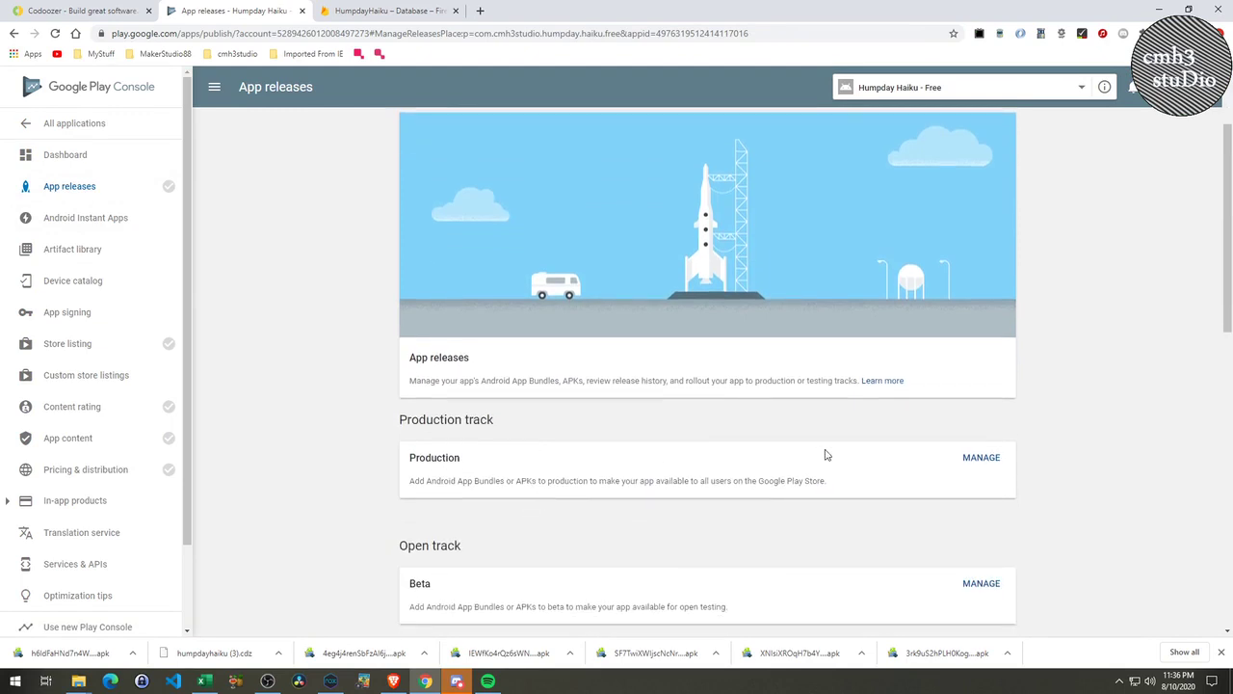
{"action": "left_click", "coordinate": [981, 458]}
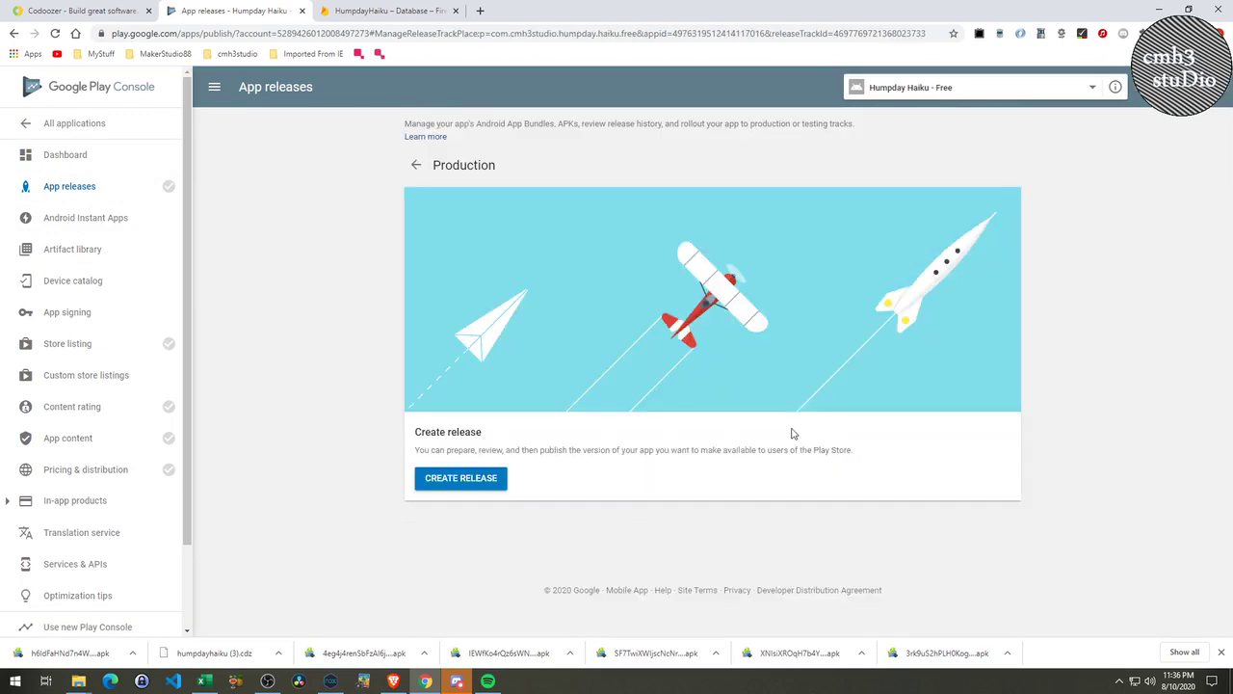
Create a production release with the library APK (version code 1, 9.30 MB), named 1.0.0.
{"action": "left_click", "coordinate": [472, 489]}
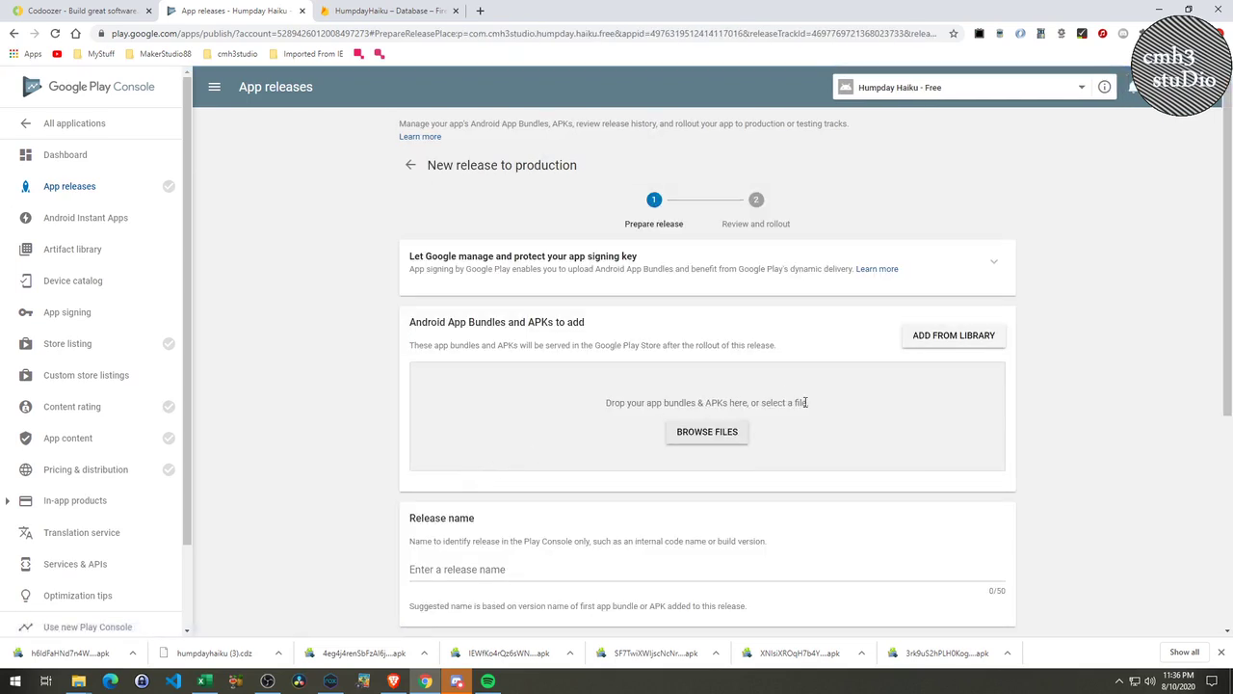
{"action": "left_click", "coordinate": [810, 267]}
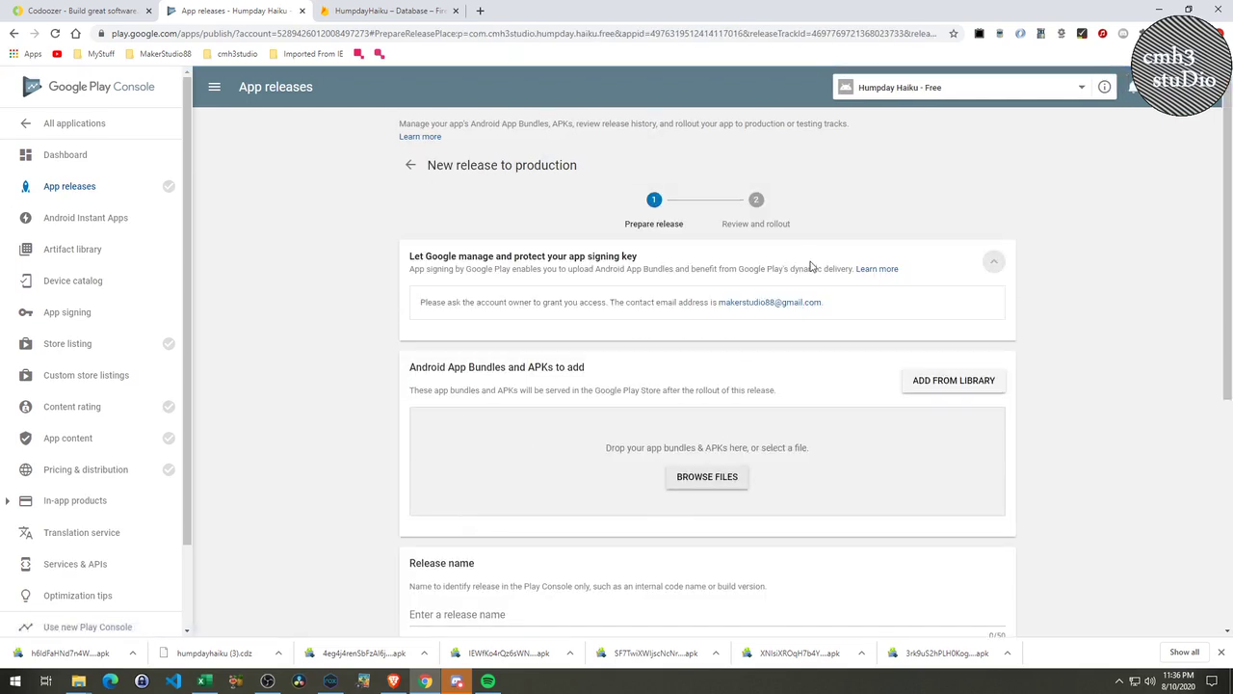
{"action": "left_click", "coordinate": [809, 267]}
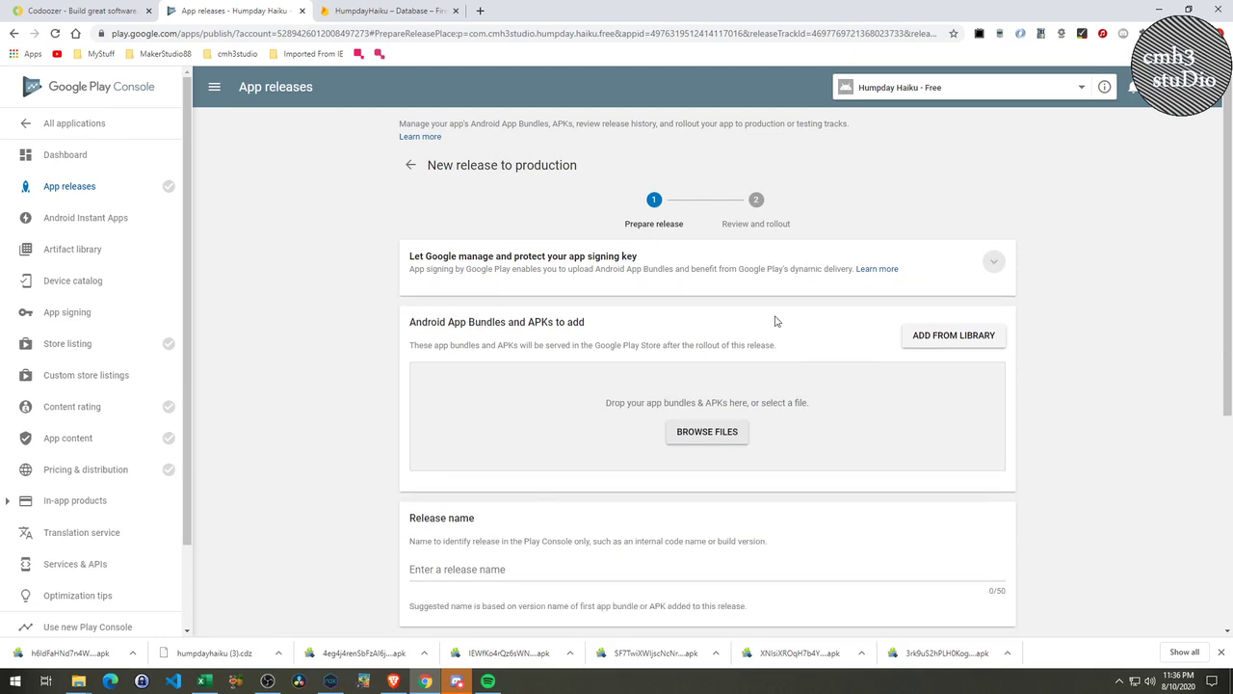
{"action": "left_click", "coordinate": [949, 337]}
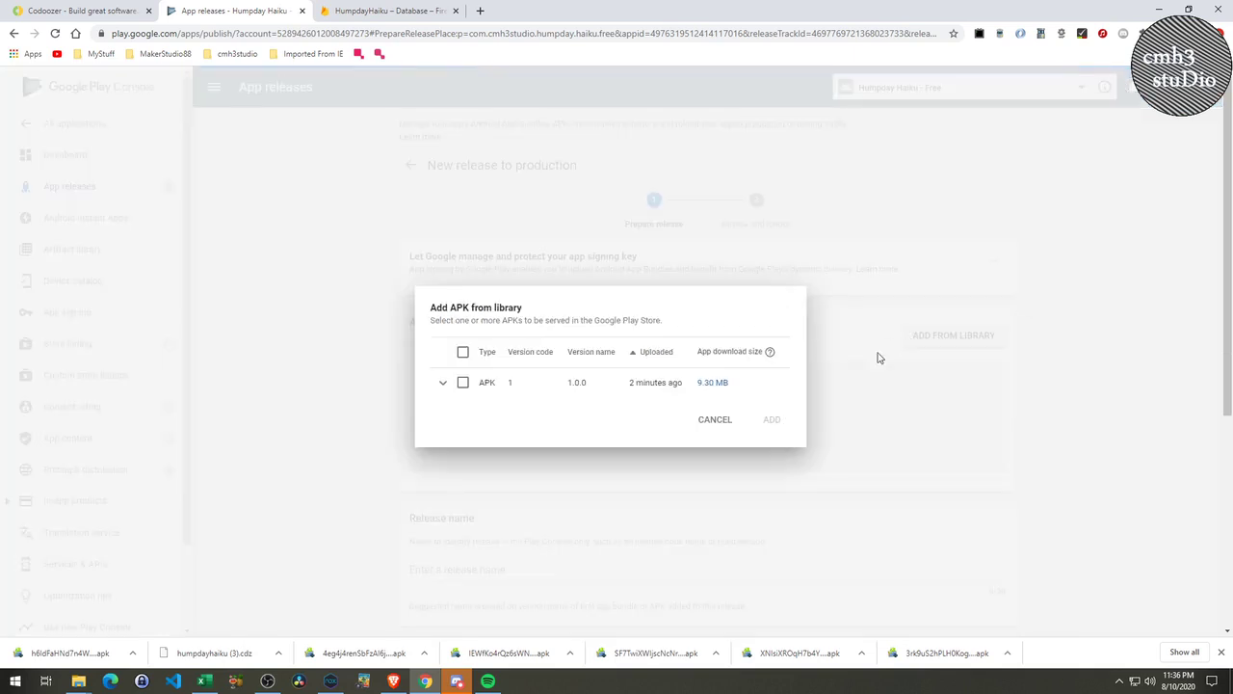
{"action": "left_click", "coordinate": [463, 382]}
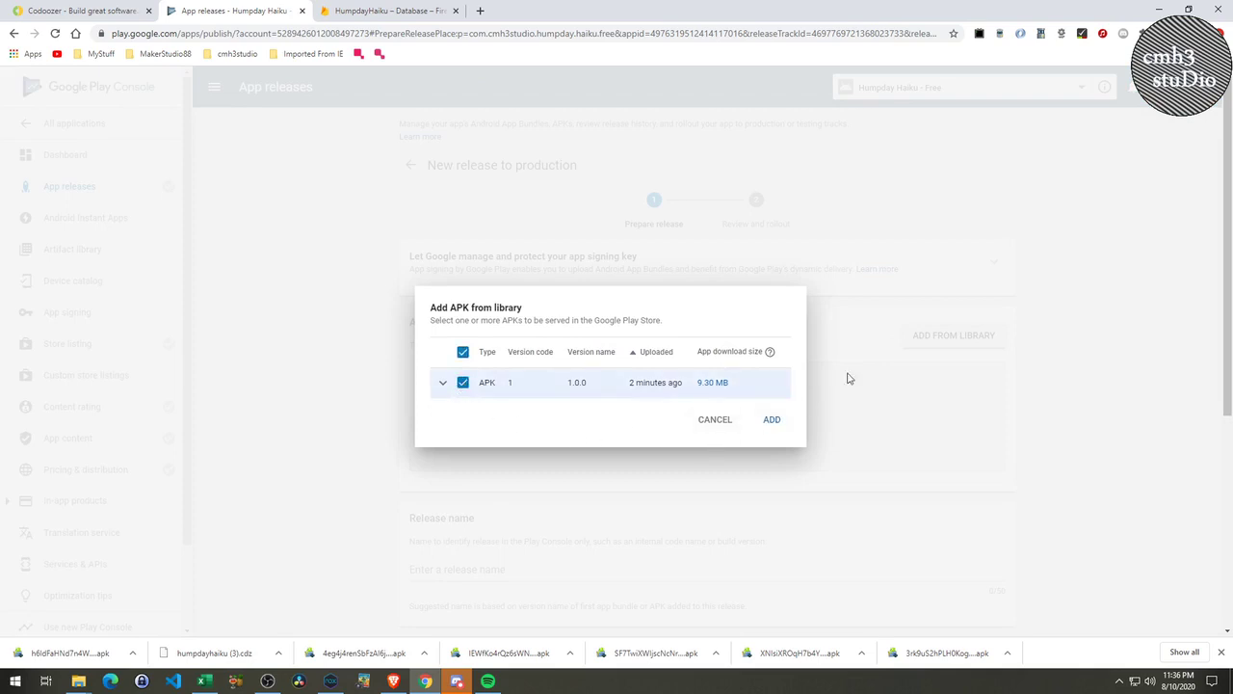
{"action": "left_click", "coordinate": [776, 422]}
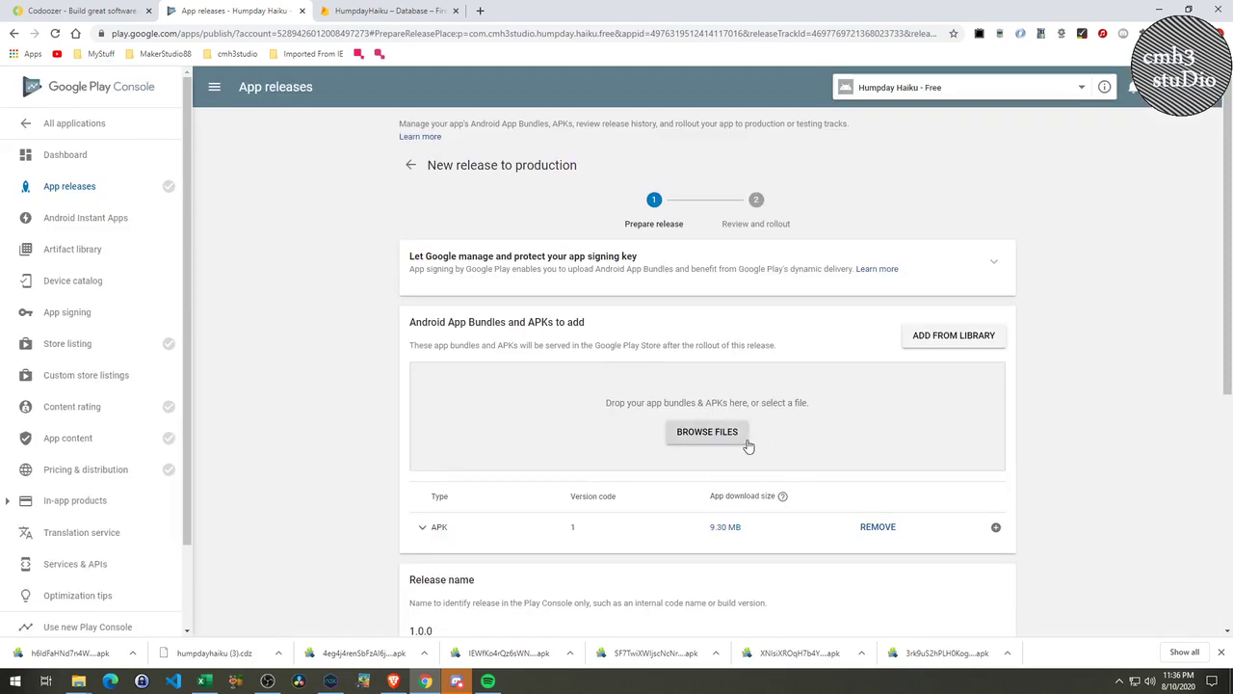
{"action": "scroll", "coordinate": [730, 523], "scroll_direction": "down", "scroll_amount": 2}
{"action": "scroll", "coordinate": [448, 442], "scroll_direction": "down", "scroll_amount": 2}
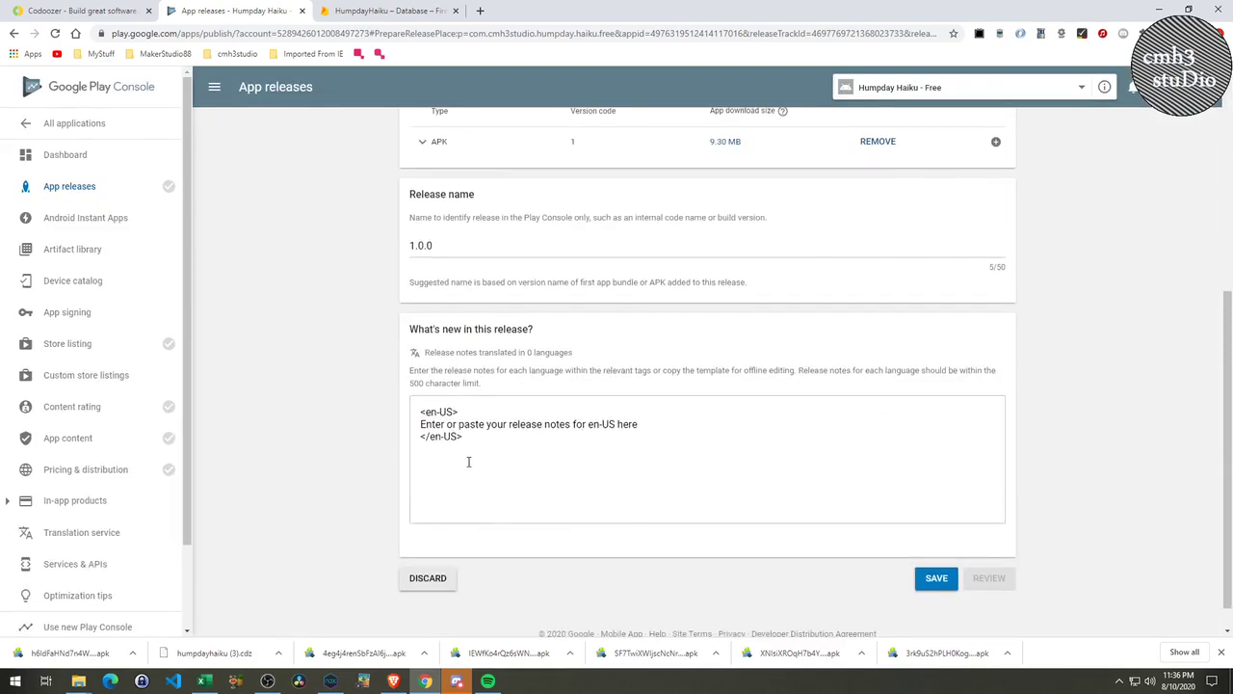
Replace the placeholder release notes with 'Initial Release - Enjoy!', save, and open Store listing.
{"action": "left_click_drag", "start_coordinate": [644, 427], "coordinate": [409, 425]}
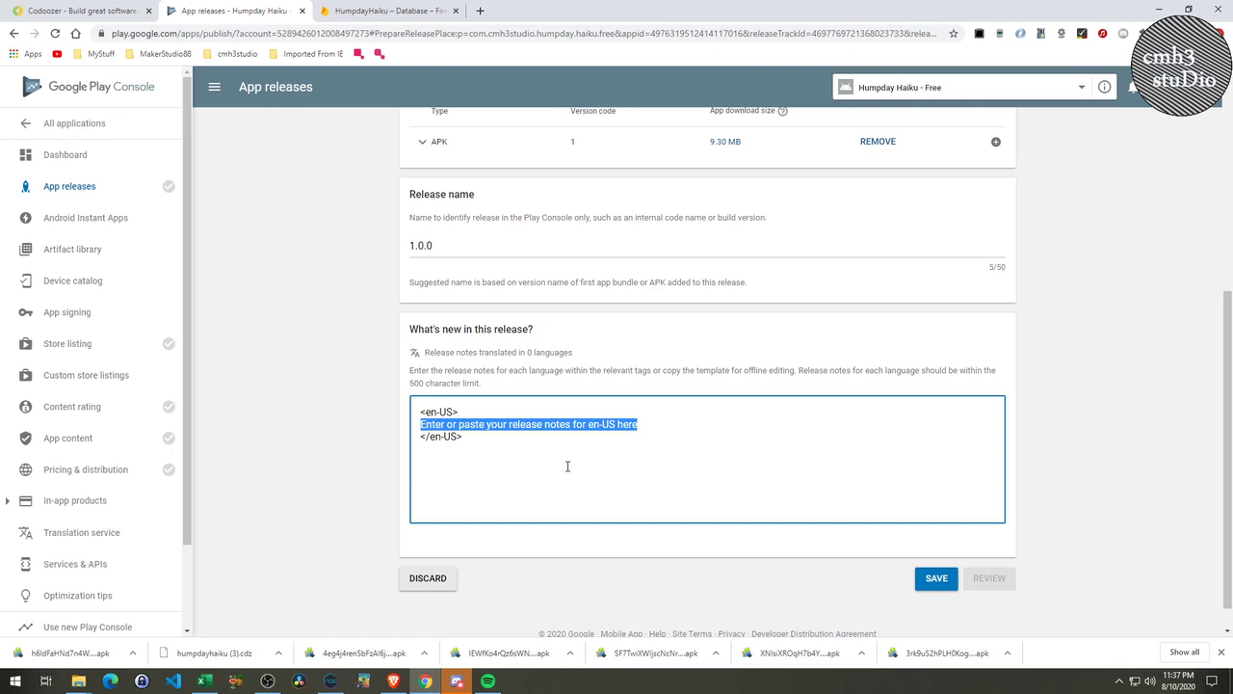
{"action": "type", "text": "In"}
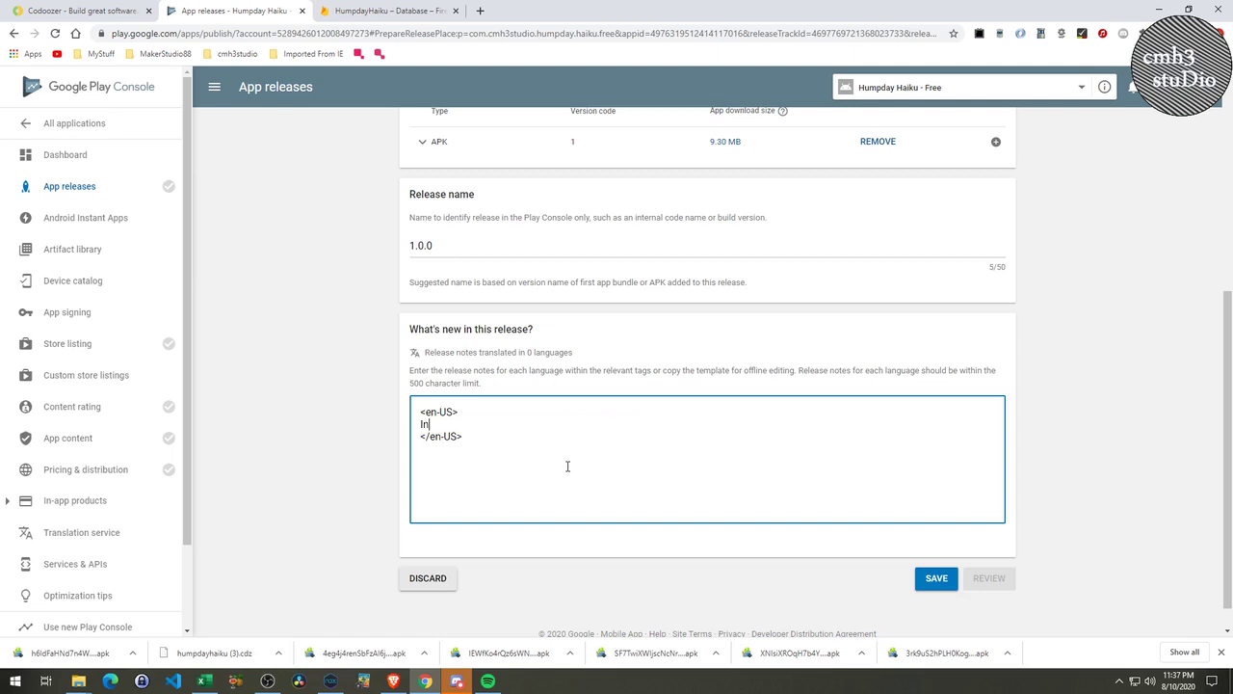
{"action": "type", "text": "itial Release - Enjoy!"}
{"action": "left_click", "coordinate": [935, 578]}
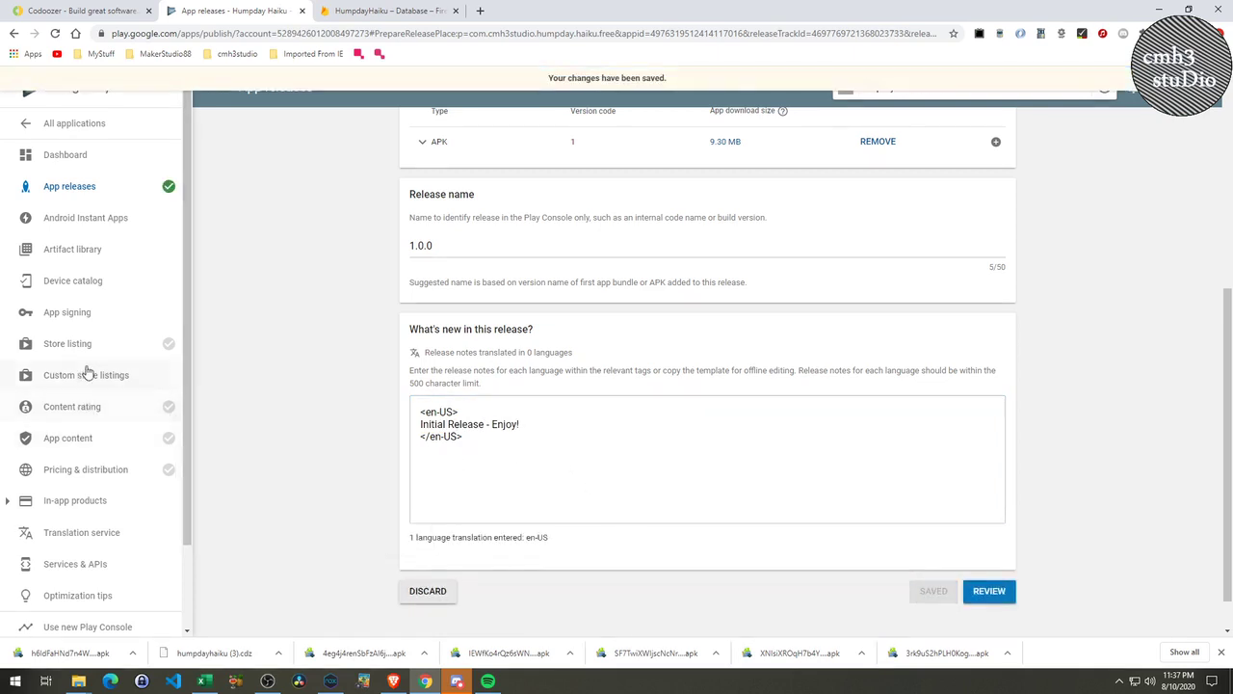
{"action": "left_click", "coordinate": [67, 344]}
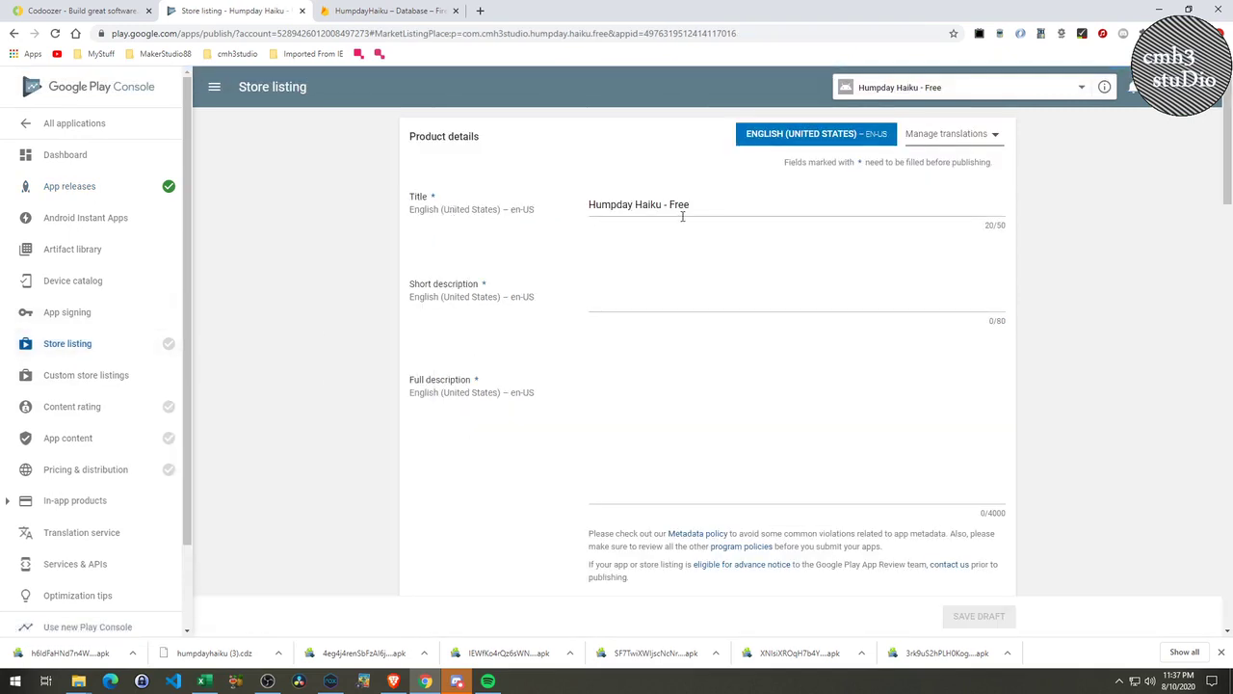
Write the short description saying the app displays Haikus and lets the user submit their own.
{"action": "left_click", "coordinate": [635, 306]}
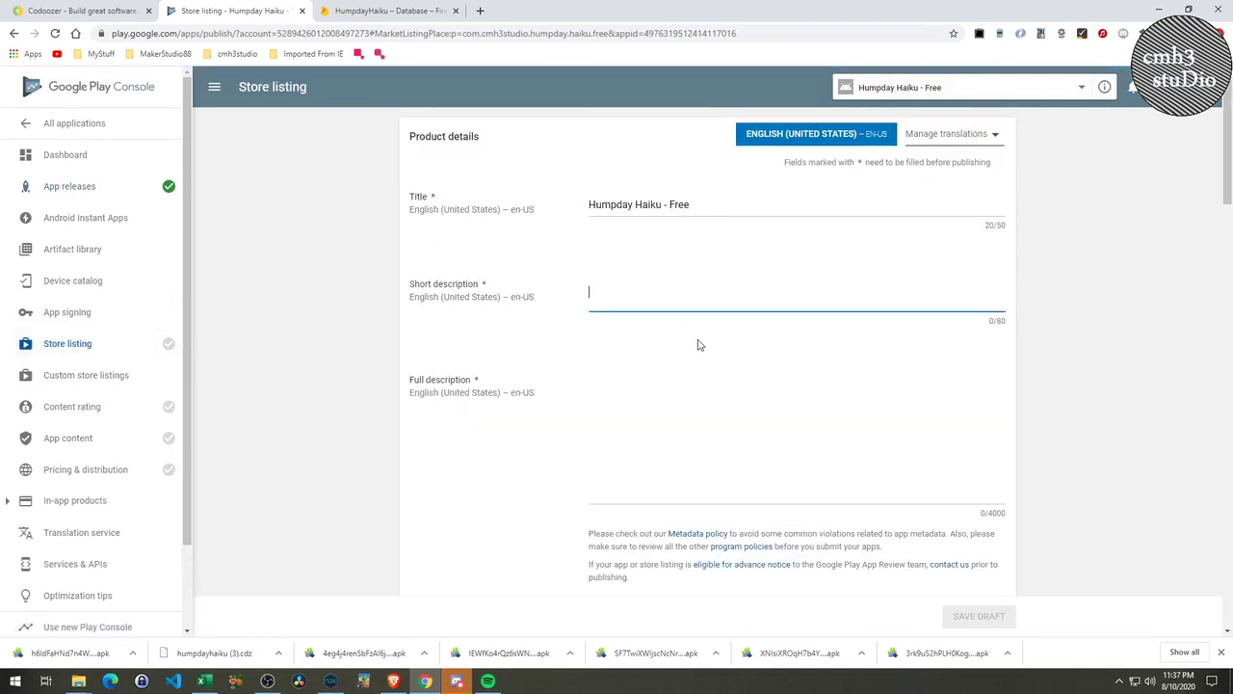
{"action": "type", "text": "This a"}
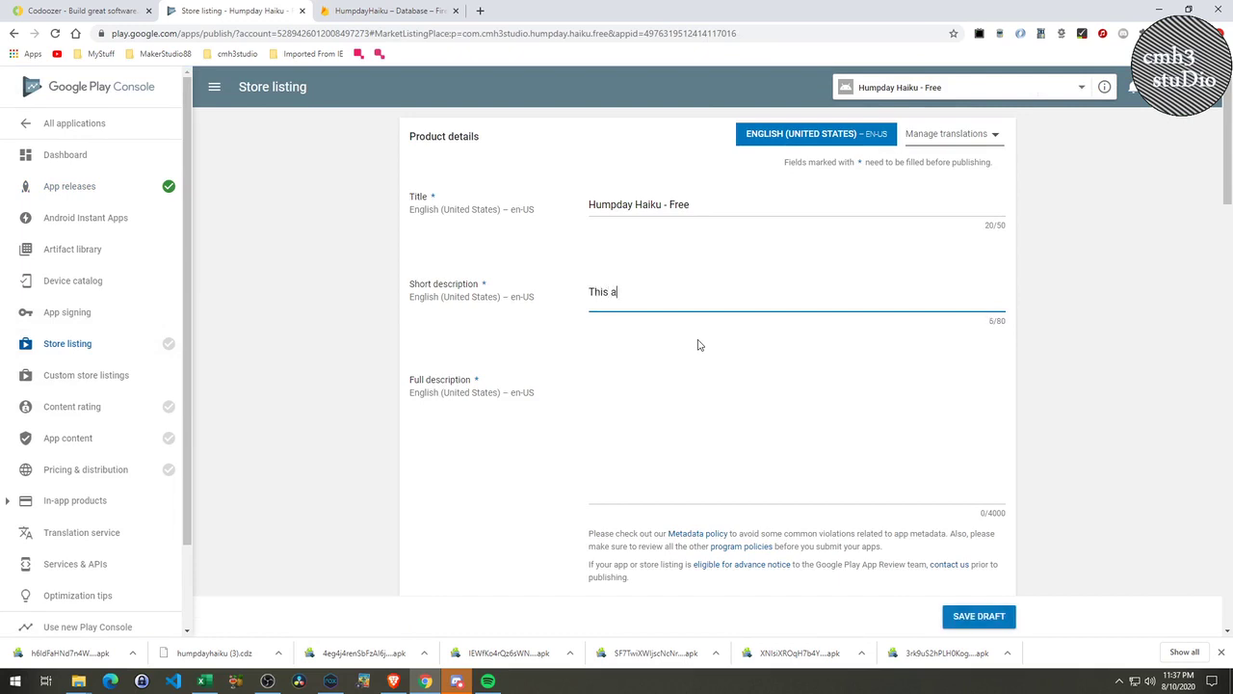
{"action": "type", "text": "pp "}
{"action": "type", "text": "shows yo"}
{"action": "key", "text": "BackSpace"}
{"action": "key", "text": "BackSpace"}
{"action": "key", "text": "BackSpace"}
{"action": "key", "text": "BackSpace"}
{"action": "key", "text": "BackSpace"}
{"action": "type", "text": "allows you"}
{"action": "key", "text": "BackSpace"}
{"action": "key", "text": "BackSpace"}
{"action": "key", "text": "BackSpace"}
{"action": "key", "text": "BackSpace"}
{"action": "key", "text": "BackSpace"}
{"action": "key", "text": "BackSpace"}
{"action": "key", "text": "BackSpace"}
{"action": "key", "text": "BackSpace"}
{"action": "key", "text": "BackSpace"}
{"action": "key", "text": "BackSpace"}
{"action": "type", "text": "display Haikus"}
{"action": "type", "text": "and"}
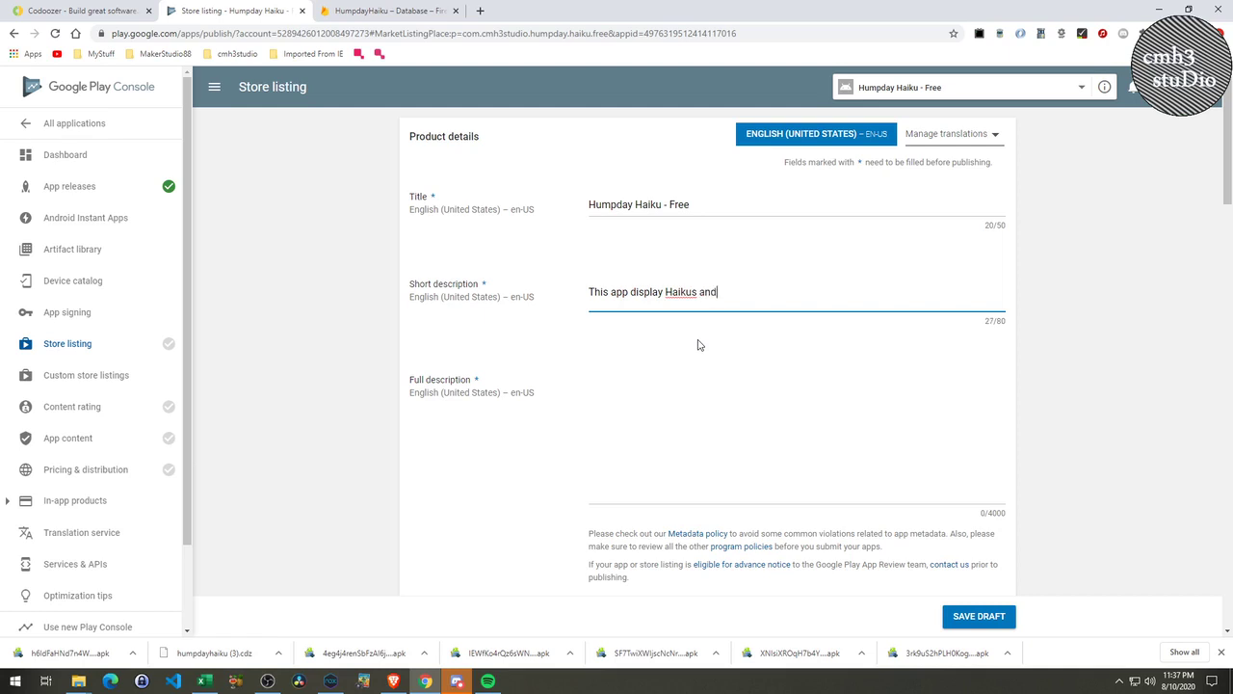
{"action": "type", "text": " allows the user to submit their "}
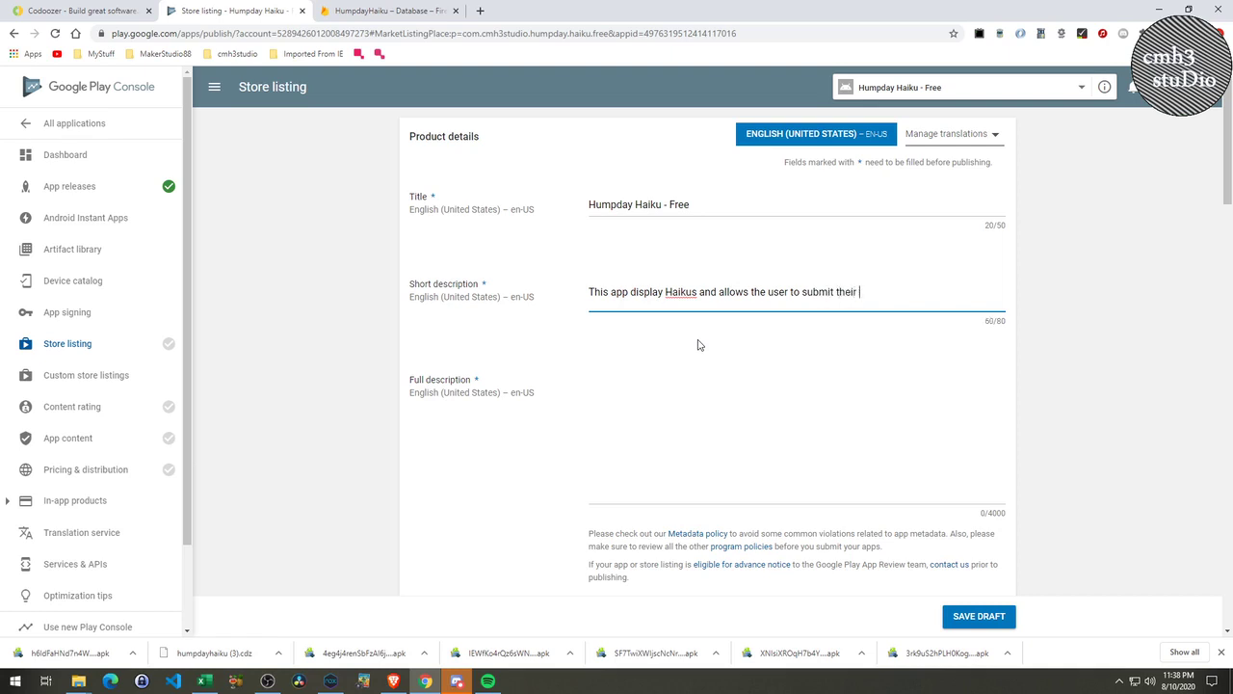
{"action": "type", "text": "own."}
{"action": "left_click", "coordinate": [481, 10]}
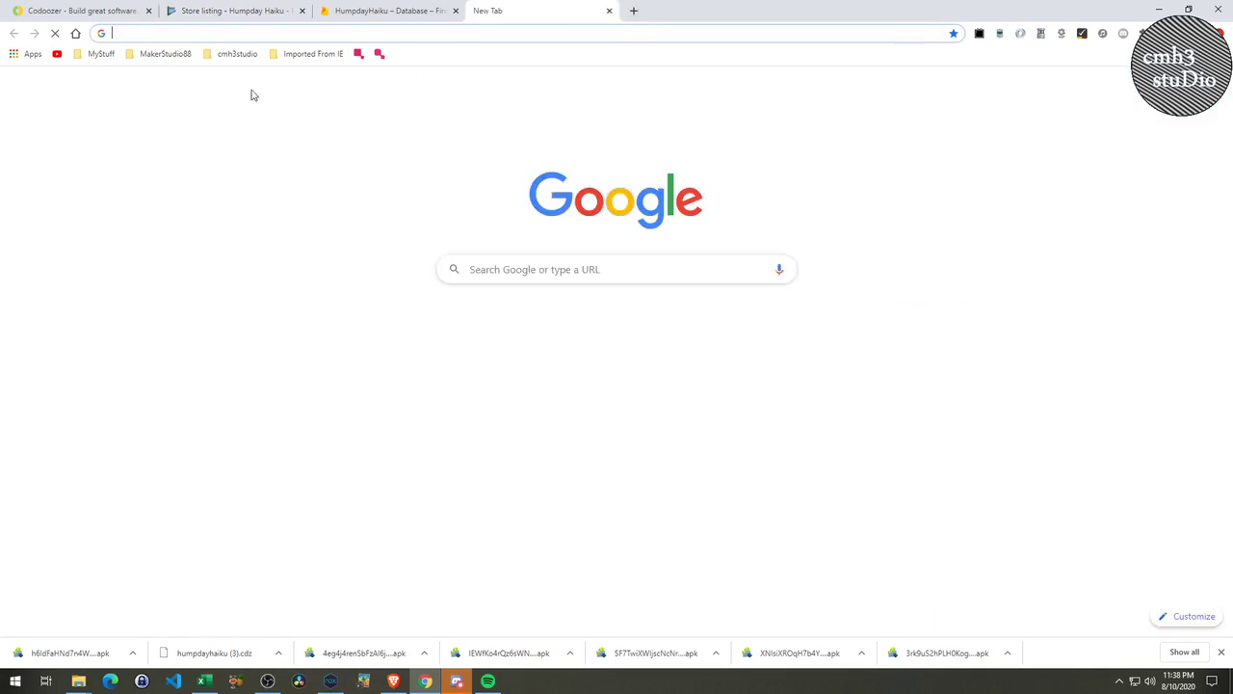
From the HTML Special Character Codes bookmark, copy a smiling face emoji from the Smileys set.
{"action": "left_click", "coordinate": [237, 53]}
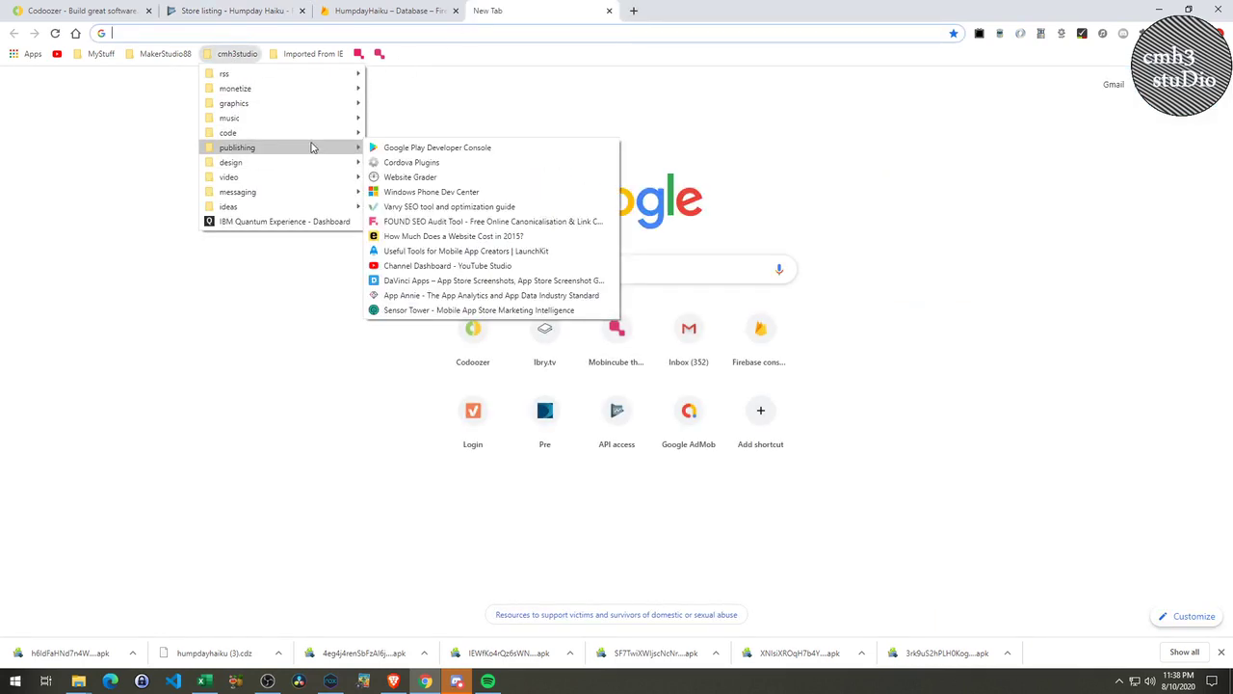
{"action": "mouse_move", "coordinate": [323, 168]}
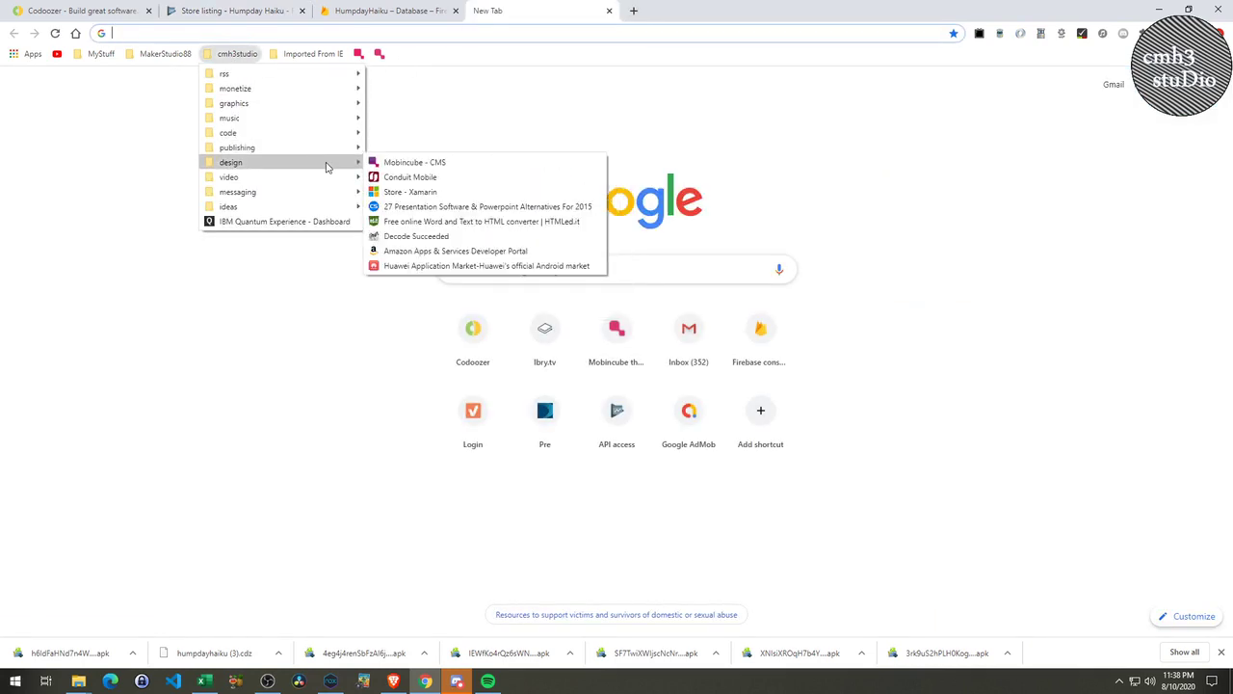
{"action": "mouse_move", "coordinate": [343, 104]}
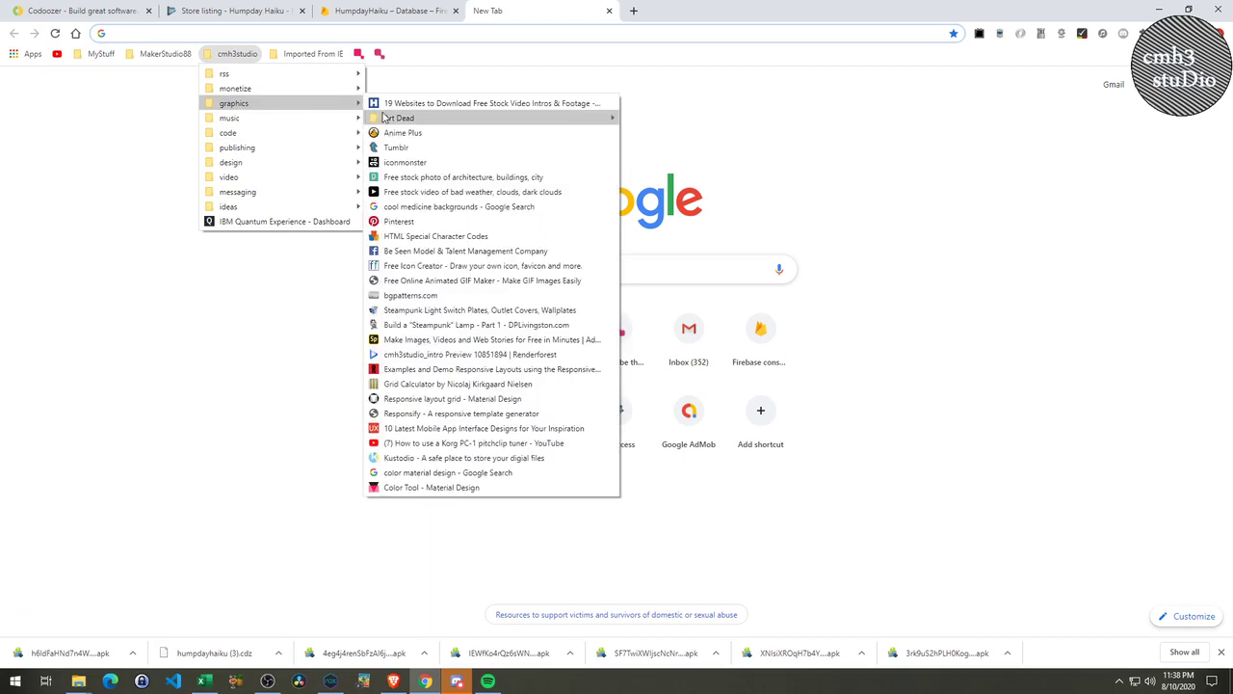
{"action": "left_click", "coordinate": [429, 236]}
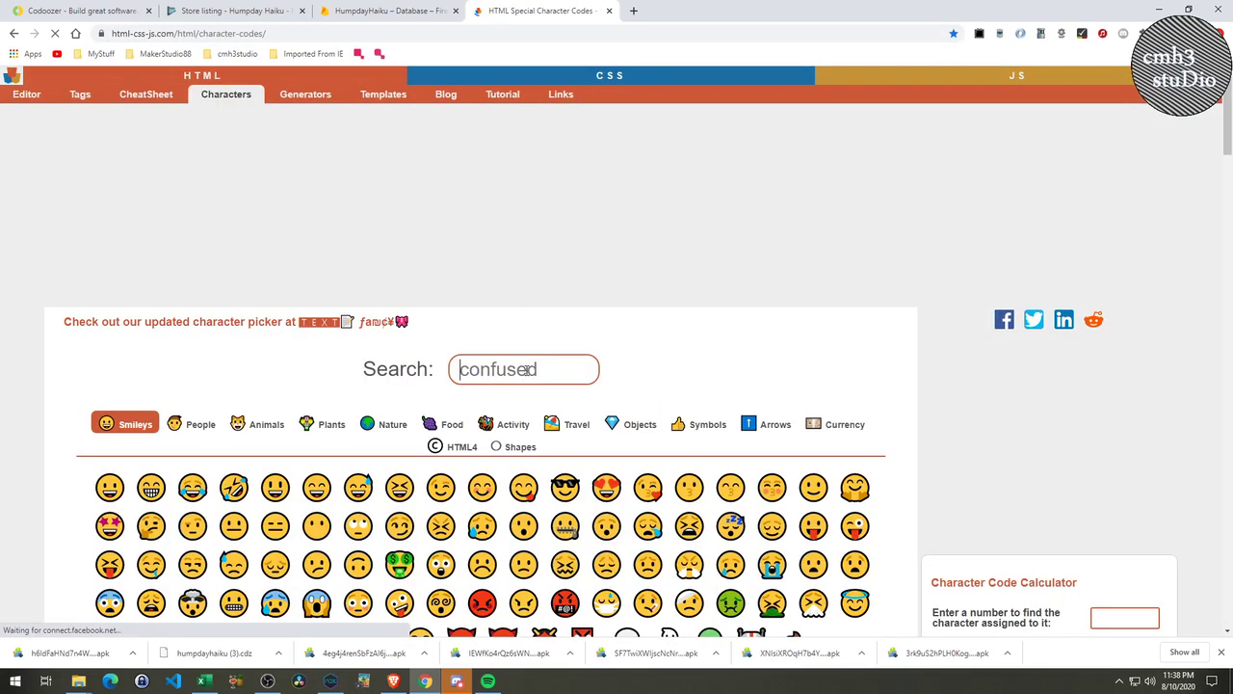
{"action": "type", "text": "f"}
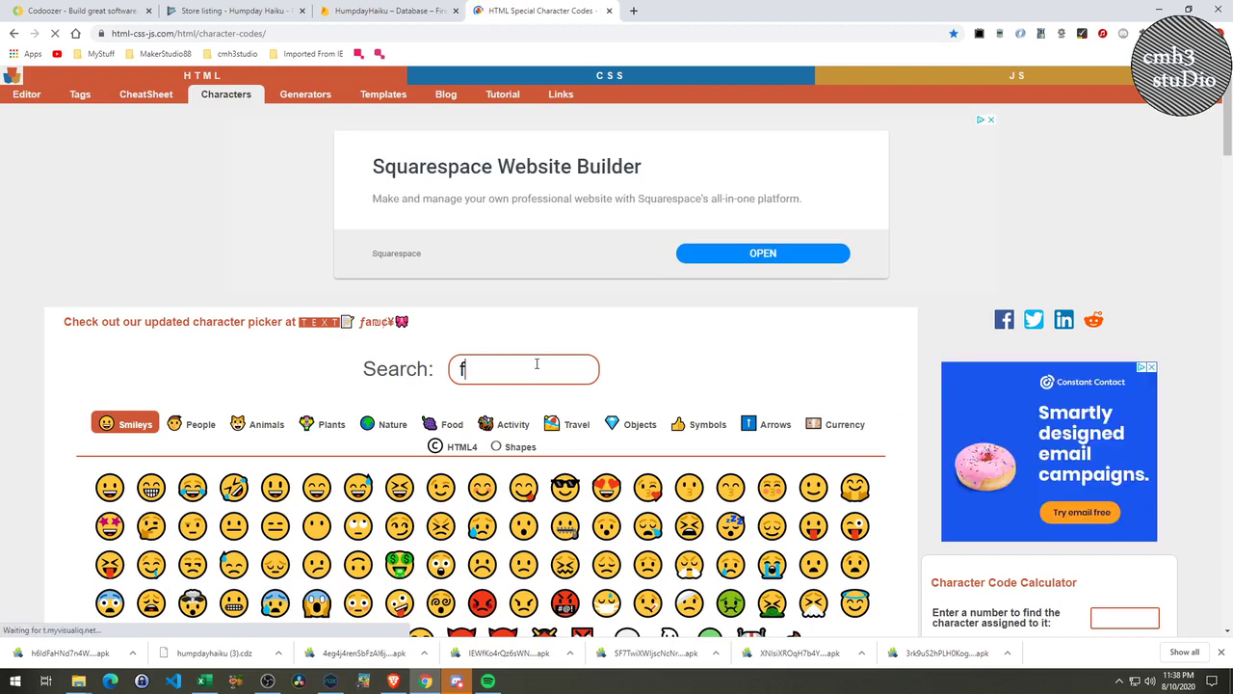
{"action": "type", "text": "un"}
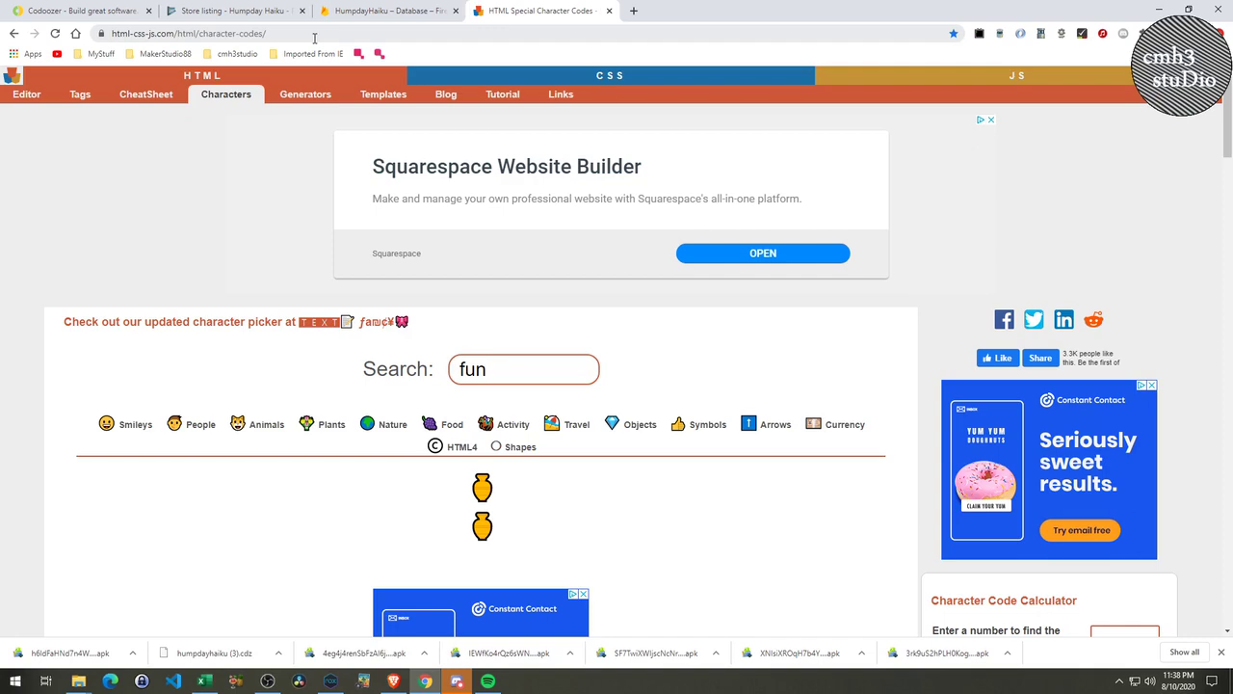
{"action": "scroll", "coordinate": [497, 462], "scroll_direction": "down", "scroll_amount": 2}
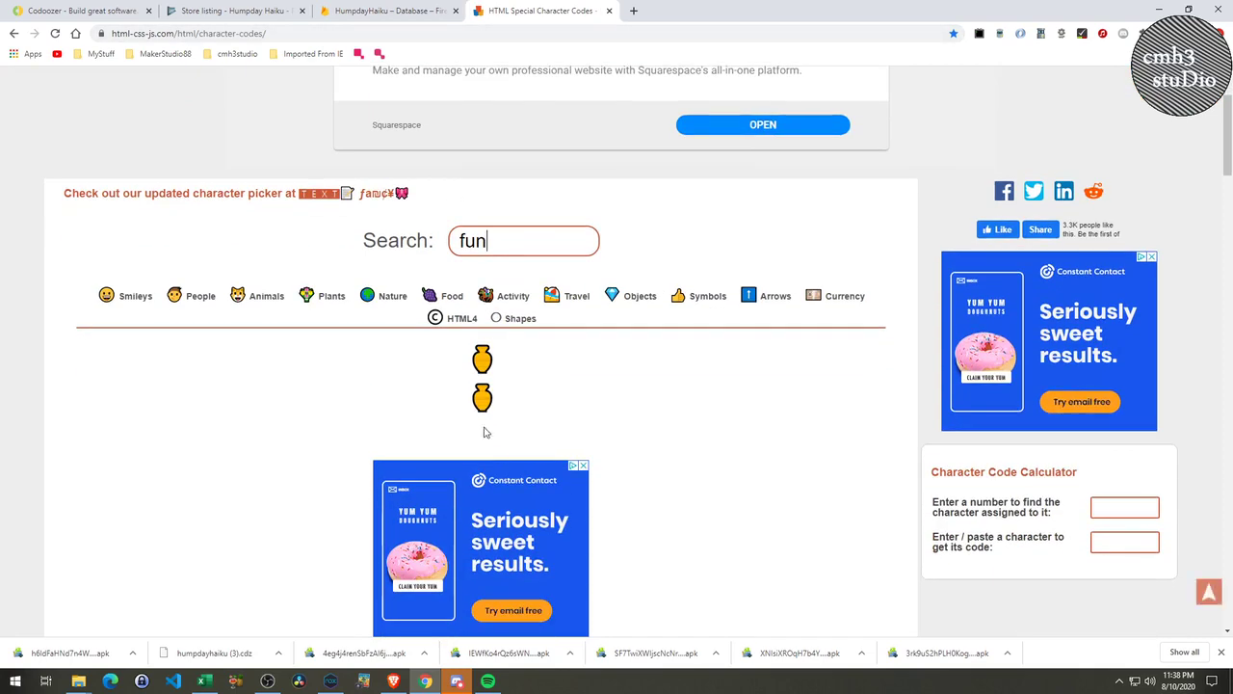
{"action": "left_click", "coordinate": [103, 299]}
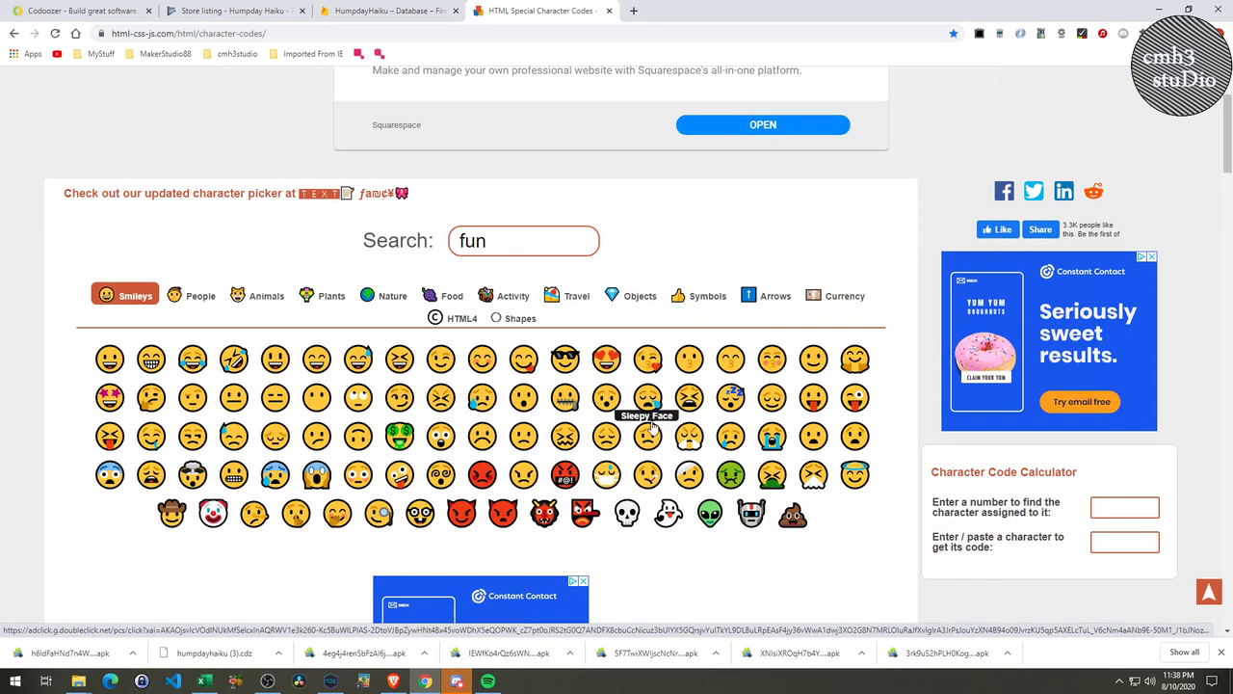
{"action": "left_click", "coordinate": [482, 358]}
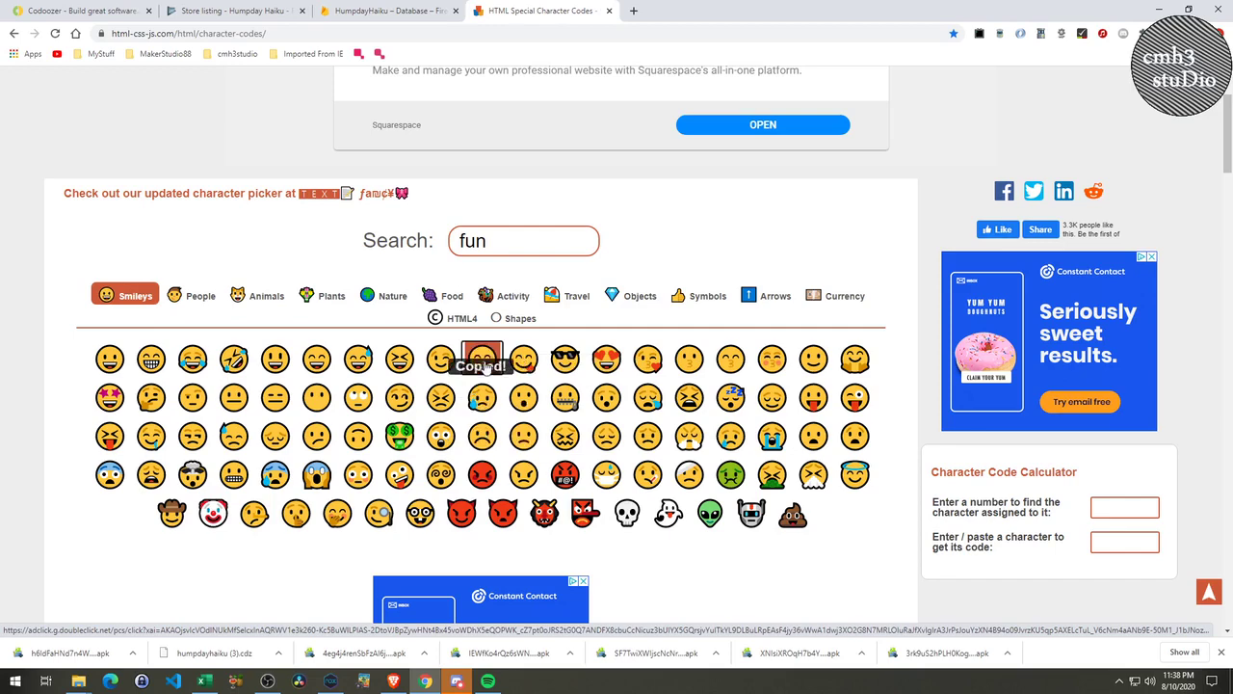
Add the smiling emoji after the short description and a Nerd Face emoji at its start.
{"action": "left_click", "coordinate": [231, 10]}
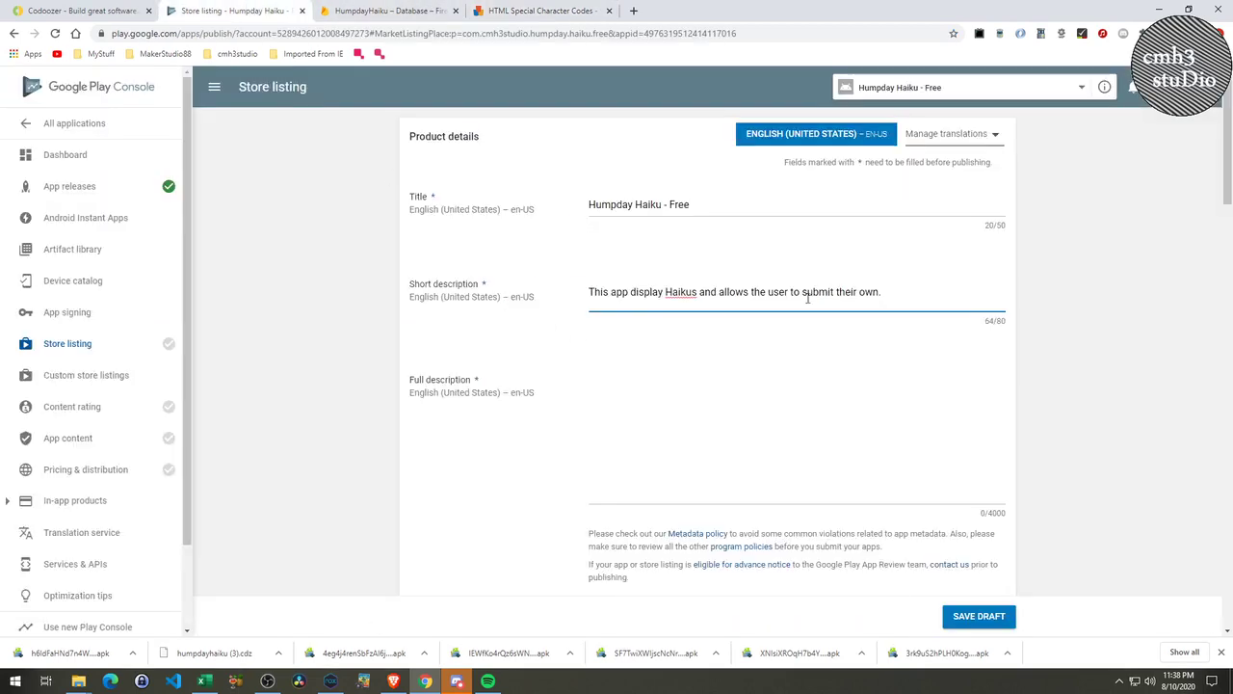
{"action": "type", "text": "😋"}
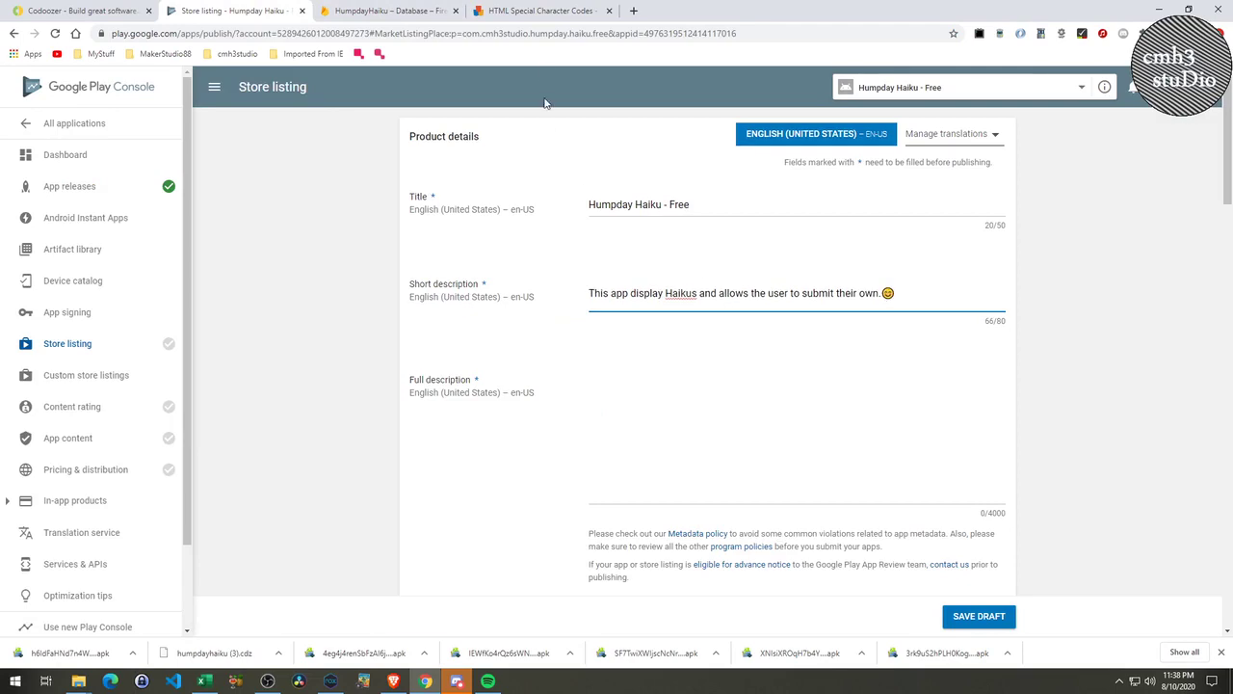
{"action": "left_click", "coordinate": [544, 9]}
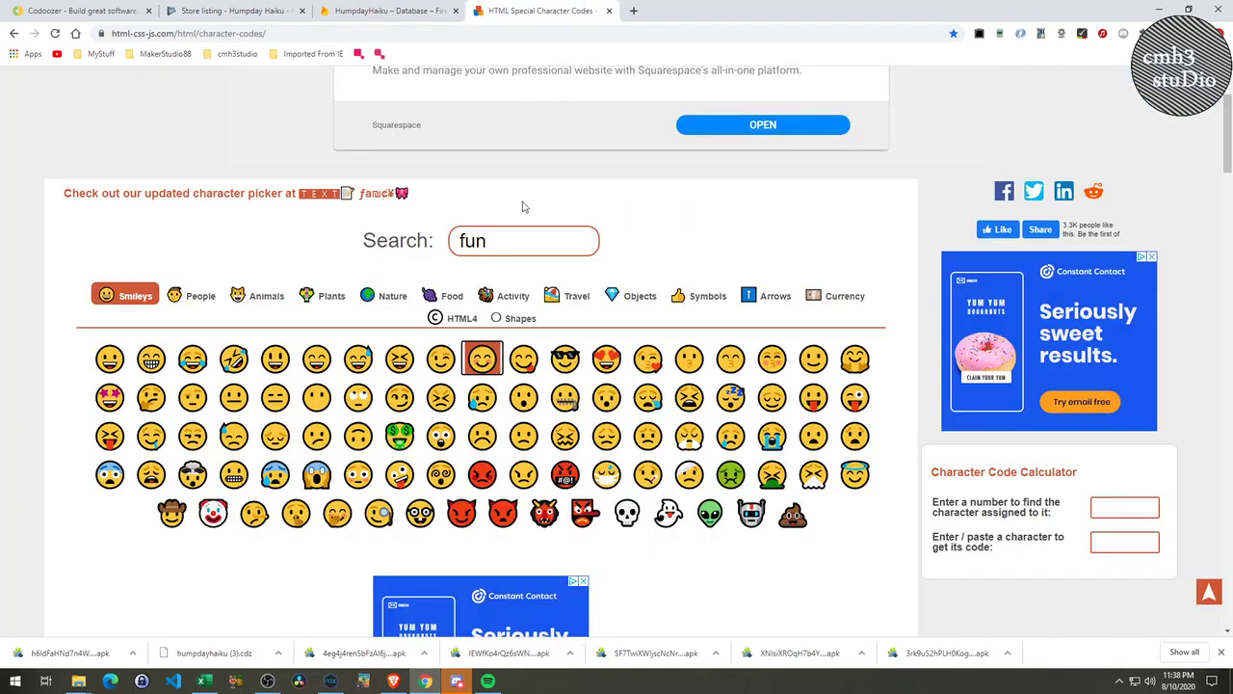
{"action": "left_click", "coordinate": [420, 513]}
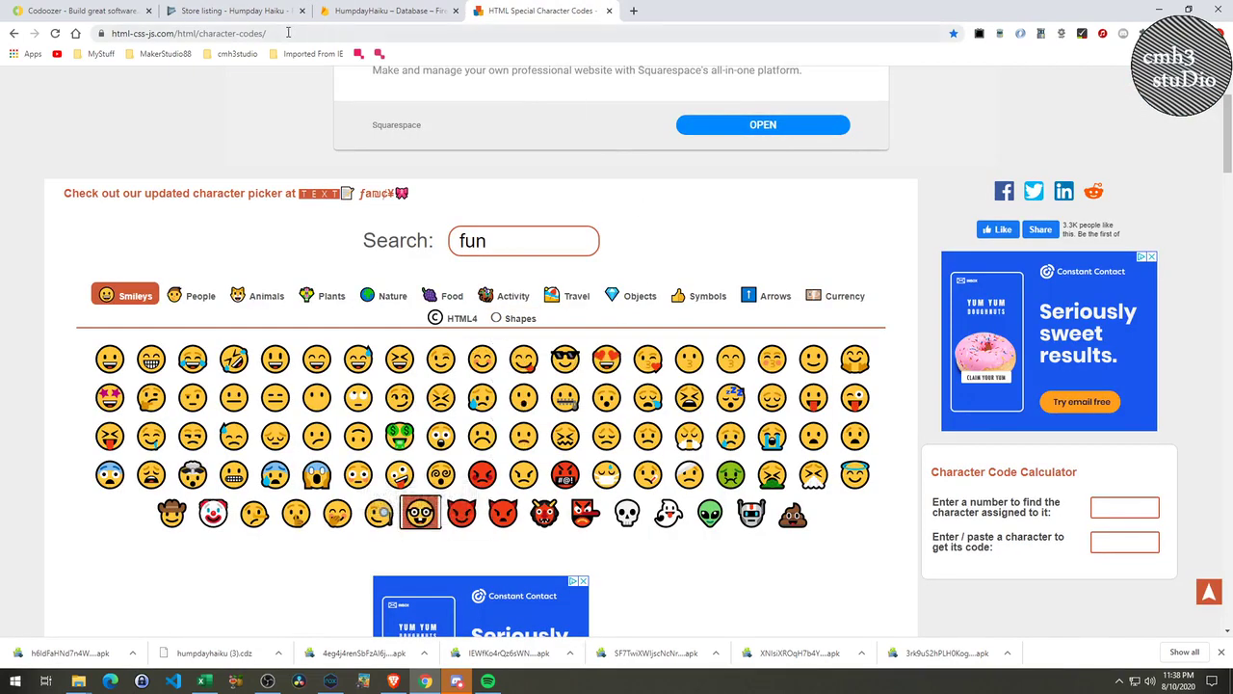
{"action": "left_click", "coordinate": [231, 10]}
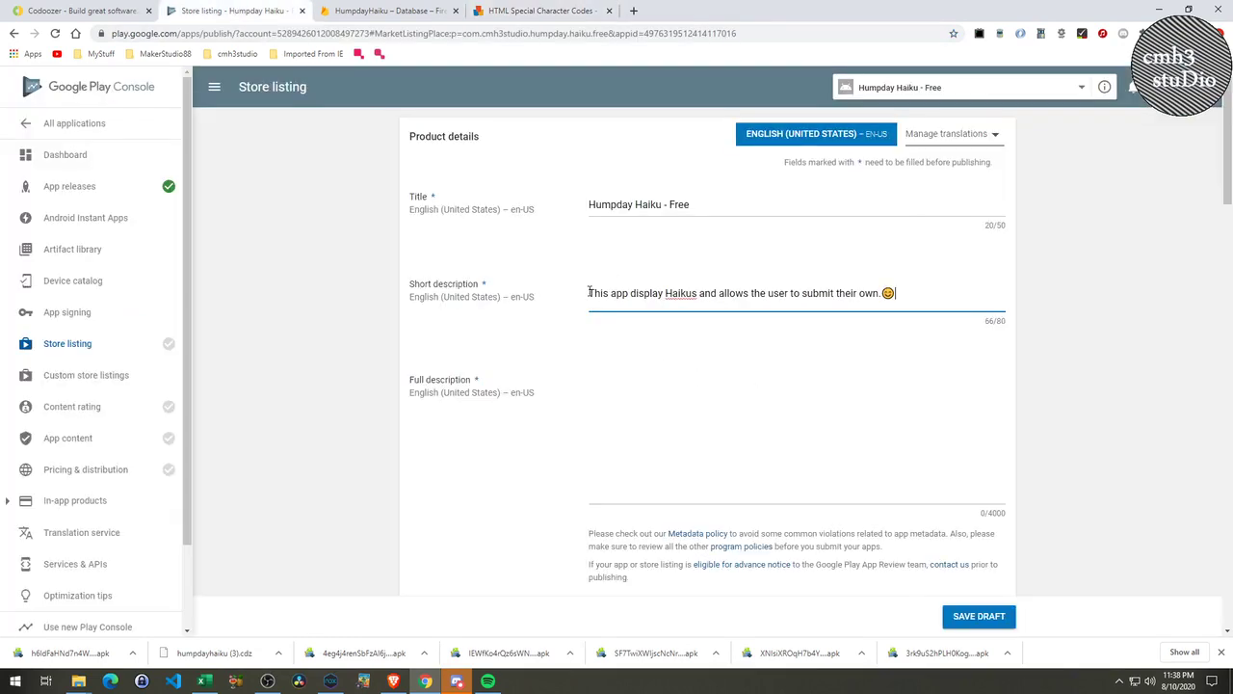
{"action": "type", "text": "🤓"}
{"action": "left_click", "coordinate": [616, 495]}
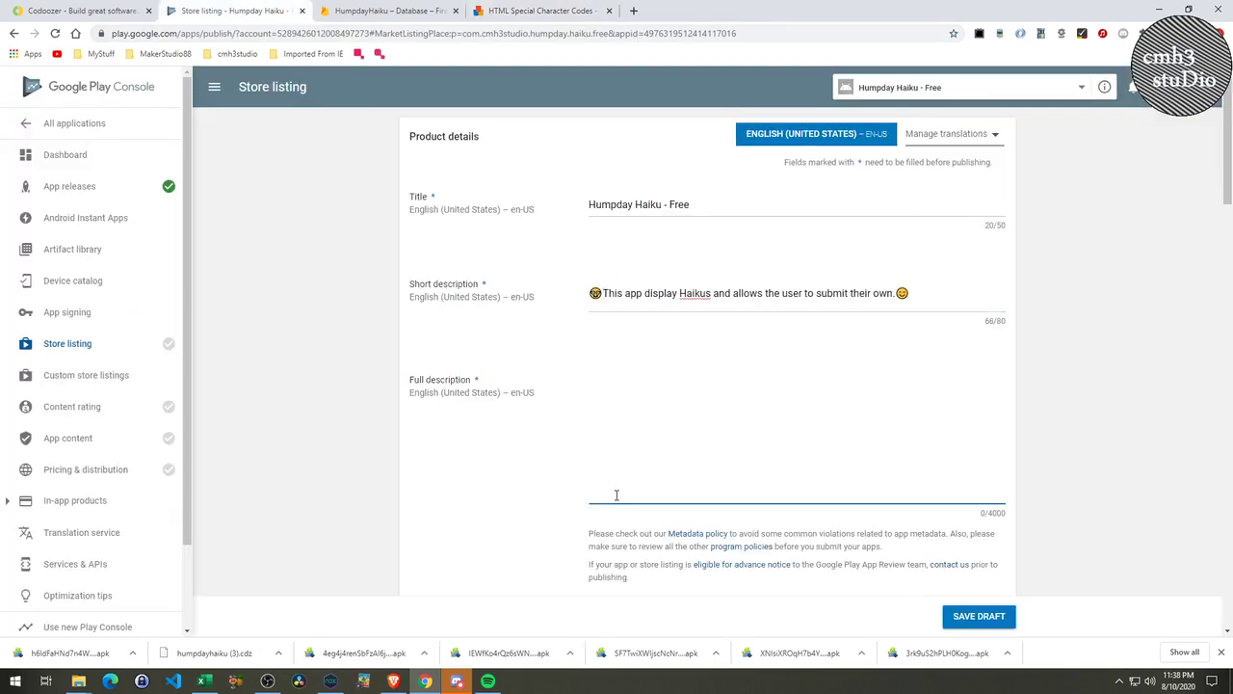
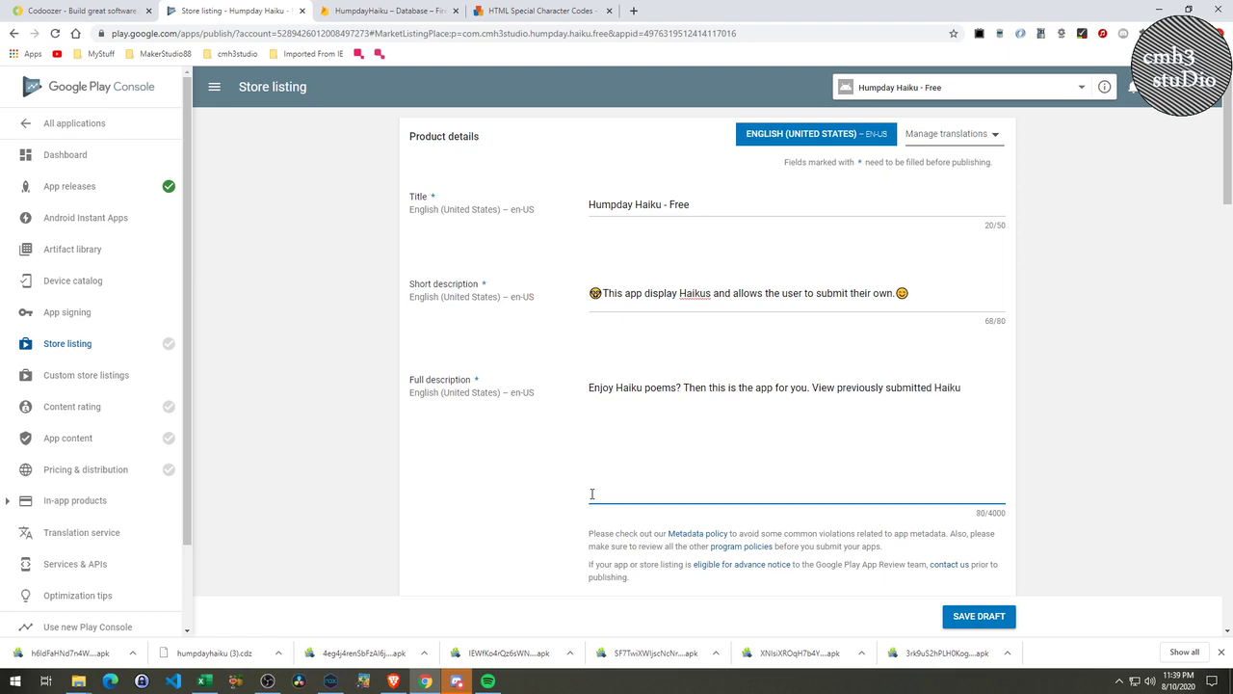
Remove the trailing extra words and end the full description with 'submit your own Haiku.'.
{"action": "type", "text": "s "}
{"action": "type", "text": "from othe"}
{"action": "key", "text": "BackSpace"}
{"action": "key", "text": "BackSpace"}
{"action": "key", "text": "BackSpace"}
{"action": "key", "text": "BackSpace"}
{"action": "key", "text": "BackSpace"}
{"action": "key", "text": "BackSpace"}
{"action": "key", "text": "BackSpace"}
{"action": "key", "text": "BackSpace"}
{"action": "key", "text": "BackSpace"}
{"action": "key", "text": "BackSpace"}
{"action": "key", "text": "BackSpace"}
{"action": "type", "text": "bmit your own Haiku."}
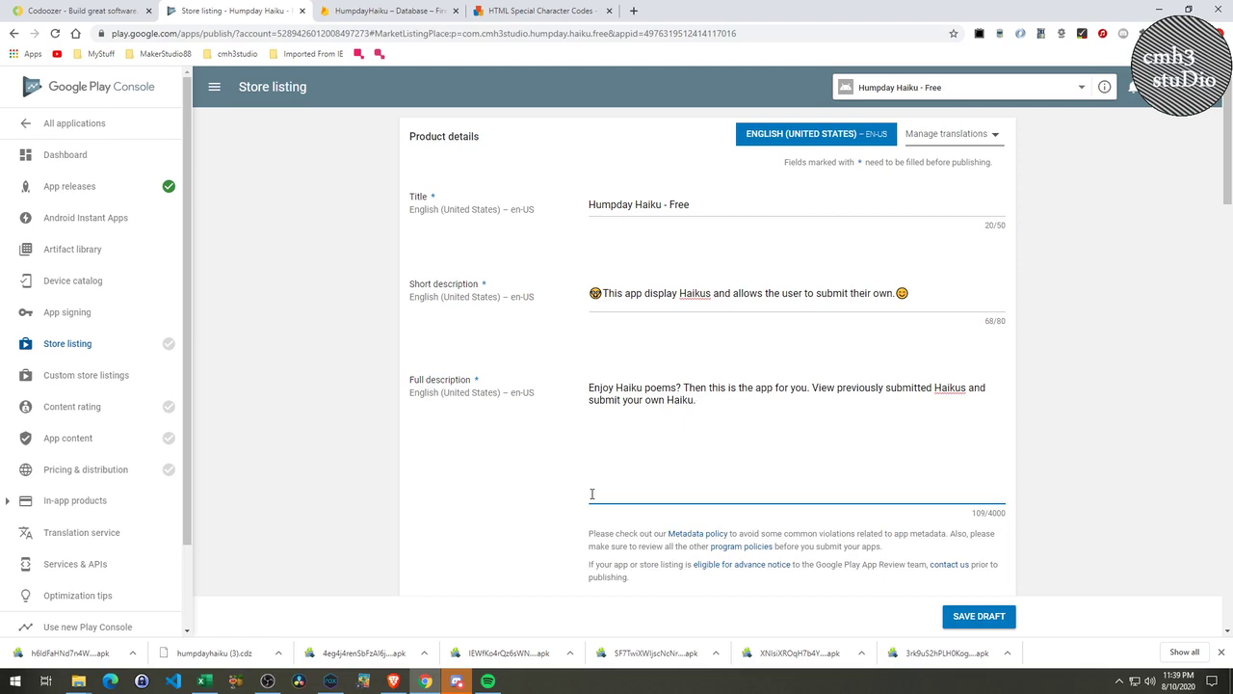
Copy the Astonished Face emoji and paste it at the end of the full description.
{"action": "left_click", "coordinate": [531, 11]}
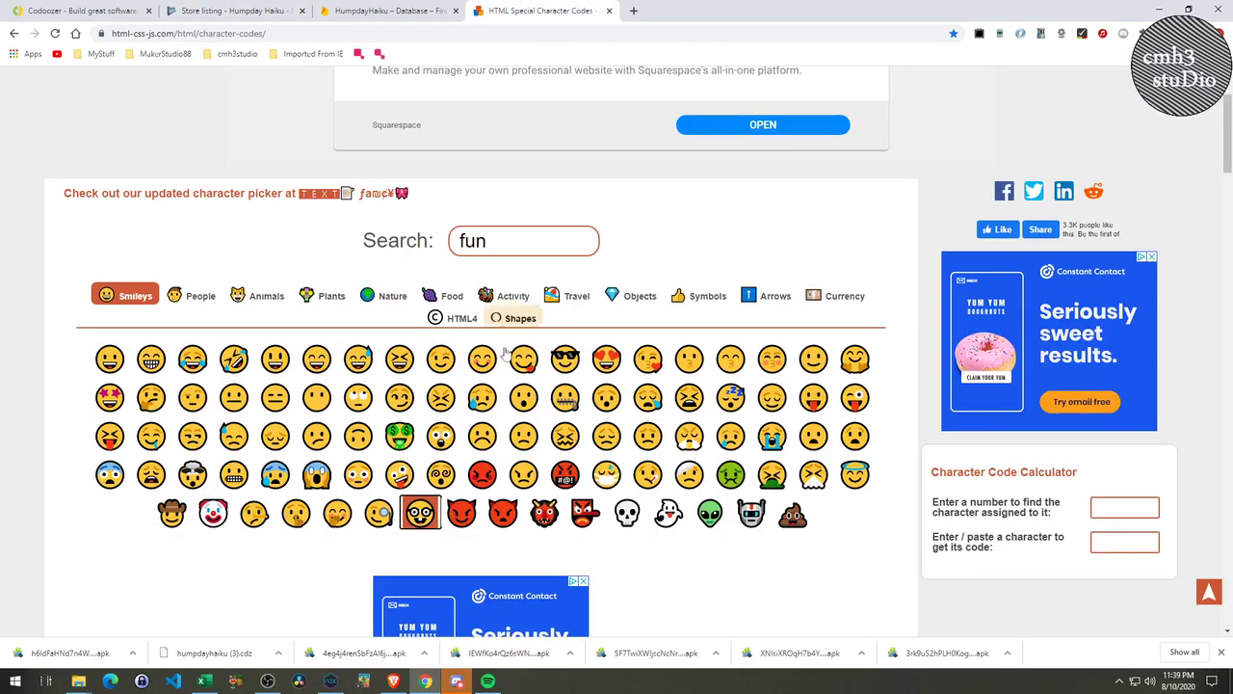
{"action": "left_click", "coordinate": [437, 448]}
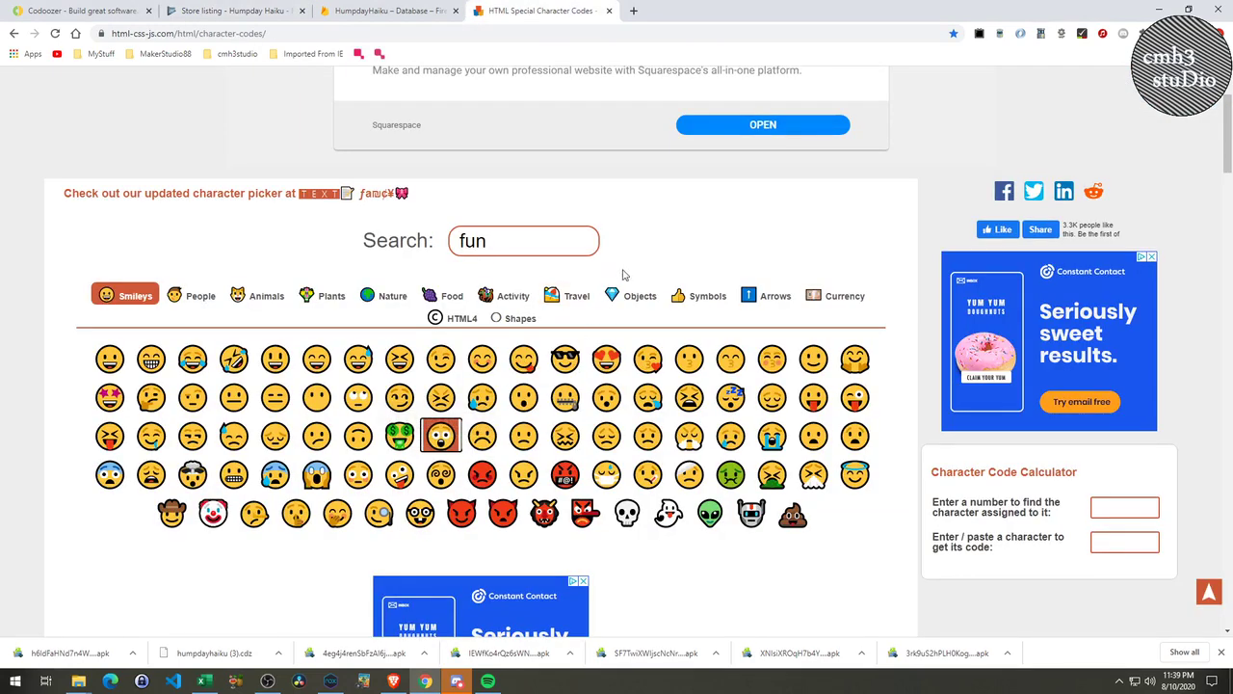
{"action": "left_click", "coordinate": [386, 11]}
{"action": "left_click", "coordinate": [232, 10]}
{"action": "left_click", "coordinate": [703, 401]}
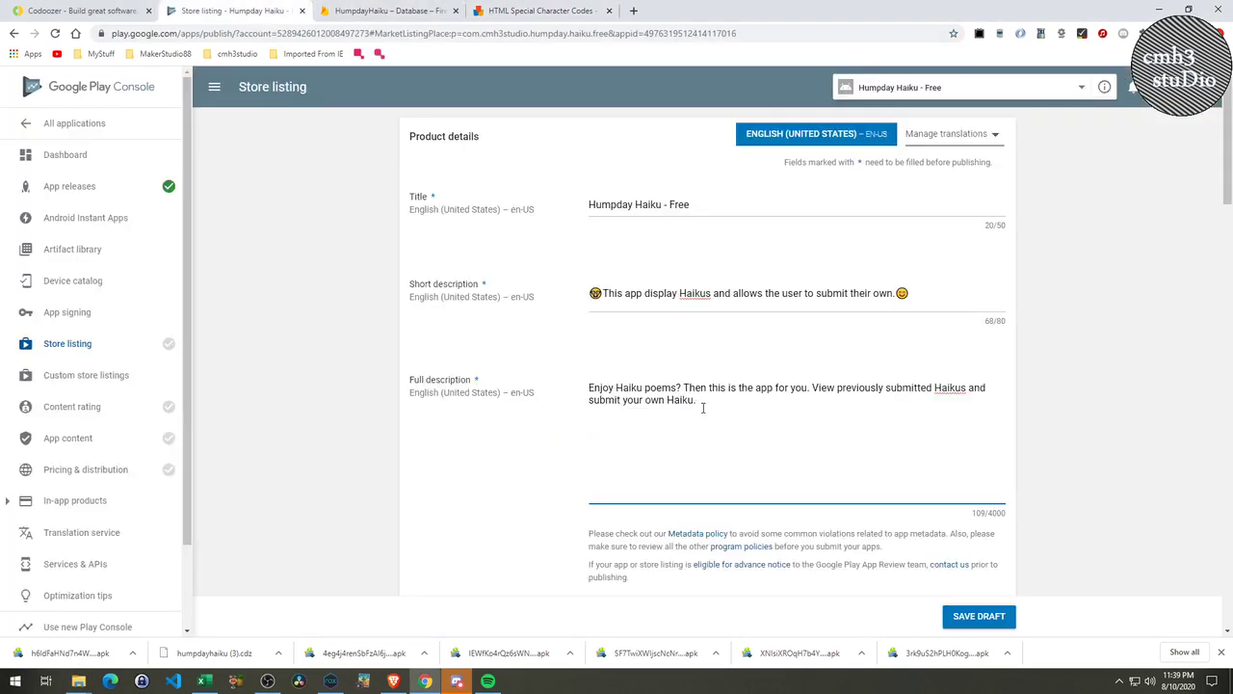
{"action": "key", "text": "ctrl+v"}
Search the character codes for 'poem', 'letter' and 'words', then browse the Symbols emoji category.
{"action": "left_click", "coordinate": [540, 11]}
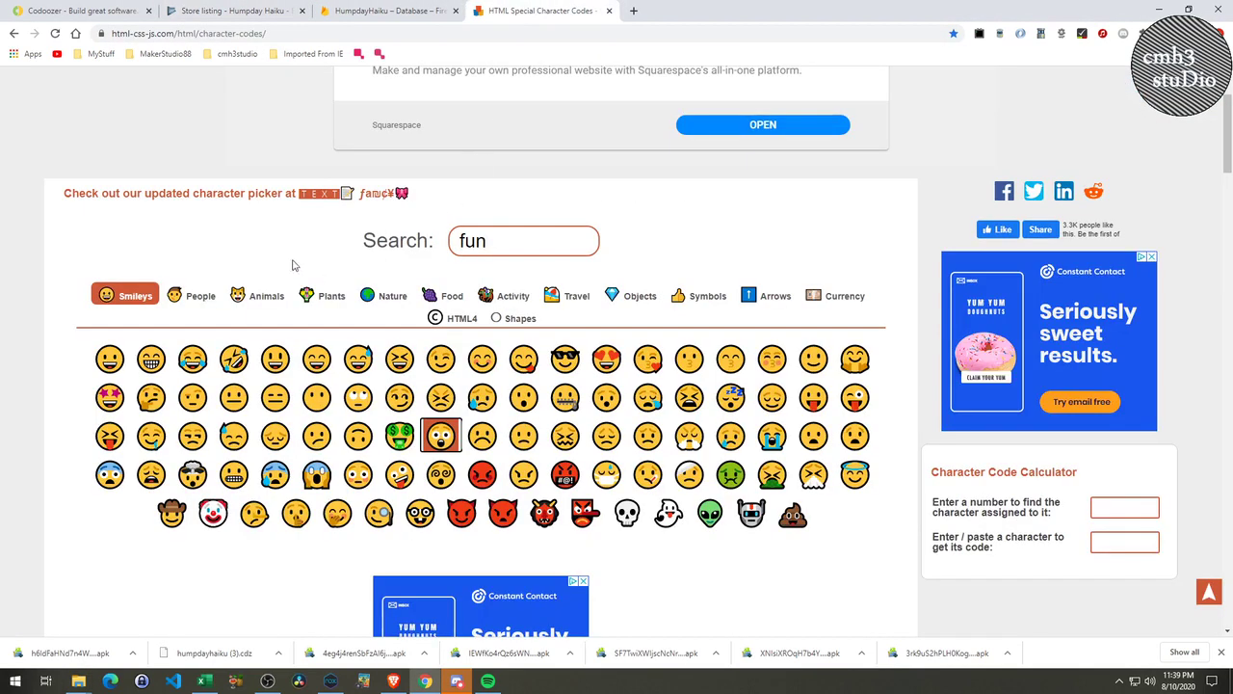
{"action": "key", "text": "BackSpace"}
{"action": "key", "text": "BackSpace"}
{"action": "key", "text": "BackSpace"}
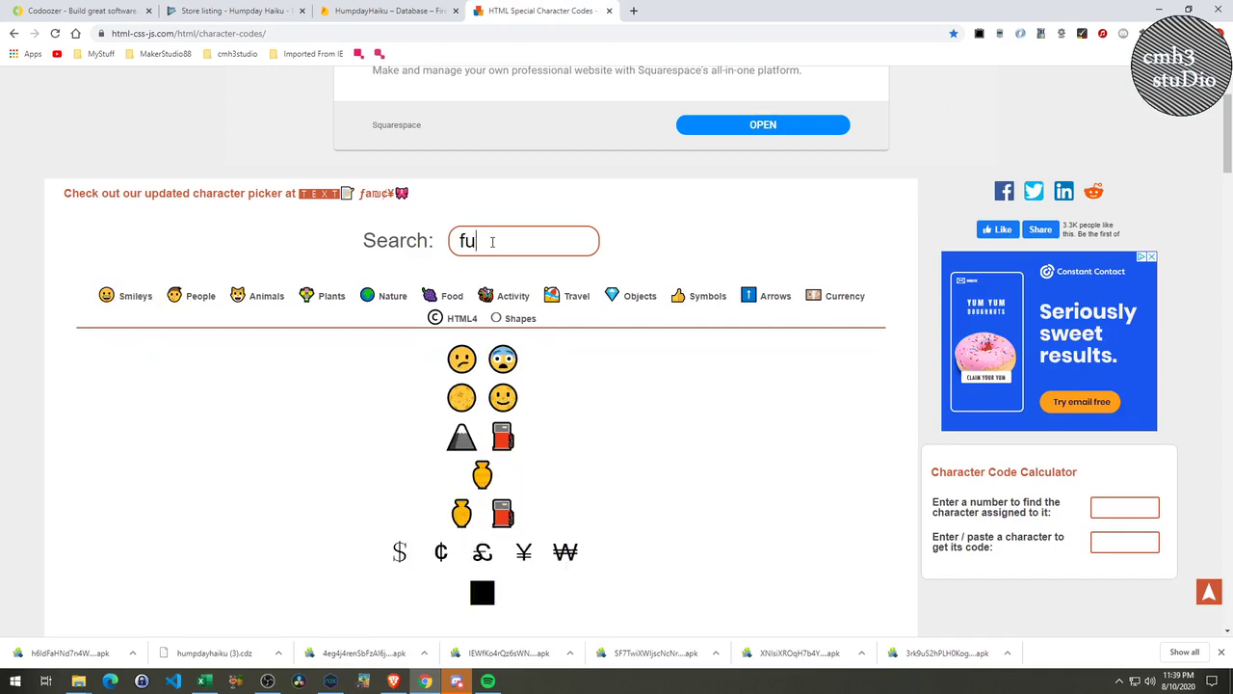
{"action": "type", "text": "p"}
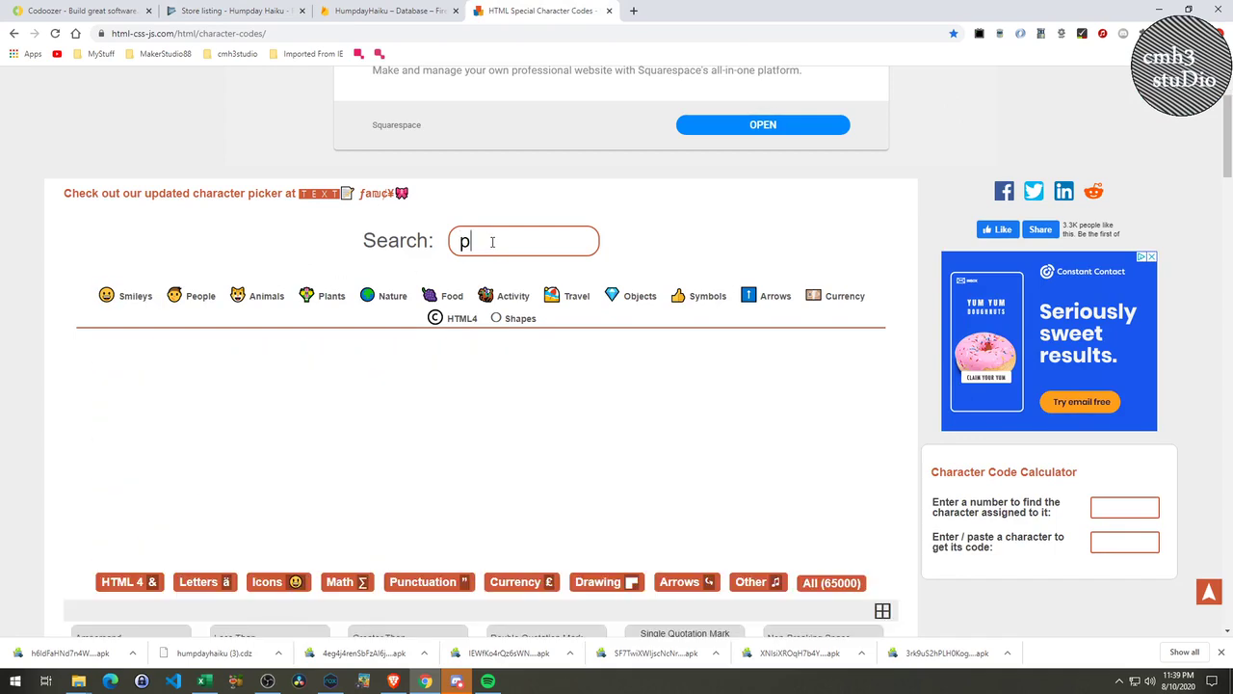
{"action": "type", "text": "oem"}
{"action": "key", "text": "BackSpace"}
{"action": "key", "text": "BackSpace"}
{"action": "key", "text": "BackSpace"}
{"action": "key", "text": "BackSpace"}
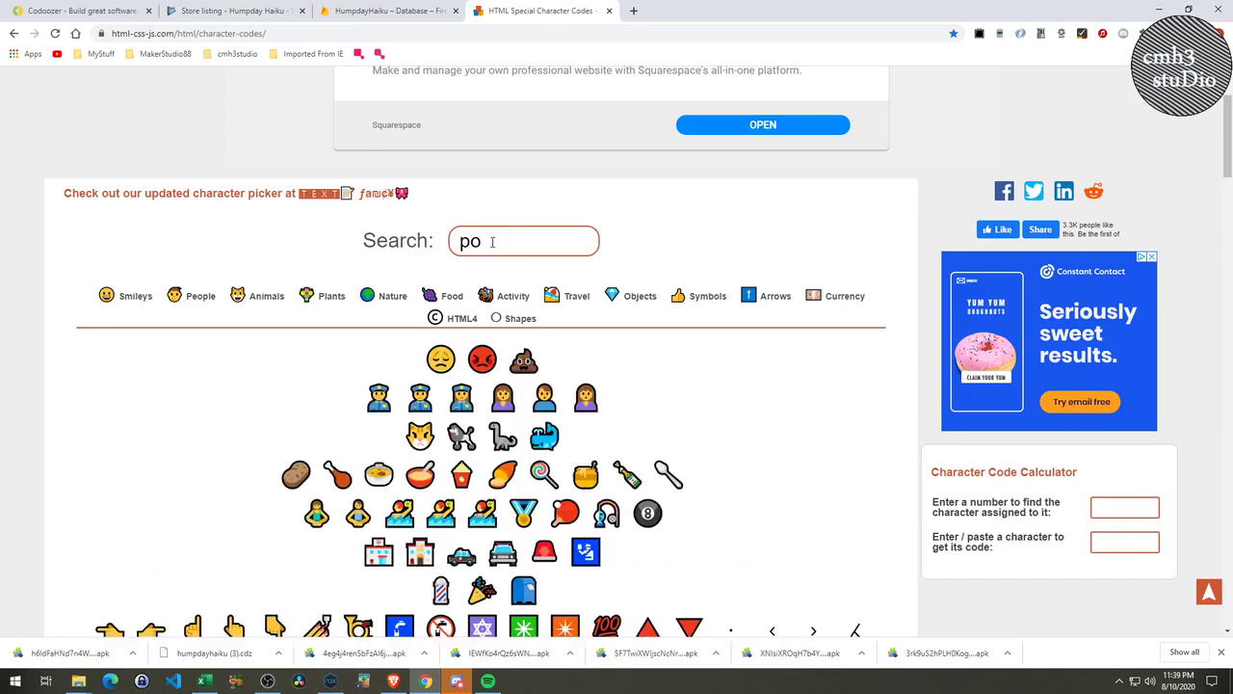
{"action": "type", "text": "let"}
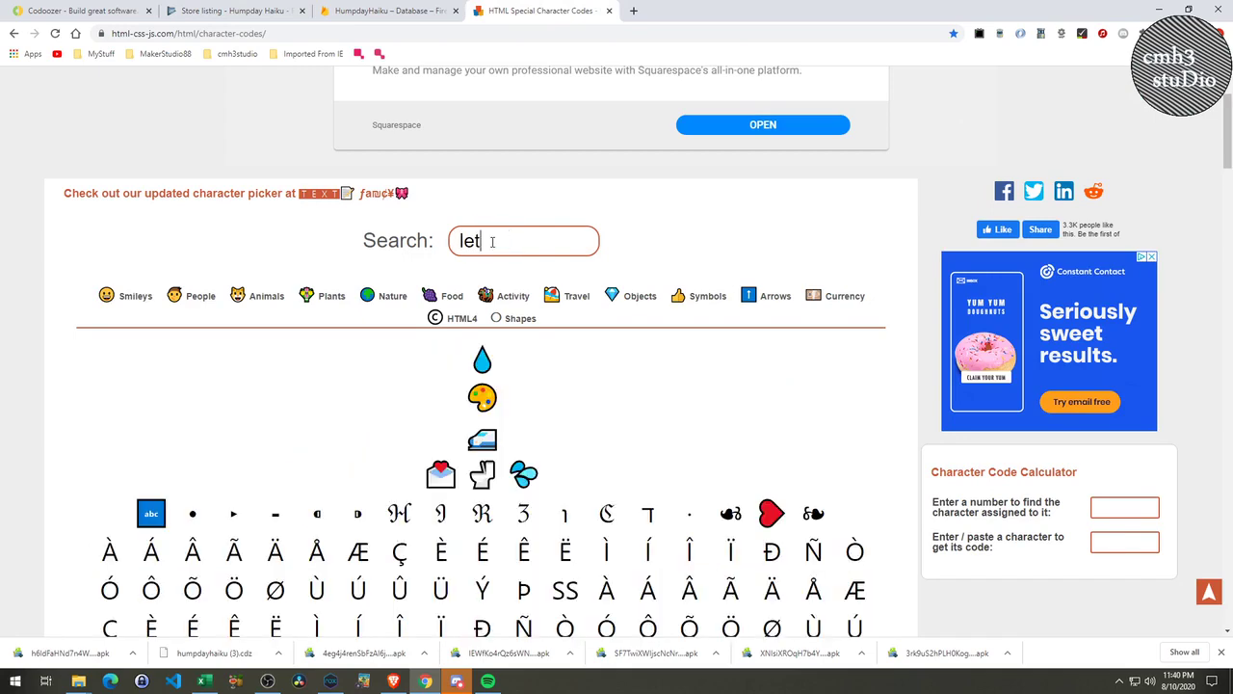
{"action": "type", "text": "ter"}
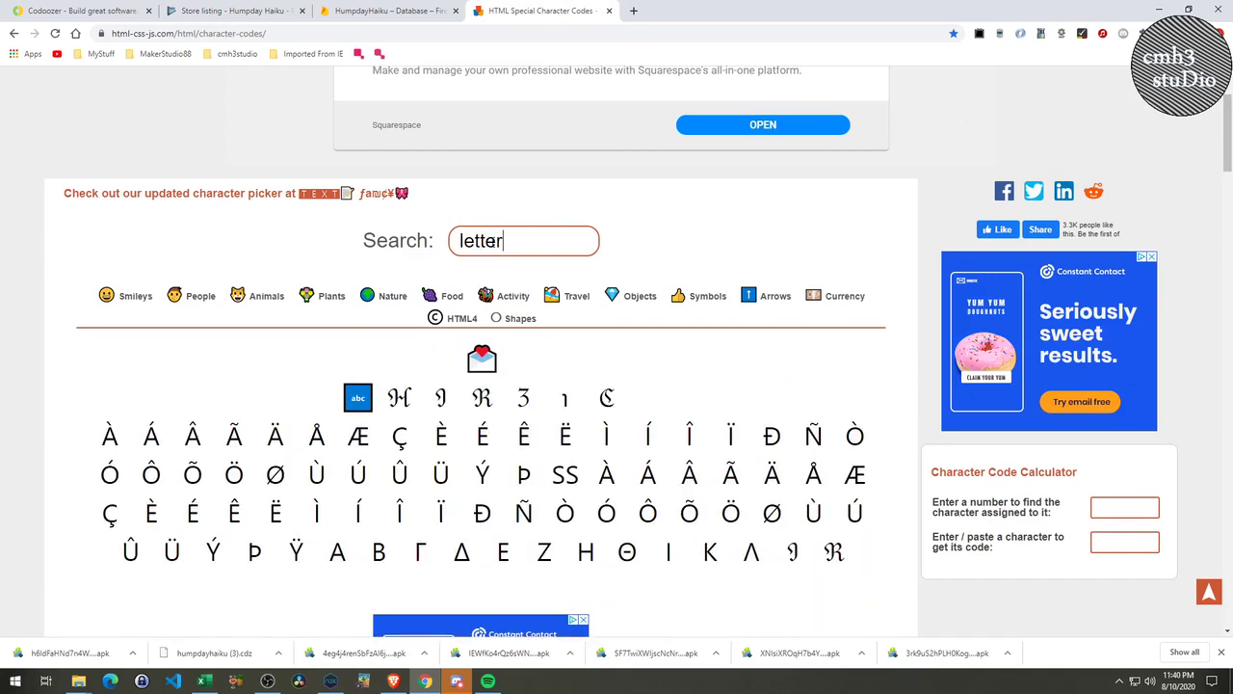
{"action": "key", "text": "BackSpace"}
{"action": "key", "text": "BackSpace"}
{"action": "key", "text": "BackSpace"}
{"action": "key", "text": "BackSpace"}
{"action": "key", "text": "BackSpace"}
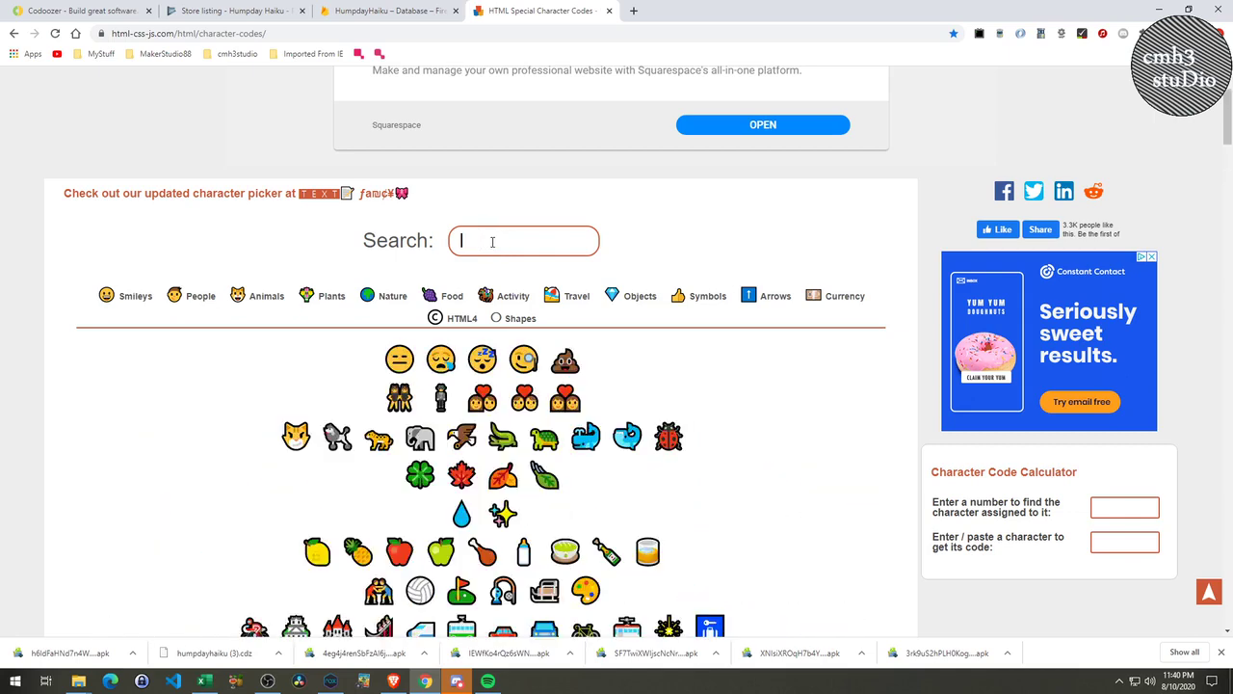
{"action": "type", "text": "words"}
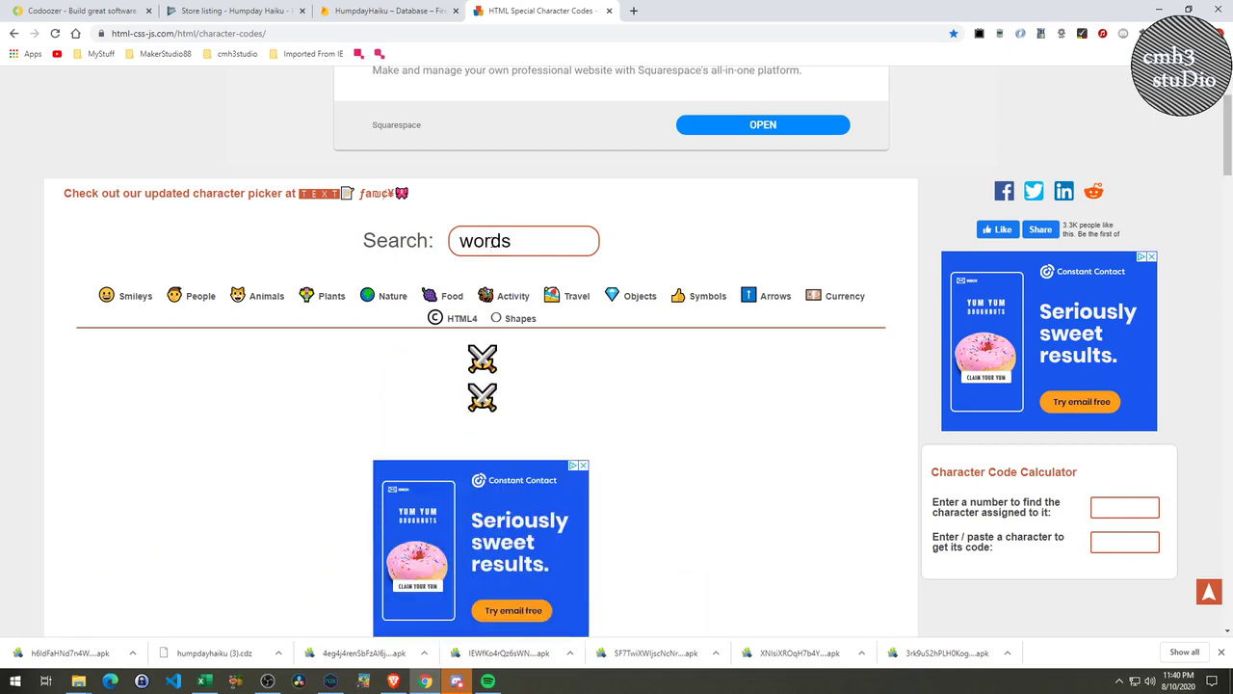
{"action": "key", "text": "BackSpace"}
{"action": "key", "text": "BackSpace"}
{"action": "key", "text": "BackSpace"}
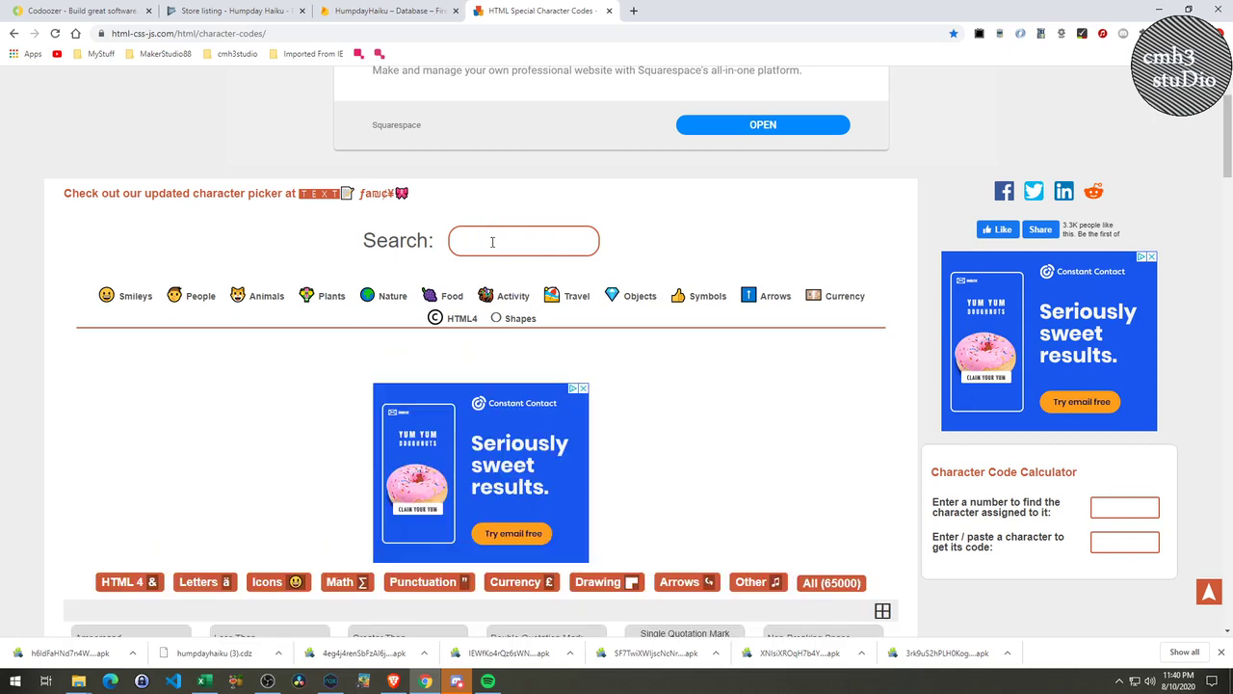
{"action": "left_click", "coordinate": [711, 301]}
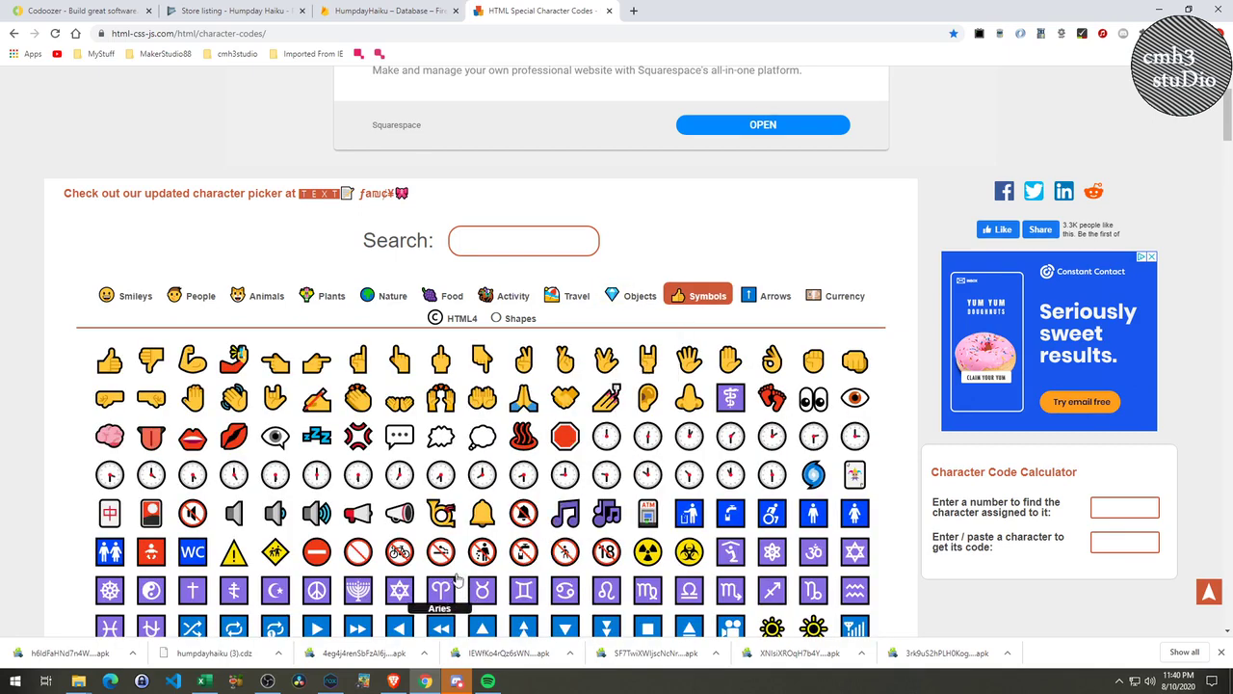
{"action": "scroll", "coordinate": [445, 569], "scroll_direction": "down", "scroll_amount": 1}
{"action": "scroll", "coordinate": [446, 568], "scroll_direction": "down", "scroll_amount": 1}
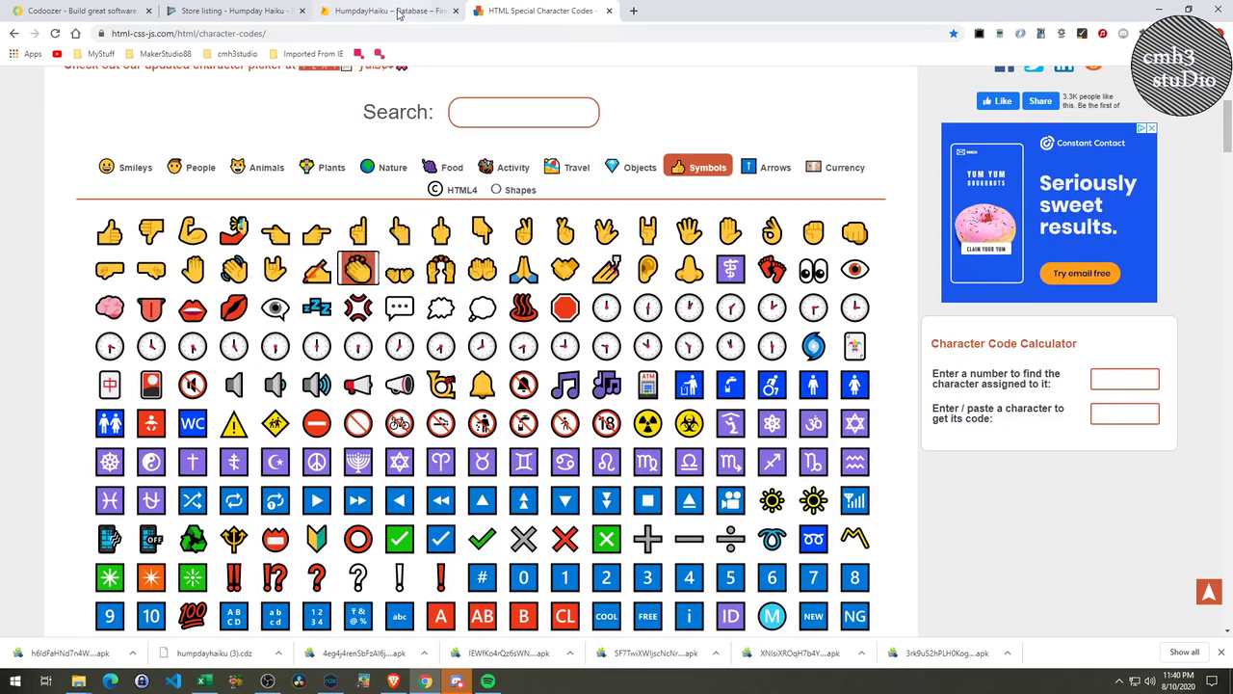
{"action": "left_click", "coordinate": [391, 11]}
Paste an emoji before 'Enjoy' and the Eyes emoji just before 'View' in the full description.
{"action": "left_click", "coordinate": [231, 11]}
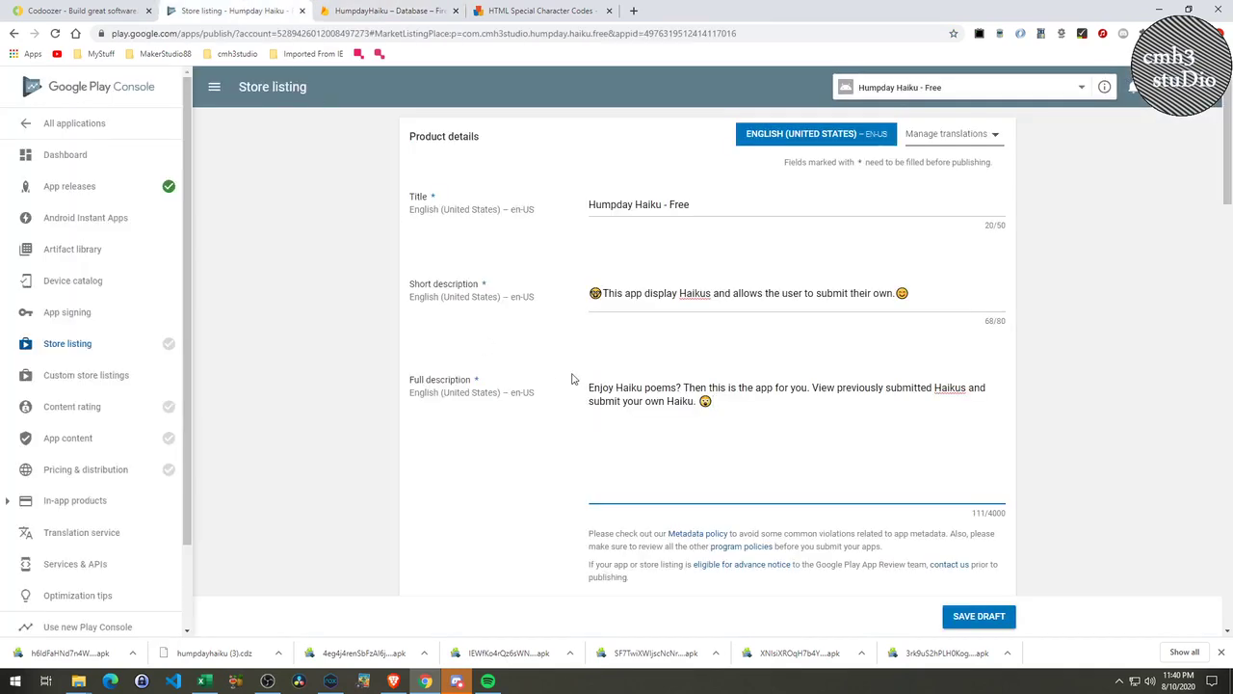
{"action": "key", "text": "ctrl+v"}
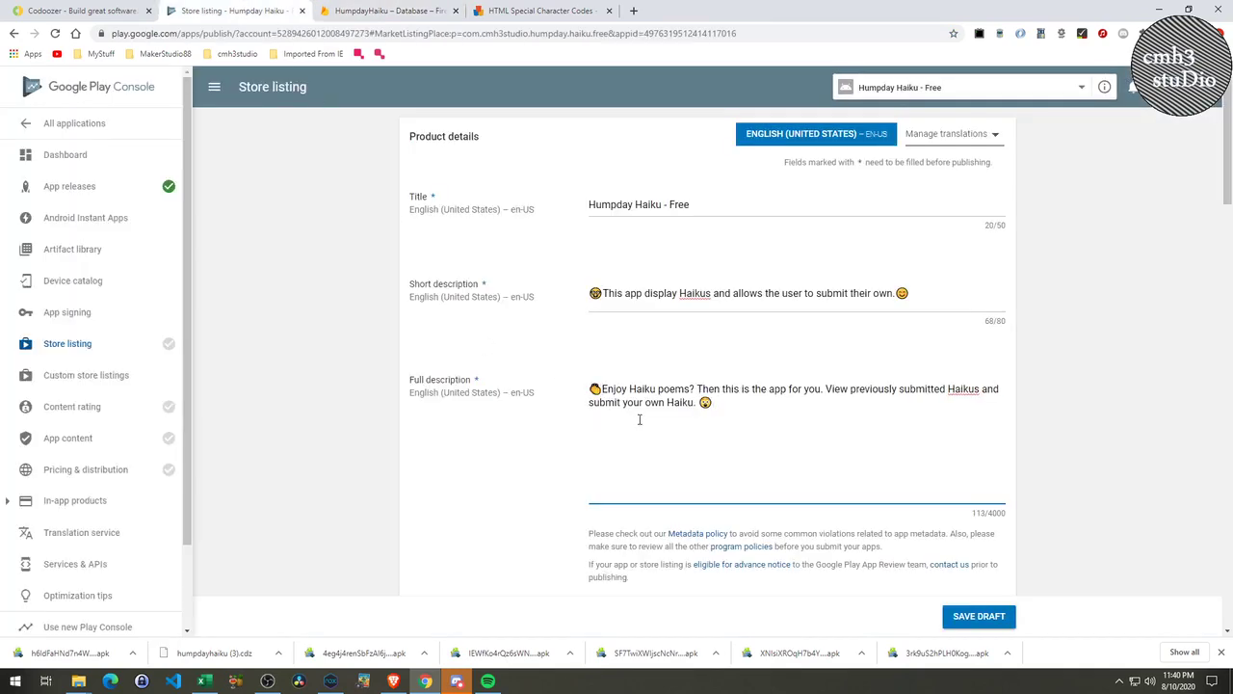
{"action": "left_click", "coordinate": [537, 10]}
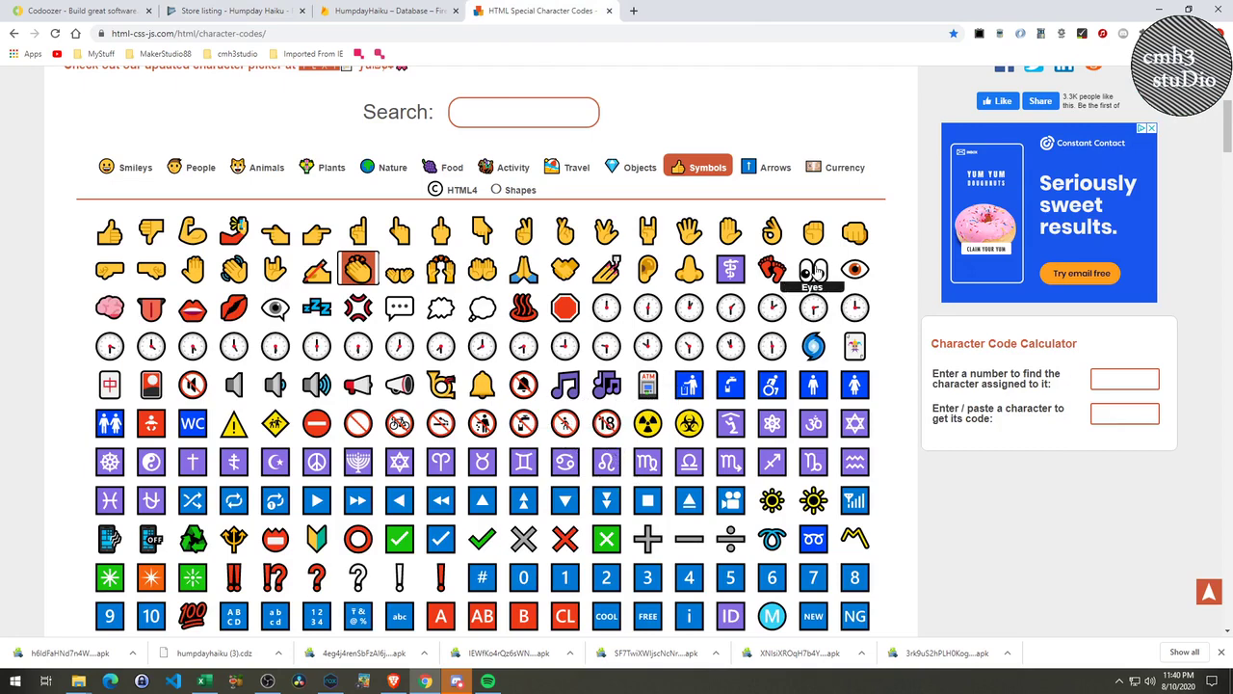
{"action": "left_click", "coordinate": [385, 11]}
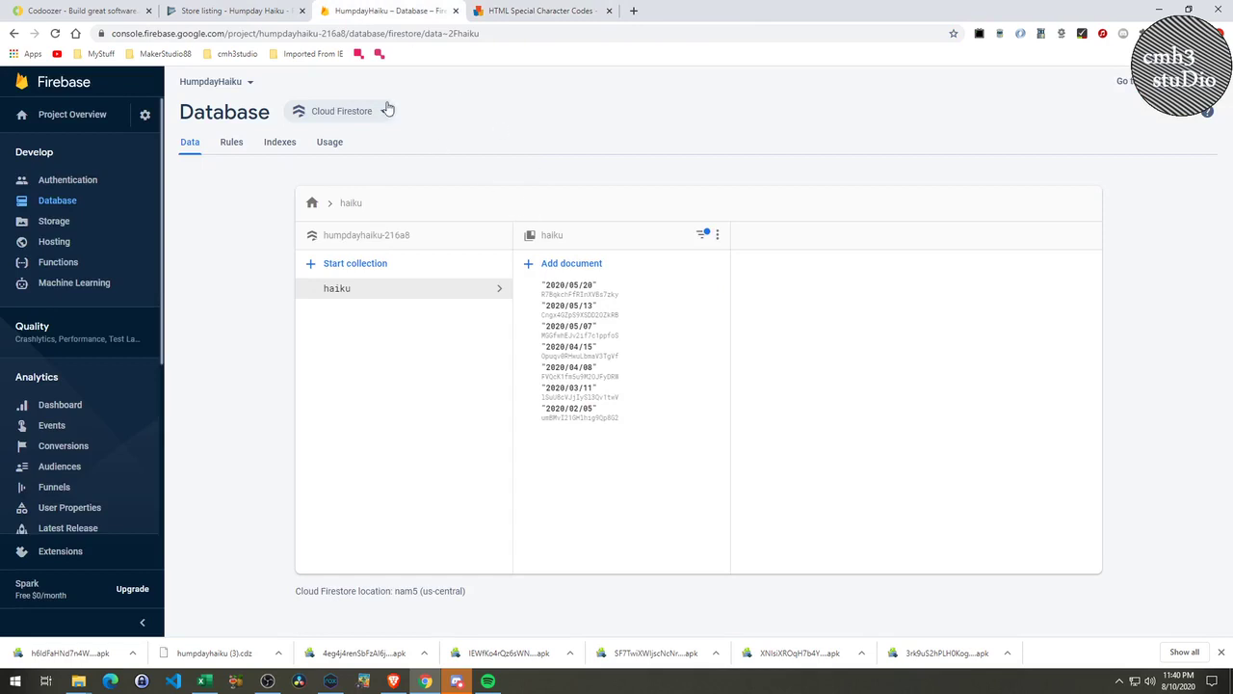
{"action": "left_click", "coordinate": [246, 11]}
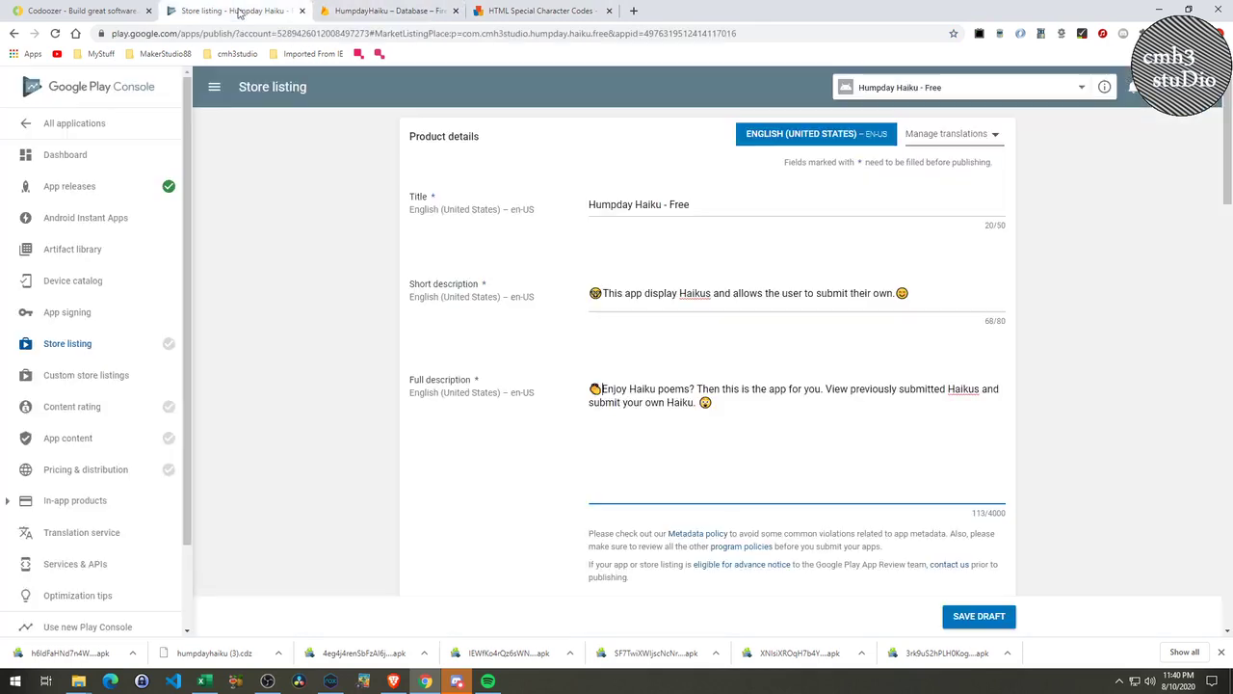
{"action": "left_click", "coordinate": [825, 390]}
{"action": "key", "text": "ctrl+v"}
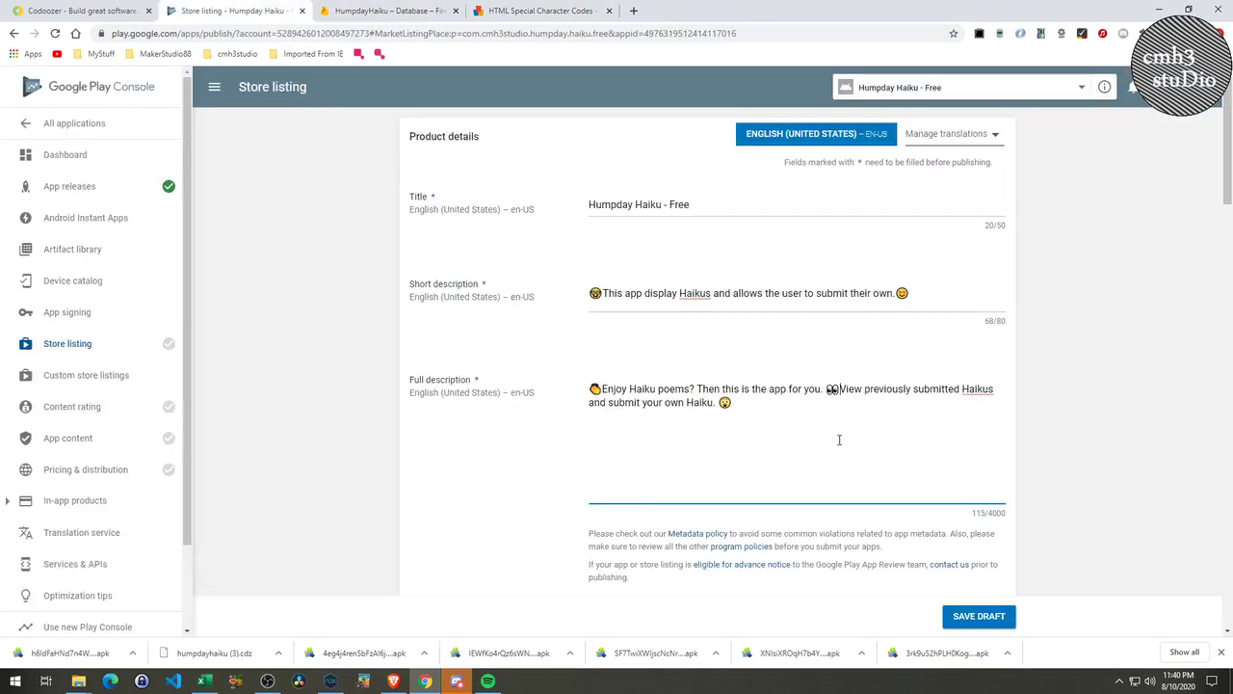
{"action": "scroll", "coordinate": [835, 450], "scroll_direction": "down", "scroll_amount": 4}
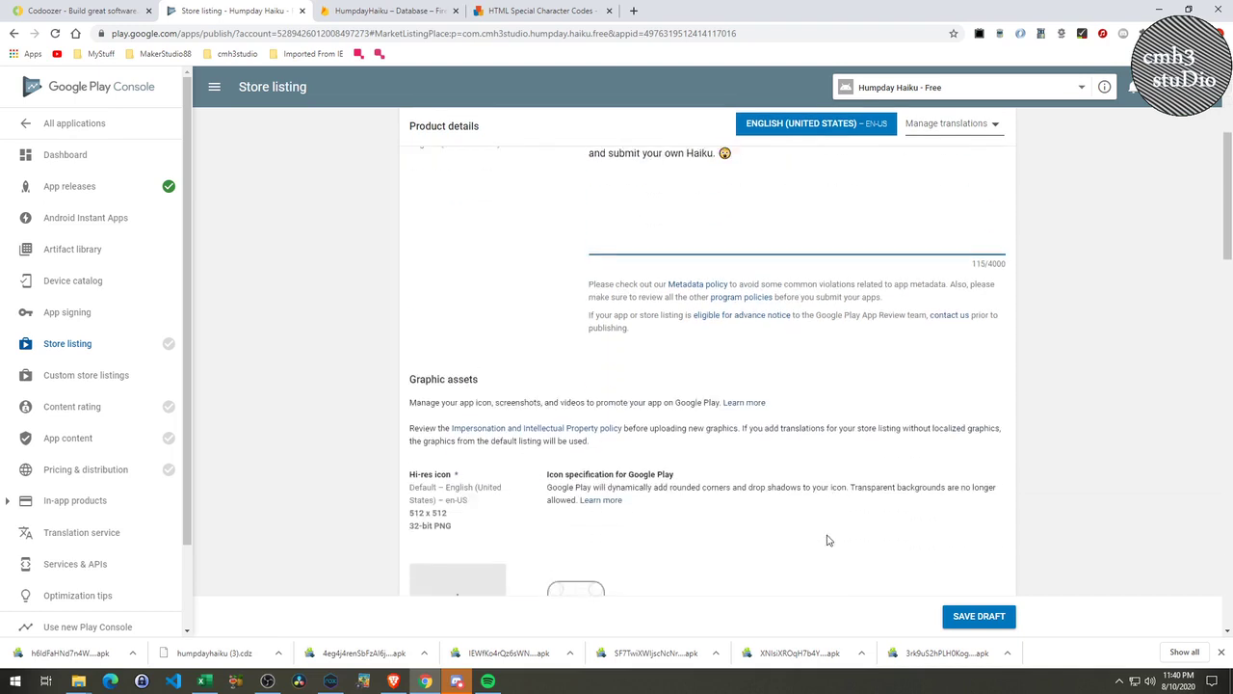
Upload icon_512.png from humpday_haiku > images as the hi-res icon.
{"action": "scroll", "coordinate": [825, 537], "scroll_direction": "down", "scroll_amount": 1}
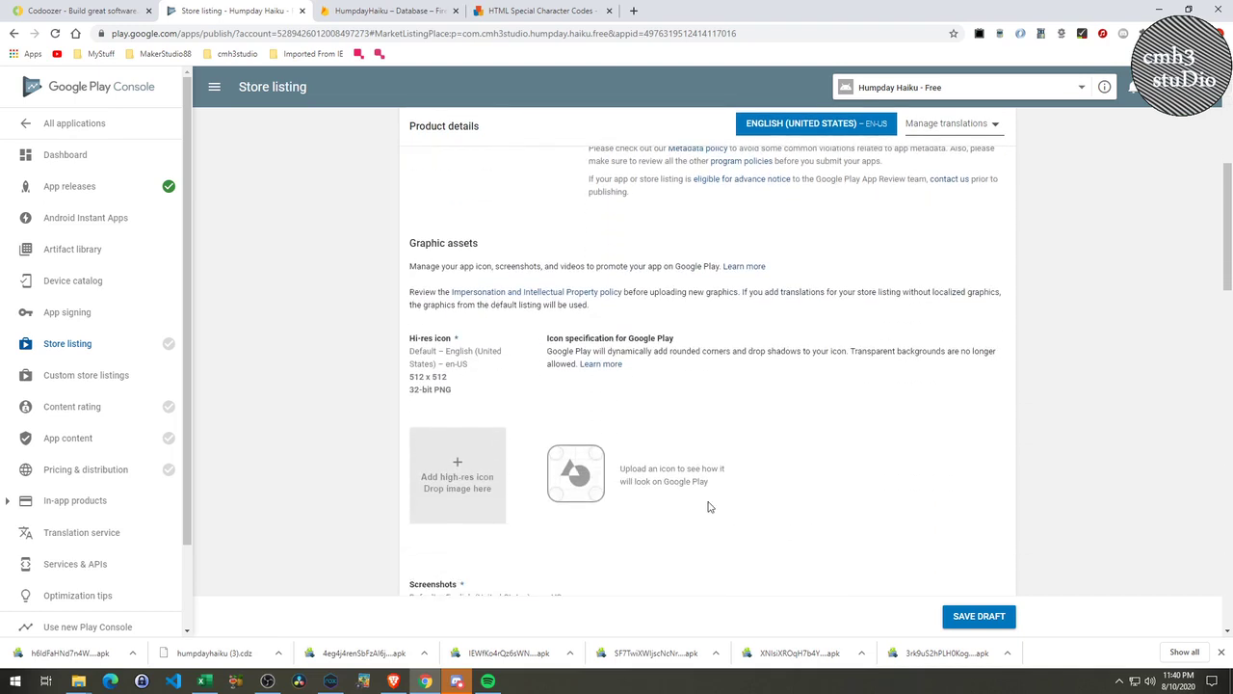
{"action": "scroll", "coordinate": [709, 507], "scroll_direction": "down", "scroll_amount": 1}
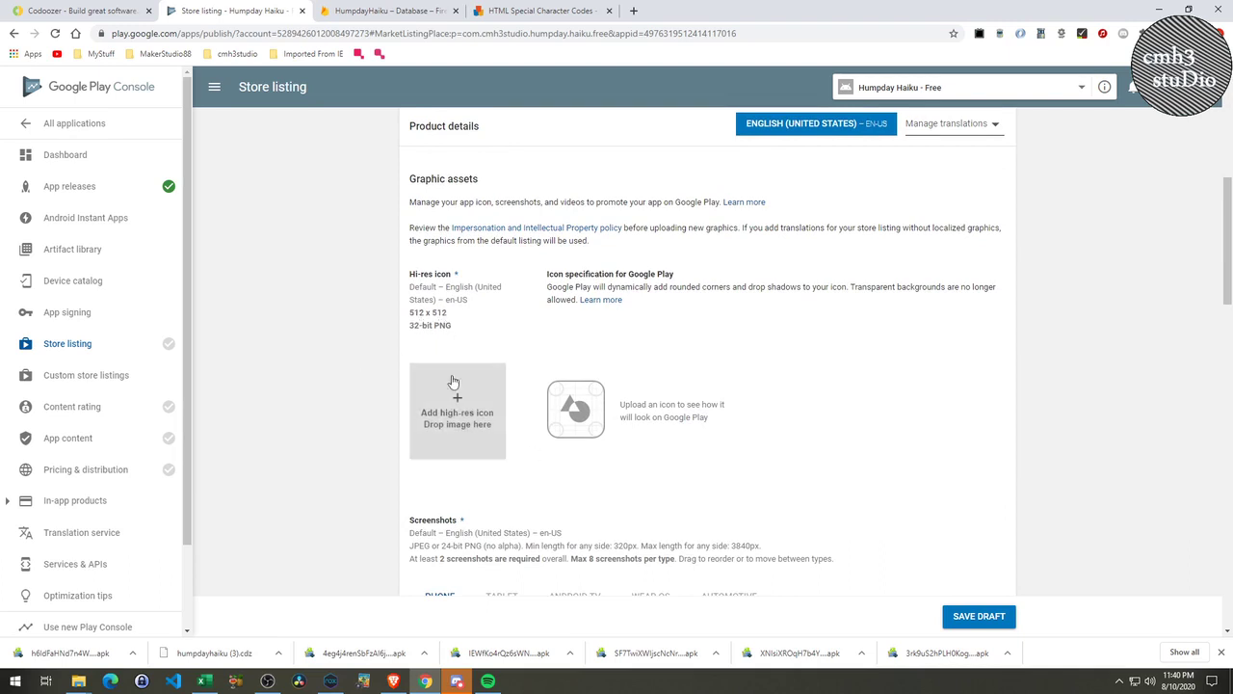
{"action": "left_click", "coordinate": [448, 414]}
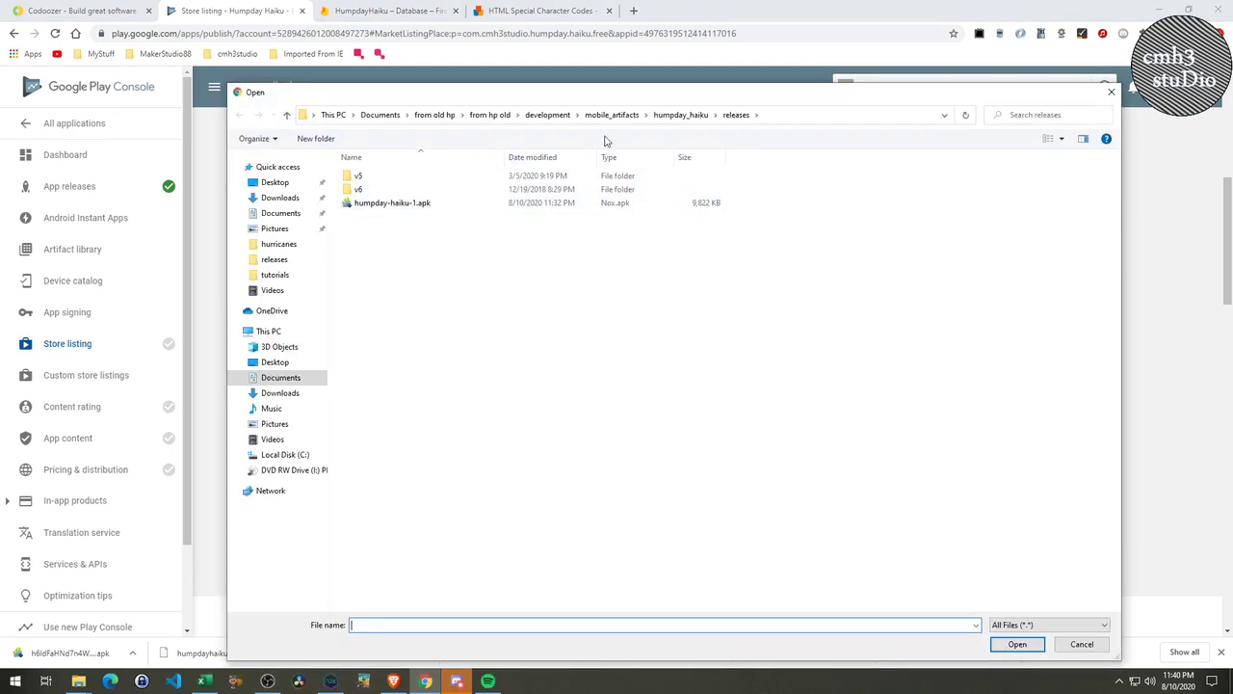
{"action": "left_click", "coordinate": [681, 114]}
{"action": "double_click", "coordinate": [371, 193]}
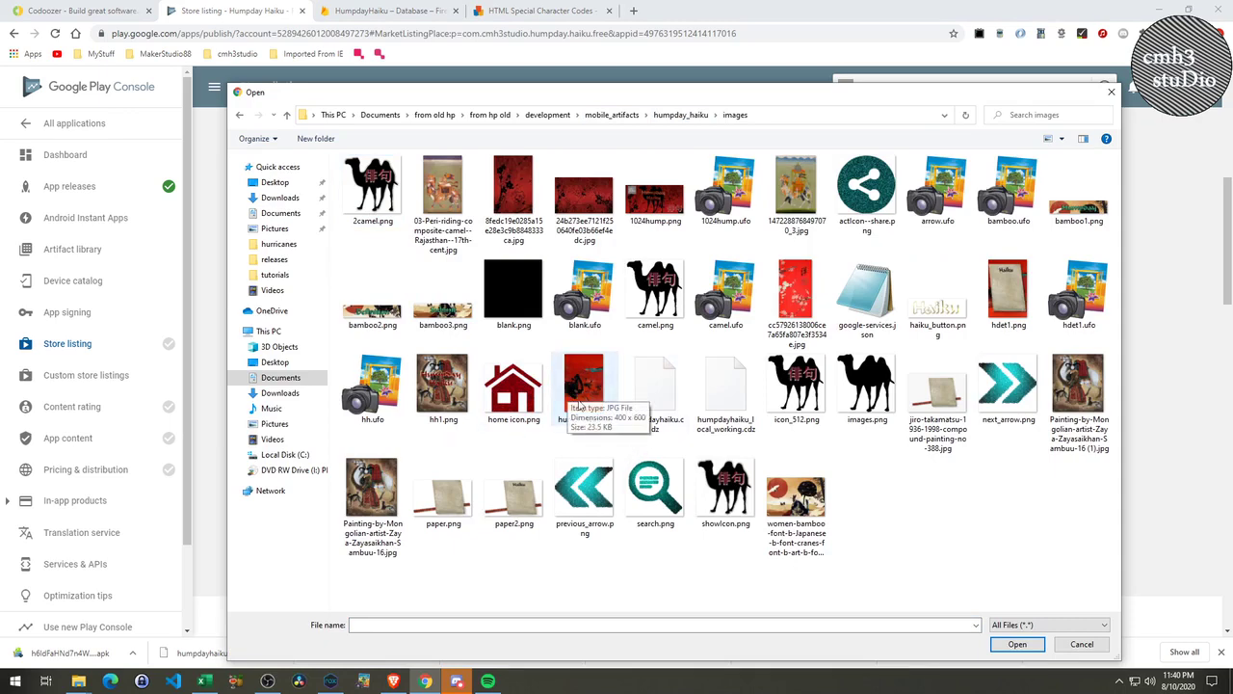
{"action": "left_click", "coordinate": [790, 383]}
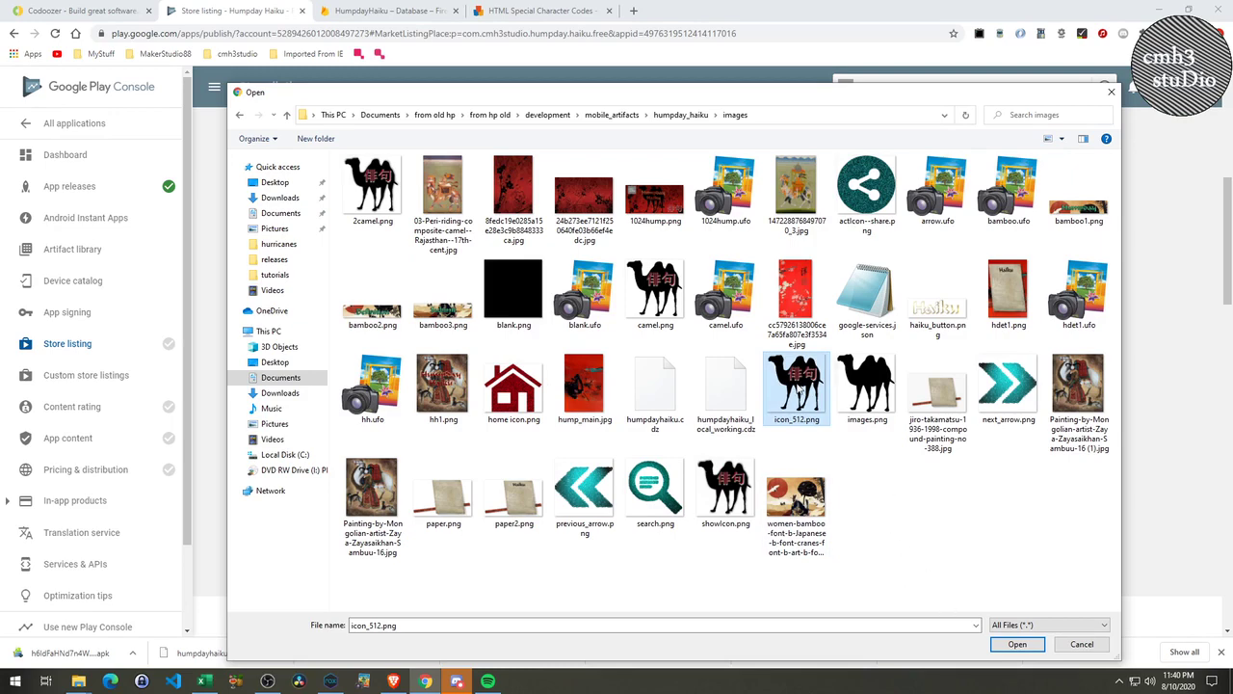
{"action": "double_click", "coordinate": [810, 386]}
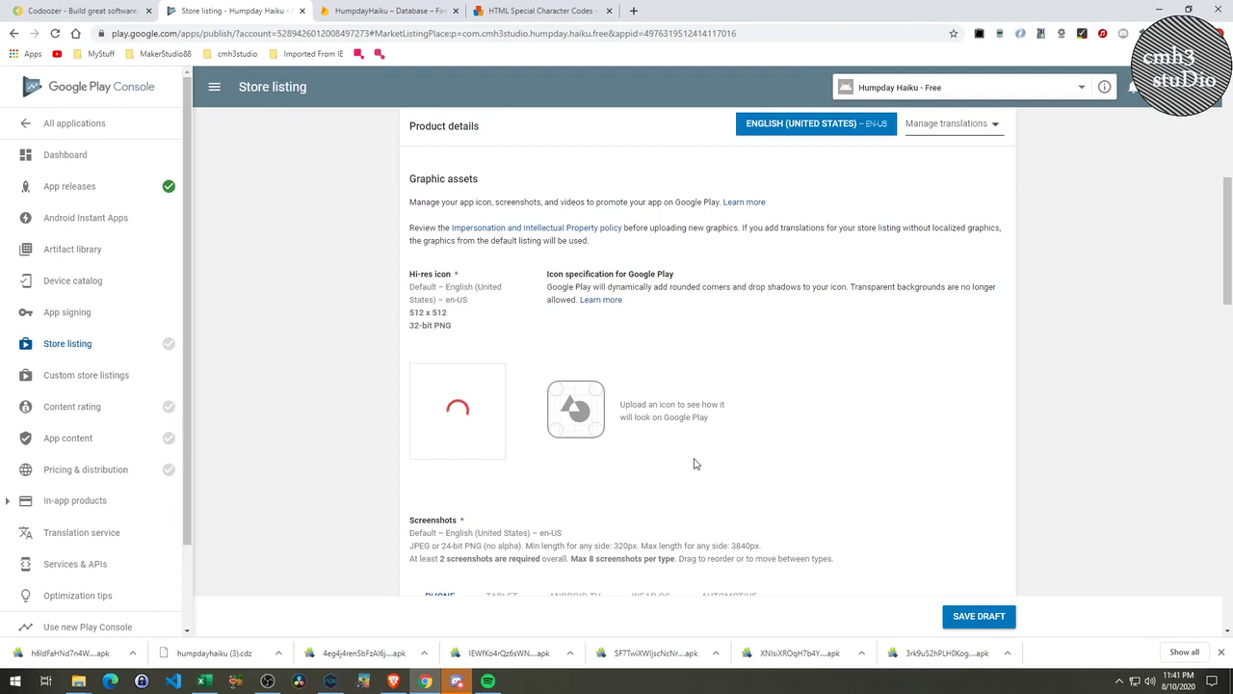
Drag all five PNGs from humpday_haiku > screenshots into Phone screenshots, giving 5/8.
{"action": "scroll", "coordinate": [694, 464], "scroll_direction": "down", "scroll_amount": 3}
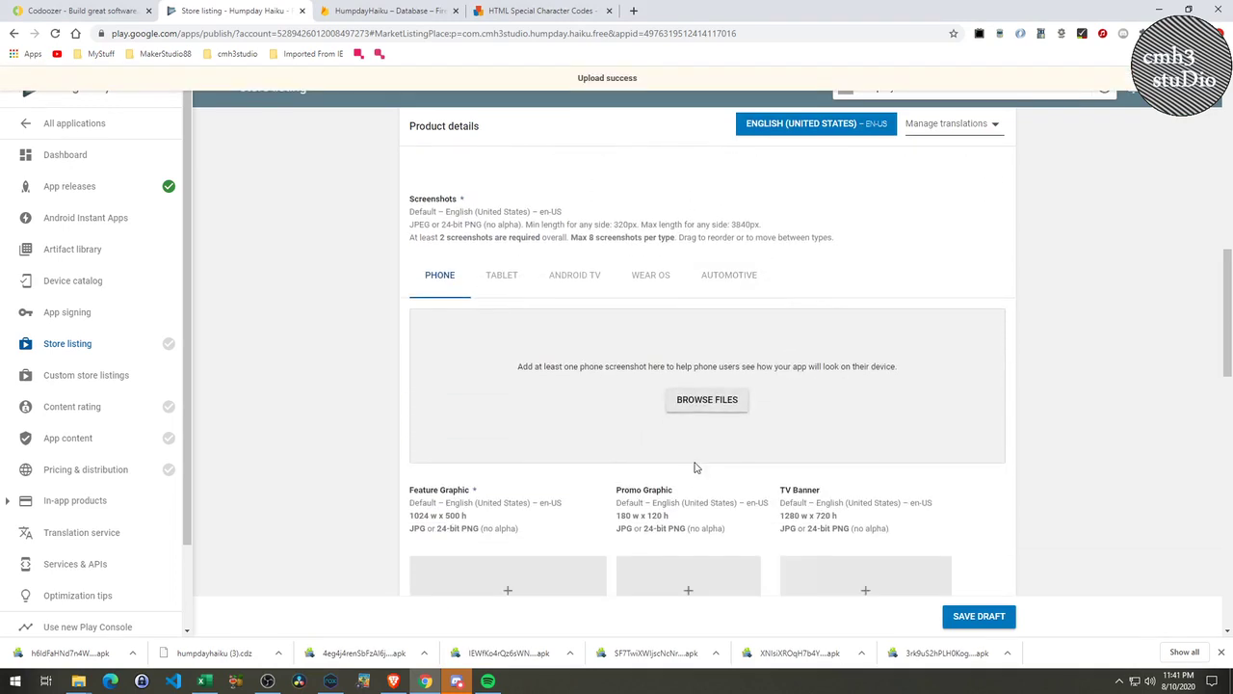
{"action": "key", "text": "alt+Tab"}
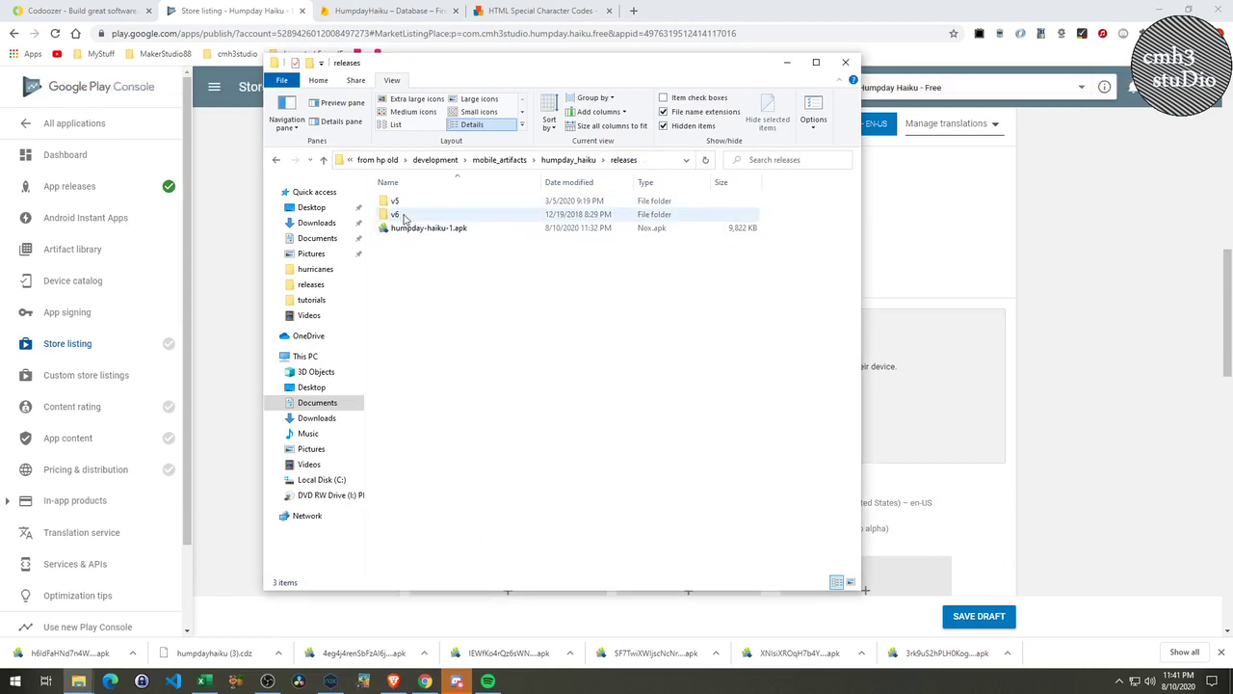
{"action": "left_click", "coordinate": [564, 162]}
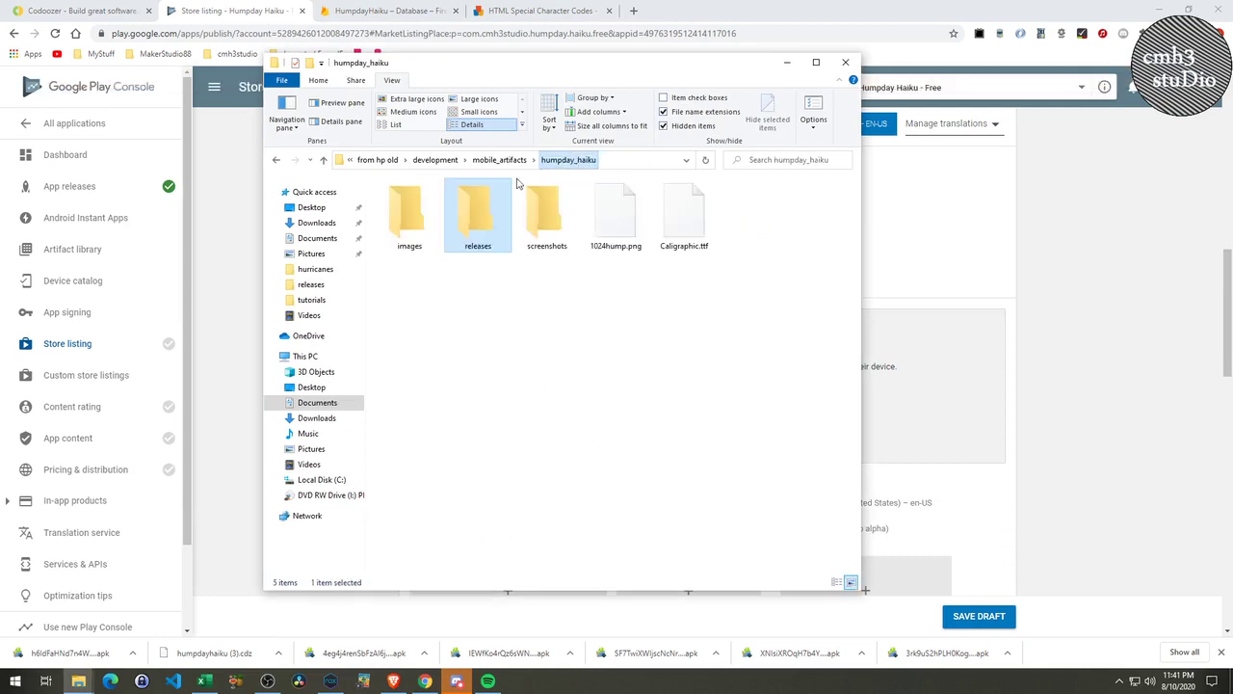
{"action": "left_click", "coordinate": [539, 224]}
{"action": "double_click", "coordinate": [539, 224]}
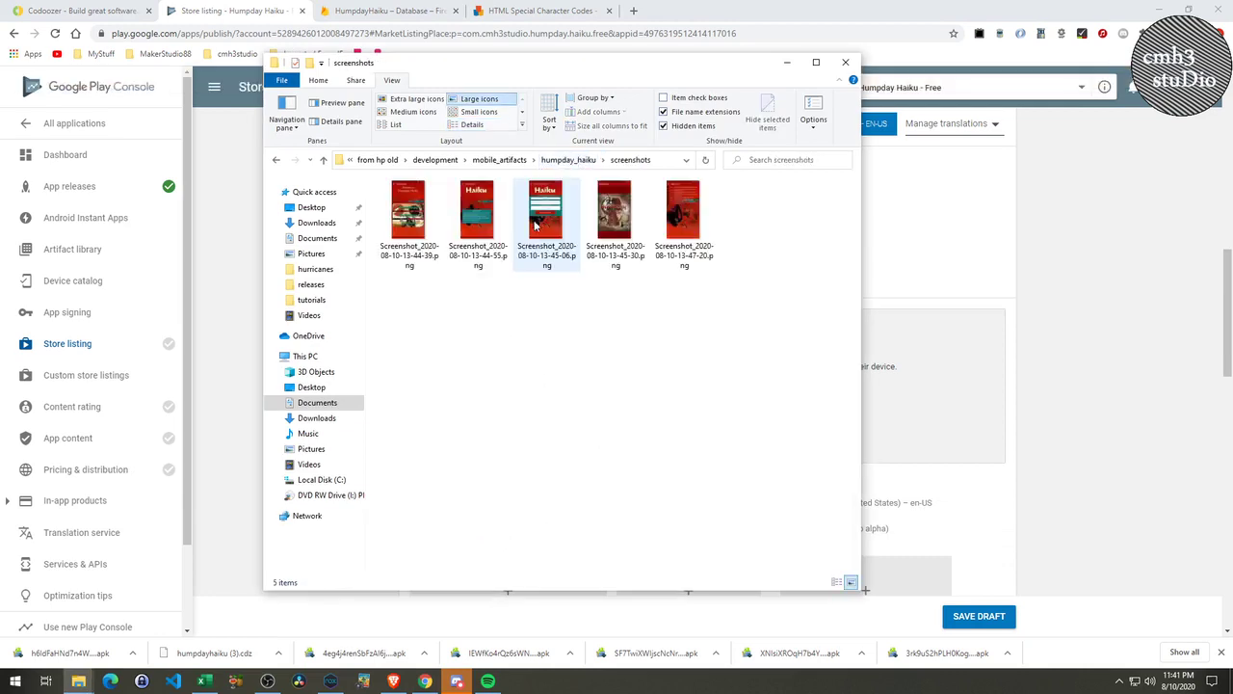
{"action": "left_click", "coordinate": [421, 221]}
{"action": "left_click", "coordinate": [678, 222], "text": "shift"}
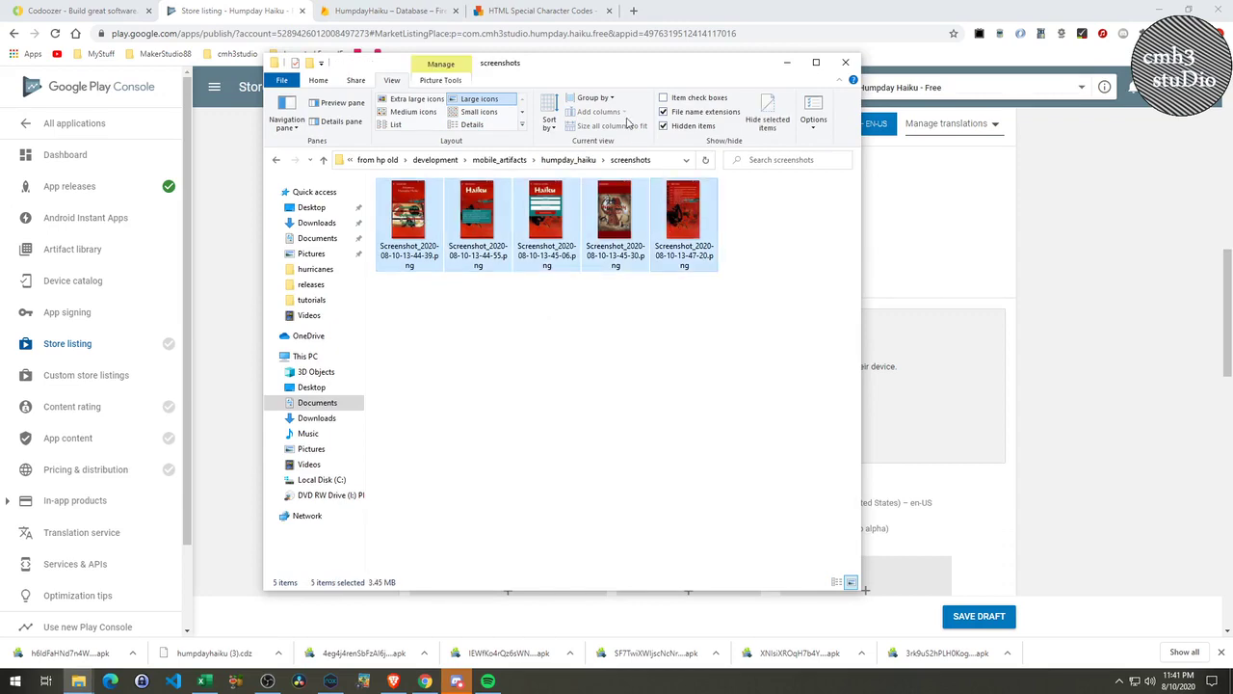
{"action": "left_click_drag", "start_coordinate": [647, 67], "coordinate": [653, 452]}
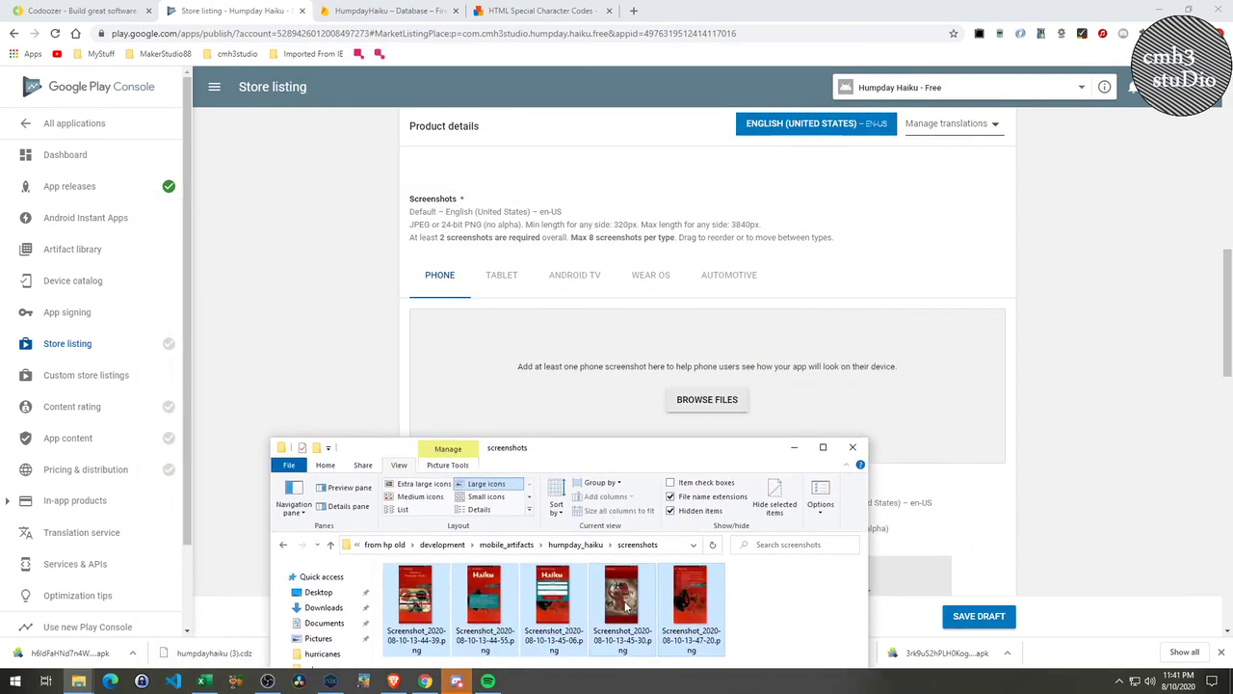
{"action": "left_click_drag", "start_coordinate": [622, 605], "coordinate": [708, 424]}
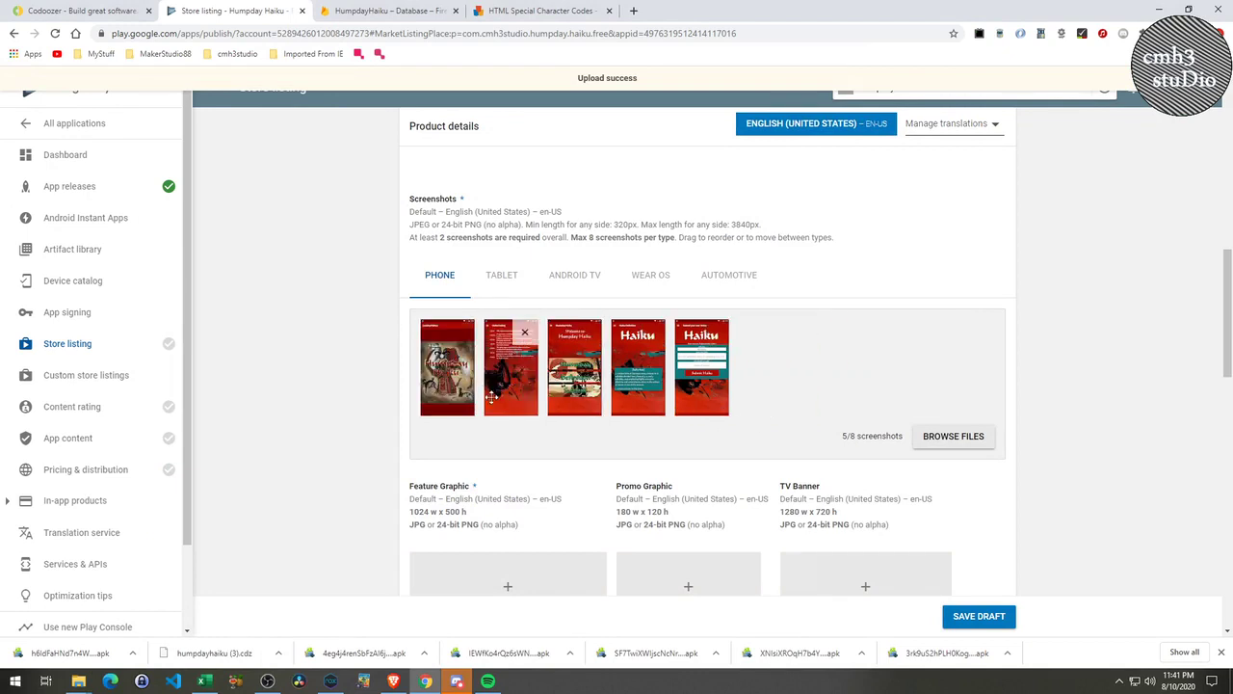
{"action": "left_click_drag", "start_coordinate": [573, 391], "coordinate": [503, 390]}
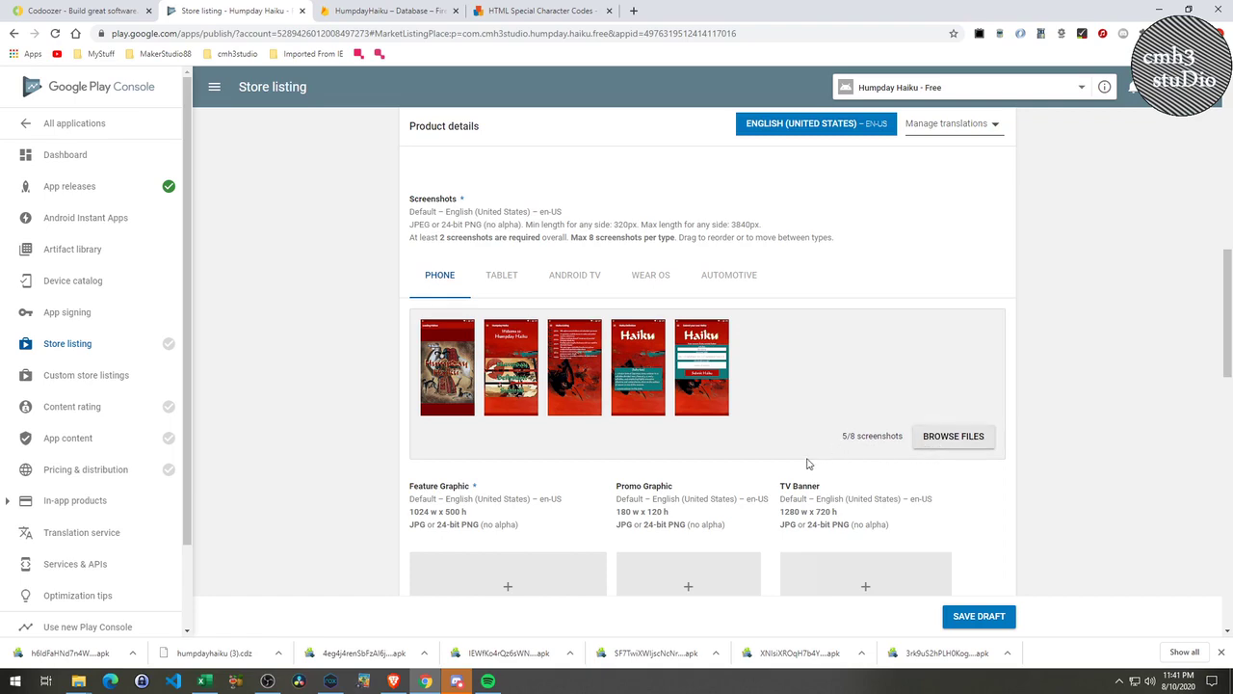
Upload 1024hump.png from the humpday_haiku folder as the feature graphic.
{"action": "scroll", "coordinate": [801, 464], "scroll_direction": "down", "scroll_amount": 2}
{"action": "scroll", "coordinate": [801, 464], "scroll_direction": "down", "scroll_amount": 2}
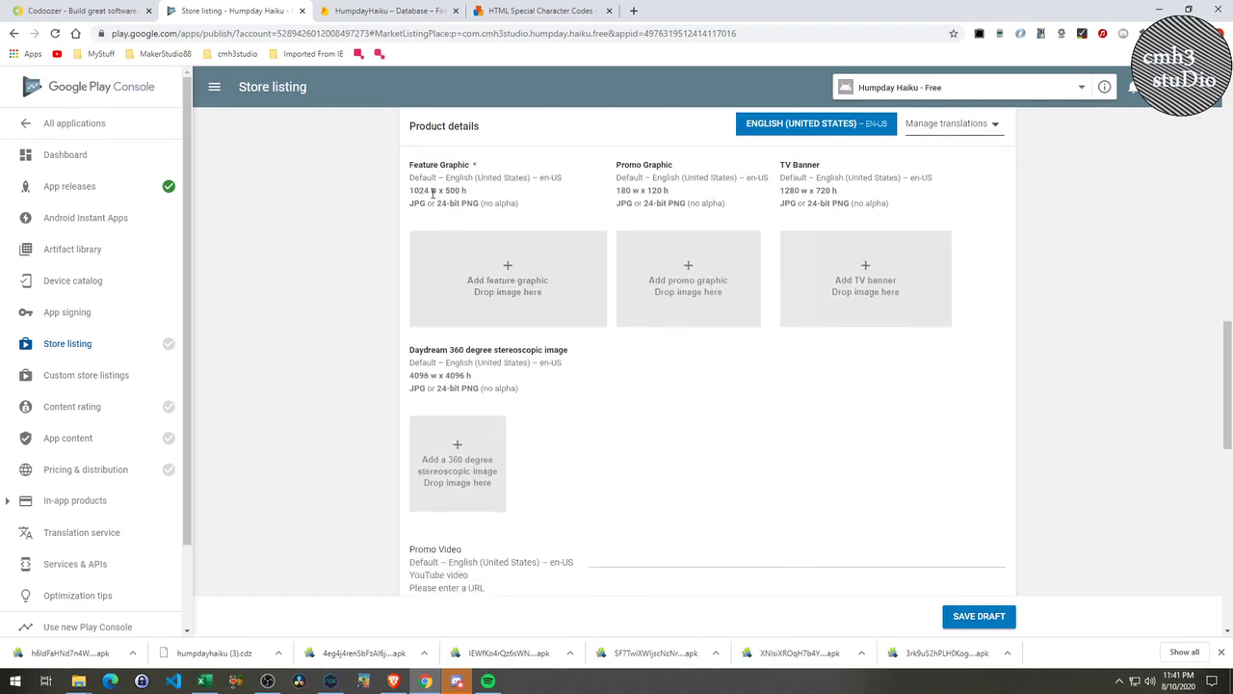
{"action": "left_click", "coordinate": [510, 274]}
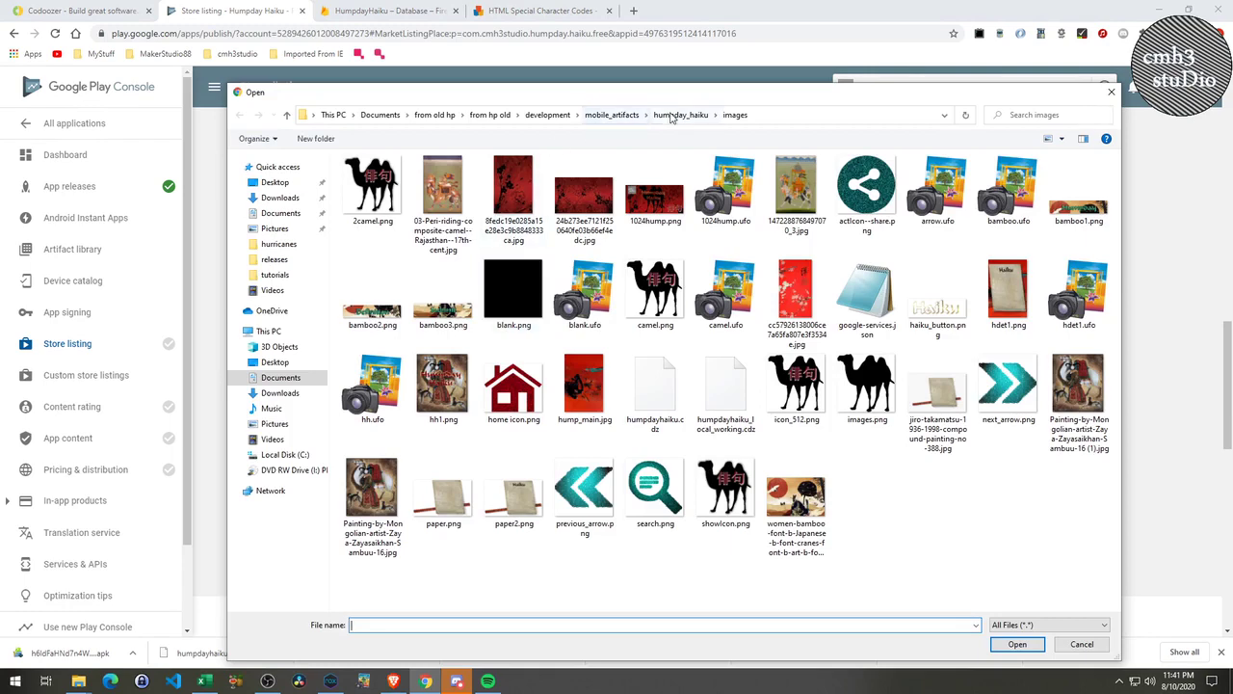
{"action": "left_click", "coordinate": [674, 115]}
{"action": "double_click", "coordinate": [584, 198]}
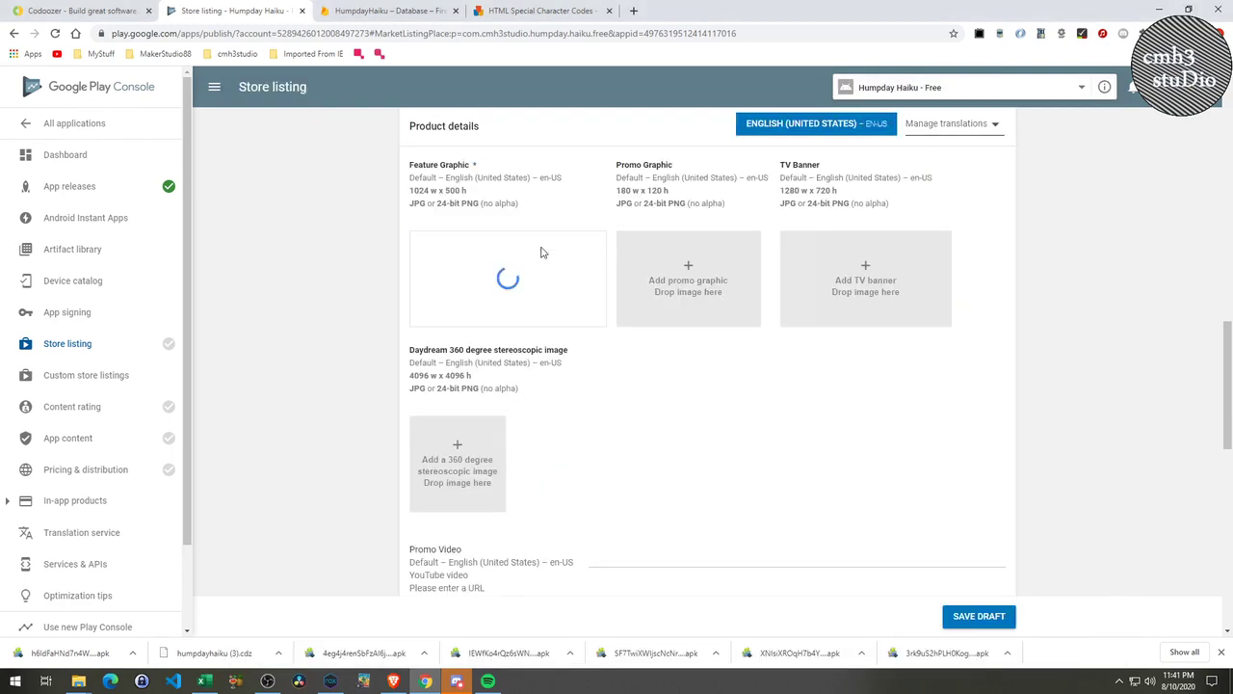
{"action": "scroll", "coordinate": [500, 377], "scroll_direction": "down", "scroll_amount": 3}
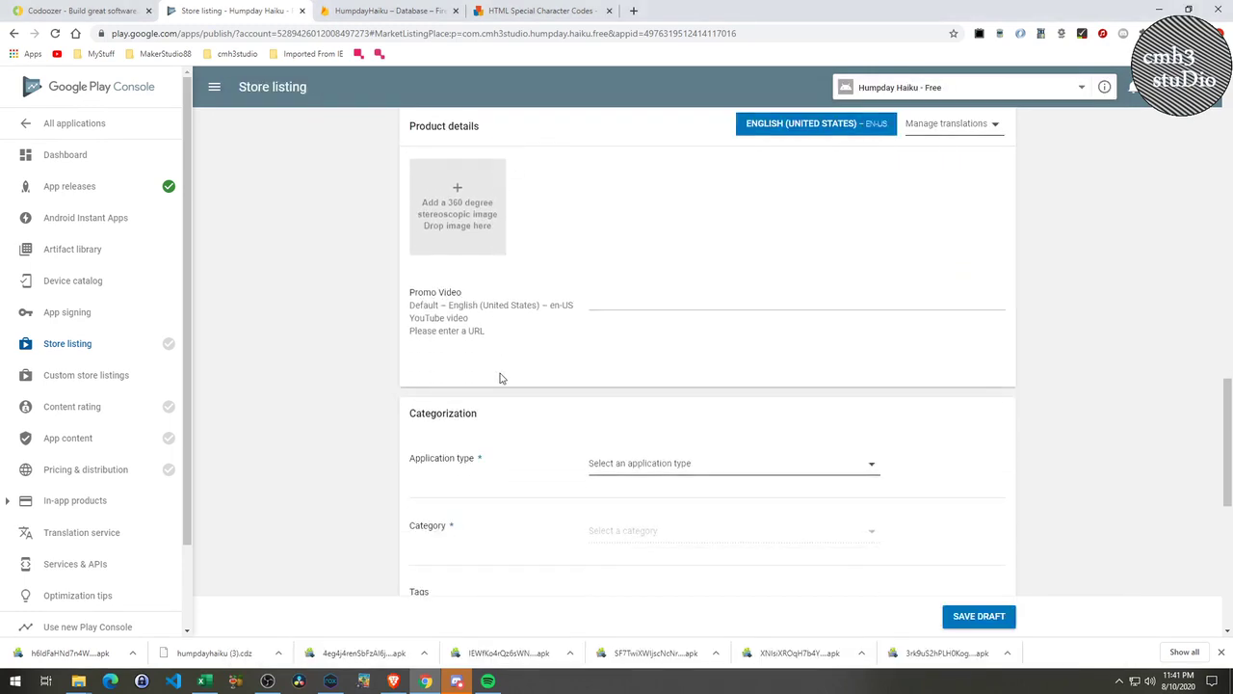
{"action": "scroll", "coordinate": [500, 377], "scroll_direction": "down", "scroll_amount": 2}
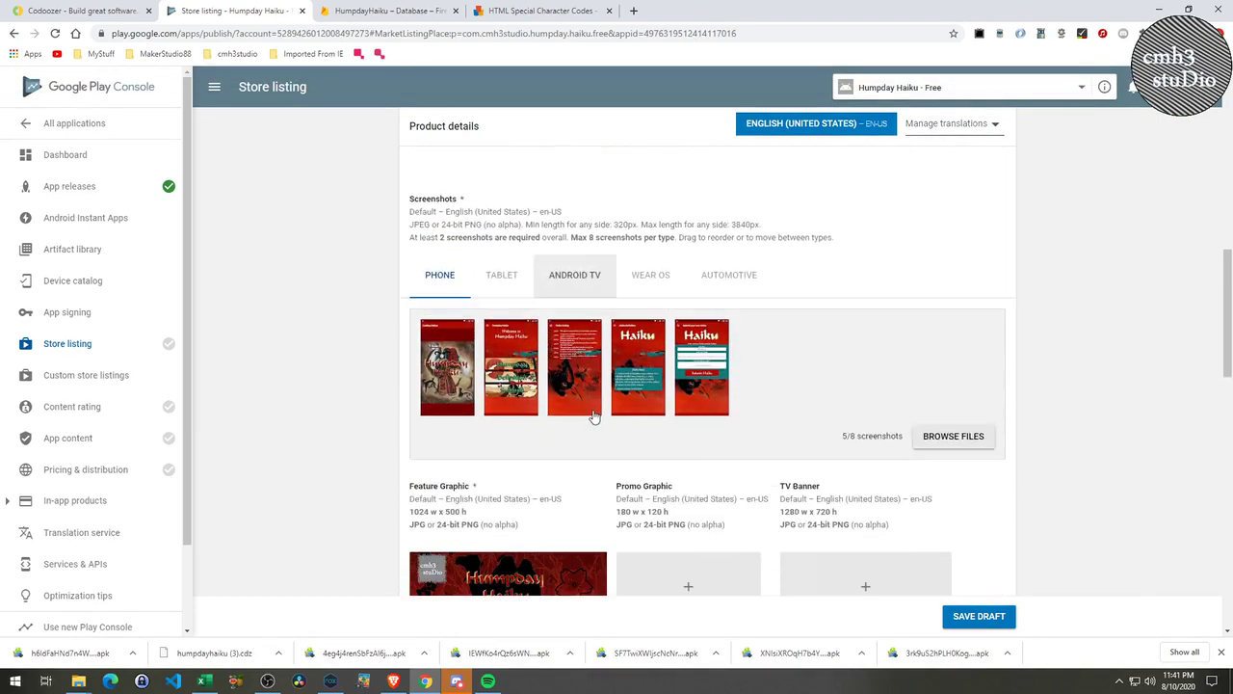
{"action": "scroll", "coordinate": [593, 416], "scroll_direction": "down", "scroll_amount": 2}
{"action": "scroll", "coordinate": [599, 421], "scroll_direction": "down", "scroll_amount": 1}
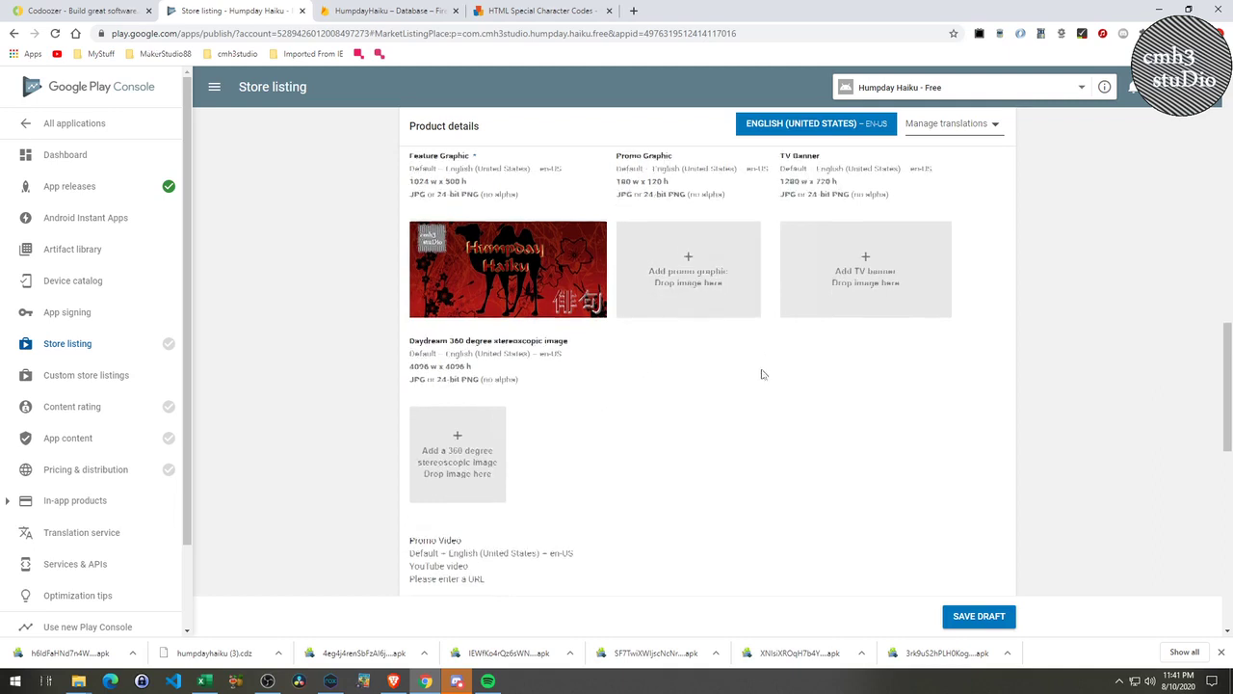
{"action": "scroll", "coordinate": [761, 375], "scroll_direction": "down", "scroll_amount": 3}
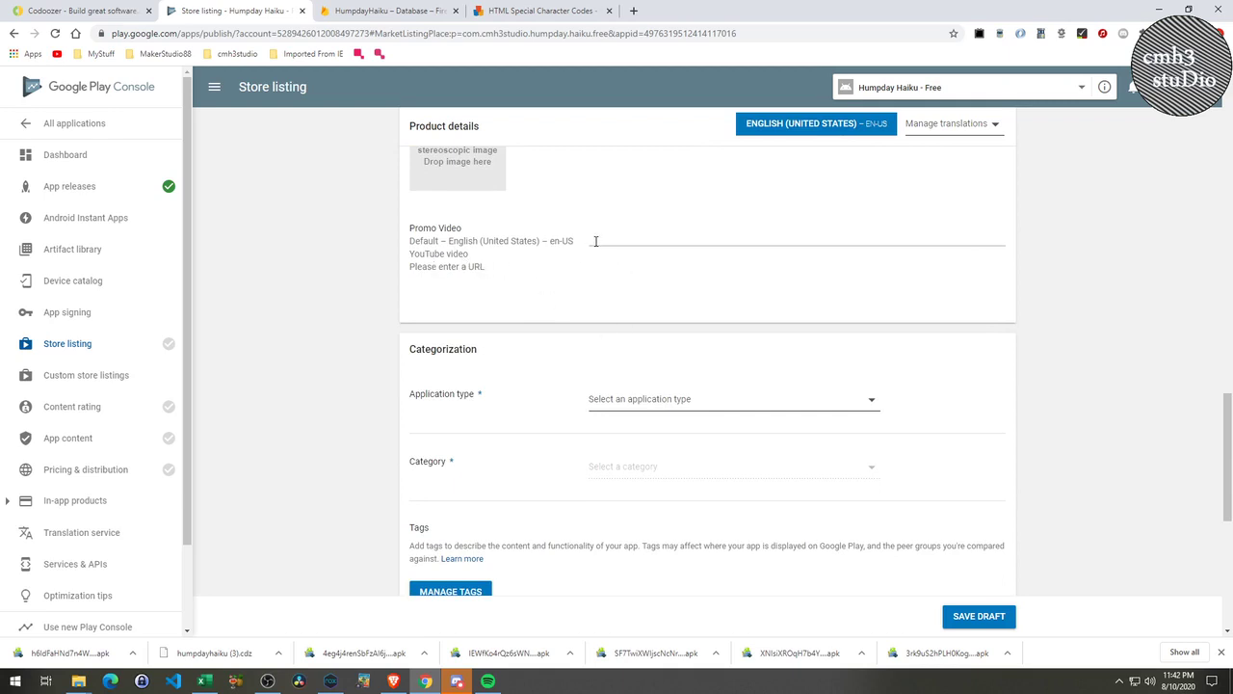
Set the application type to Applications and the category to Entertainment.
{"action": "scroll", "coordinate": [650, 427], "scroll_direction": "down", "scroll_amount": 1}
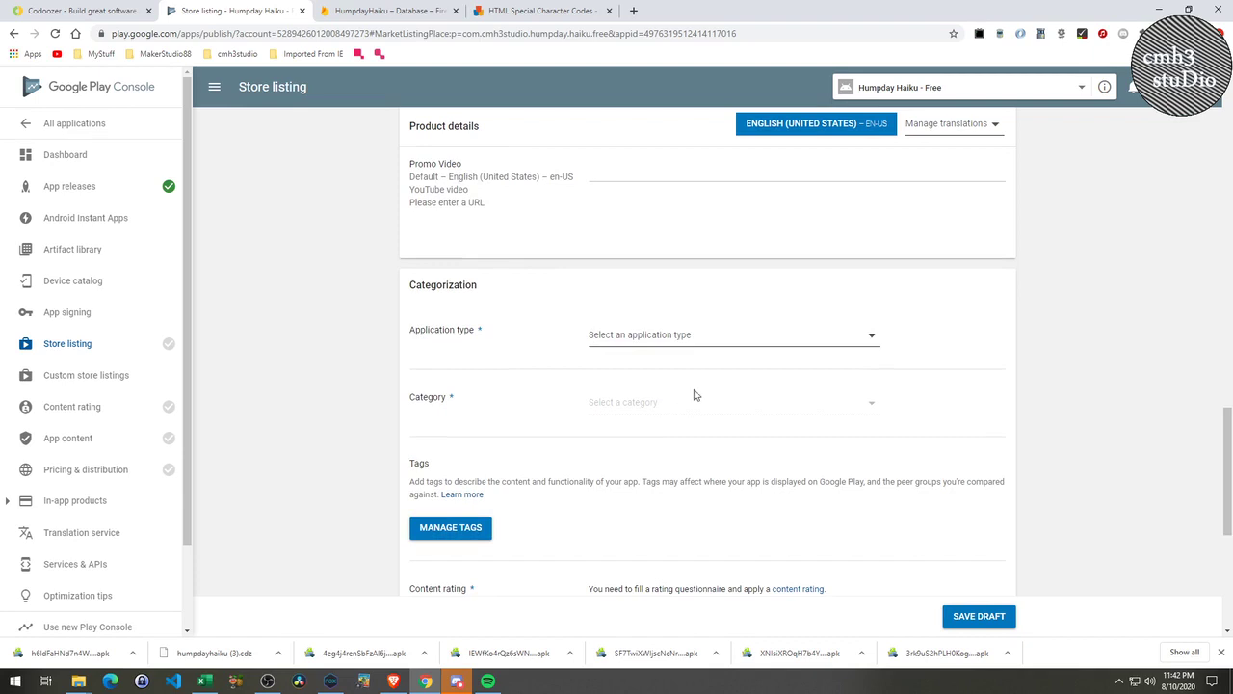
{"action": "left_click", "coordinate": [689, 335]}
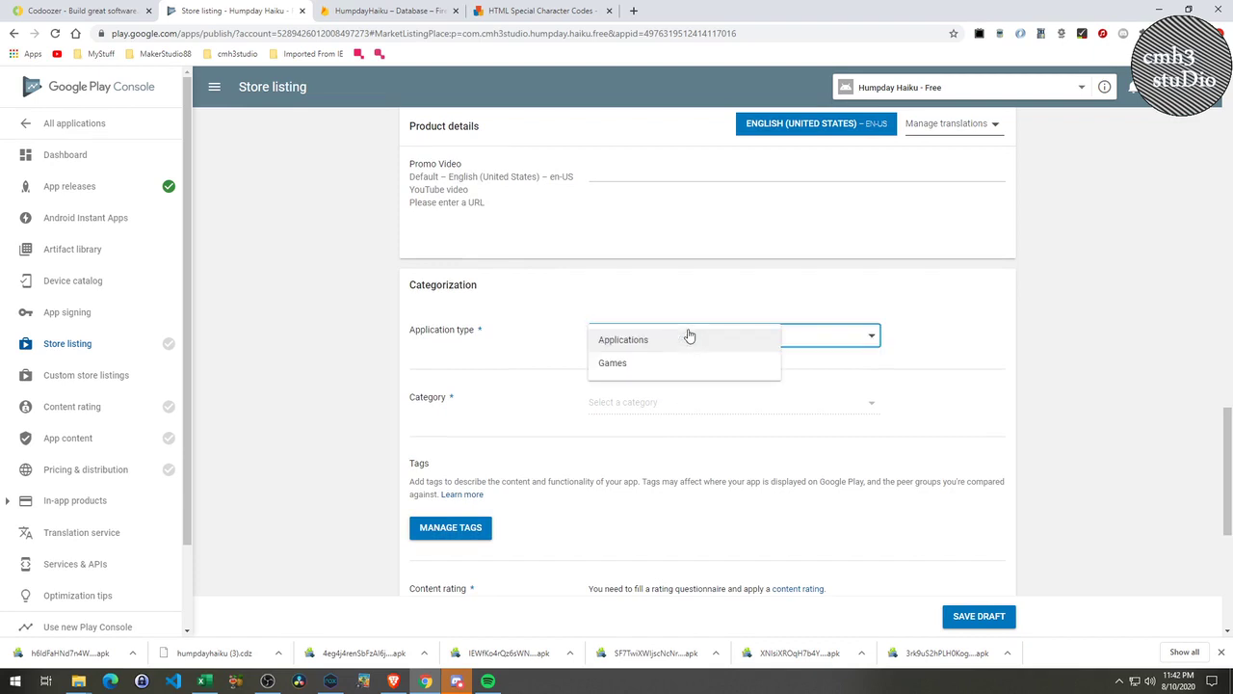
{"action": "left_click", "coordinate": [650, 339]}
{"action": "left_click", "coordinate": [659, 409]}
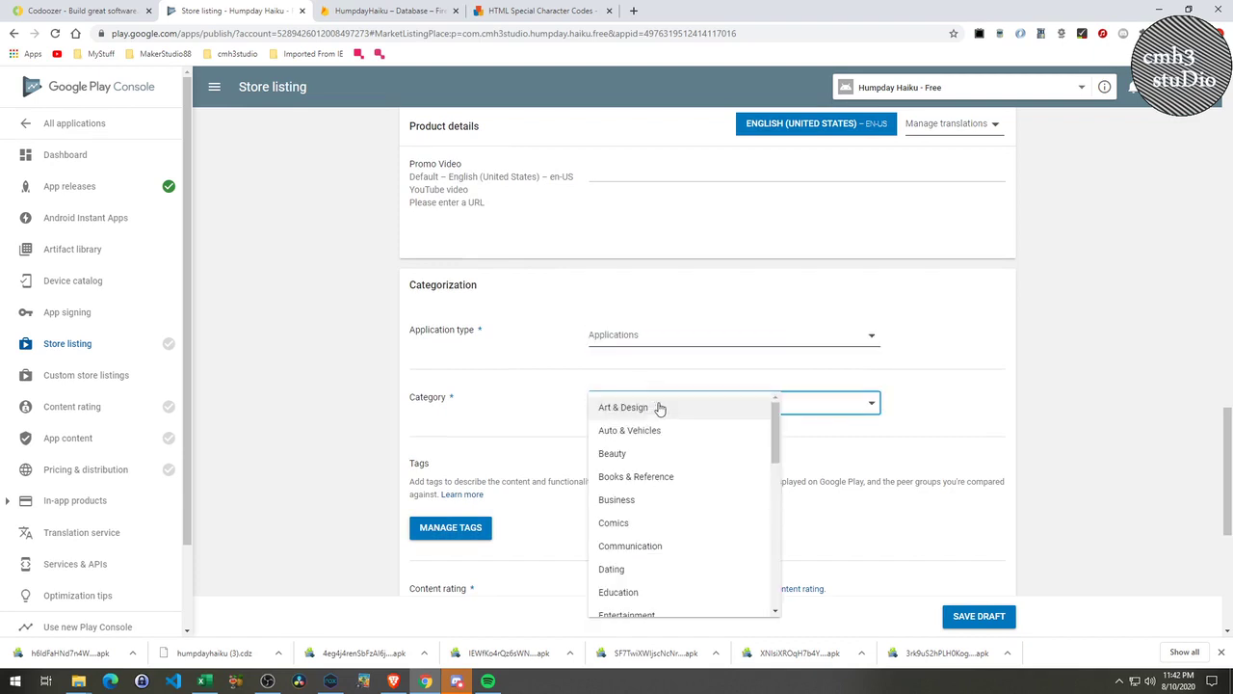
{"action": "scroll", "coordinate": [677, 462], "scroll_direction": "down", "scroll_amount": 3}
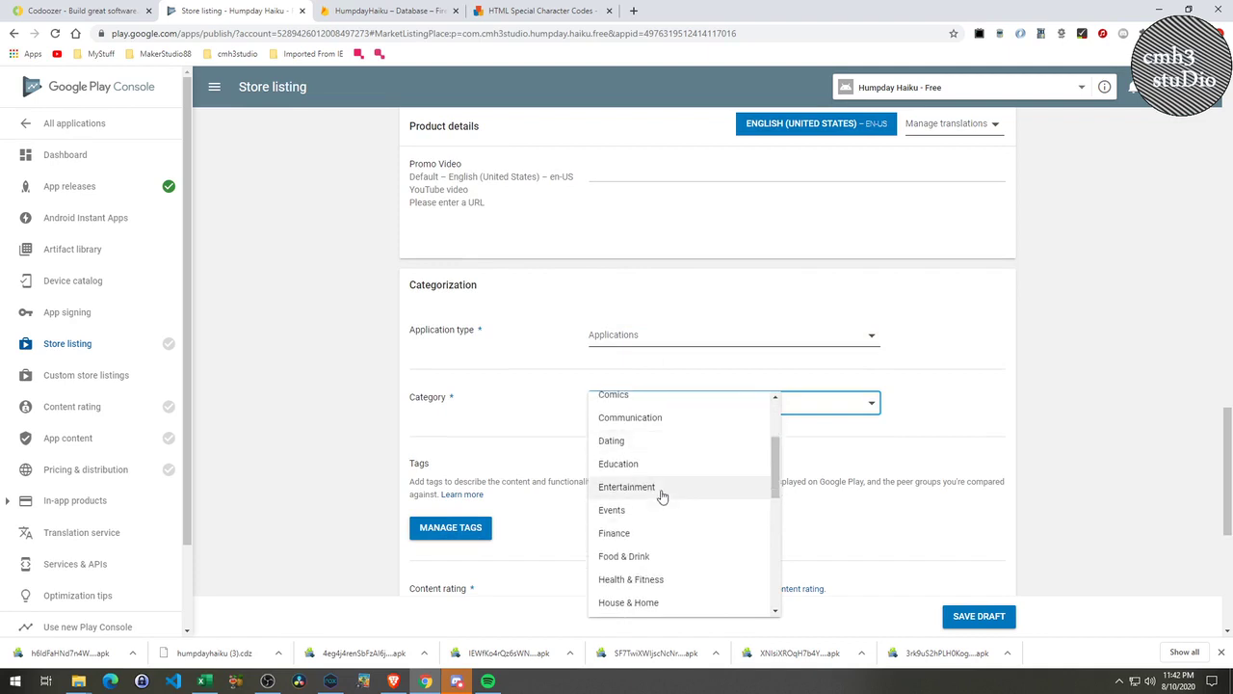
{"action": "left_click", "coordinate": [662, 495]}
{"action": "scroll", "coordinate": [617, 501], "scroll_direction": "down", "scroll_amount": 1}
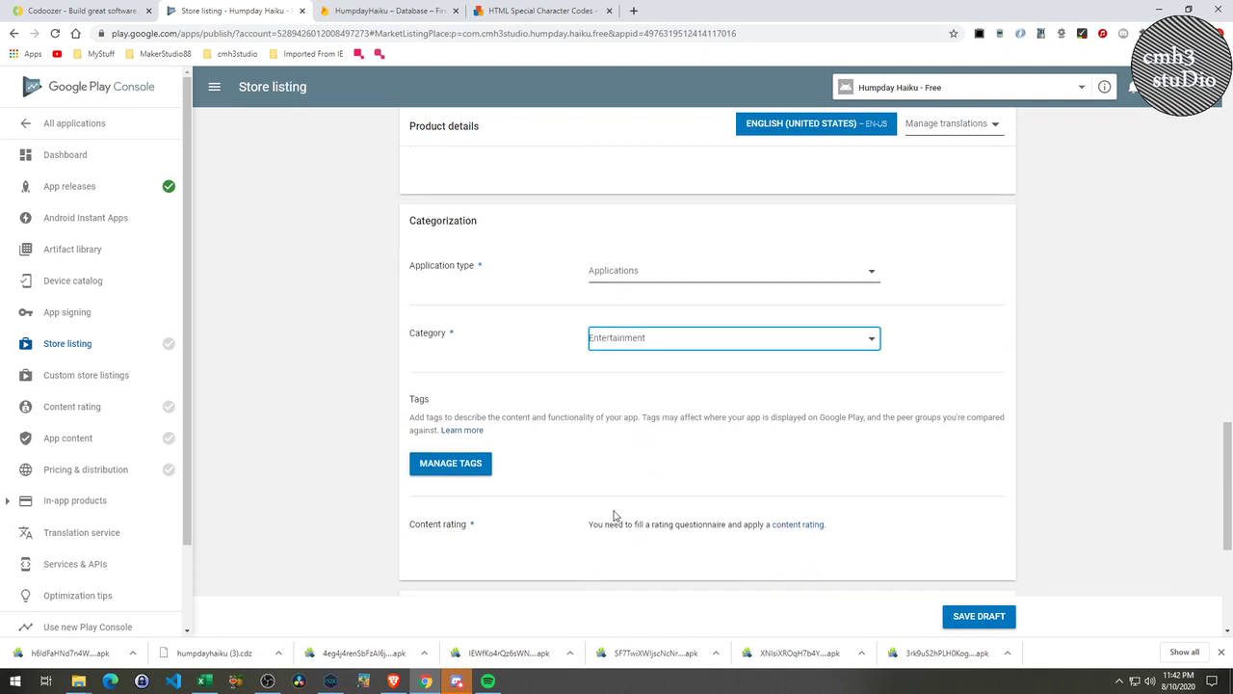
{"action": "left_click", "coordinate": [489, 471]}
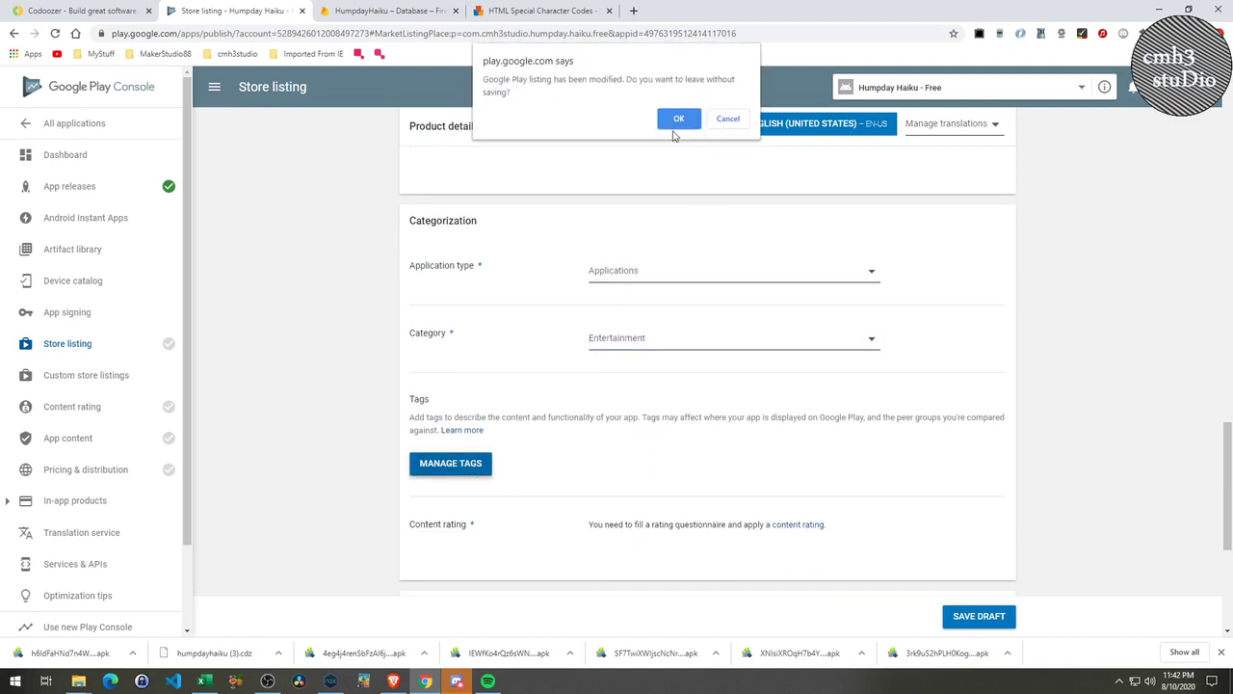
Leave the listing for the Tags page and try tag searches for 'p', 'lit' and 'wri'.
{"action": "left_click", "coordinate": [677, 120]}
{"action": "scroll", "coordinate": [549, 487], "scroll_direction": "down", "scroll_amount": 1}
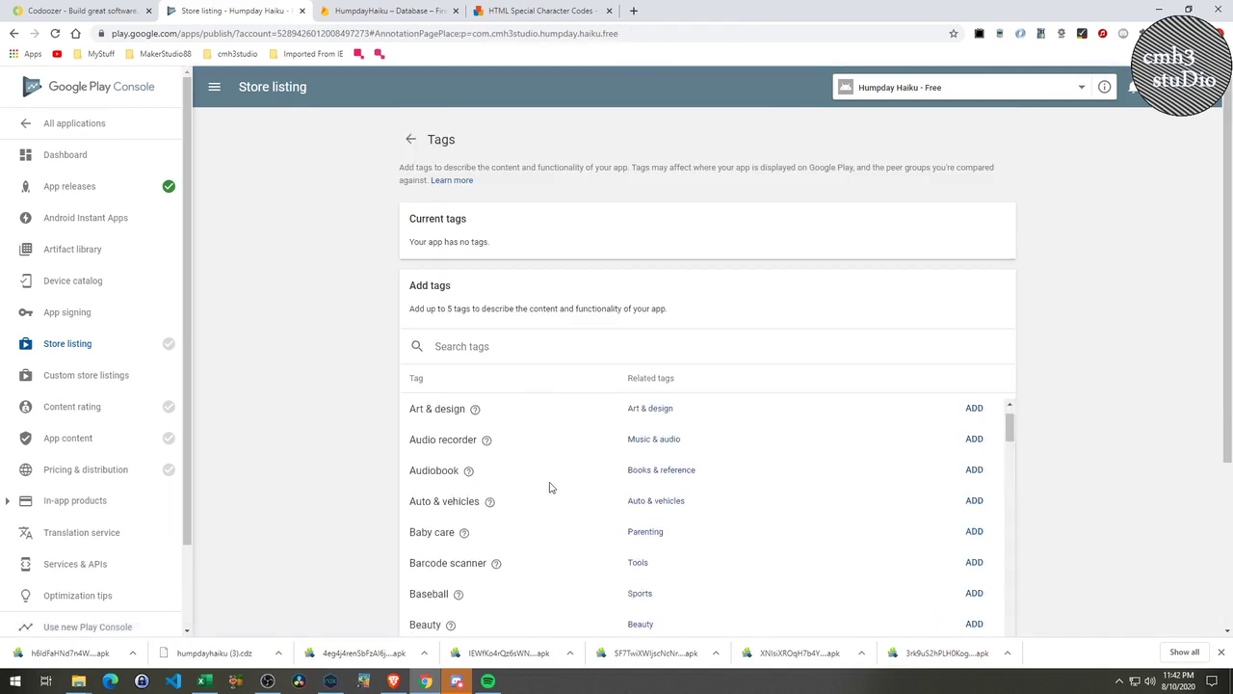
{"action": "scroll", "coordinate": [530, 437], "scroll_direction": "up", "scroll_amount": 1}
{"action": "scroll", "coordinate": [530, 436], "scroll_direction": "up", "scroll_amount": 1}
{"action": "left_click", "coordinate": [473, 345]}
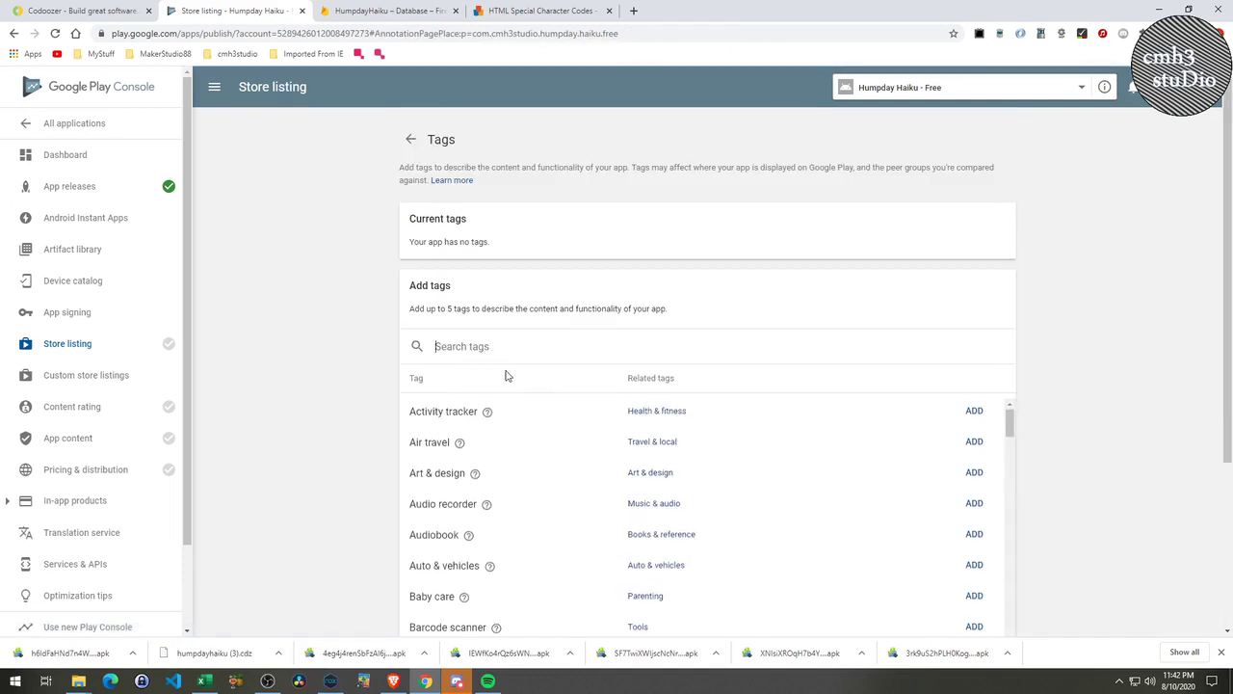
{"action": "type", "text": "poe"}
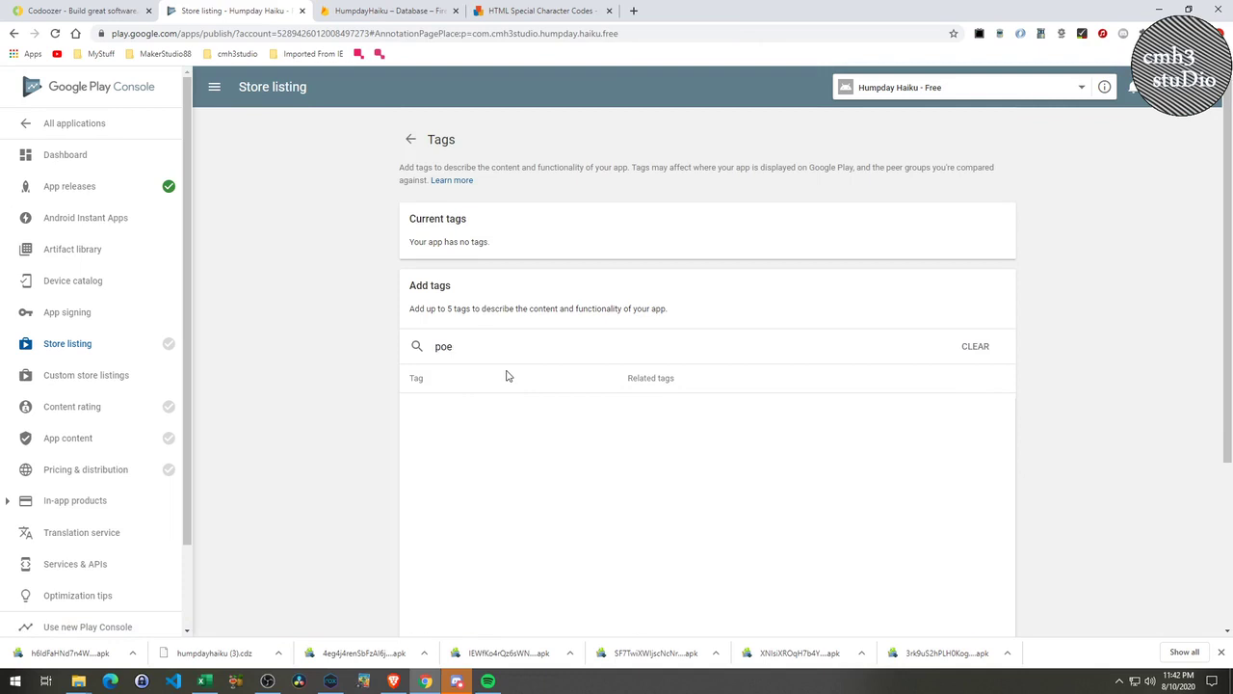
{"action": "key", "text": "BackSpace"}
{"action": "key", "text": "BackSpace"}
{"action": "key", "text": "BackSpace"}
{"action": "type", "text": "lit"}
{"action": "key", "text": "BackSpace"}
{"action": "key", "text": "BackSpace"}
{"action": "key", "text": "BackSpace"}
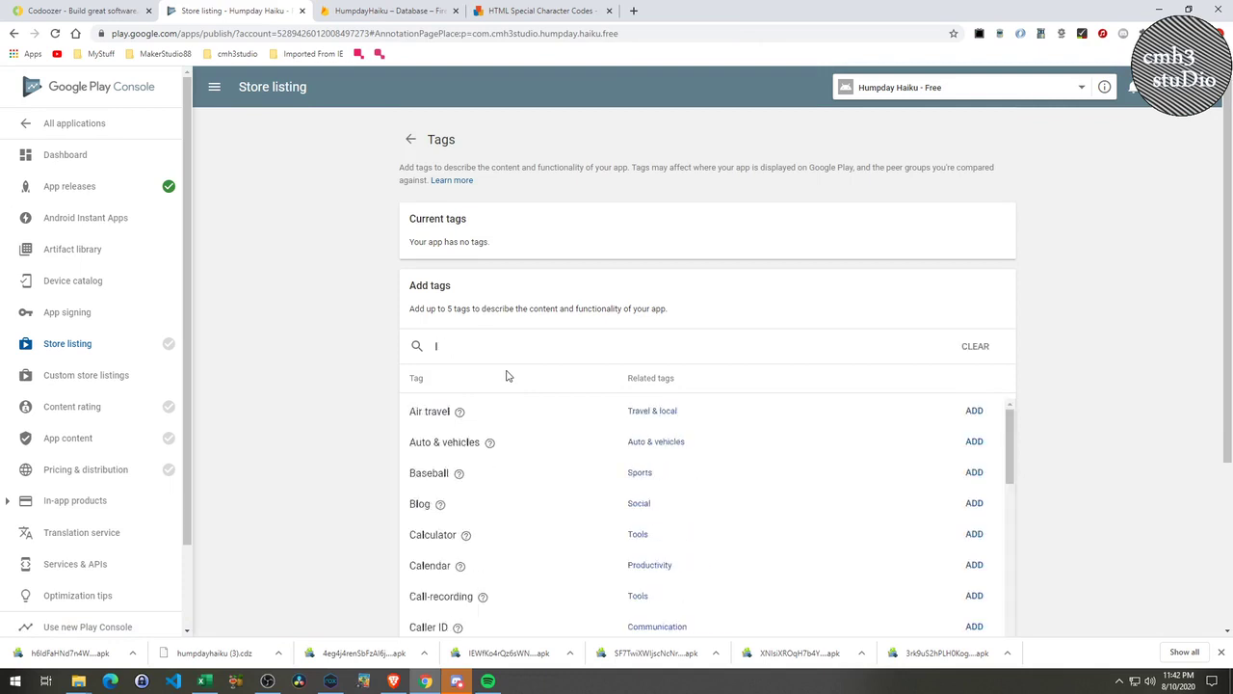
{"action": "type", "text": "wri"}
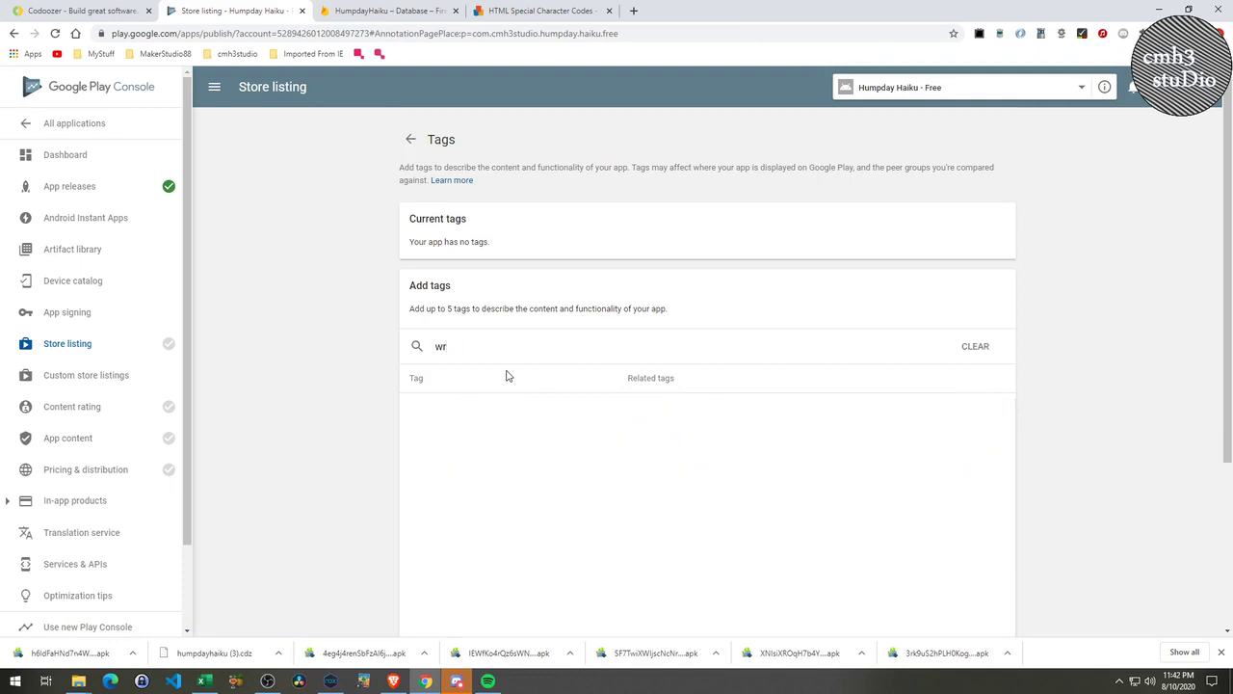
{"action": "key", "text": "BackSpace"}
{"action": "key", "text": "BackSpace"}
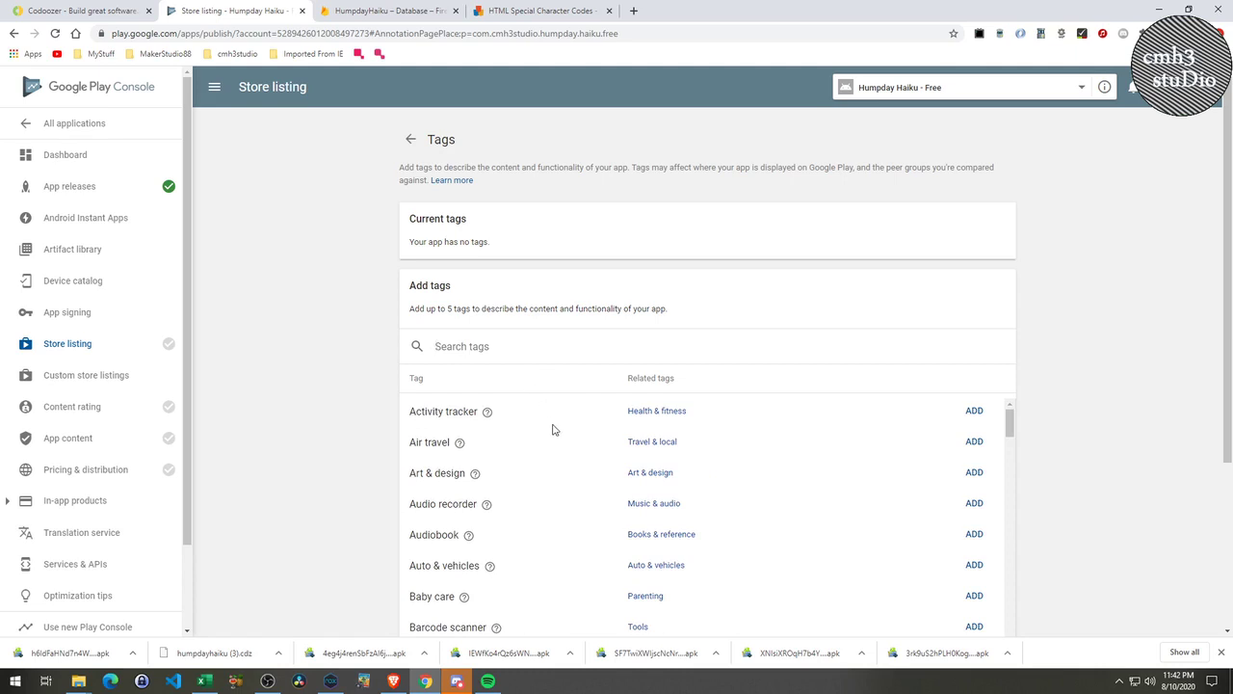
Scroll the full list of addable tags down to the Entertainment row.
{"action": "scroll", "coordinate": [552, 430], "scroll_direction": "down", "scroll_amount": 4}
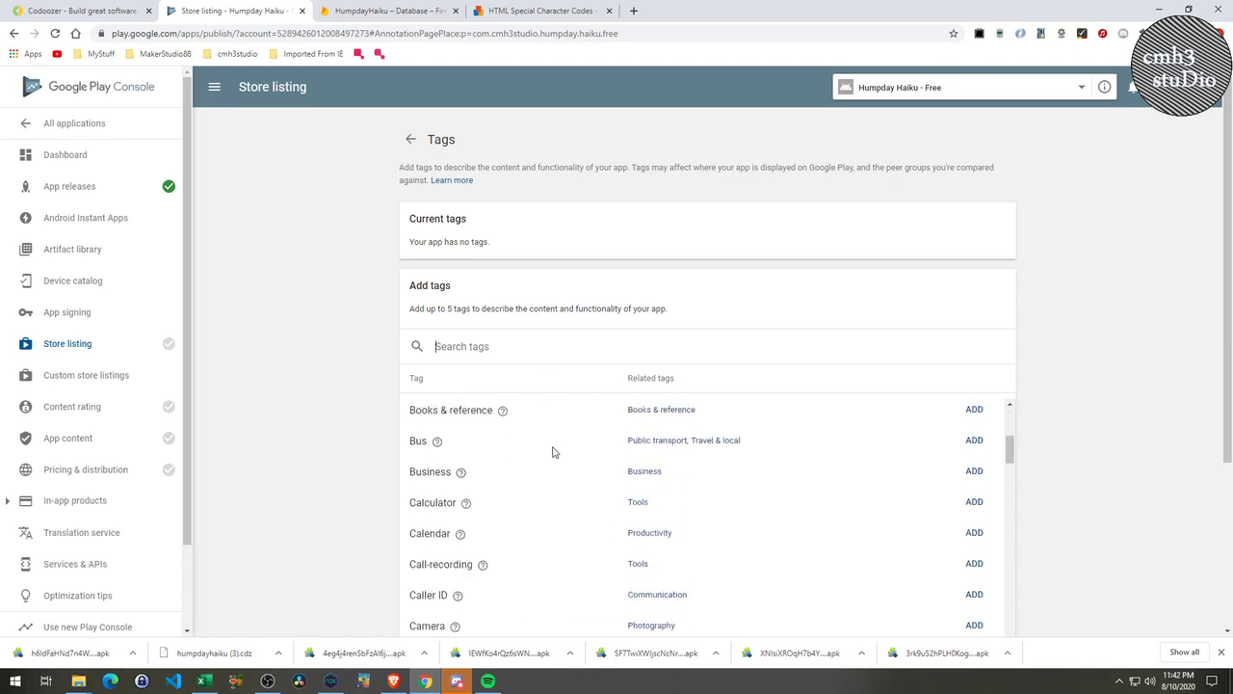
{"action": "scroll", "coordinate": [552, 452], "scroll_direction": "down", "scroll_amount": 4}
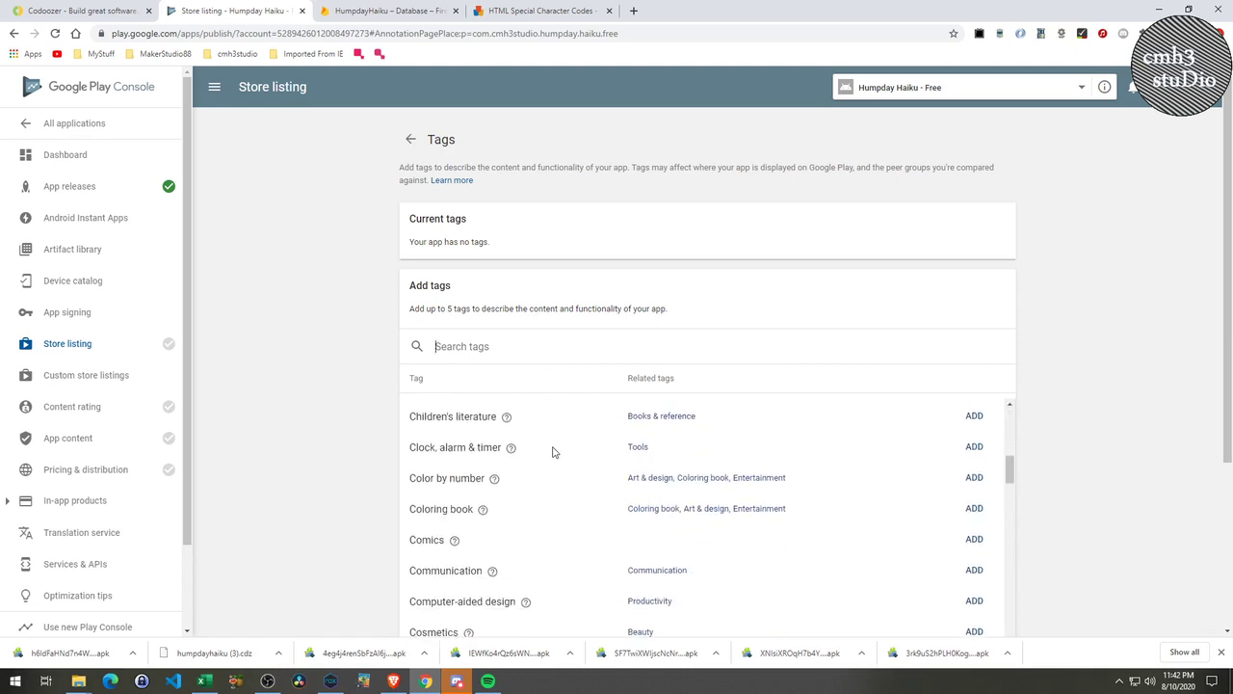
{"action": "scroll", "coordinate": [552, 452], "scroll_direction": "down", "scroll_amount": 4}
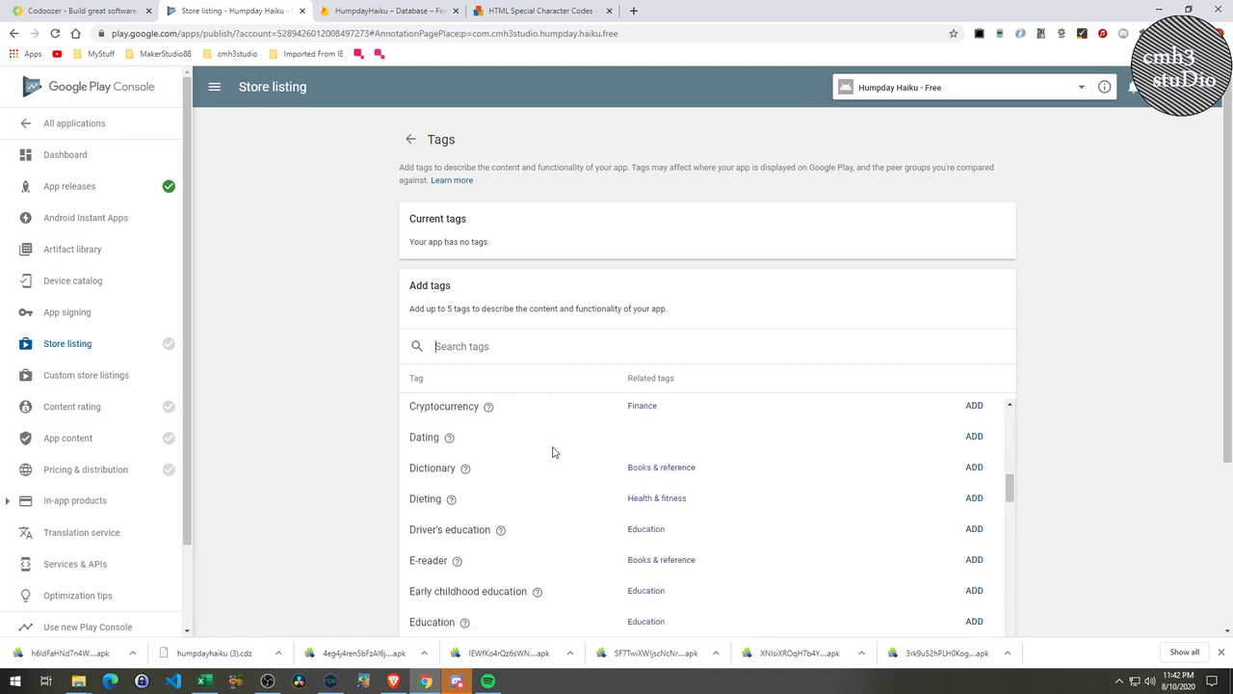
{"action": "scroll", "coordinate": [552, 451], "scroll_direction": "down", "scroll_amount": 3}
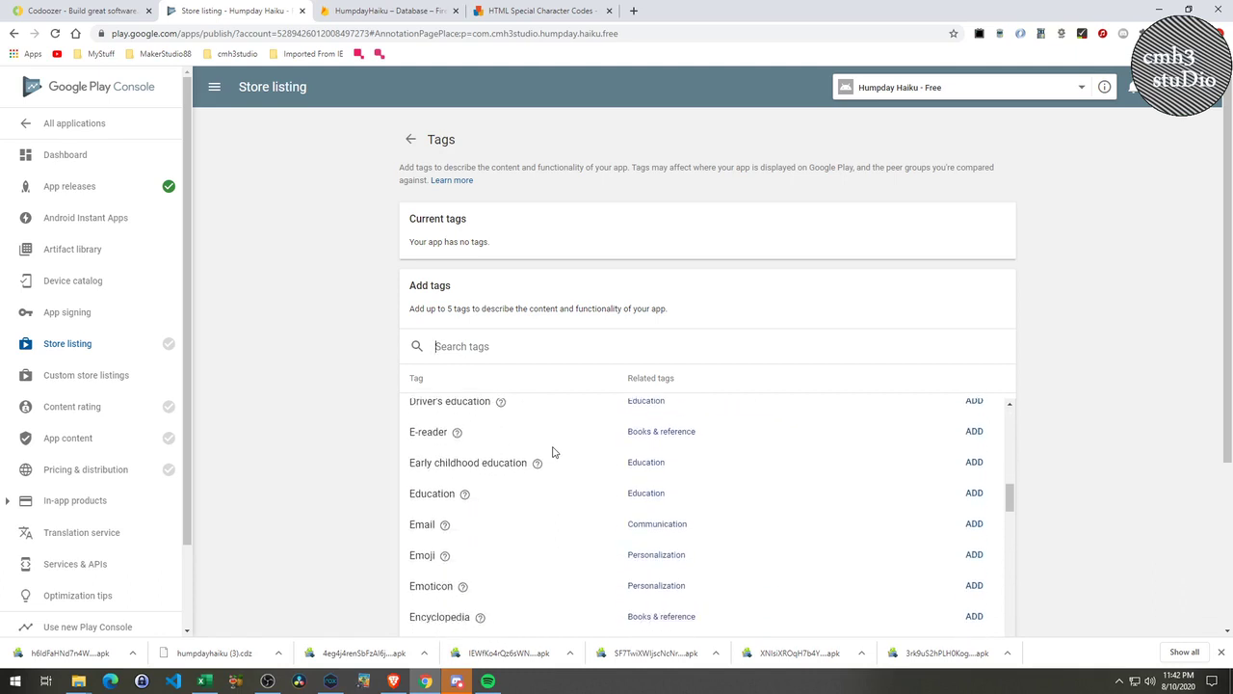
{"action": "scroll", "coordinate": [552, 452], "scroll_direction": "down", "scroll_amount": 2}
{"action": "scroll", "coordinate": [554, 452], "scroll_direction": "down", "scroll_amount": 2}
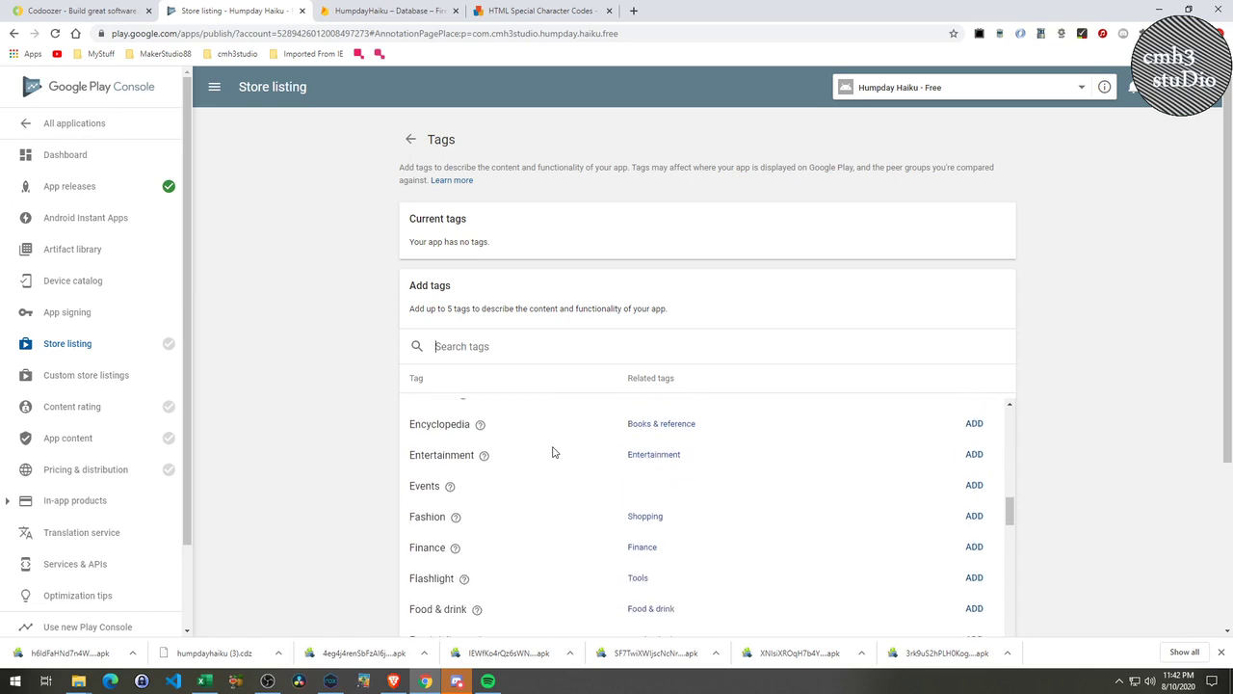
Add and confirm the Entertainment tag, then look over its related tags.
{"action": "mouse_move", "coordinate": [483, 454]}
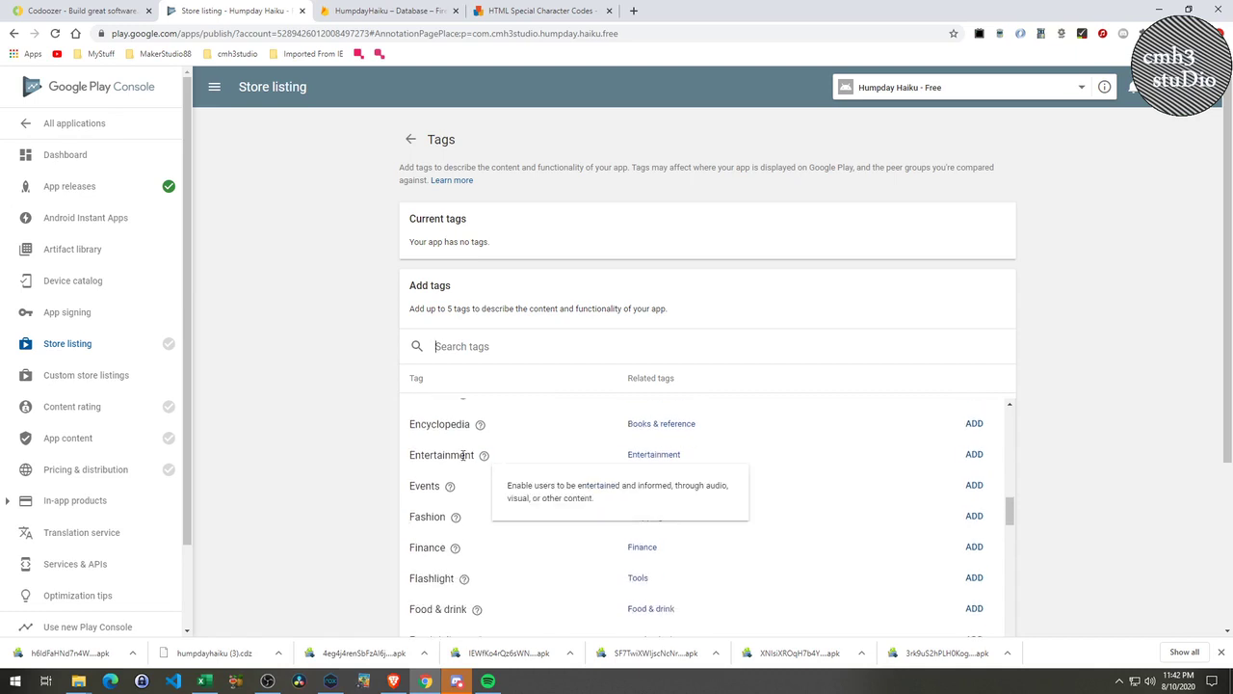
{"action": "left_click", "coordinate": [668, 457]}
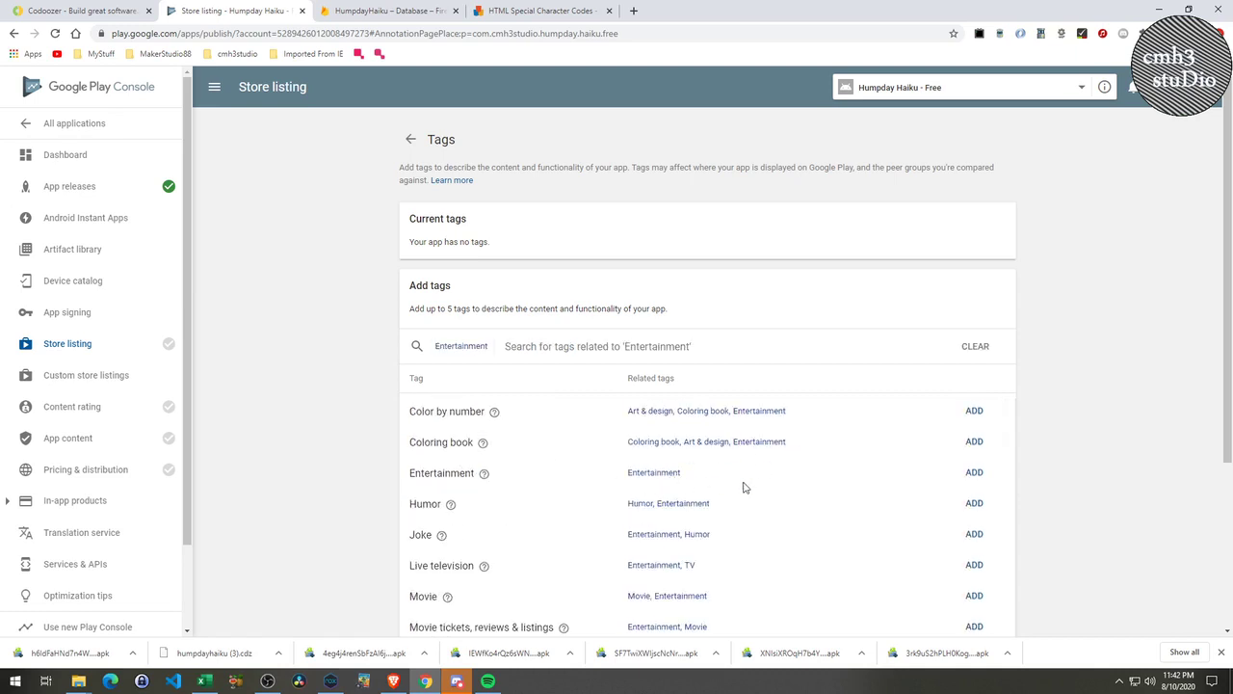
{"action": "left_click", "coordinate": [972, 473]}
{"action": "left_click", "coordinate": [771, 362]}
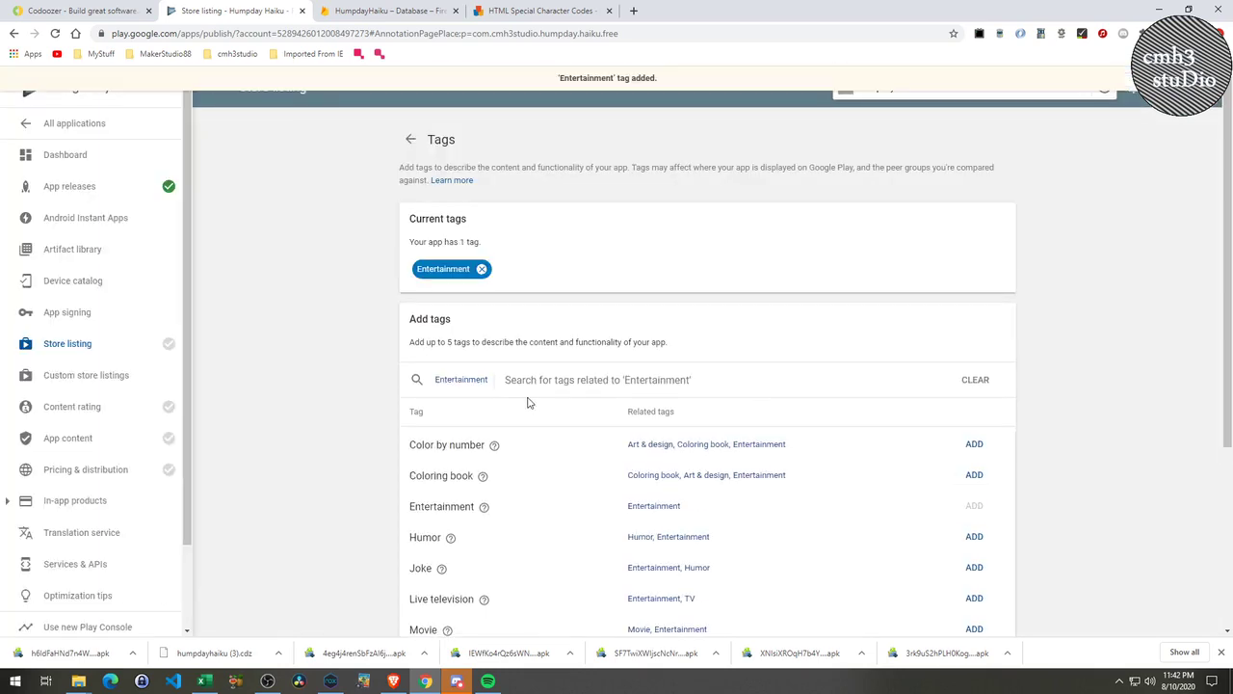
{"action": "scroll", "coordinate": [539, 535], "scroll_direction": "down", "scroll_amount": 2}
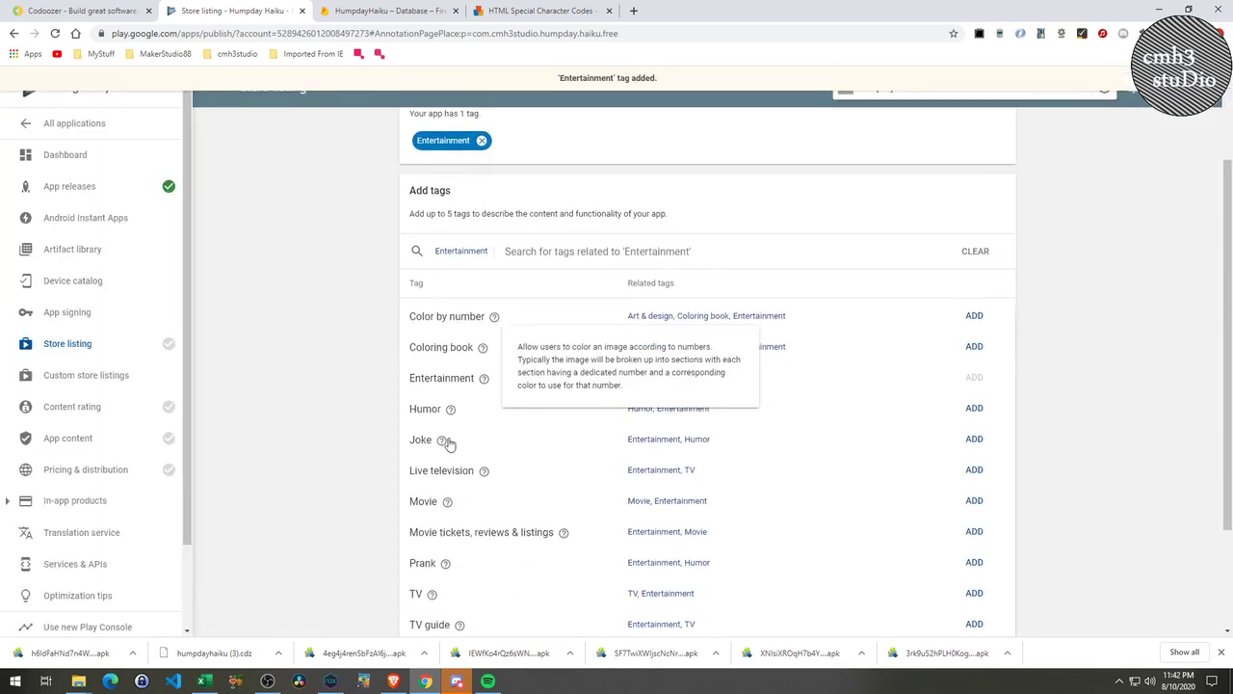
{"action": "mouse_move", "coordinate": [445, 440]}
{"action": "scroll", "coordinate": [574, 568], "scroll_direction": "down", "scroll_amount": 2}
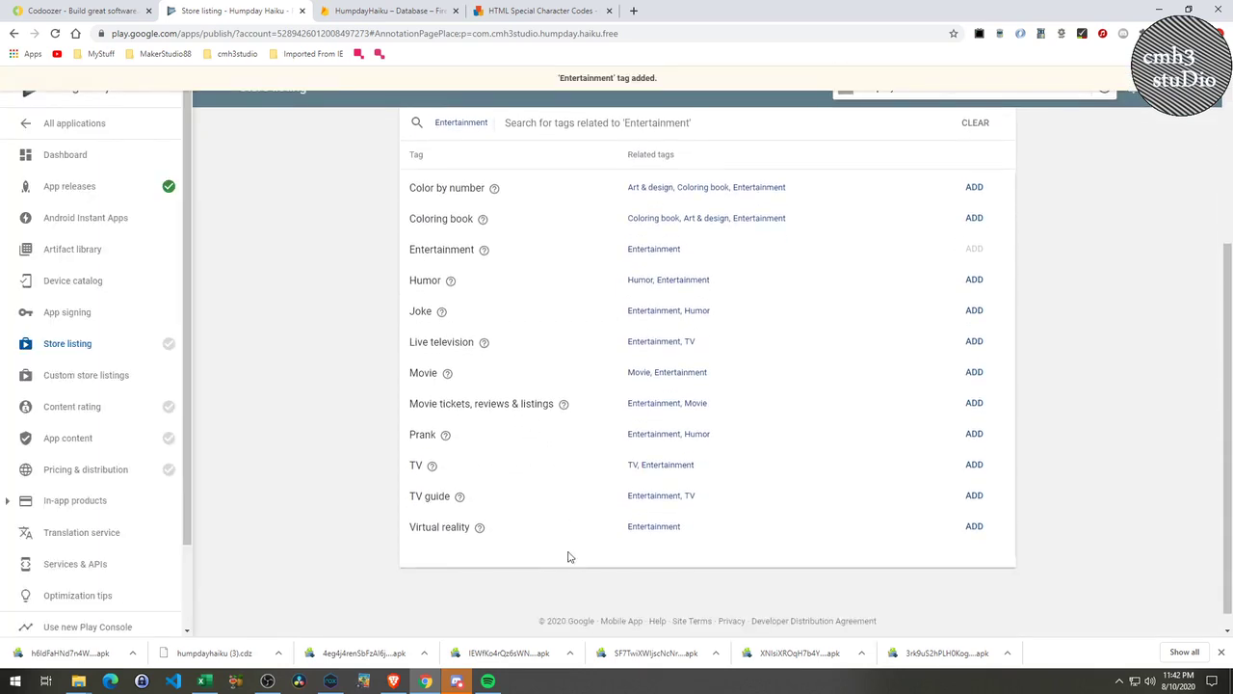
{"action": "scroll", "coordinate": [606, 466], "scroll_direction": "up", "scroll_amount": 2}
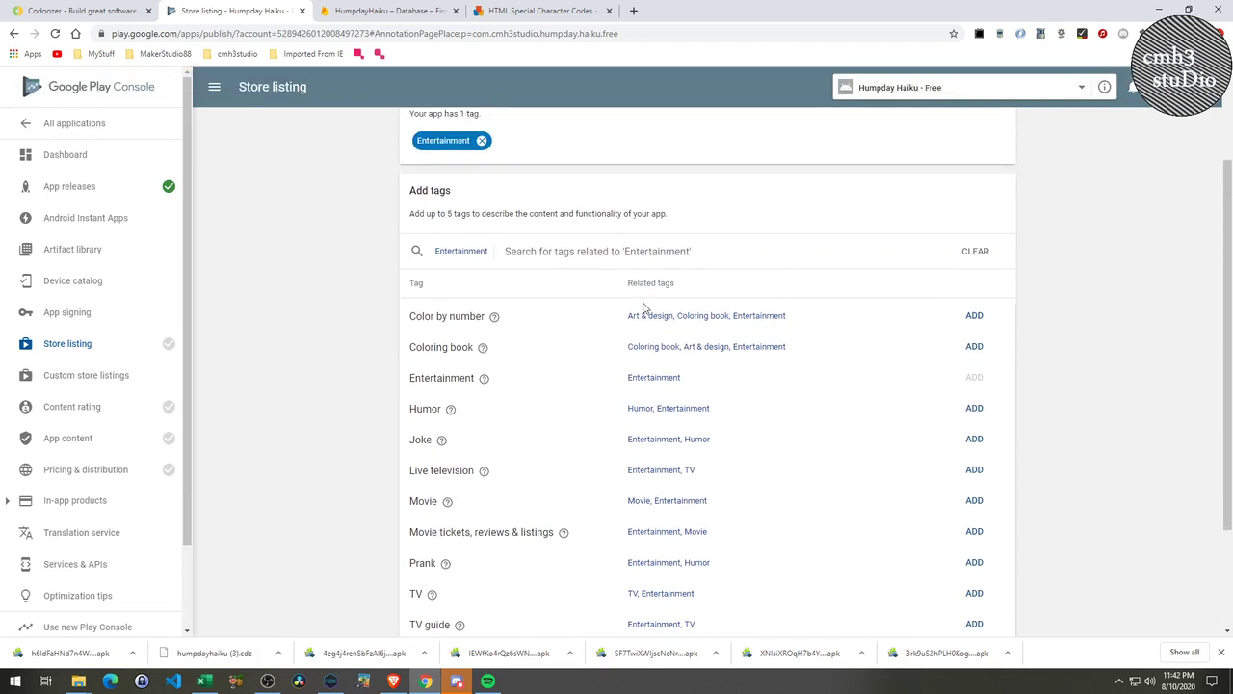
{"action": "scroll", "coordinate": [711, 395], "scroll_direction": "up", "scroll_amount": 2}
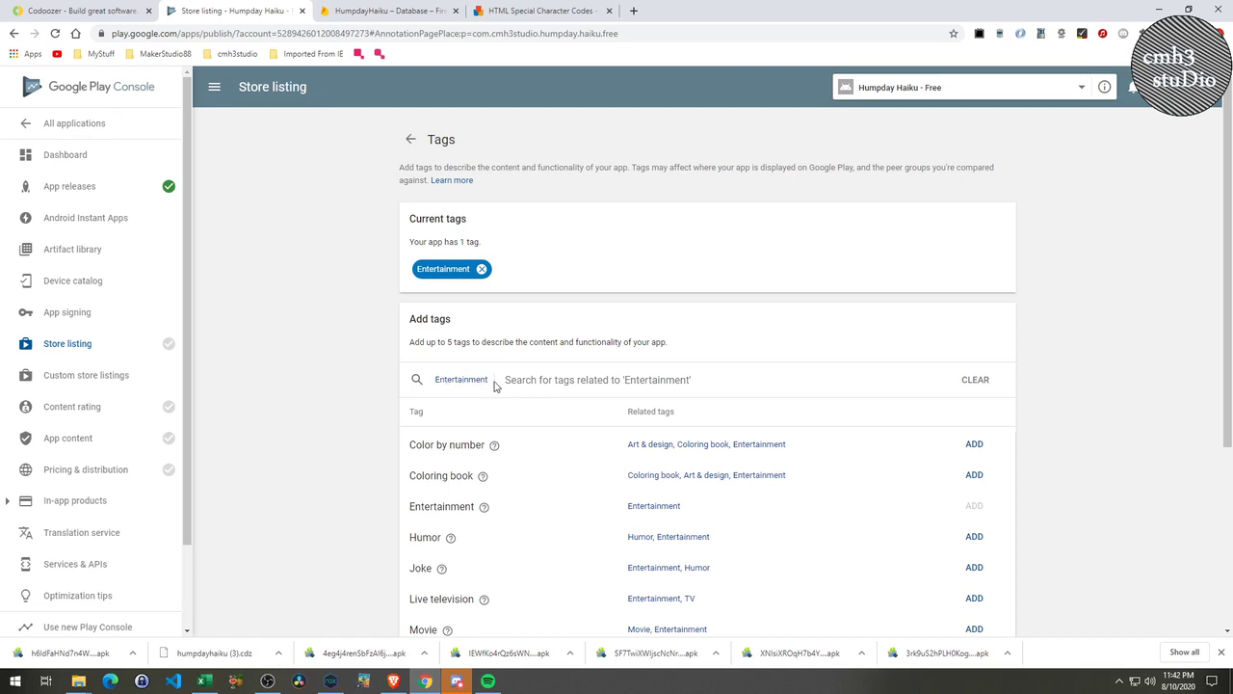
Clear the Entertainment filter and browse the full list of available tags.
{"action": "left_click", "coordinate": [973, 380]}
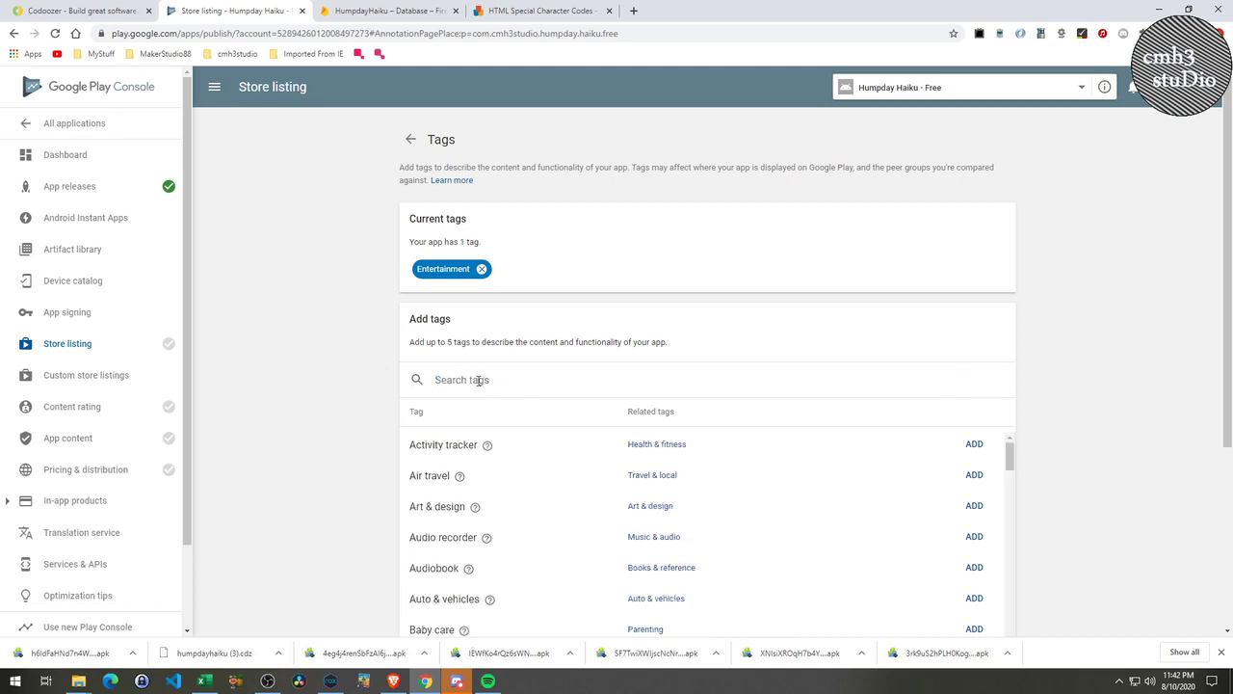
{"action": "scroll", "coordinate": [537, 466], "scroll_direction": "down", "scroll_amount": 5}
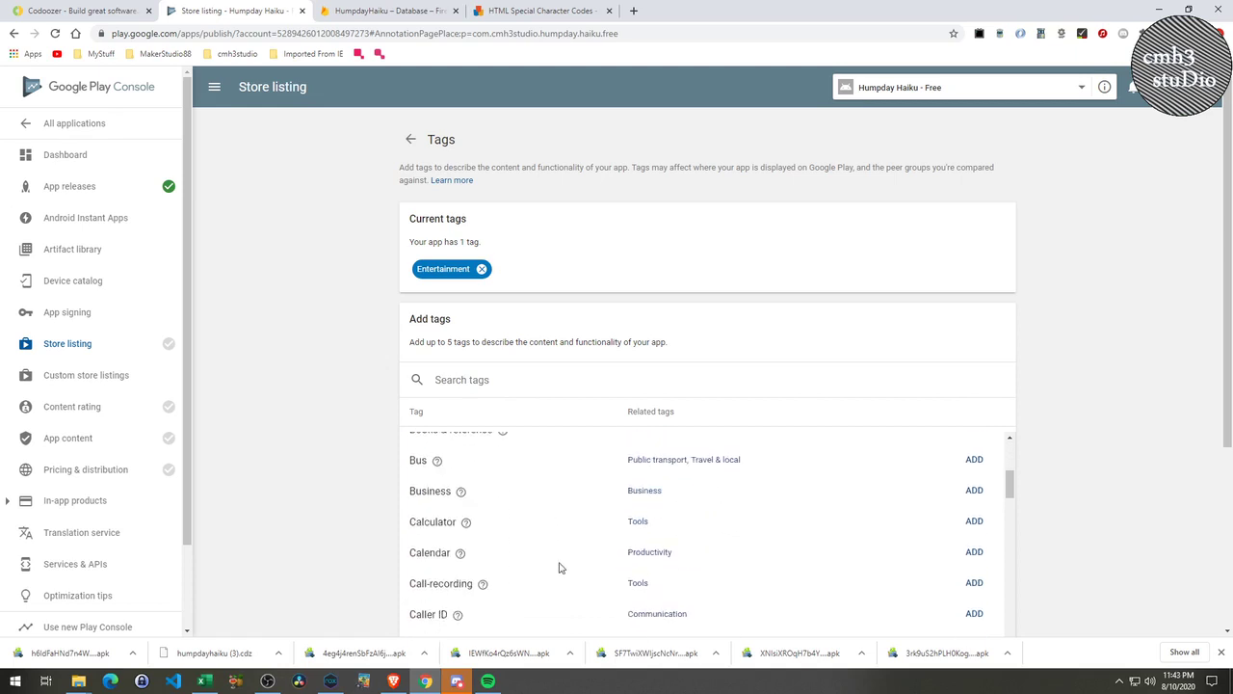
{"action": "scroll", "coordinate": [564, 574], "scroll_direction": "down", "scroll_amount": 4}
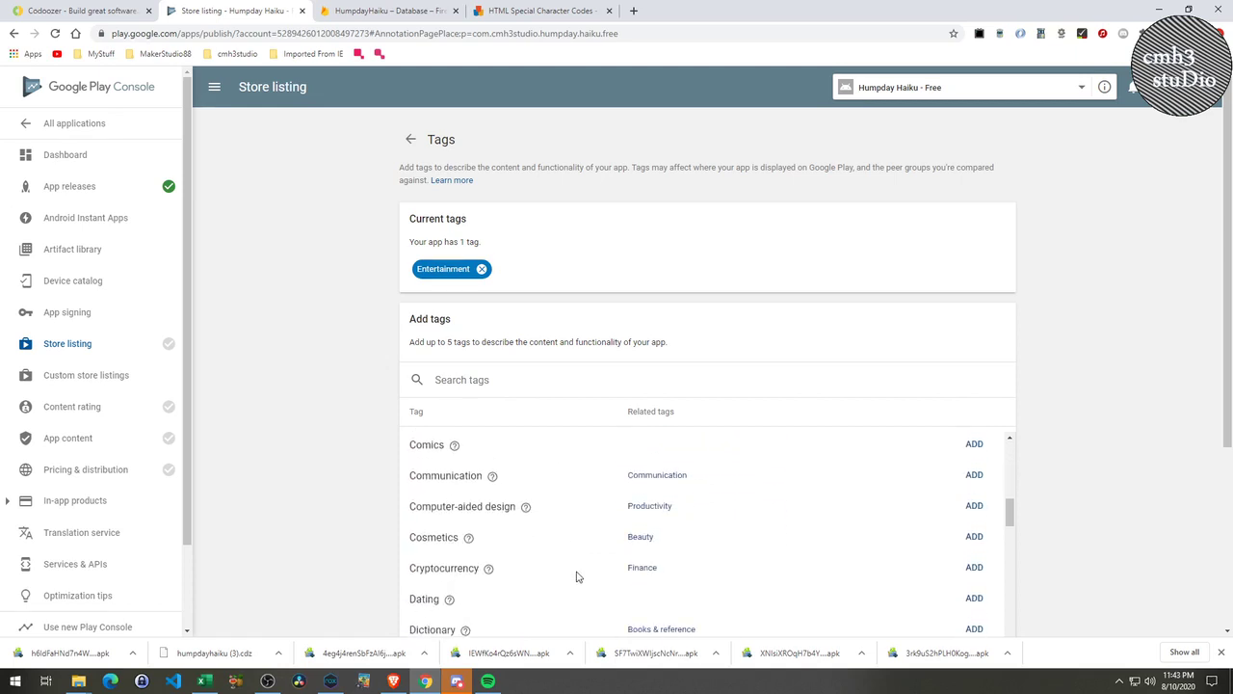
{"action": "scroll", "coordinate": [577, 575], "scroll_direction": "down", "scroll_amount": 6}
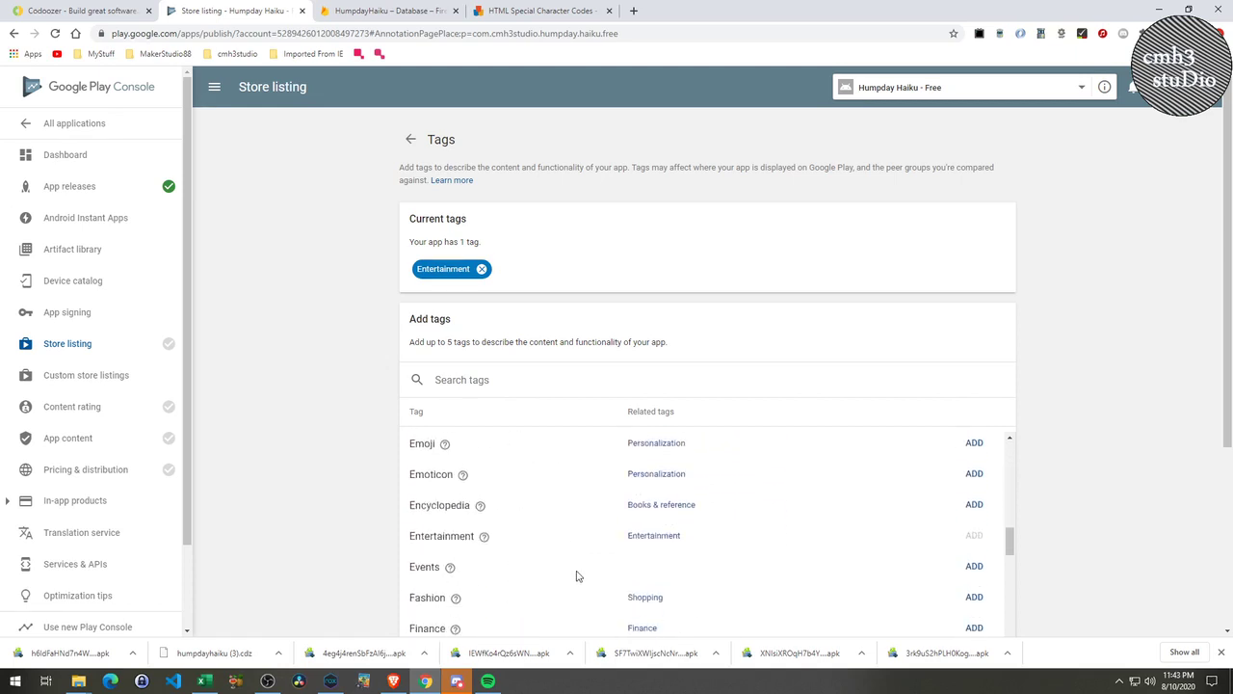
{"action": "scroll", "coordinate": [576, 573], "scroll_direction": "down", "scroll_amount": 5}
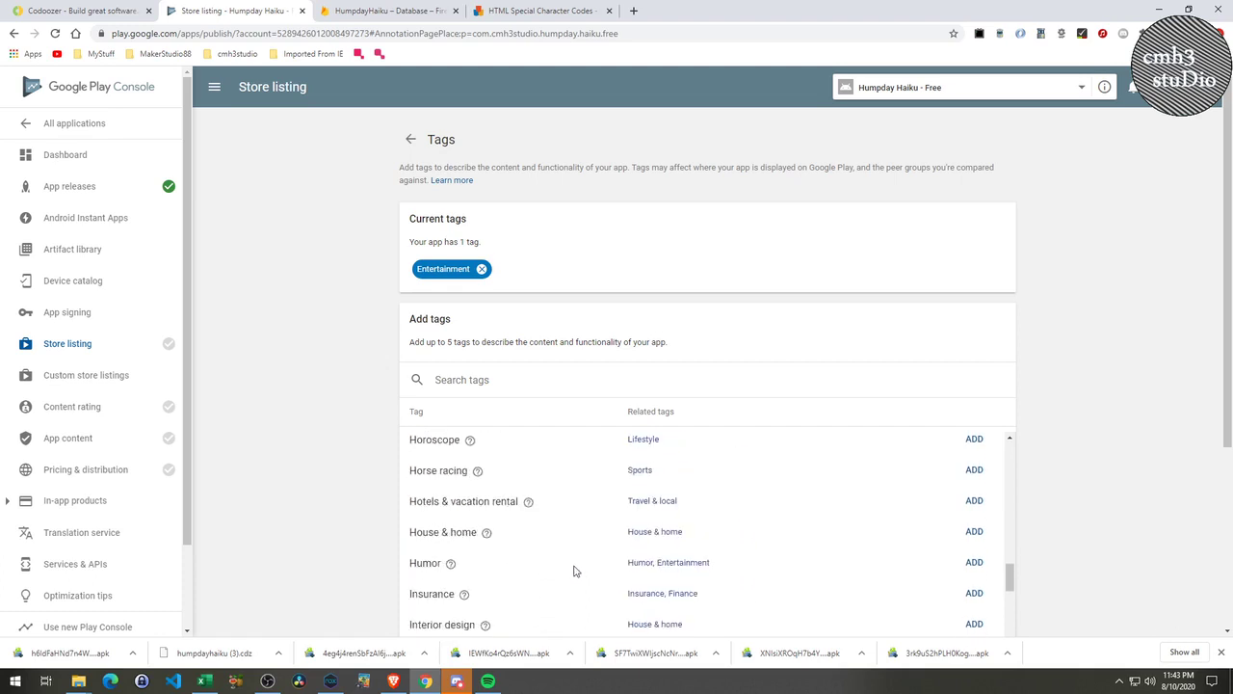
{"action": "scroll", "coordinate": [574, 570], "scroll_direction": "down", "scroll_amount": 2}
{"action": "scroll", "coordinate": [569, 562], "scroll_direction": "down", "scroll_amount": 3}
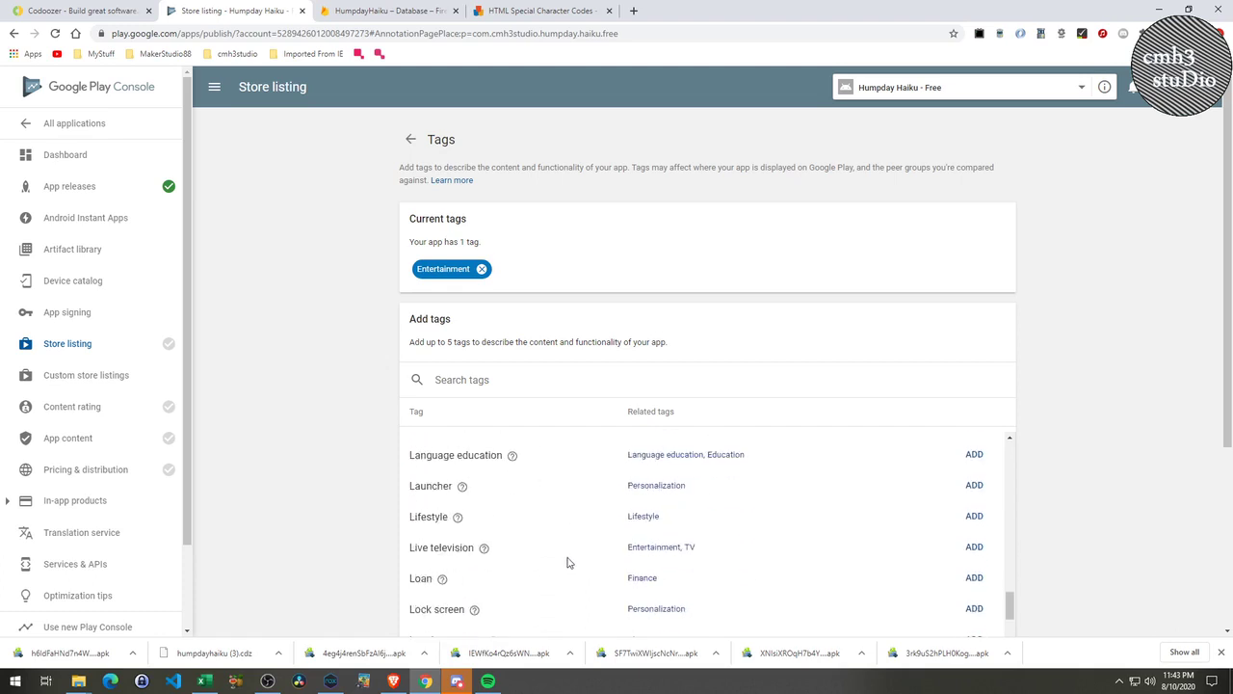
{"action": "scroll", "coordinate": [567, 560], "scroll_direction": "up", "scroll_amount": 2}
{"action": "scroll", "coordinate": [567, 560], "scroll_direction": "down", "scroll_amount": 5}
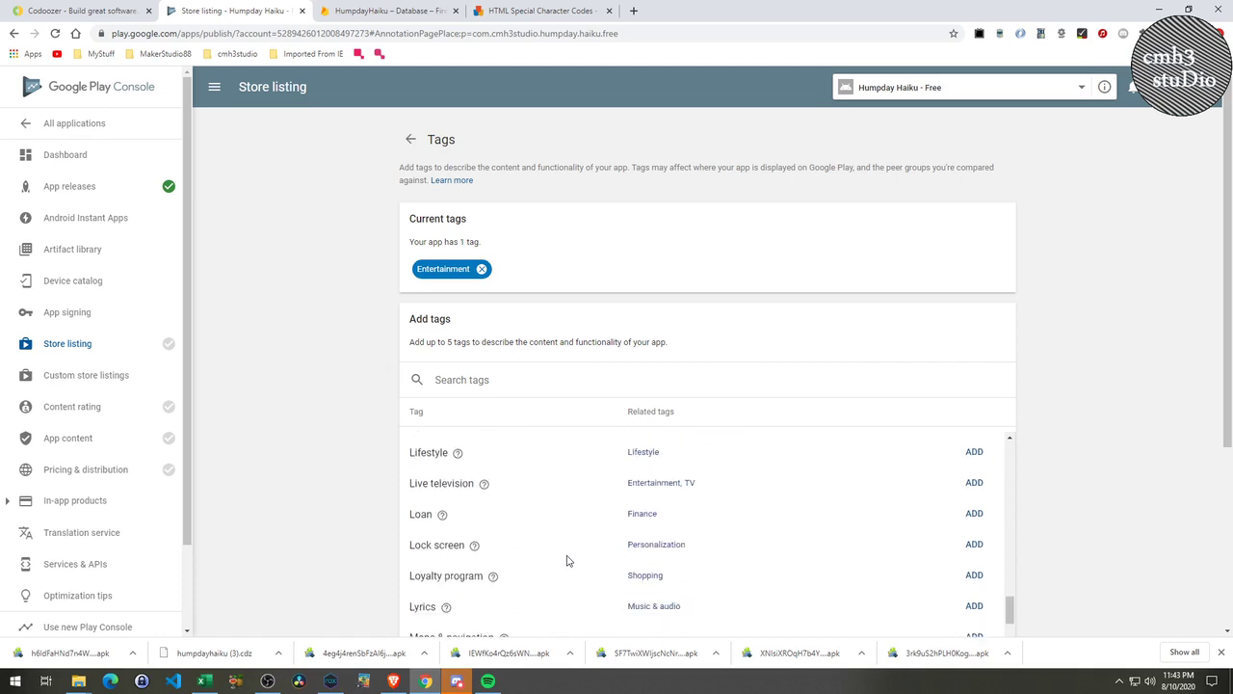
{"action": "scroll", "coordinate": [567, 560], "scroll_direction": "up", "scroll_amount": 1}
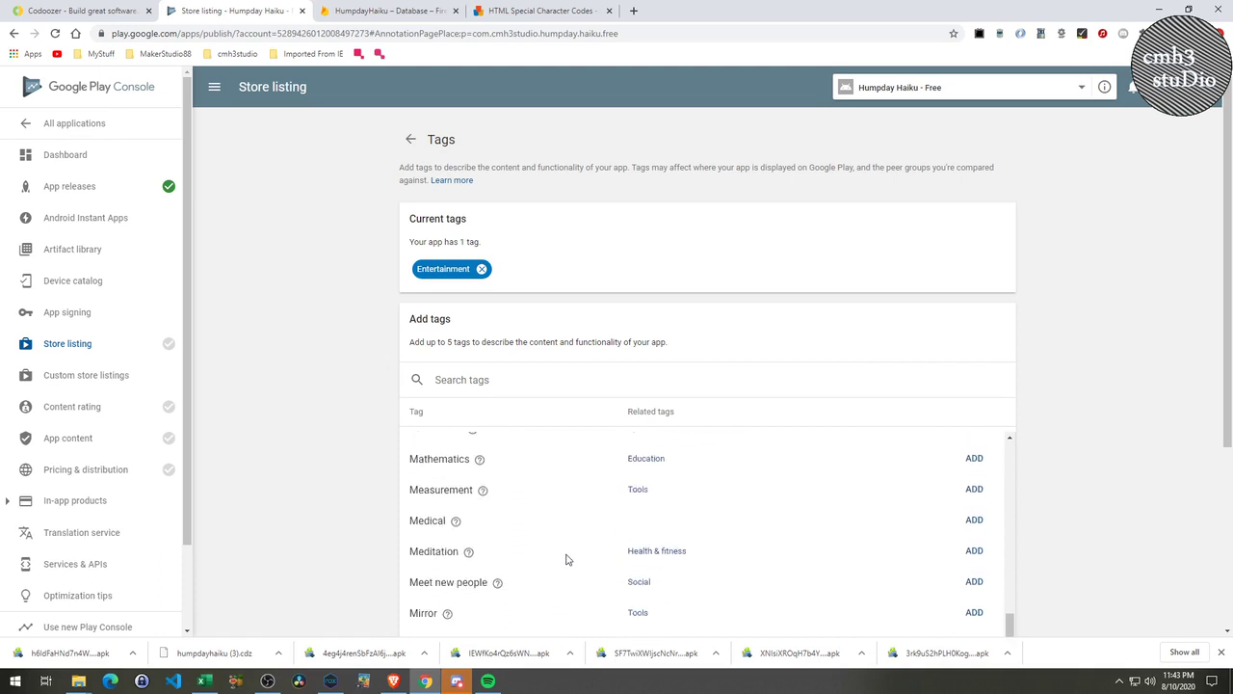
{"action": "scroll", "coordinate": [567, 560], "scroll_direction": "down", "scroll_amount": 2}
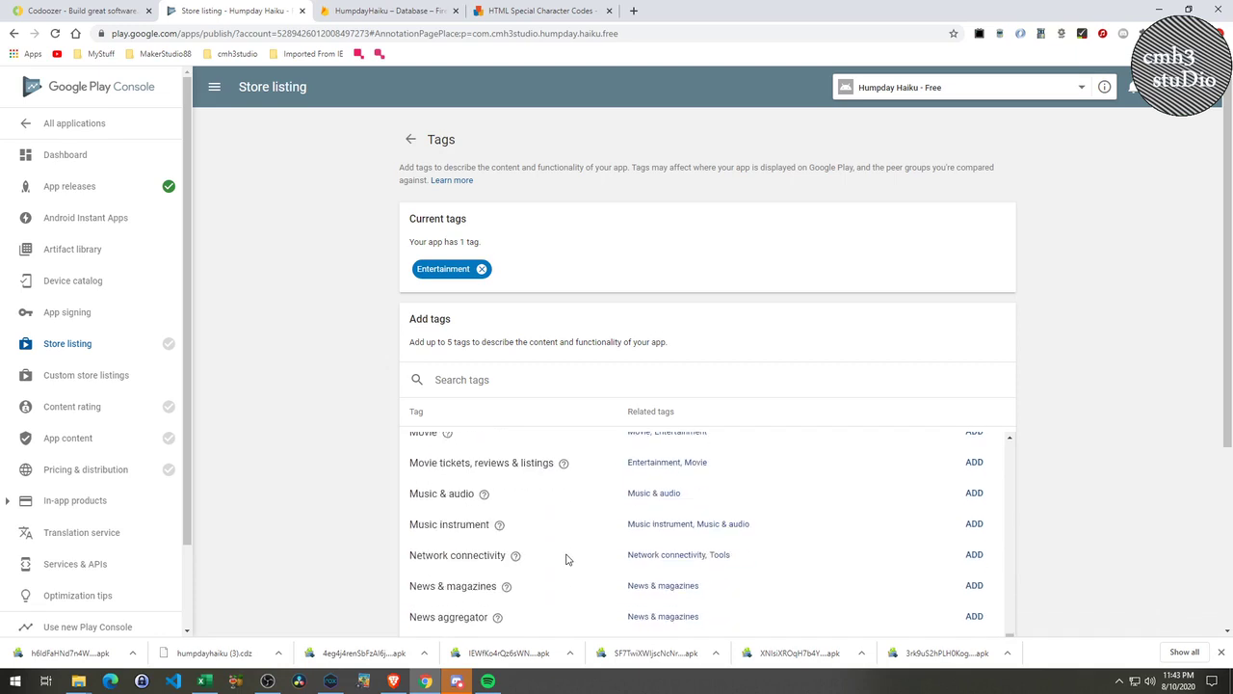
{"action": "scroll", "coordinate": [567, 560], "scroll_direction": "down", "scroll_amount": 1}
{"action": "scroll", "coordinate": [567, 560], "scroll_direction": "down", "scroll_amount": 3}
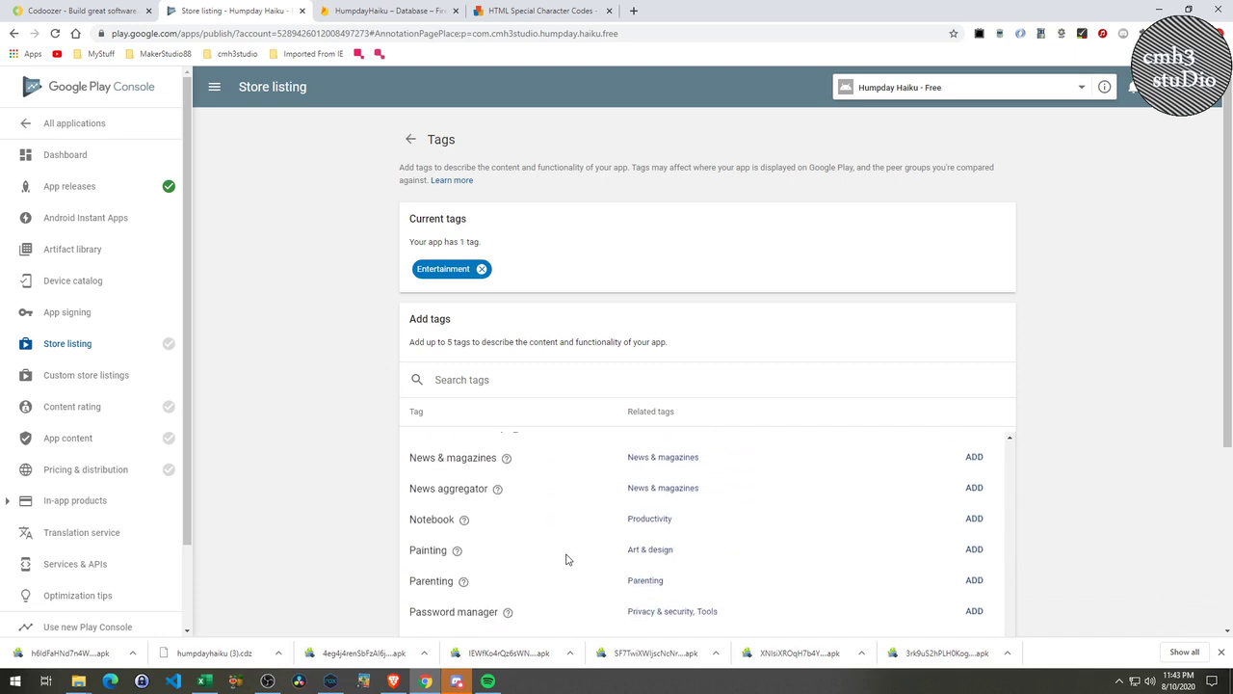
{"action": "scroll", "coordinate": [566, 560], "scroll_direction": "down", "scroll_amount": 2}
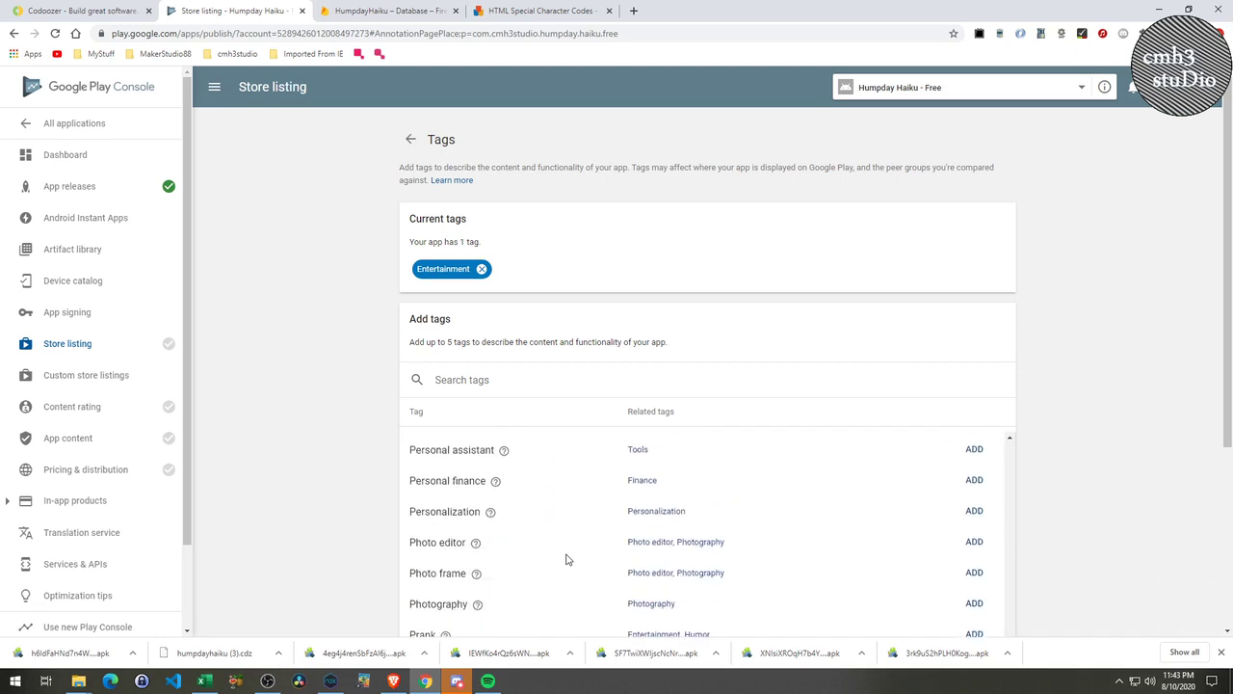
{"action": "scroll", "coordinate": [567, 560], "scroll_direction": "down", "scroll_amount": 1}
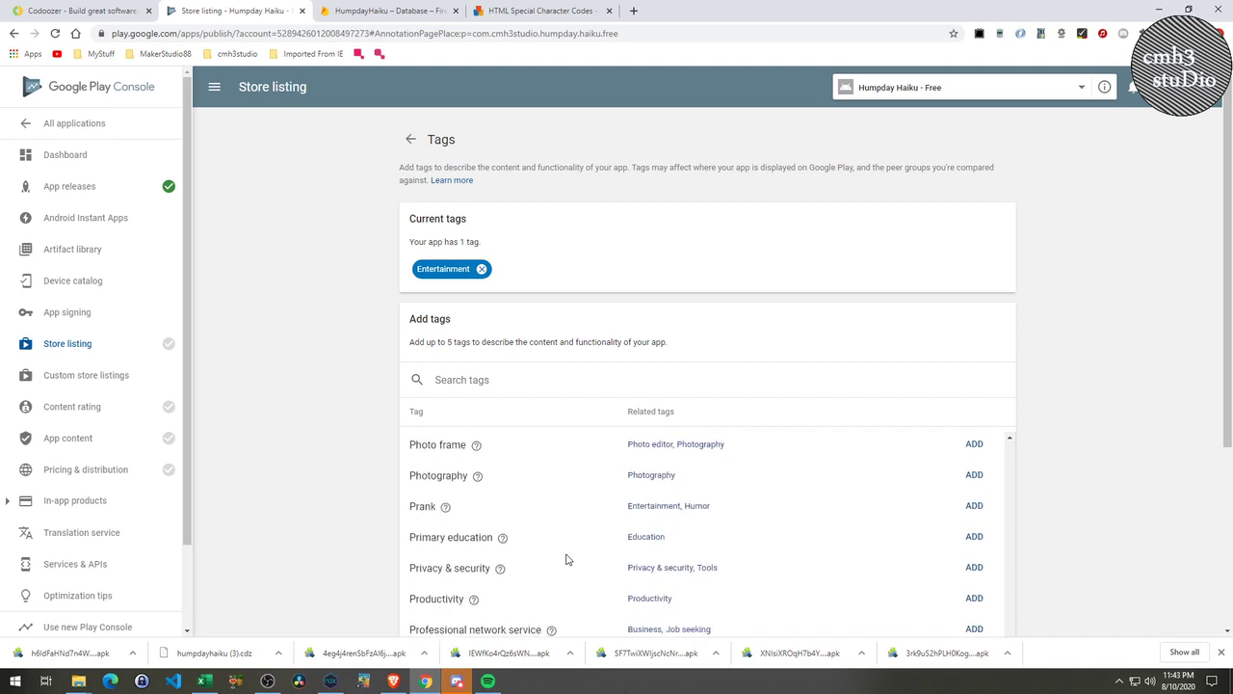
{"action": "scroll", "coordinate": [566, 560], "scroll_direction": "down", "scroll_amount": 1}
{"action": "scroll", "coordinate": [566, 560], "scroll_direction": "down", "scroll_amount": 3}
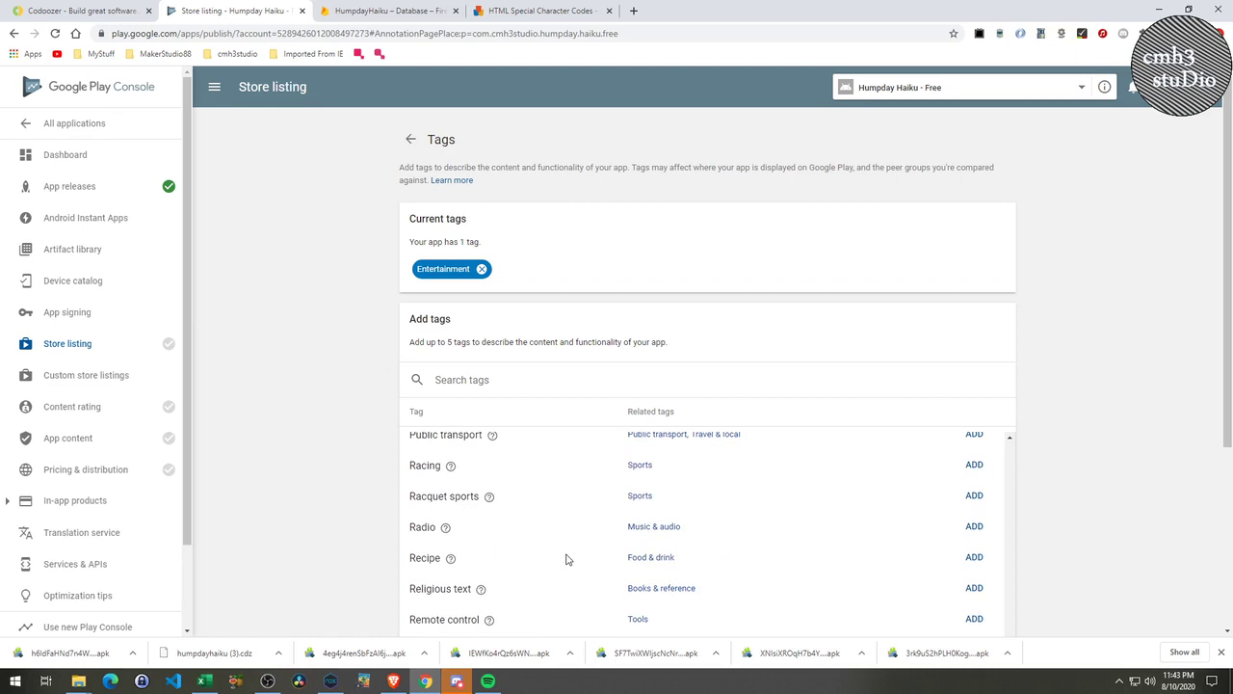
{"action": "scroll", "coordinate": [566, 560], "scroll_direction": "down", "scroll_amount": 4}
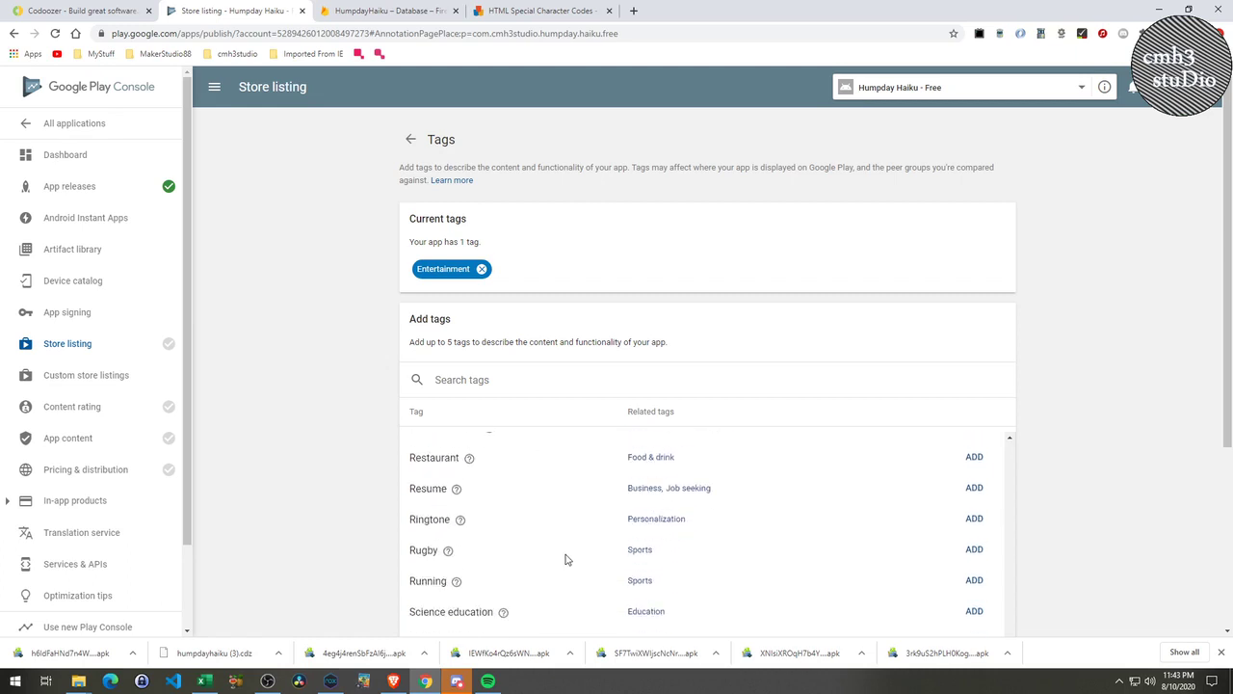
{"action": "scroll", "coordinate": [566, 560], "scroll_direction": "down", "scroll_amount": 4}
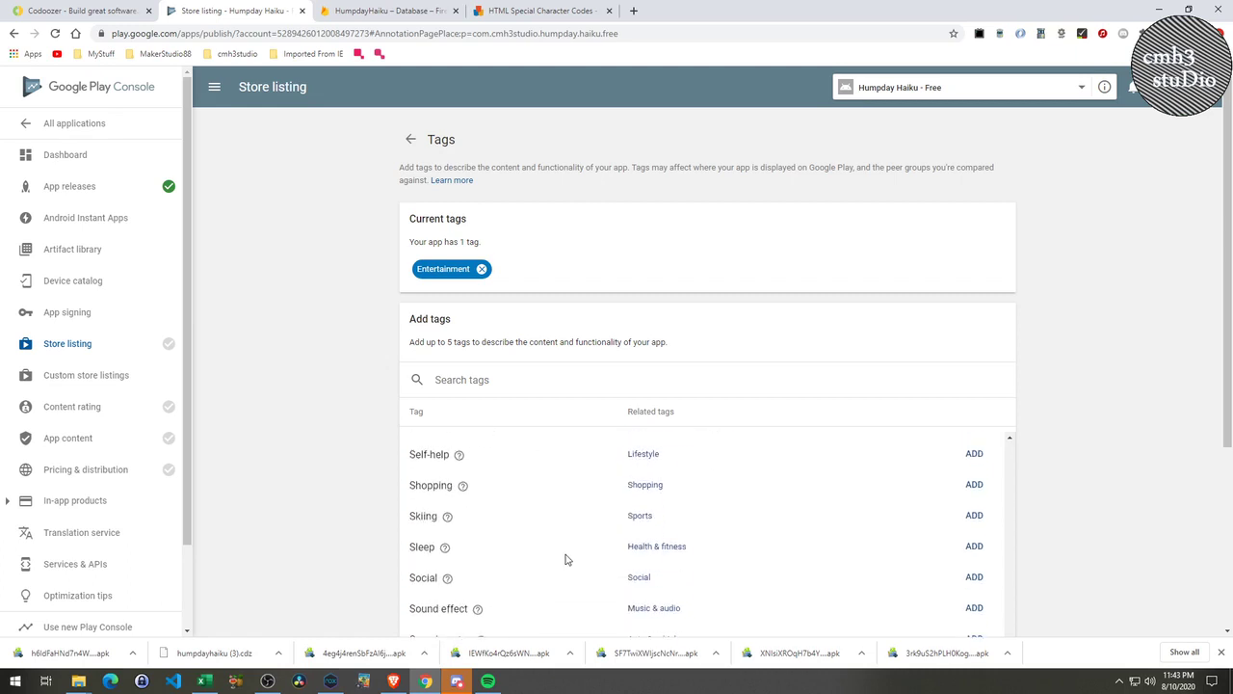
{"action": "scroll", "coordinate": [567, 560], "scroll_direction": "down", "scroll_amount": 1}
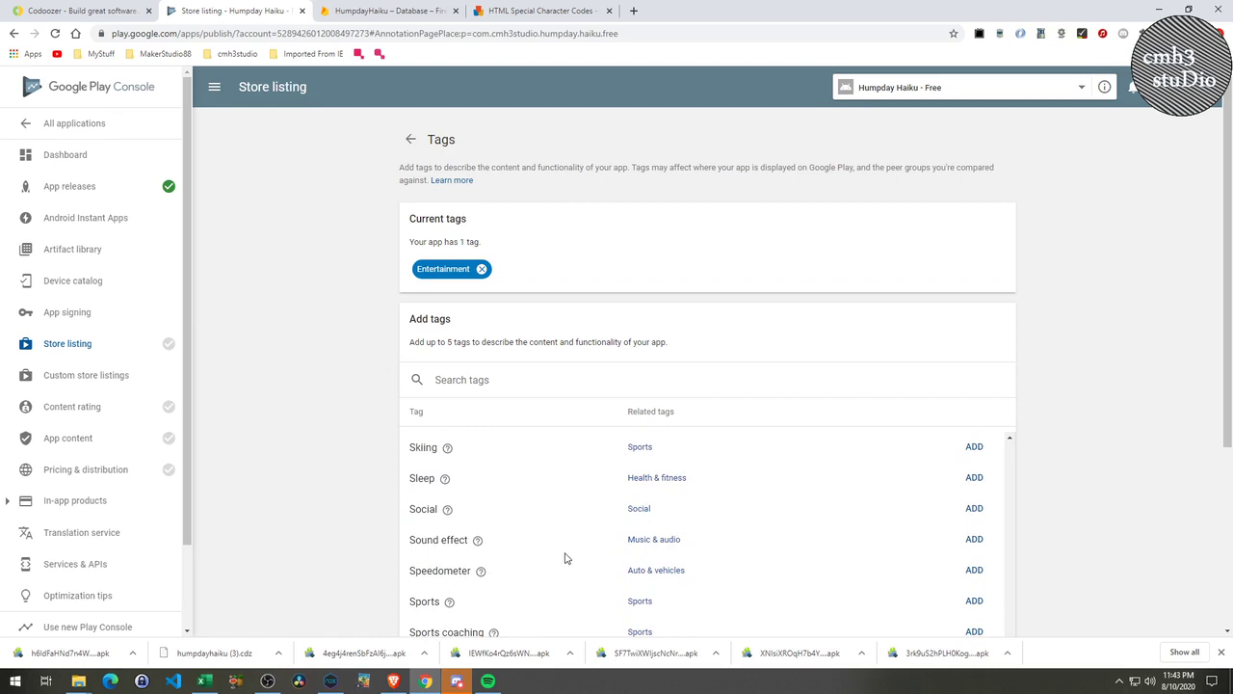
{"action": "scroll", "coordinate": [566, 559], "scroll_direction": "down", "scroll_amount": 2}
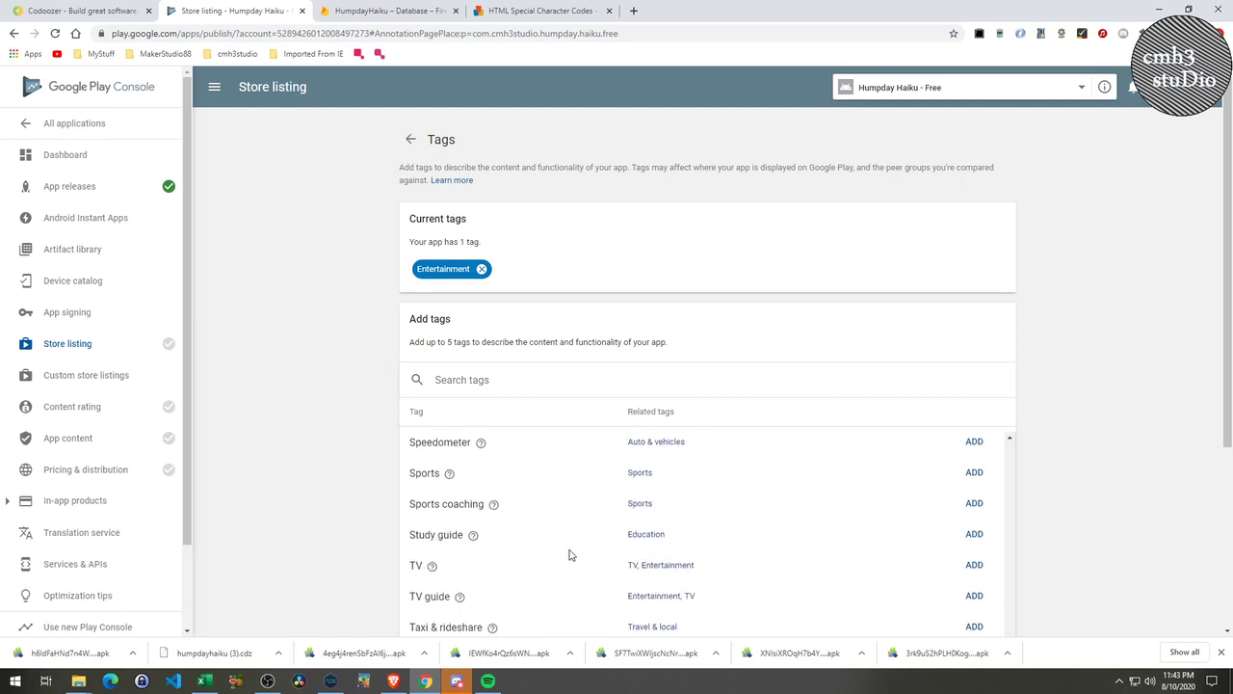
{"action": "scroll", "coordinate": [570, 553], "scroll_direction": "up", "scroll_amount": 1}
Add and confirm the Social tag, then go back to the store listing.
{"action": "left_click", "coordinate": [974, 445]}
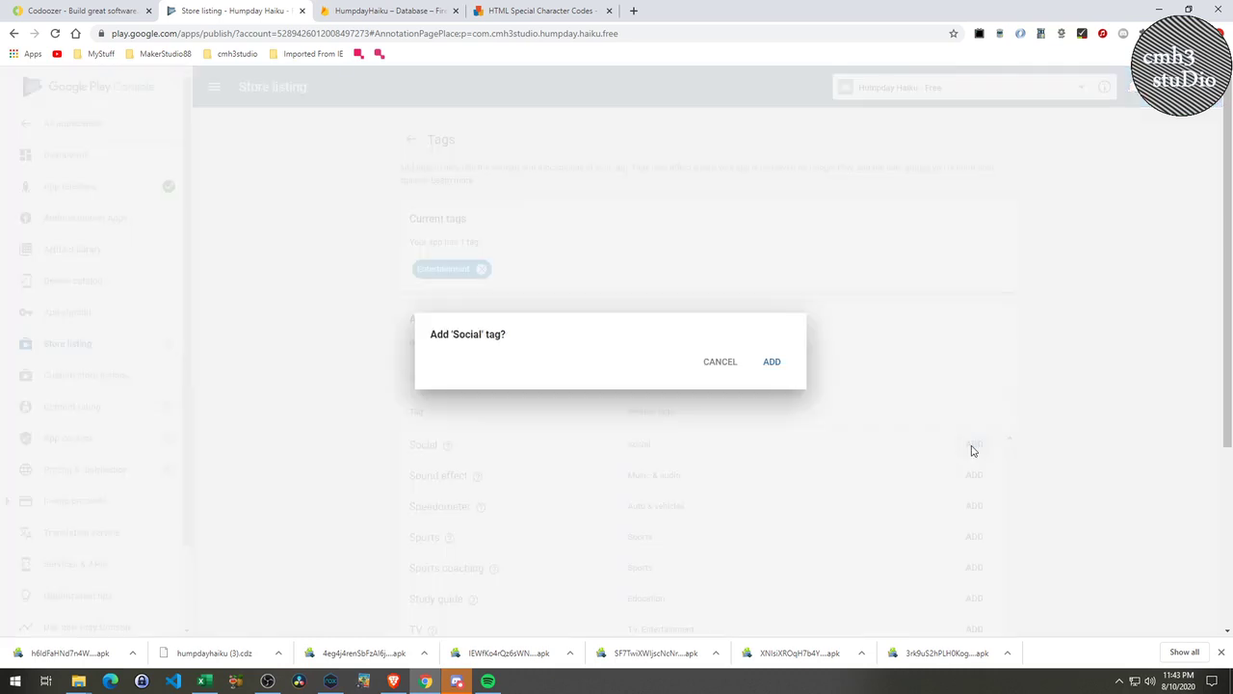
{"action": "left_click", "coordinate": [774, 363]}
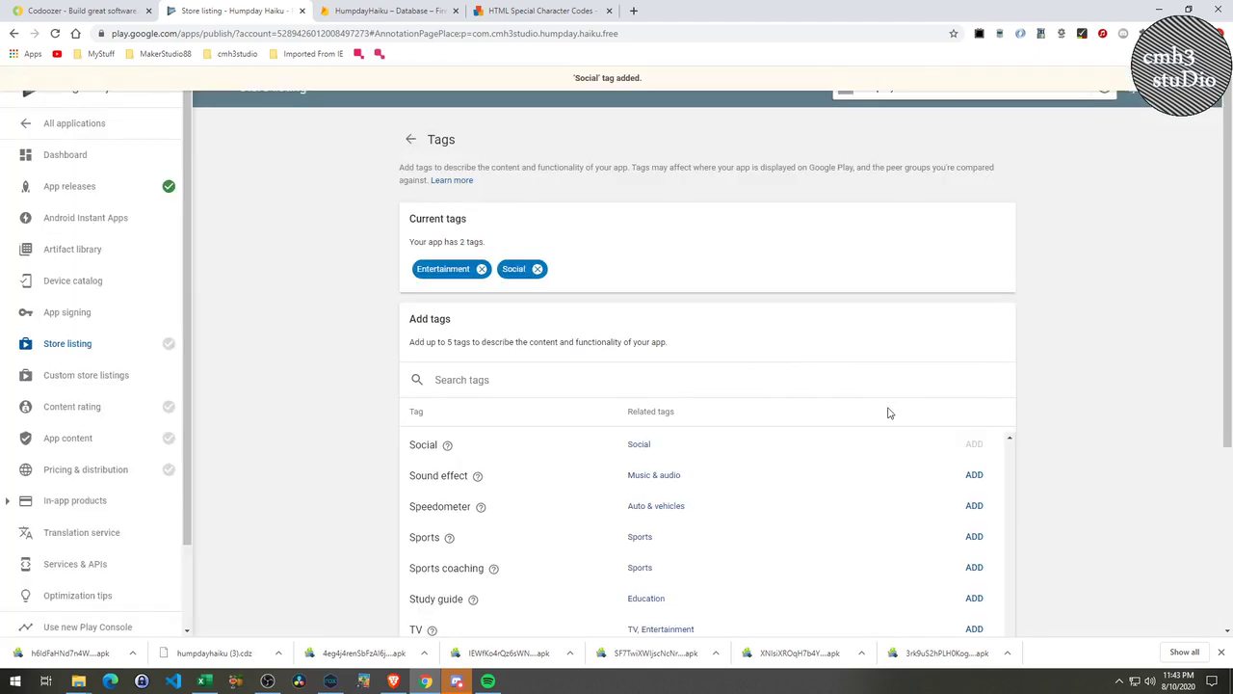
{"action": "scroll", "coordinate": [609, 523], "scroll_direction": "down", "scroll_amount": 3}
{"action": "scroll", "coordinate": [517, 550], "scroll_direction": "up", "scroll_amount": 1}
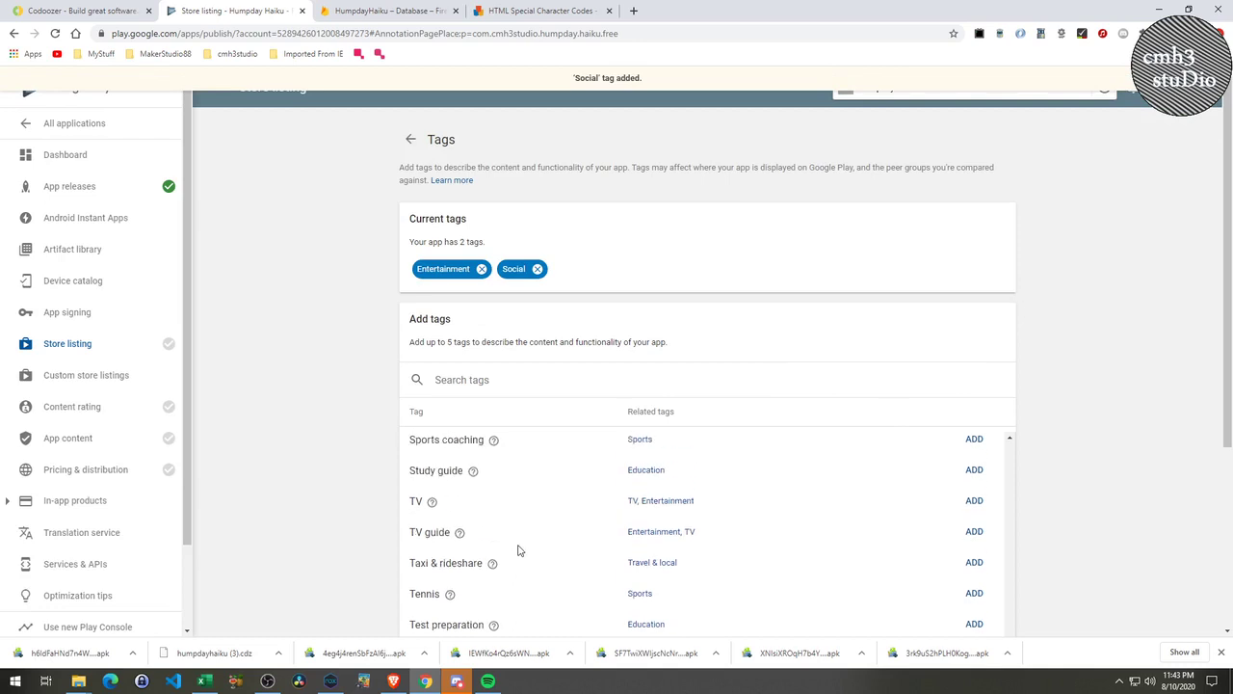
{"action": "scroll", "coordinate": [518, 550], "scroll_direction": "down", "scroll_amount": 1}
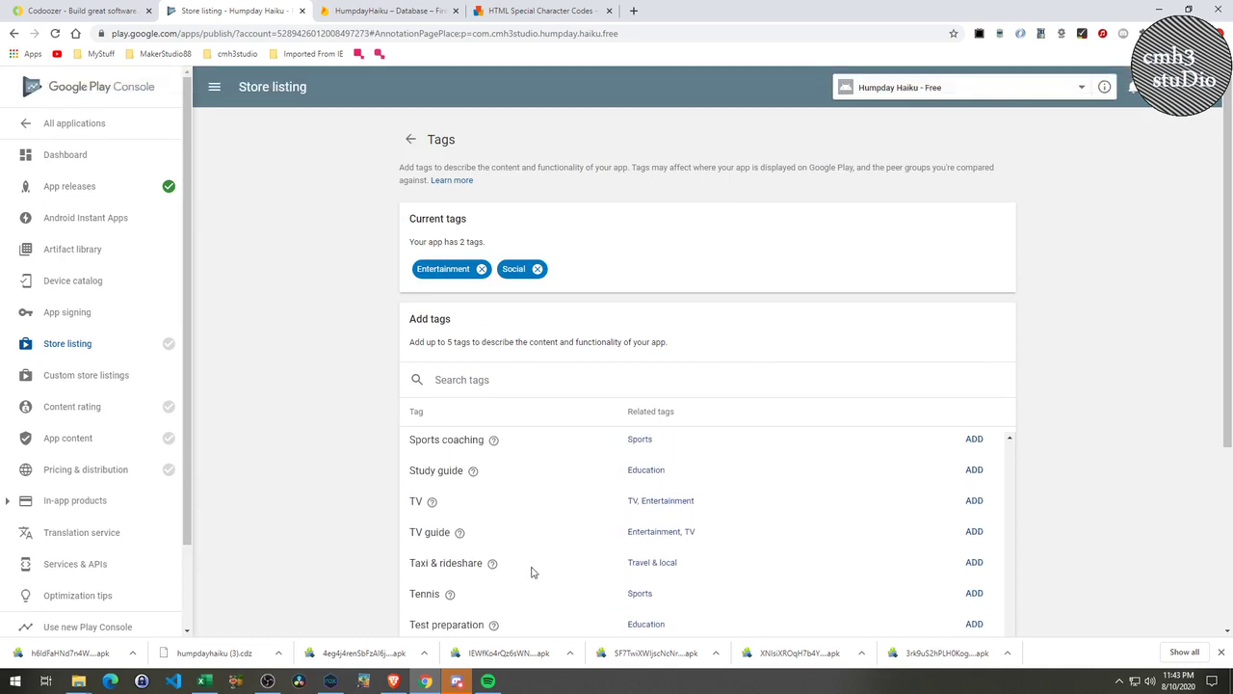
{"action": "scroll", "coordinate": [531, 571], "scroll_direction": "up", "scroll_amount": 2}
{"action": "scroll", "coordinate": [530, 571], "scroll_direction": "up", "scroll_amount": 1}
{"action": "scroll", "coordinate": [530, 568], "scroll_direction": "down", "scroll_amount": 3}
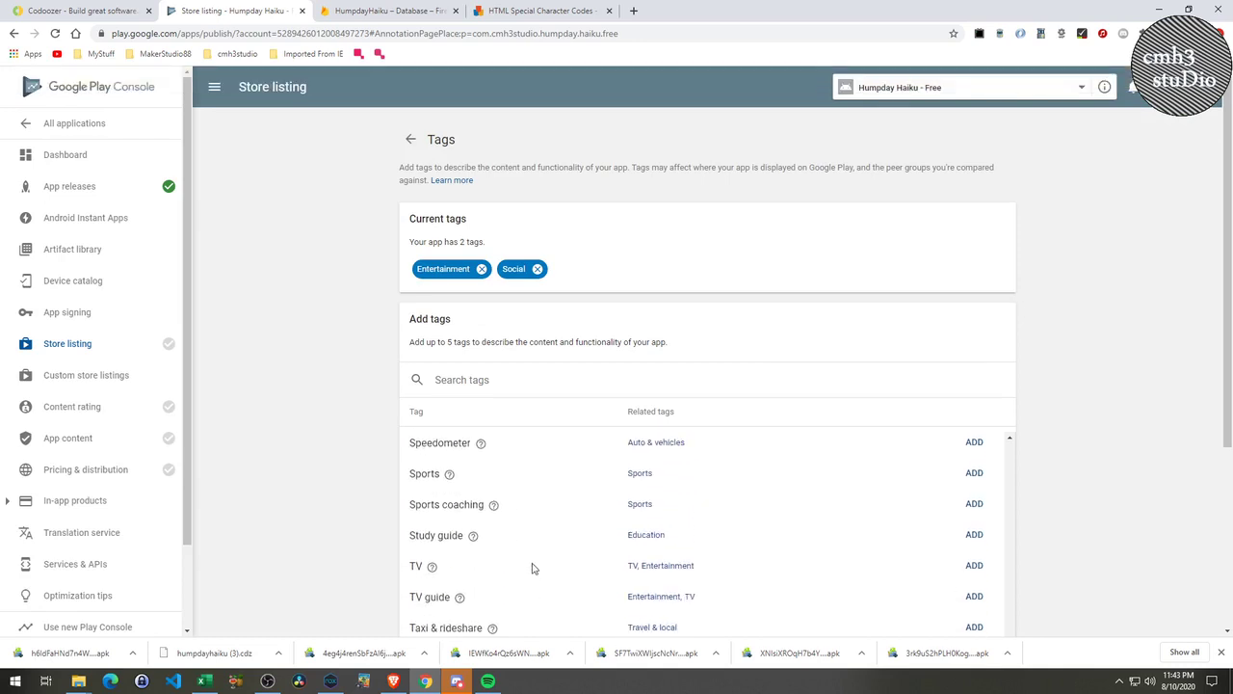
{"action": "scroll", "coordinate": [531, 567], "scroll_direction": "down", "scroll_amount": 4}
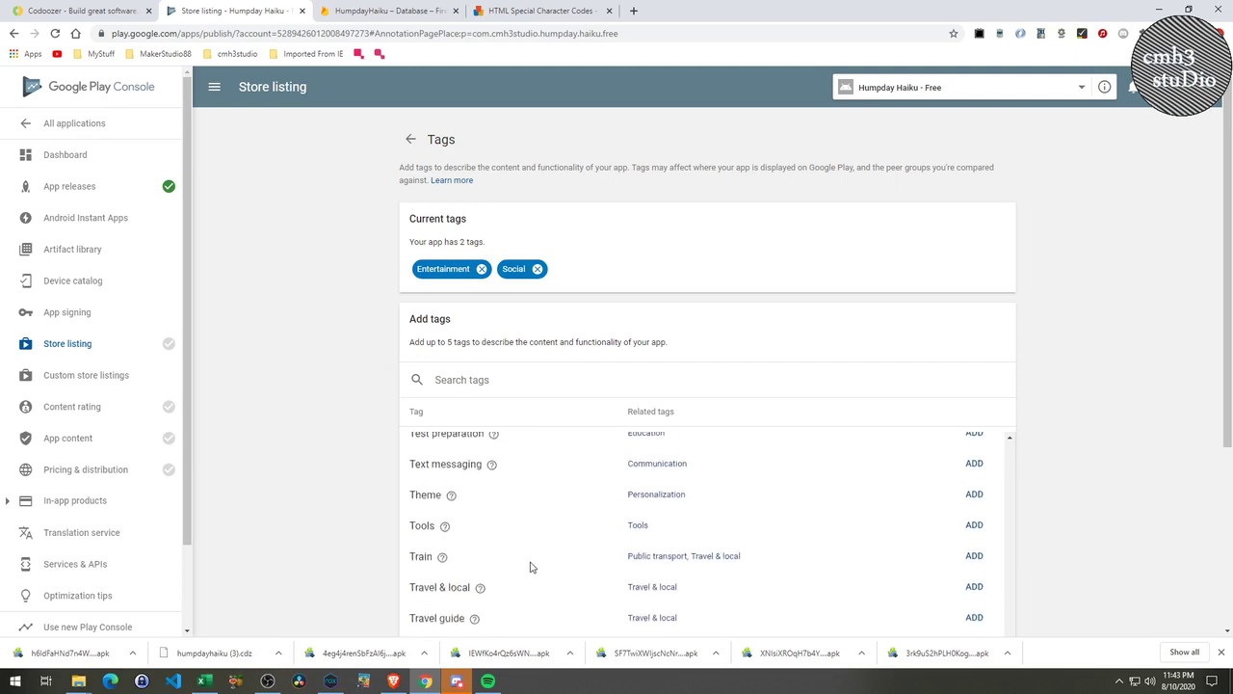
{"action": "scroll", "coordinate": [529, 567], "scroll_direction": "down", "scroll_amount": 4}
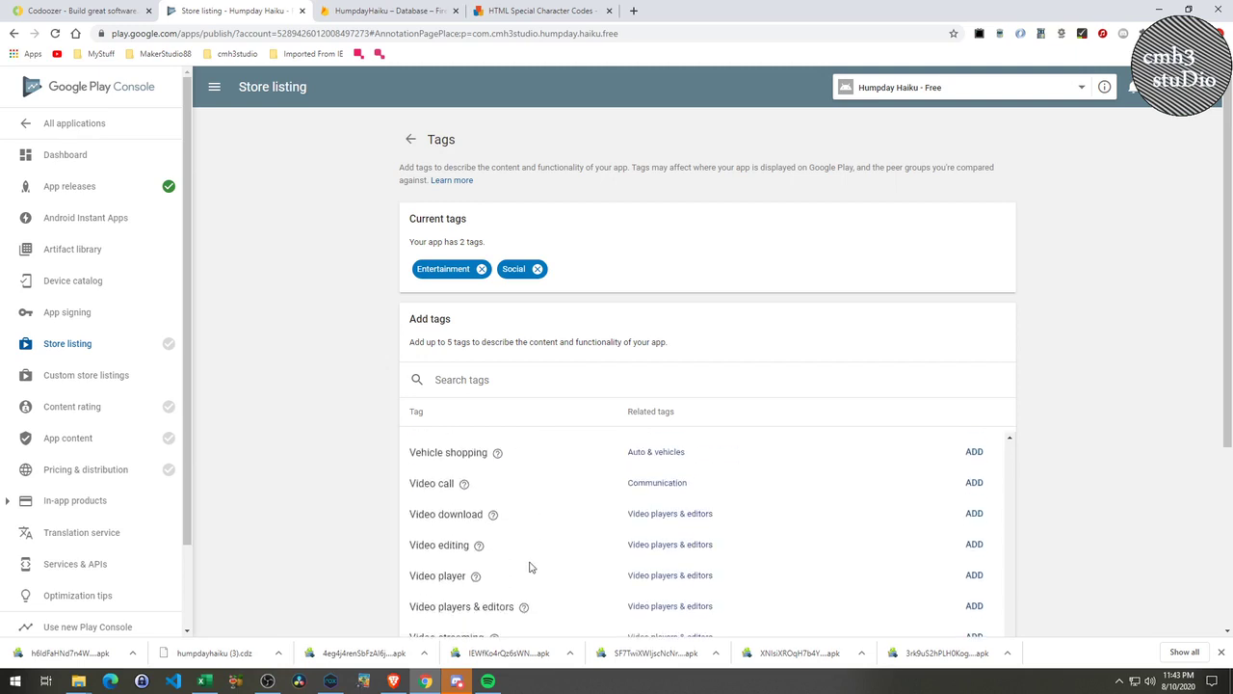
{"action": "scroll", "coordinate": [528, 568], "scroll_direction": "down", "scroll_amount": 1}
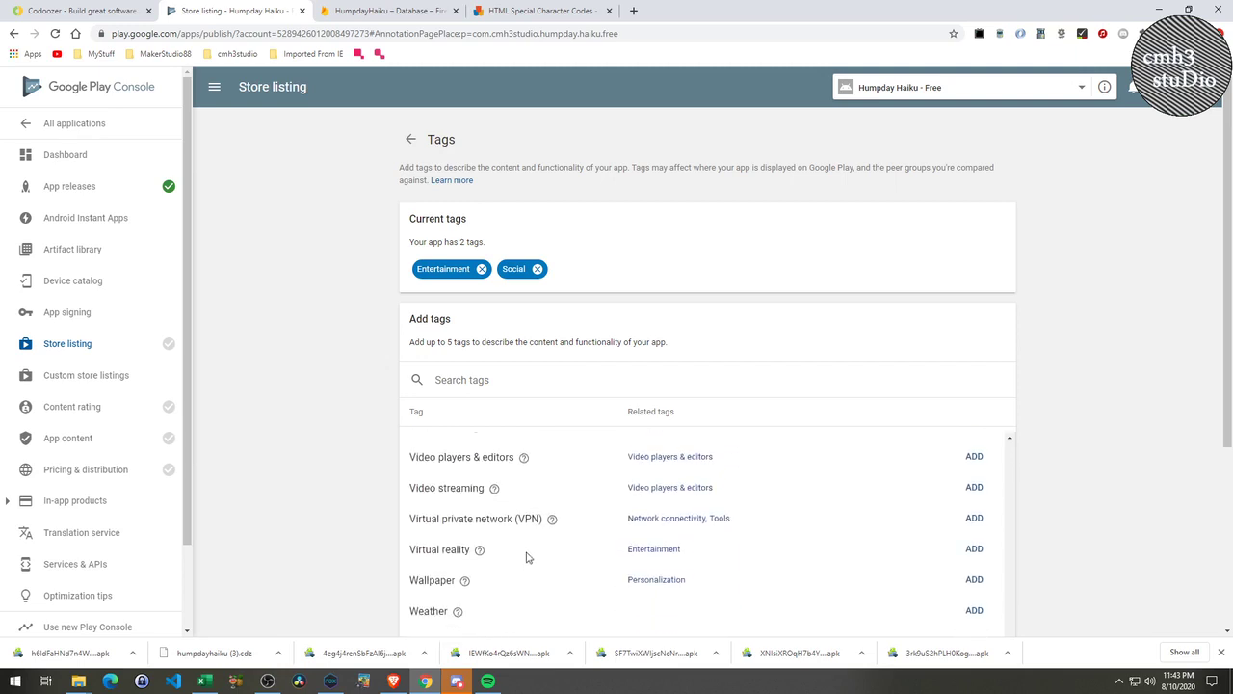
{"action": "scroll", "coordinate": [1056, 487], "scroll_direction": "down", "scroll_amount": 3}
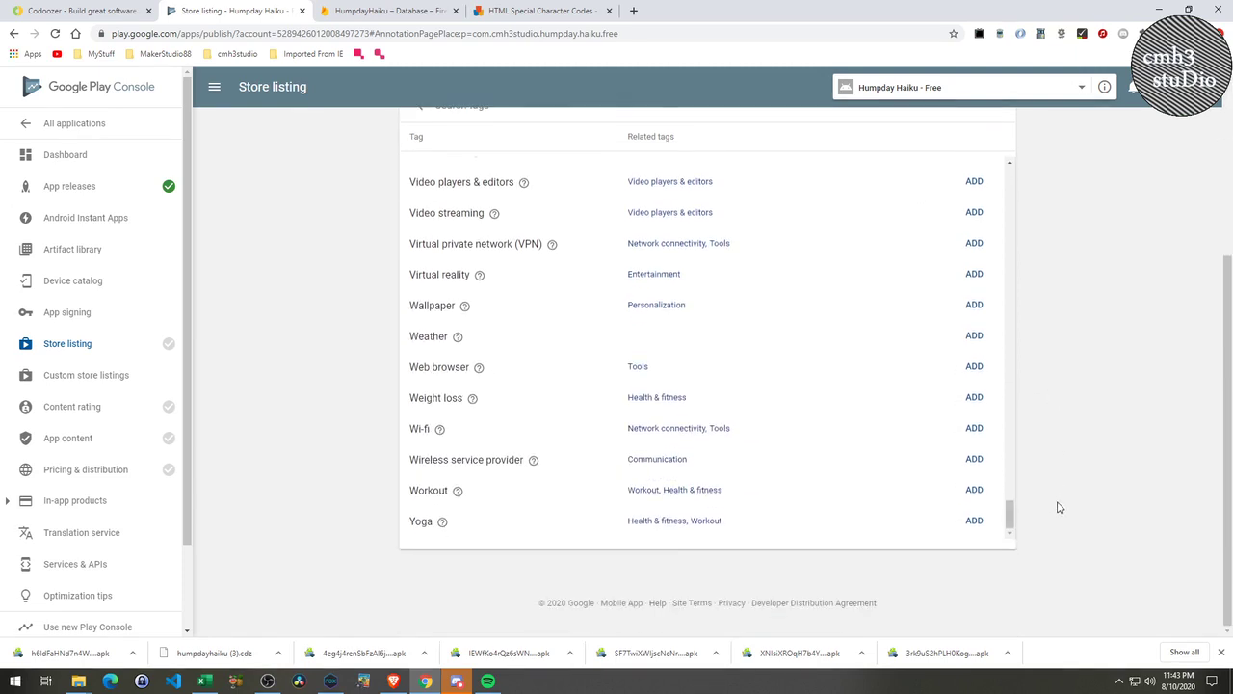
{"action": "scroll", "coordinate": [1056, 488], "scroll_direction": "up", "scroll_amount": 3}
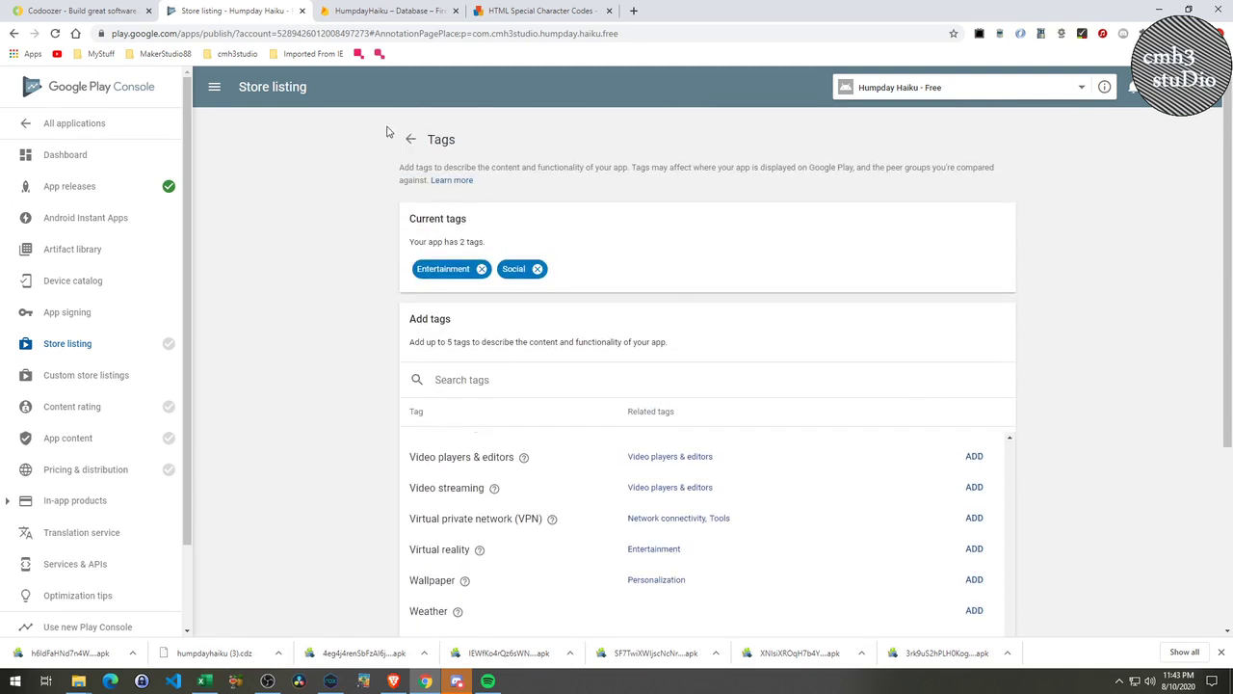
{"action": "left_click", "coordinate": [410, 141]}
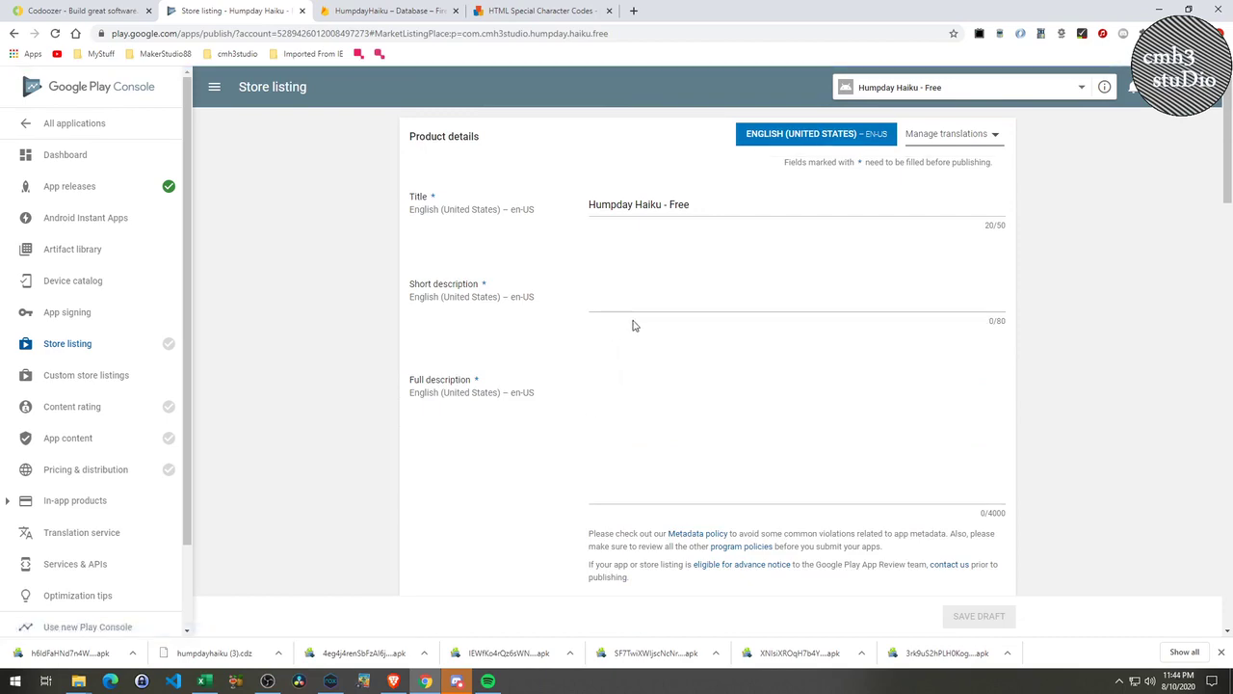
{"action": "scroll", "coordinate": [727, 485], "scroll_direction": "down", "scroll_amount": 2}
{"action": "scroll", "coordinate": [705, 502], "scroll_direction": "up", "scroll_amount": 2}
{"action": "scroll", "coordinate": [711, 493], "scroll_direction": "down", "scroll_amount": 8}
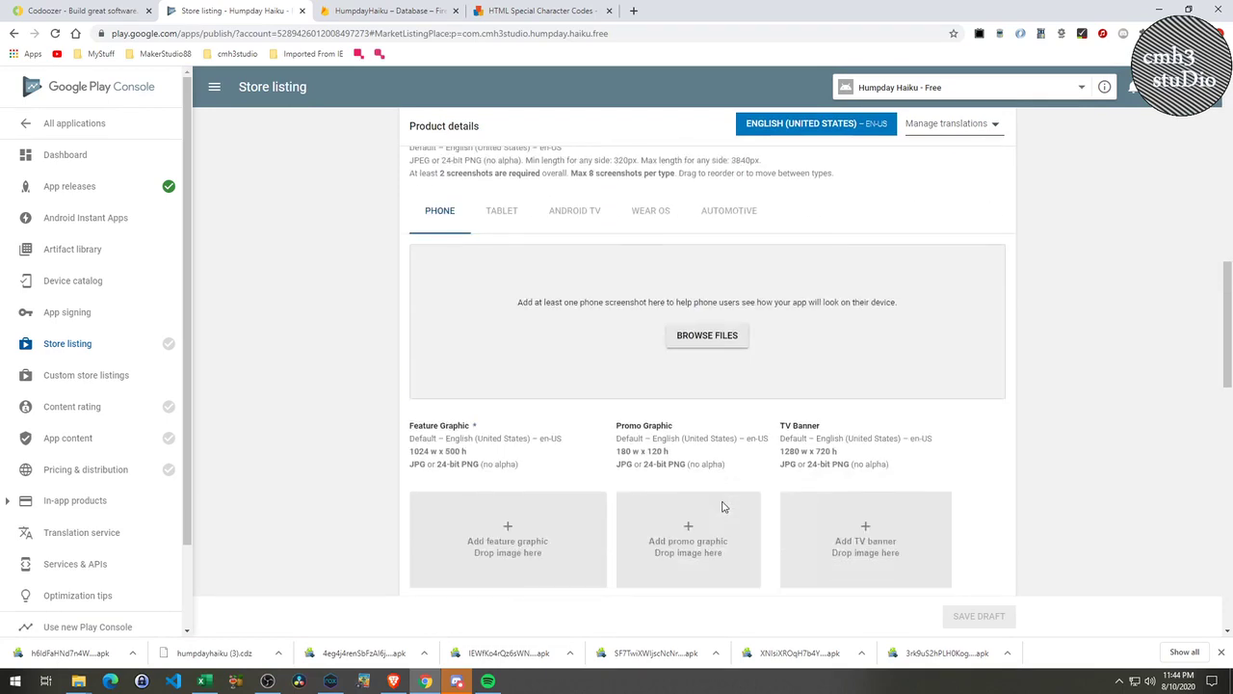
{"action": "scroll", "coordinate": [724, 507], "scroll_direction": "down", "scroll_amount": 3}
{"action": "scroll", "coordinate": [743, 497], "scroll_direction": "up", "scroll_amount": 5}
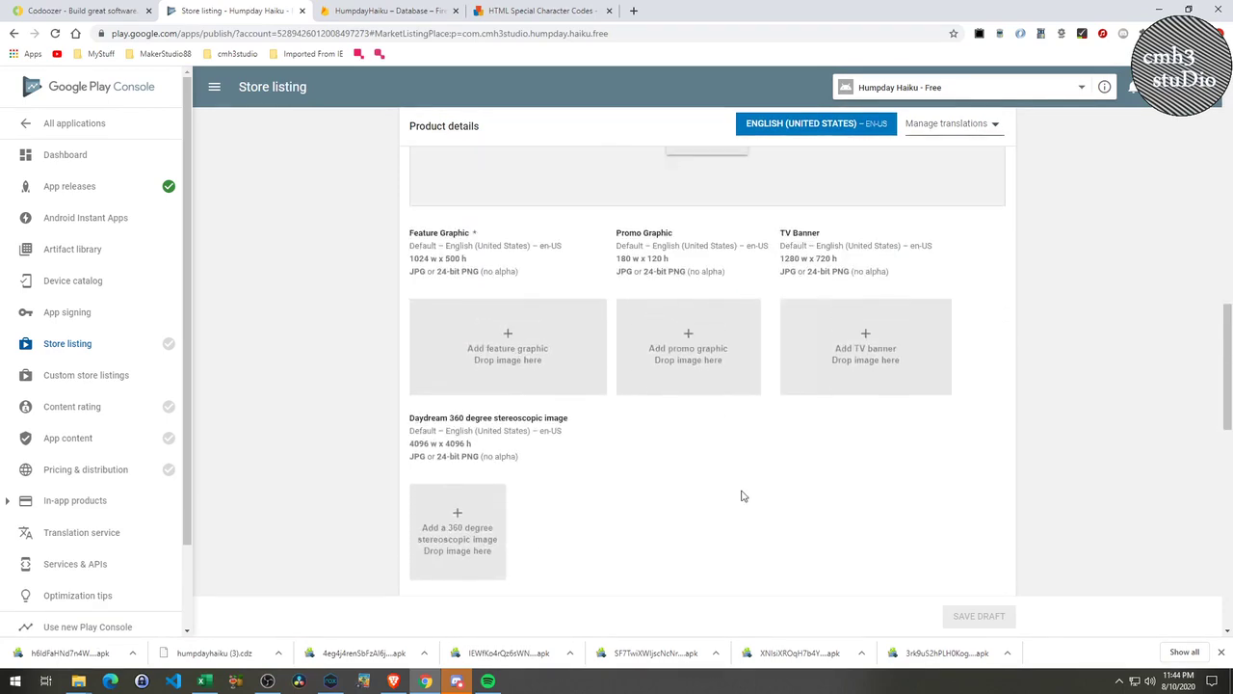
{"action": "scroll", "coordinate": [741, 496], "scroll_direction": "up", "scroll_amount": 4}
{"action": "scroll", "coordinate": [741, 501], "scroll_direction": "down", "scroll_amount": 7}
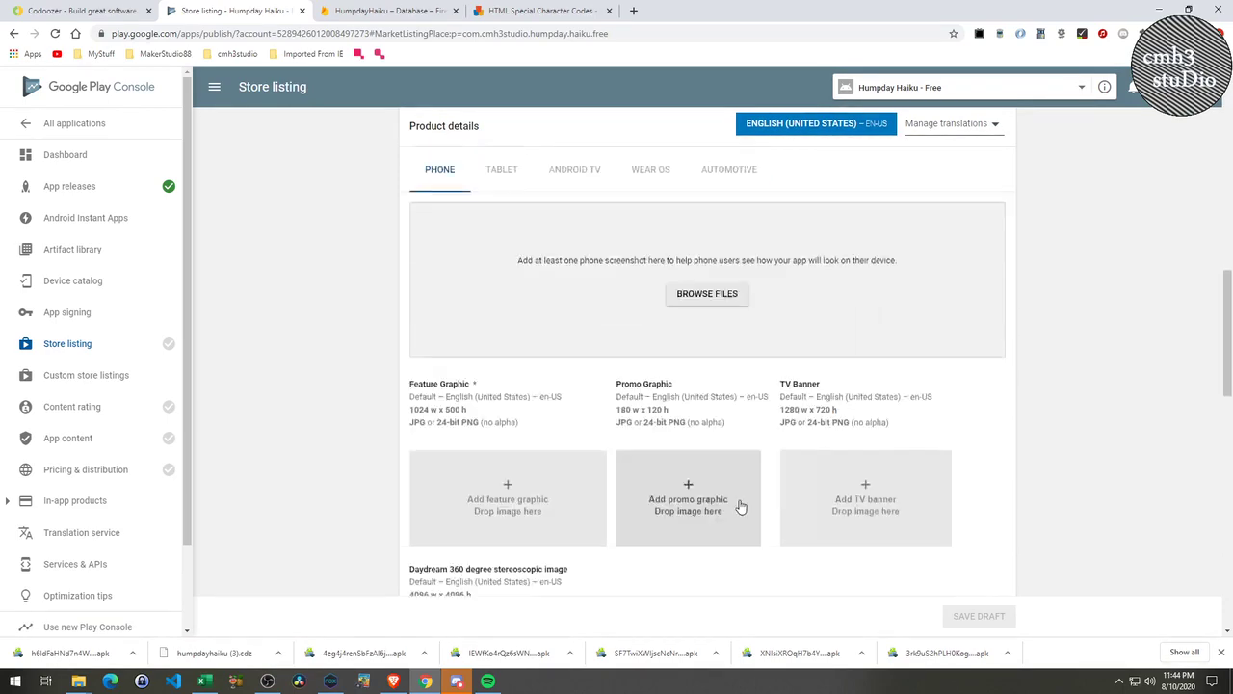
{"action": "scroll", "coordinate": [738, 511], "scroll_direction": "down", "scroll_amount": 5}
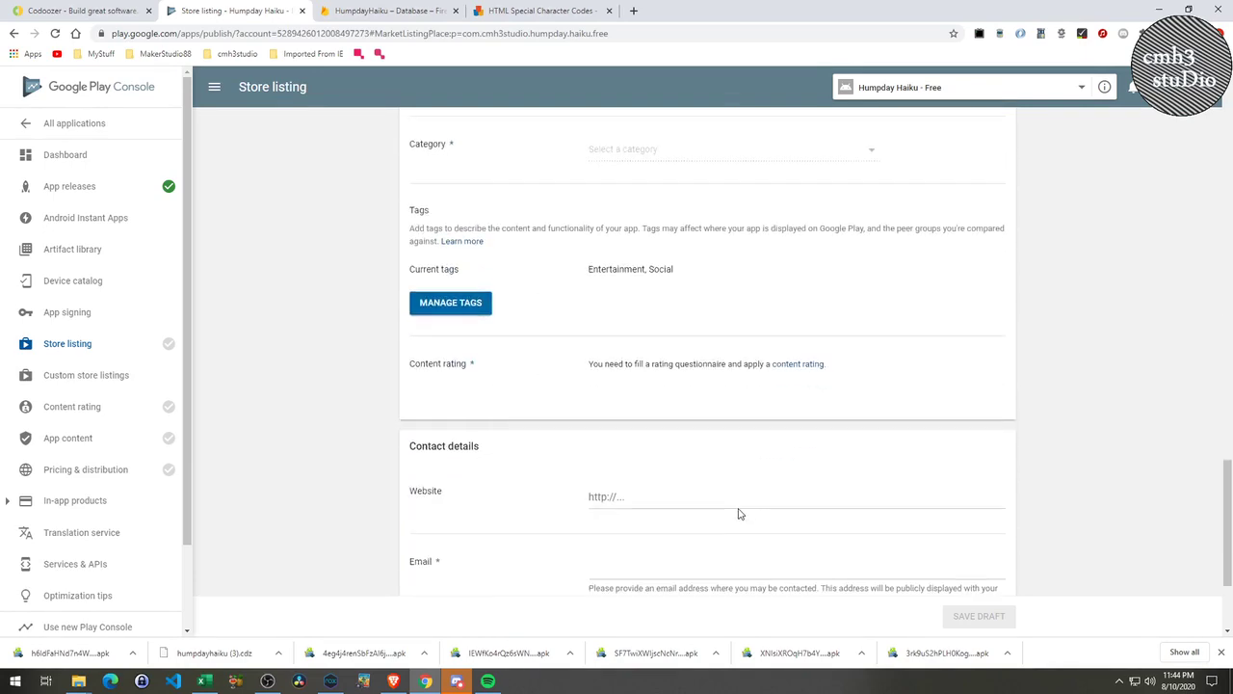
{"action": "scroll", "coordinate": [740, 509], "scroll_direction": "up", "scroll_amount": 12}
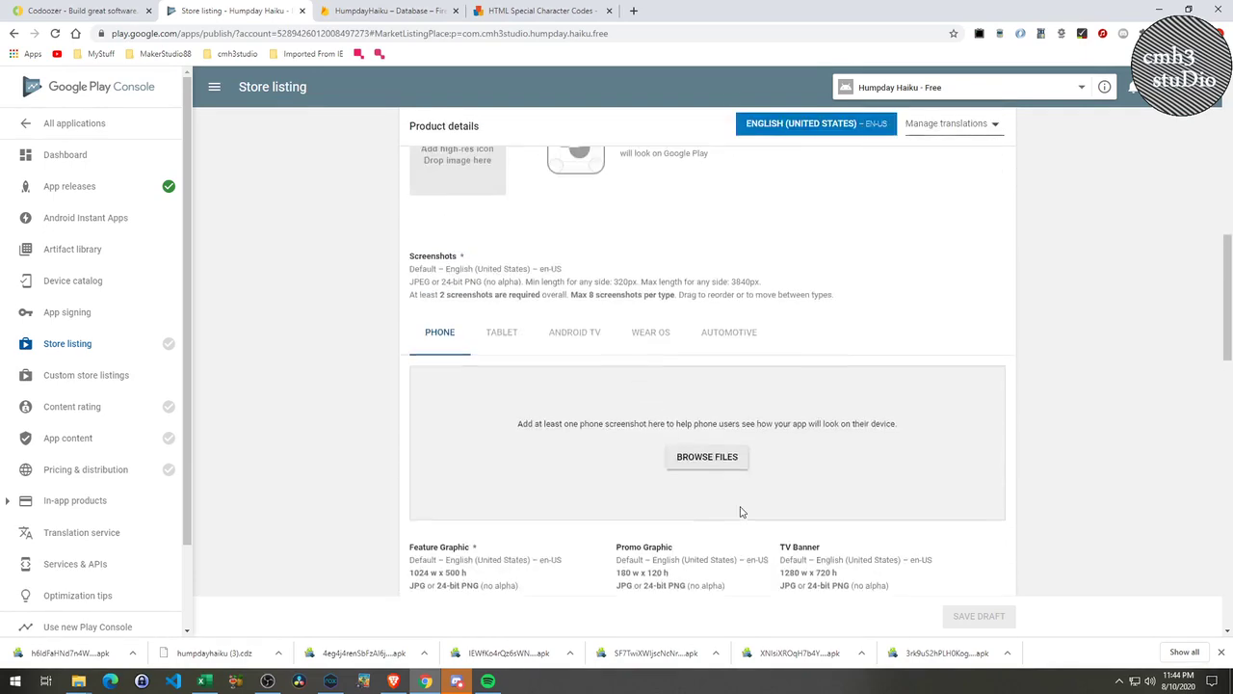
{"action": "scroll", "coordinate": [742, 512], "scroll_direction": "up", "scroll_amount": 5}
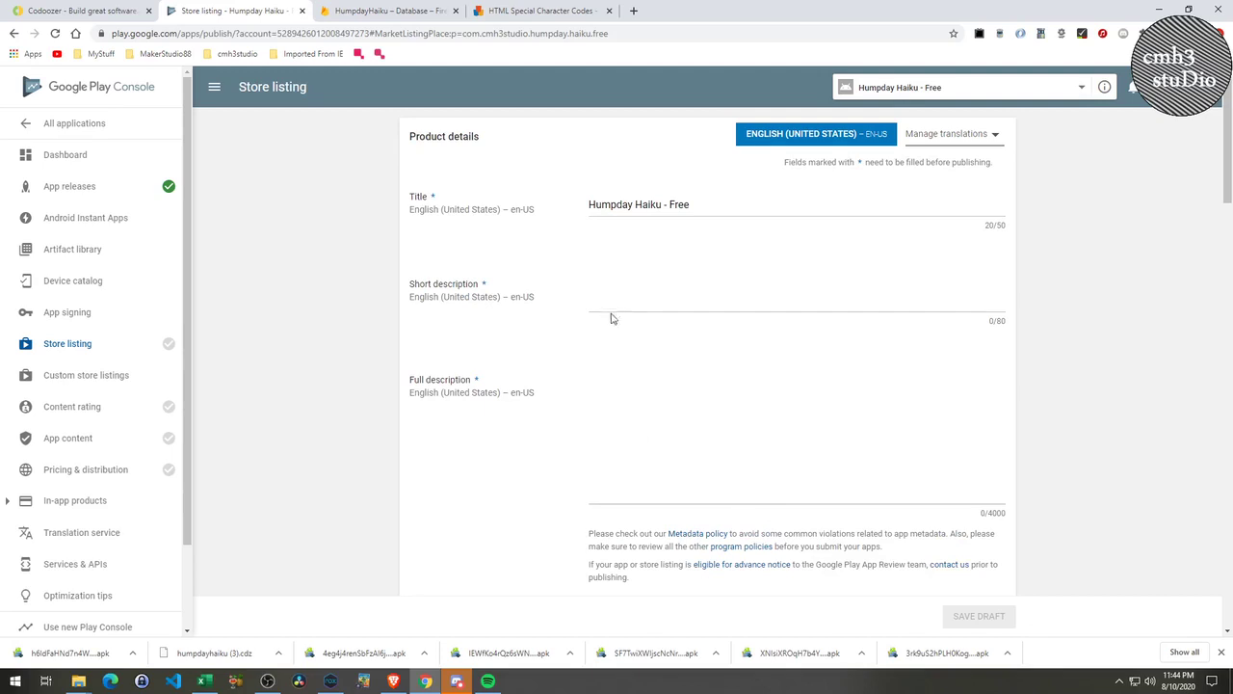
{"action": "left_click", "coordinate": [629, 320]}
{"action": "scroll", "coordinate": [579, 509], "scroll_direction": "down", "scroll_amount": 4}
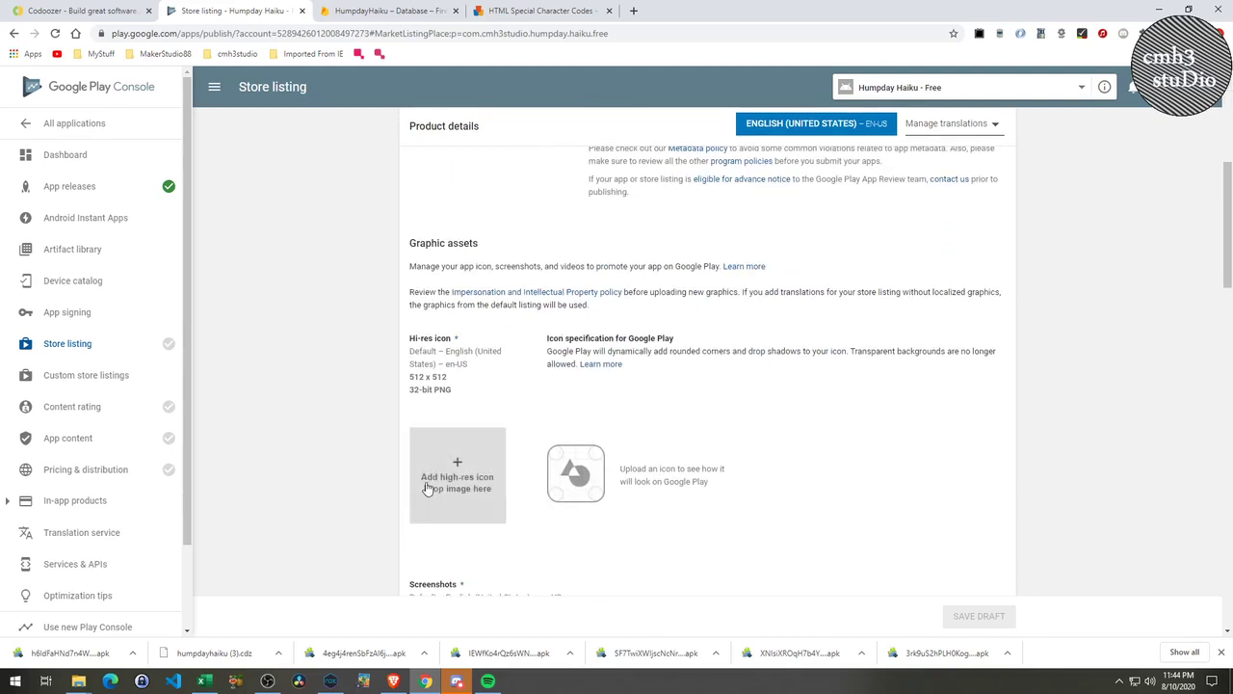
Upload icon_512.png from the images folder as the hi-res icon.
{"action": "left_click", "coordinate": [445, 474]}
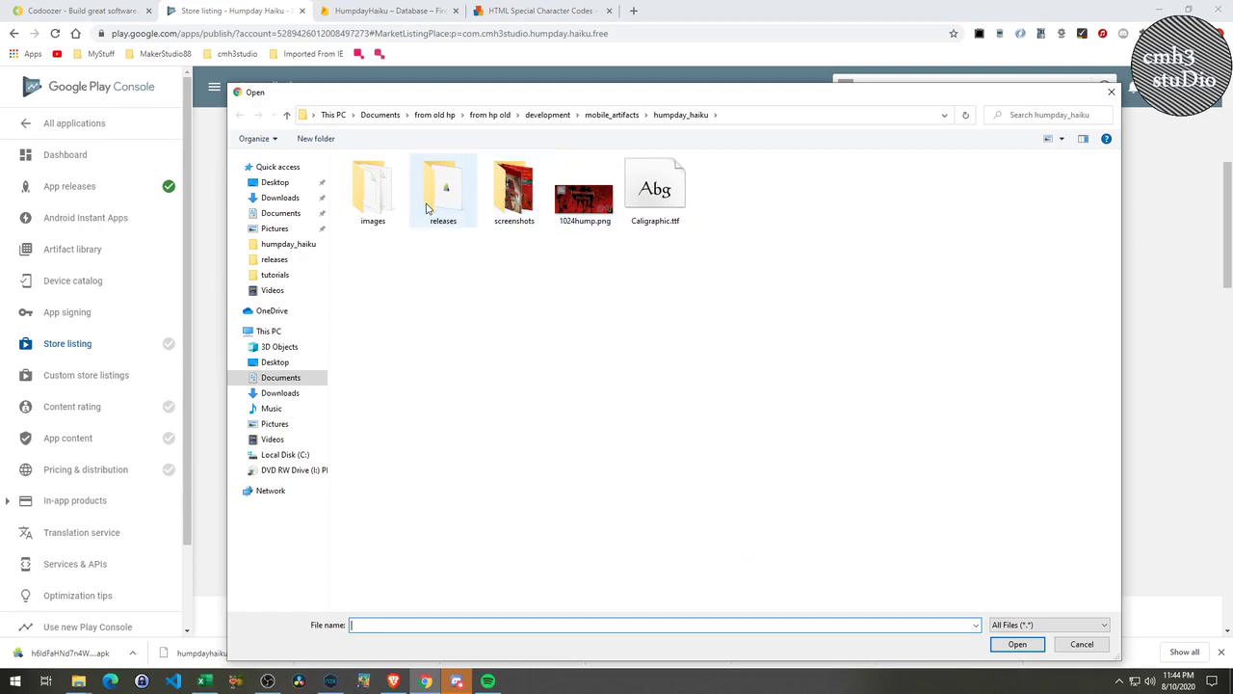
{"action": "double_click", "coordinate": [376, 193]}
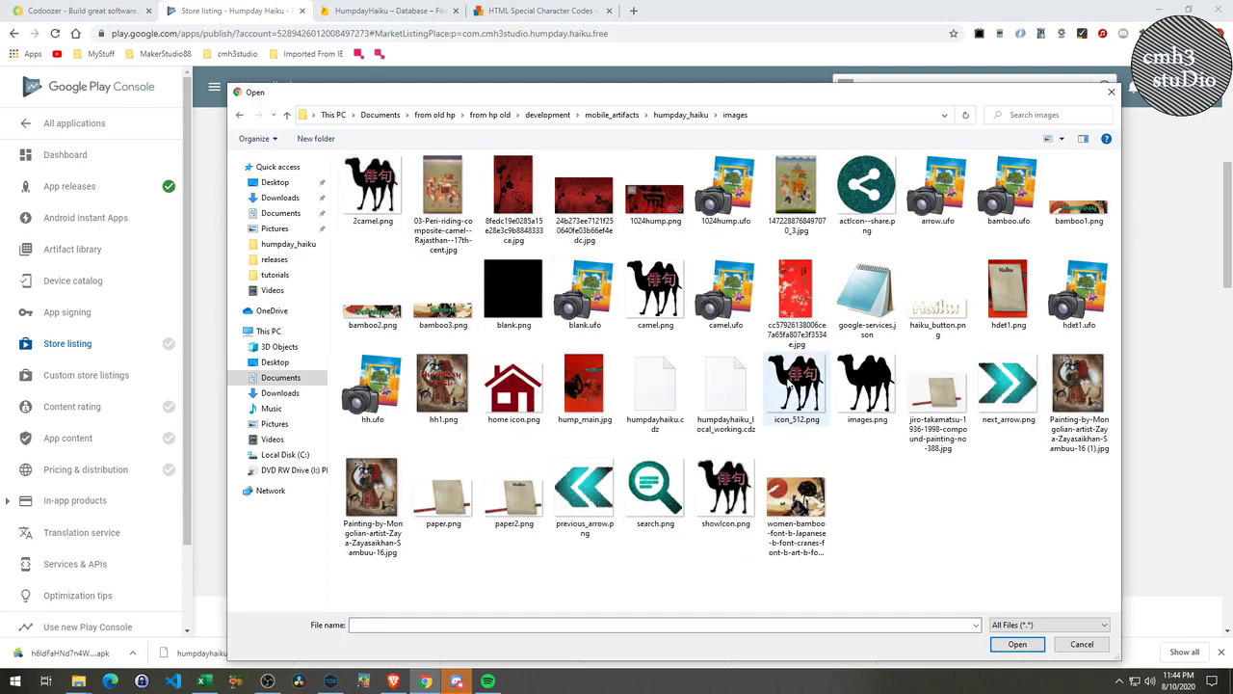
{"action": "double_click", "coordinate": [788, 383]}
Open the screenshots folder and select all five phone screenshot files.
{"action": "scroll", "coordinate": [588, 519], "scroll_direction": "down", "scroll_amount": 3}
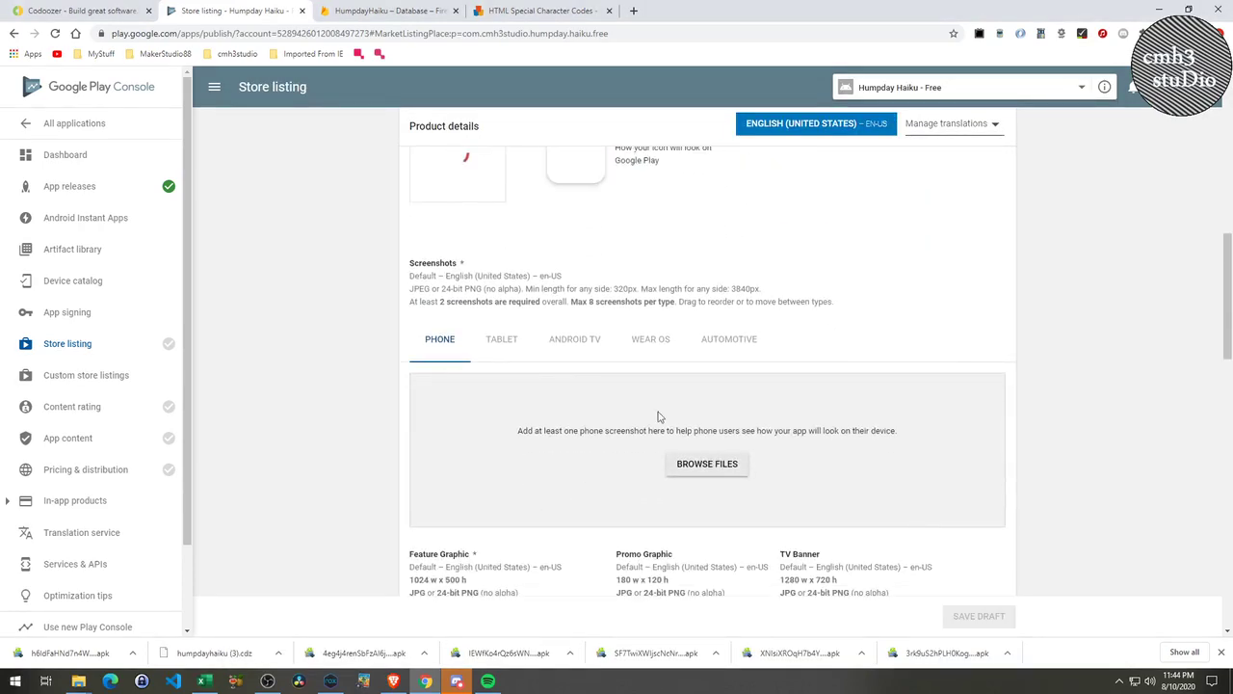
{"action": "left_click", "coordinate": [704, 465]}
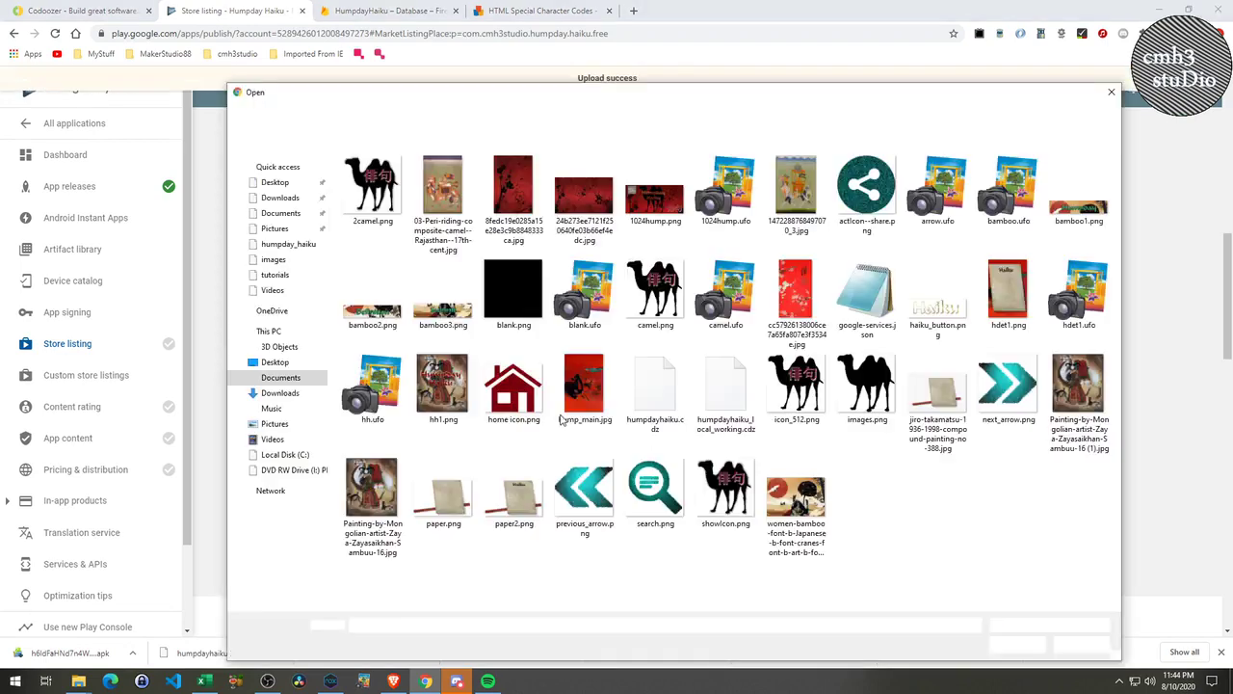
{"action": "left_click", "coordinate": [681, 115]}
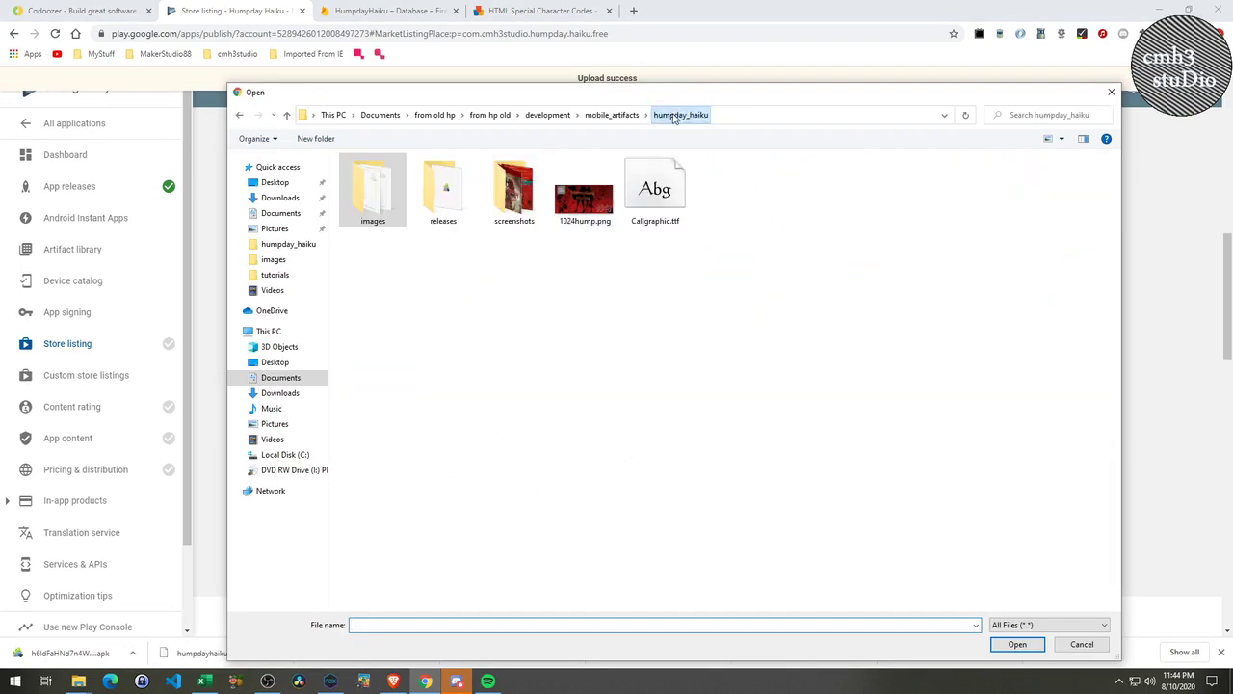
{"action": "left_click", "coordinate": [497, 193]}
{"action": "double_click", "coordinate": [497, 192]}
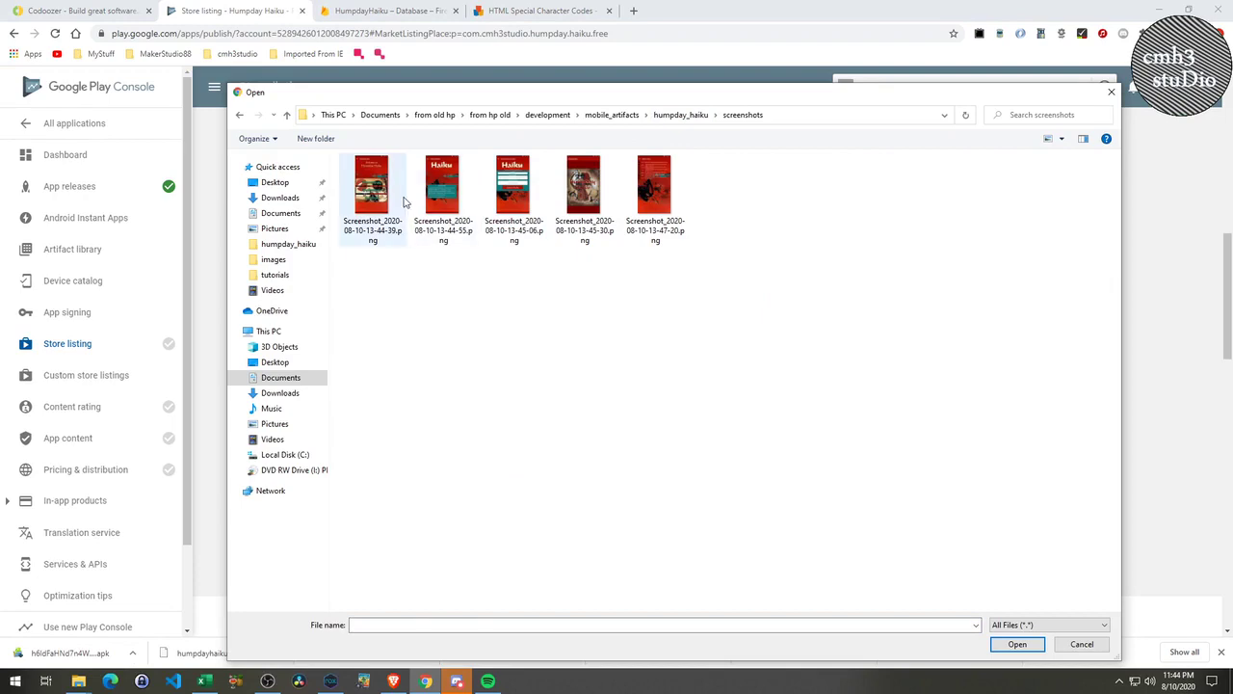
{"action": "left_click", "coordinate": [402, 197]}
{"action": "left_click", "coordinate": [636, 193], "text": "shift"}
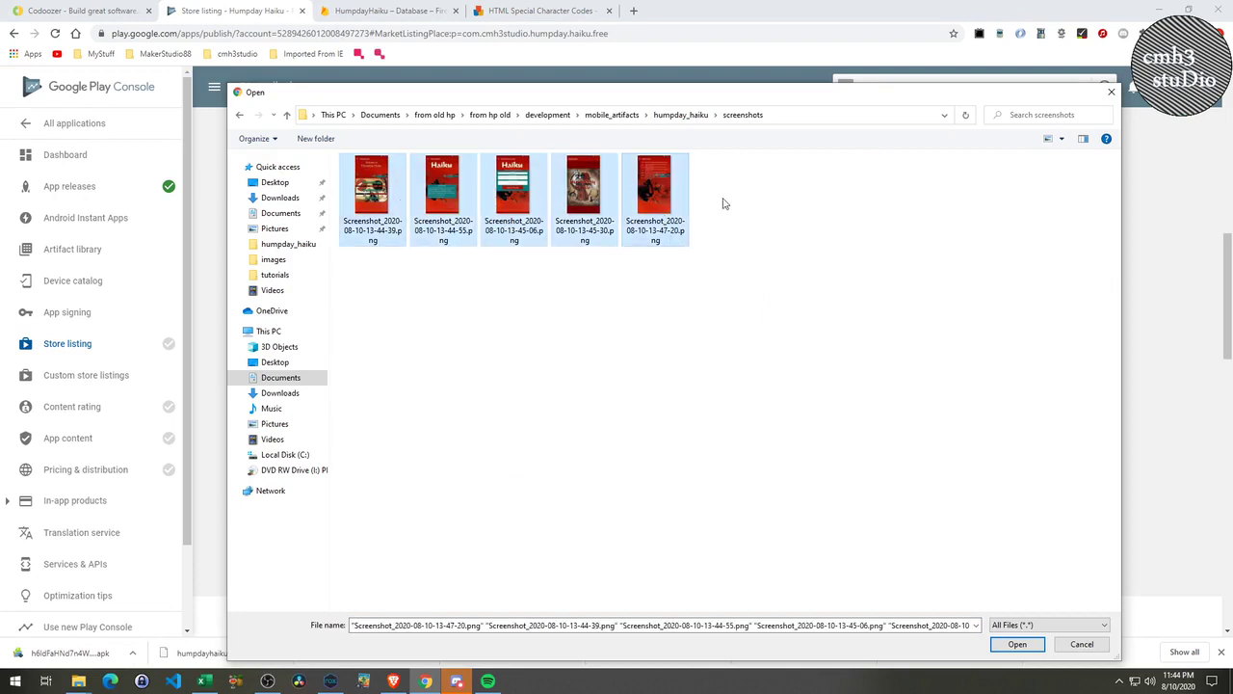
{"action": "left_click_drag", "start_coordinate": [775, 95], "coordinate": [852, 95]}
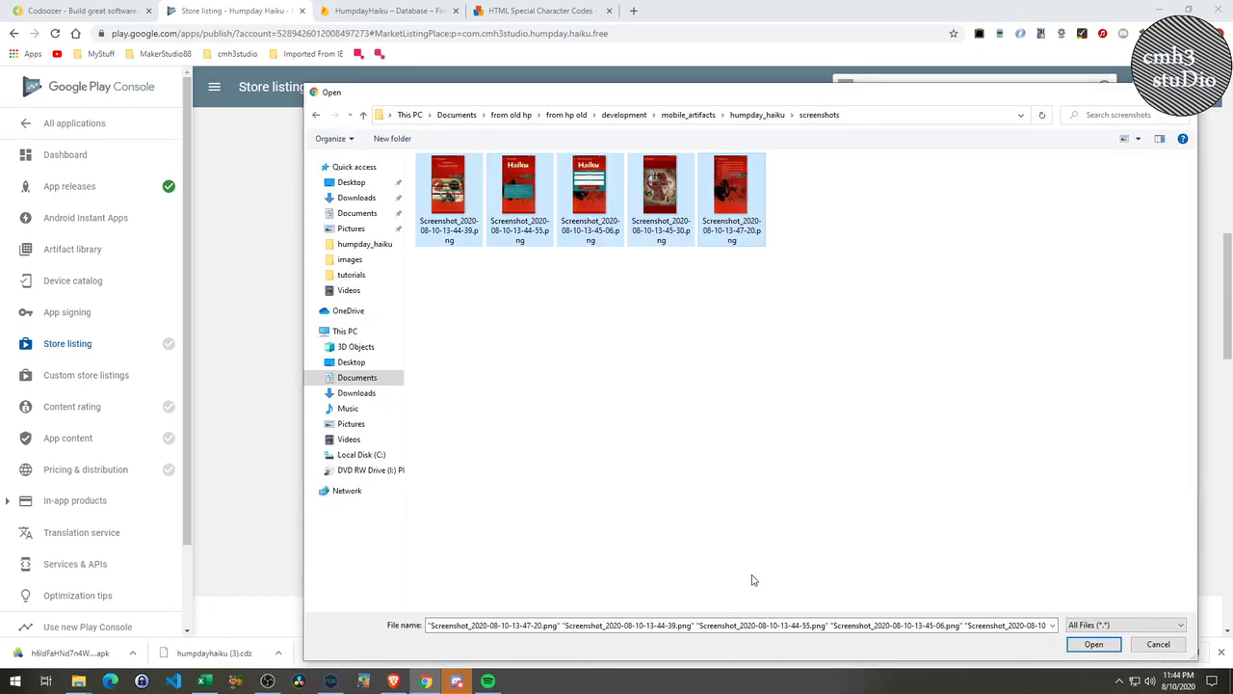
{"action": "mouse_move", "coordinate": [604, 100]}
{"action": "left_mouse_down"}
{"action": "mouse_move", "coordinate": [694, 482]}
{"action": "mouse_move", "coordinate": [634, 100]}
{"action": "mouse_move", "coordinate": [793, 183]}
{"action": "mouse_move", "coordinate": [989, 260]}
{"action": "mouse_move", "coordinate": [584, 96]}
{"action": "left_mouse_up"}
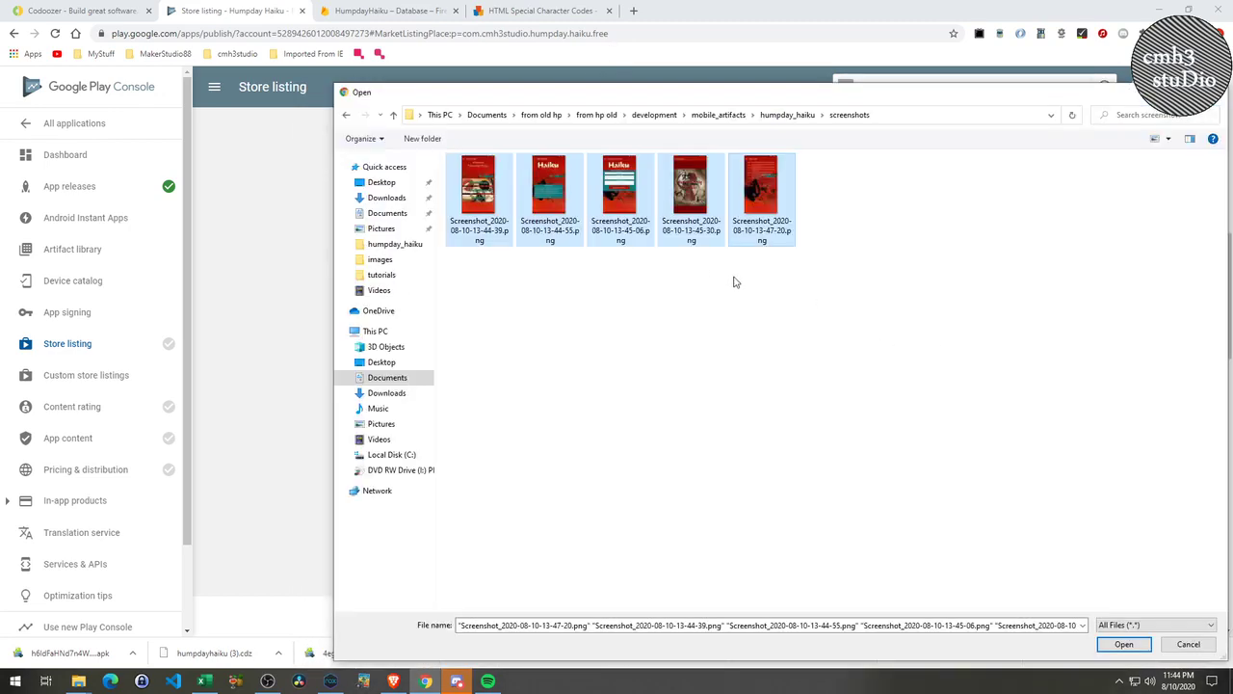
Drop the five screenshots into the Phone screenshots area, giving 5/8 uploaded.
{"action": "left_click_drag", "start_coordinate": [585, 202], "coordinate": [682, 297]}
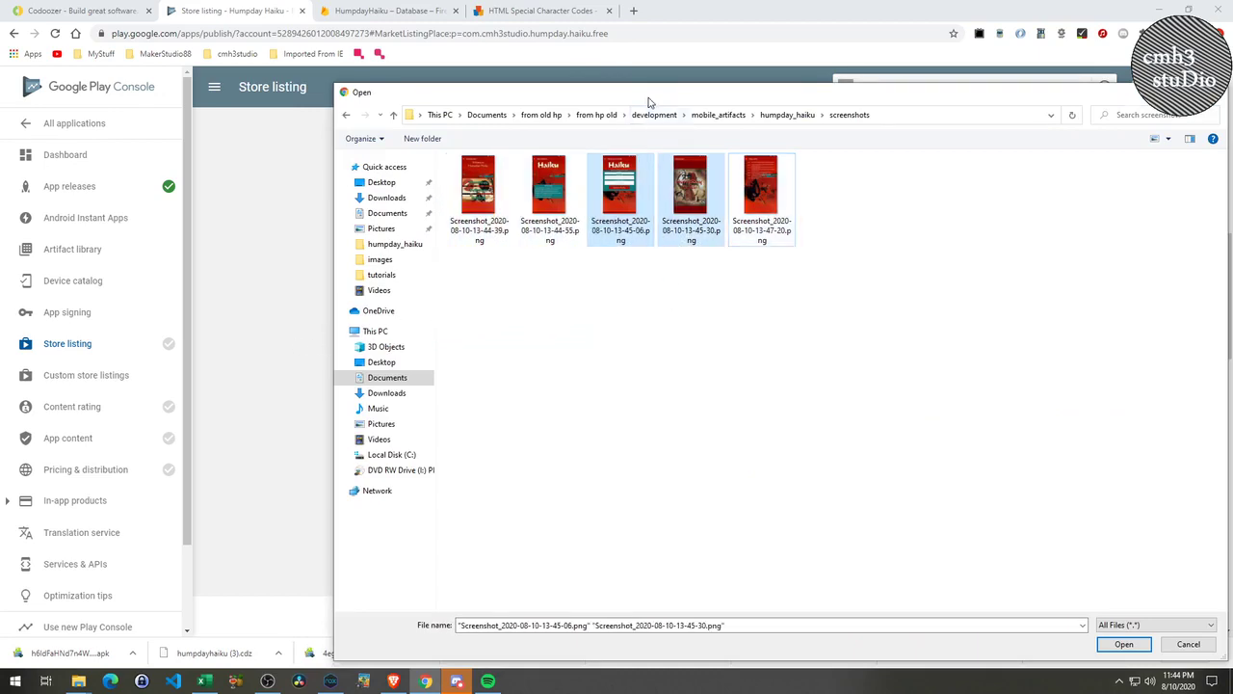
{"action": "mouse_move", "coordinate": [648, 102]}
{"action": "left_mouse_down"}
{"action": "mouse_move", "coordinate": [701, 298]}
{"action": "mouse_move", "coordinate": [692, 448]}
{"action": "mouse_move", "coordinate": [648, 103]}
{"action": "left_mouse_up"}
{"action": "left_click_drag", "start_coordinate": [336, 82], "coordinate": [607, 446]}
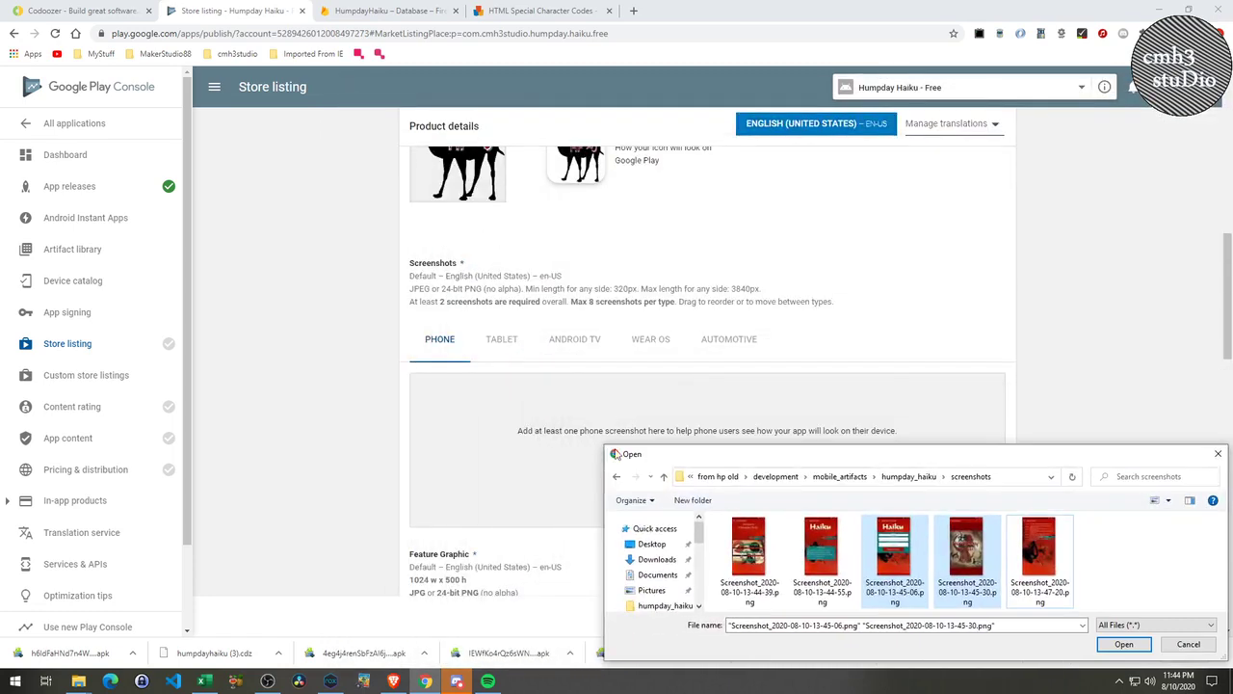
{"action": "left_click", "coordinate": [733, 533]}
{"action": "left_click", "coordinate": [1025, 536], "text": "ctrl"}
{"action": "key", "text": "ctrl+a"}
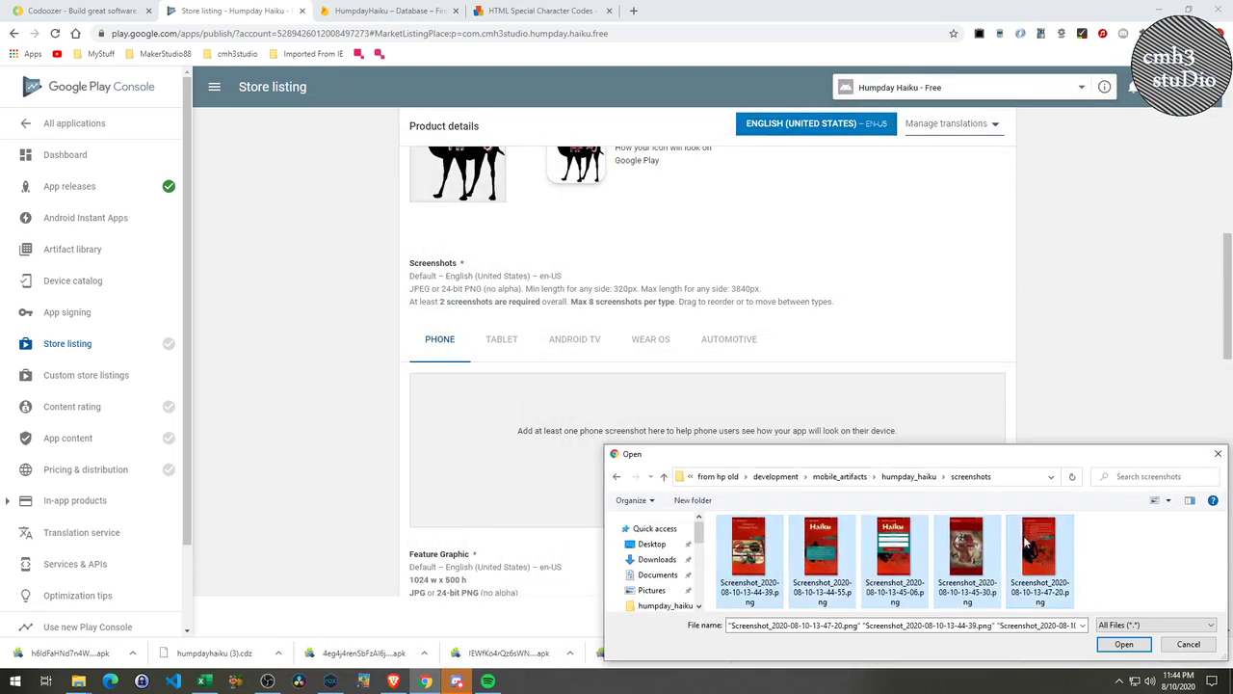
{"action": "left_click_drag", "start_coordinate": [966, 552], "coordinate": [666, 440]}
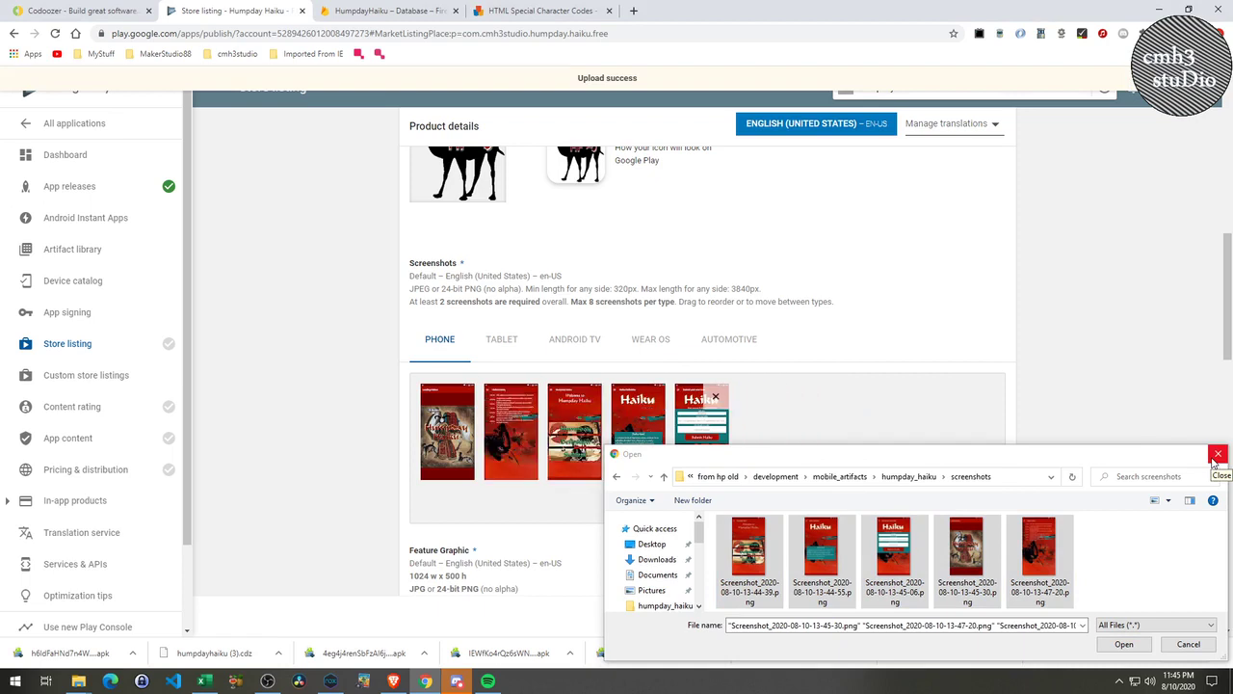
{"action": "left_click", "coordinate": [1217, 454]}
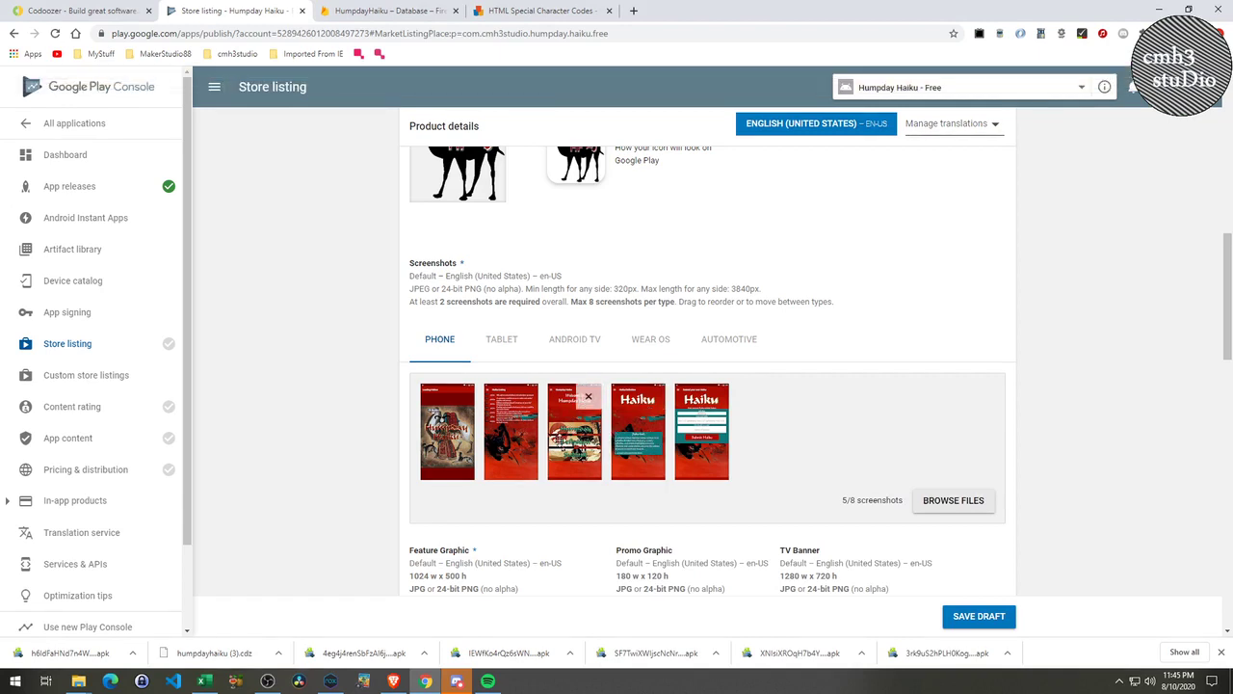
{"action": "left_click_drag", "start_coordinate": [580, 432], "coordinate": [510, 432]}
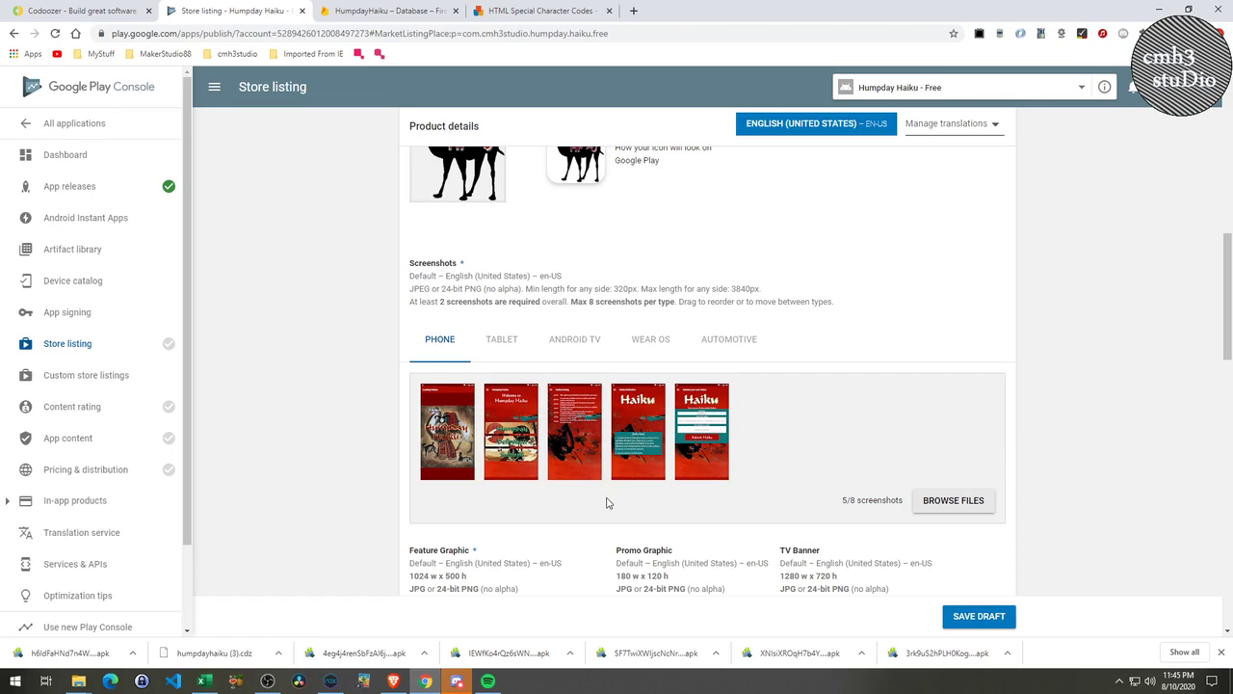
Upload 1024hump.png as the feature graphic.
{"action": "scroll", "coordinate": [609, 503], "scroll_direction": "down", "scroll_amount": 4}
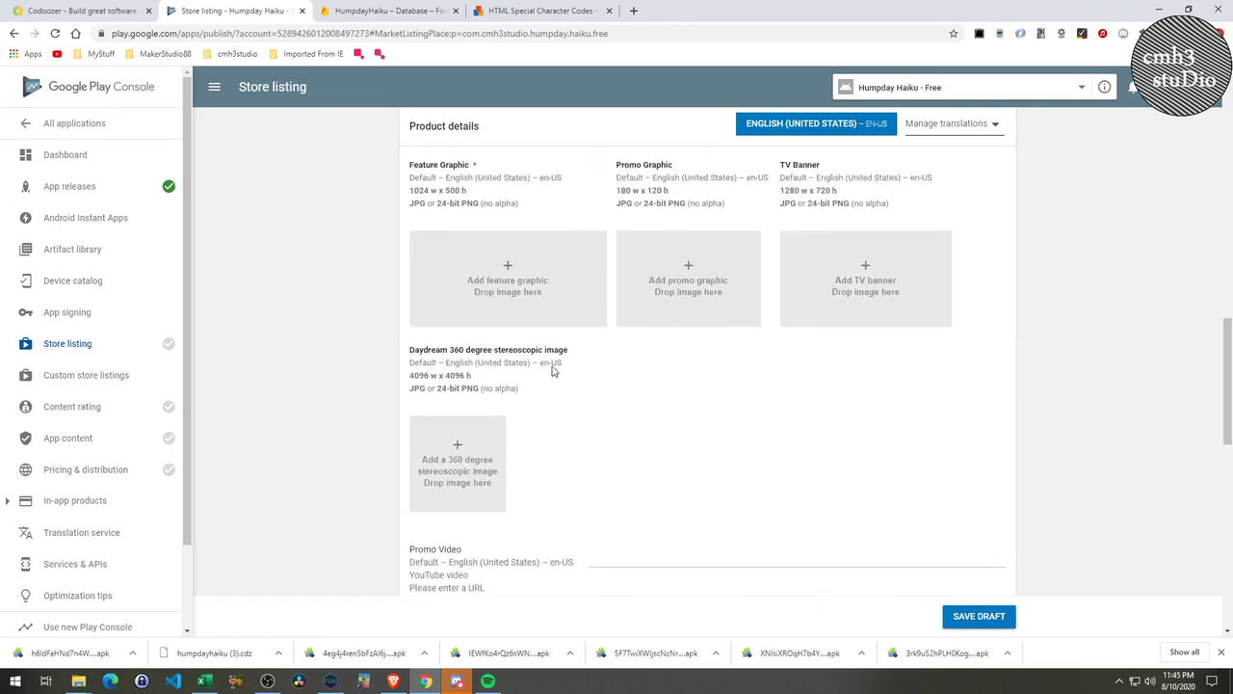
{"action": "left_click", "coordinate": [537, 282]}
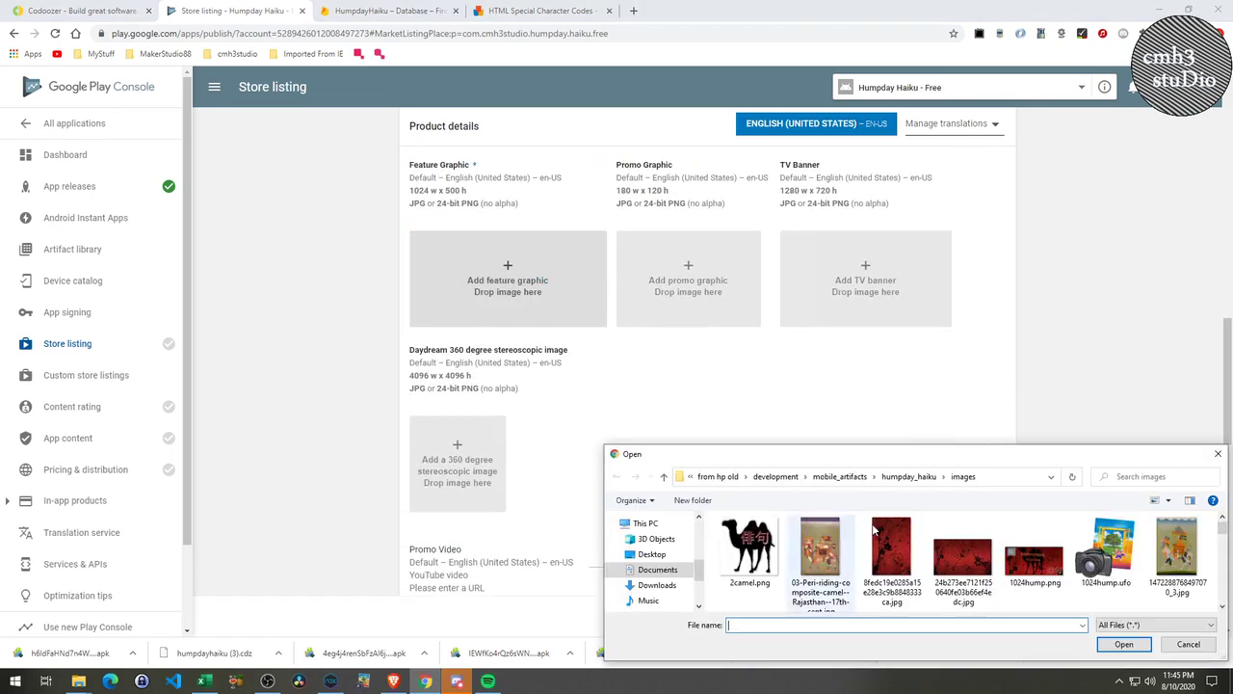
{"action": "double_click", "coordinate": [1034, 561]}
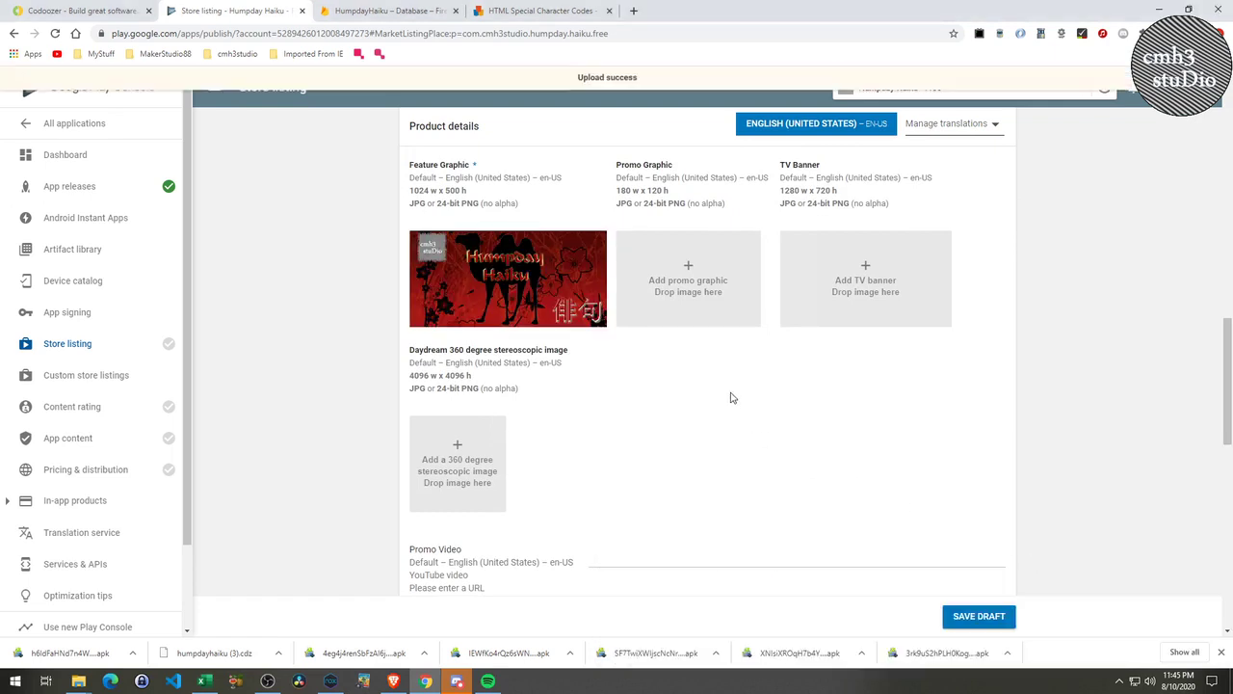
{"action": "scroll", "coordinate": [728, 400], "scroll_direction": "down", "scroll_amount": 4}
Set the application type to Applications and the category to Entertainment.
{"action": "left_click", "coordinate": [691, 337]}
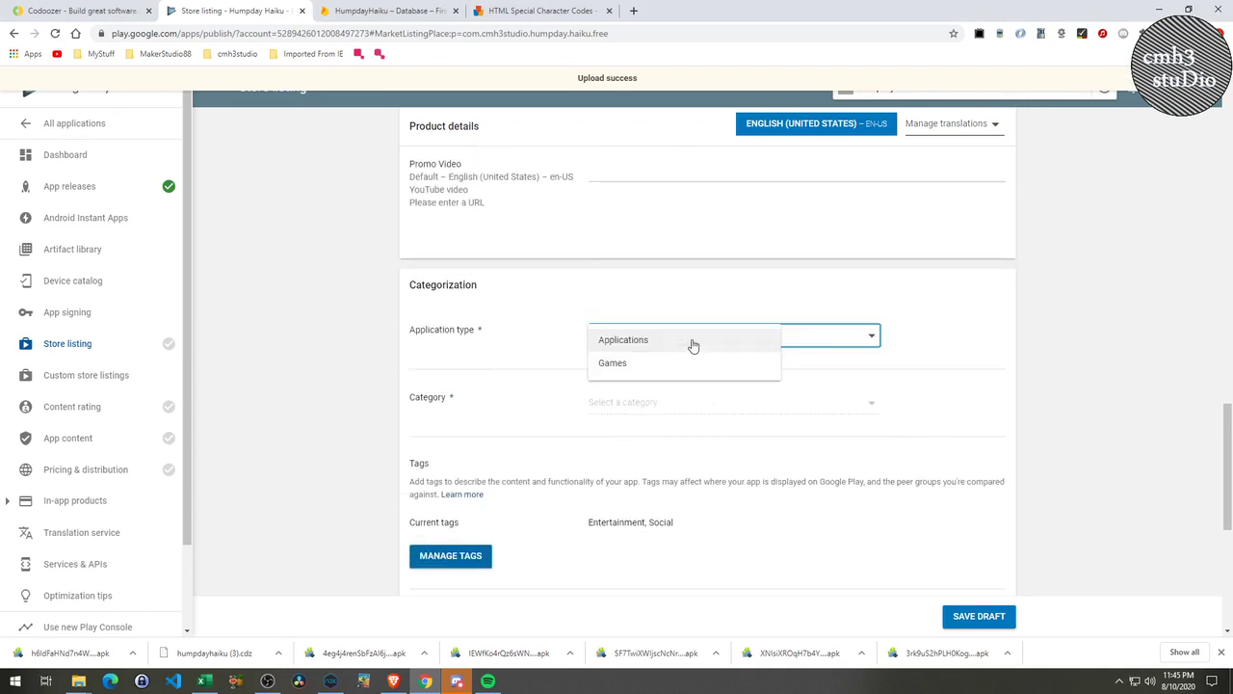
{"action": "left_click", "coordinate": [665, 349]}
{"action": "left_click", "coordinate": [653, 404]}
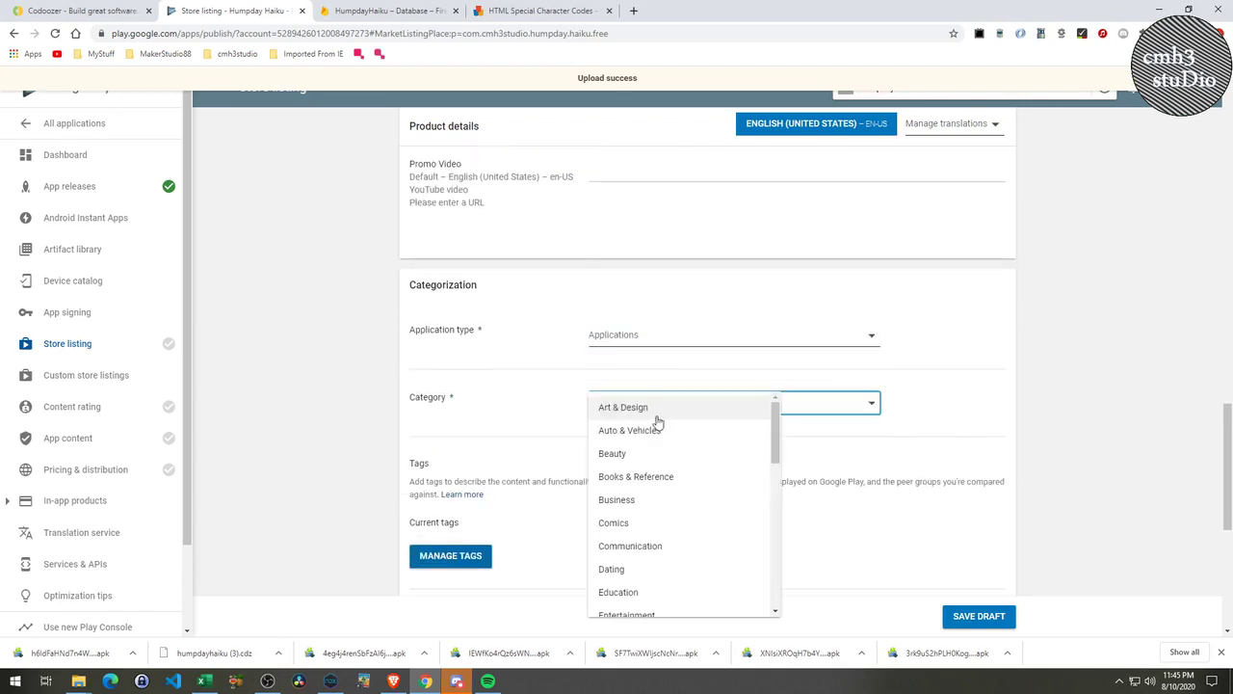
{"action": "scroll", "coordinate": [675, 453], "scroll_direction": "down", "scroll_amount": 1}
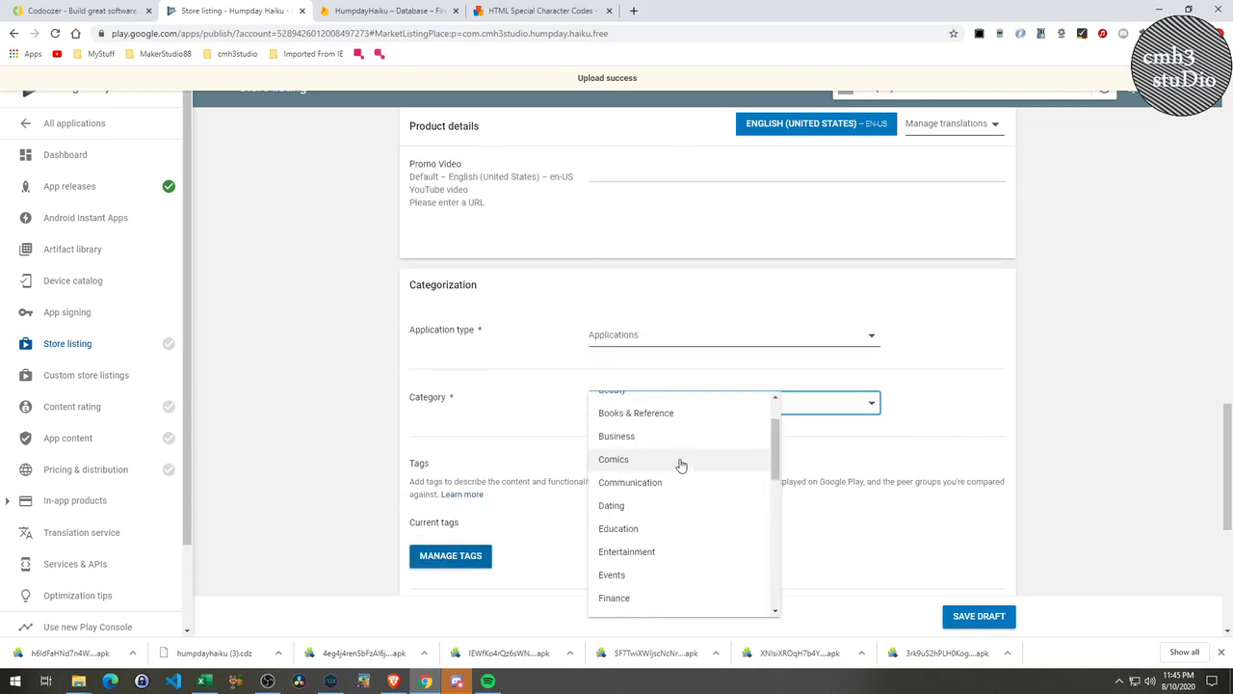
{"action": "left_click", "coordinate": [664, 551]}
{"action": "scroll", "coordinate": [689, 538], "scroll_direction": "down", "scroll_amount": 3}
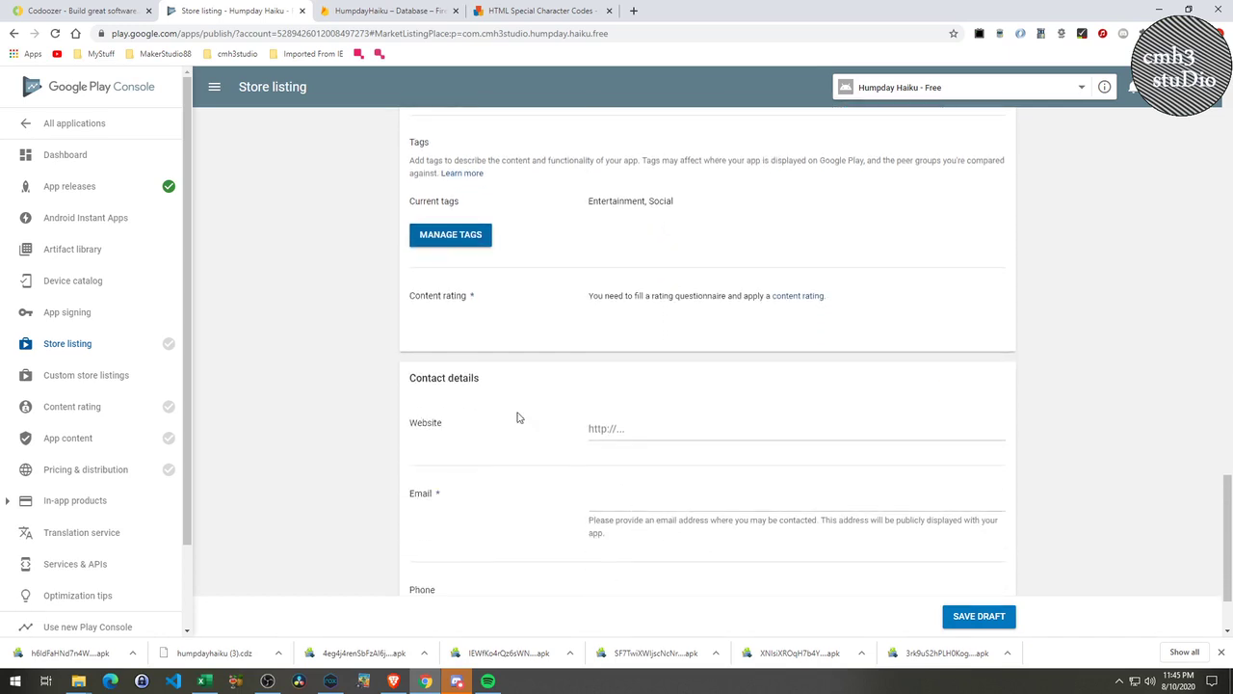
{"action": "scroll", "coordinate": [616, 480], "scroll_direction": "down", "scroll_amount": 1}
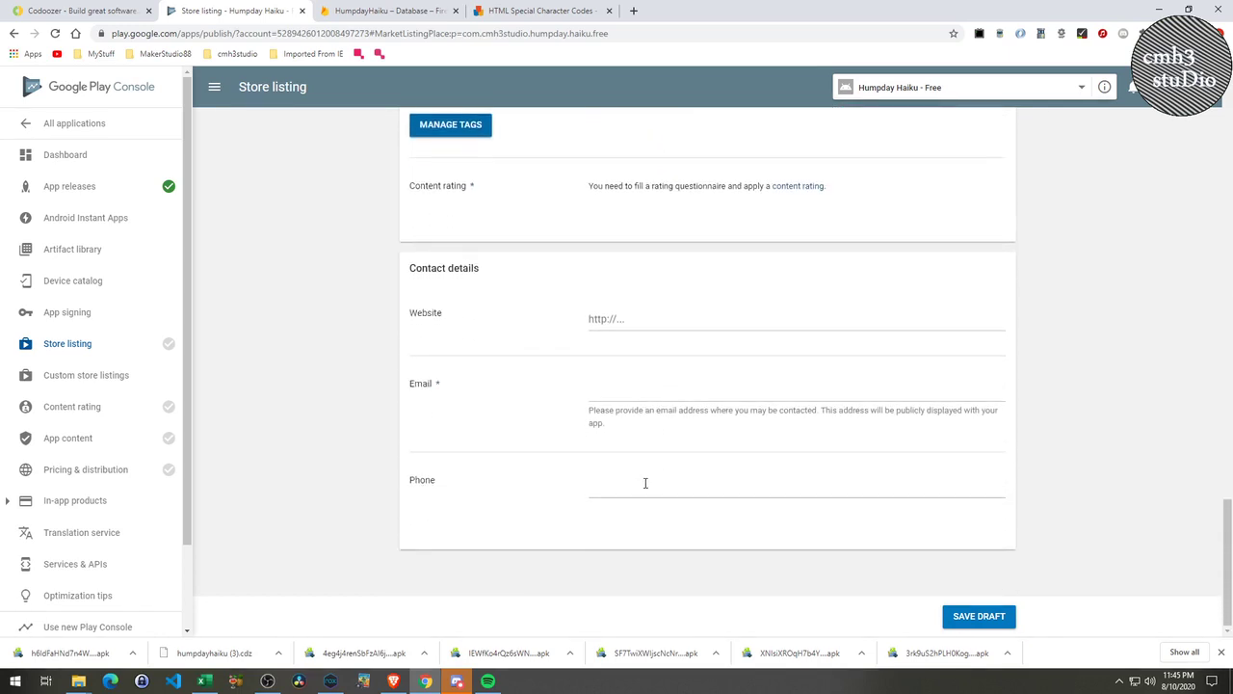
Enter the account's contact e-mail address in the Email field.
{"action": "left_click", "coordinate": [643, 392]}
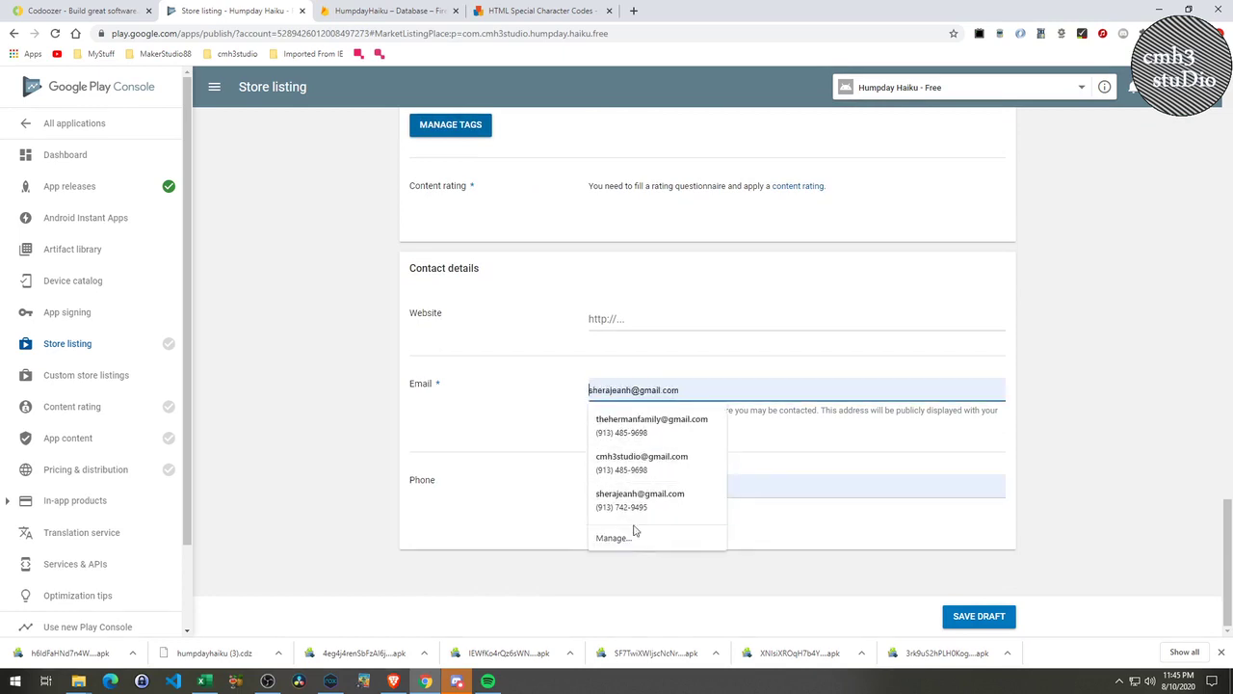
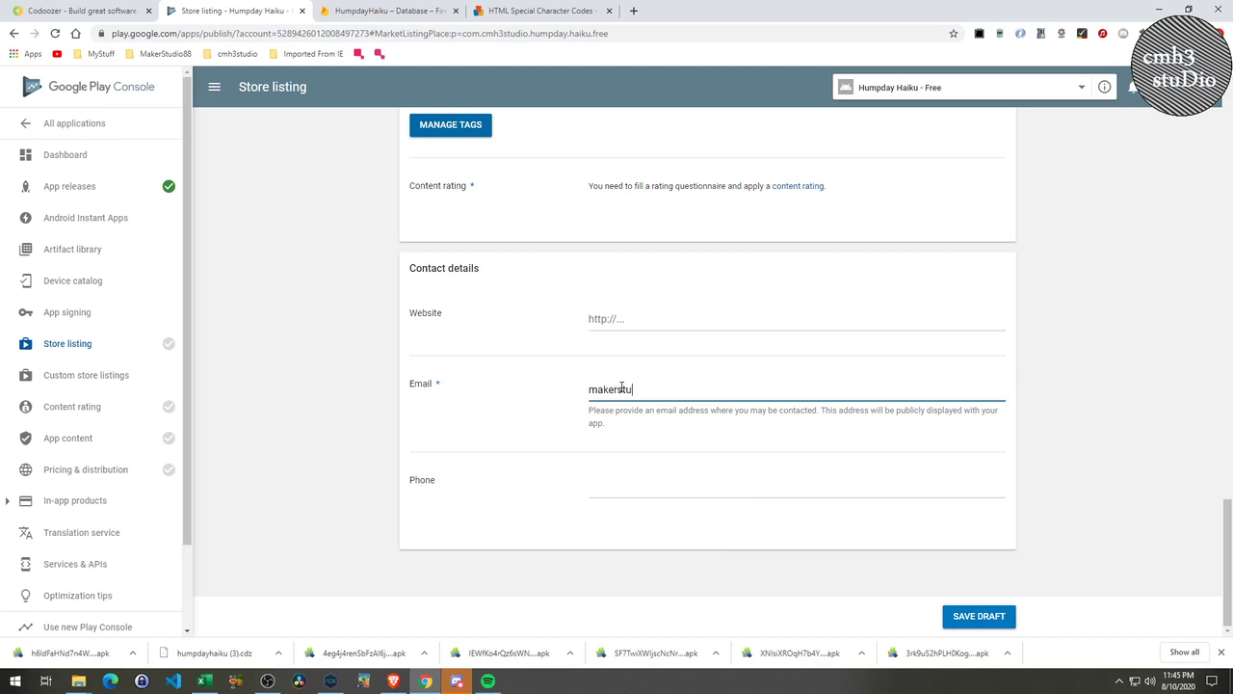
{"action": "key", "text": "Tab"}
{"action": "scroll", "coordinate": [798, 438], "scroll_direction": "up", "scroll_amount": 2}
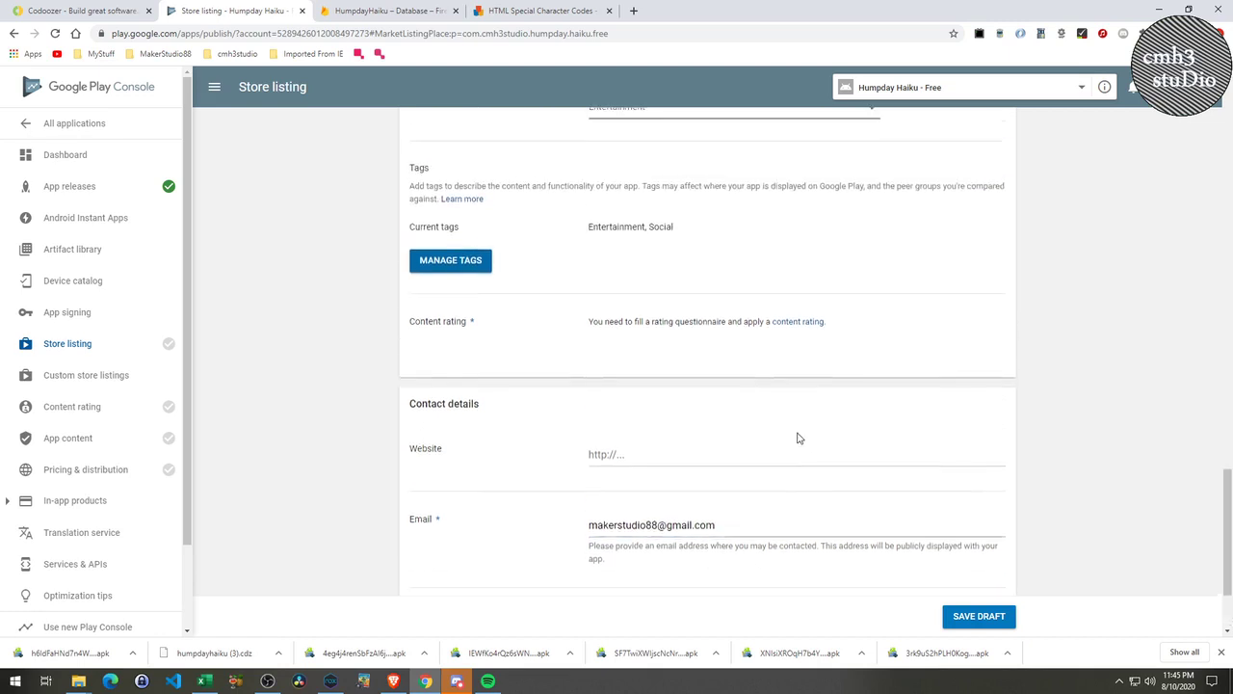
Write the short description 'The app display a list of Haikus on Wednesdays'.
{"action": "scroll", "coordinate": [798, 438], "scroll_direction": "up", "scroll_amount": 1}
{"action": "scroll", "coordinate": [806, 412], "scroll_direction": "up", "scroll_amount": 1}
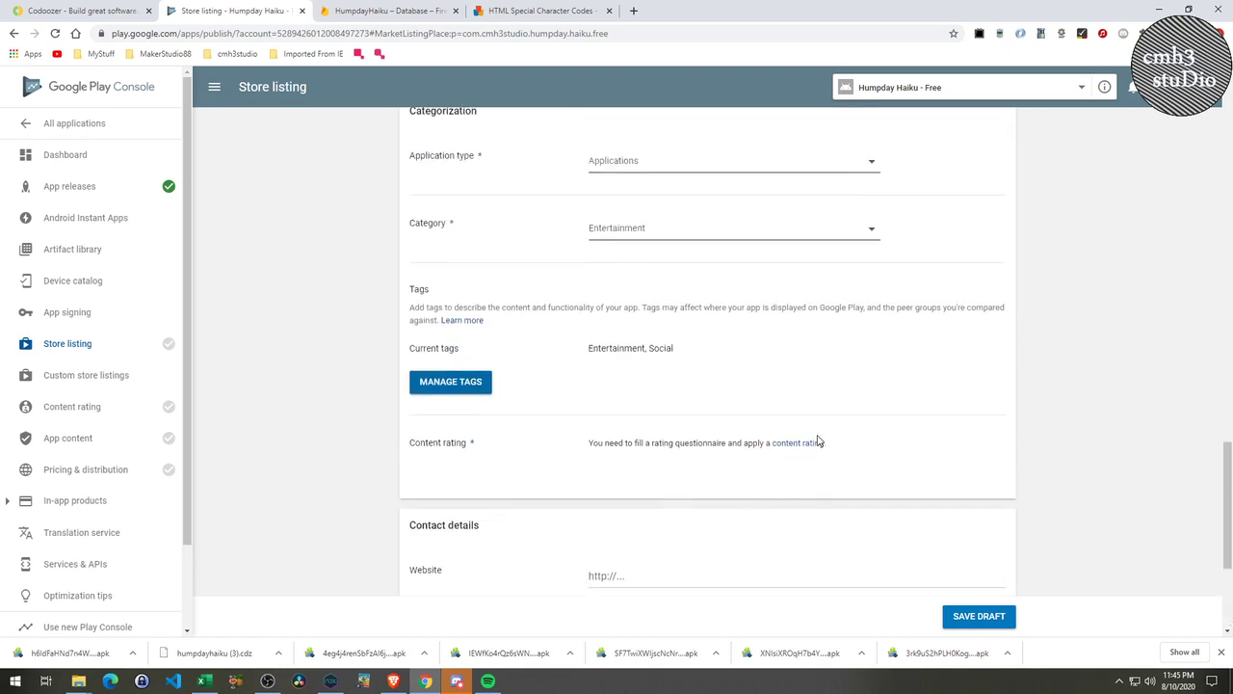
{"action": "scroll", "coordinate": [818, 440], "scroll_direction": "up", "scroll_amount": 2}
{"action": "scroll", "coordinate": [818, 438], "scroll_direction": "up", "scroll_amount": 4}
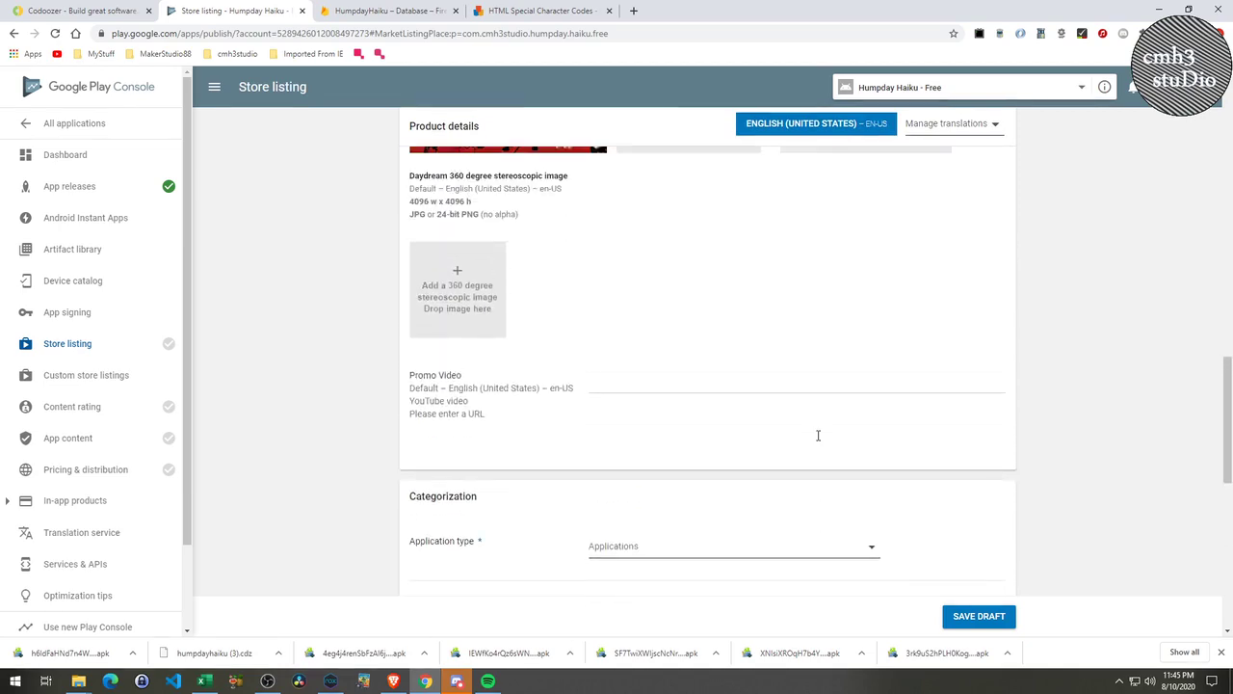
{"action": "scroll", "coordinate": [818, 435], "scroll_direction": "up", "scroll_amount": 15}
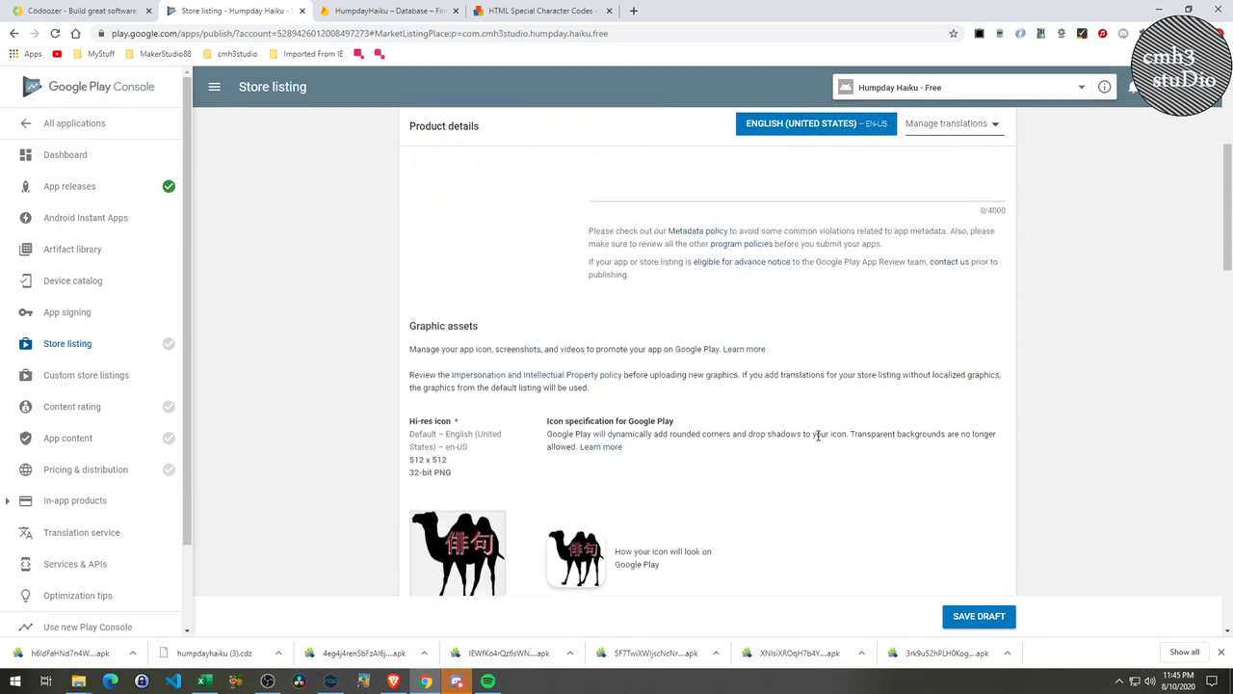
{"action": "scroll", "coordinate": [818, 435], "scroll_direction": "up", "scroll_amount": 5}
{"action": "left_click", "coordinate": [652, 302]}
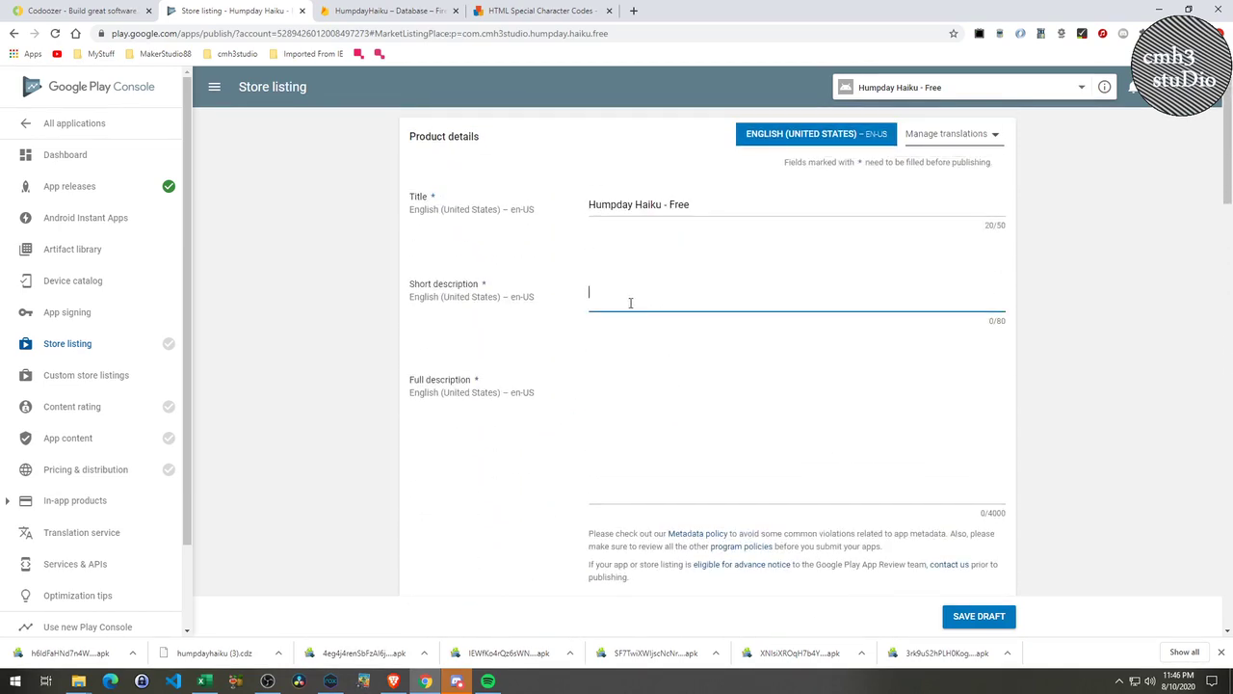
{"action": "type", "text": "The app display a list of Haikus"}
{"action": "type", "text": "on Wednesdays"}
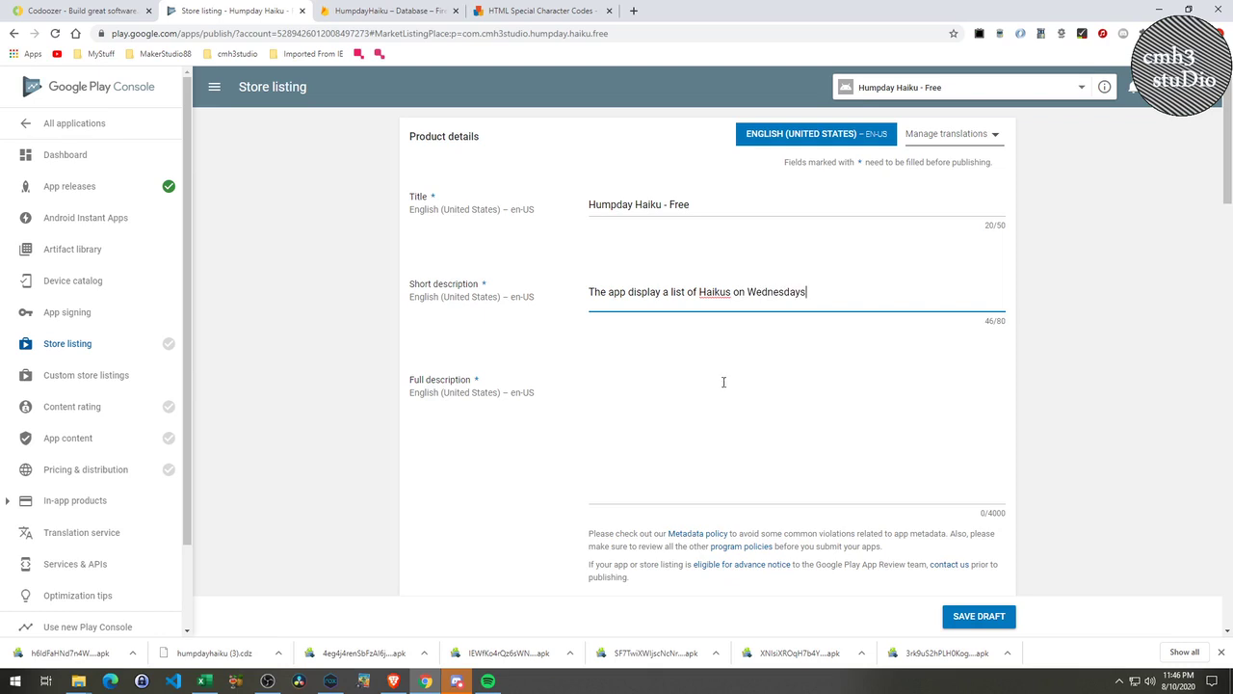
Correct 'display' to 'displays' and write the full description ending 'submit new Haikus.'.
{"action": "left_click", "coordinate": [627, 464]}
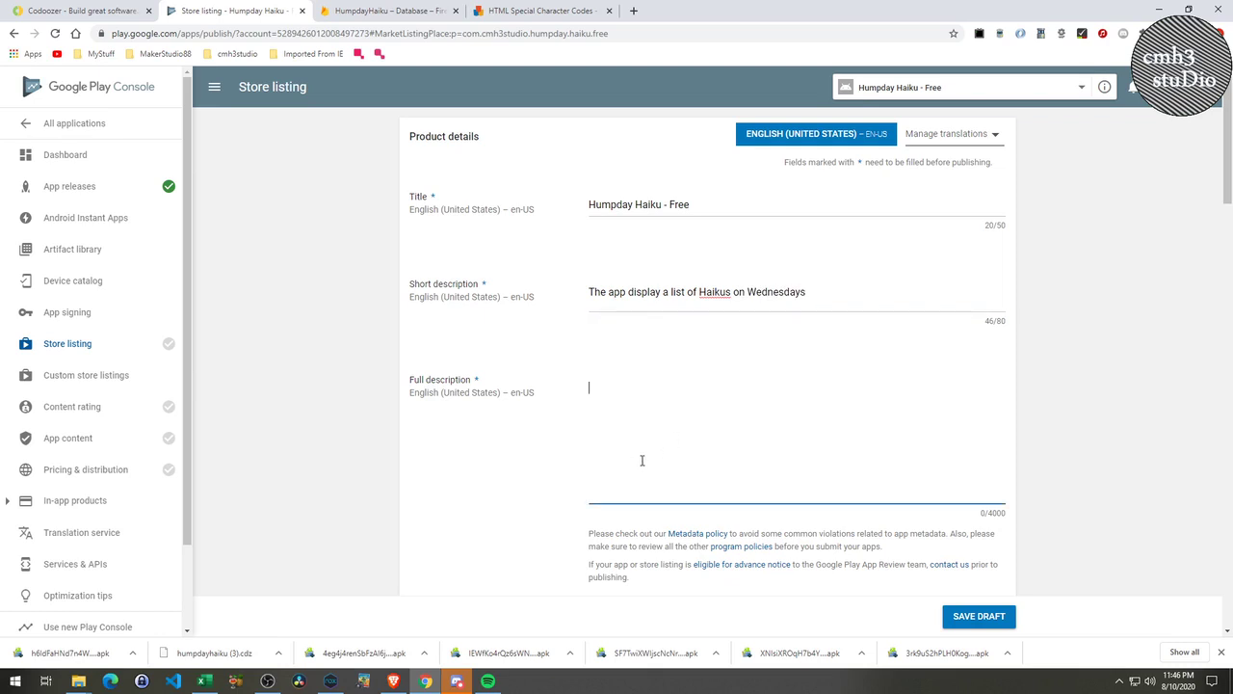
{"action": "type", "text": "The"}
{"action": "left_click", "coordinate": [662, 292]}
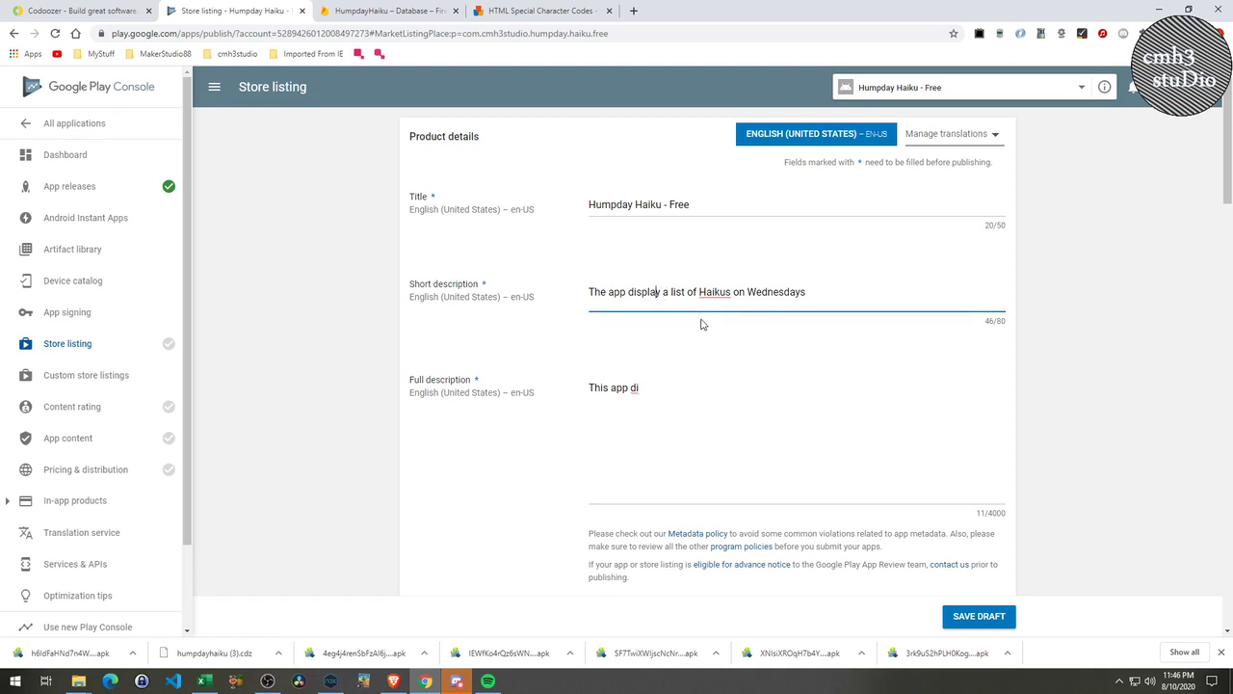
{"action": "type", "text": "s"}
{"action": "left_click", "coordinate": [651, 389]}
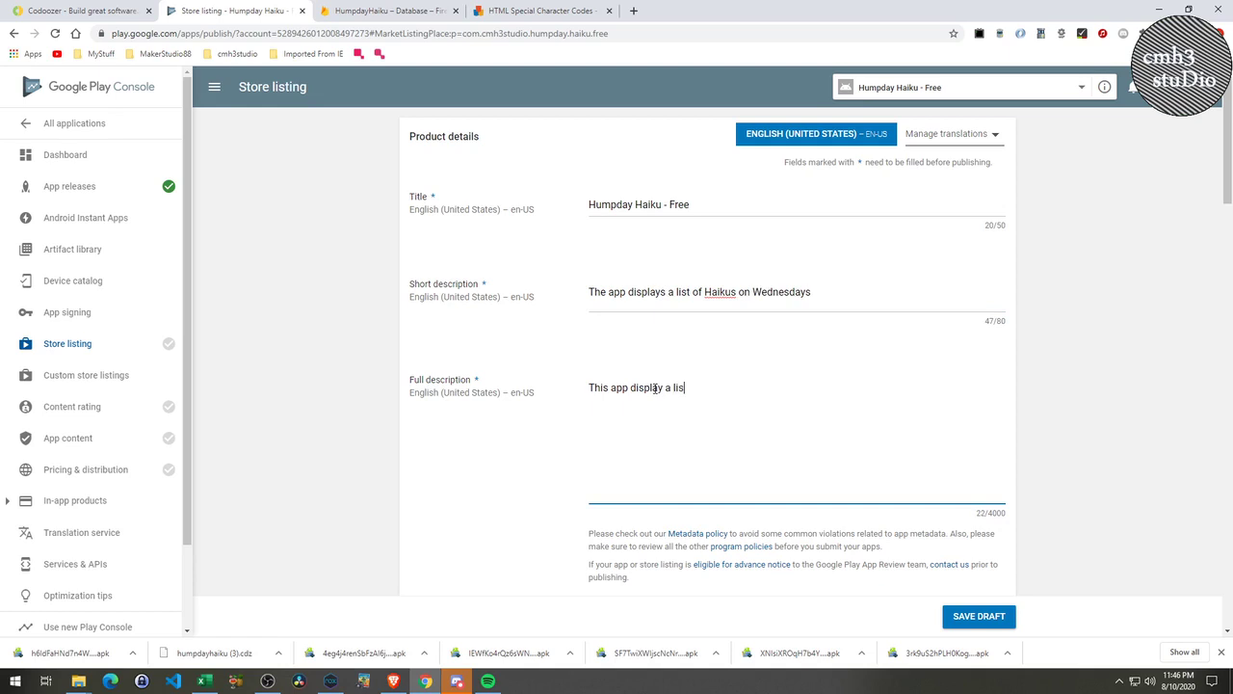
{"action": "type", "text": "splay a list of Haikus that have been previously submitted"}
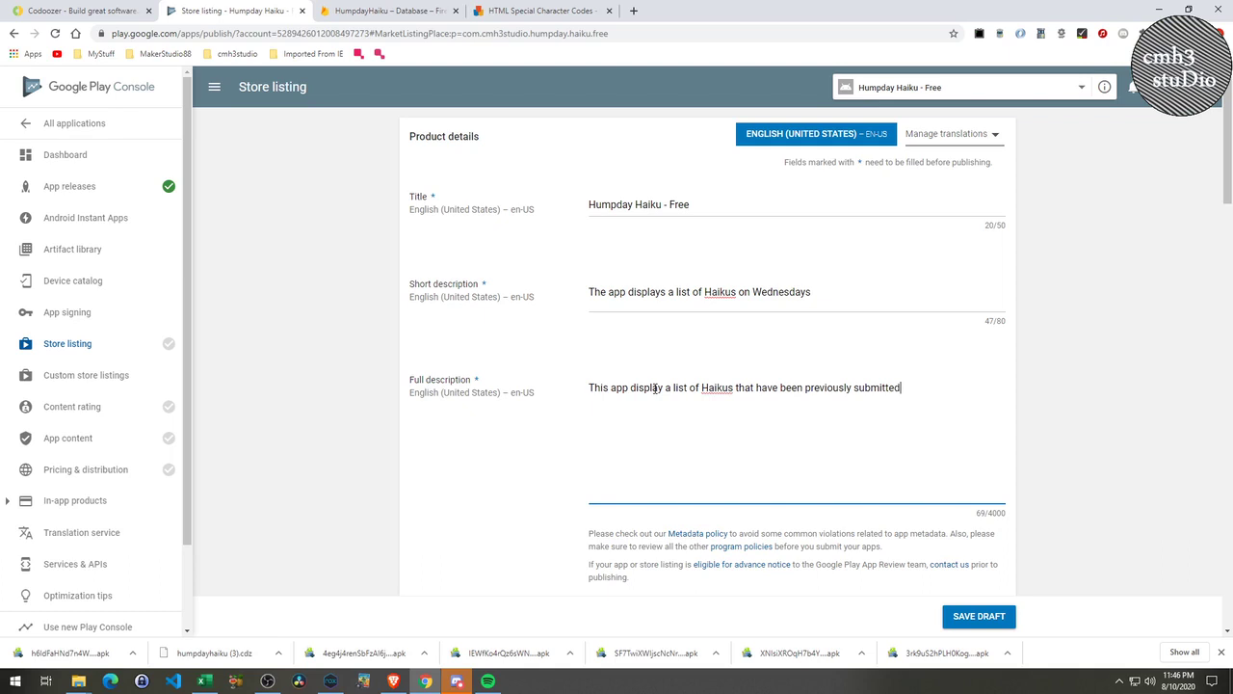
{"action": "type", "text": "to the app. It also allows you t"}
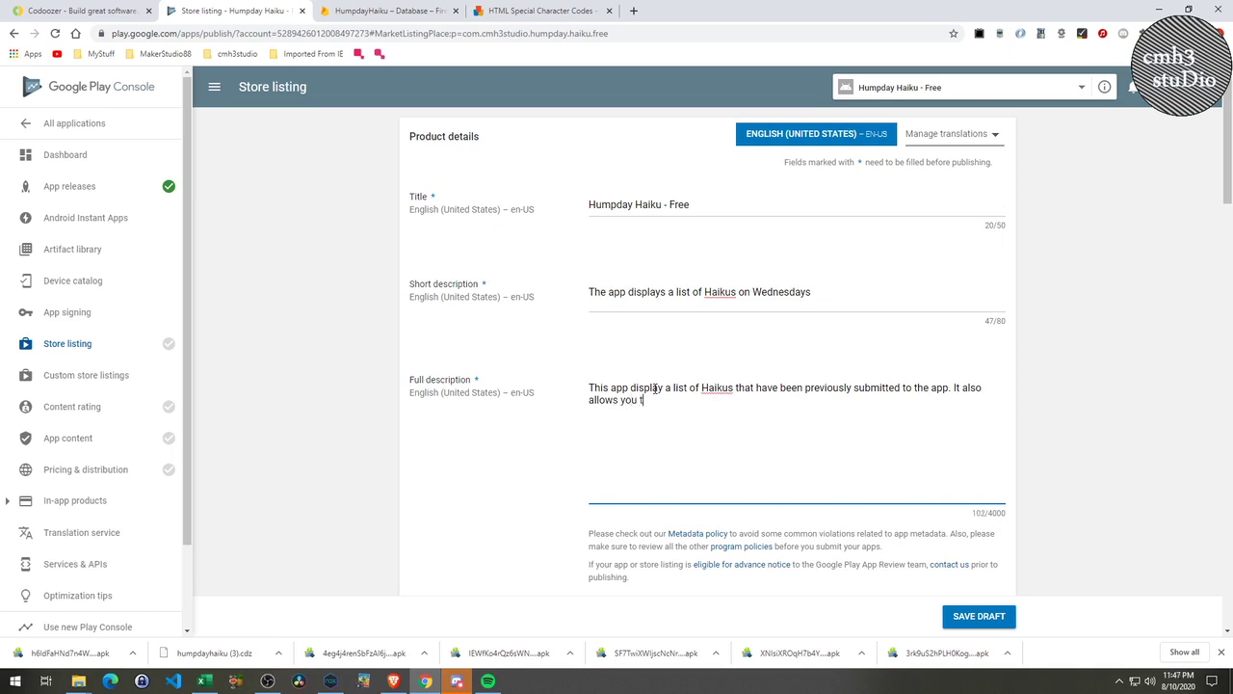
{"action": "type", "text": "o submit new Haikus."}
{"action": "scroll", "coordinate": [838, 421], "scroll_direction": "down", "scroll_amount": 1}
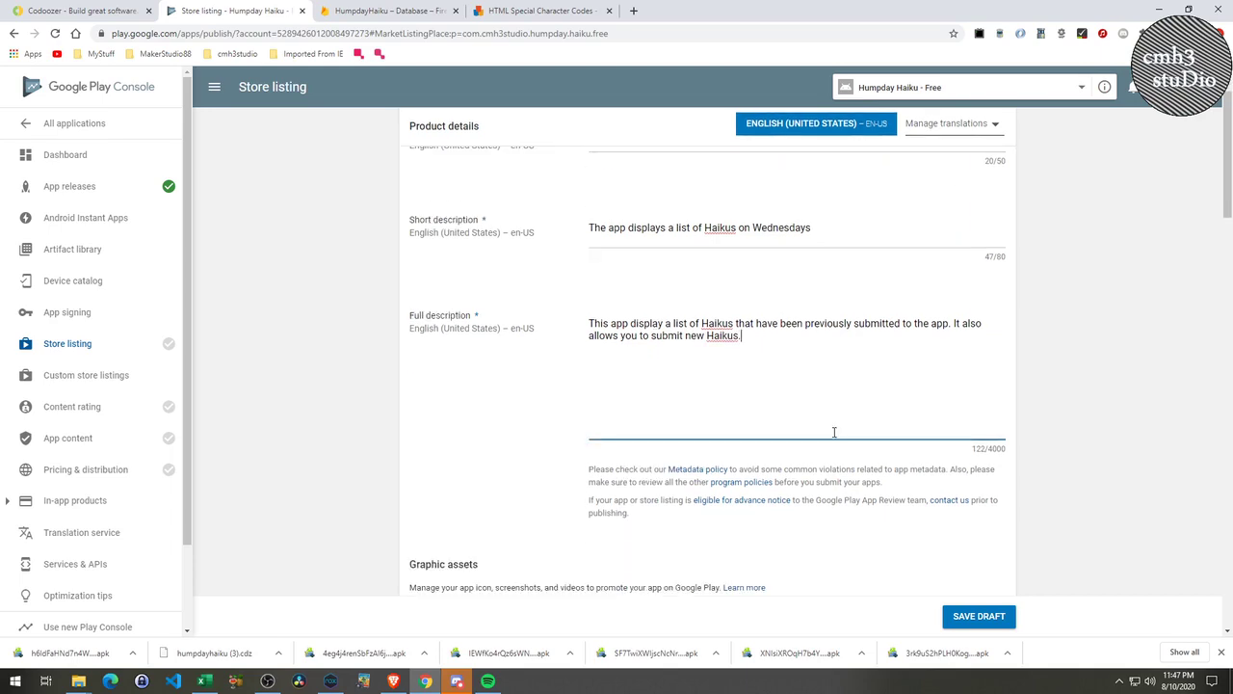
{"action": "scroll", "coordinate": [834, 432], "scroll_direction": "up", "scroll_amount": 1}
{"action": "left_click", "coordinate": [542, 11]}
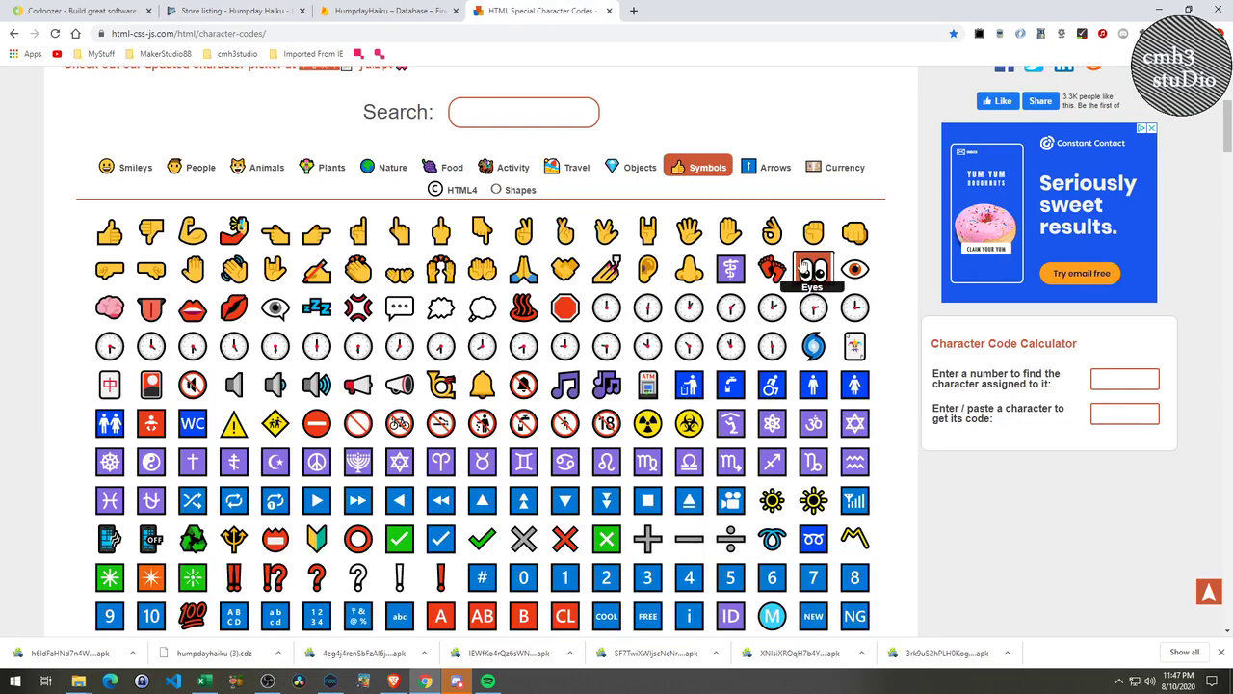
Paste the Smiling Face With Heart-Eyes emoji after 'Wednesdays' in the short description.
{"action": "key", "text": "alt+Tab"}
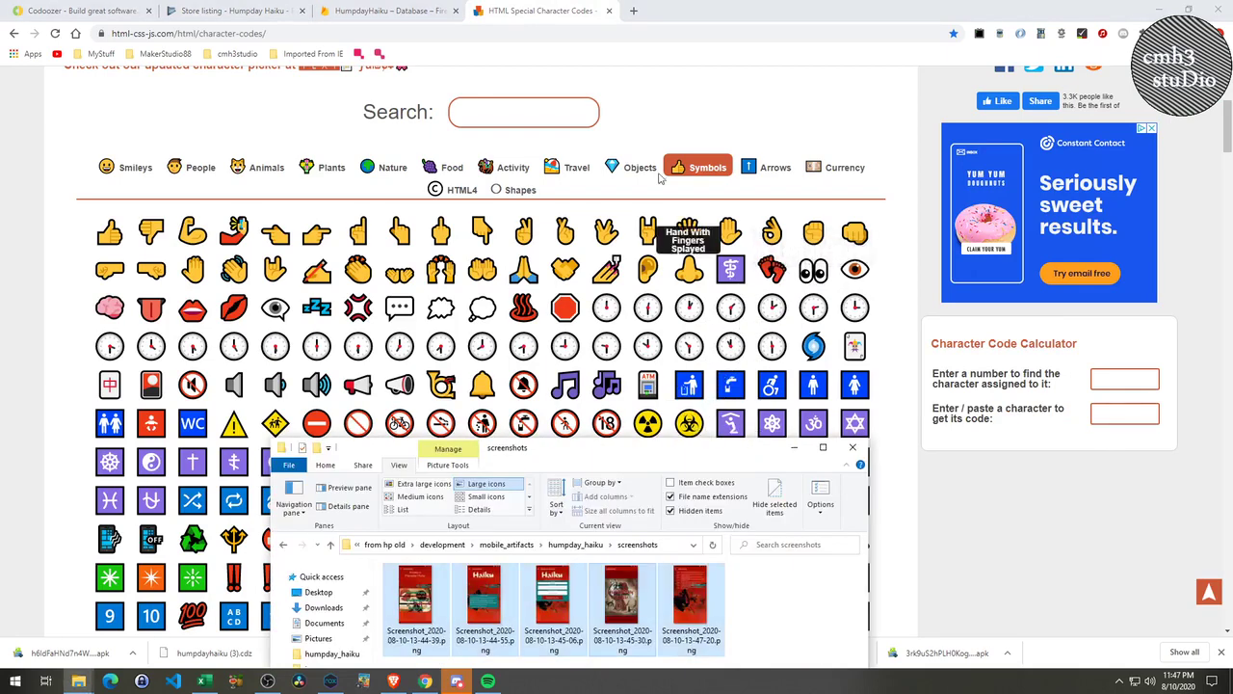
{"action": "key", "text": "alt+Tab"}
{"action": "left_click", "coordinate": [247, 11]}
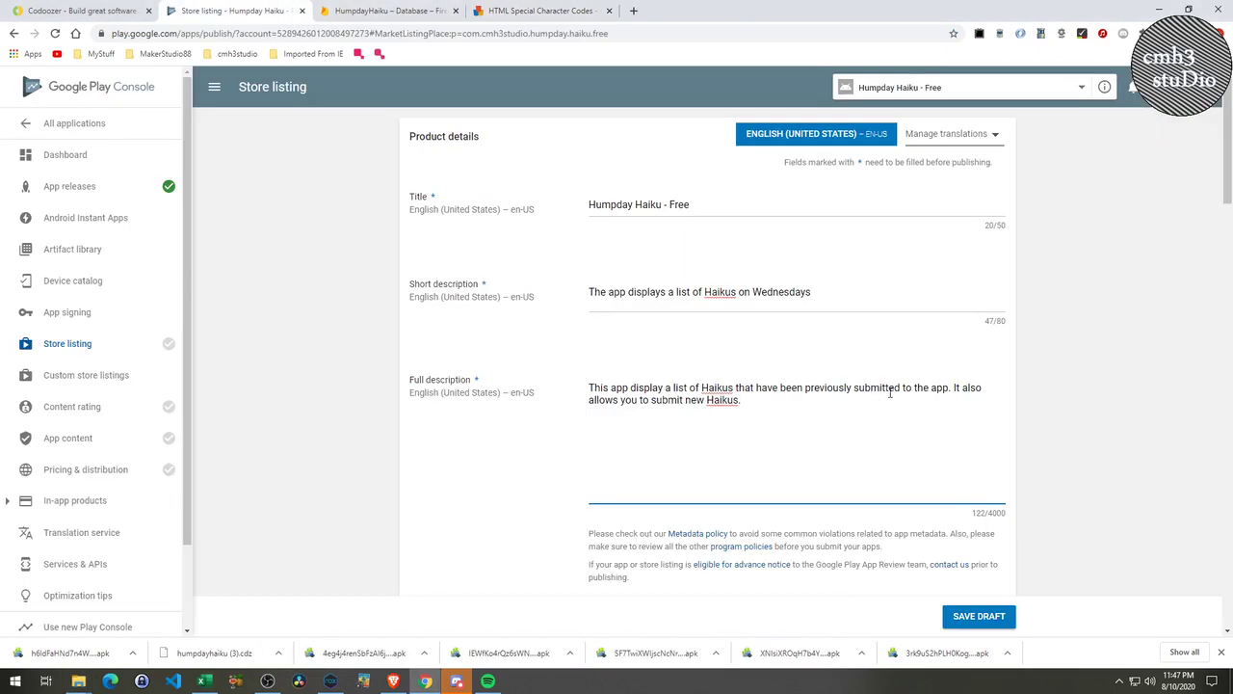
{"action": "left_click", "coordinate": [541, 10]}
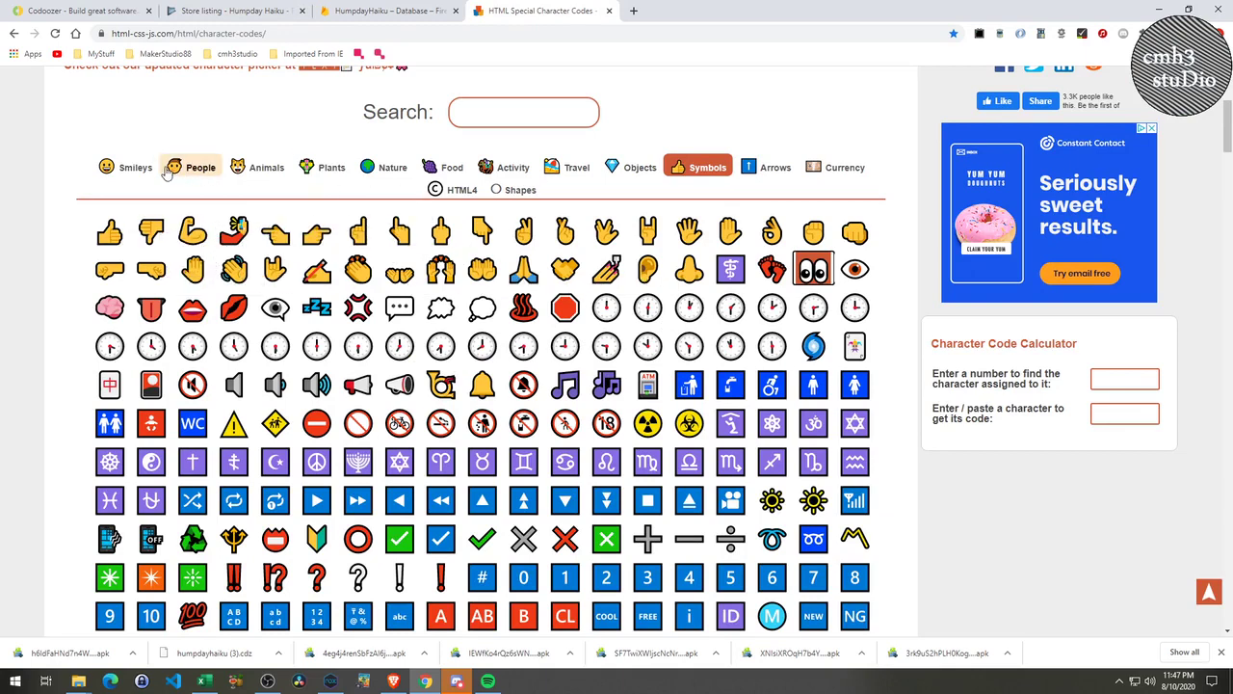
{"action": "left_click", "coordinate": [130, 168]}
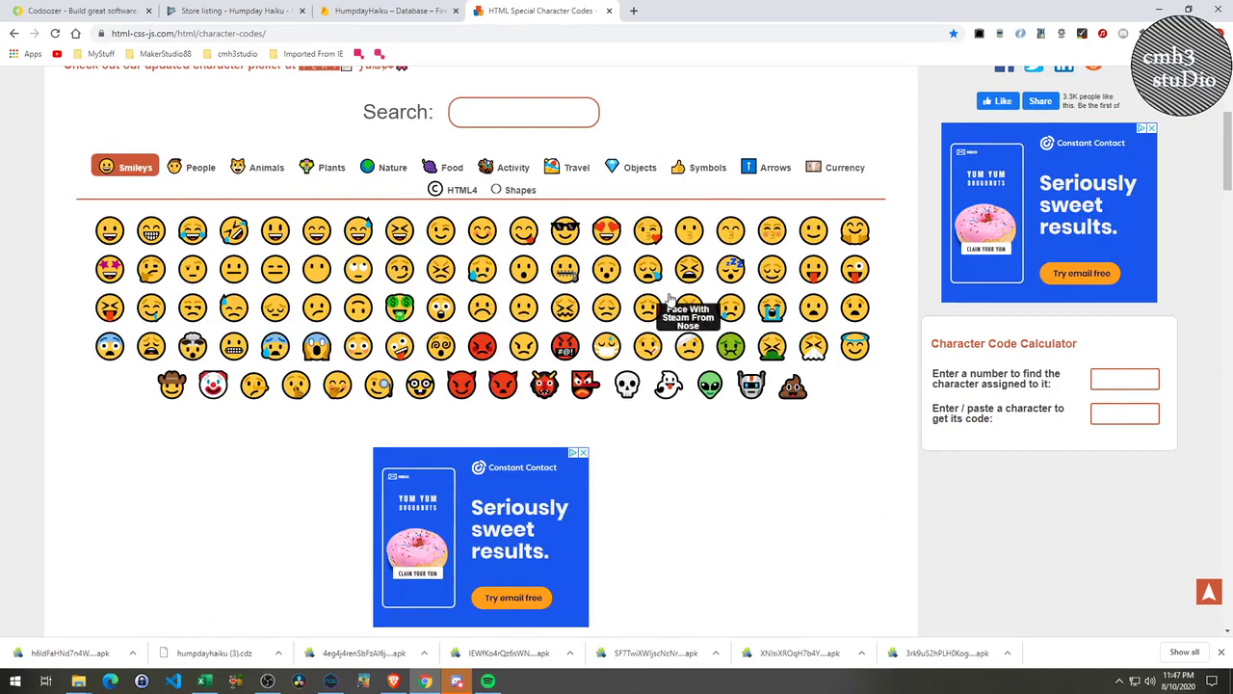
{"action": "left_click", "coordinate": [605, 239]}
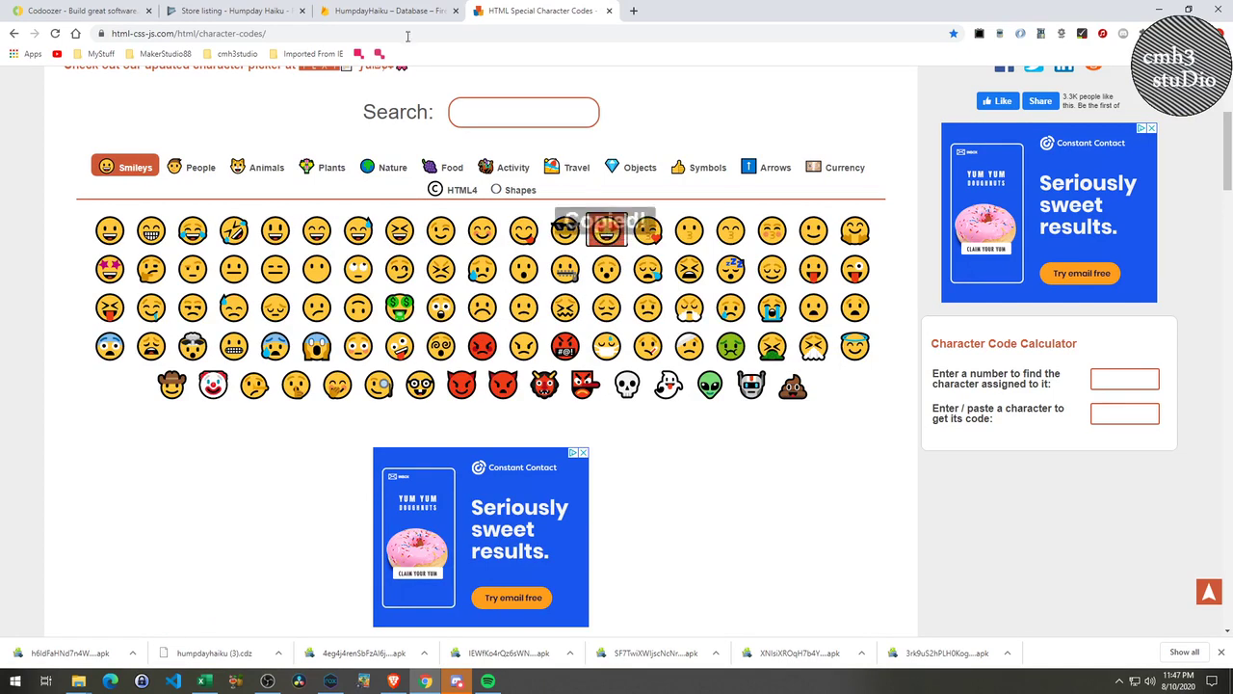
{"action": "left_click", "coordinate": [245, 11]}
{"action": "left_click", "coordinate": [814, 293]}
{"action": "type", "text": "😍"}
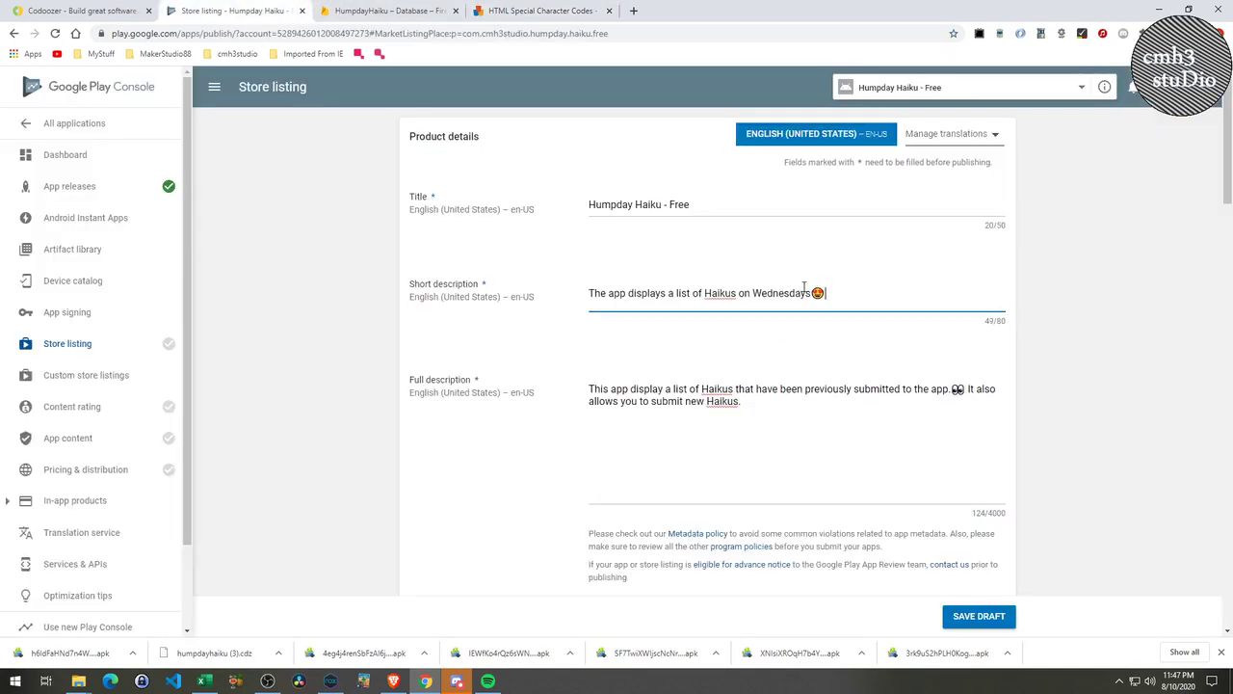
Paste the open-mouthed emoji before 'This' in the full description and save the draft.
{"action": "left_click", "coordinate": [540, 10]}
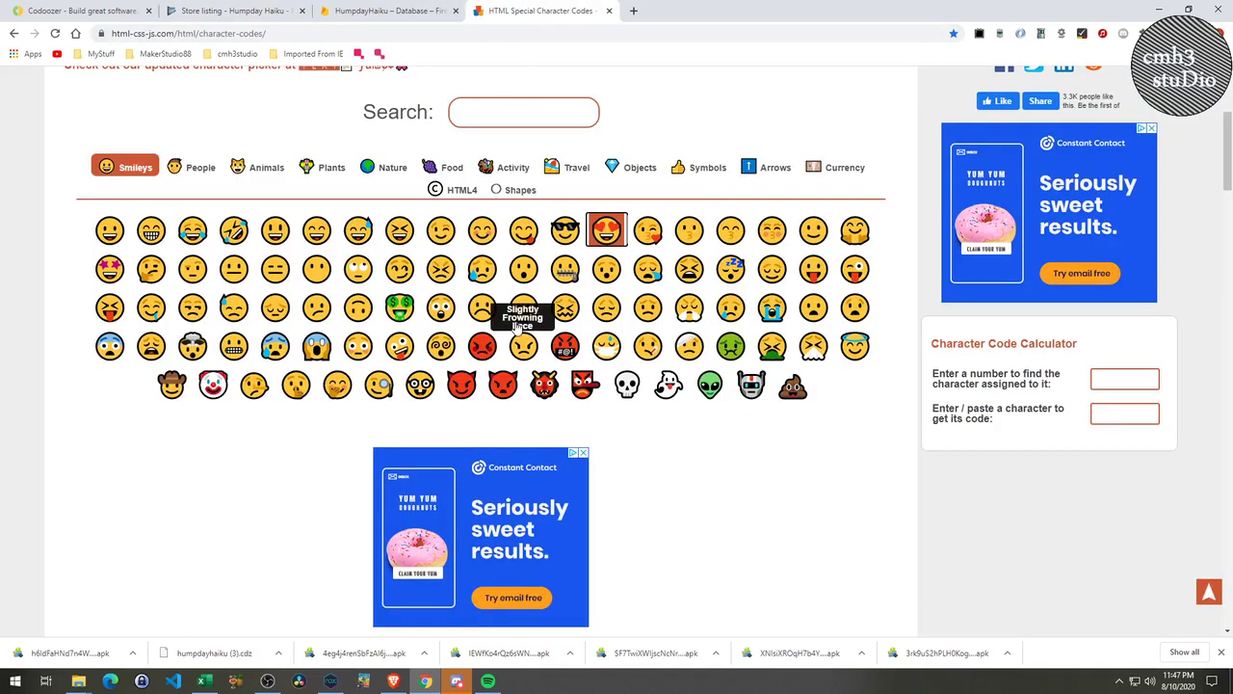
{"action": "left_click", "coordinate": [254, 15]}
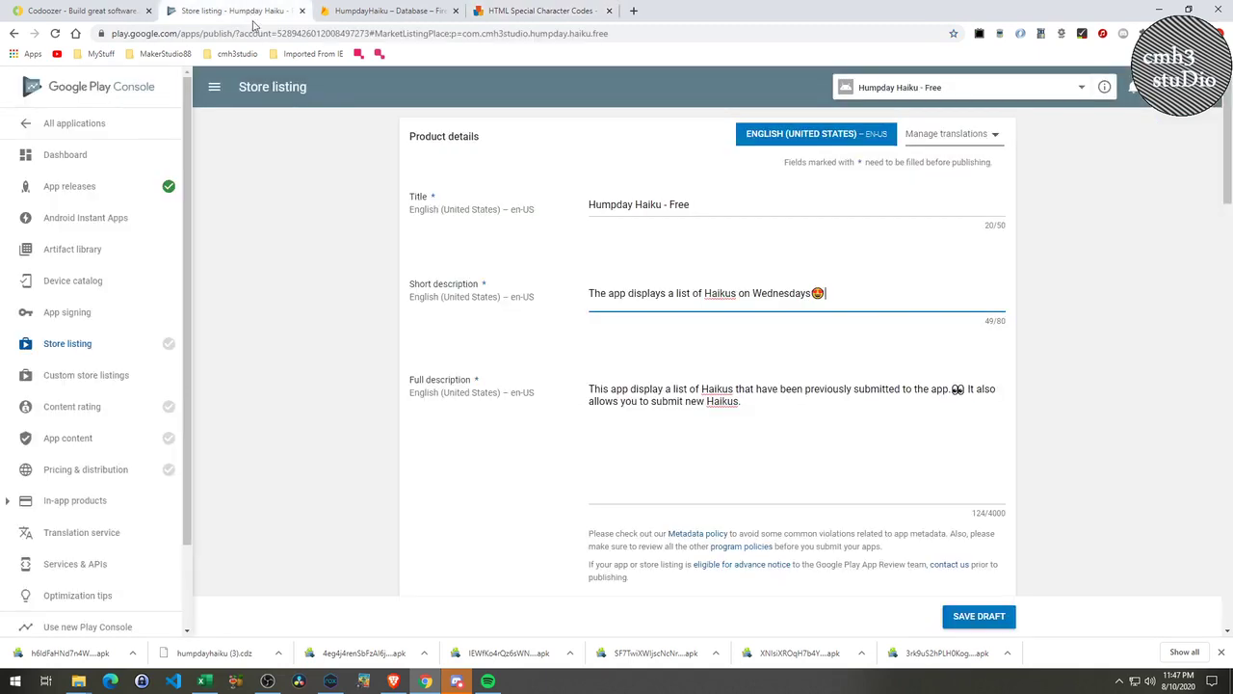
{"action": "left_click", "coordinate": [590, 390]}
{"action": "type", "text": "😯"}
{"action": "left_click", "coordinate": [975, 617]}
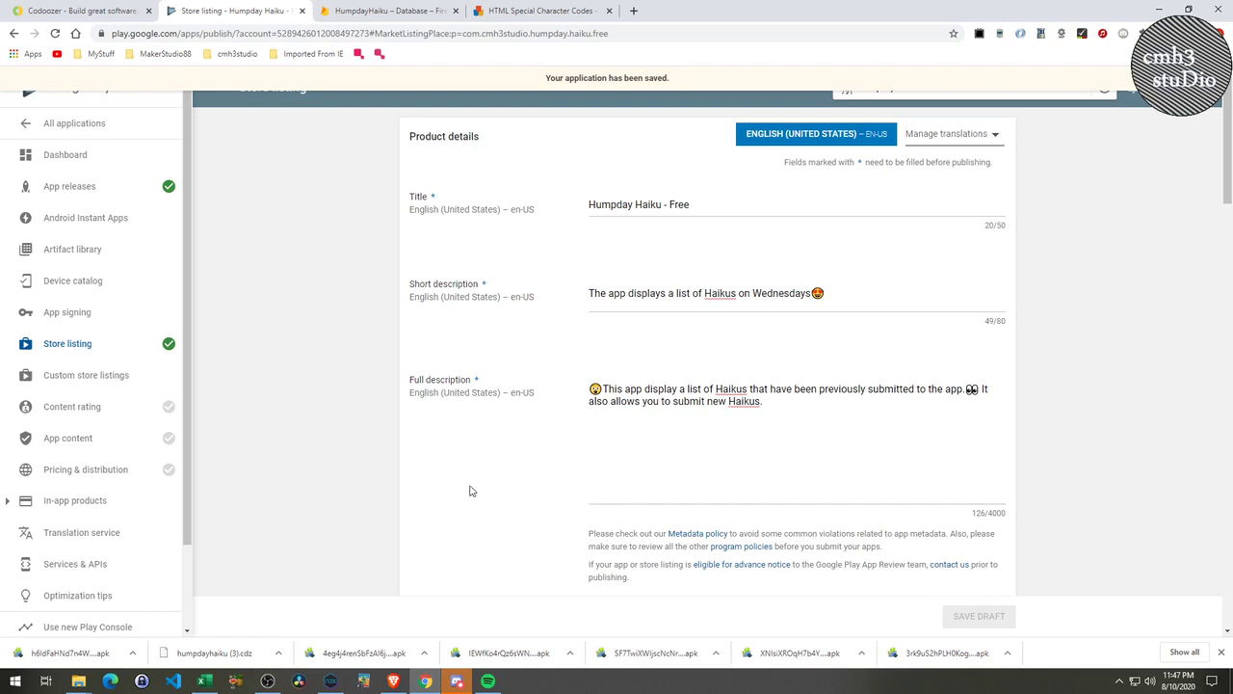
{"action": "scroll", "coordinate": [539, 490], "scroll_direction": "down", "scroll_amount": 1}
Start the content rating questionnaire and type the account e-mail address.
{"action": "left_click", "coordinate": [97, 410]}
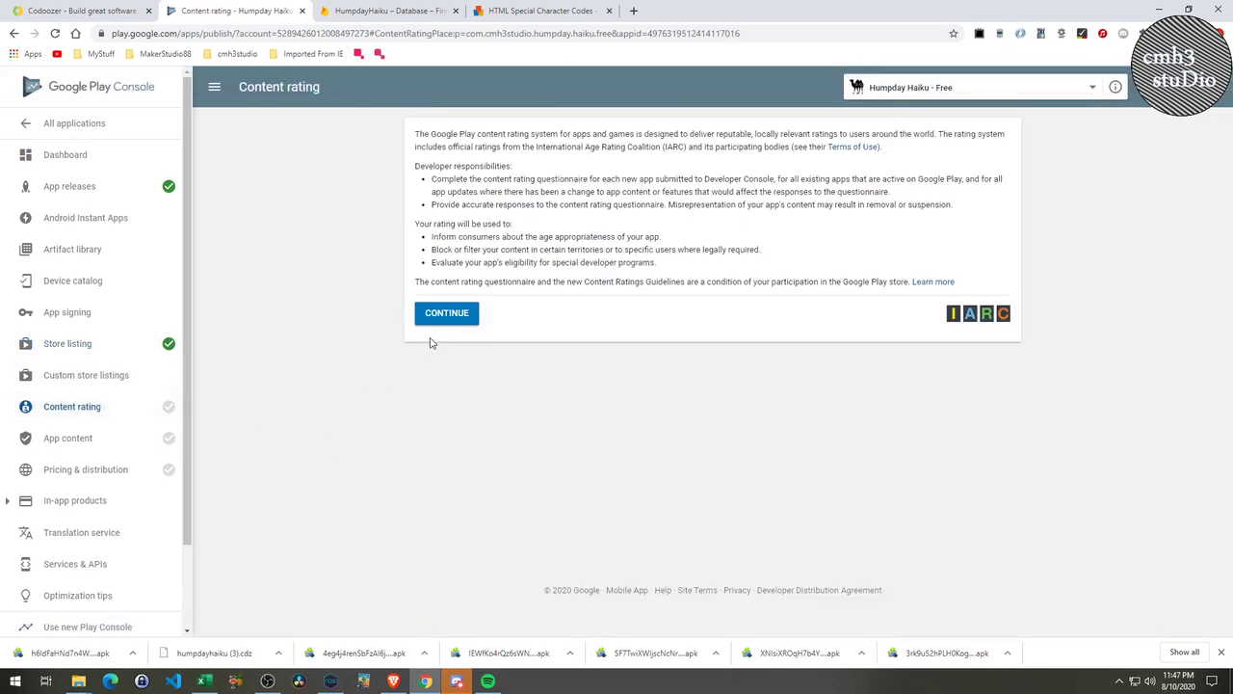
{"action": "left_click", "coordinate": [447, 317]}
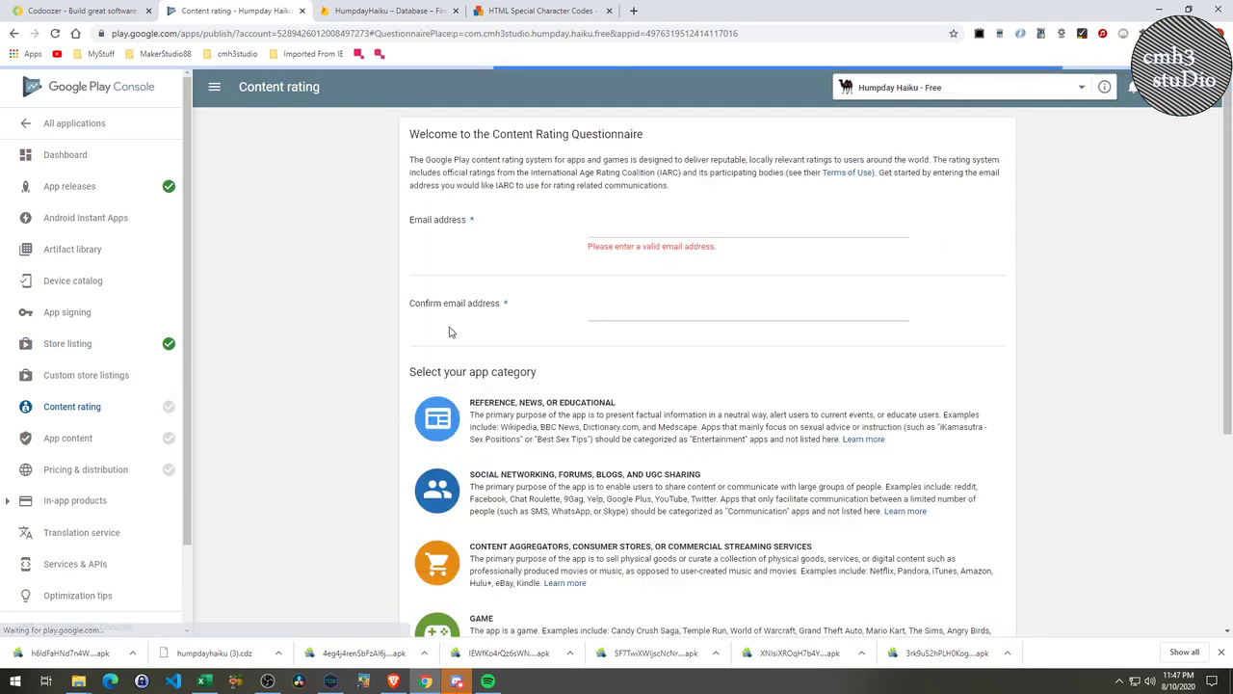
{"action": "left_click", "coordinate": [627, 230]}
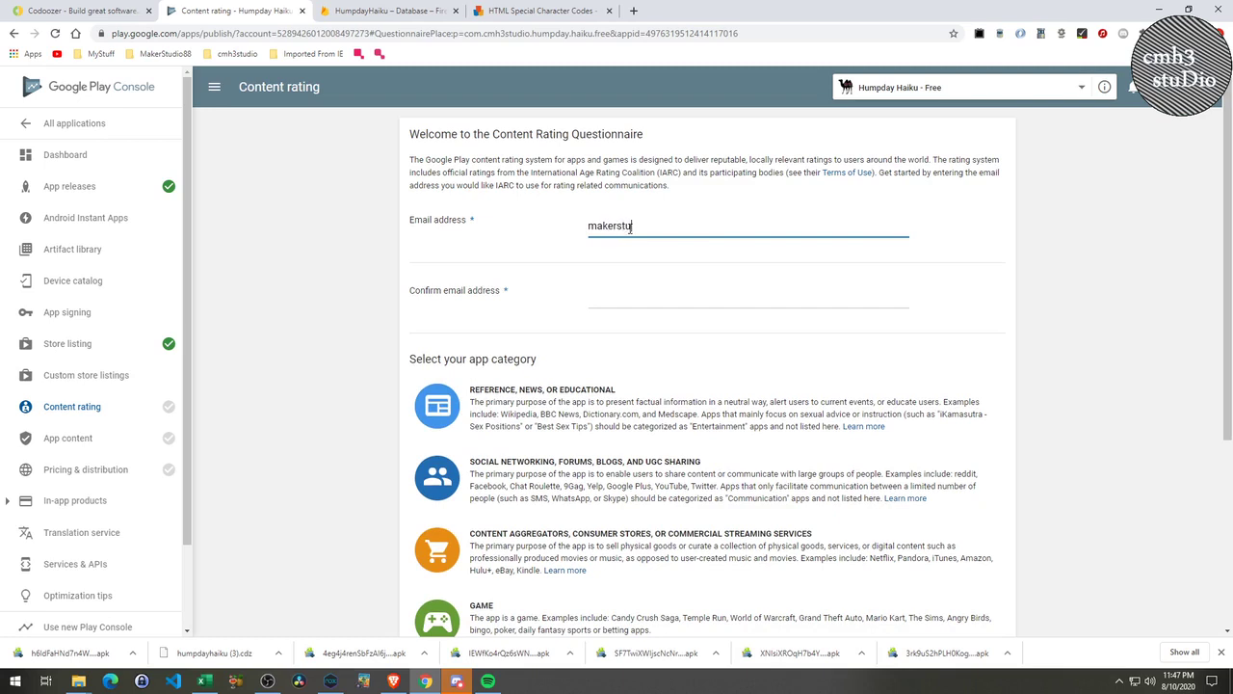
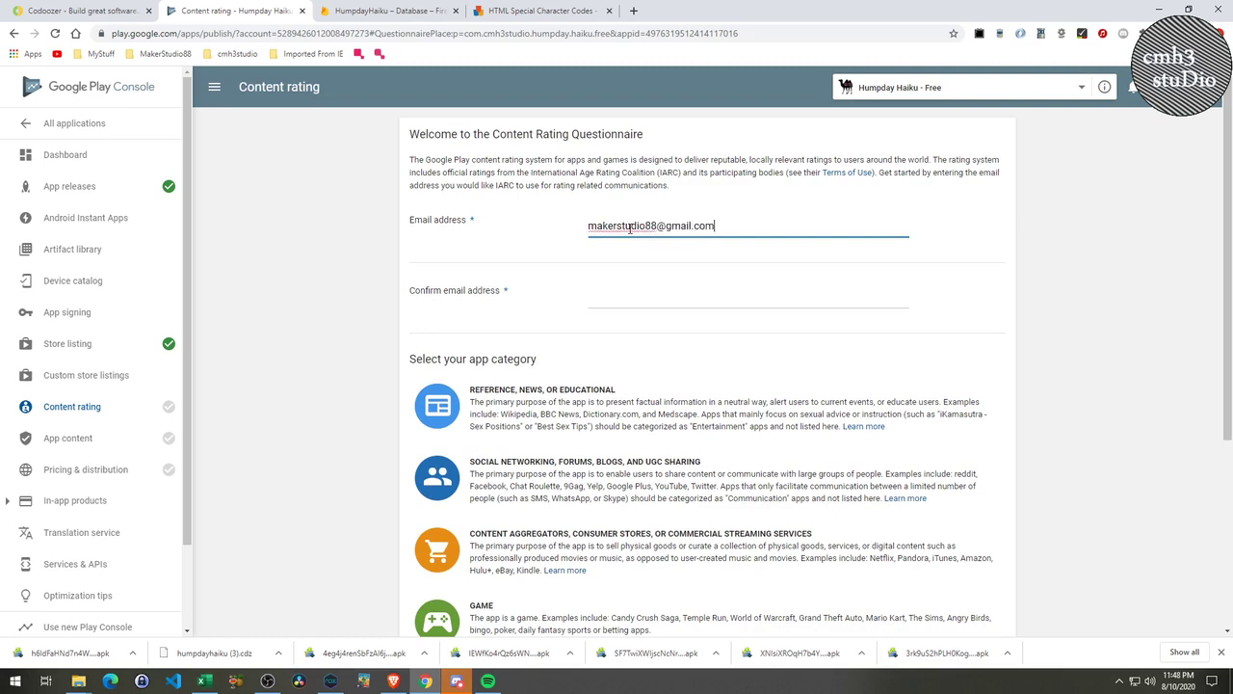
{"action": "left_click", "coordinate": [635, 12]}
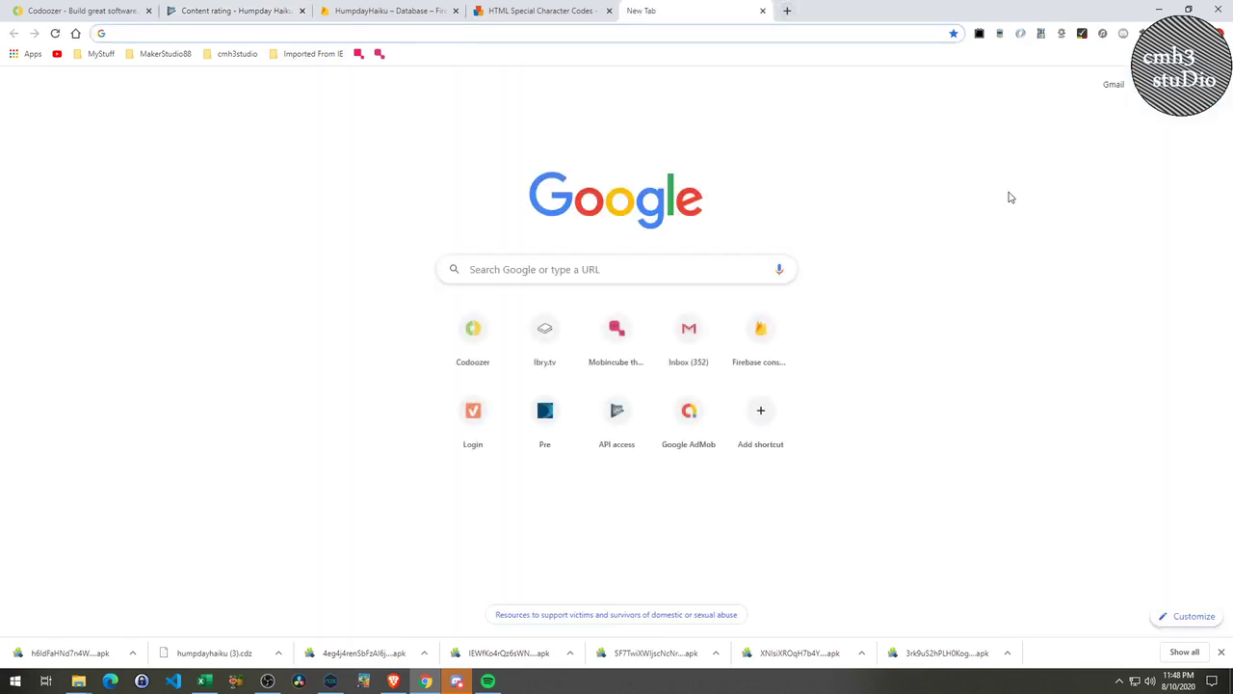
Copy the account e-mail address link from the Google Analytics access email in Gmail.
{"action": "left_click", "coordinate": [1116, 86]}
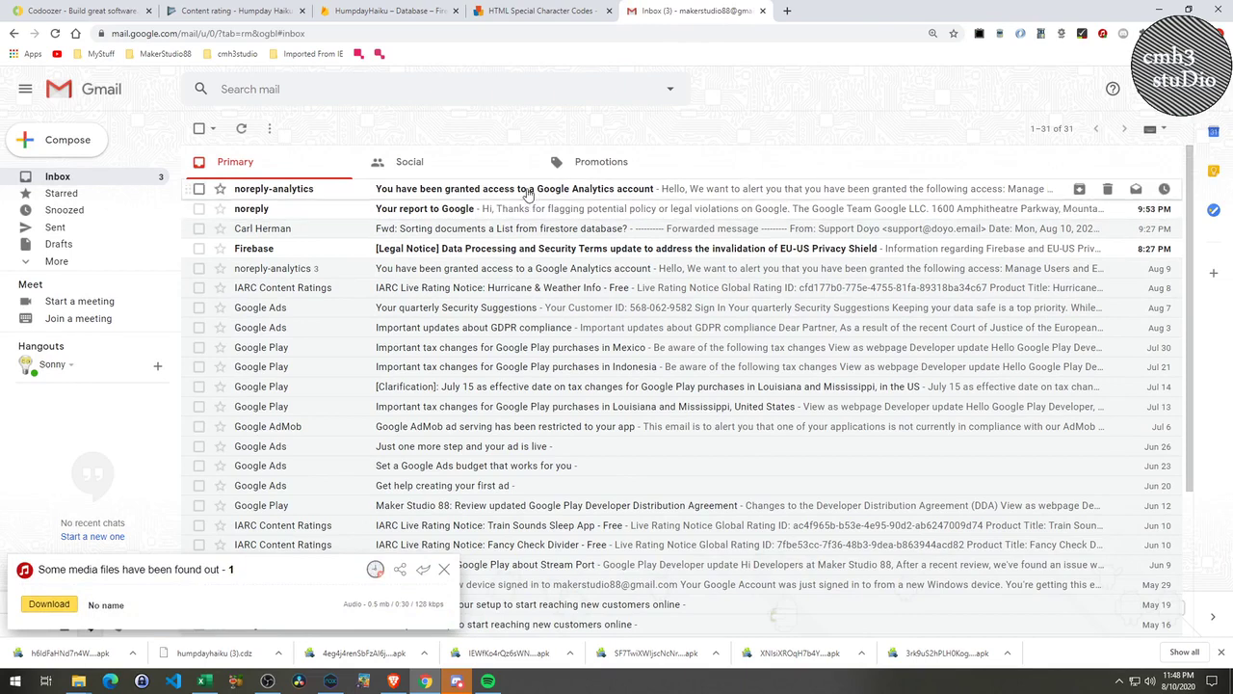
{"action": "left_click", "coordinate": [526, 210]}
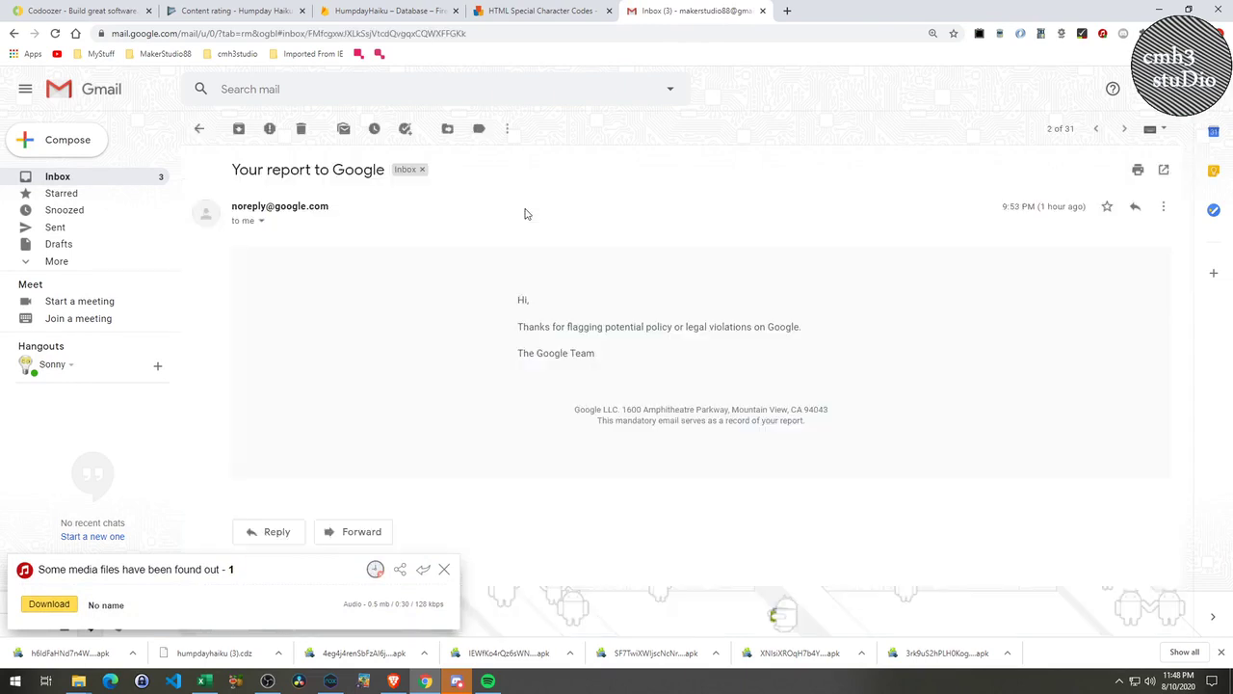
{"action": "left_click", "coordinate": [200, 127]}
{"action": "left_click", "coordinate": [514, 191]}
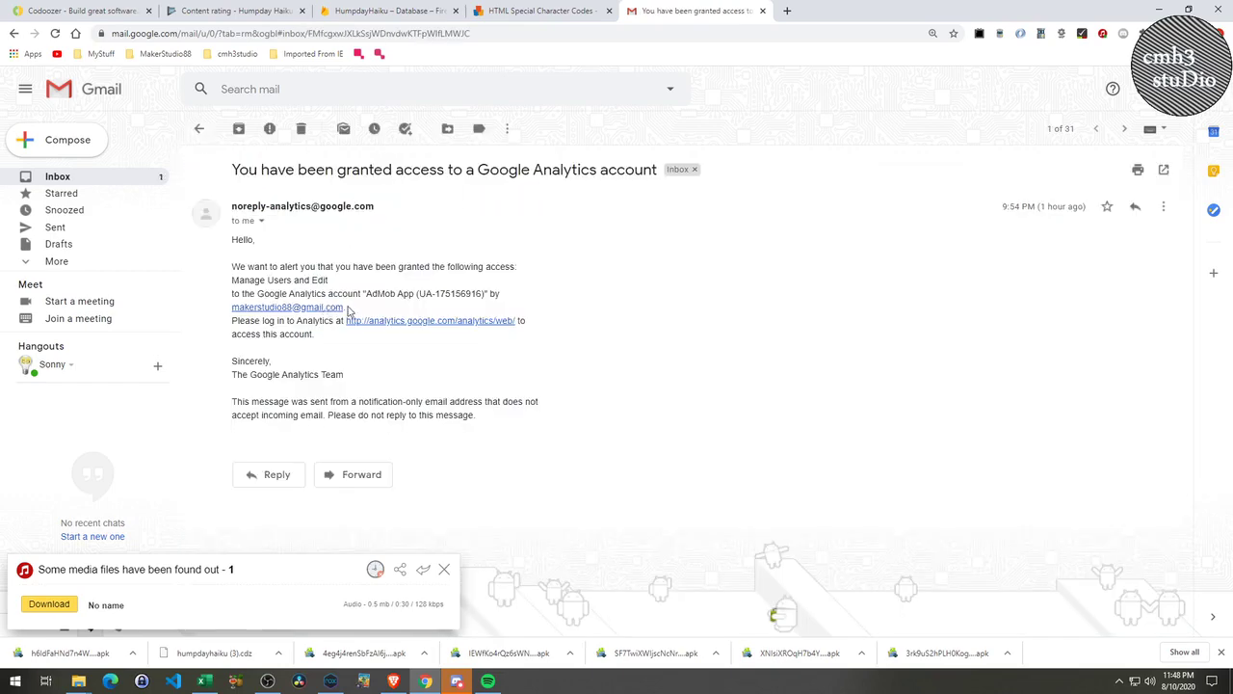
{"action": "left_click_drag", "start_coordinate": [344, 307], "coordinate": [287, 305]}
{"action": "left_click_drag", "start_coordinate": [231, 239], "coordinate": [345, 304]}
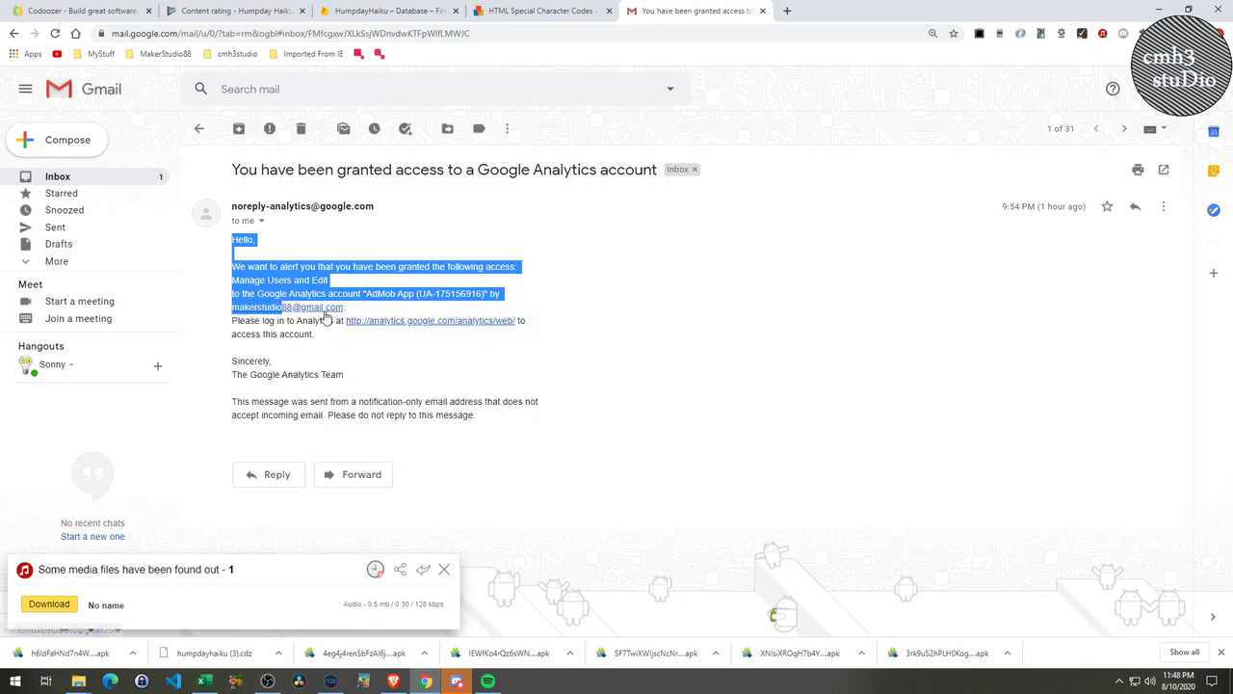
{"action": "left_click", "coordinate": [395, 309]}
{"action": "right_click", "coordinate": [323, 309]}
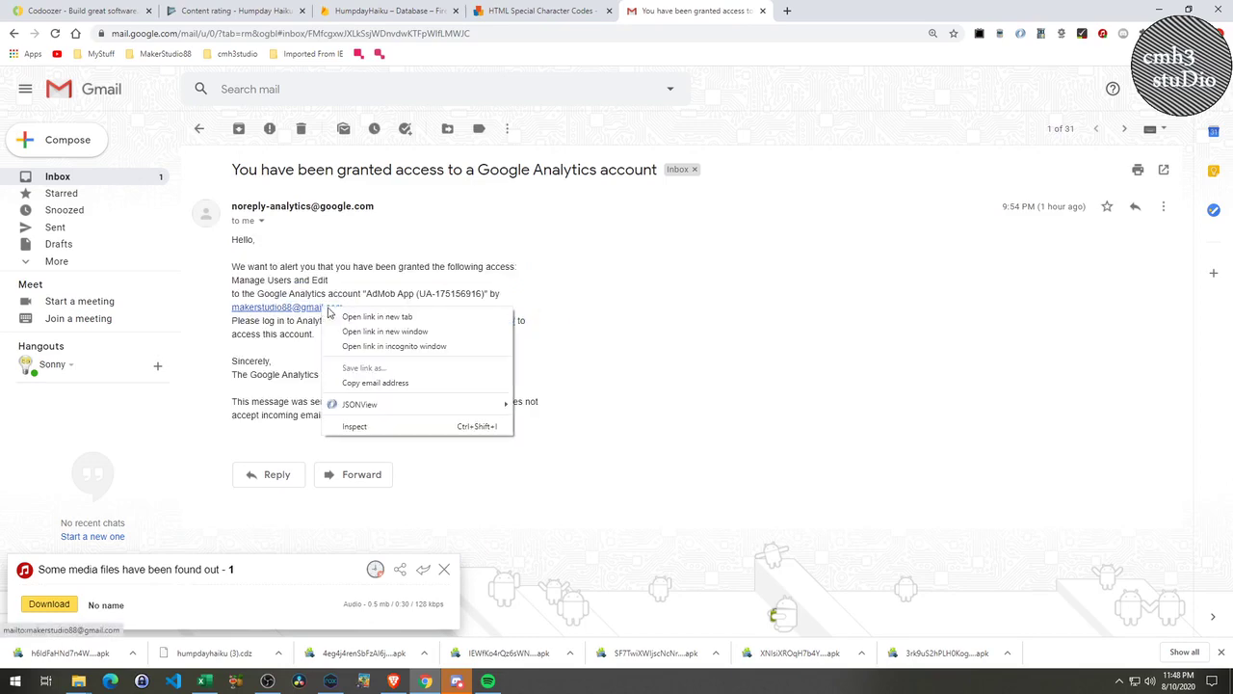
{"action": "left_click", "coordinate": [385, 381]}
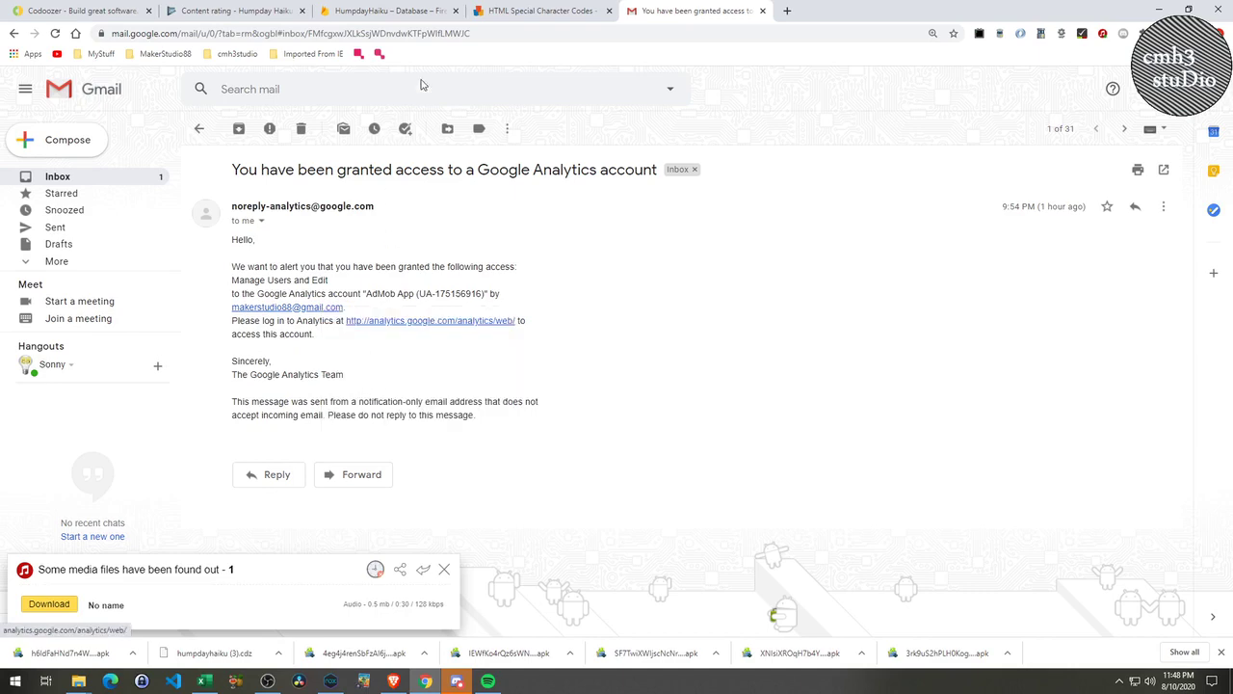
{"action": "left_click", "coordinate": [236, 10]}
{"action": "left_click_drag", "start_coordinate": [723, 225], "coordinate": [520, 227]}
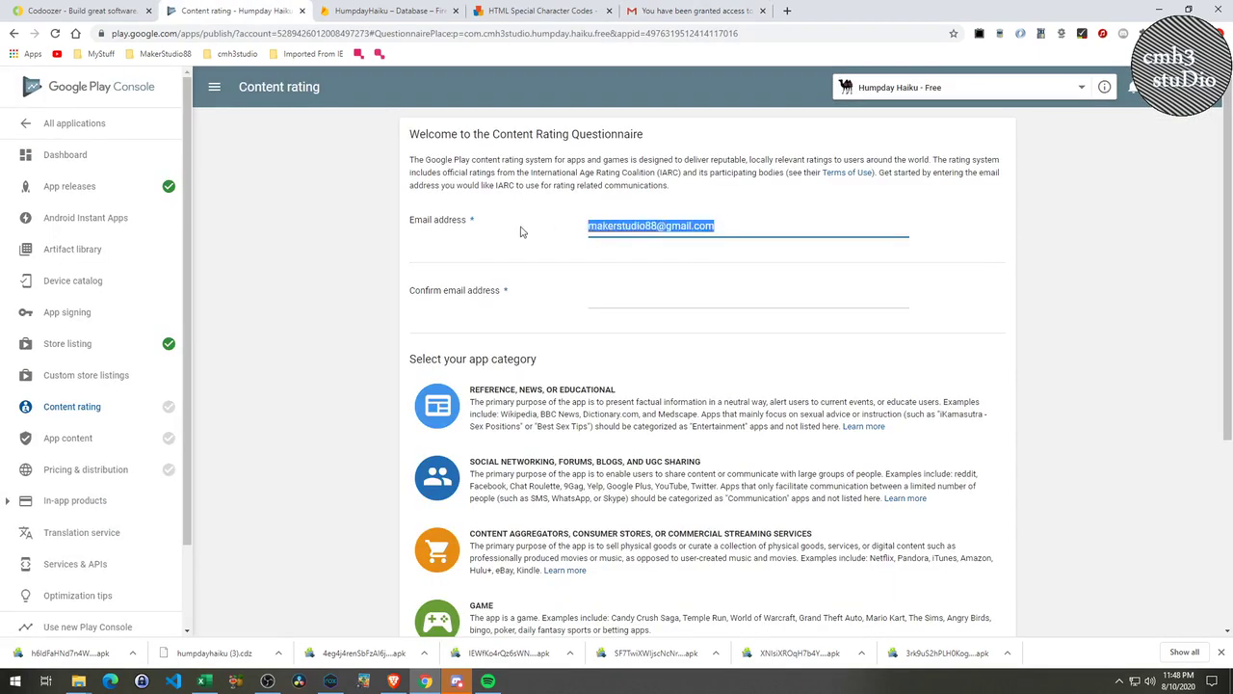
Paste the copied address into both email fields and choose the Entertainment category.
{"action": "key", "text": "ctrl+v"}
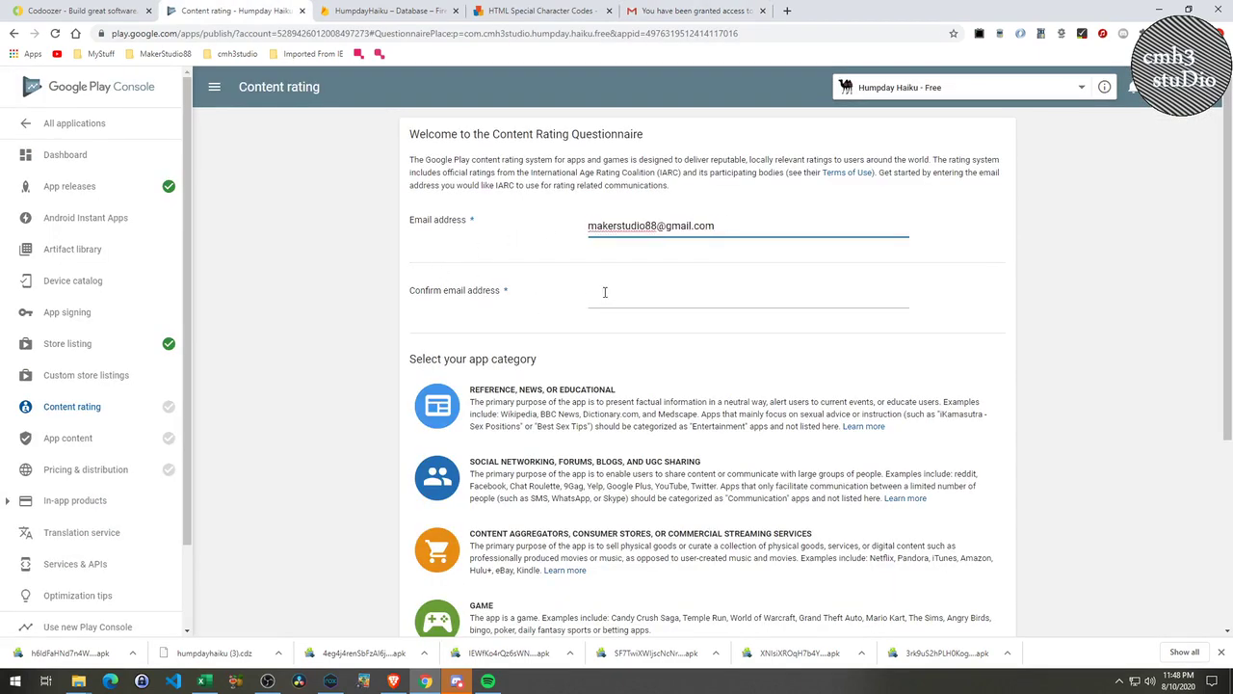
{"action": "left_click", "coordinate": [631, 289]}
{"action": "key", "text": "ctrl+v"}
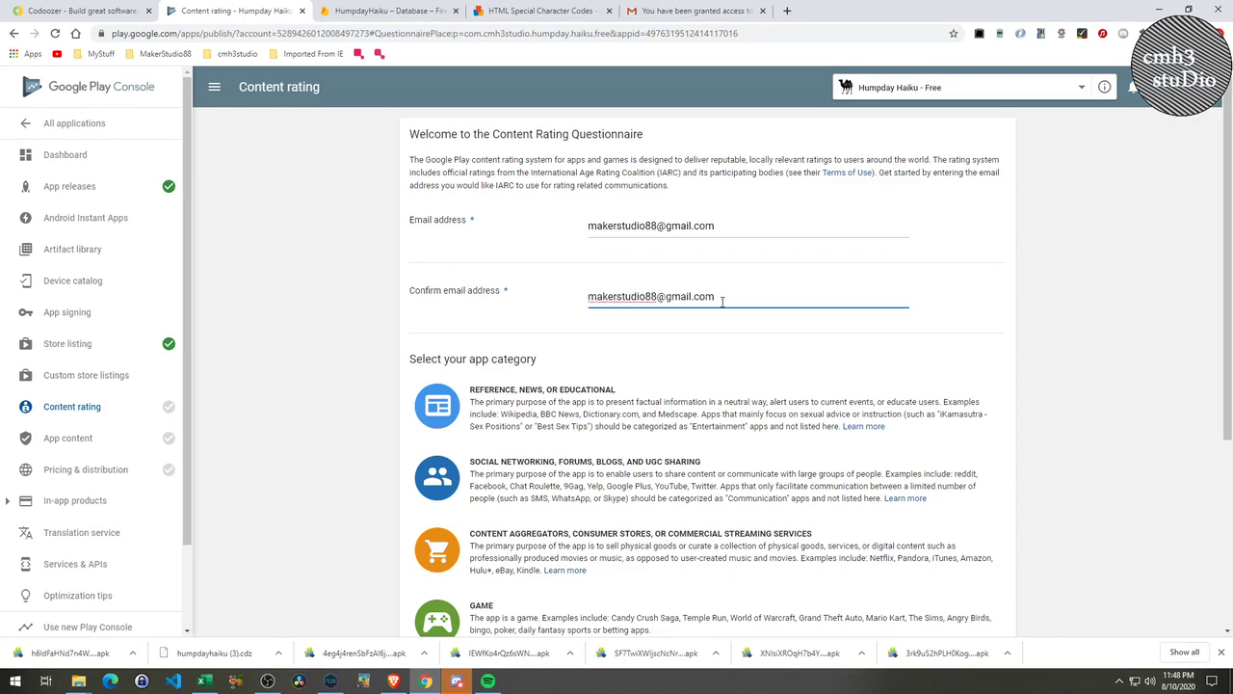
{"action": "left_click", "coordinate": [1052, 362]}
{"action": "scroll", "coordinate": [1046, 397], "scroll_direction": "down", "scroll_amount": 3}
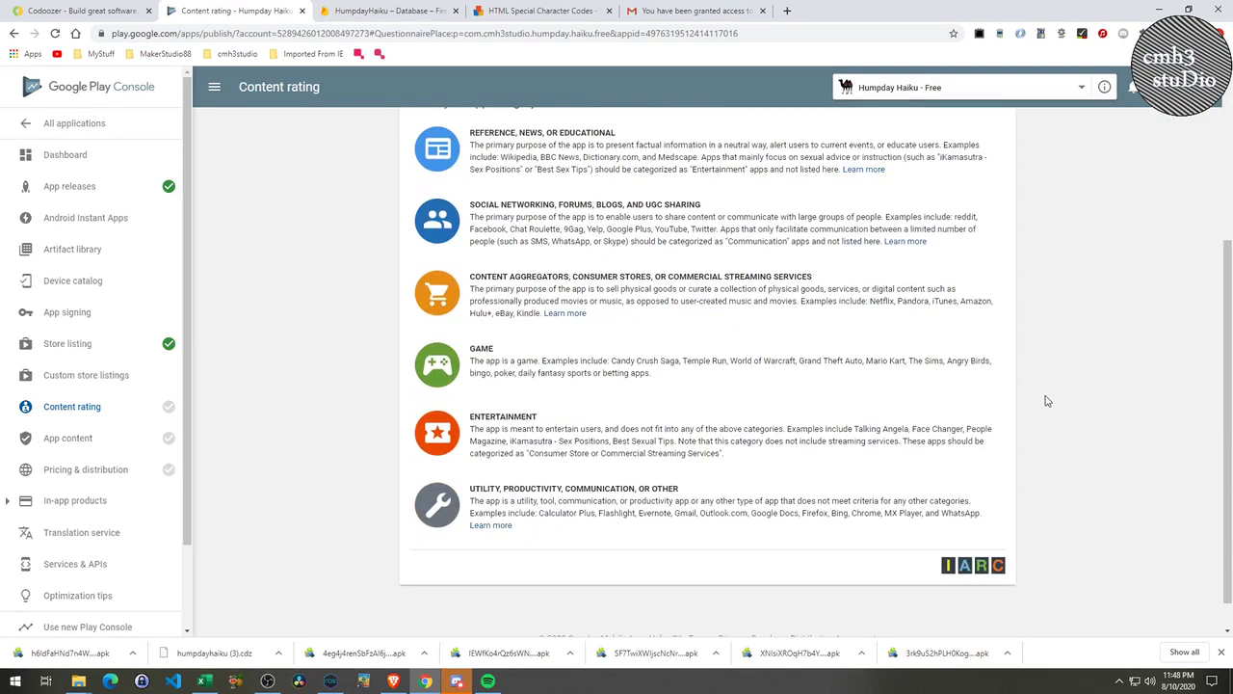
{"action": "left_click", "coordinate": [438, 431]}
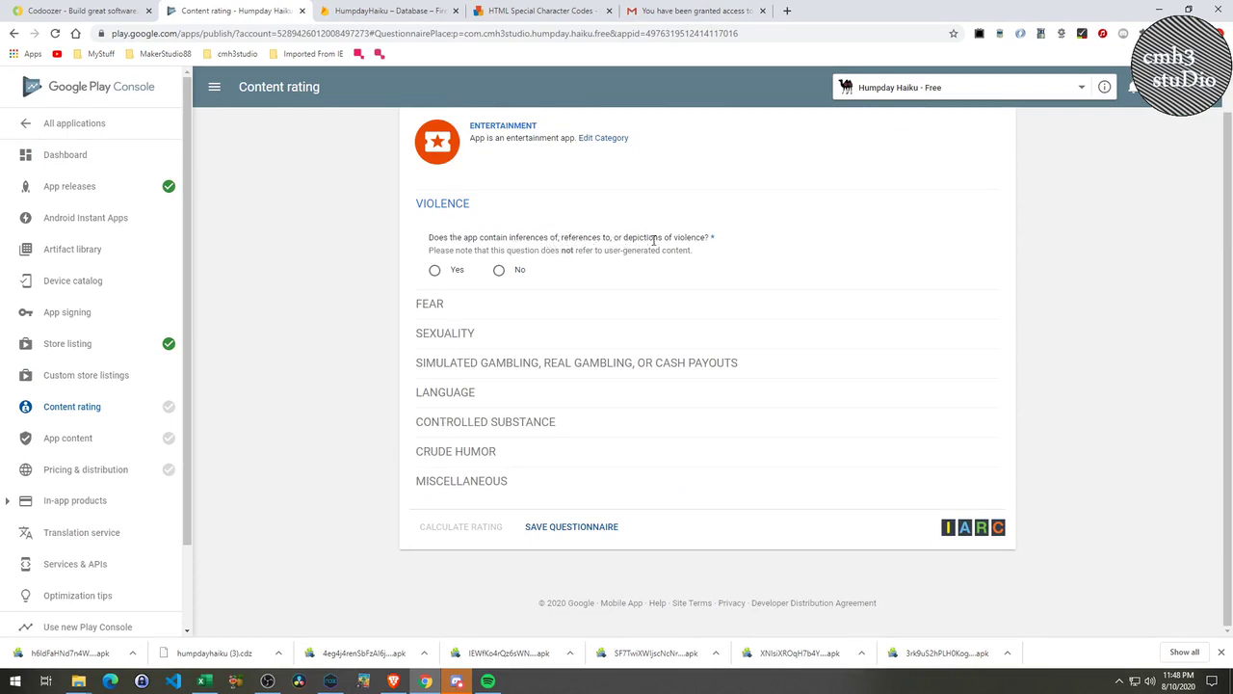
Answer No for Violence, Fear, Sexuality, Gambling, Language, Controlled Substance, Crude Humor, Miscellaneous; save.
{"action": "left_click", "coordinate": [500, 270]}
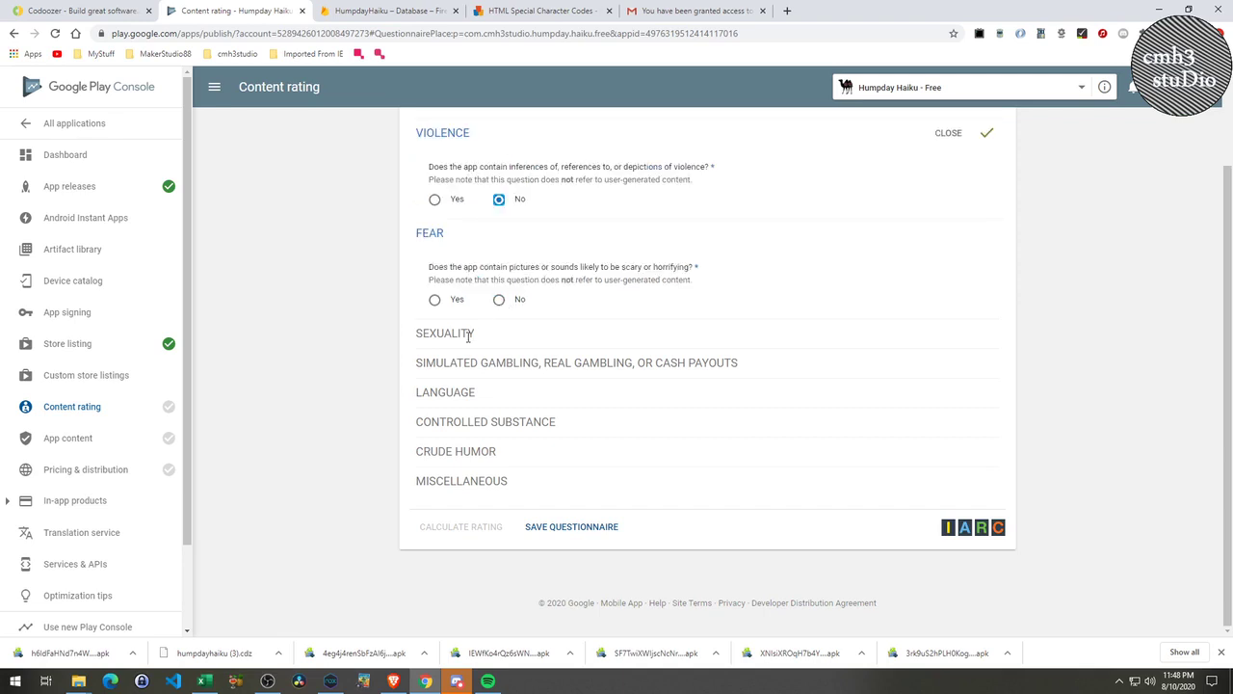
{"action": "left_click", "coordinate": [500, 300]}
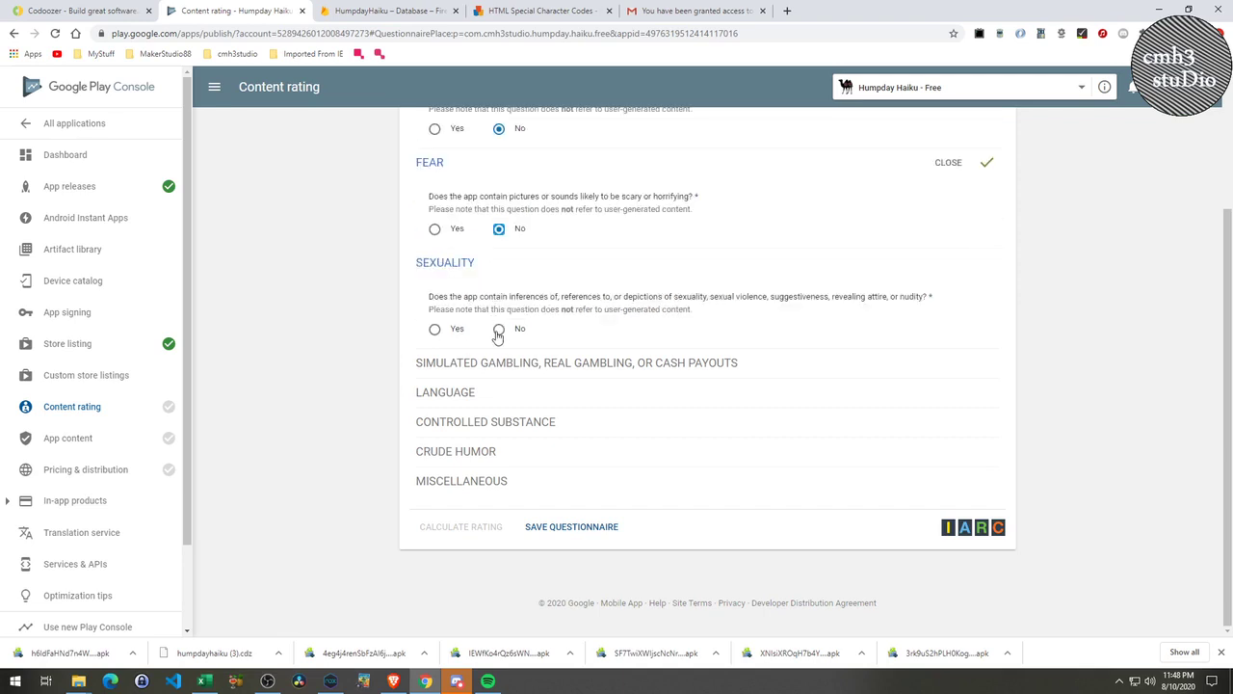
{"action": "left_click", "coordinate": [498, 329]}
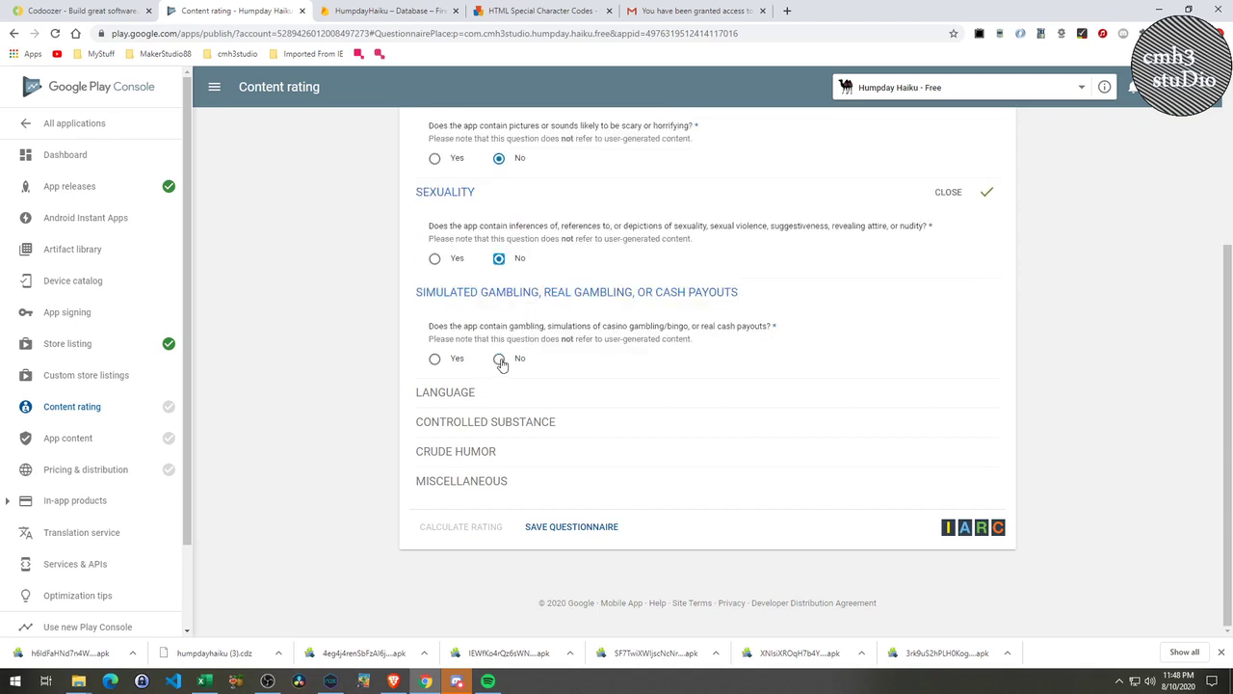
{"action": "left_click", "coordinate": [498, 357]}
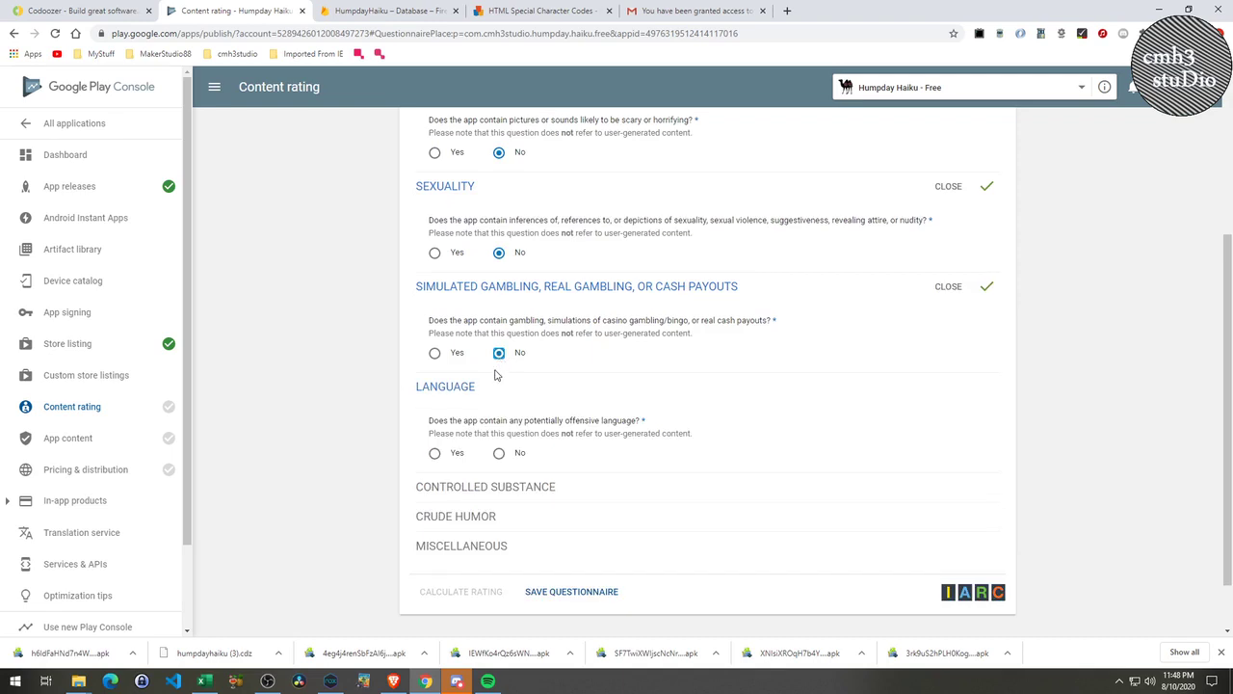
{"action": "left_click", "coordinate": [499, 455]}
{"action": "scroll", "coordinate": [499, 453], "scroll_direction": "down", "scroll_amount": 2}
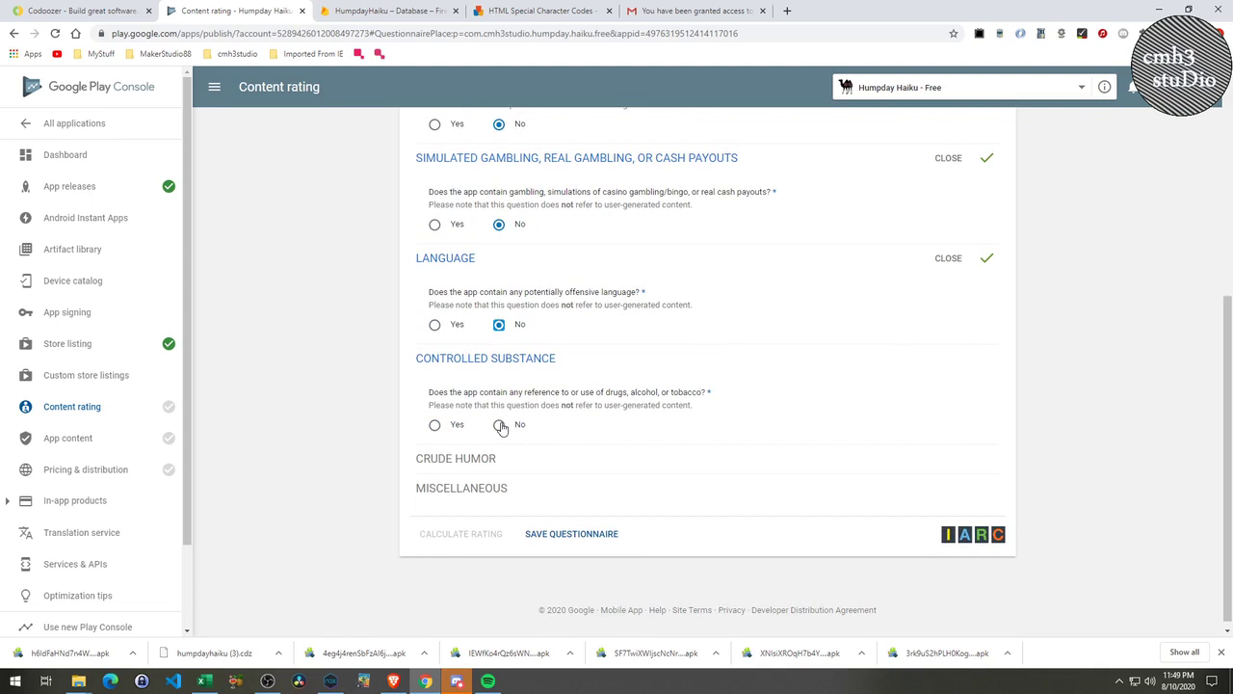
{"action": "left_click", "coordinate": [499, 425]}
{"action": "scroll", "coordinate": [508, 456], "scroll_direction": "down", "scroll_amount": 1}
{"action": "left_click", "coordinate": [498, 447]}
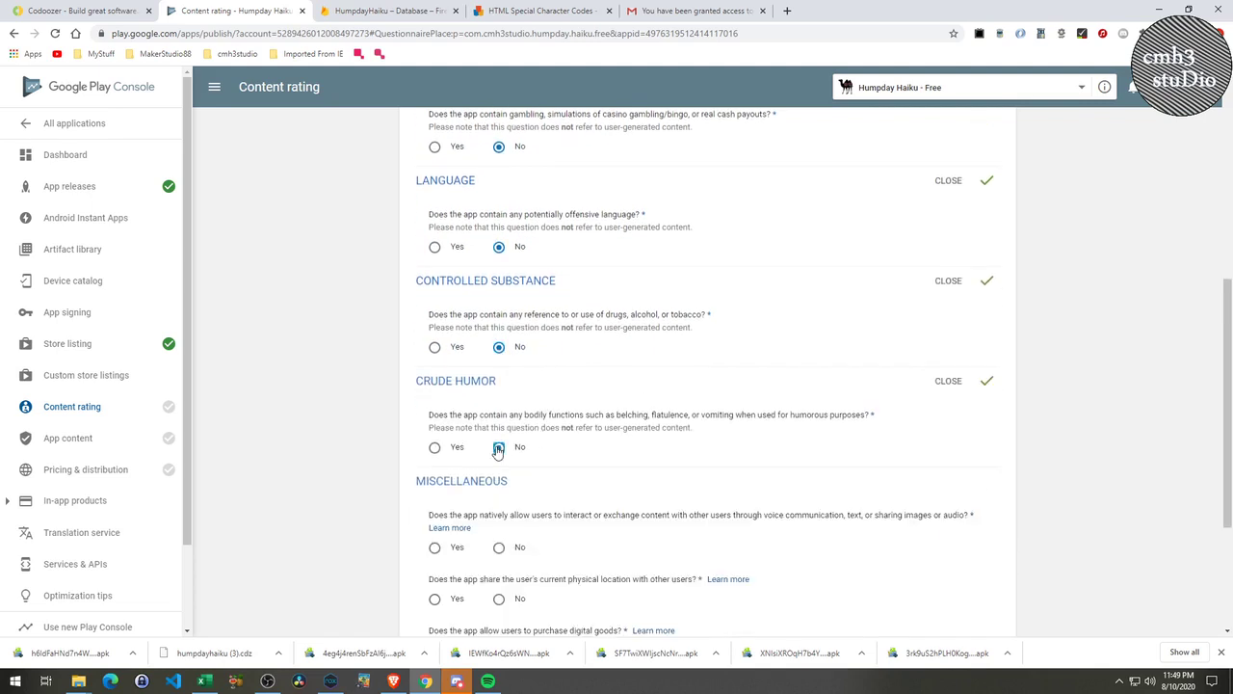
{"action": "scroll", "coordinate": [532, 482], "scroll_direction": "down", "scroll_amount": 2}
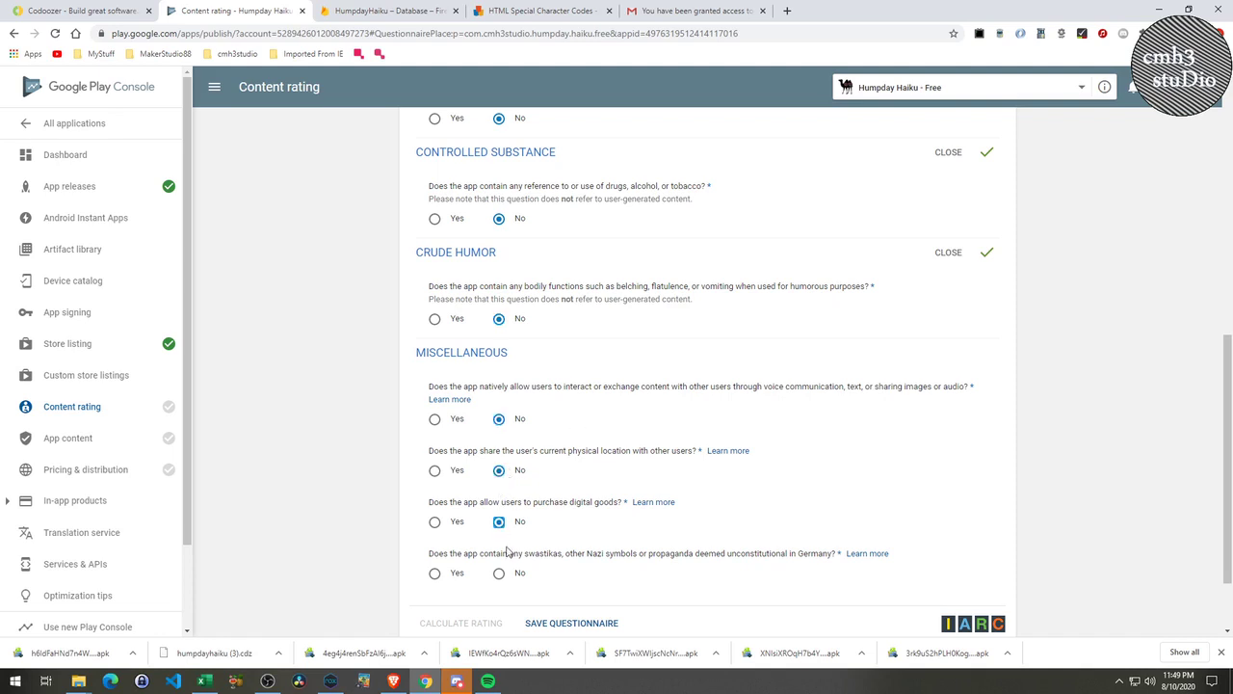
{"action": "left_click", "coordinate": [500, 576]}
{"action": "scroll", "coordinate": [609, 500], "scroll_direction": "down", "scroll_amount": 2}
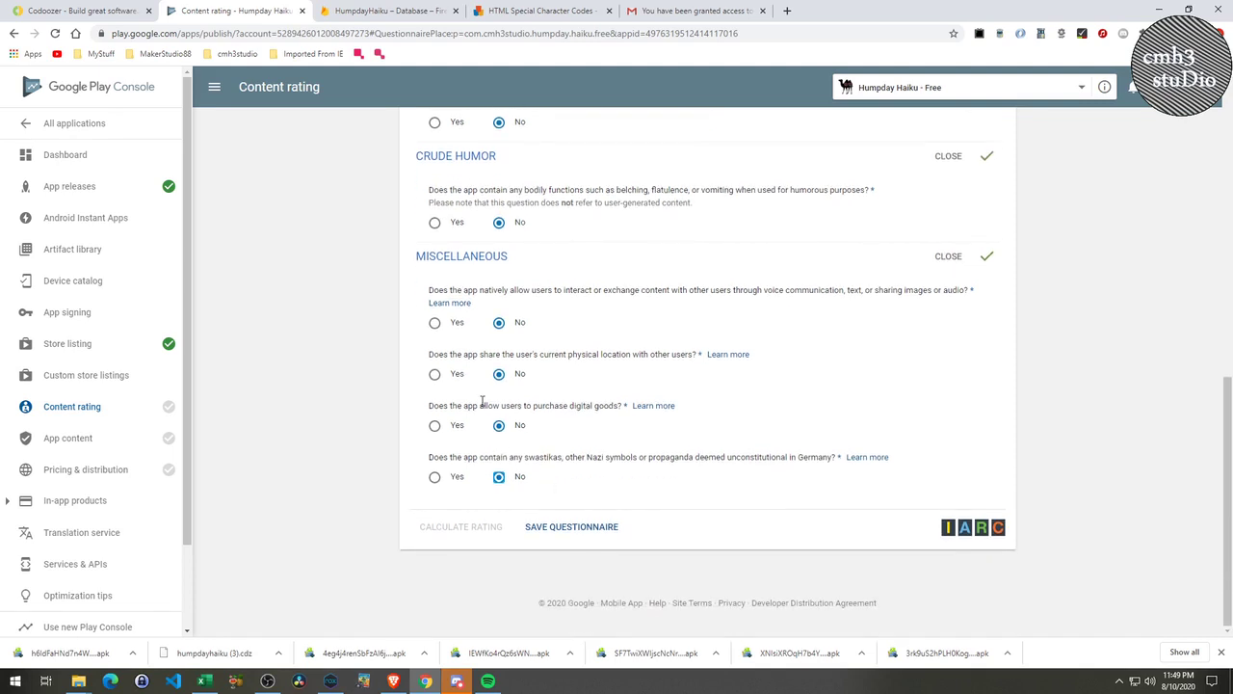
{"action": "left_click", "coordinate": [564, 530]}
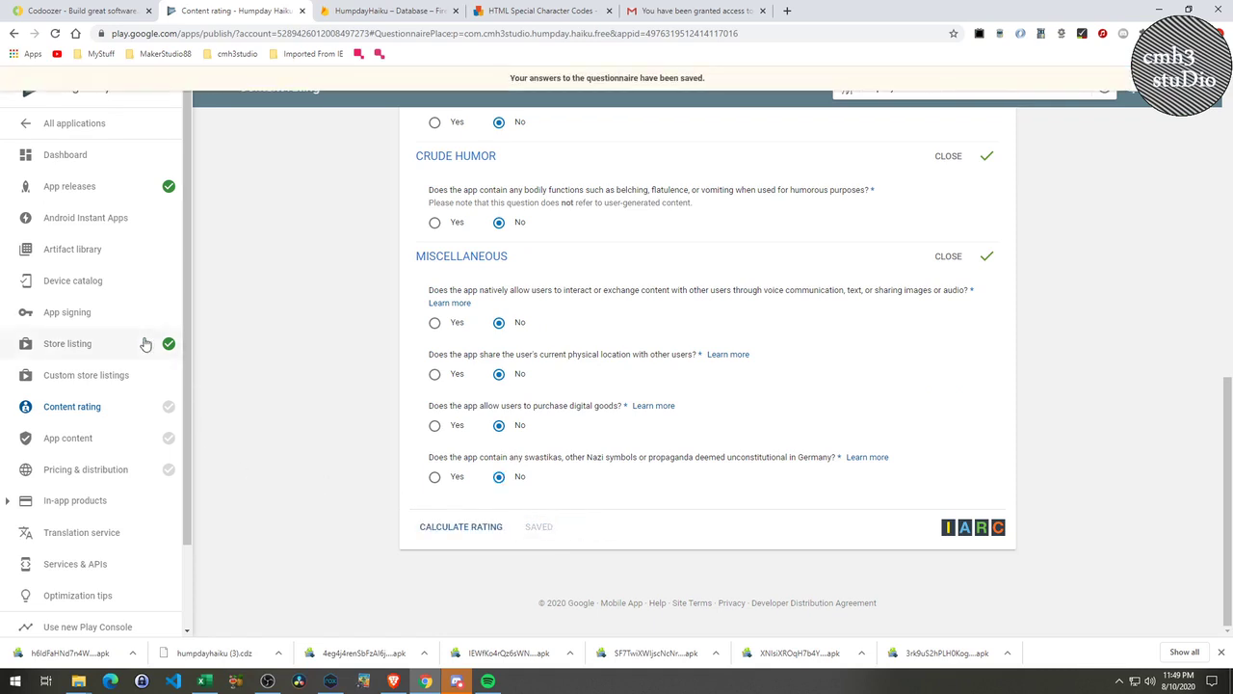
{"action": "mouse_move", "coordinate": [157, 425]}
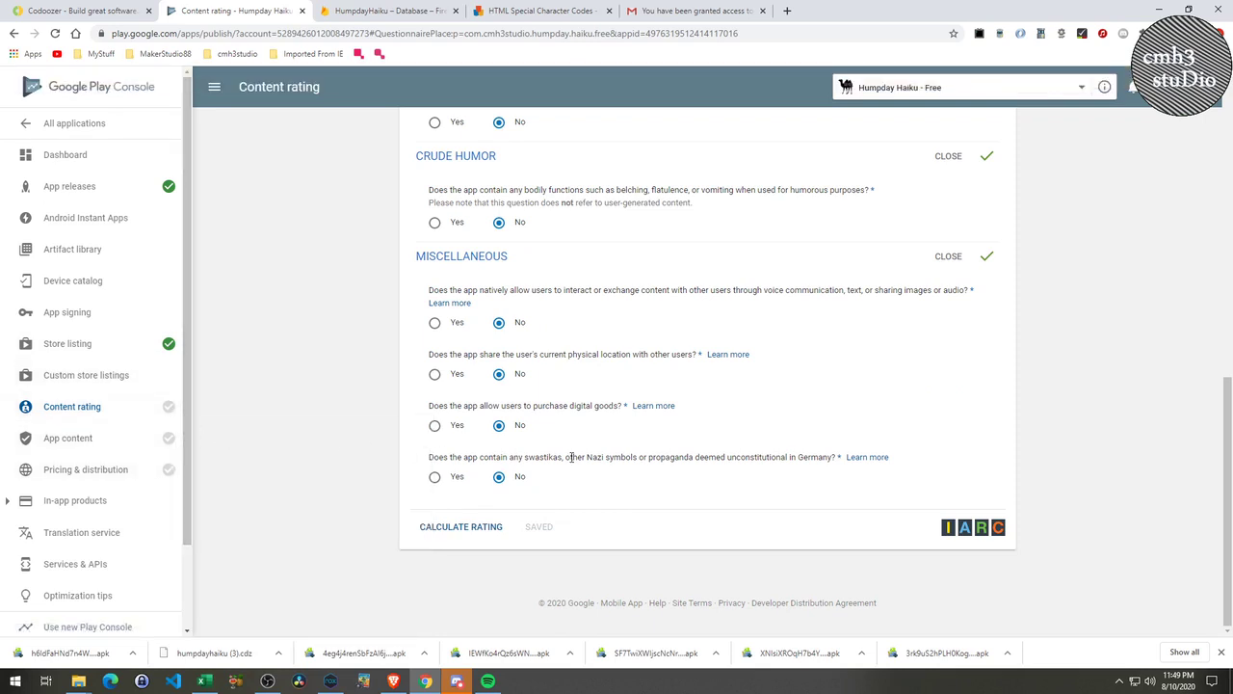
Calculate and apply the rating: Everyone, PEGI 3, USK 0 and 3+.
{"action": "left_click", "coordinate": [489, 527]}
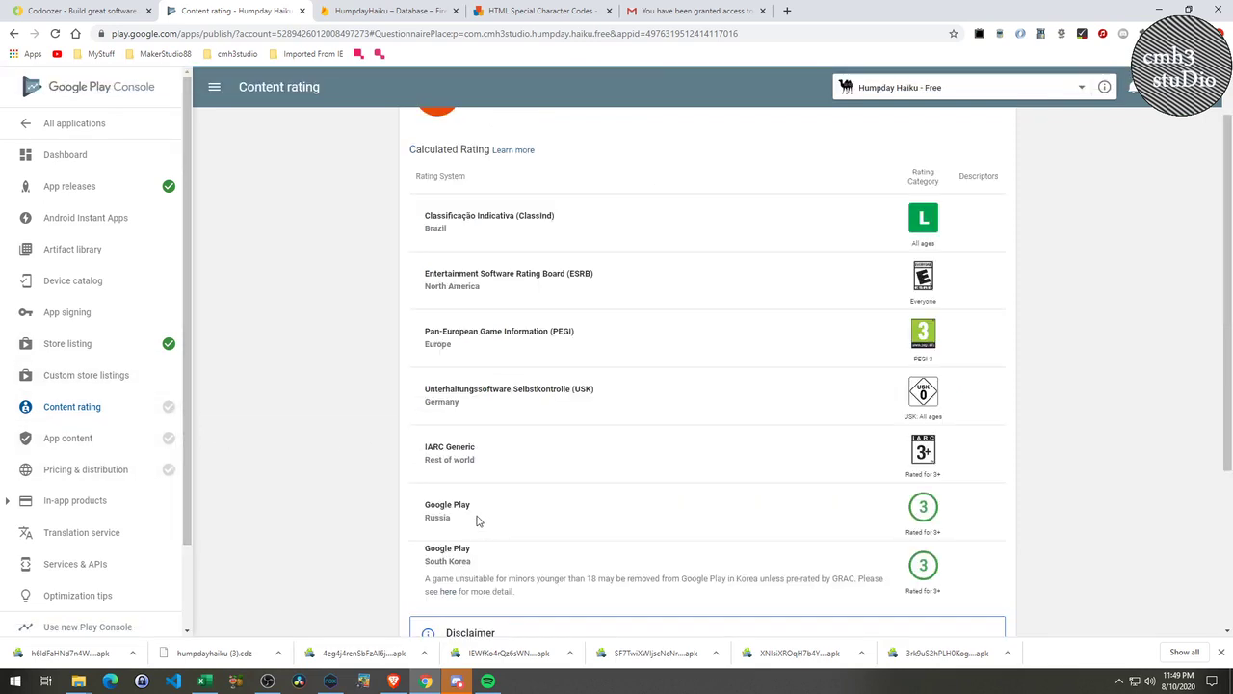
{"action": "scroll", "coordinate": [590, 455], "scroll_direction": "down", "scroll_amount": 3}
{"action": "scroll", "coordinate": [593, 456], "scroll_direction": "up", "scroll_amount": 3}
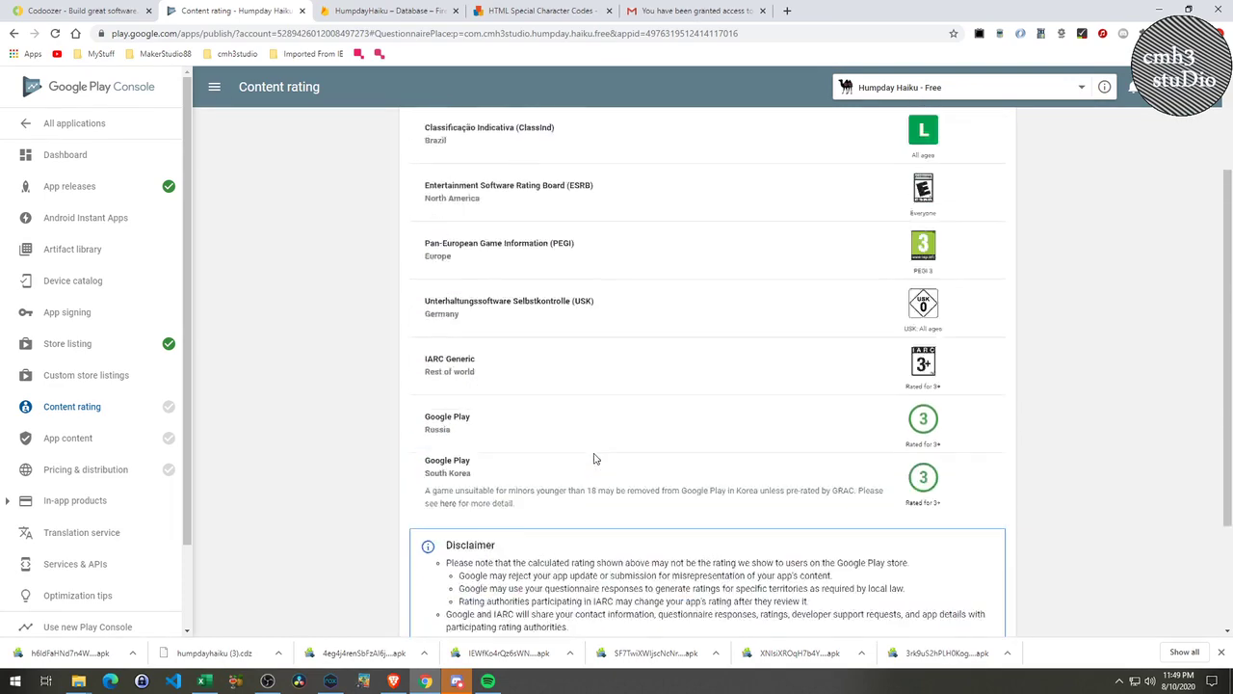
{"action": "scroll", "coordinate": [594, 458], "scroll_direction": "down", "scroll_amount": 3}
{"action": "left_click", "coordinate": [449, 527]}
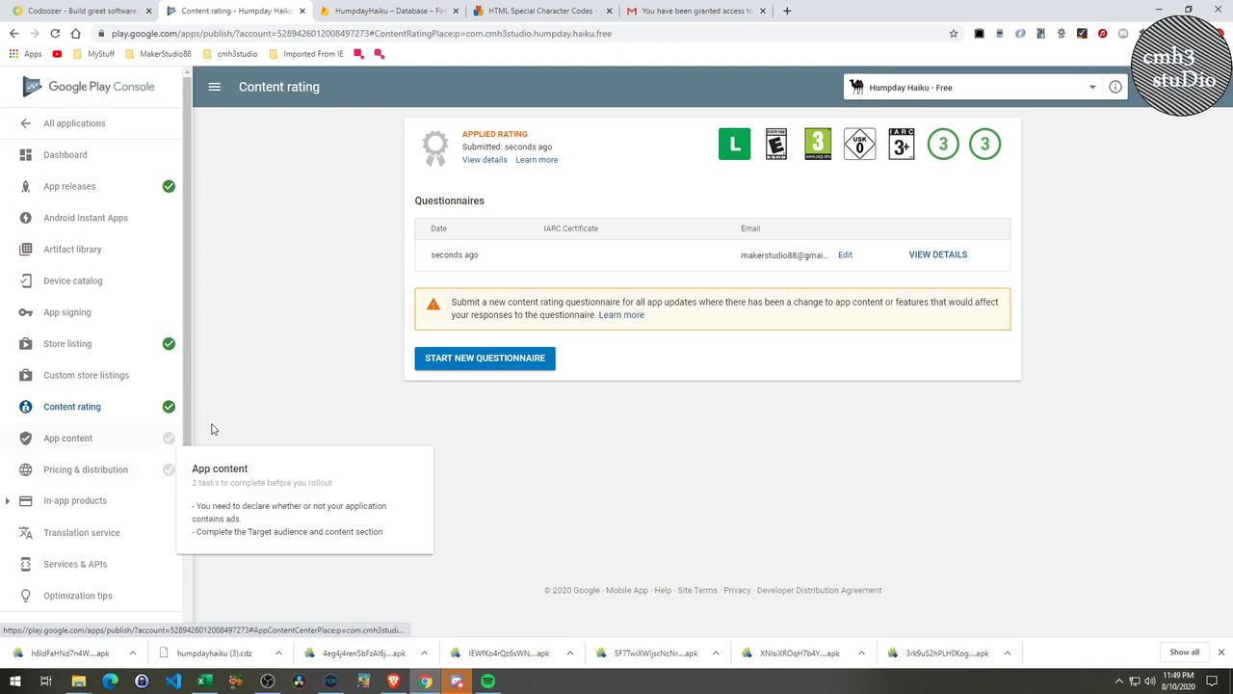
Return to the All applications list showing Humpday Haiku as a Draft.
{"action": "left_click", "coordinate": [116, 445]}
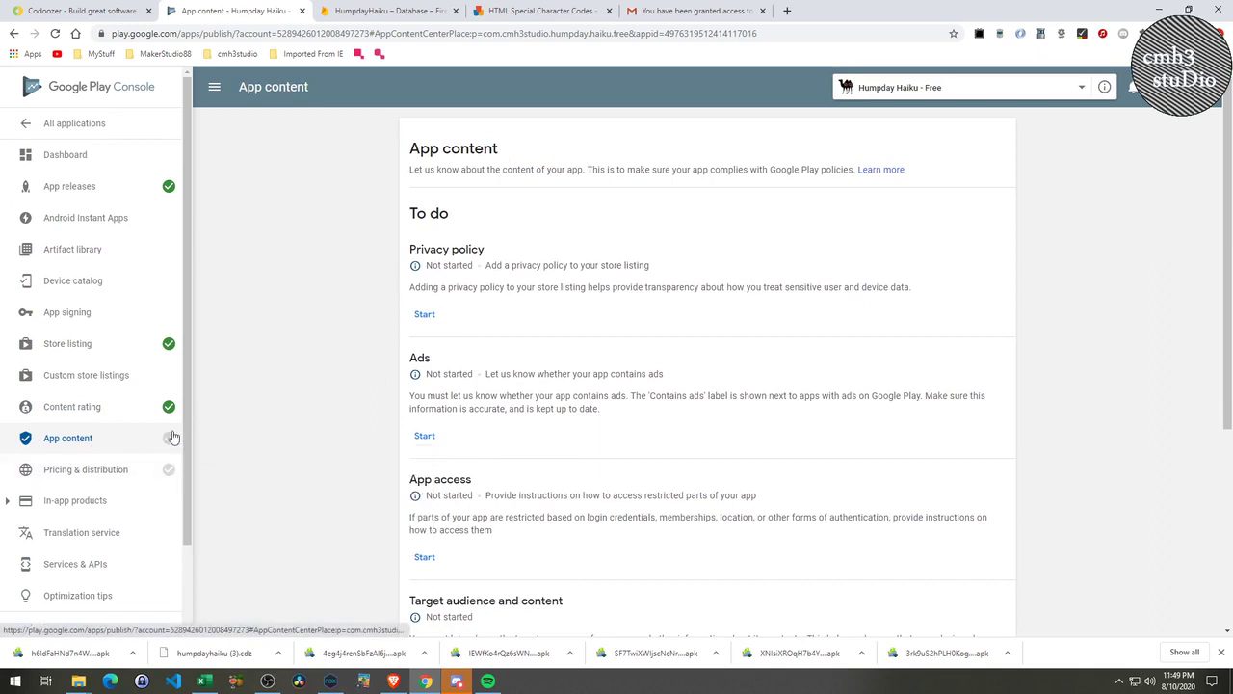
{"action": "scroll", "coordinate": [517, 551], "scroll_direction": "down", "scroll_amount": 5}
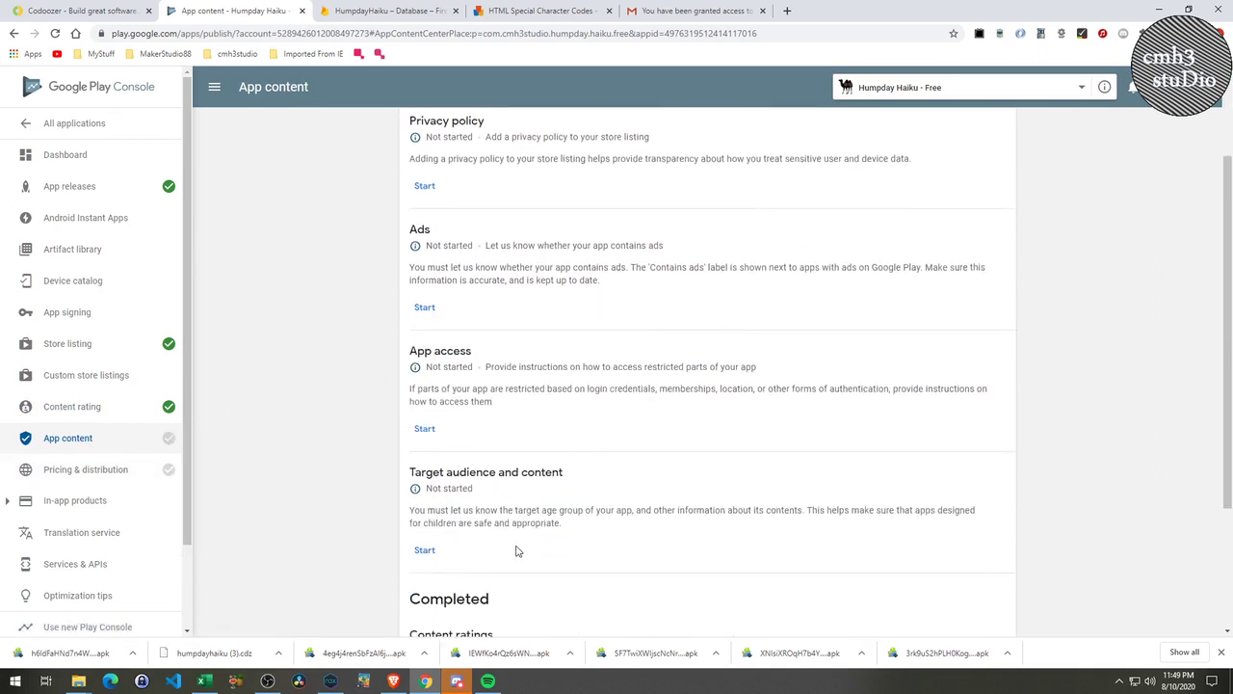
{"action": "scroll", "coordinate": [520, 565], "scroll_direction": "up", "scroll_amount": 4}
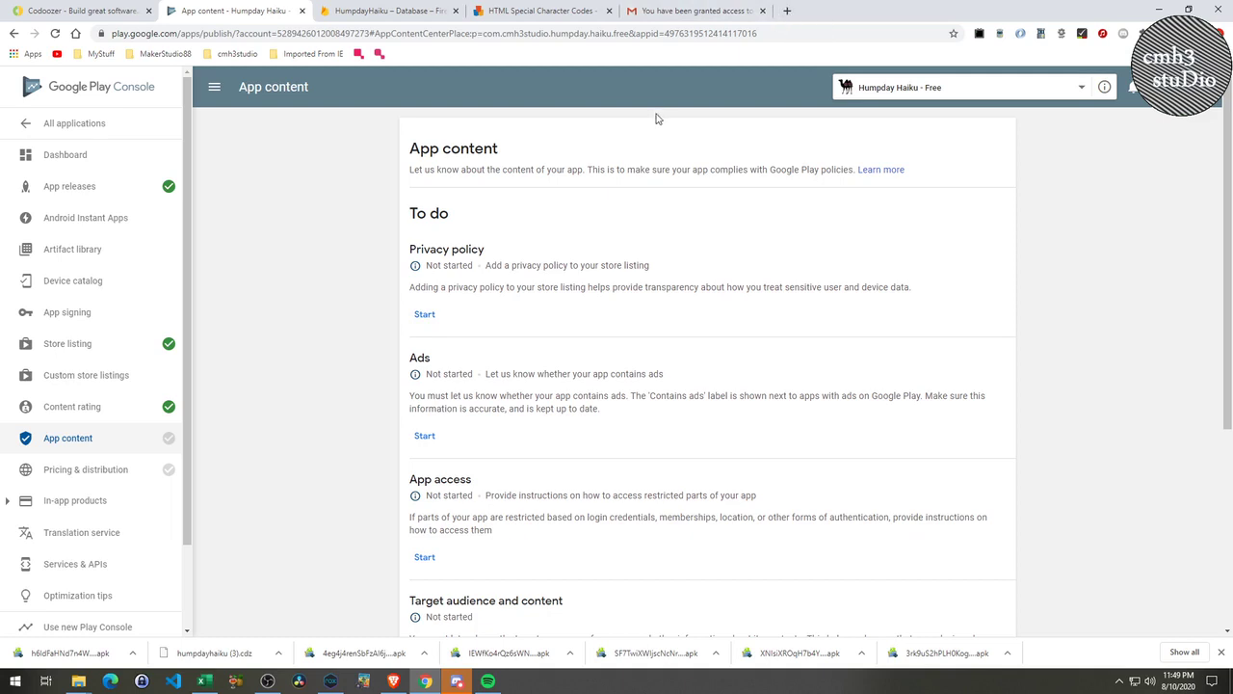
{"action": "left_click", "coordinate": [75, 123]}
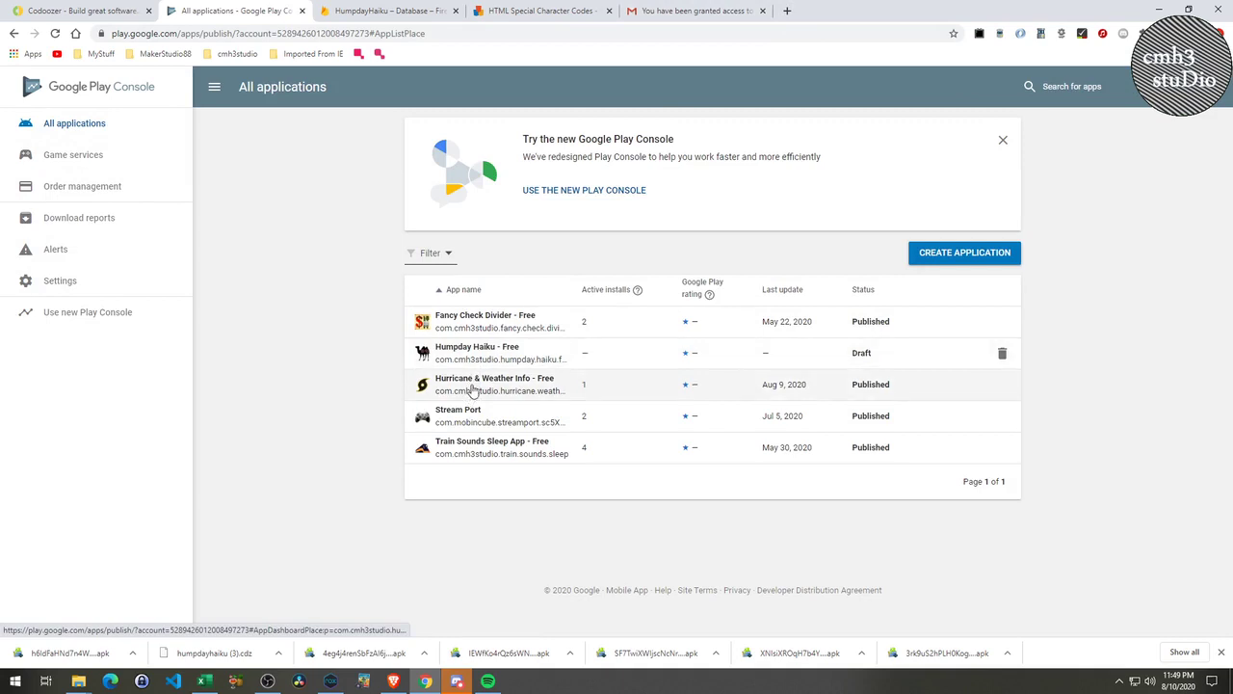
Open Hurricane & Weather Info and browse its custom listings, listing experiments and main store listing.
{"action": "left_click", "coordinate": [473, 388]}
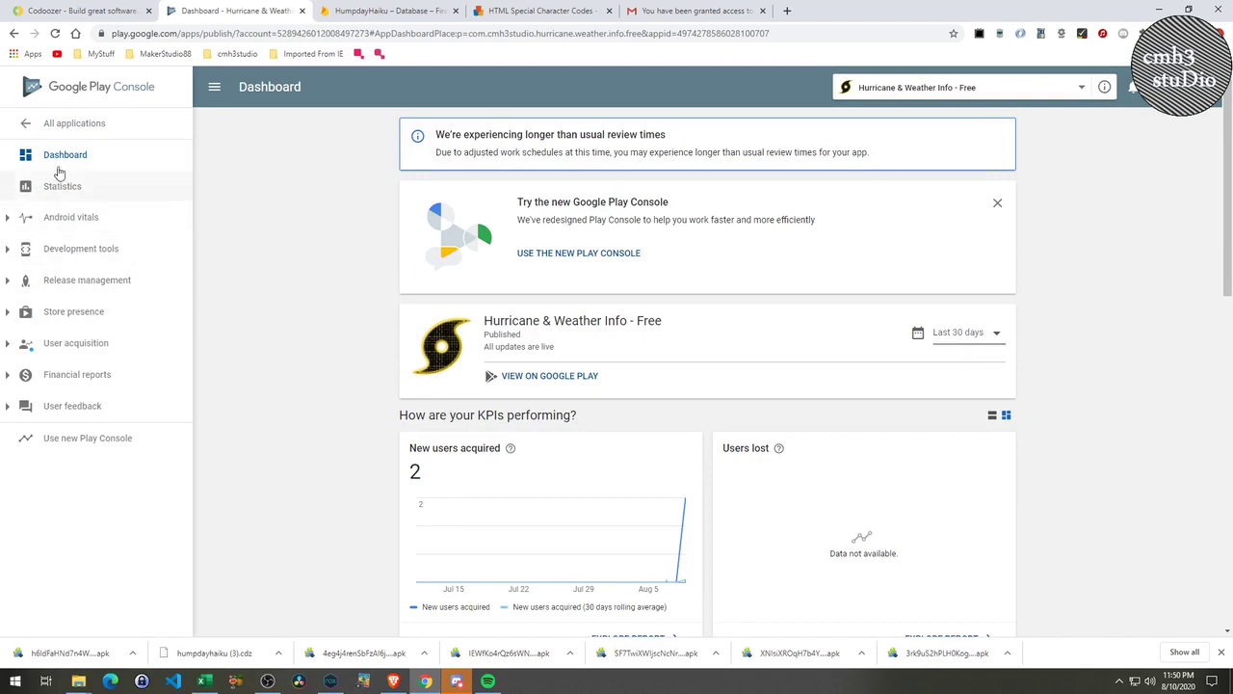
{"action": "left_click", "coordinate": [73, 314]}
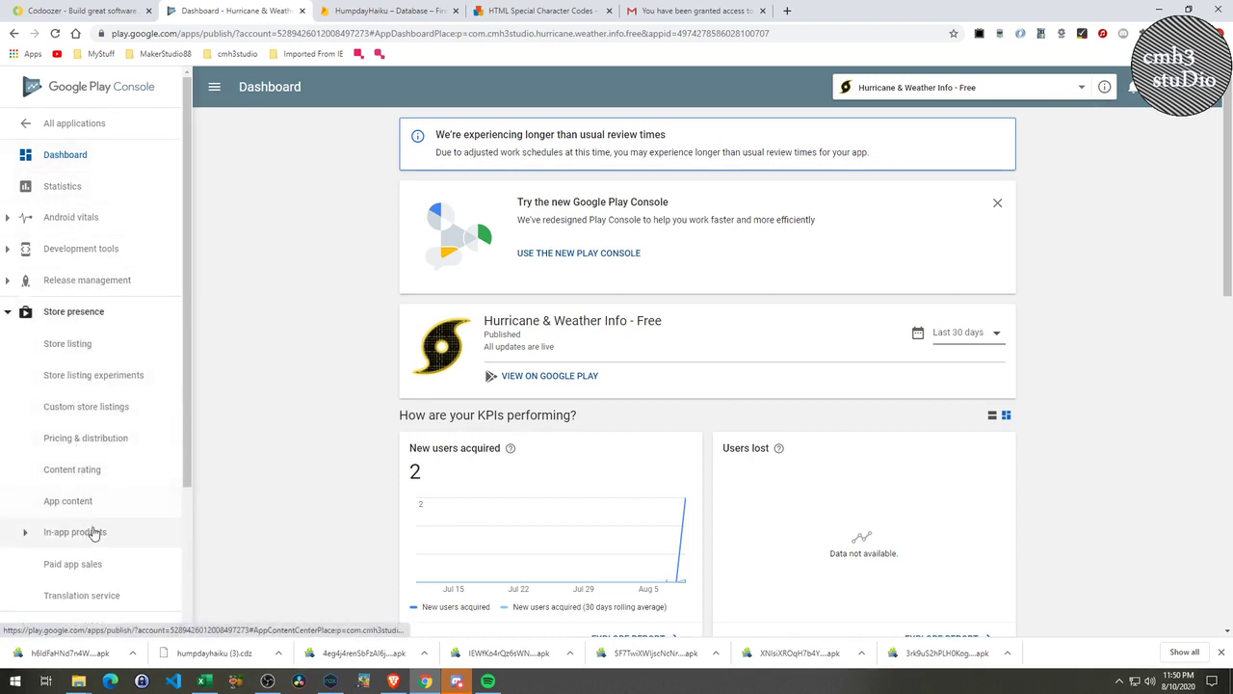
{"action": "left_click", "coordinate": [108, 414]}
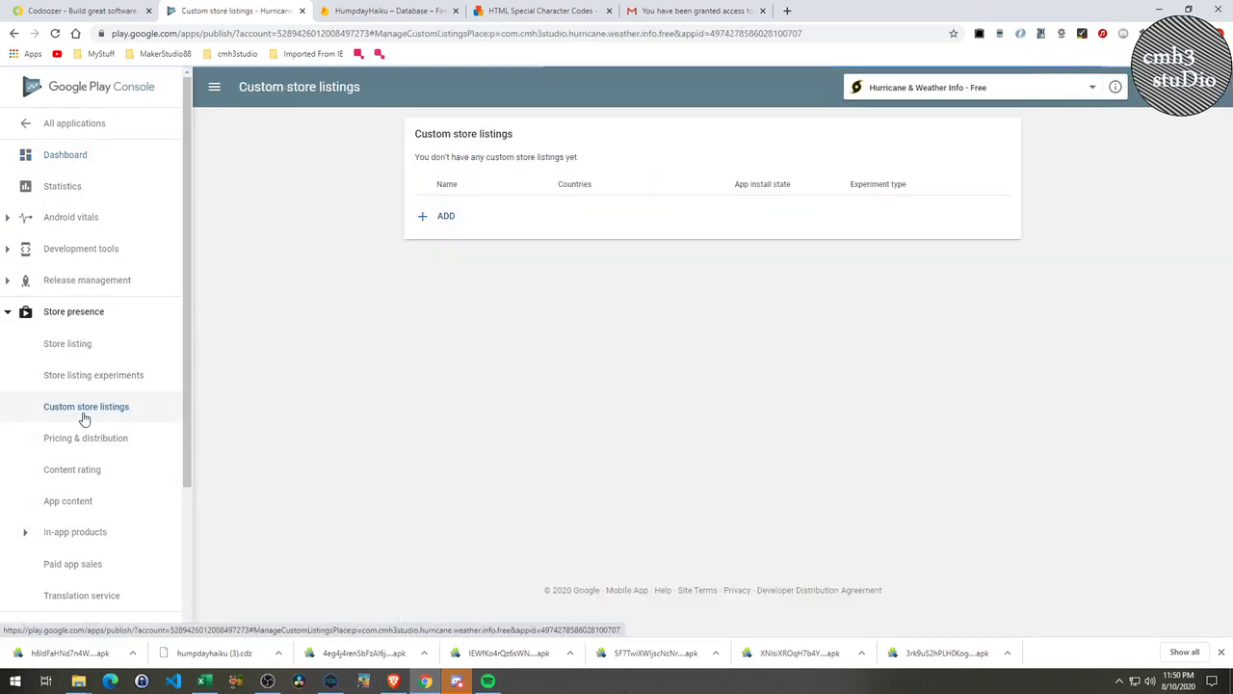
{"action": "left_click", "coordinate": [85, 378]}
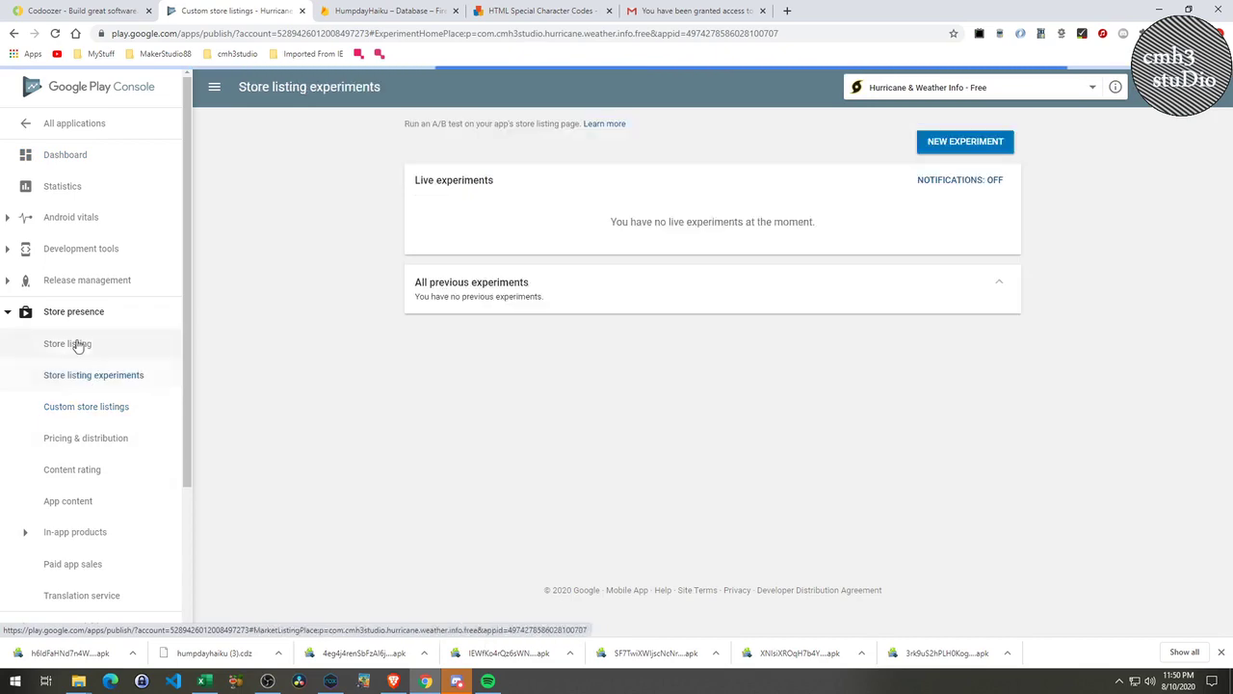
{"action": "left_click", "coordinate": [89, 349]}
{"action": "scroll", "coordinate": [500, 509], "scroll_direction": "down", "scroll_amount": 6}
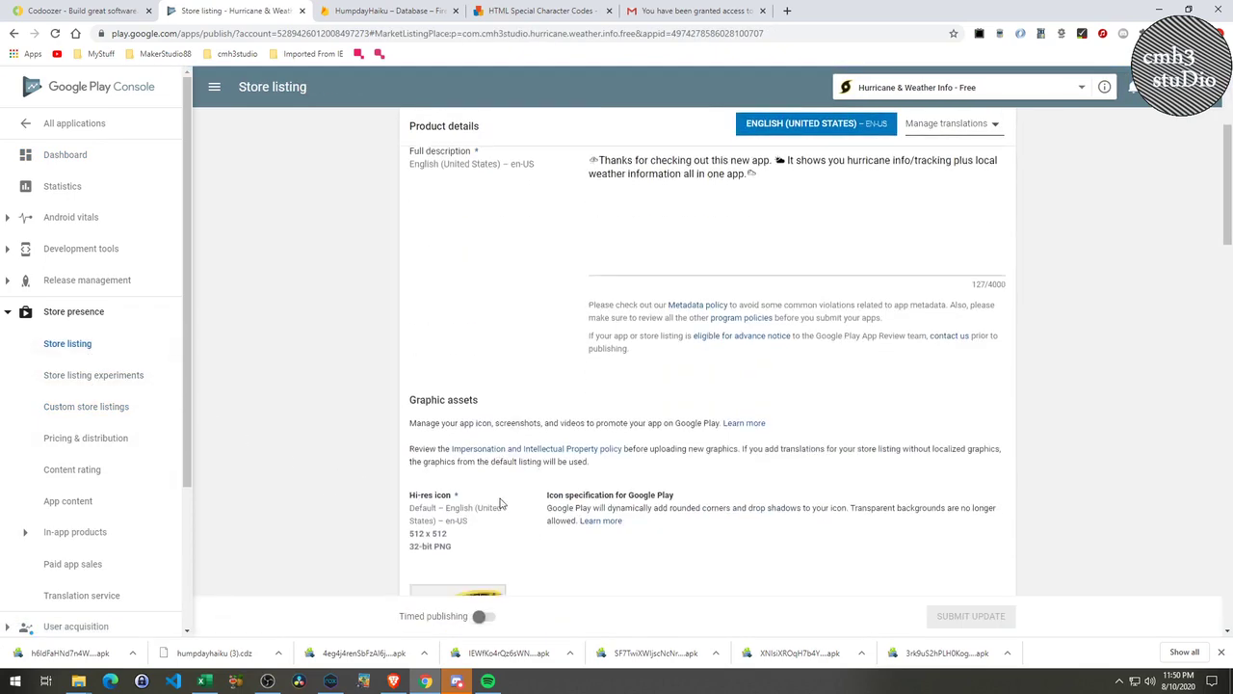
{"action": "scroll", "coordinate": [500, 509], "scroll_direction": "down", "scroll_amount": 12}
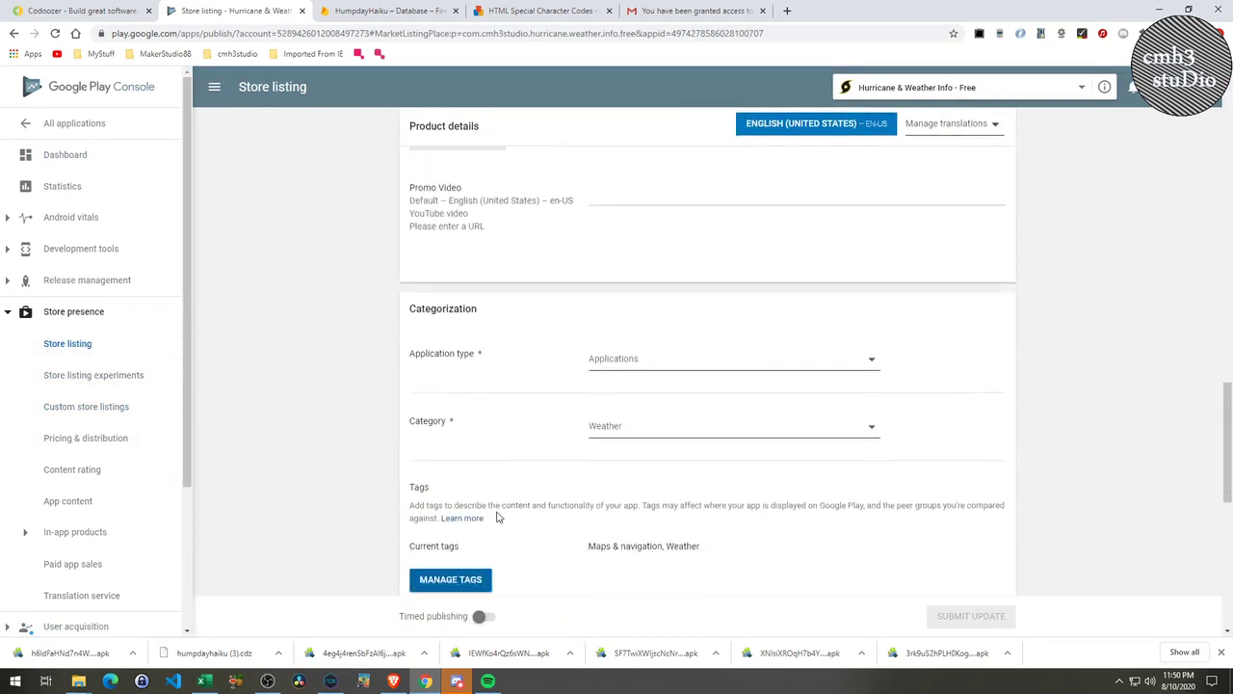
{"action": "scroll", "coordinate": [498, 517], "scroll_direction": "down", "scroll_amount": 3}
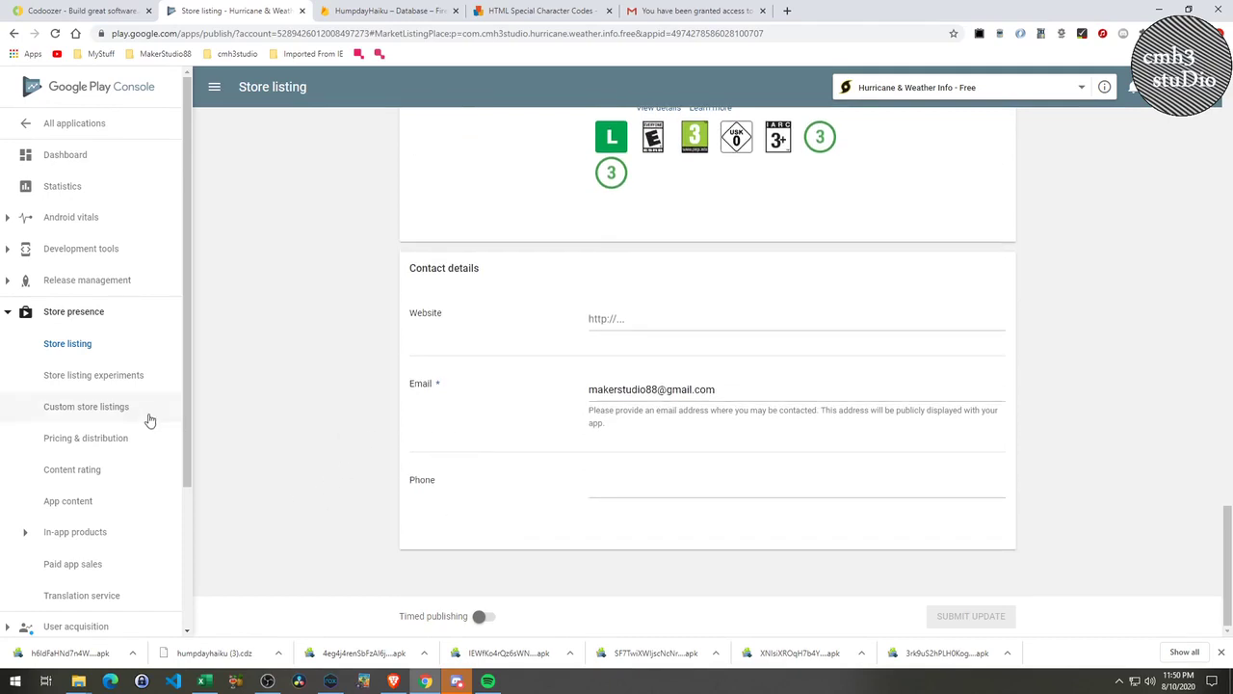
Review the app's Pricing & distribution page, showing it as free with its consent settings.
{"action": "left_click", "coordinate": [101, 409]}
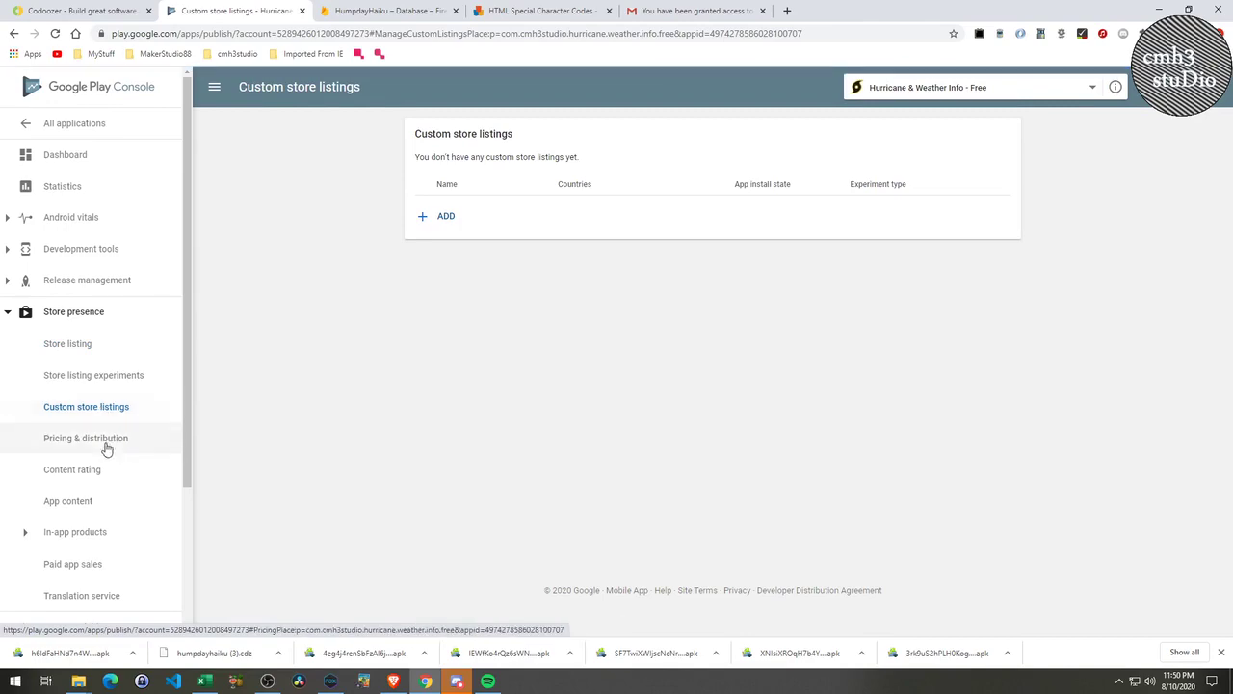
{"action": "left_click", "coordinate": [100, 439]}
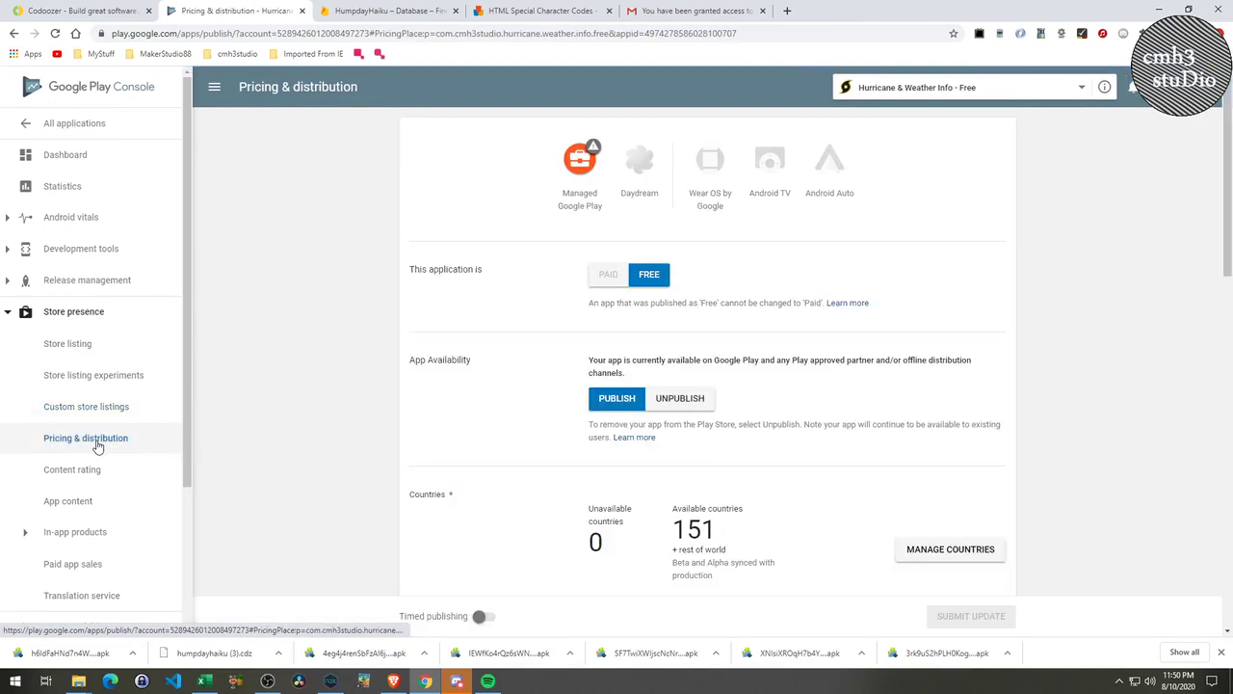
{"action": "scroll", "coordinate": [308, 506], "scroll_direction": "down", "scroll_amount": 5}
{"action": "scroll", "coordinate": [305, 506], "scroll_direction": "down", "scroll_amount": 10}
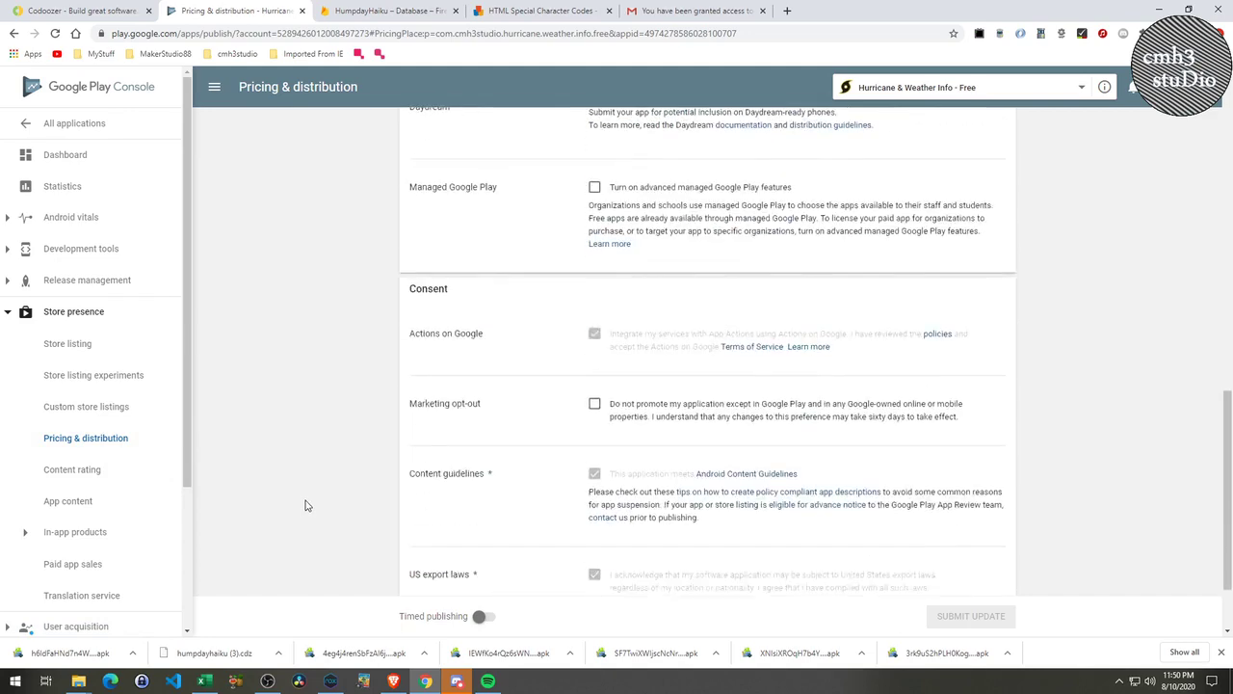
Select Hurricane & Weather Info's privacy policy URL under App content, then go back to All applications.
{"action": "left_click", "coordinate": [83, 502]}
{"action": "scroll", "coordinate": [377, 473], "scroll_direction": "down", "scroll_amount": 5}
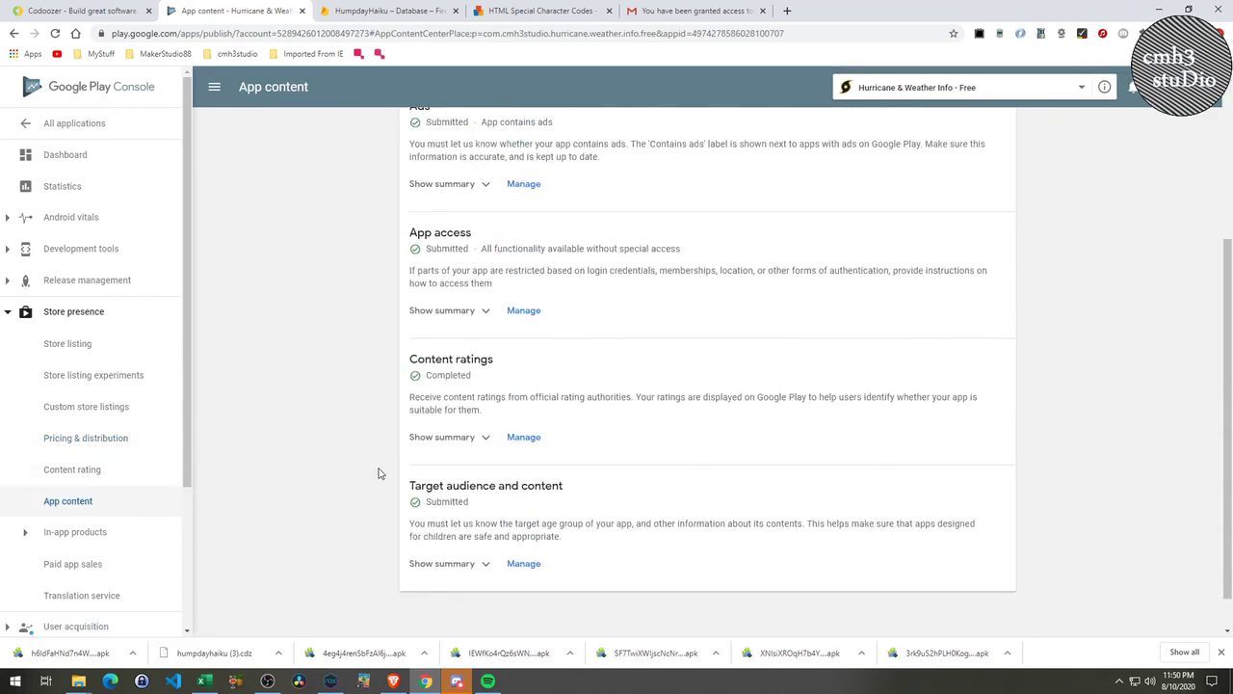
{"action": "scroll", "coordinate": [381, 471], "scroll_direction": "up", "scroll_amount": 5}
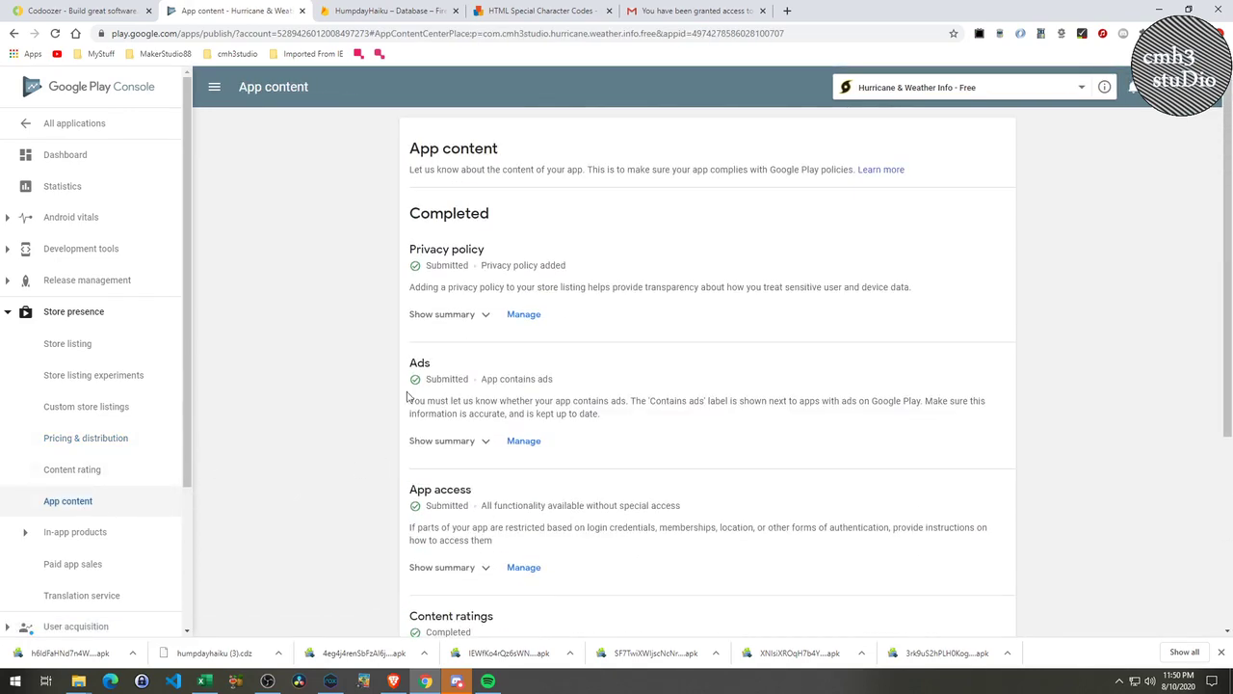
{"action": "left_click", "coordinate": [443, 321]}
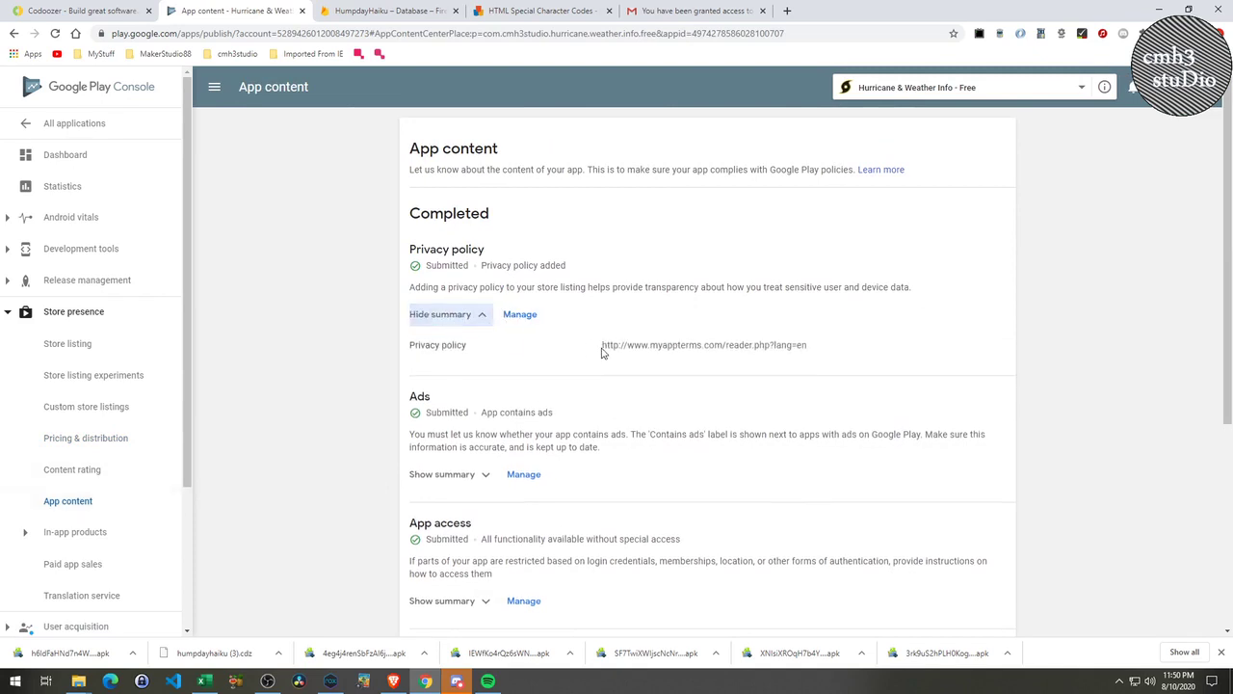
{"action": "left_click_drag", "start_coordinate": [603, 347], "coordinate": [817, 347]}
{"action": "key", "text": "ctrl+c"}
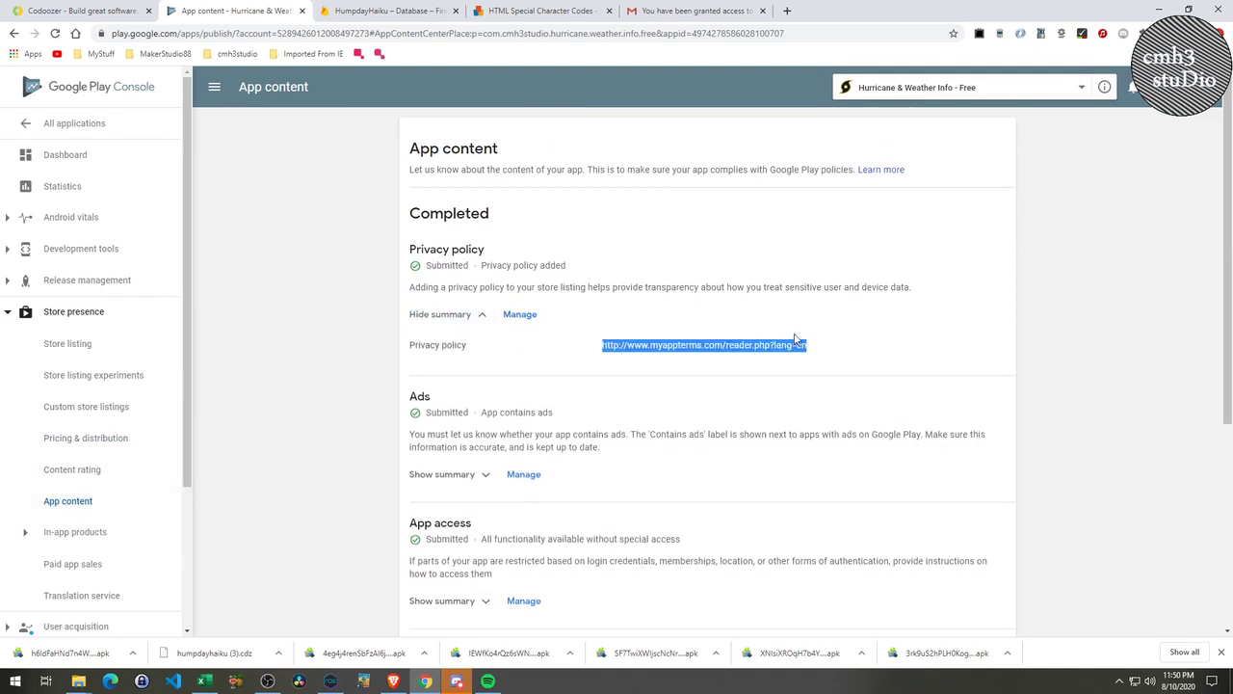
{"action": "left_click", "coordinate": [45, 132]}
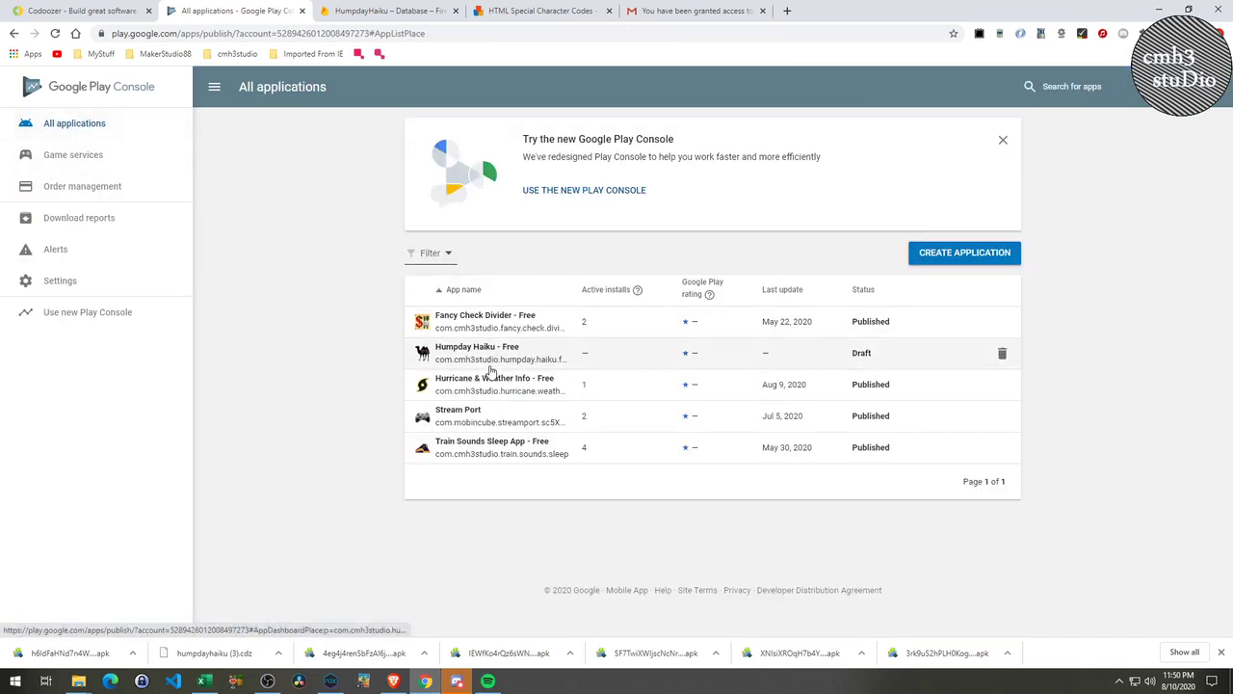
{"action": "left_click", "coordinate": [498, 364]}
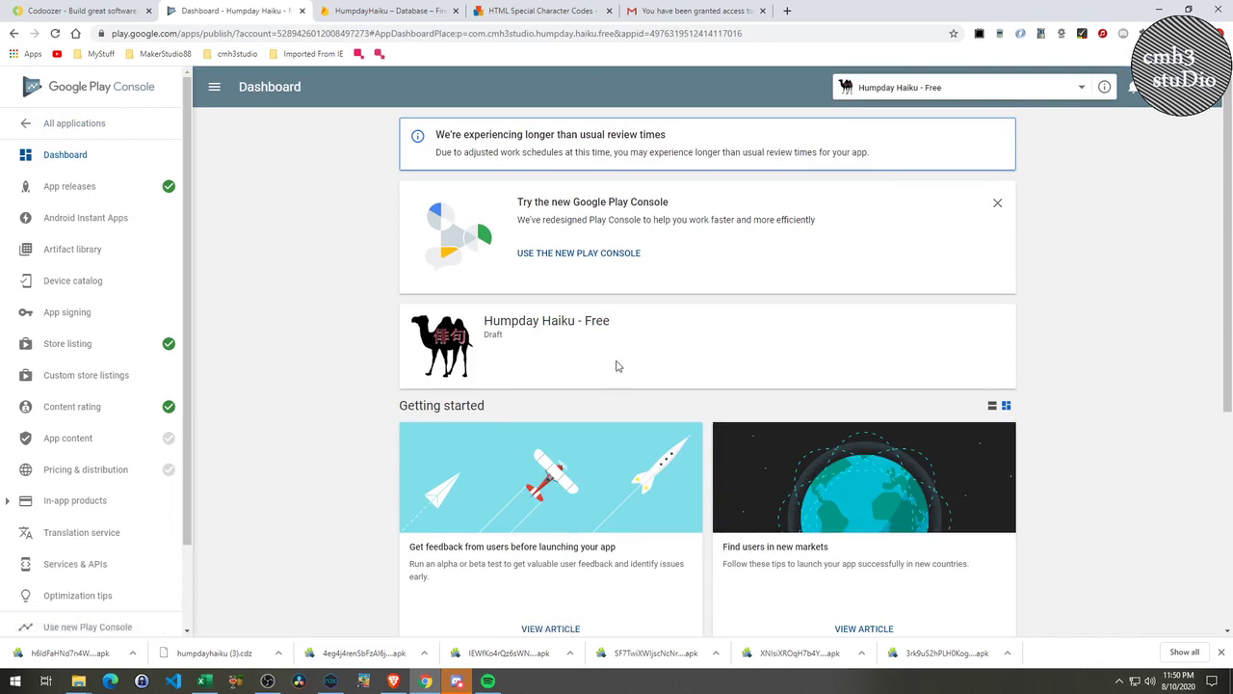
{"action": "left_click", "coordinate": [83, 435]}
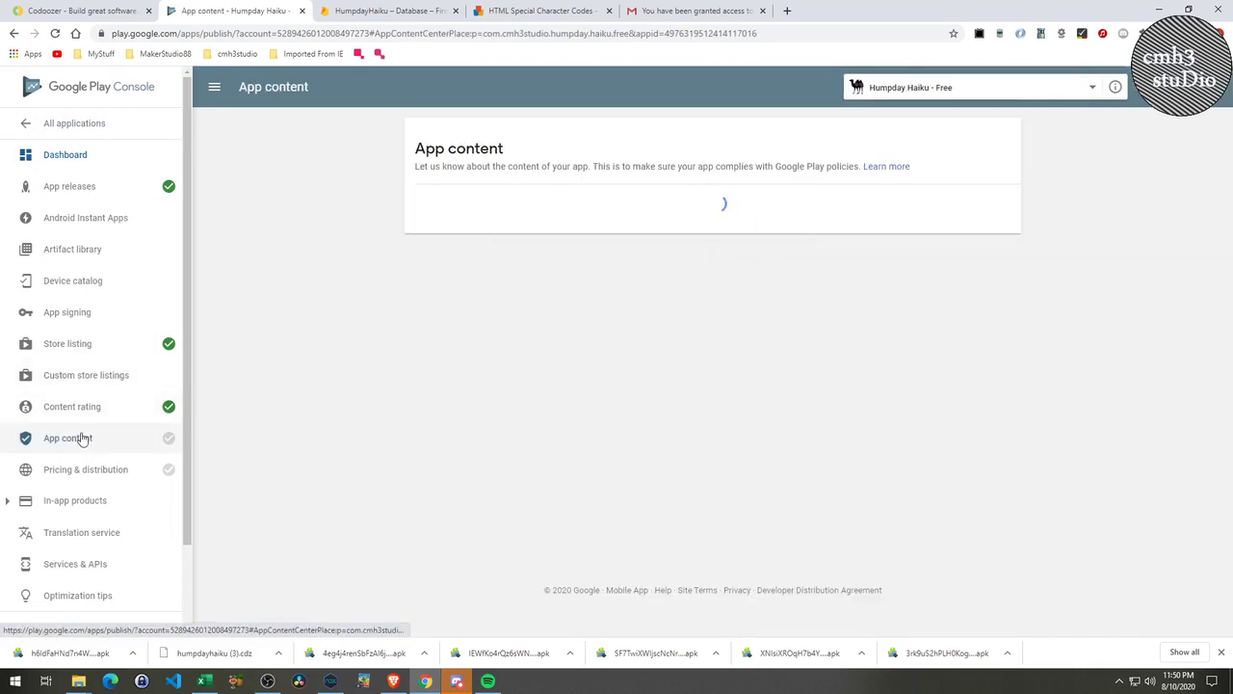
{"action": "left_click", "coordinate": [424, 314]}
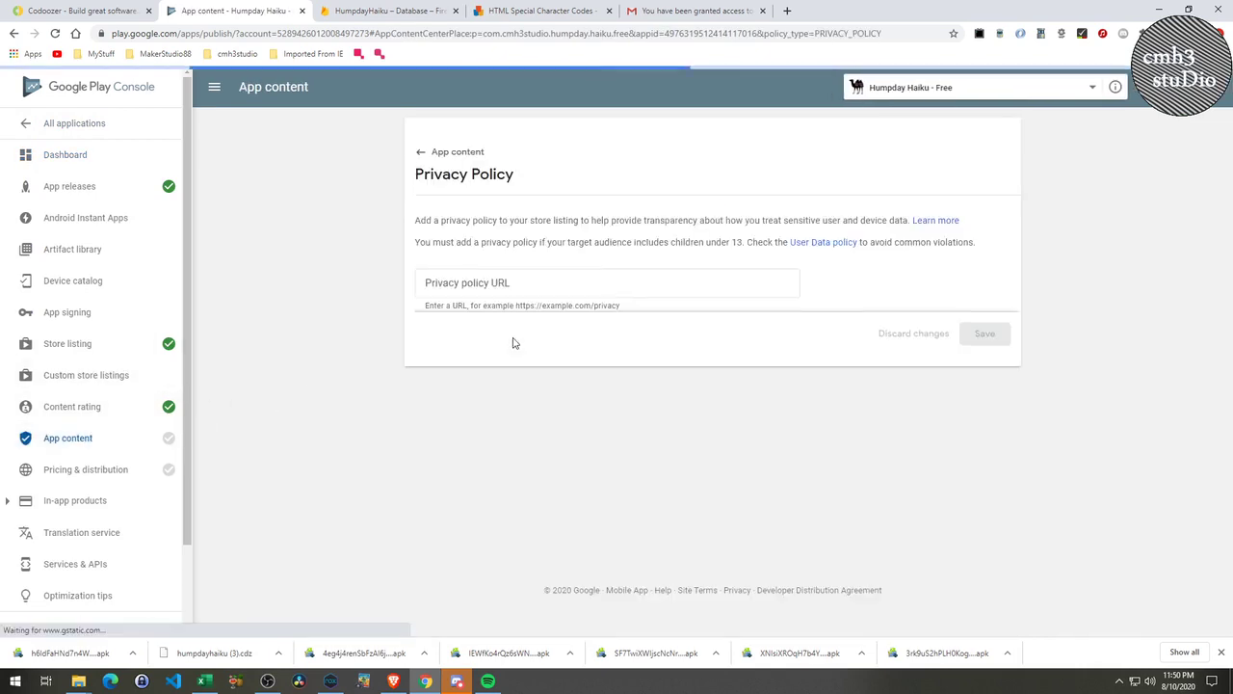
{"action": "left_click", "coordinate": [542, 278]}
{"action": "key", "text": "ctrl+v"}
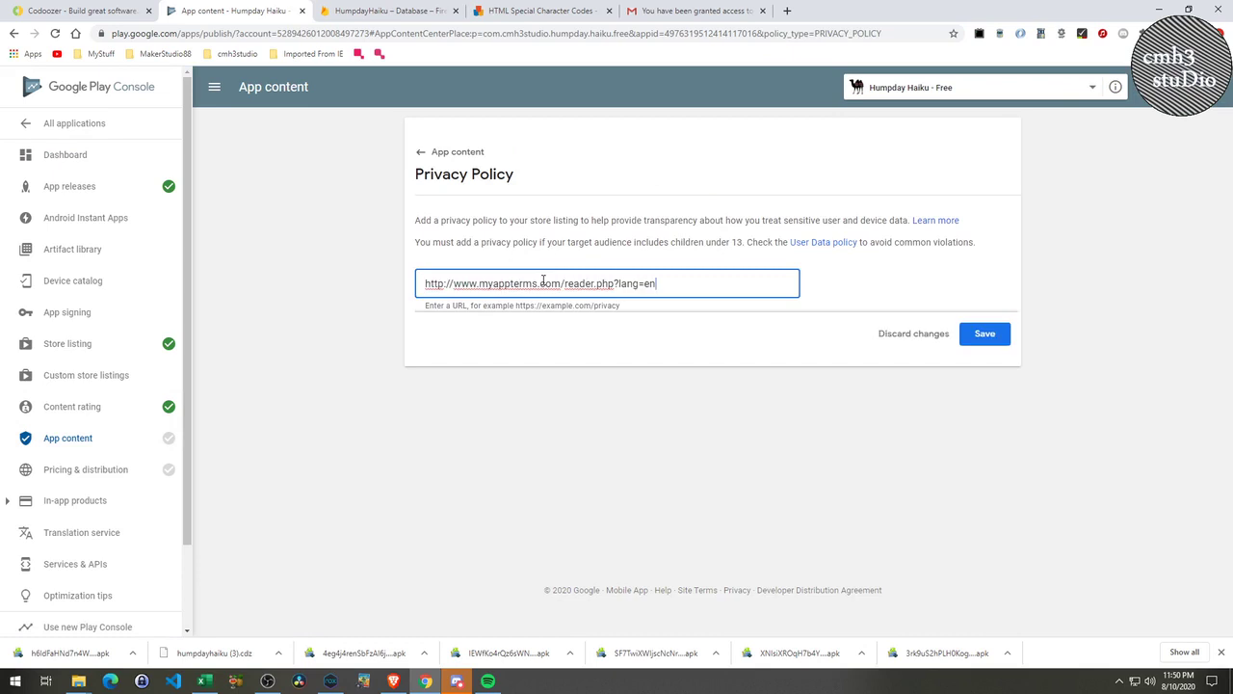
{"action": "left_click", "coordinate": [984, 335]}
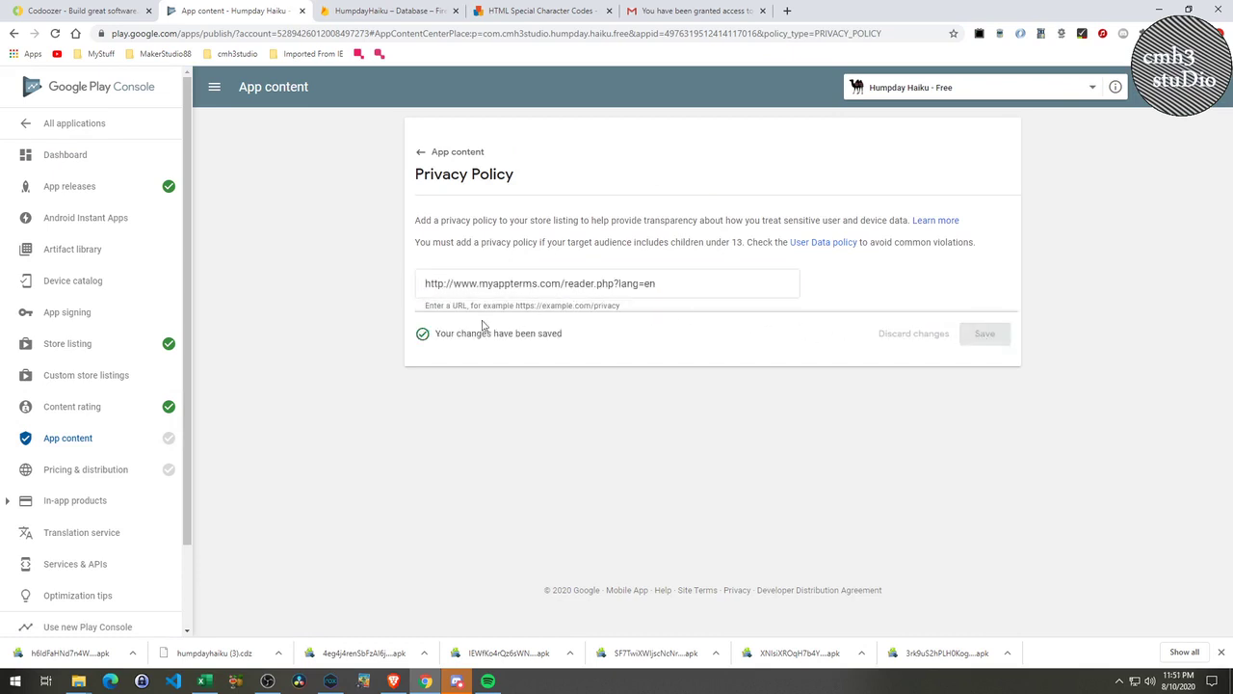
{"action": "left_click", "coordinate": [429, 156]}
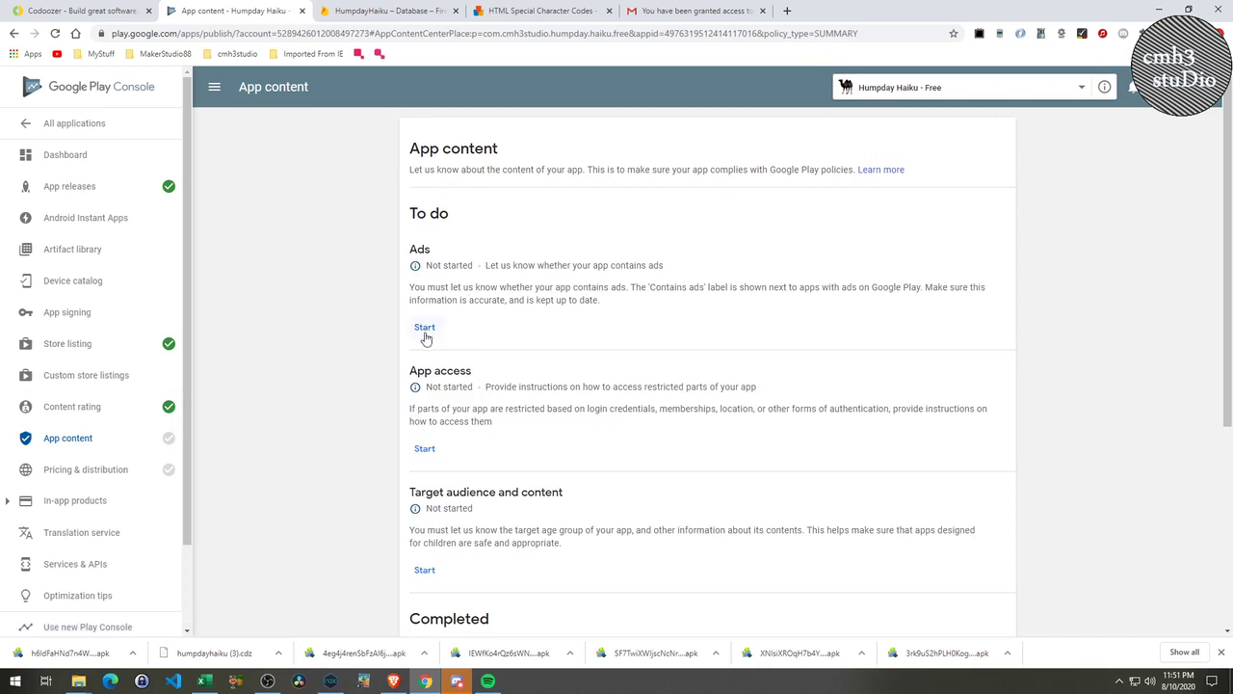
Declare that Humpday Haiku contains ads and save the ads declaration.
{"action": "left_click", "coordinate": [425, 329]}
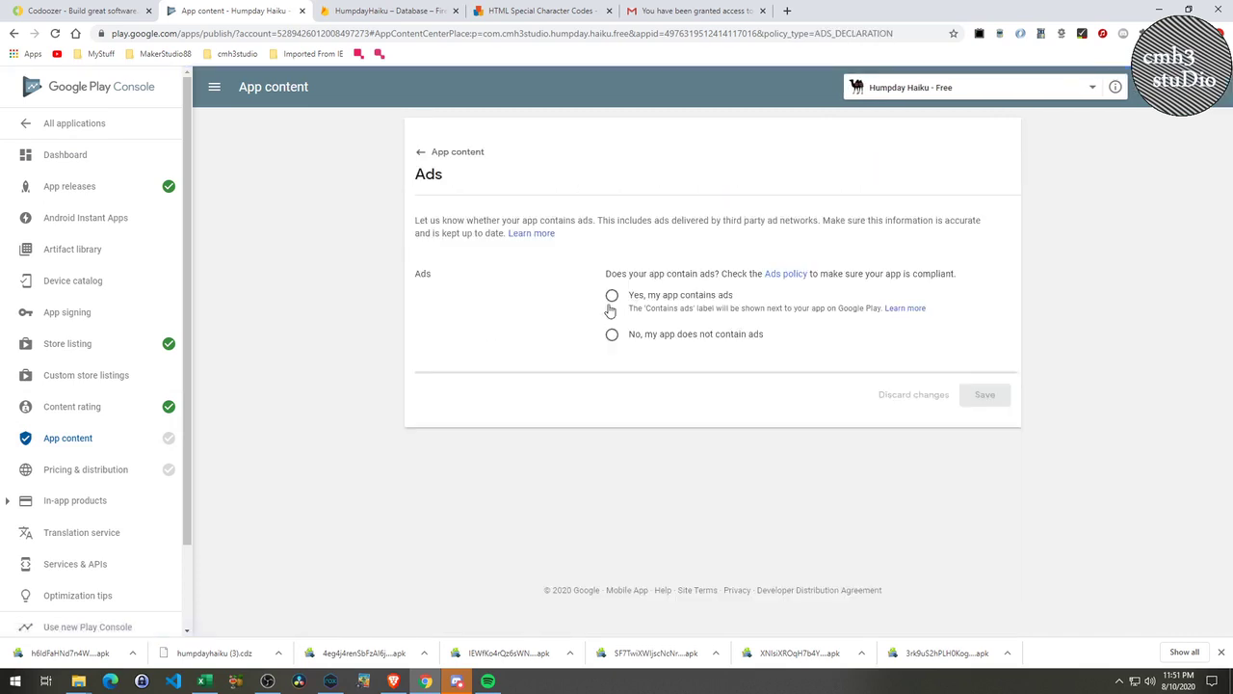
{"action": "left_click", "coordinate": [611, 298]}
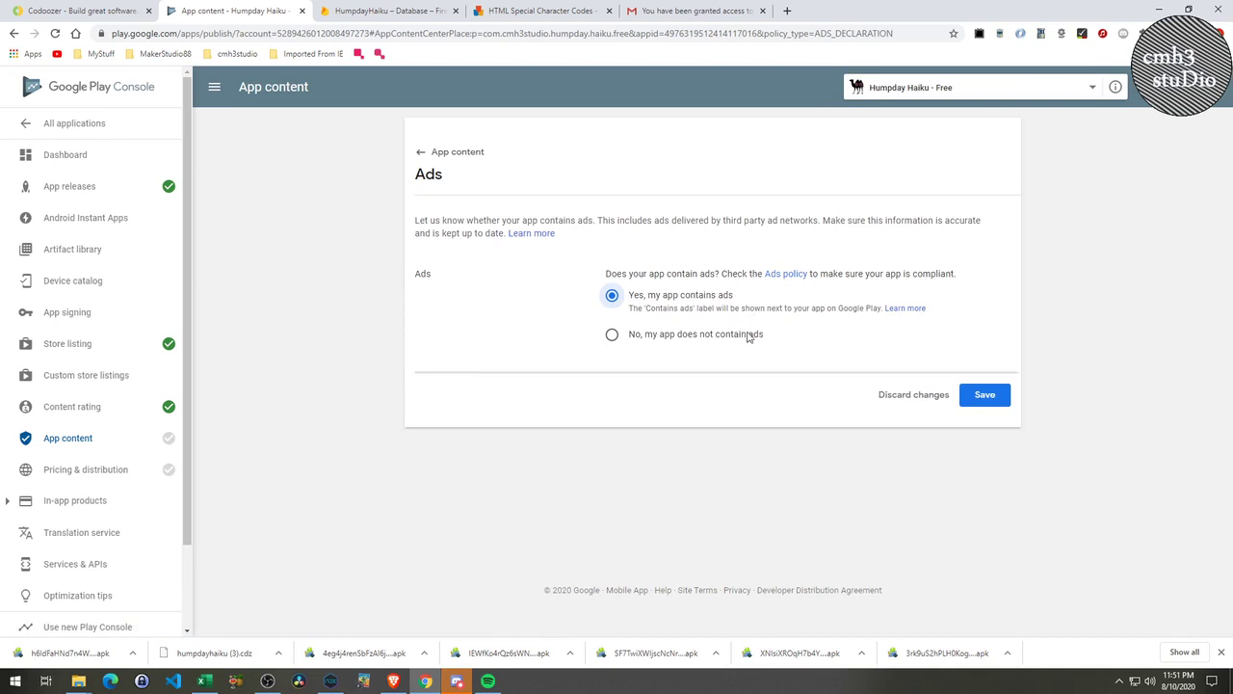
{"action": "left_click", "coordinate": [985, 395]}
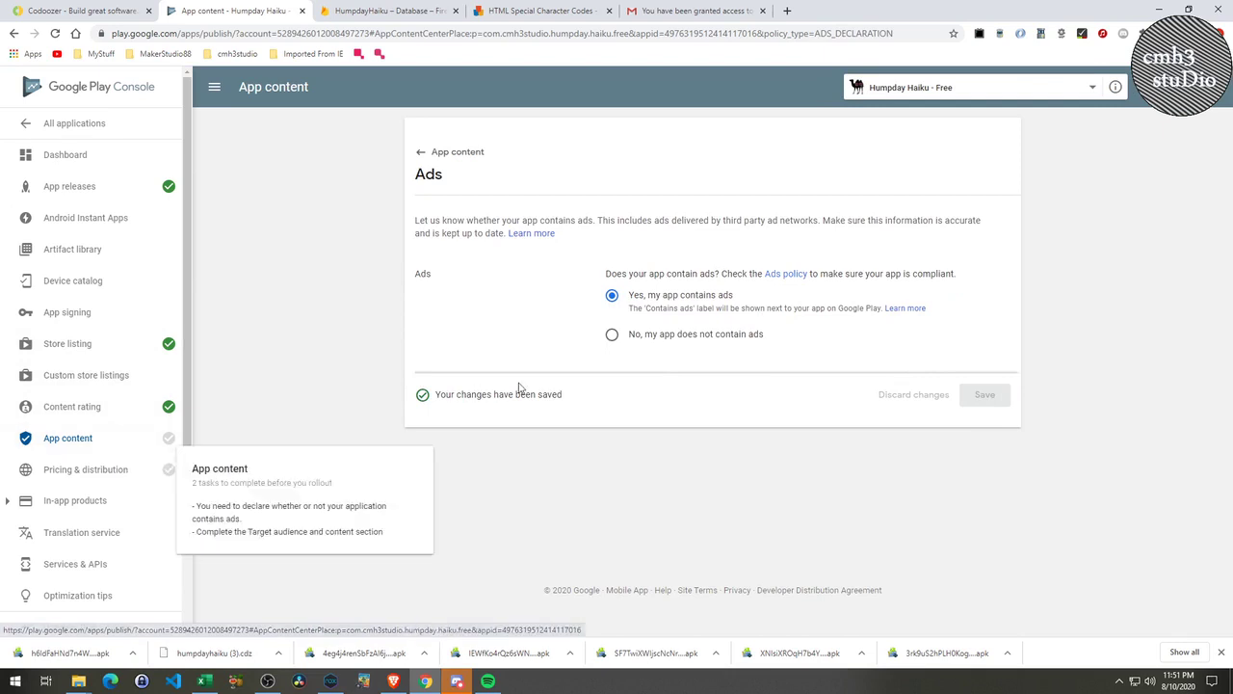
{"action": "left_click", "coordinate": [448, 152]}
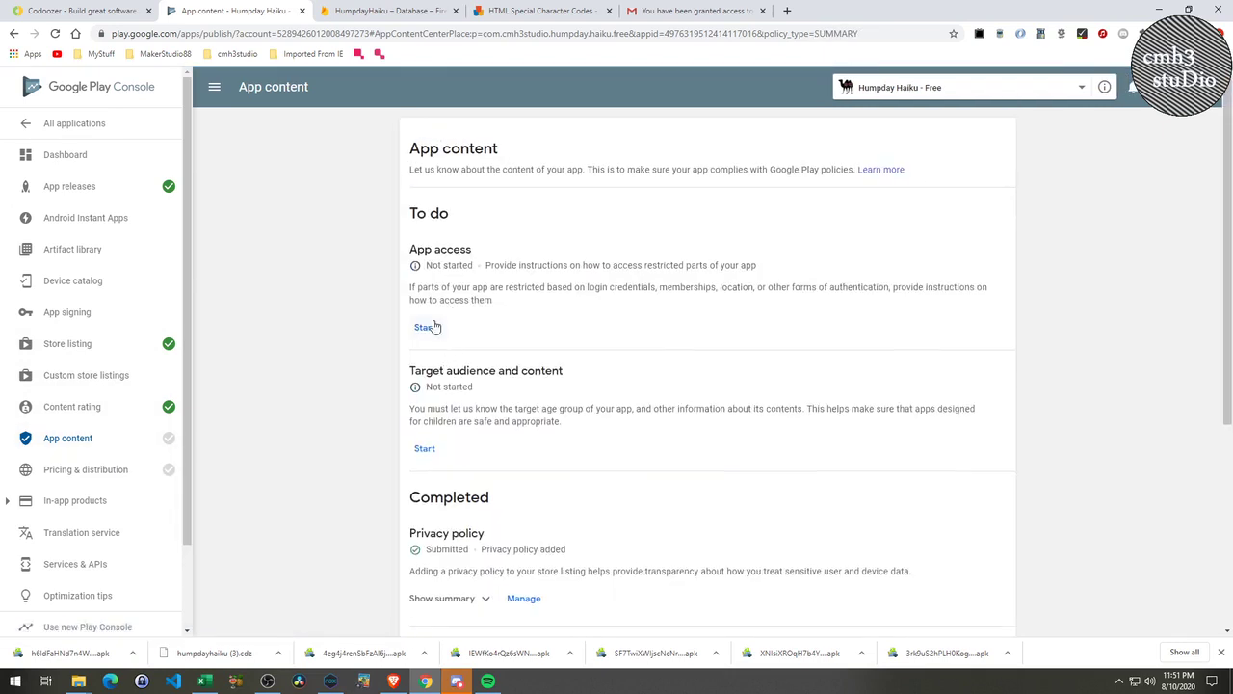
Declare all functionality available without special access, then review the remaining App content items.
{"action": "left_click", "coordinate": [424, 330]}
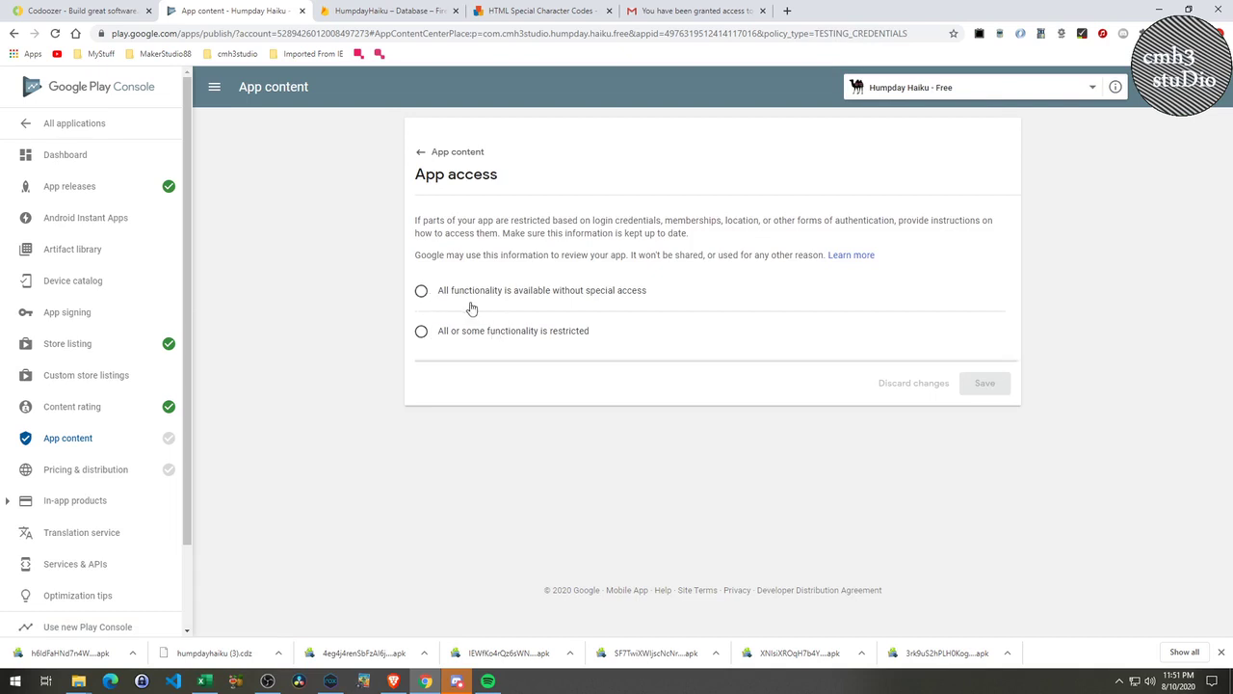
{"action": "left_click", "coordinate": [422, 295]}
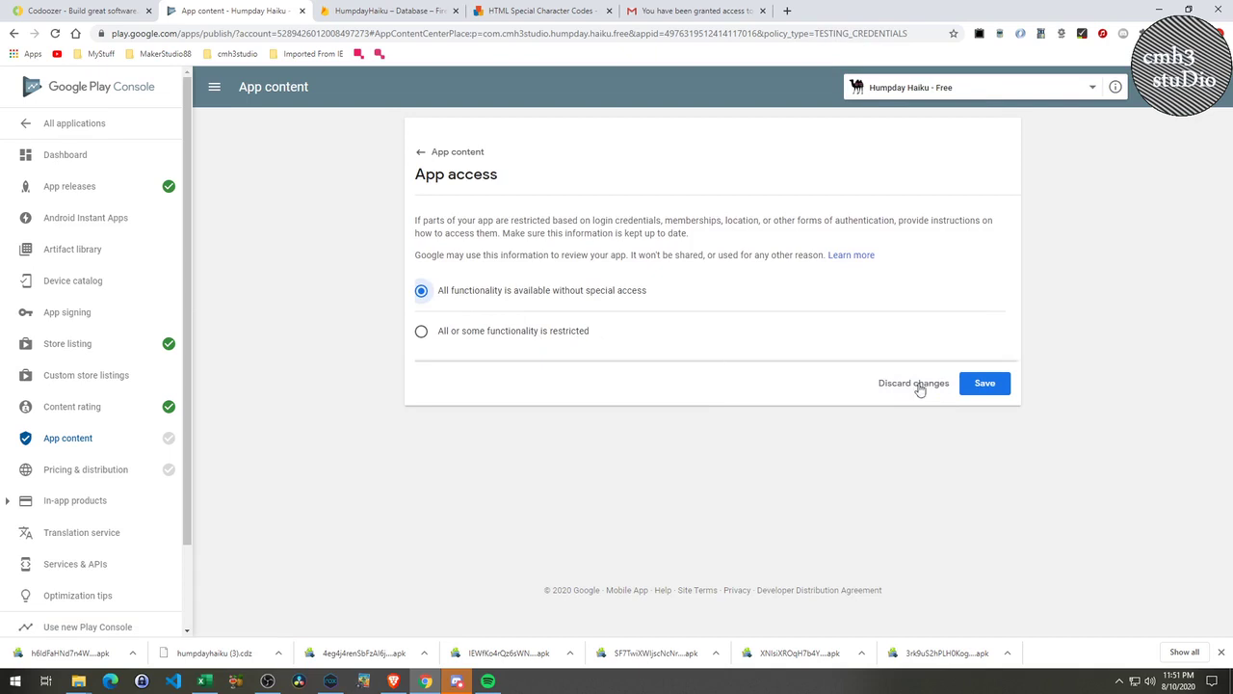
{"action": "left_click", "coordinate": [983, 383]}
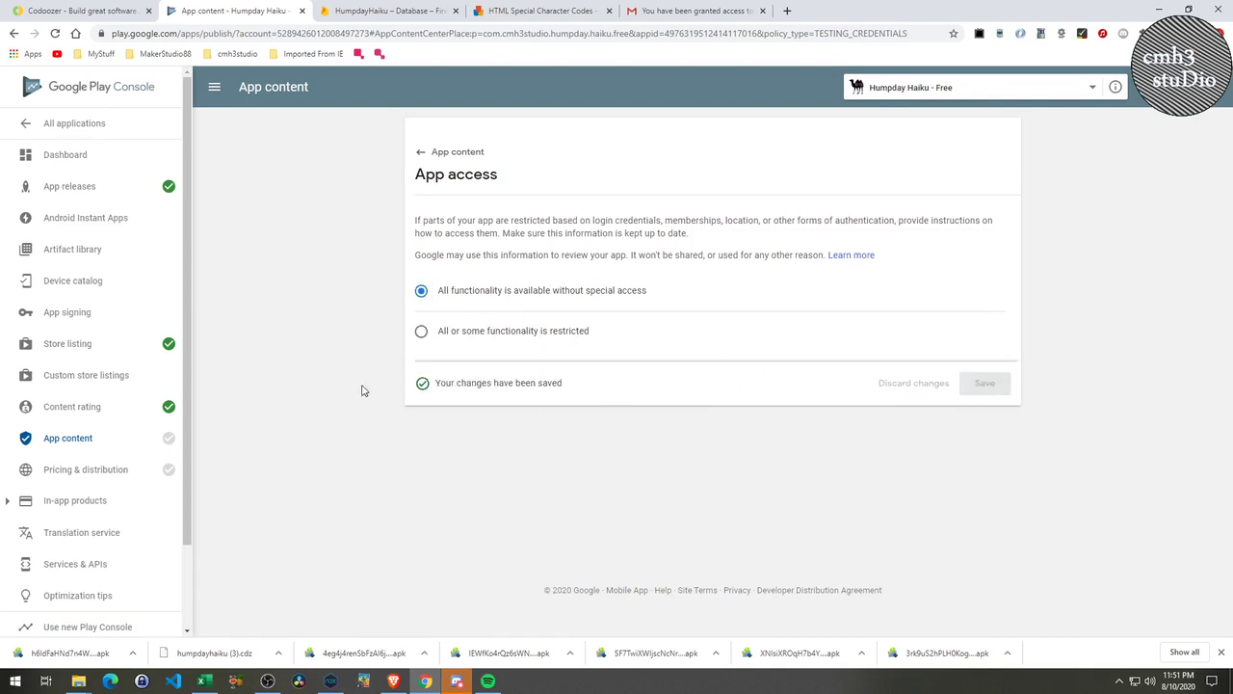
{"action": "left_click", "coordinate": [418, 151]}
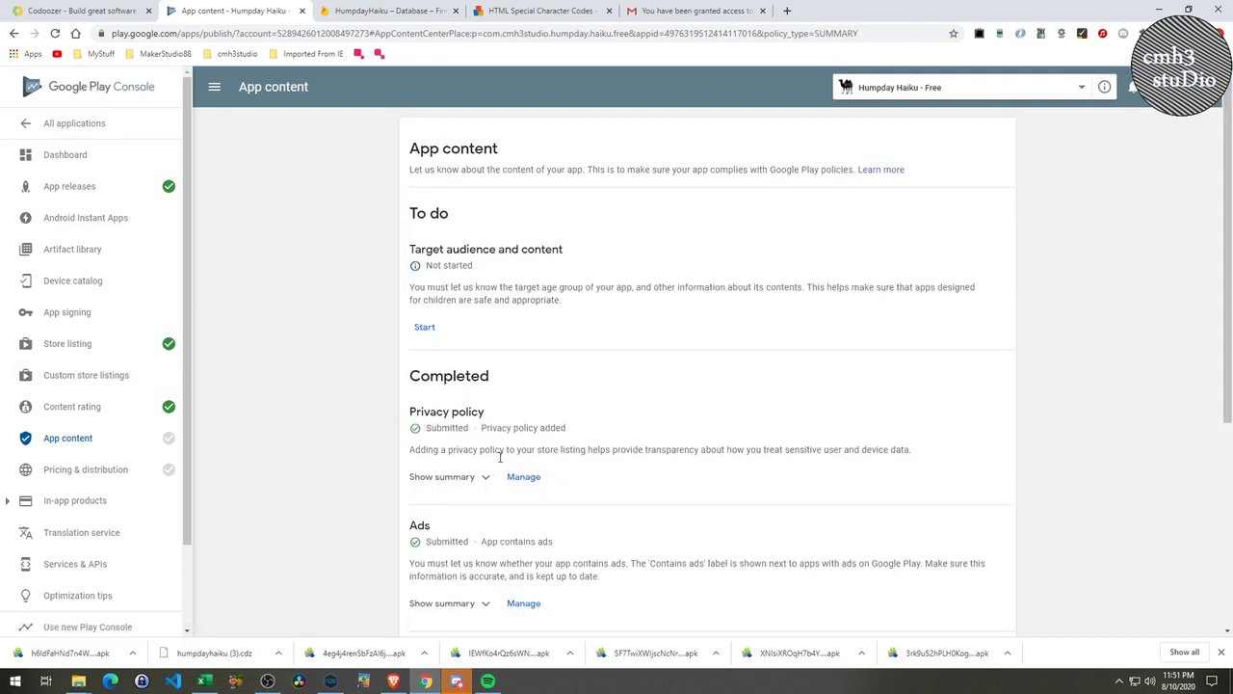
{"action": "scroll", "coordinate": [501, 459], "scroll_direction": "down", "scroll_amount": 2}
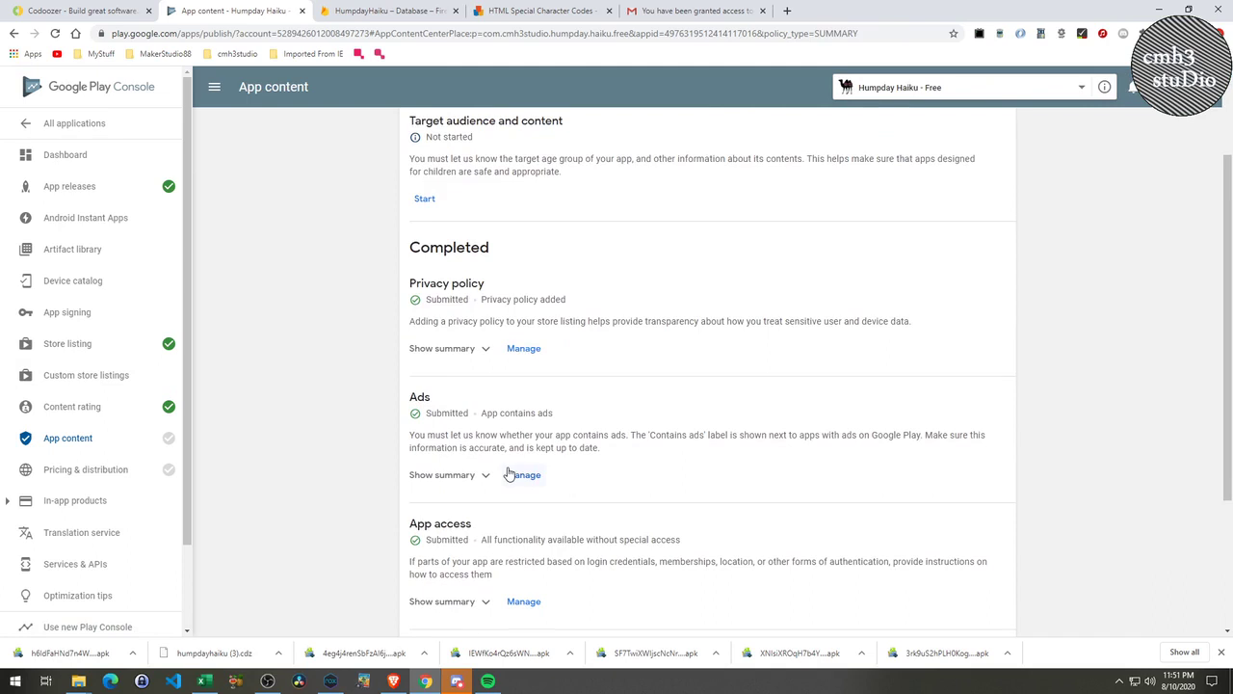
{"action": "scroll", "coordinate": [509, 473], "scroll_direction": "down", "scroll_amount": 2}
{"action": "scroll", "coordinate": [509, 472], "scroll_direction": "up", "scroll_amount": 2}
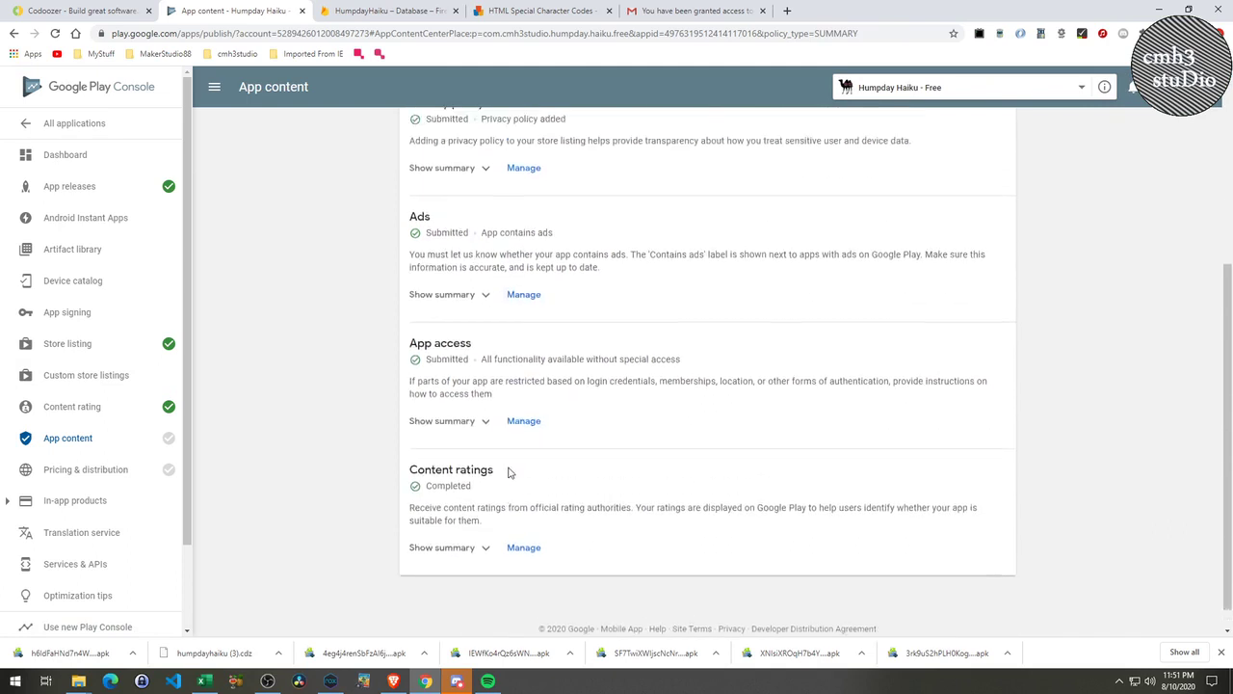
{"action": "scroll", "coordinate": [509, 473], "scroll_direction": "up", "scroll_amount": 2}
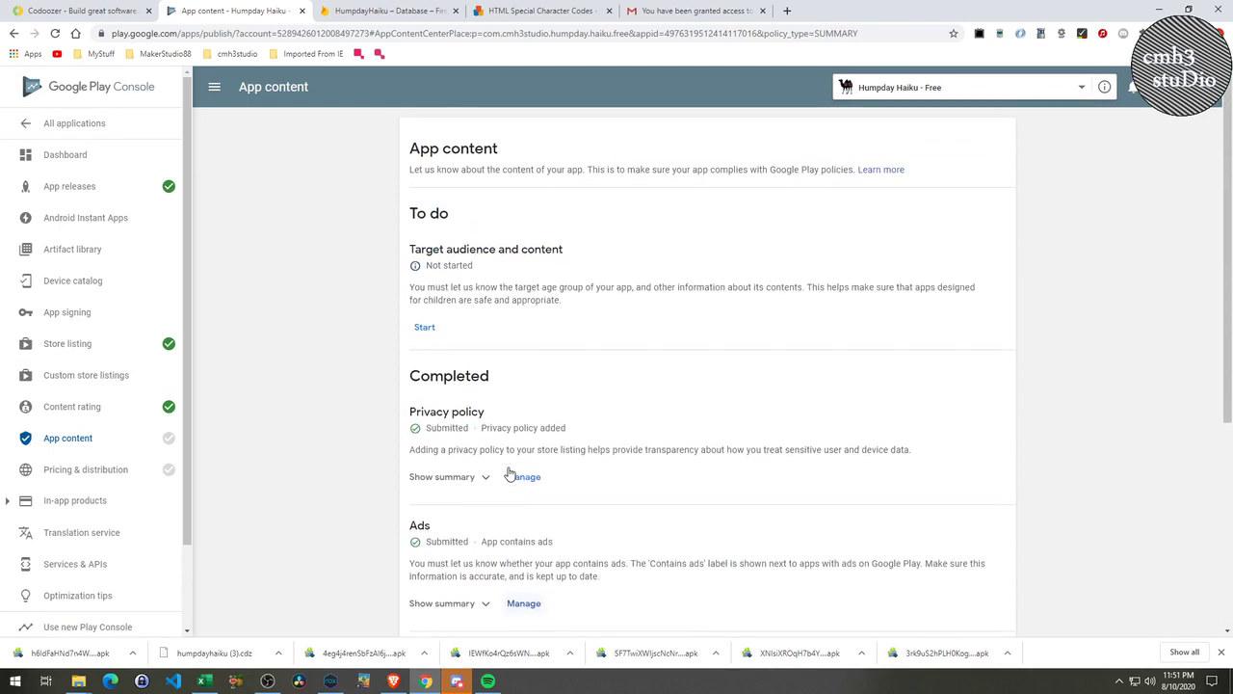
Set Humpday Haiku's target audience to 18 and over, not appealing to children, and save it.
{"action": "left_click", "coordinate": [425, 327]}
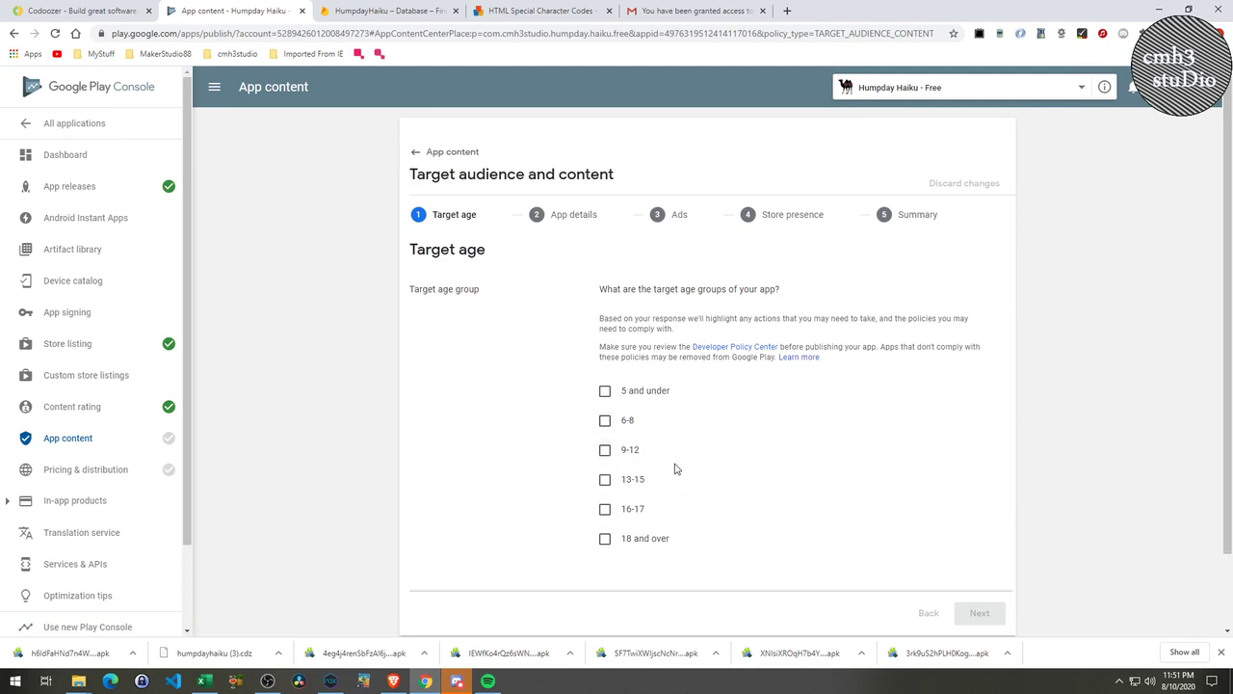
{"action": "left_click", "coordinate": [605, 541]}
{"action": "left_click", "coordinate": [979, 613]}
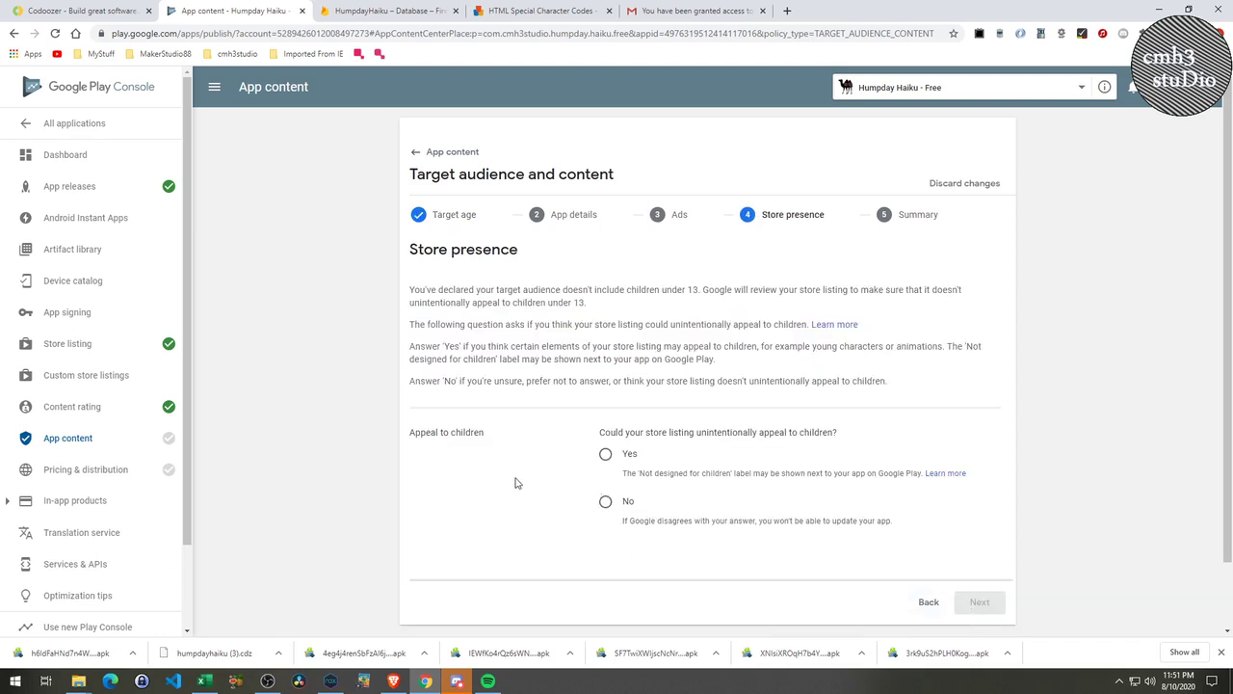
{"action": "left_click", "coordinate": [606, 503]}
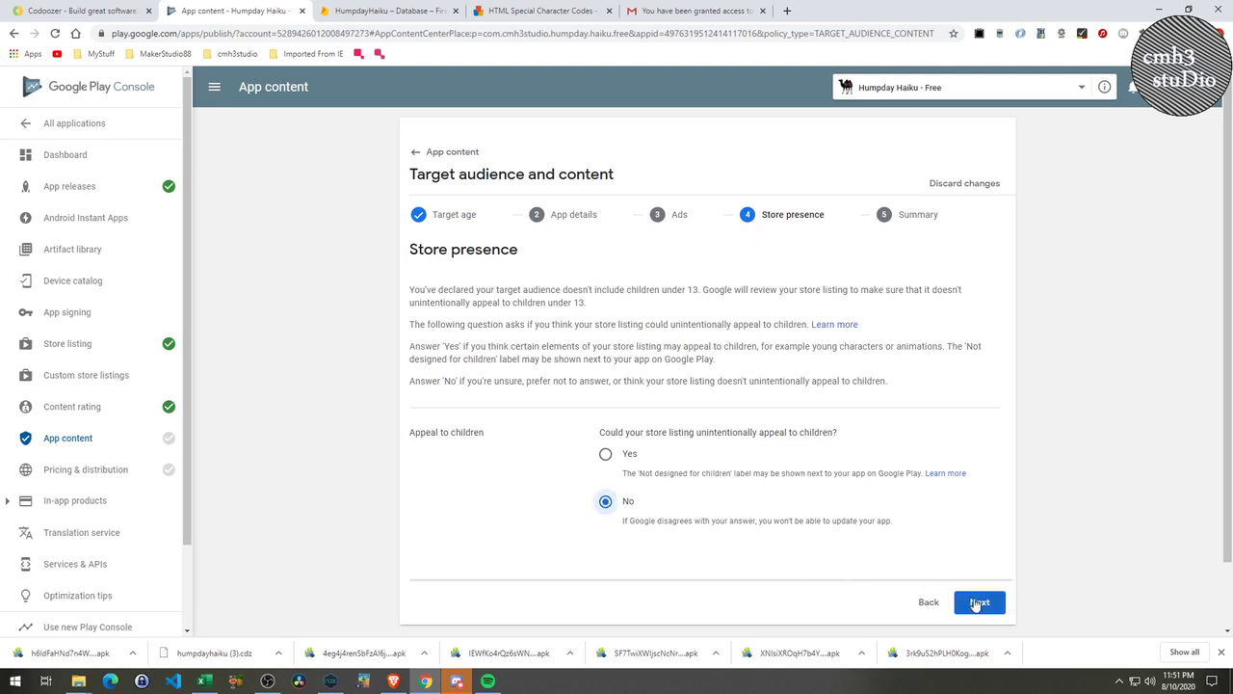
{"action": "left_click", "coordinate": [978, 603]}
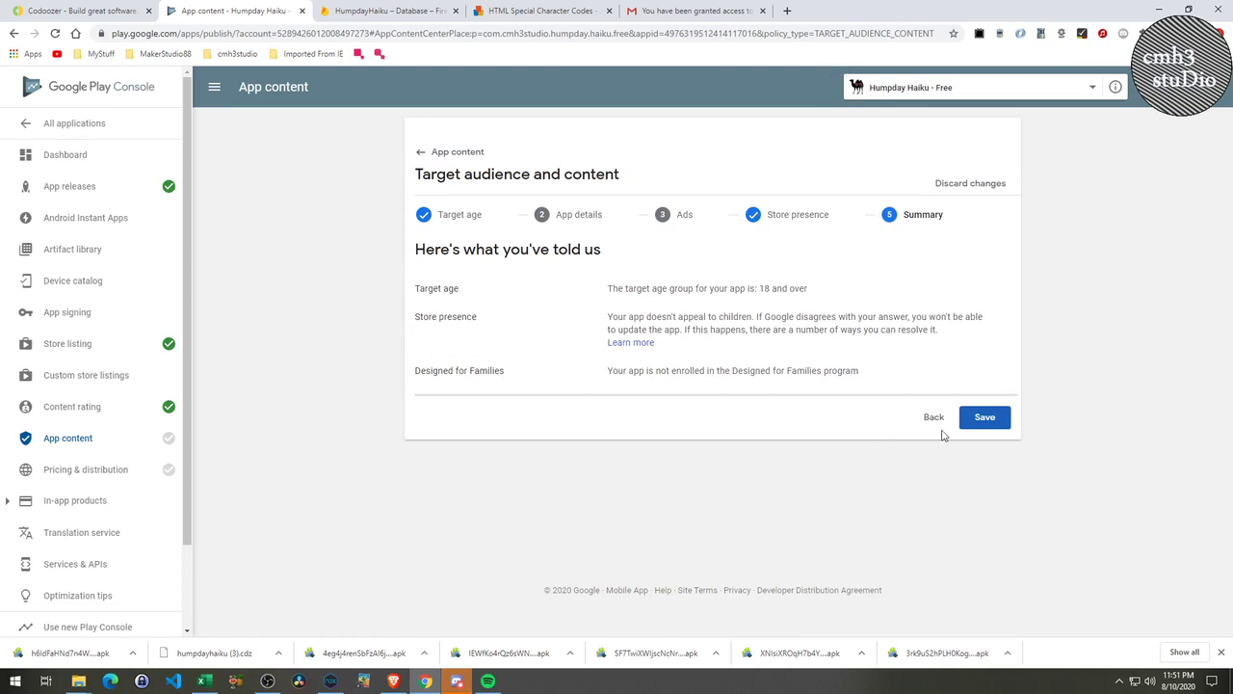
{"action": "left_click", "coordinate": [981, 424]}
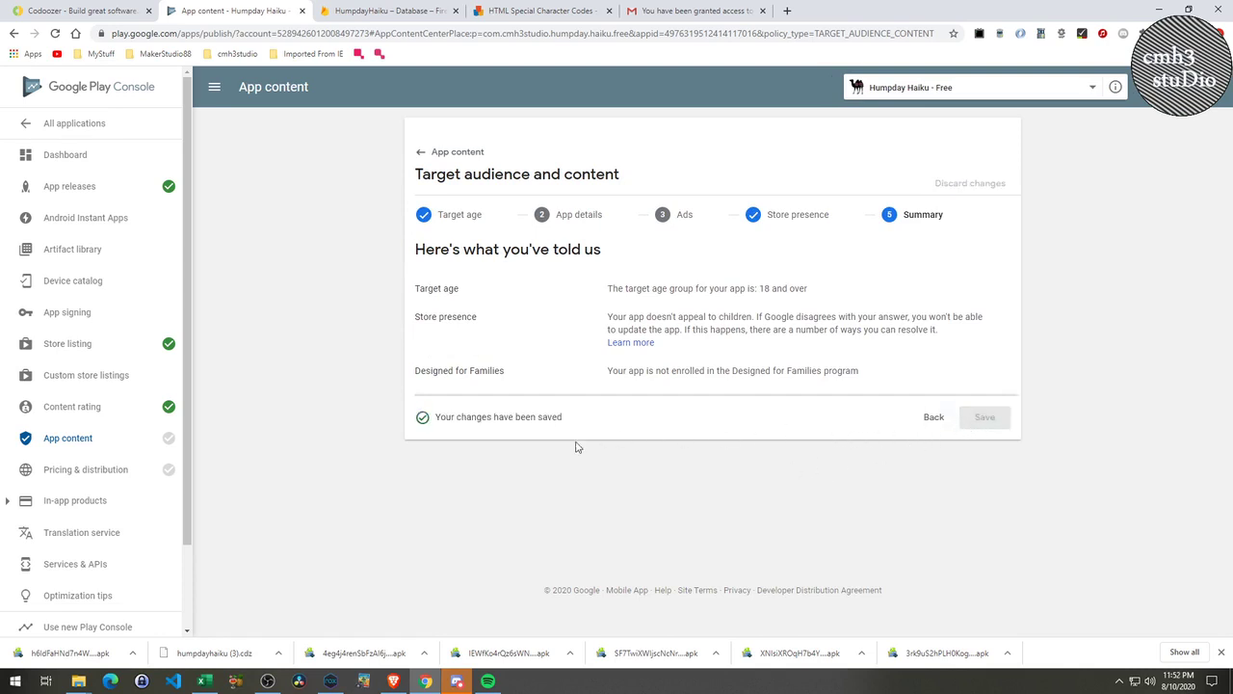
{"action": "left_click", "coordinate": [97, 470]}
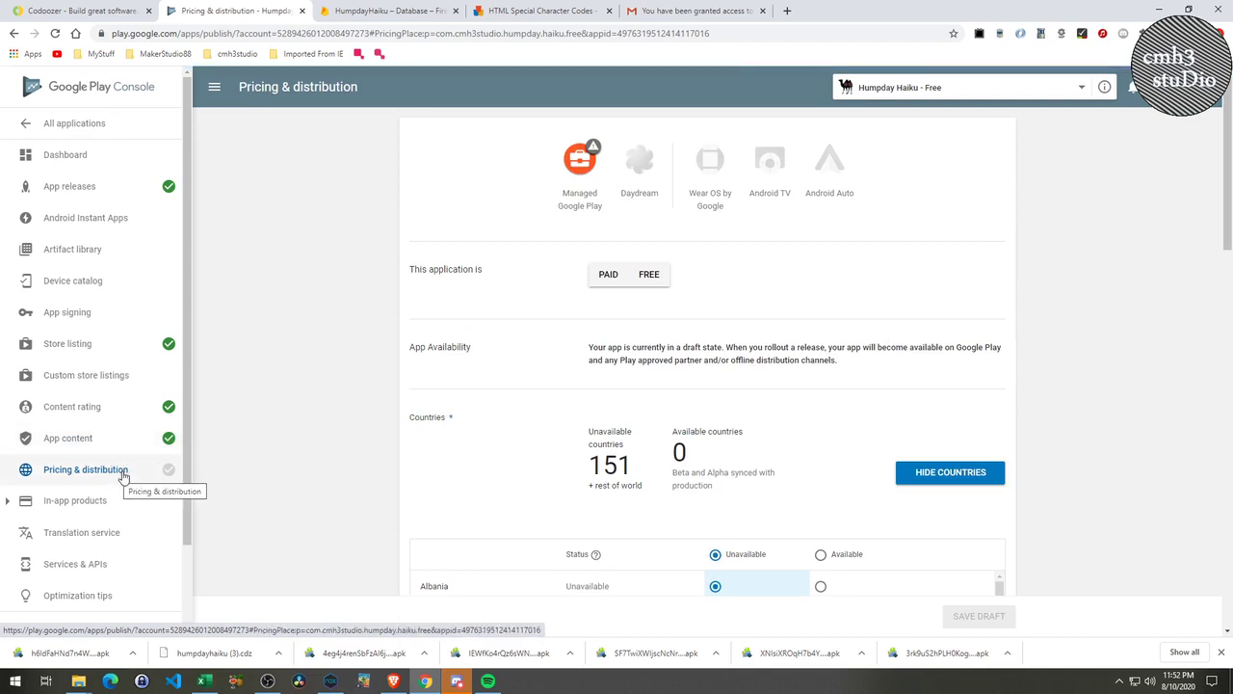
Set Humpday Haiku to Free and mark all 151 countries as Available.
{"action": "left_click", "coordinate": [651, 275]}
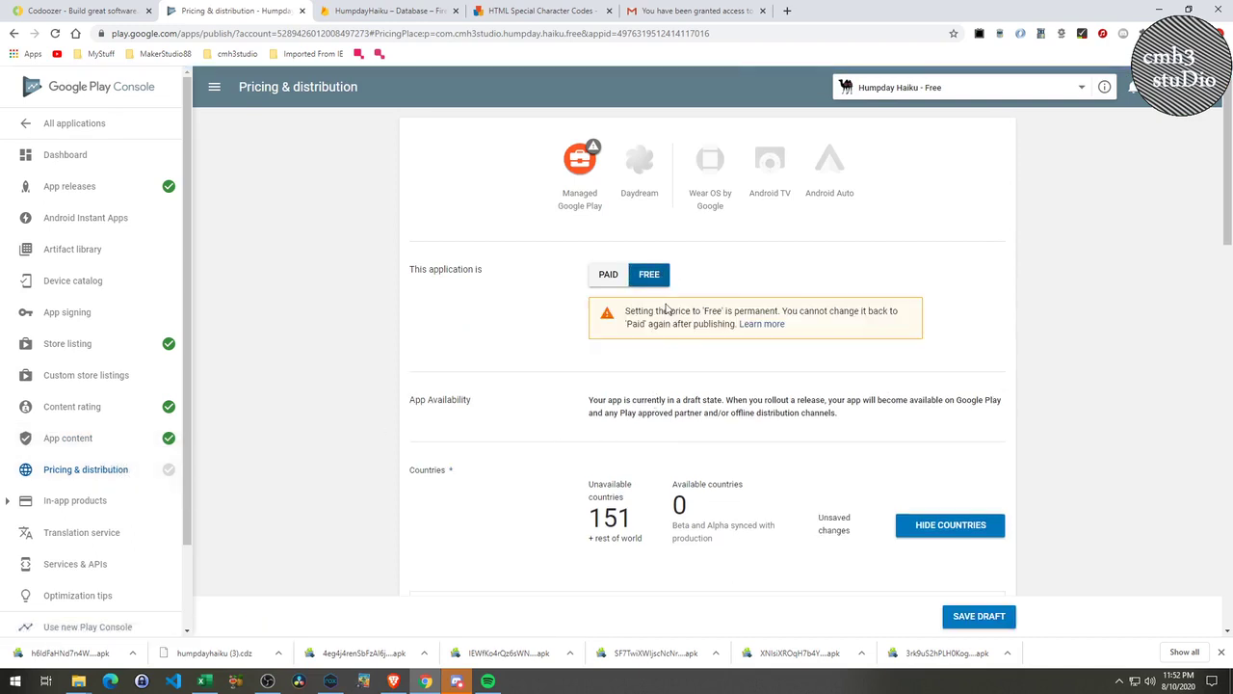
{"action": "scroll", "coordinate": [675, 456], "scroll_direction": "down", "scroll_amount": 2}
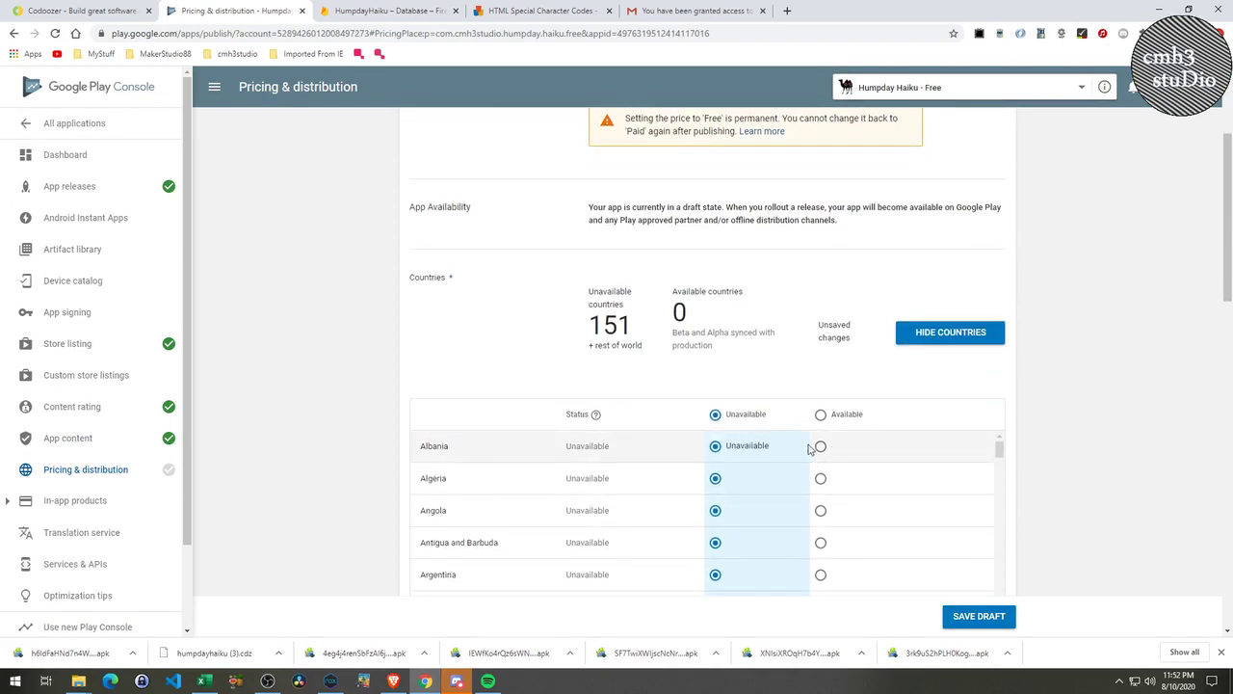
{"action": "scroll", "coordinate": [815, 472], "scroll_direction": "down", "scroll_amount": 5}
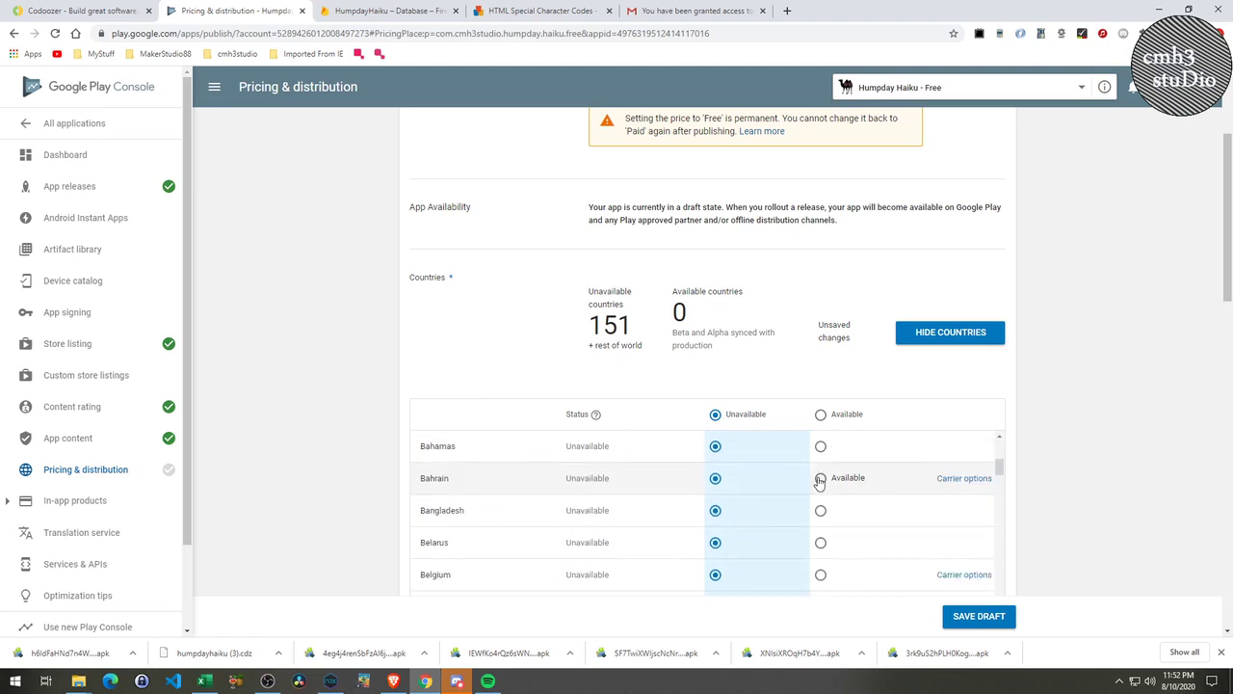
{"action": "left_click", "coordinate": [822, 417]}
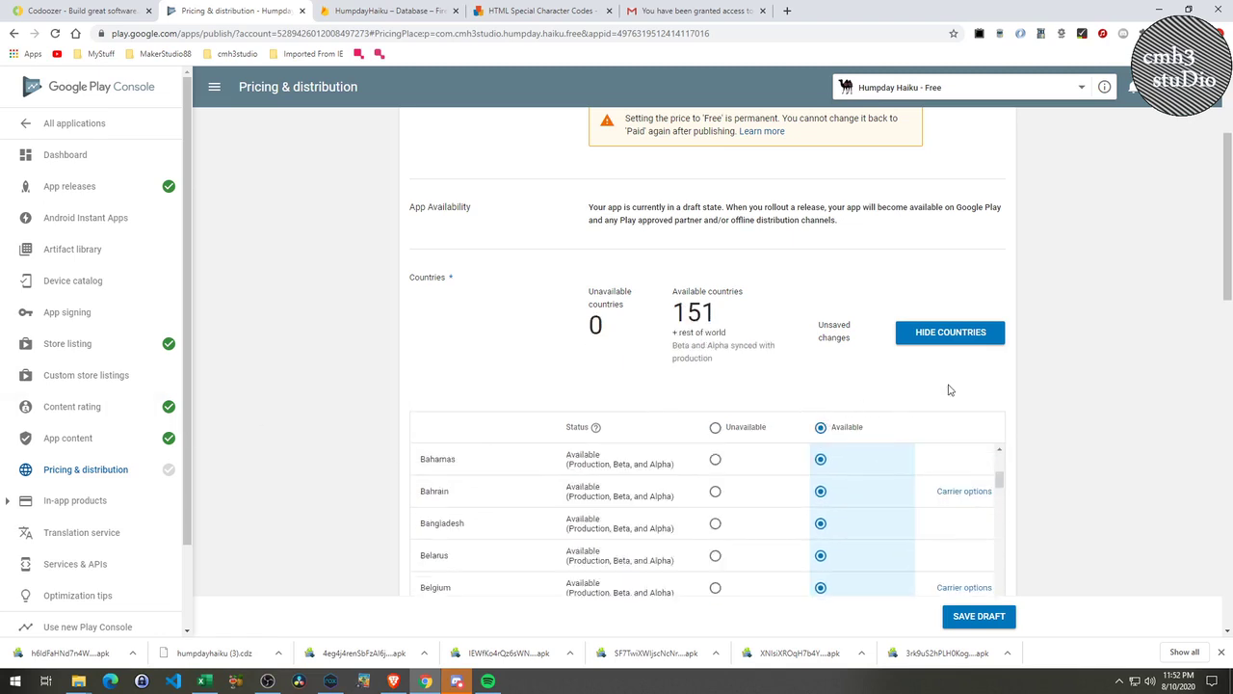
{"action": "scroll", "coordinate": [963, 400], "scroll_direction": "down", "scroll_amount": 3}
{"action": "scroll", "coordinate": [982, 412], "scroll_direction": "down", "scroll_amount": 15}
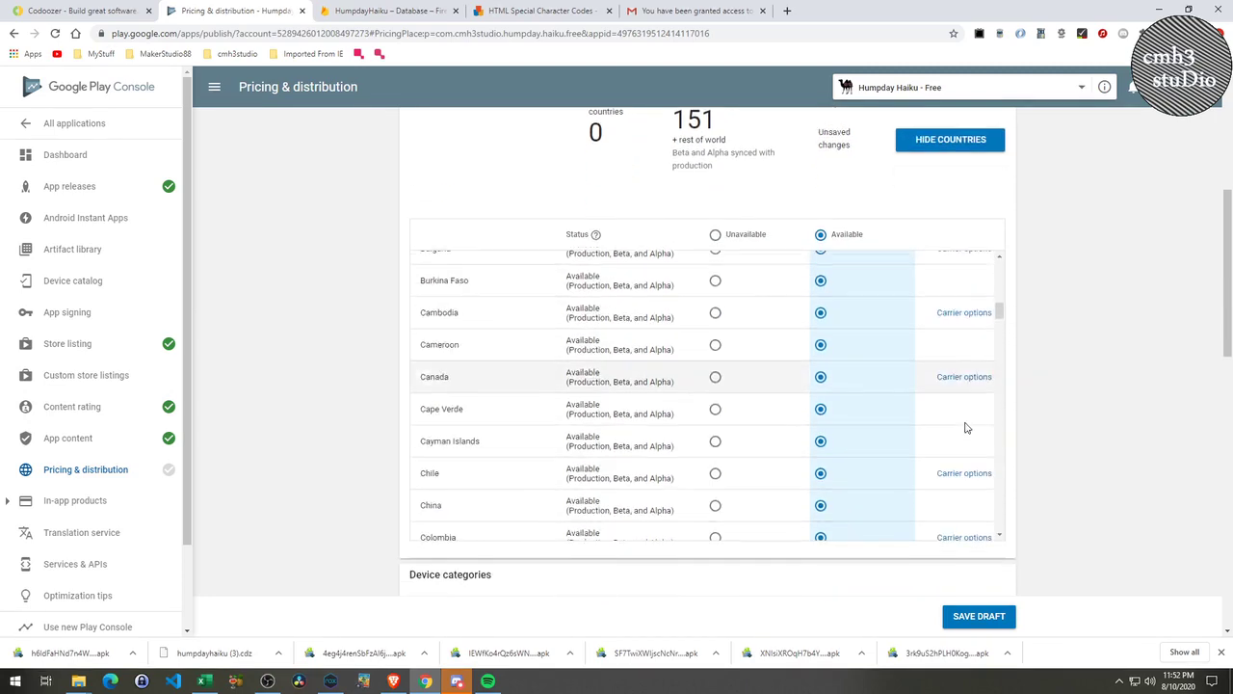
{"action": "scroll", "coordinate": [954, 477], "scroll_direction": "down", "scroll_amount": 10}
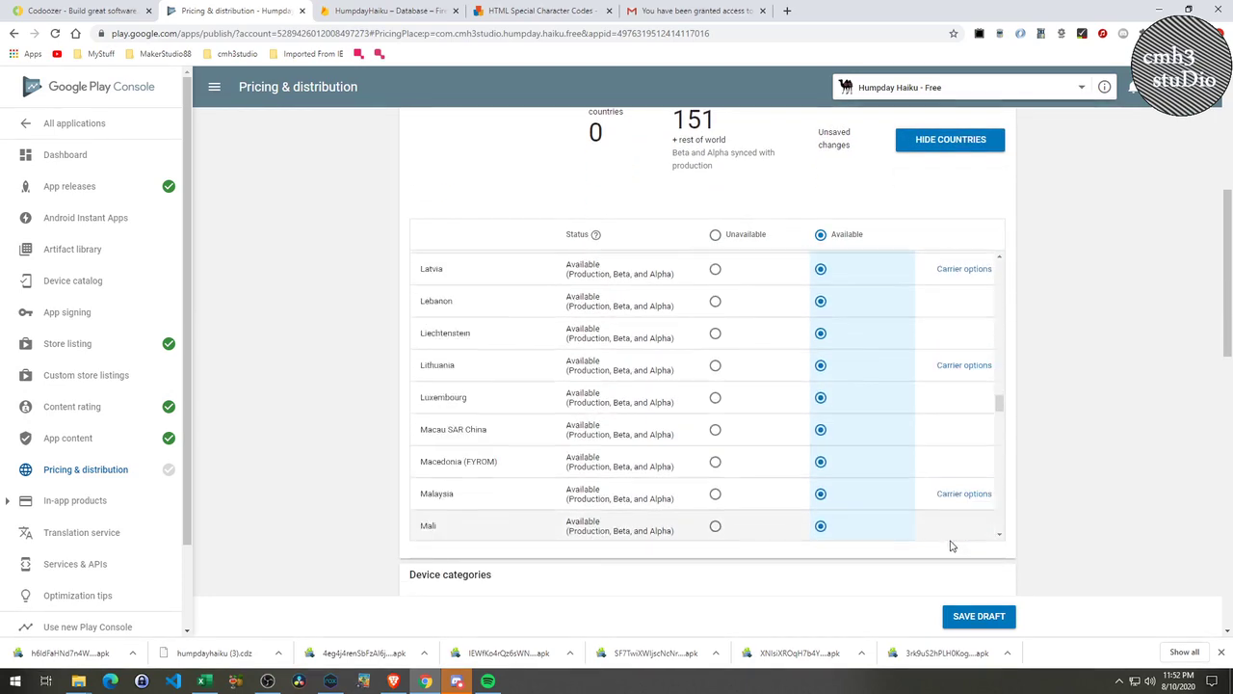
{"action": "scroll", "coordinate": [819, 453], "scroll_direction": "up", "scroll_amount": 3}
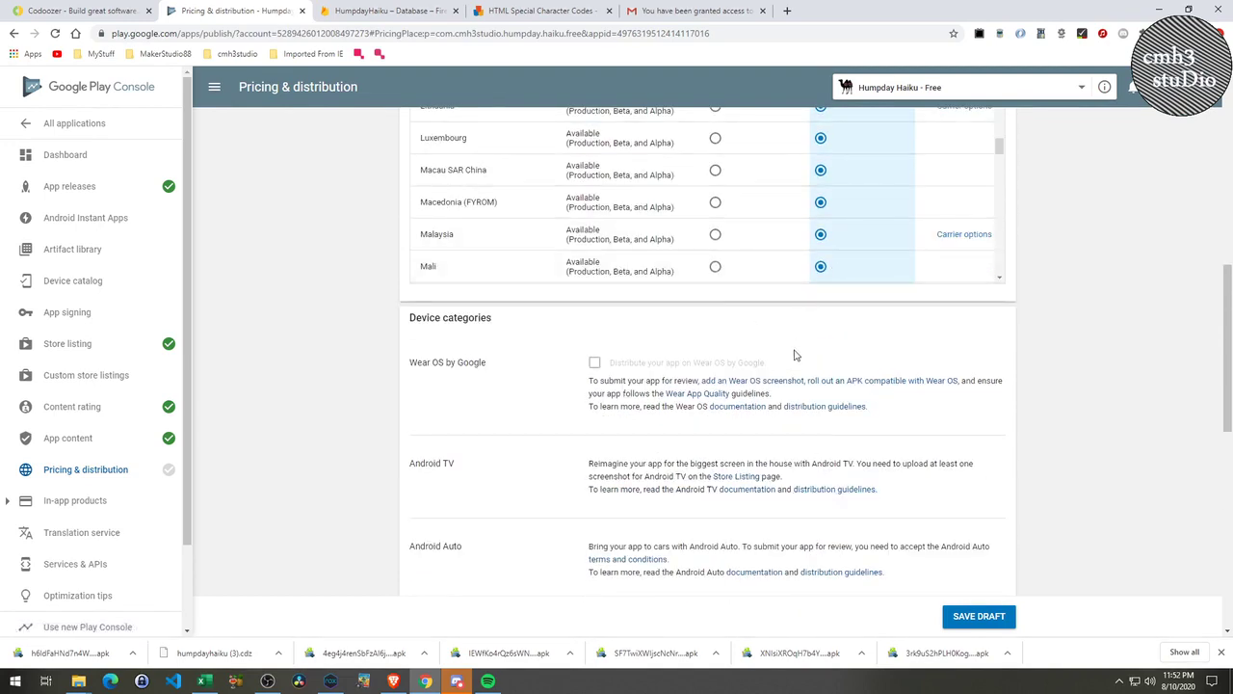
{"action": "scroll", "coordinate": [837, 341], "scroll_direction": "down", "scroll_amount": 1}
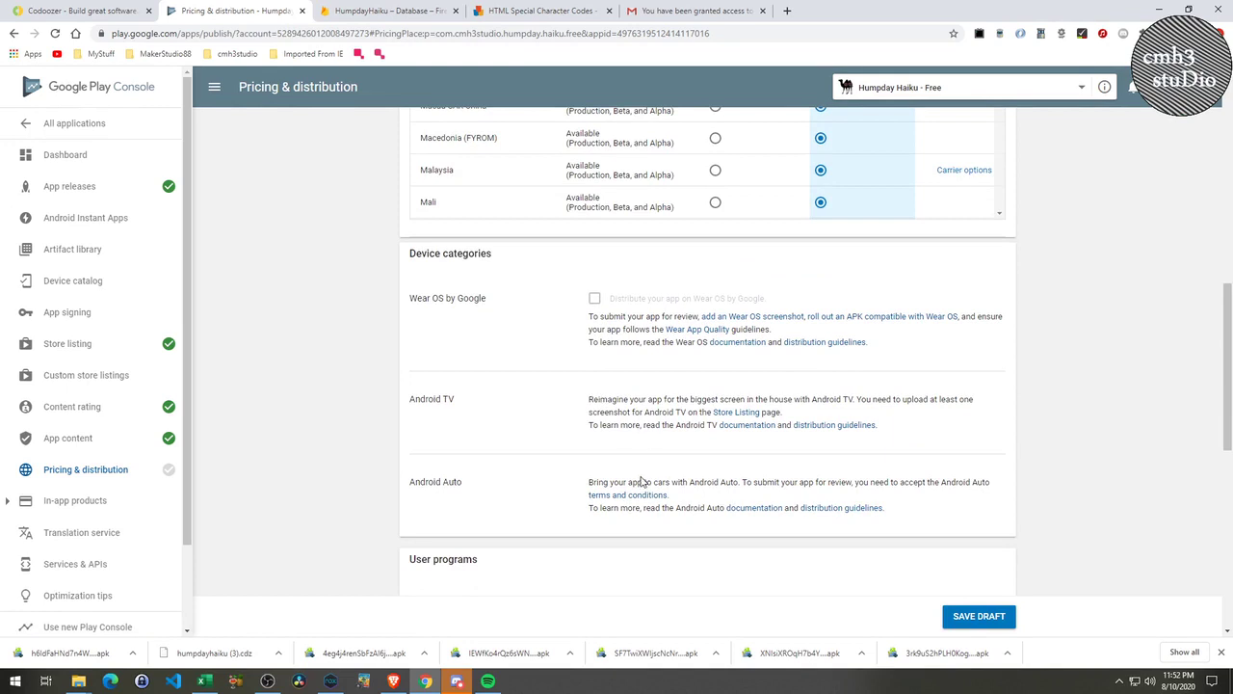
{"action": "scroll", "coordinate": [717, 463], "scroll_direction": "down", "scroll_amount": 3}
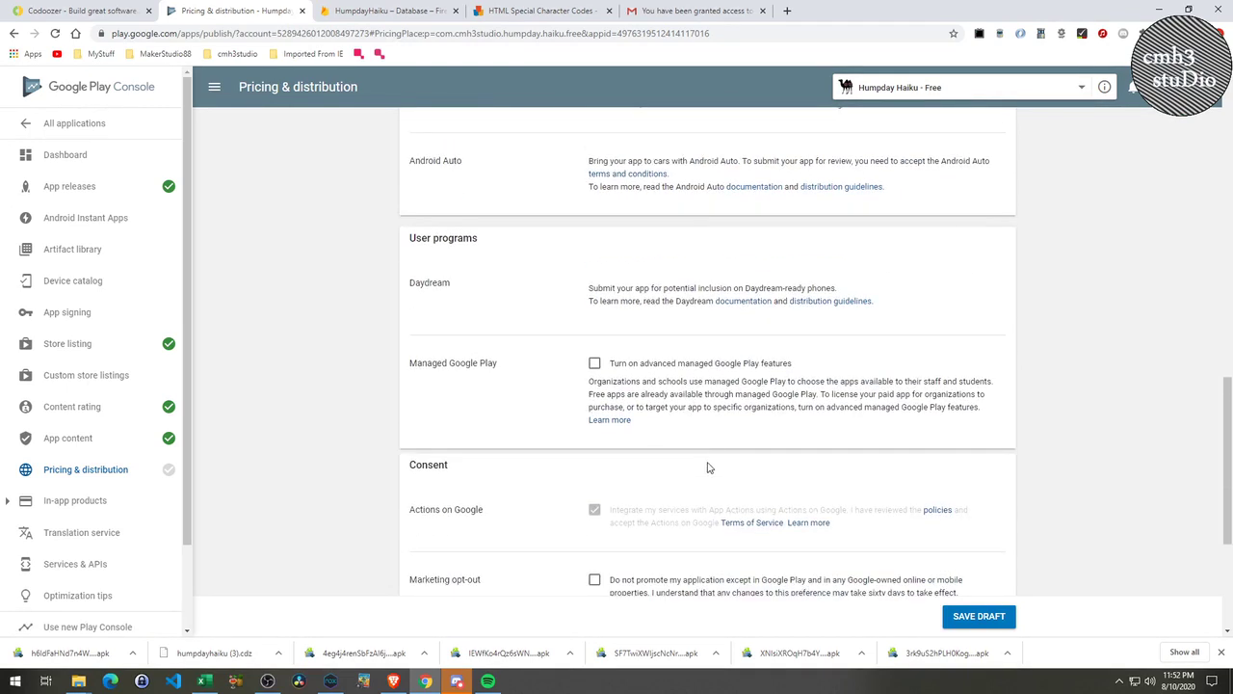
{"action": "scroll", "coordinate": [711, 461], "scroll_direction": "down", "scroll_amount": 1}
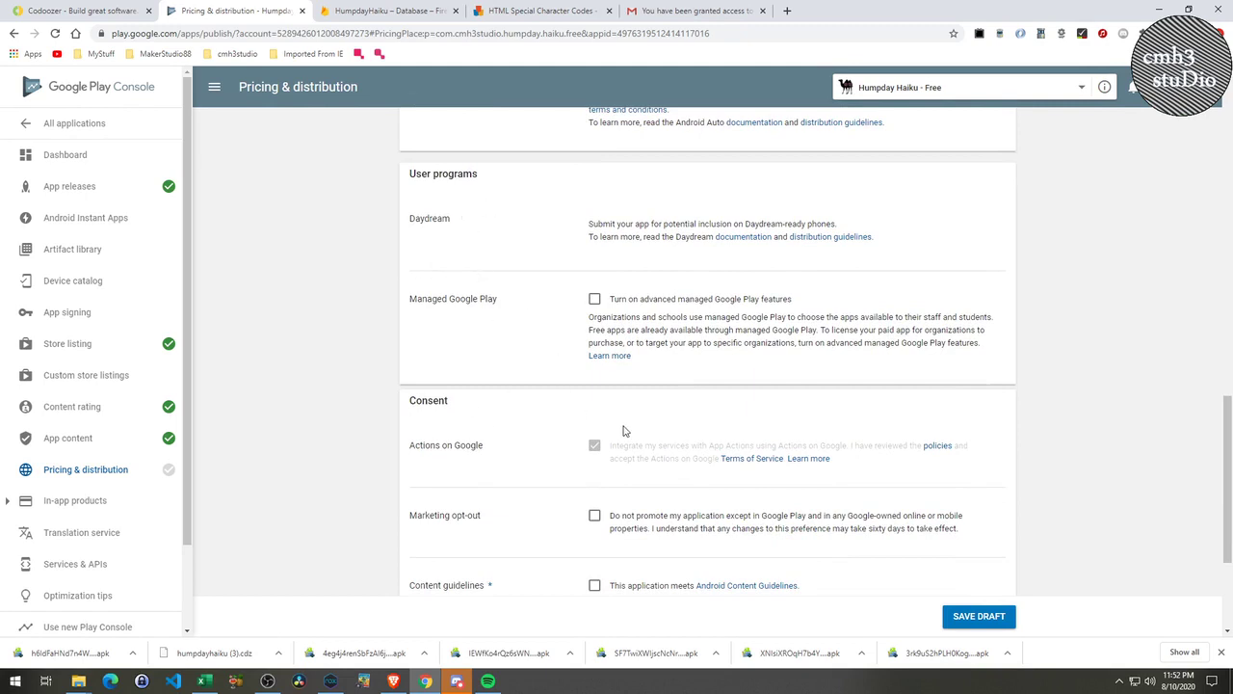
{"action": "scroll", "coordinate": [623, 431], "scroll_direction": "down", "scroll_amount": 3}
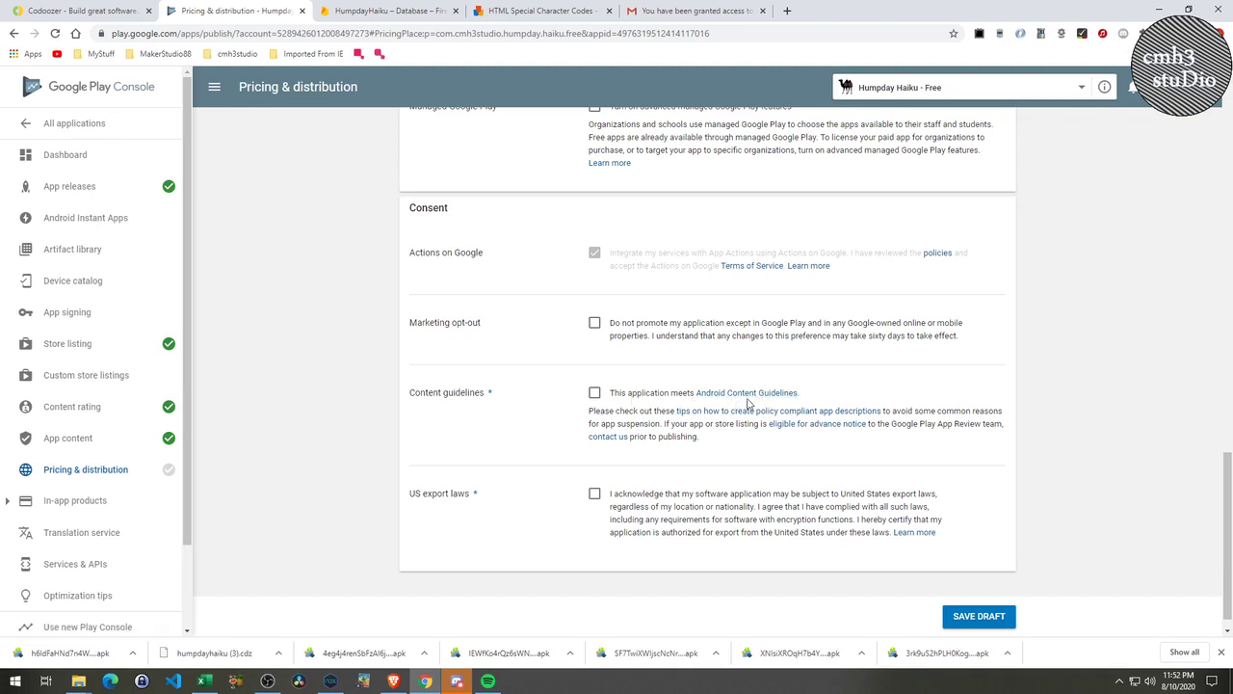
Accept the Content guidelines and US export laws checkboxes and save the pricing draft.
{"action": "left_click", "coordinate": [592, 393]}
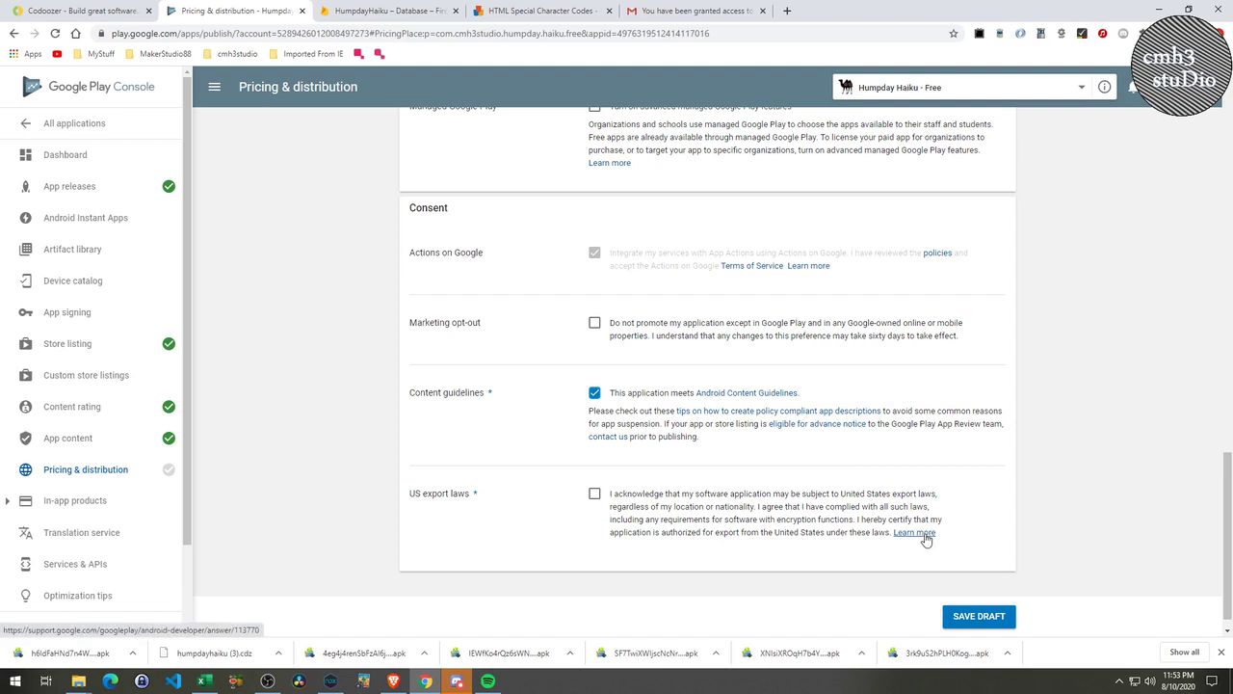
{"action": "left_click", "coordinate": [595, 494]}
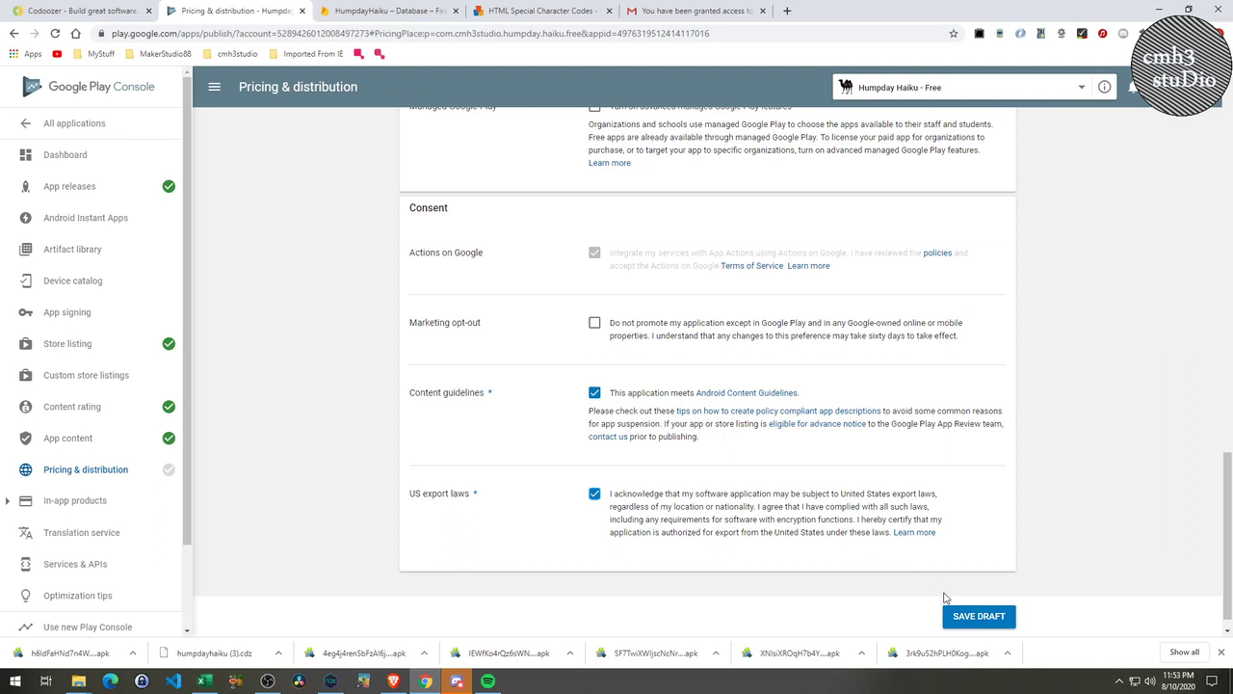
{"action": "left_click", "coordinate": [977, 614]}
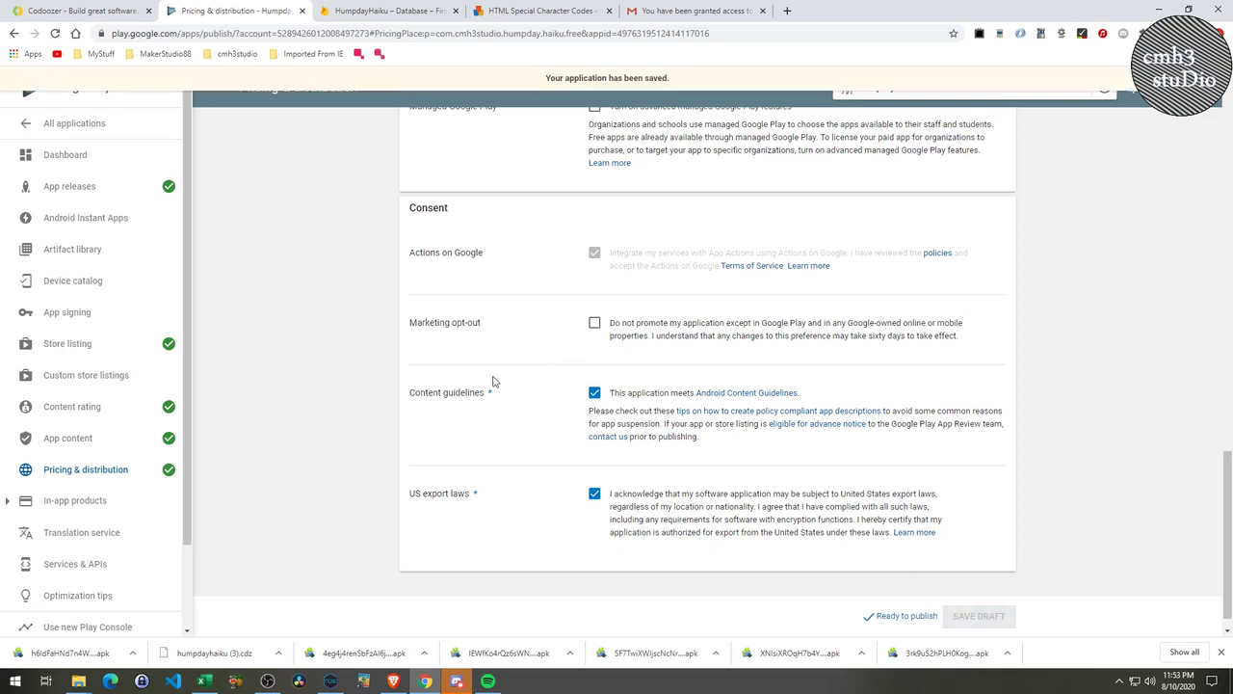
{"action": "scroll", "coordinate": [518, 377], "scroll_direction": "up", "scroll_amount": 15}
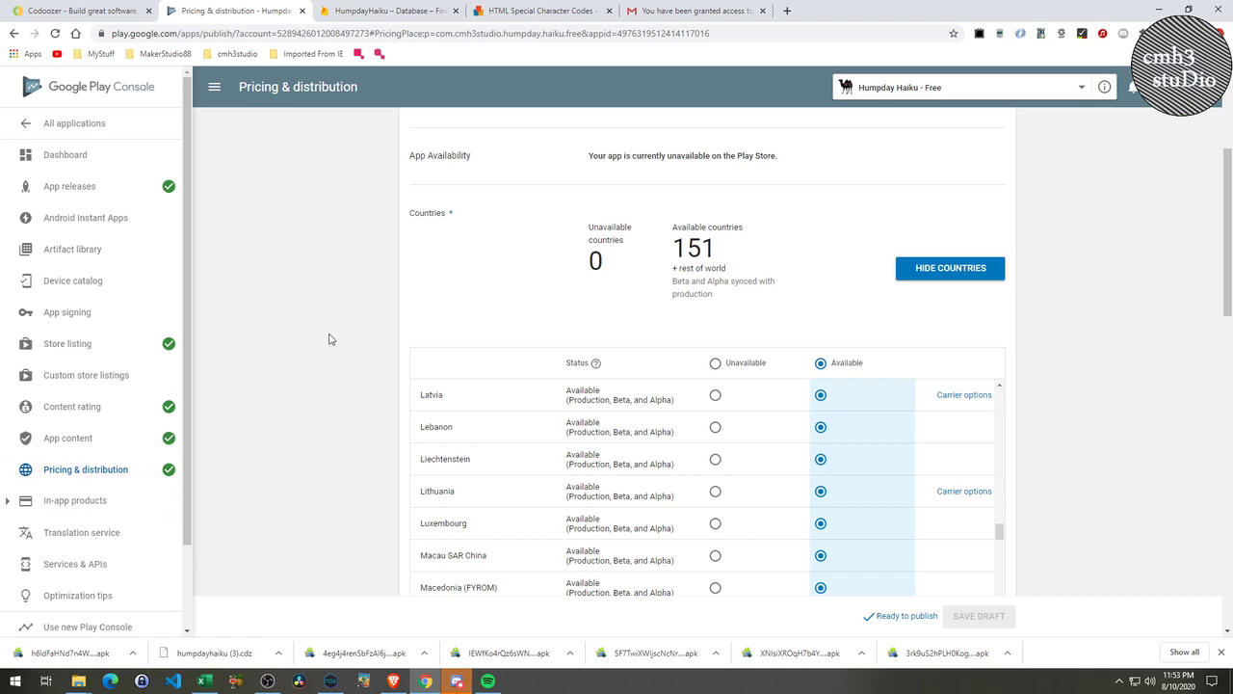
Open the pending 1.0.0 production release and copy the nerd face emoji from the character codes page.
{"action": "left_click", "coordinate": [85, 193]}
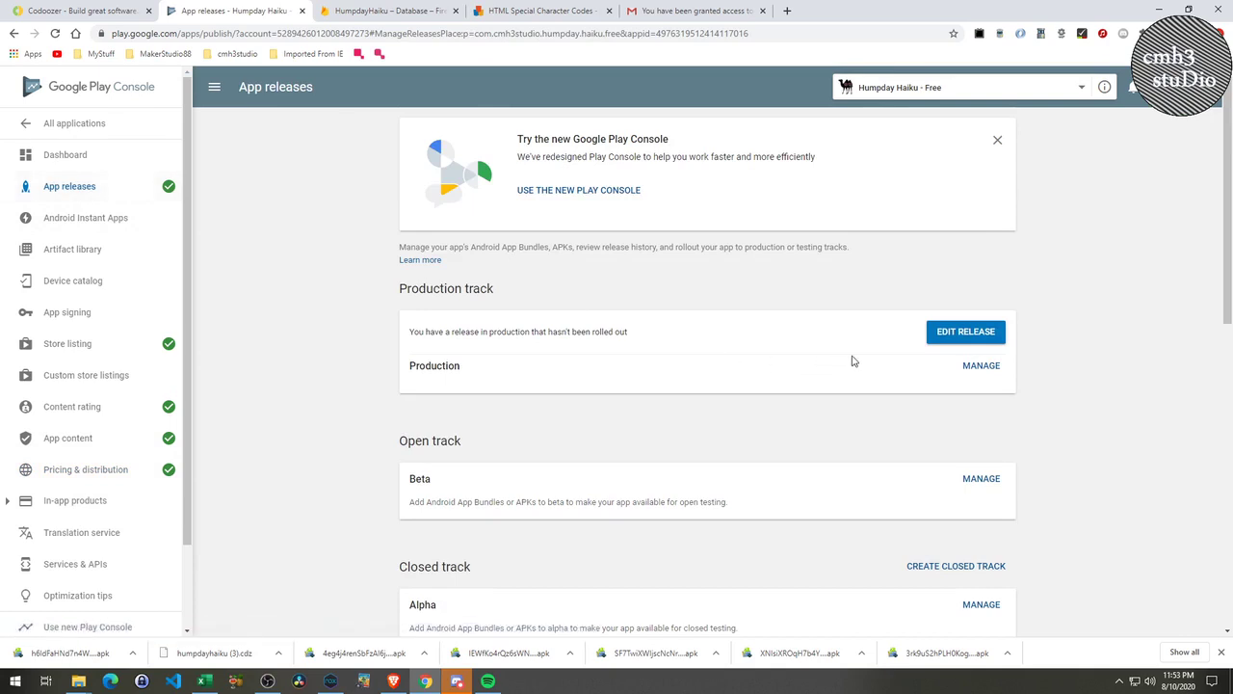
{"action": "left_click", "coordinate": [967, 332]}
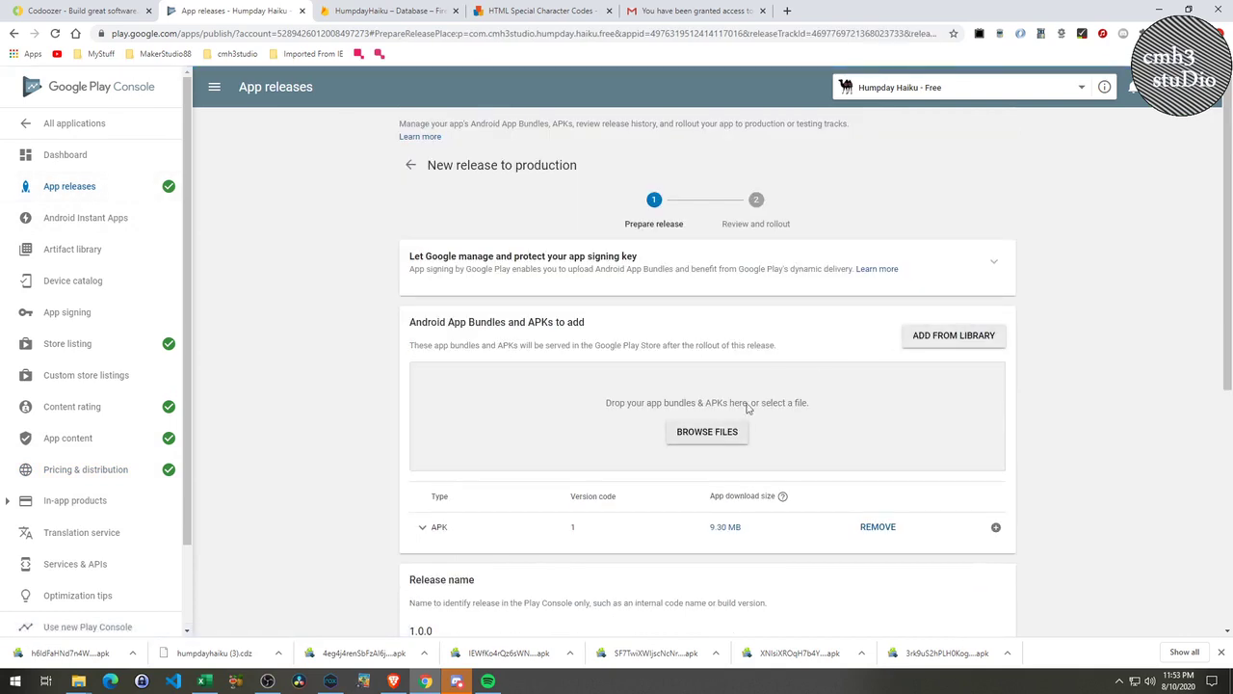
{"action": "scroll", "coordinate": [703, 487], "scroll_direction": "down", "scroll_amount": 4}
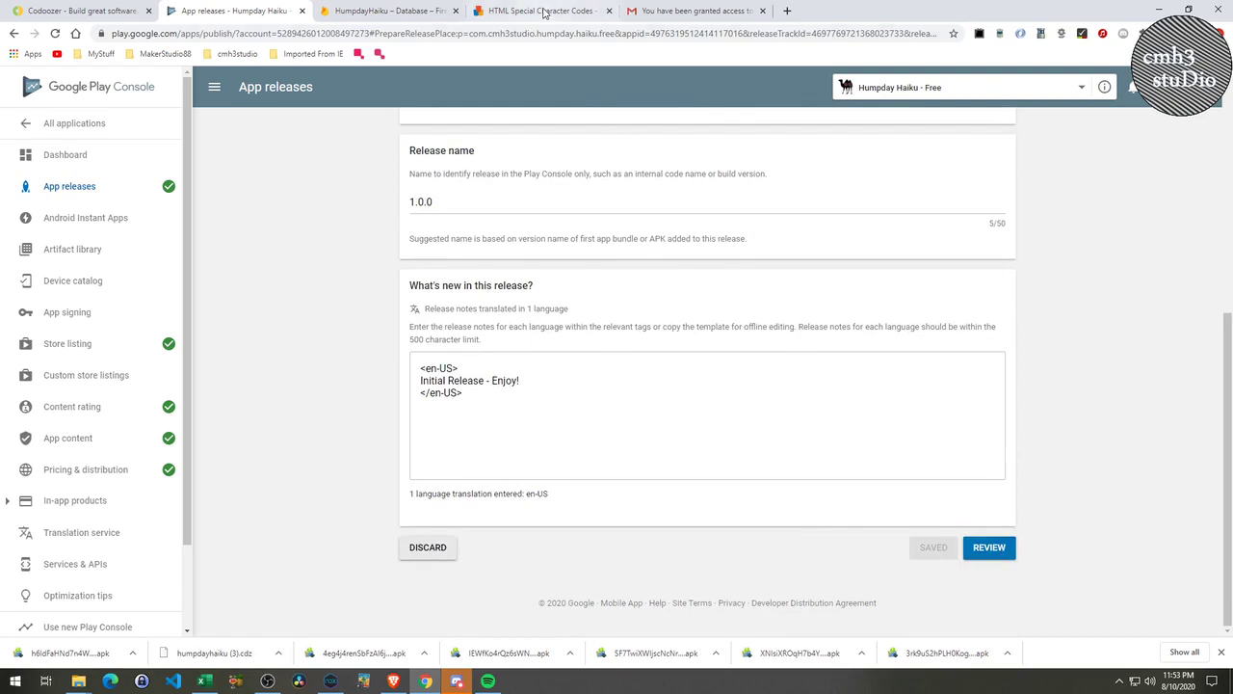
{"action": "left_click", "coordinate": [542, 10]}
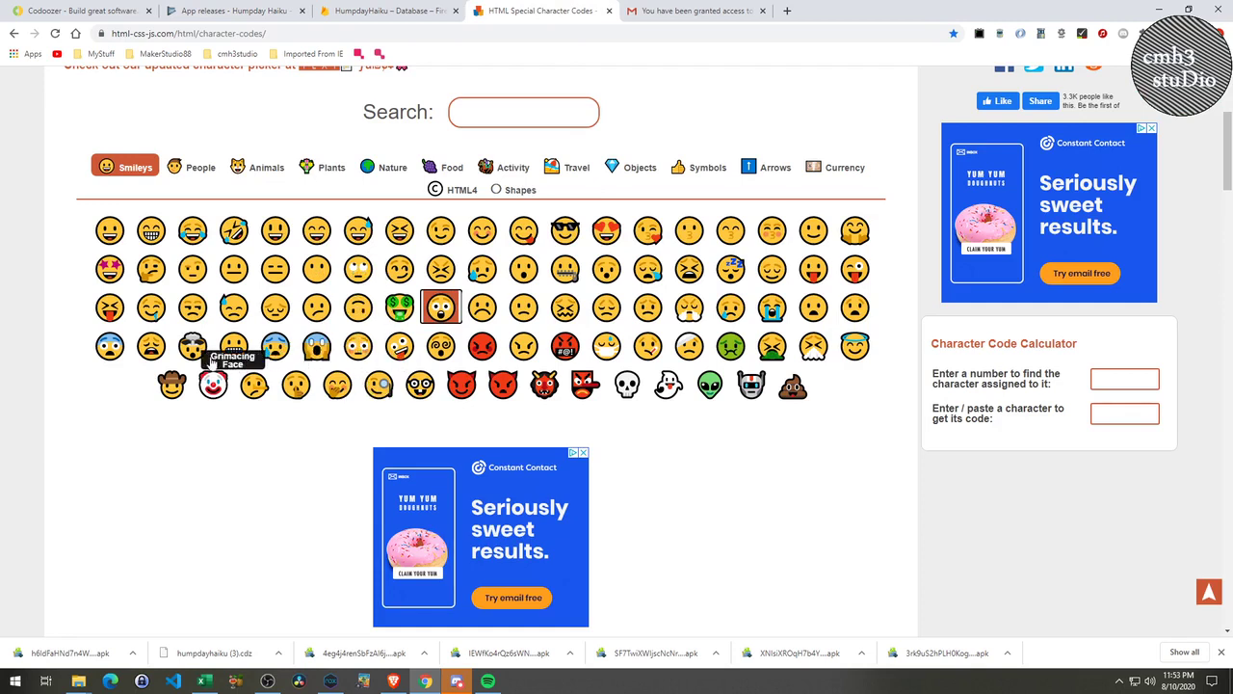
{"action": "left_click", "coordinate": [420, 386]}
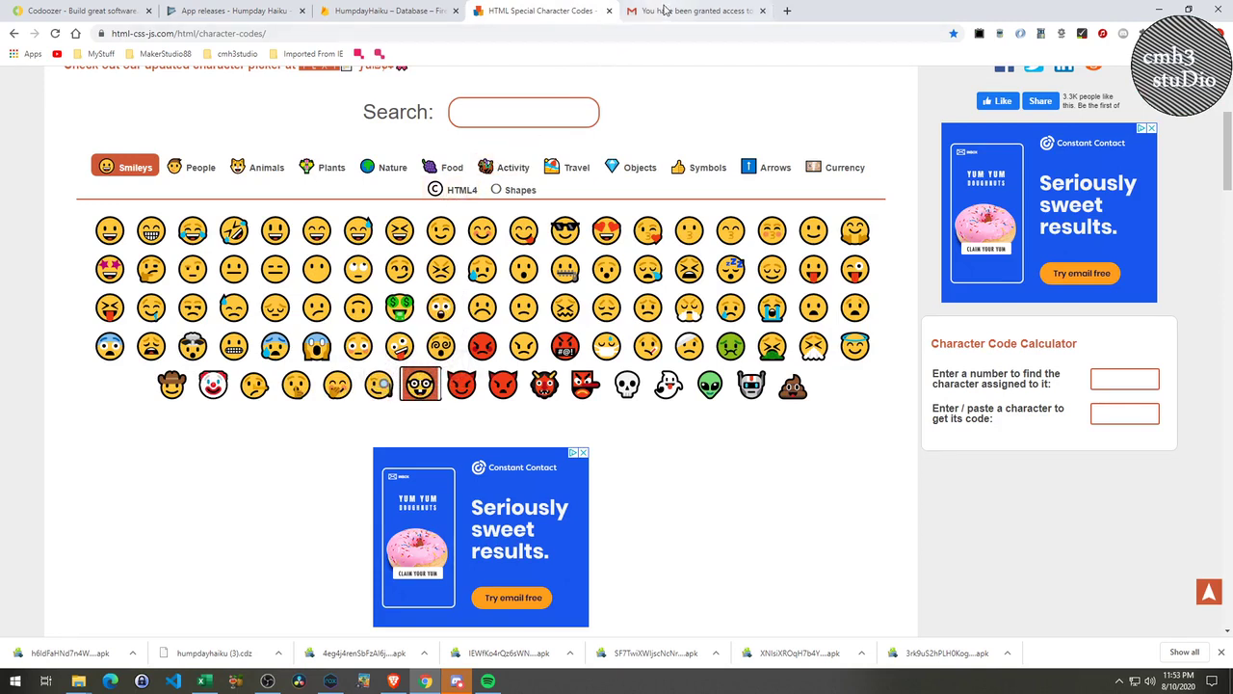
Append the nerd face emoji after 'Initial Release - Enjoy!' in the notes, save, and proceed to review.
{"action": "left_click", "coordinate": [395, 12]}
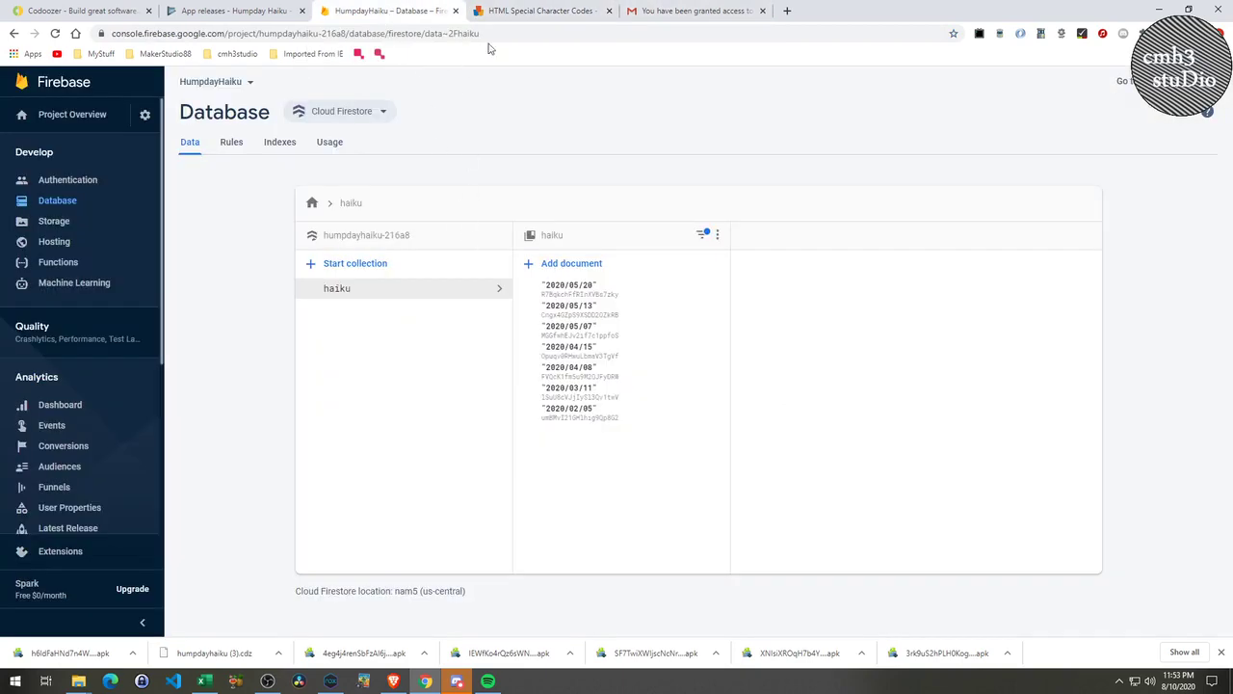
{"action": "left_click", "coordinate": [241, 11]}
{"action": "left_click", "coordinate": [535, 381]}
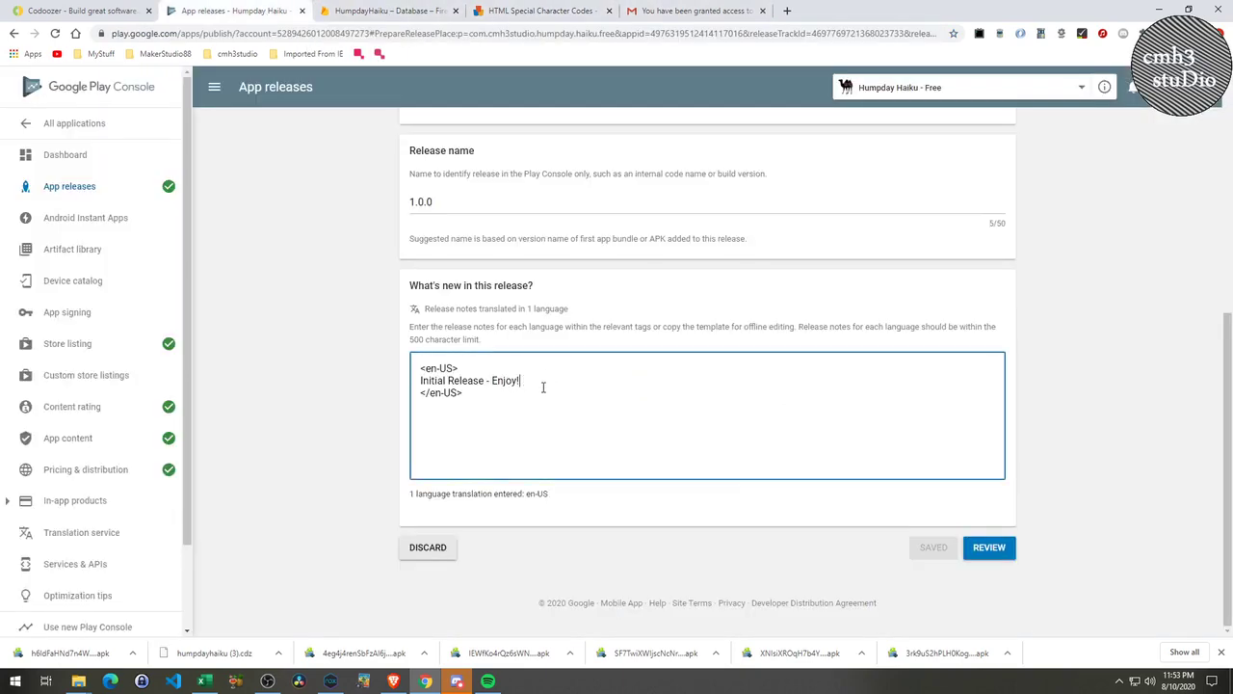
{"action": "type", "text": "🤓"}
{"action": "left_click", "coordinate": [936, 548]}
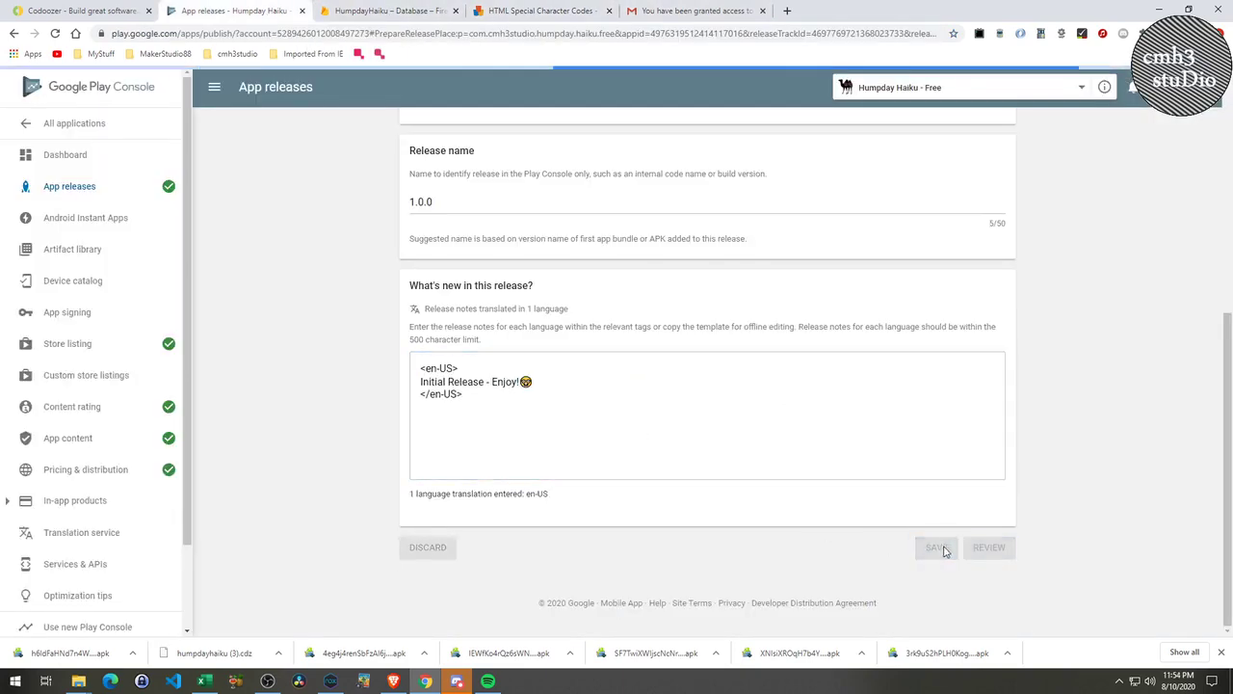
{"action": "left_click", "coordinate": [989, 554]}
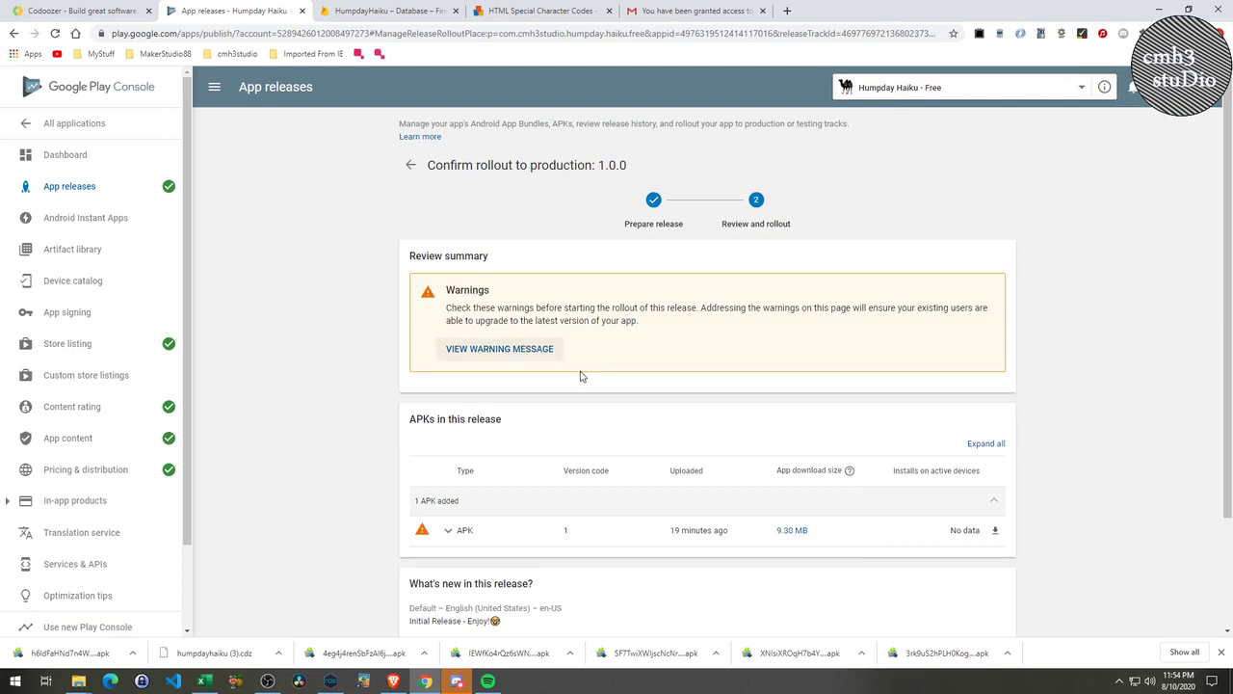
Dismiss the Unoptimized APK warning and confirm the full 1.0.0 rollout to production.
{"action": "left_click", "coordinate": [515, 349]}
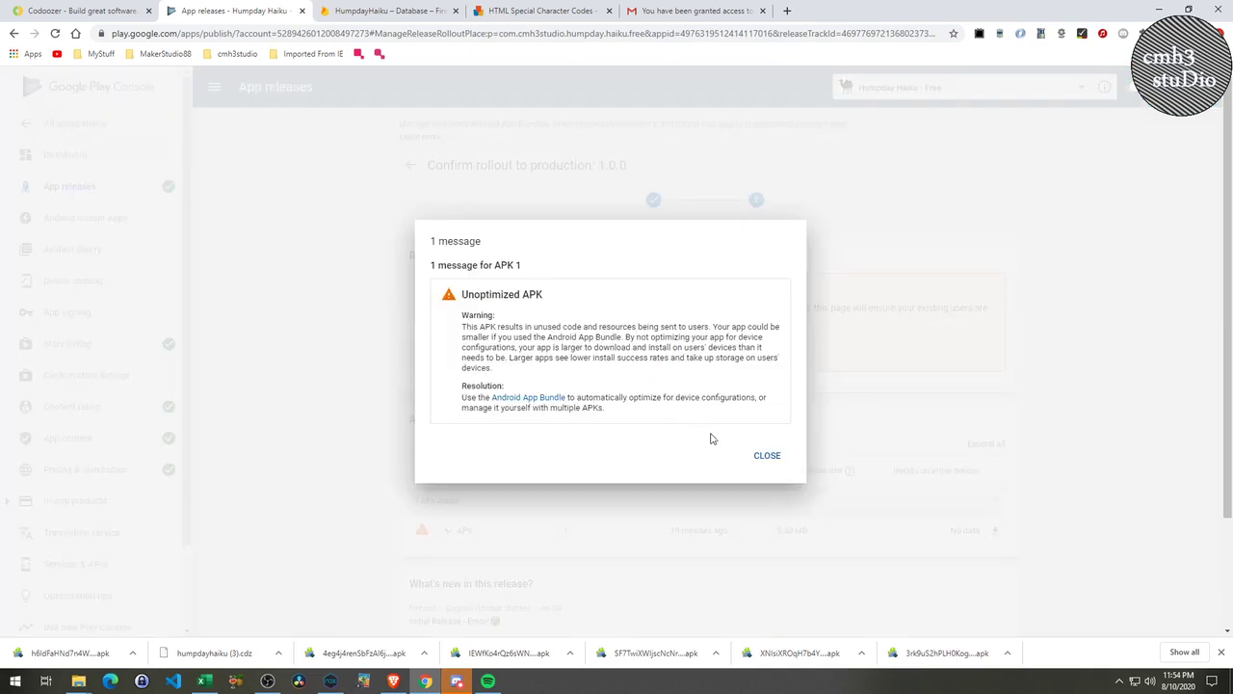
{"action": "left_click", "coordinate": [768, 457]}
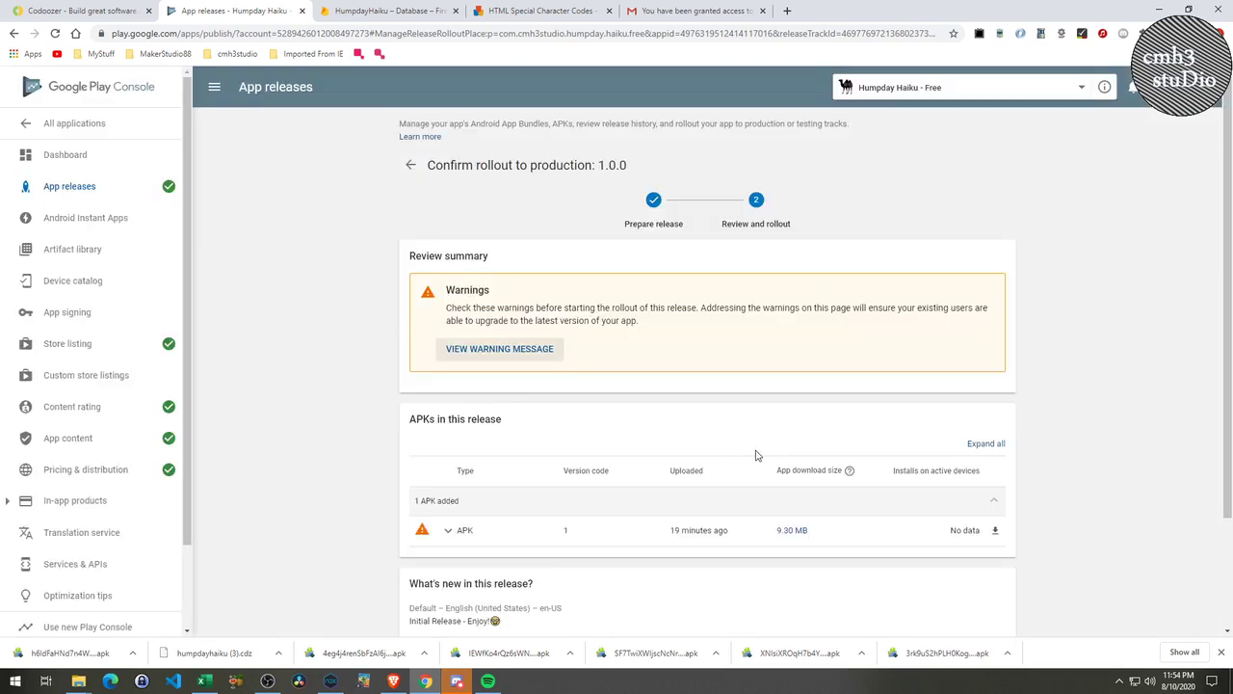
{"action": "scroll", "coordinate": [756, 456], "scroll_direction": "down", "scroll_amount": 3}
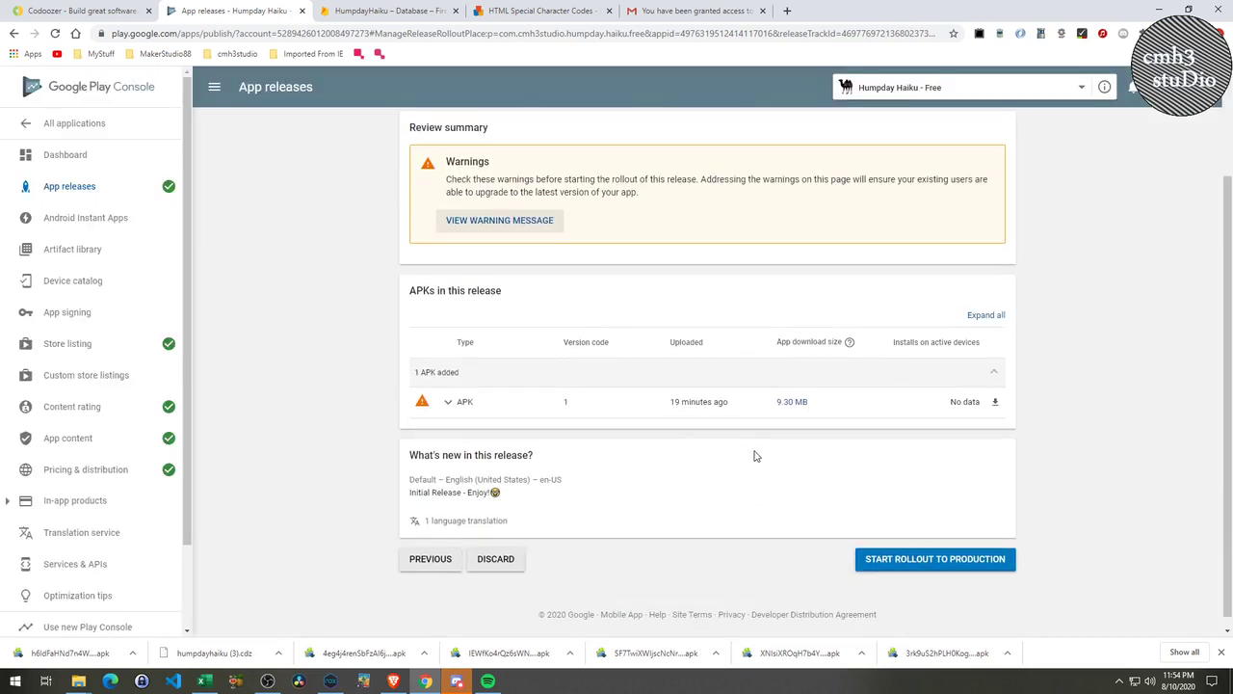
{"action": "scroll", "coordinate": [750, 472], "scroll_direction": "down", "scroll_amount": 1}
{"action": "left_click", "coordinate": [917, 549]}
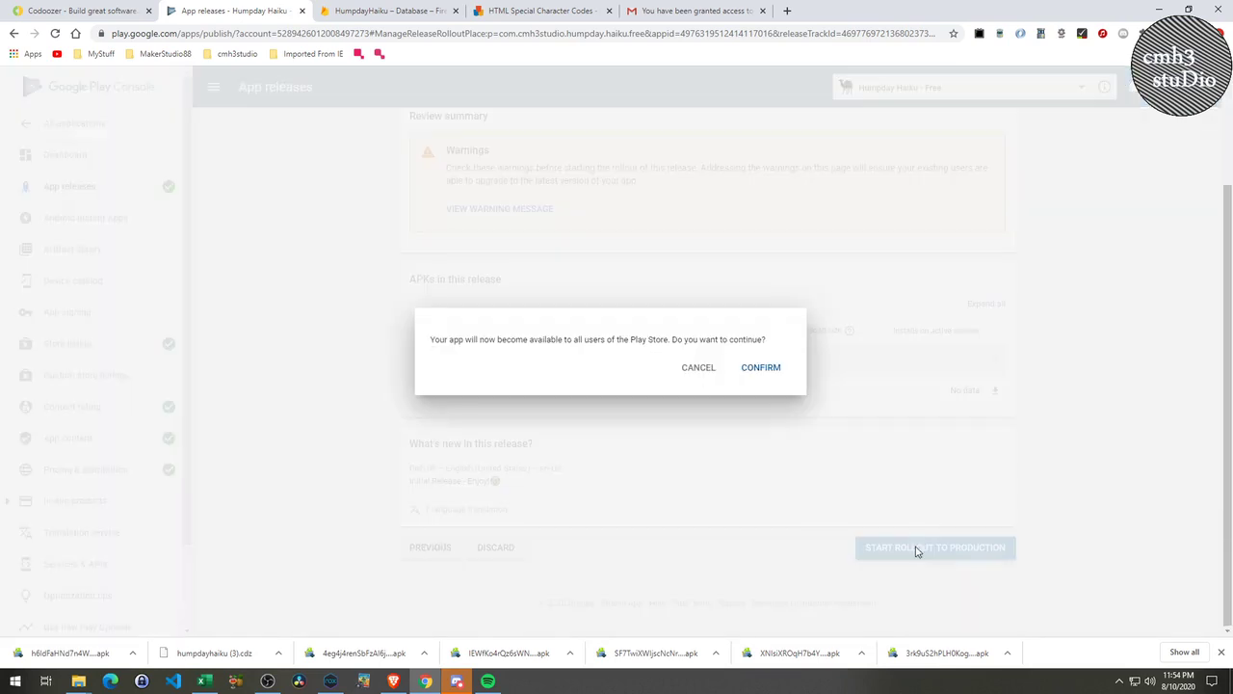
{"action": "left_click", "coordinate": [761, 367]}
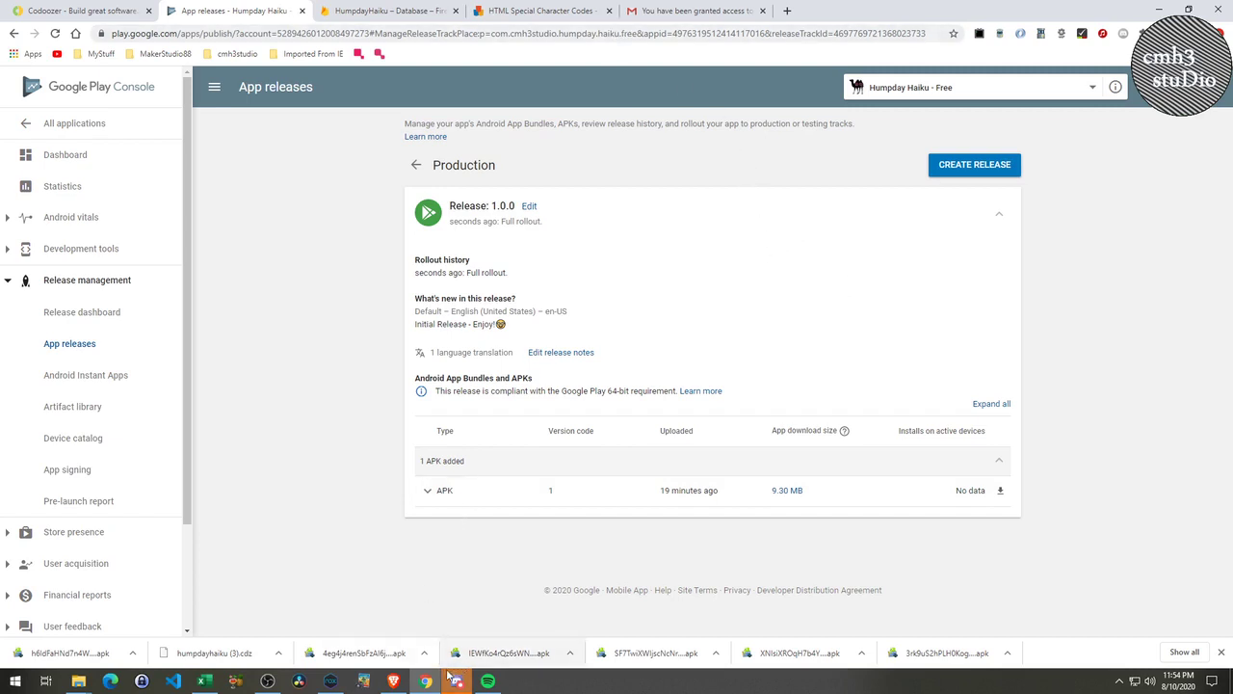
Bring the Nox emulator running Humpday Haiku to the front.
{"action": "mouse_move", "coordinate": [409, 682]}
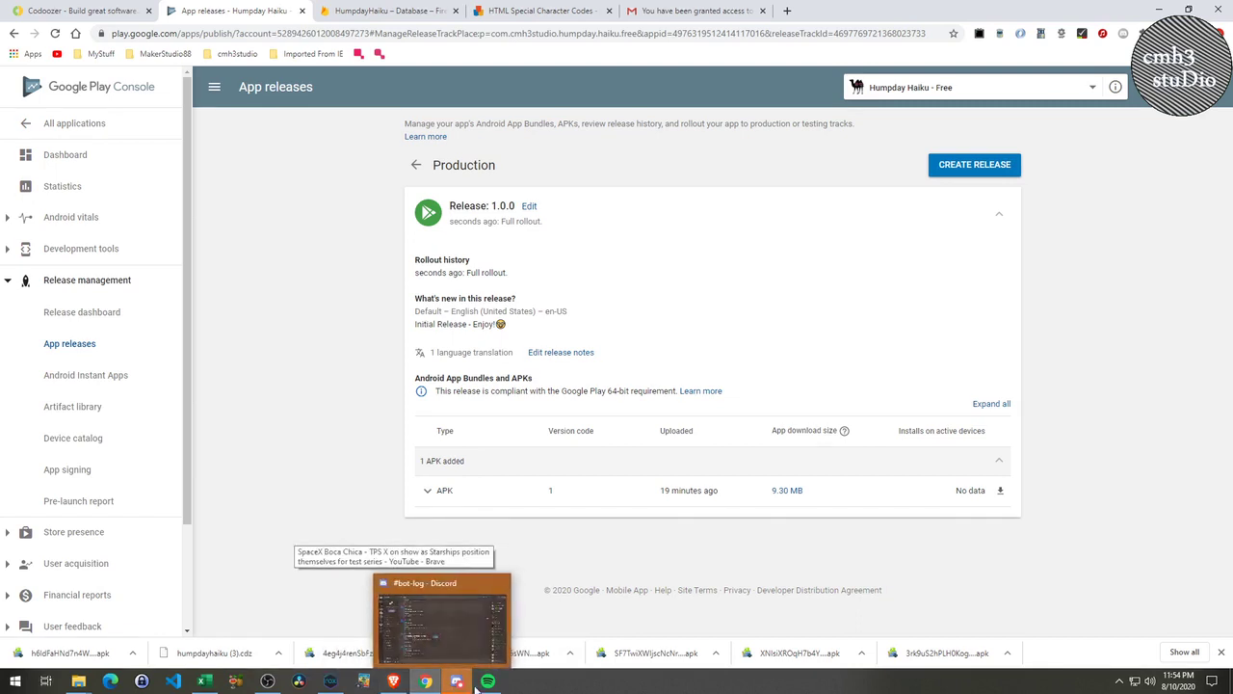
{"action": "mouse_move", "coordinate": [478, 684]}
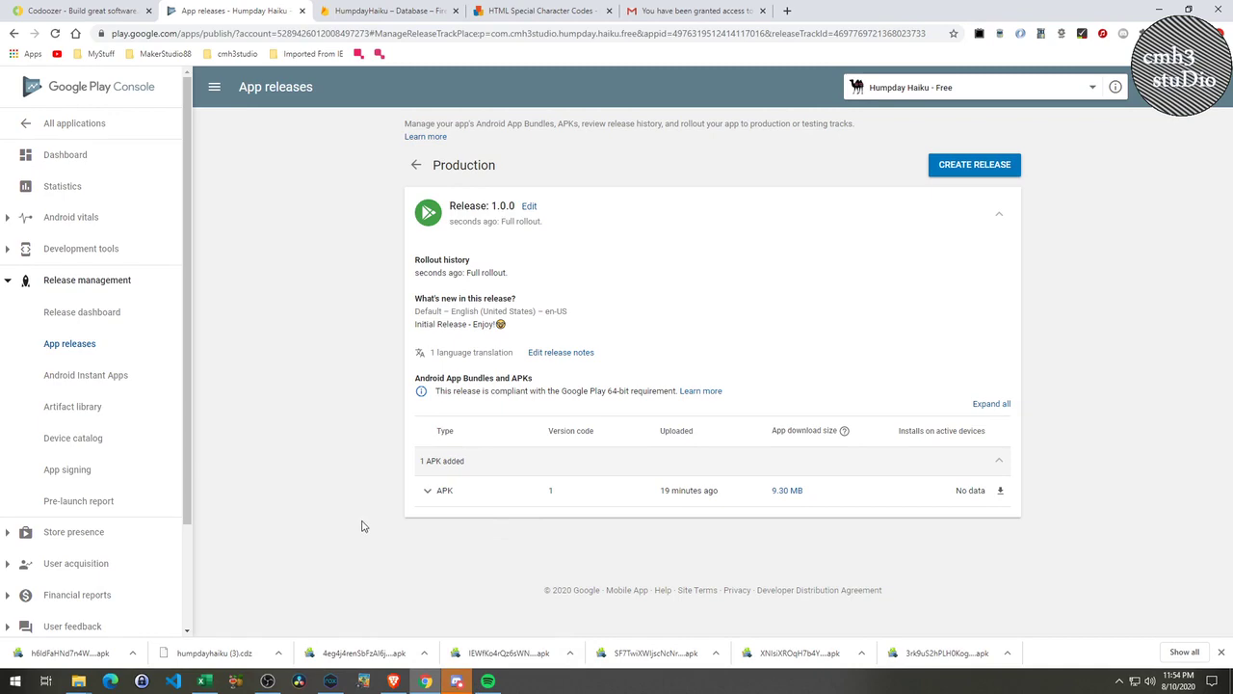
{"action": "left_click", "coordinate": [330, 681]}
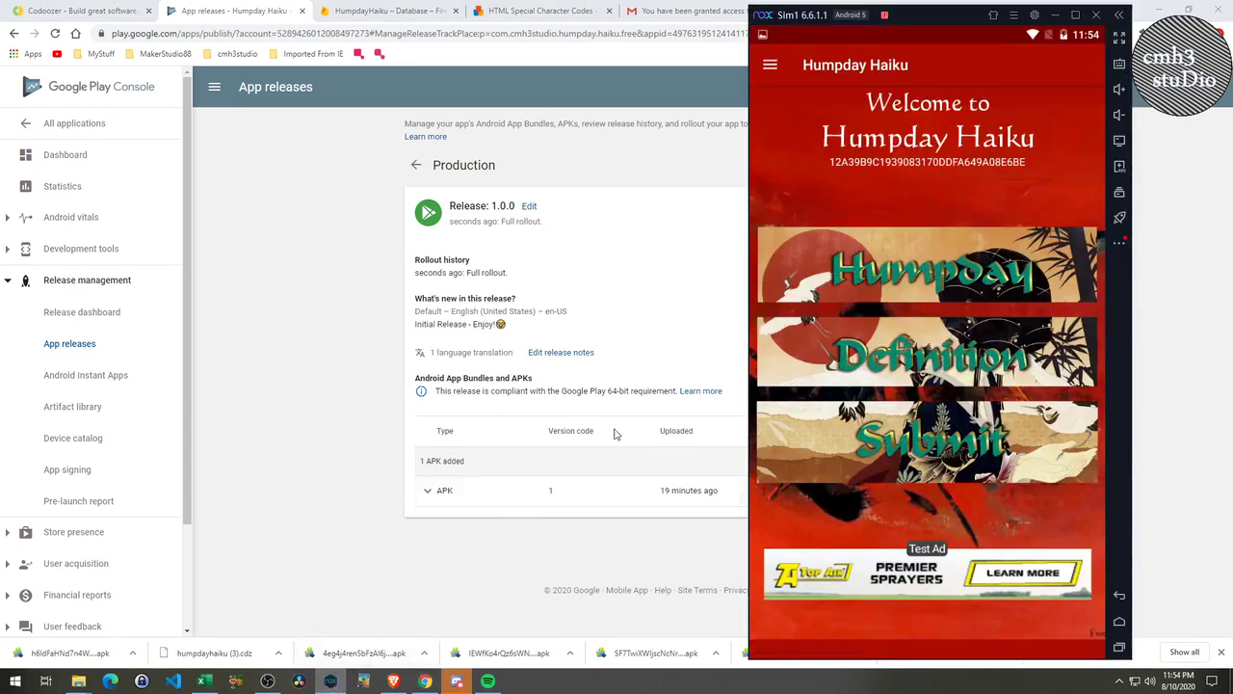
Close the running Humpday Haiku app from the recents view.
{"action": "left_click", "coordinate": [770, 65]}
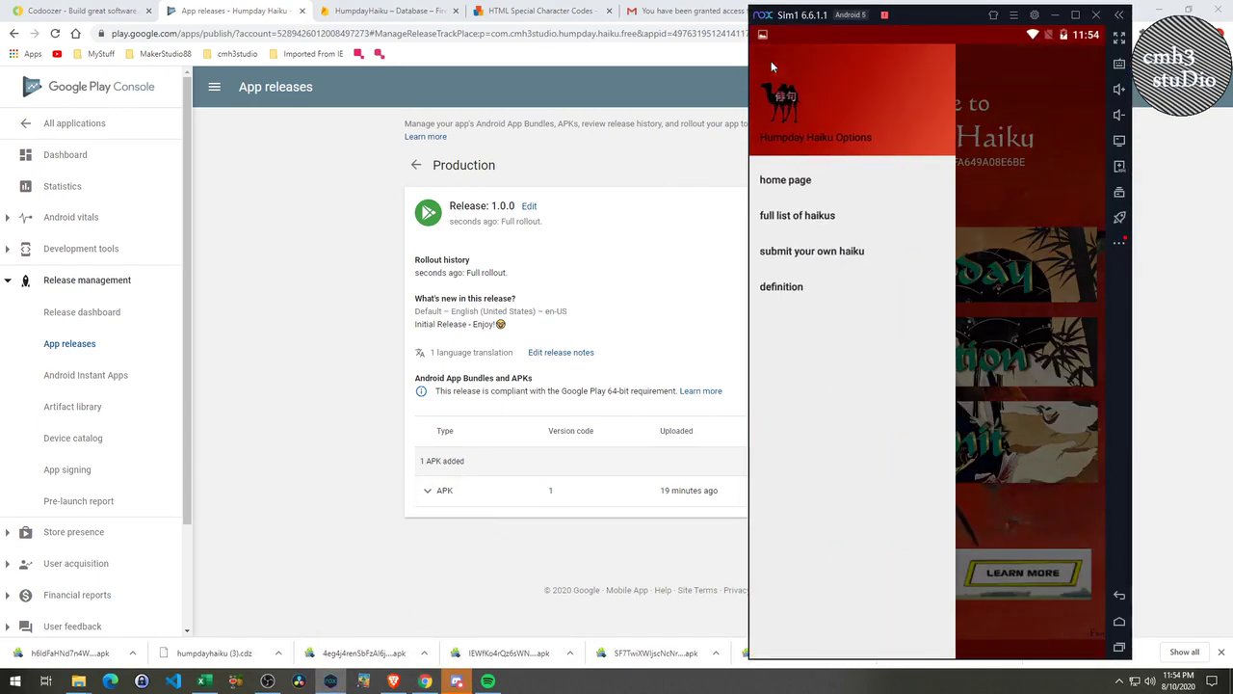
{"action": "left_click", "coordinate": [808, 214]}
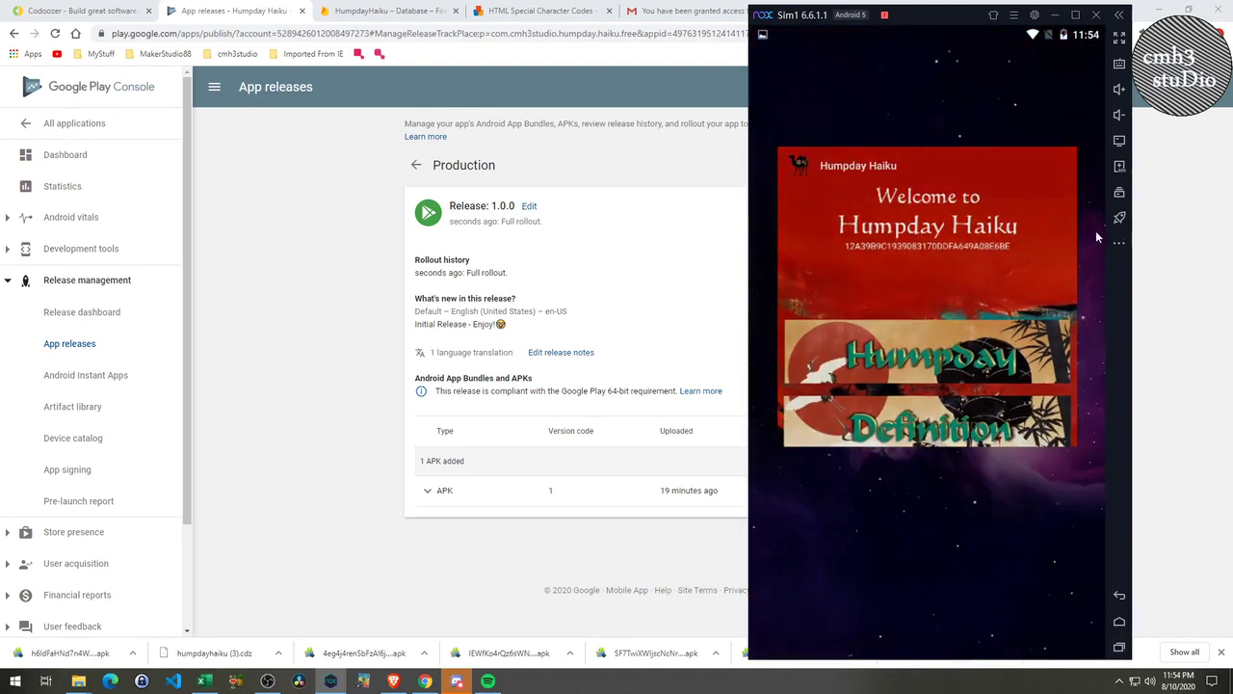
{"action": "left_click", "coordinate": [1058, 166]}
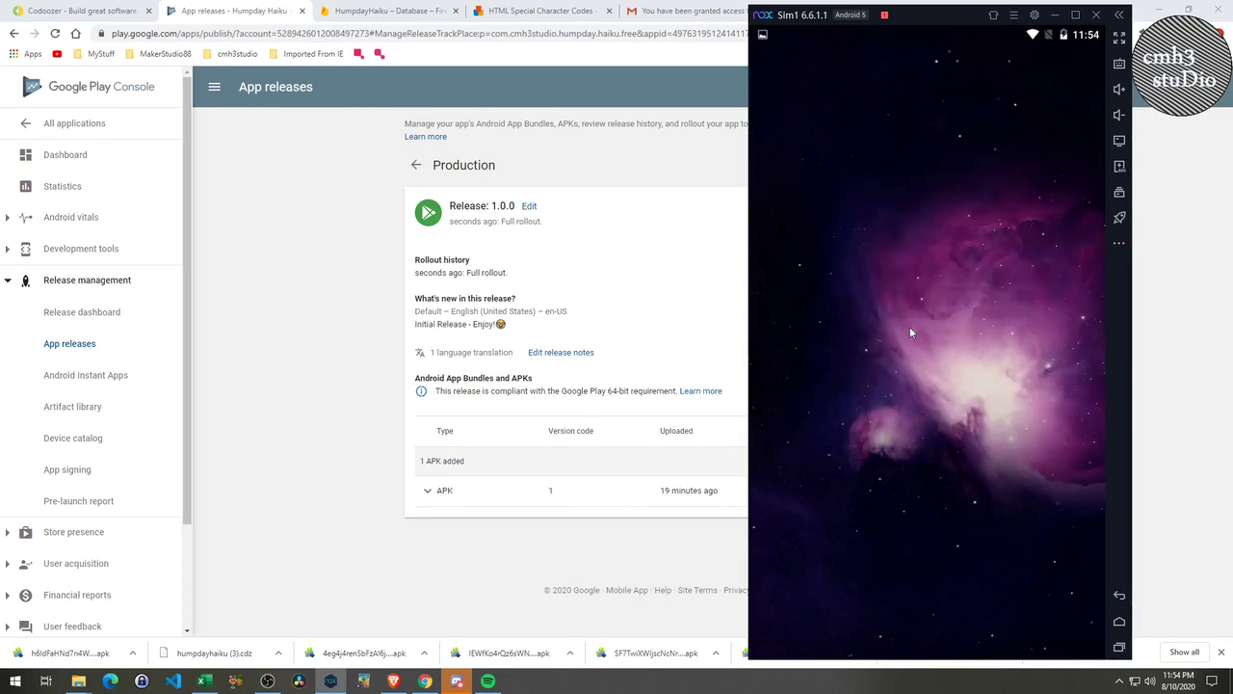
Uninstall Humpday Haiku by dragging its icon to Uninstall and confirming with OK.
{"action": "left_click_drag", "start_coordinate": [1013, 254], "coordinate": [1014, 255]}
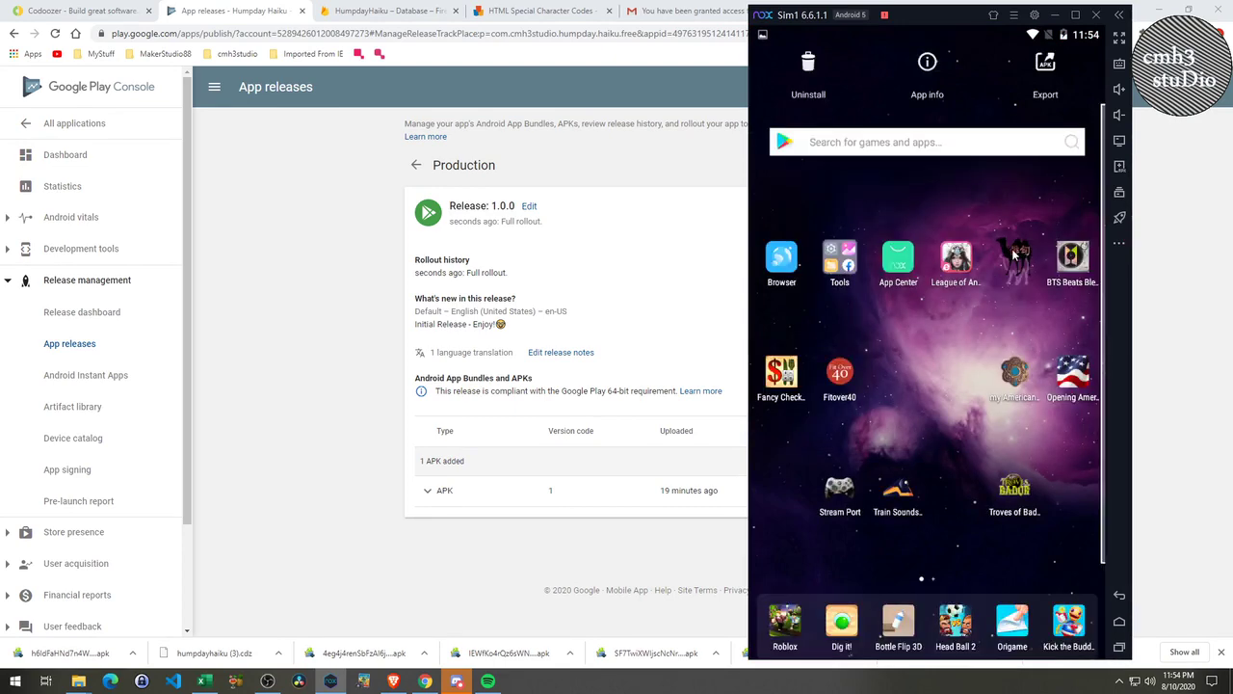
{"action": "left_click_drag", "start_coordinate": [806, 78], "coordinate": [809, 73]}
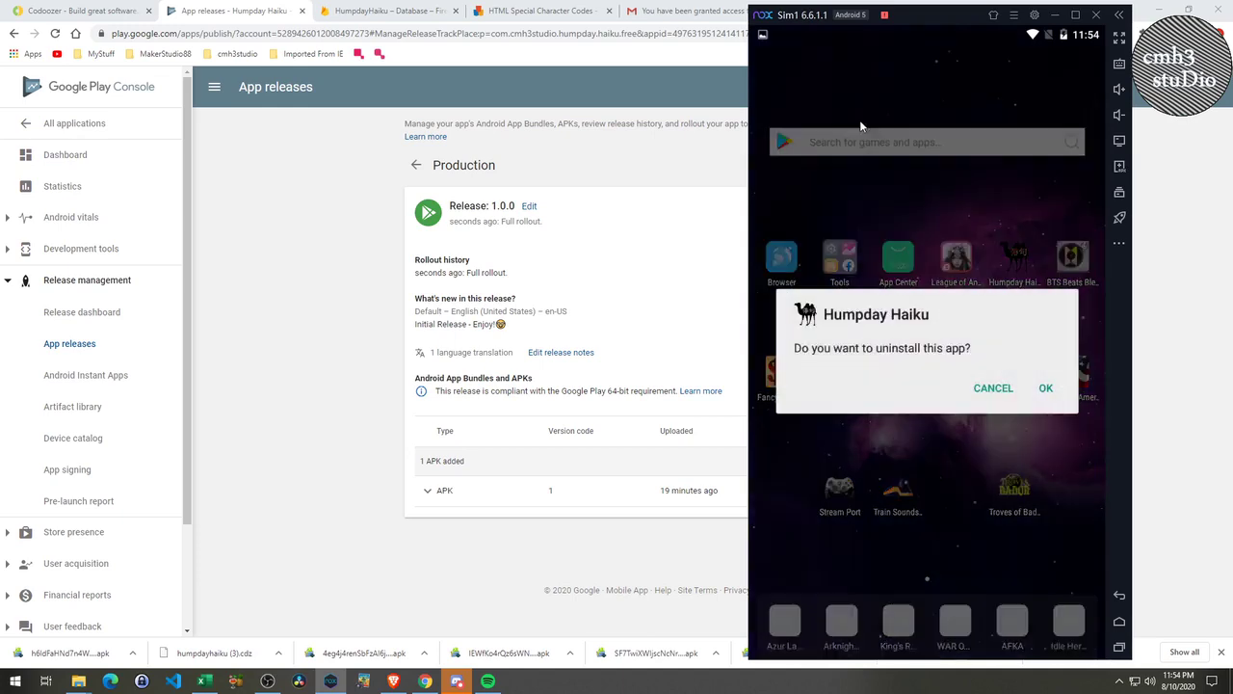
{"action": "left_click", "coordinate": [1047, 389]}
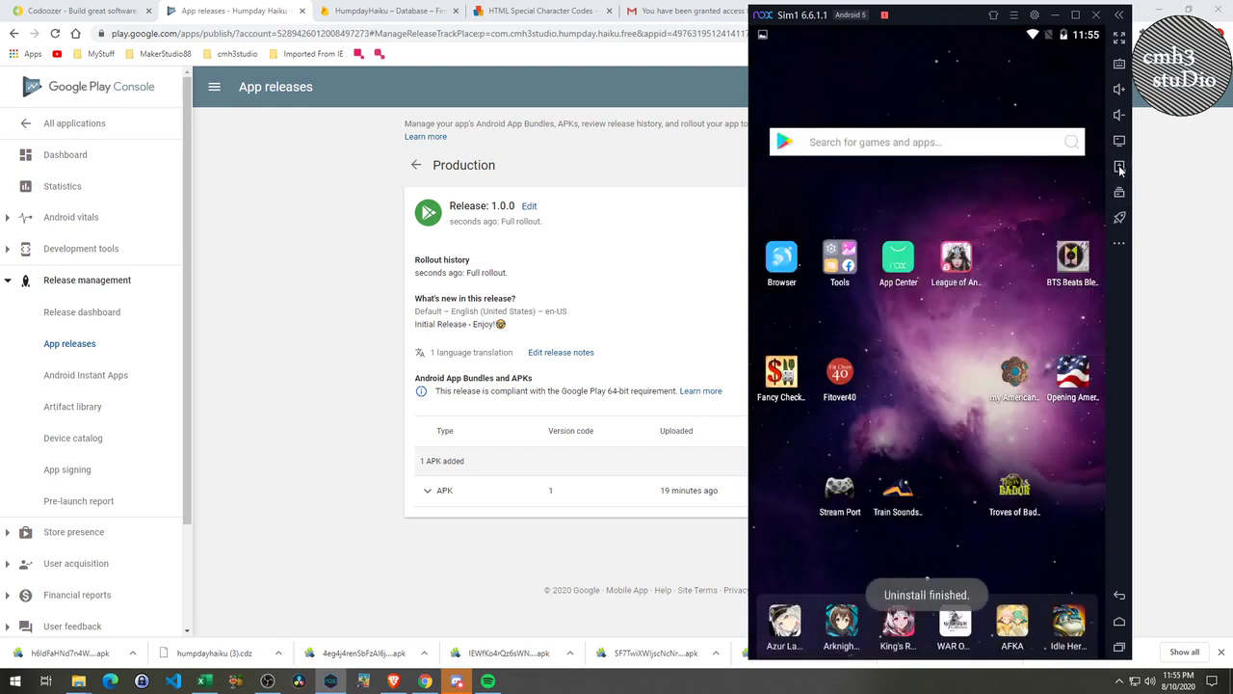
{"action": "left_click_drag", "start_coordinate": [1023, 13], "coordinate": [499, 162]}
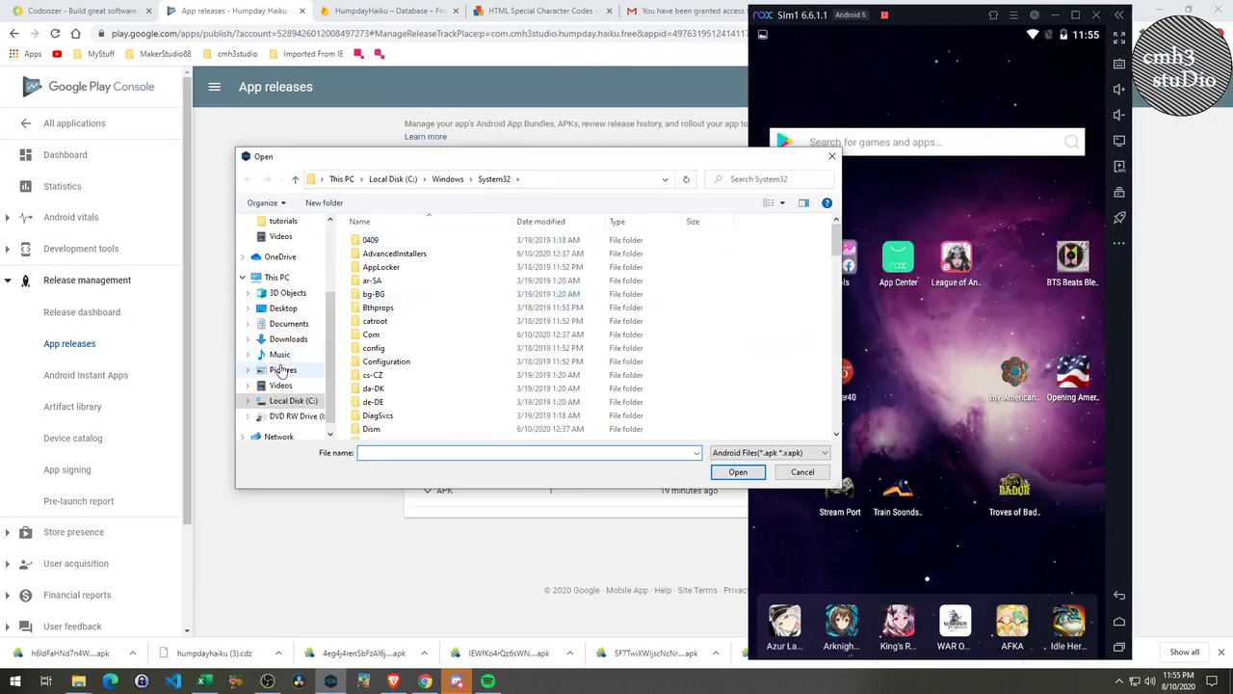
Install humpday-haiku-1.apk from development > mobile_artifacts > humpday_haiku > releases into Nox, then launch Humpday Haiku.
{"action": "left_click", "coordinate": [287, 325]}
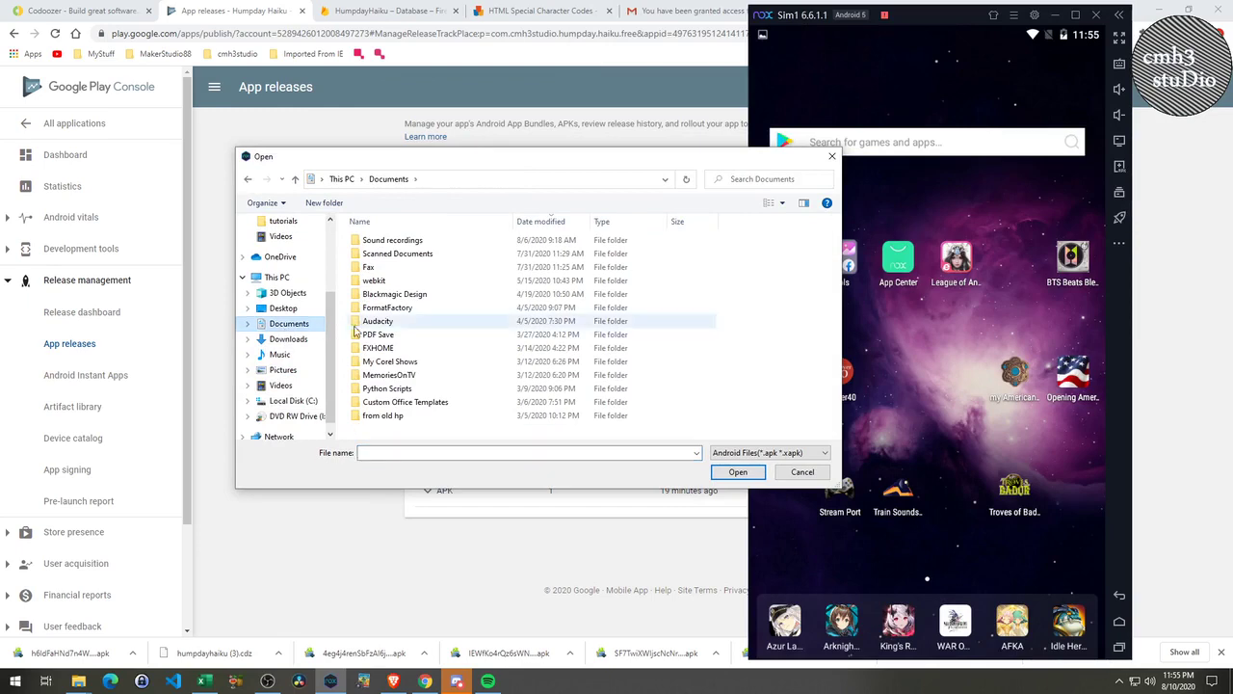
{"action": "double_click", "coordinate": [381, 416]}
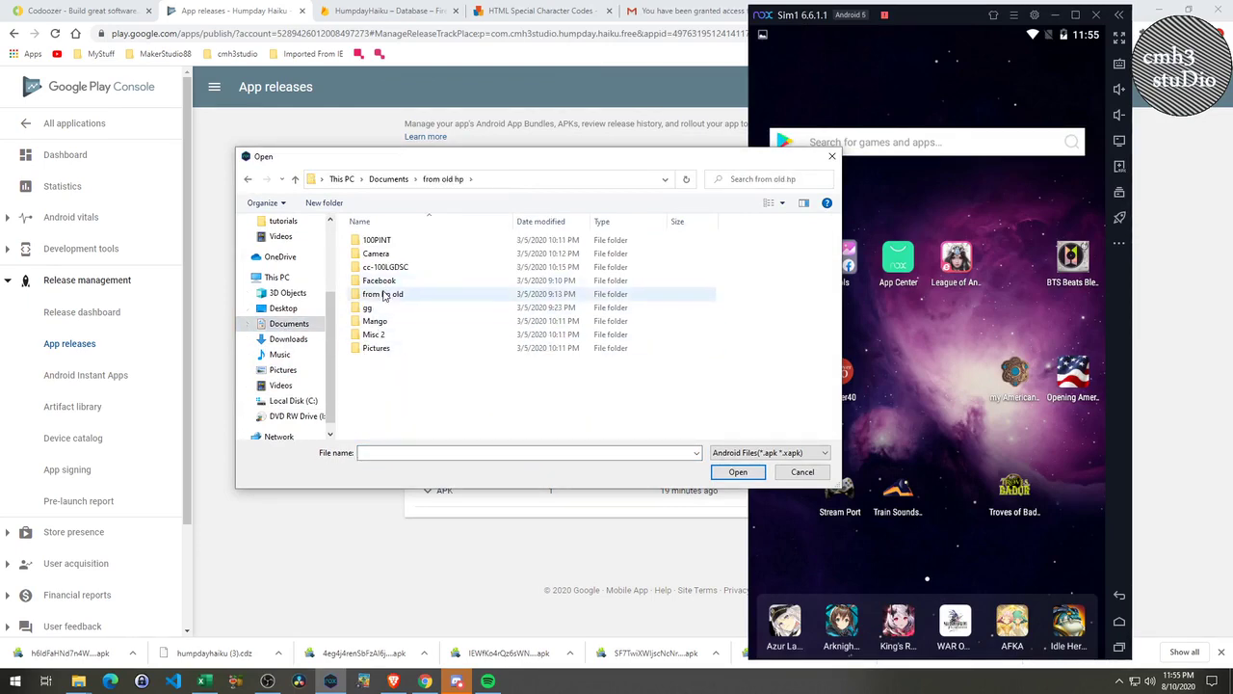
{"action": "double_click", "coordinate": [383, 294]}
{"action": "double_click", "coordinate": [384, 240]}
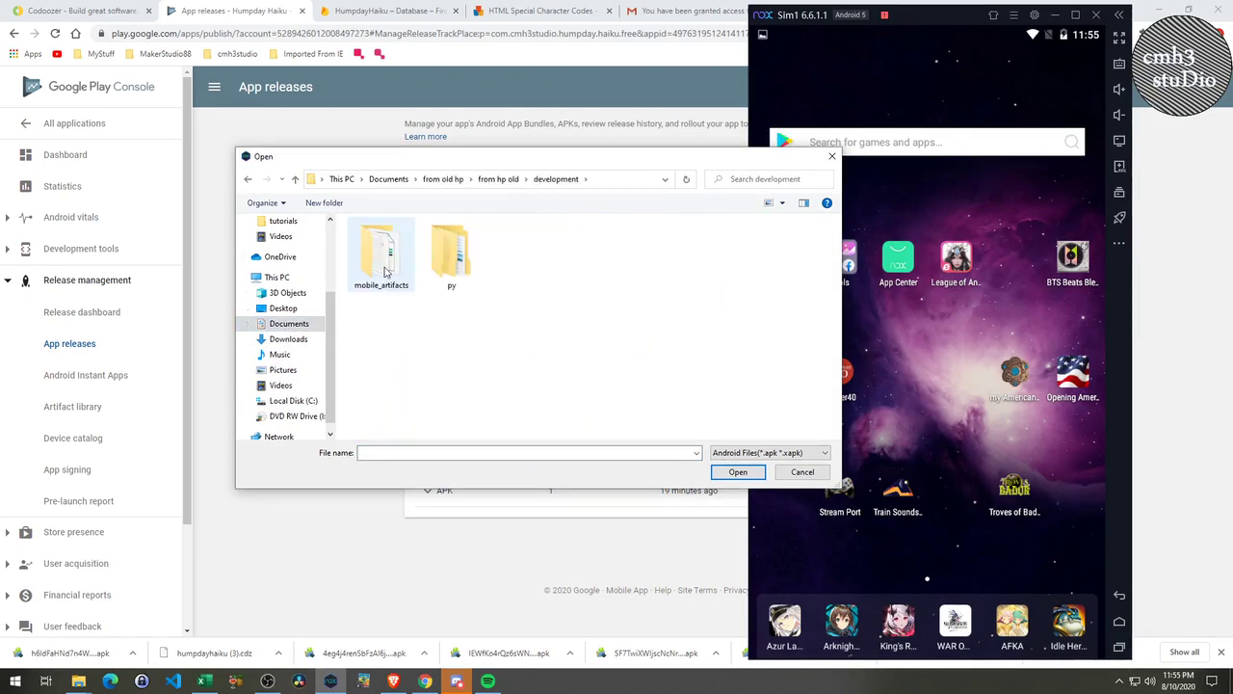
{"action": "double_click", "coordinate": [385, 269]}
{"action": "scroll", "coordinate": [409, 424], "scroll_direction": "down", "scroll_amount": 3}
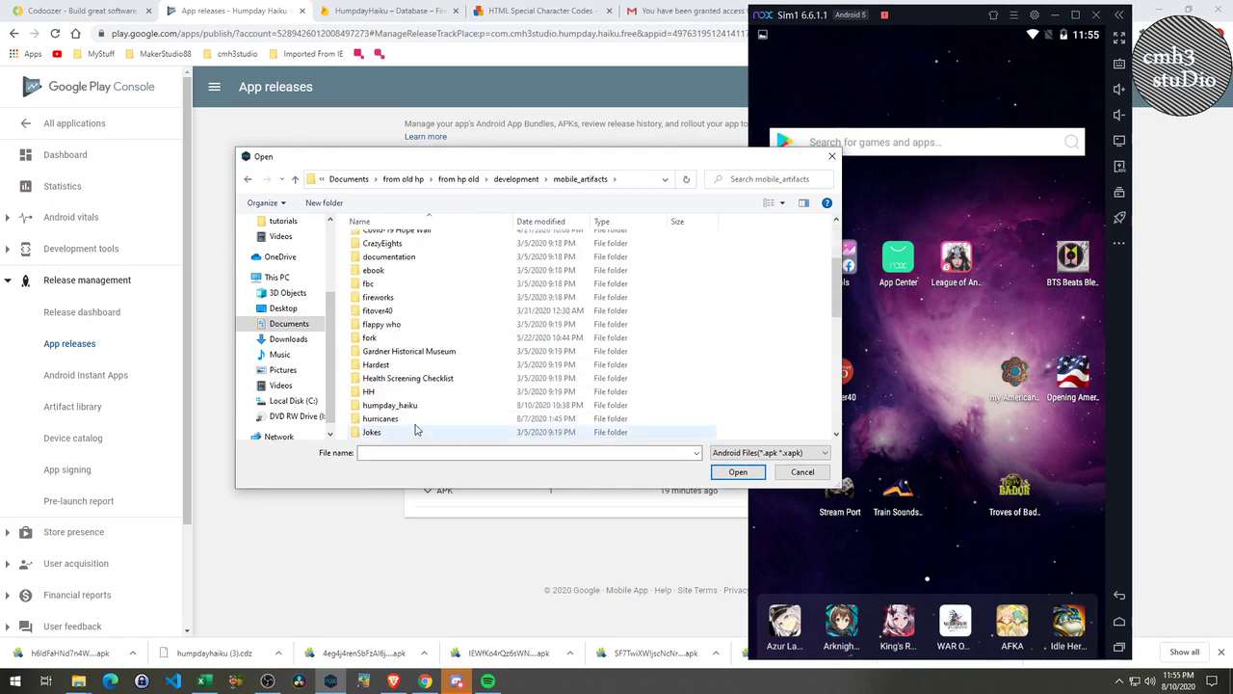
{"action": "double_click", "coordinate": [391, 407]}
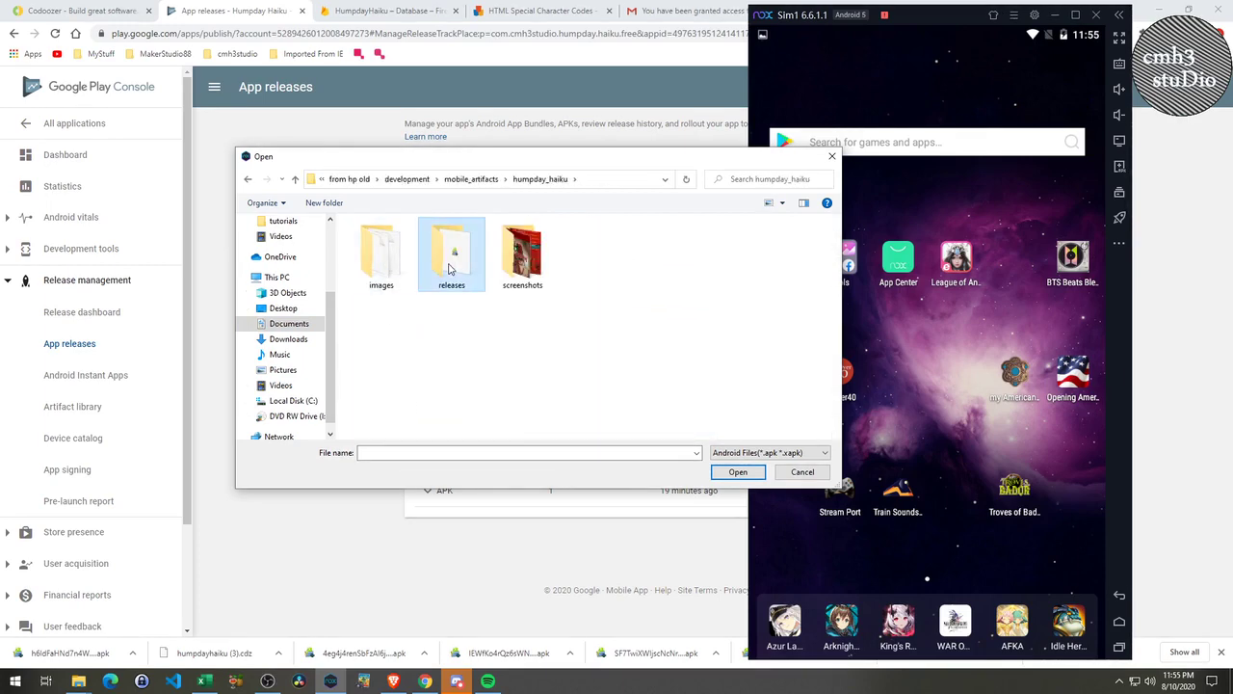
{"action": "double_click", "coordinate": [448, 252]}
{"action": "double_click", "coordinate": [448, 267]}
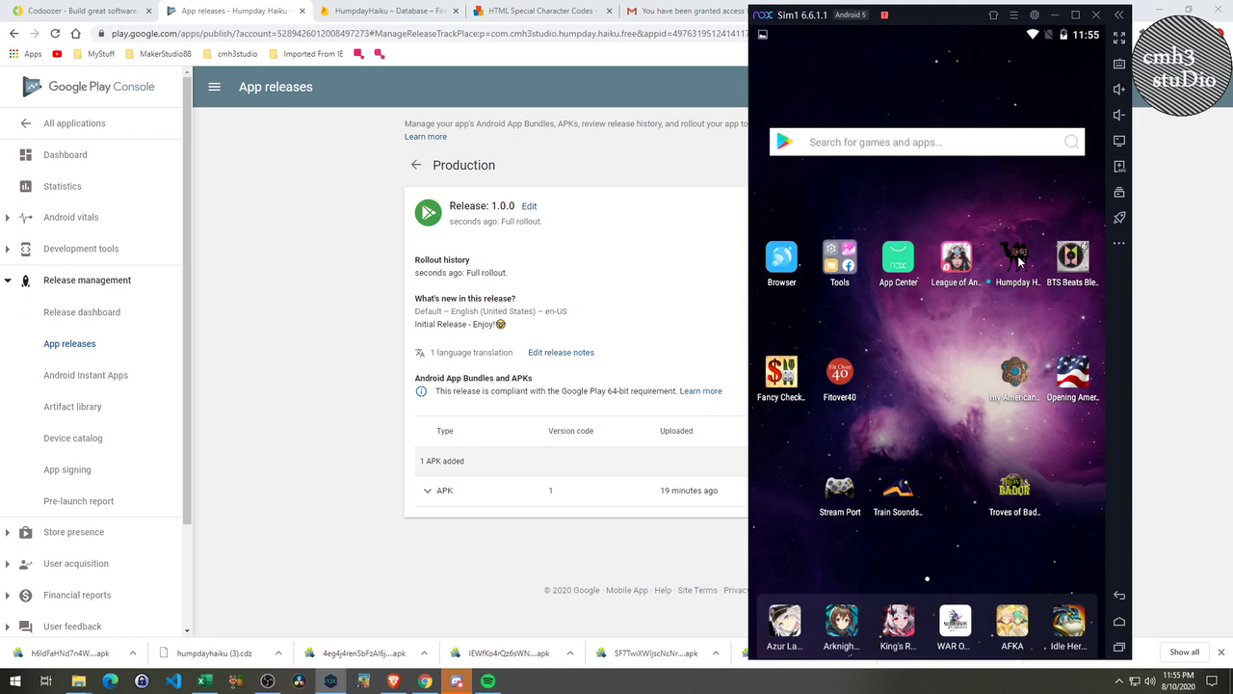
{"action": "left_click", "coordinate": [1017, 255]}
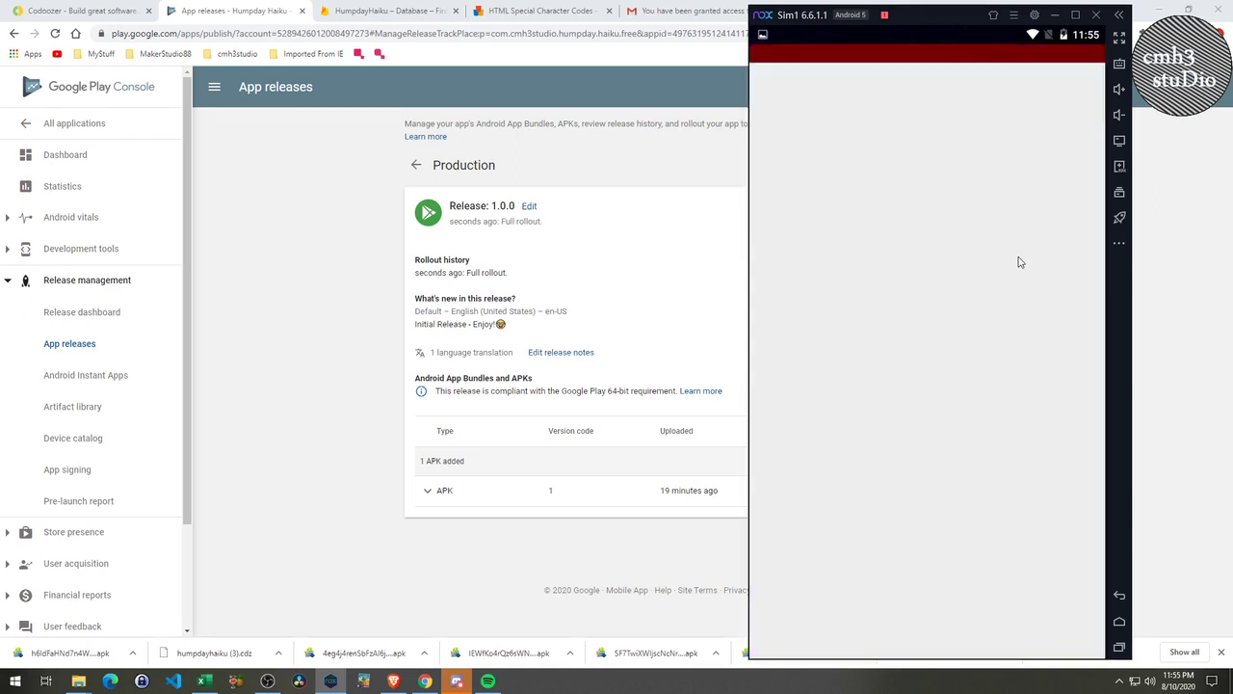
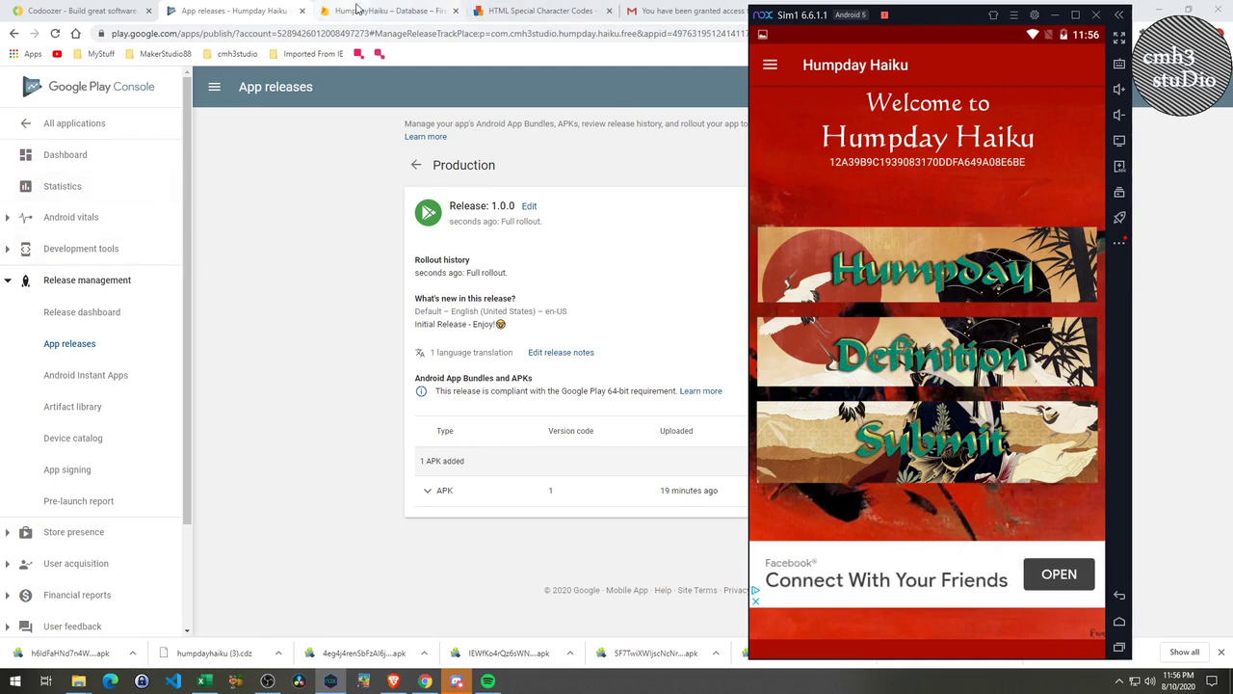
Switch from Play Console's App releases page to the Codoozer humpdayhaiku editor tab.
{"action": "left_click", "coordinate": [96, 12]}
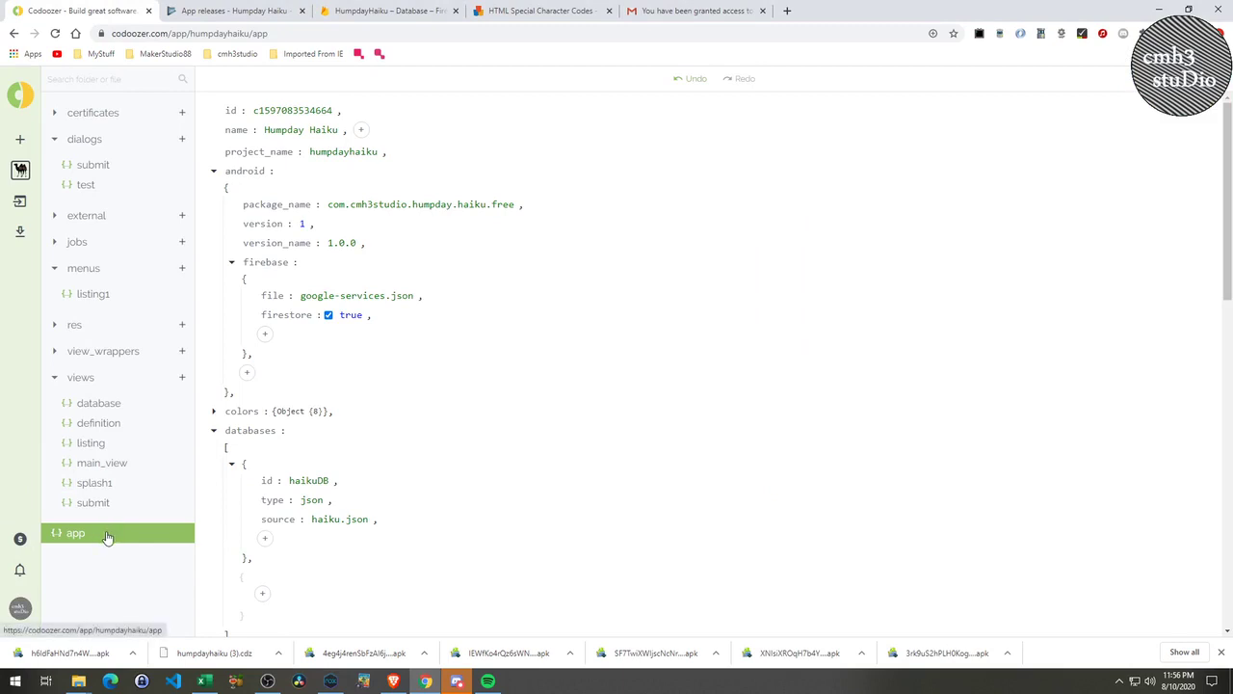
{"action": "scroll", "coordinate": [366, 529], "scroll_direction": "down", "scroll_amount": 8}
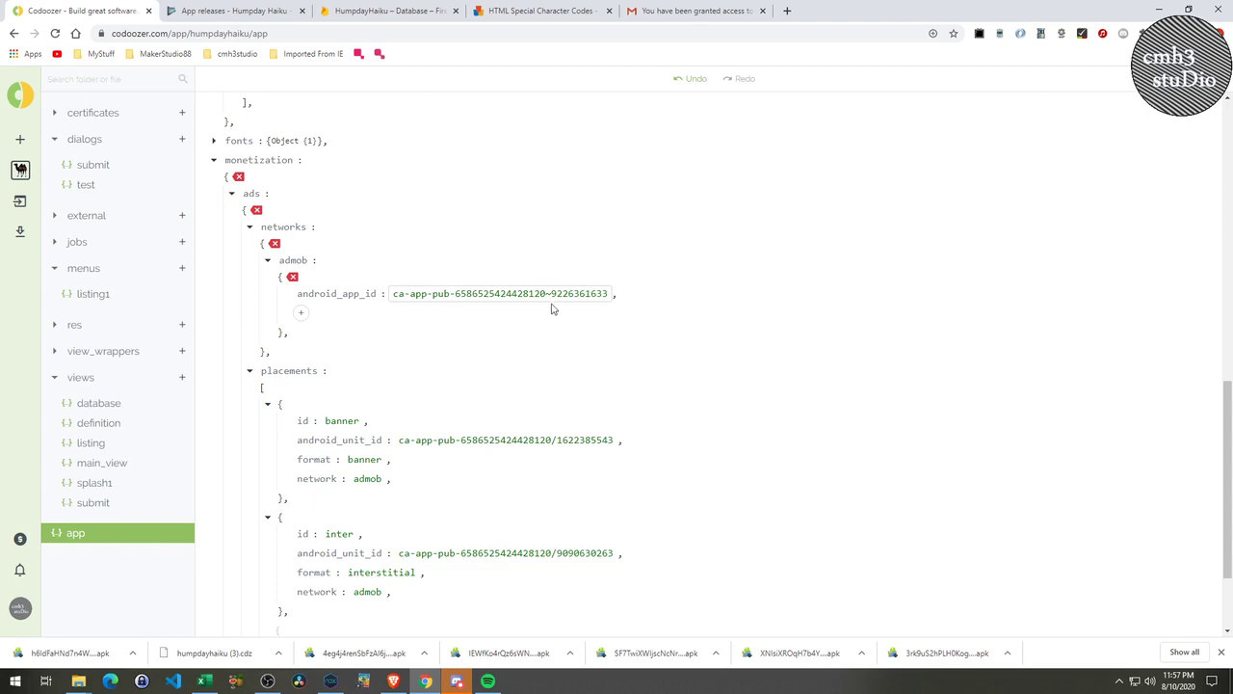
{"action": "left_click", "coordinate": [301, 315]}
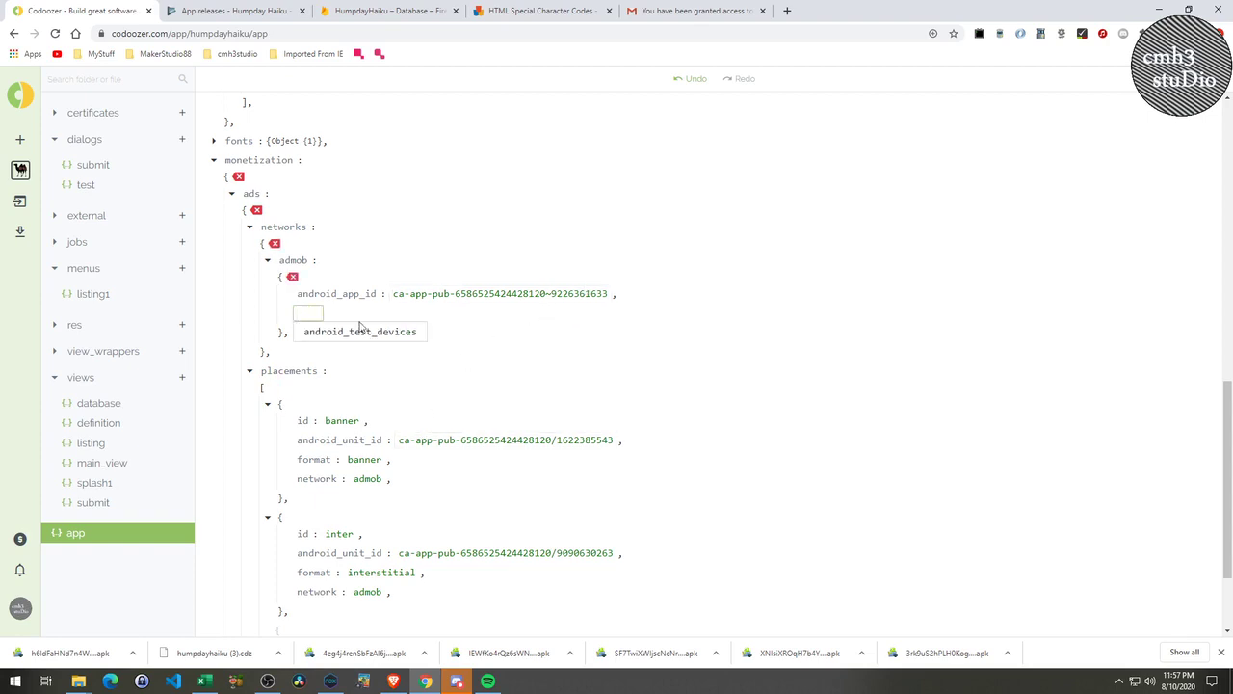
{"action": "left_click", "coordinate": [586, 338]}
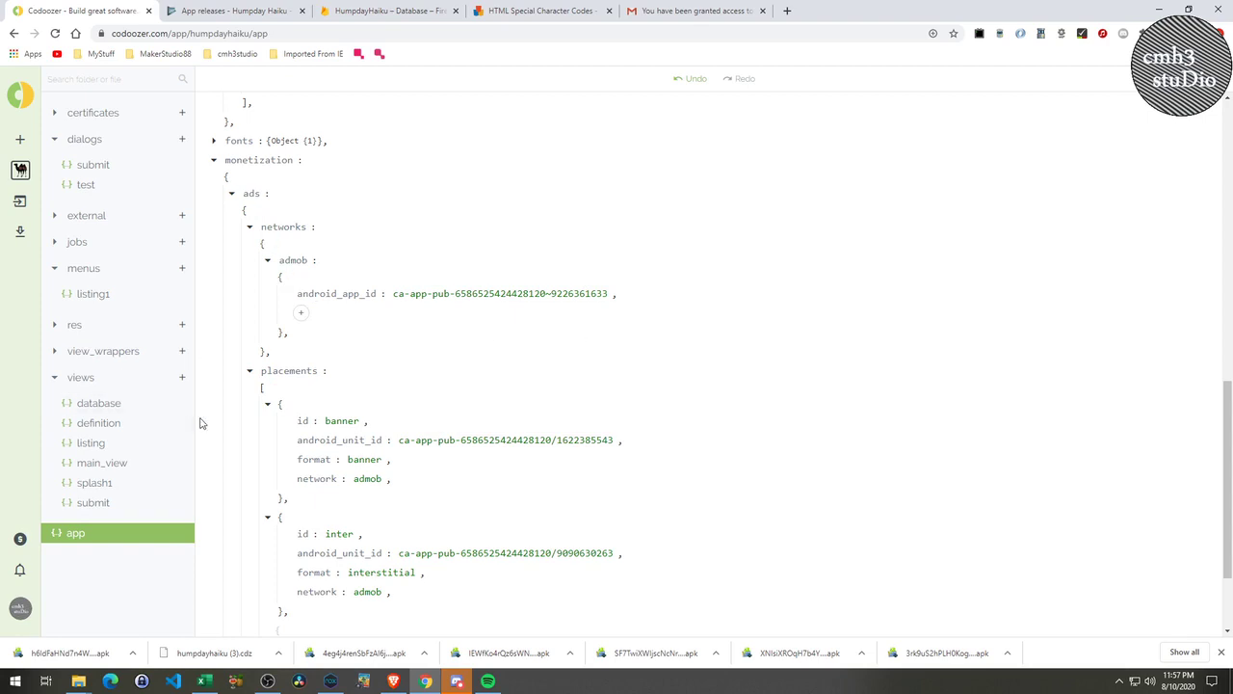
On main_view, uncheck visible for testDeviceINfo so 'test device' is hidden.
{"action": "left_click", "coordinate": [143, 465]}
{"action": "scroll", "coordinate": [424, 386], "scroll_direction": "down", "scroll_amount": 3}
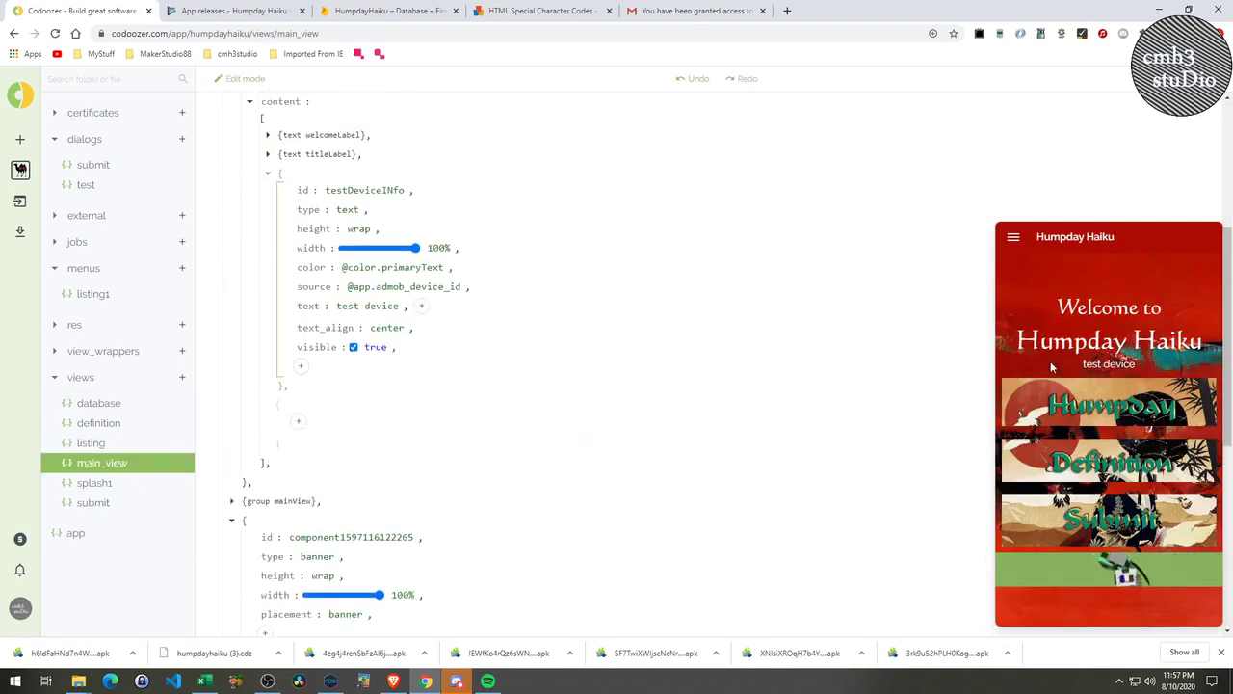
{"action": "scroll", "coordinate": [424, 395], "scroll_direction": "up", "scroll_amount": 1}
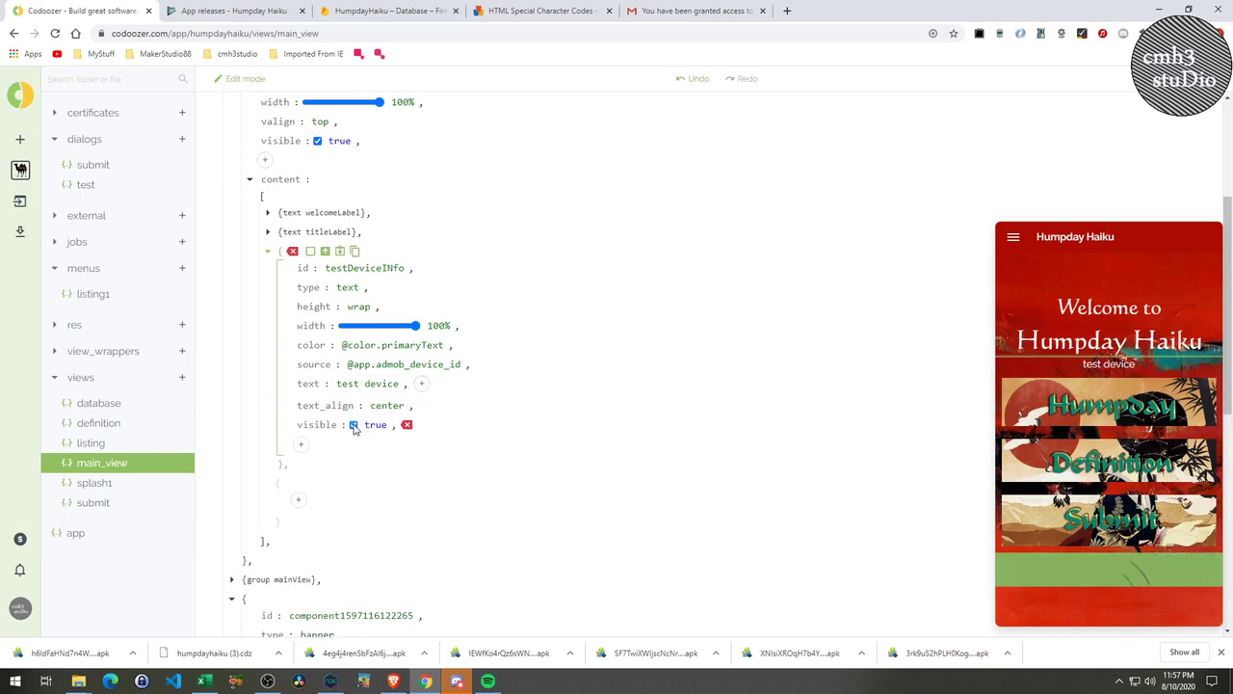
{"action": "left_click", "coordinate": [354, 426]}
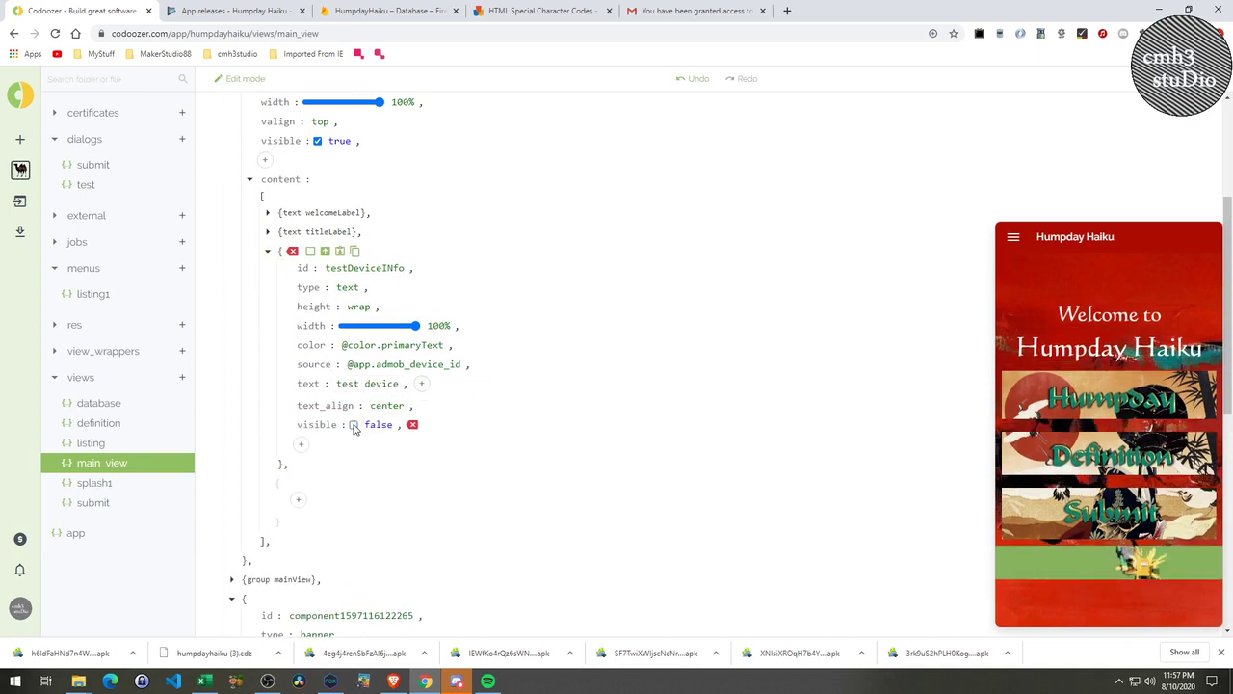
Open and cancel the Export to APK dialog, then return to the app settings.
{"action": "left_click", "coordinate": [19, 231]}
{"action": "left_click", "coordinate": [67, 268]}
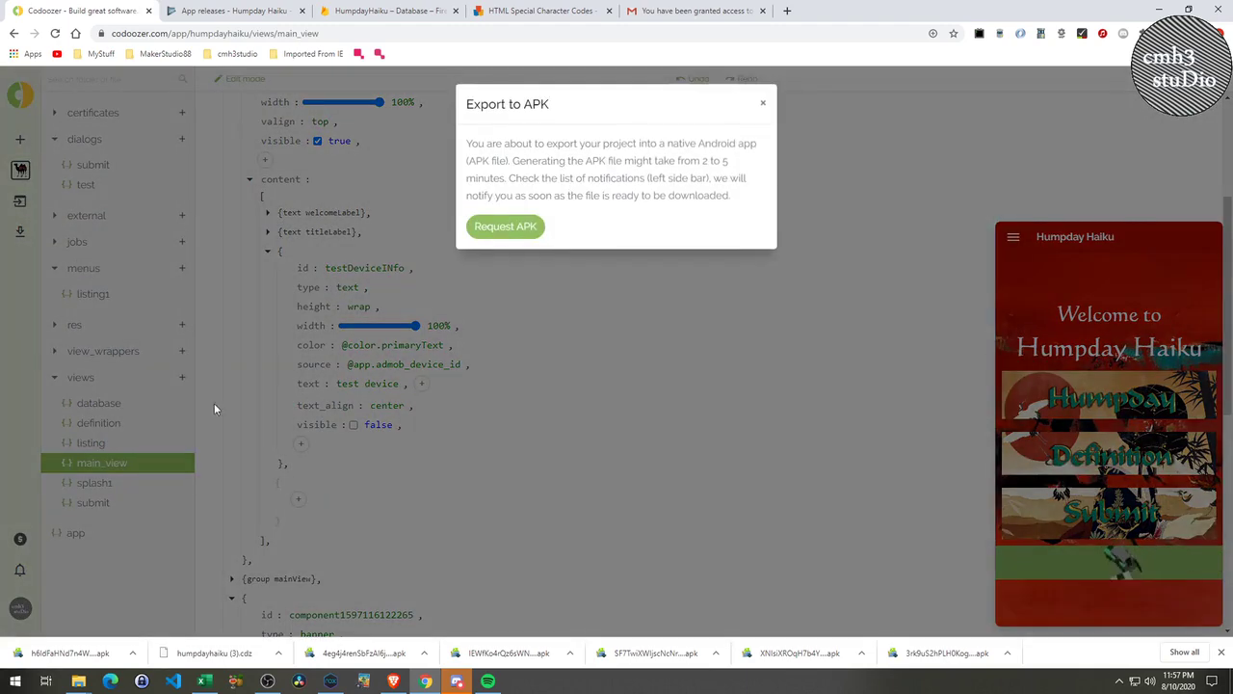
{"action": "left_click", "coordinate": [762, 103]}
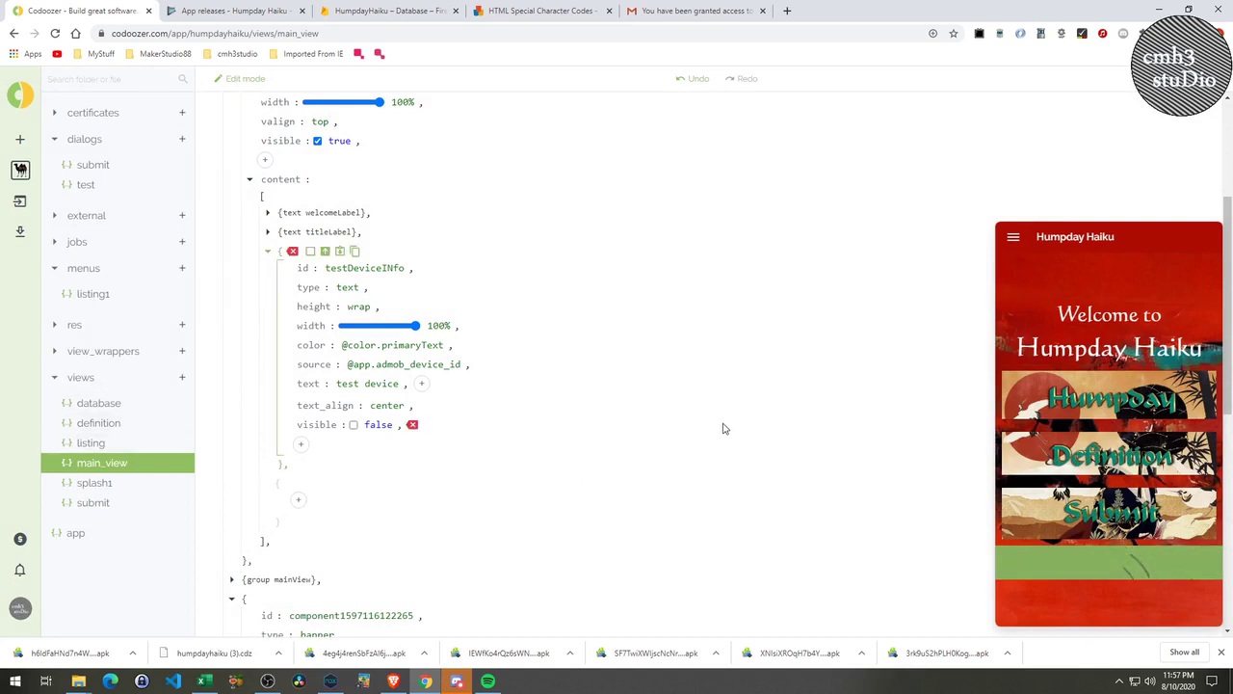
{"action": "scroll", "coordinate": [763, 421], "scroll_direction": "down", "scroll_amount": 2}
{"action": "scroll", "coordinate": [762, 421], "scroll_direction": "up", "scroll_amount": 3}
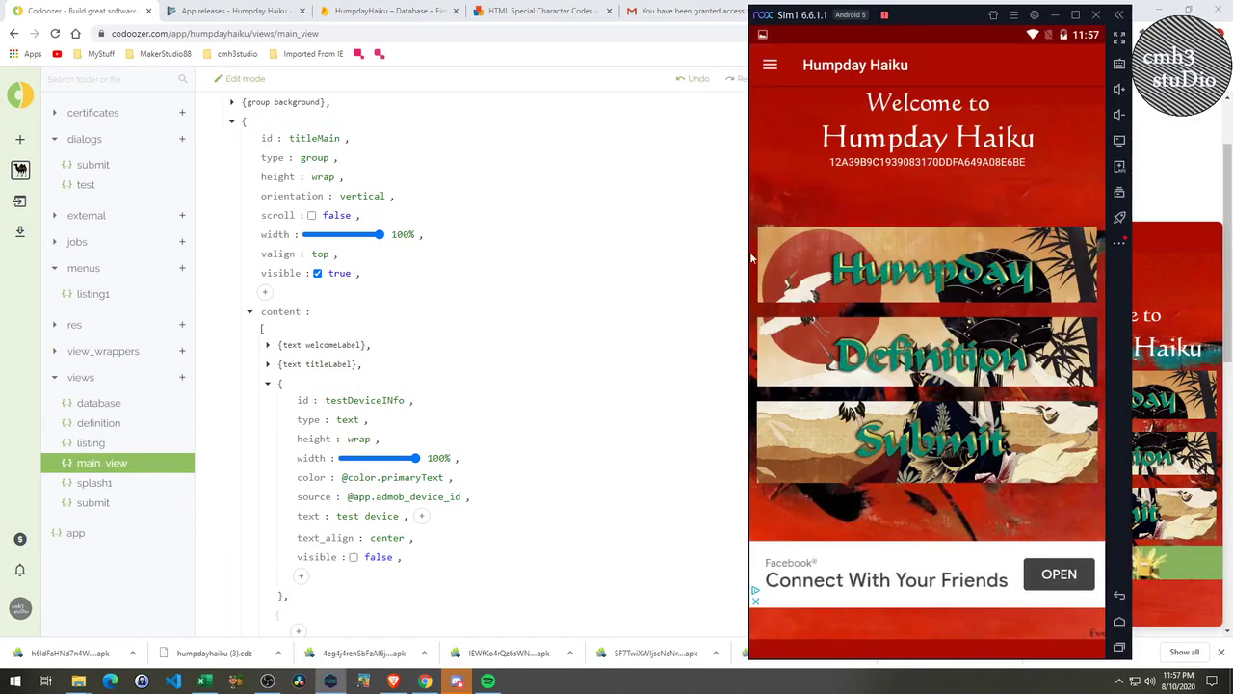
{"action": "left_click", "coordinate": [627, 377]}
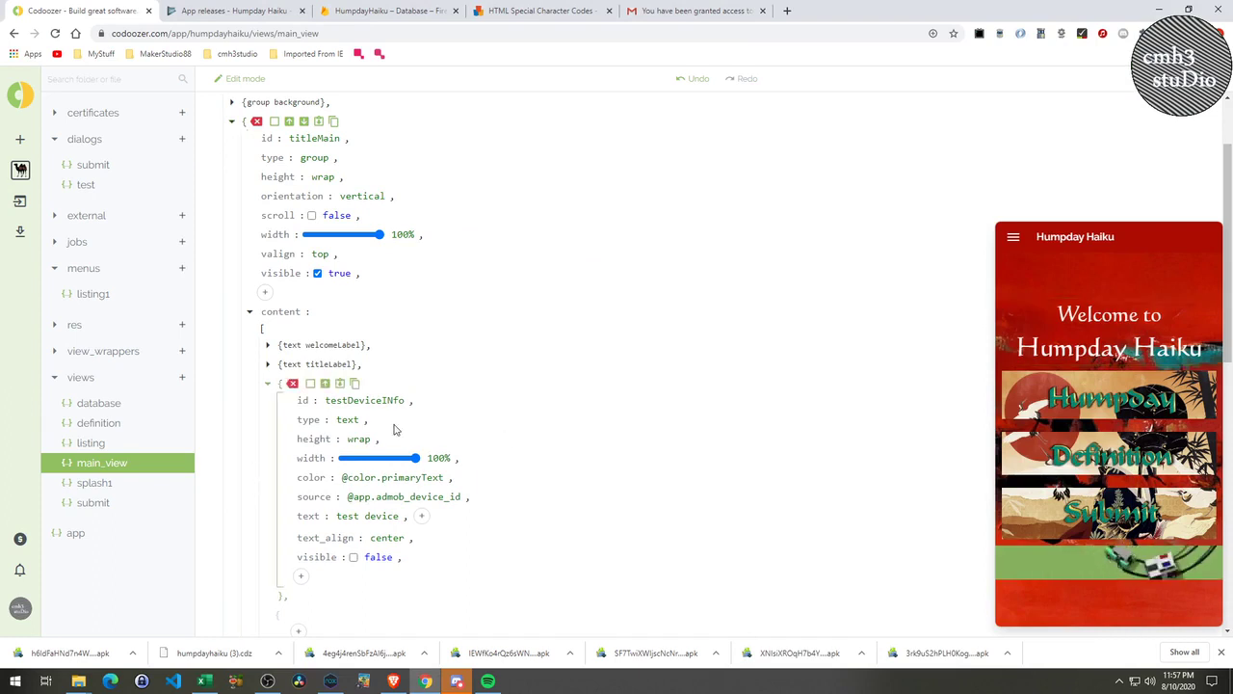
{"action": "left_click", "coordinate": [76, 535]}
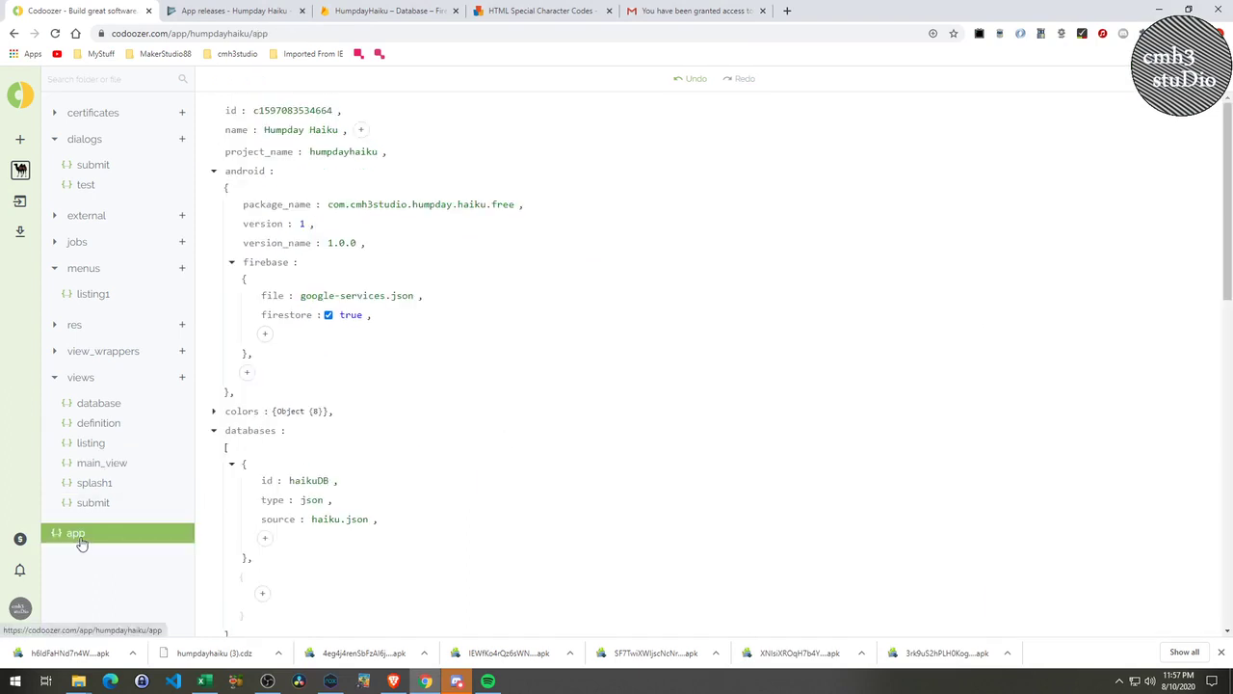
Set the Android version to 2 and version_name to 2.0.0, then open main_view.
{"action": "left_click", "coordinate": [301, 224]}
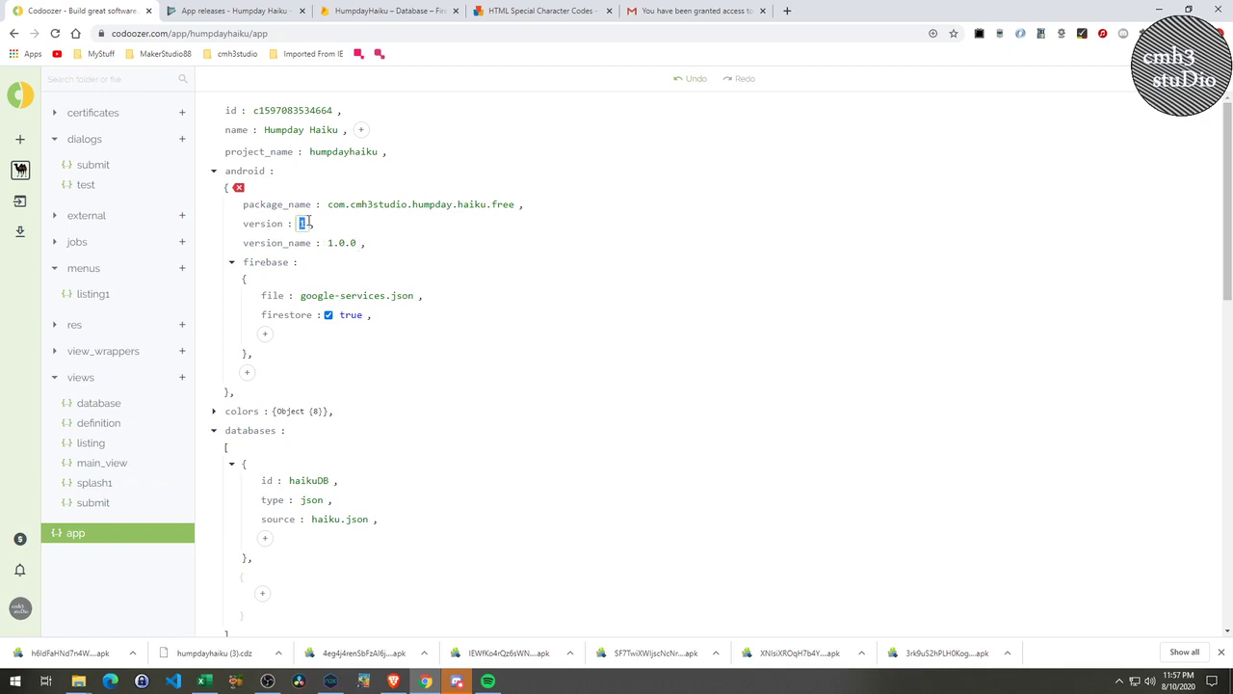
{"action": "type", "text": "2"}
{"action": "left_click", "coordinate": [329, 243]}
{"action": "double_click", "coordinate": [330, 243]}
{"action": "type", "text": "2"}
{"action": "left_click", "coordinate": [550, 265]}
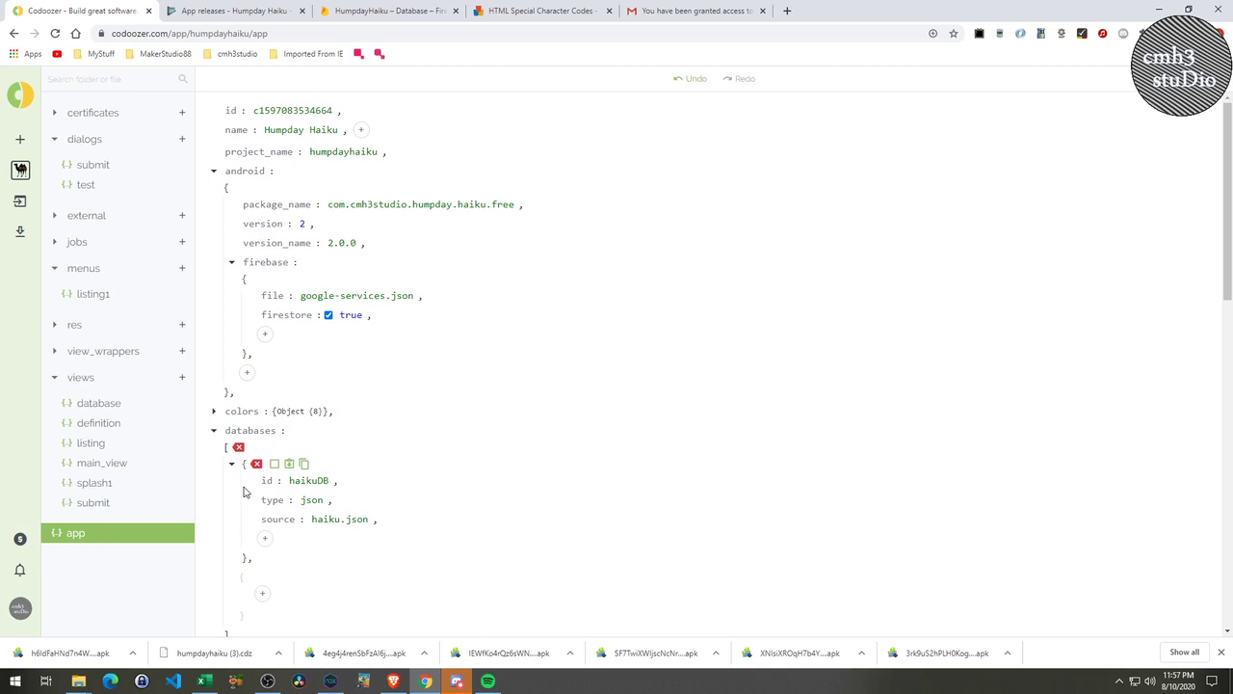
{"action": "left_click", "coordinate": [20, 231]}
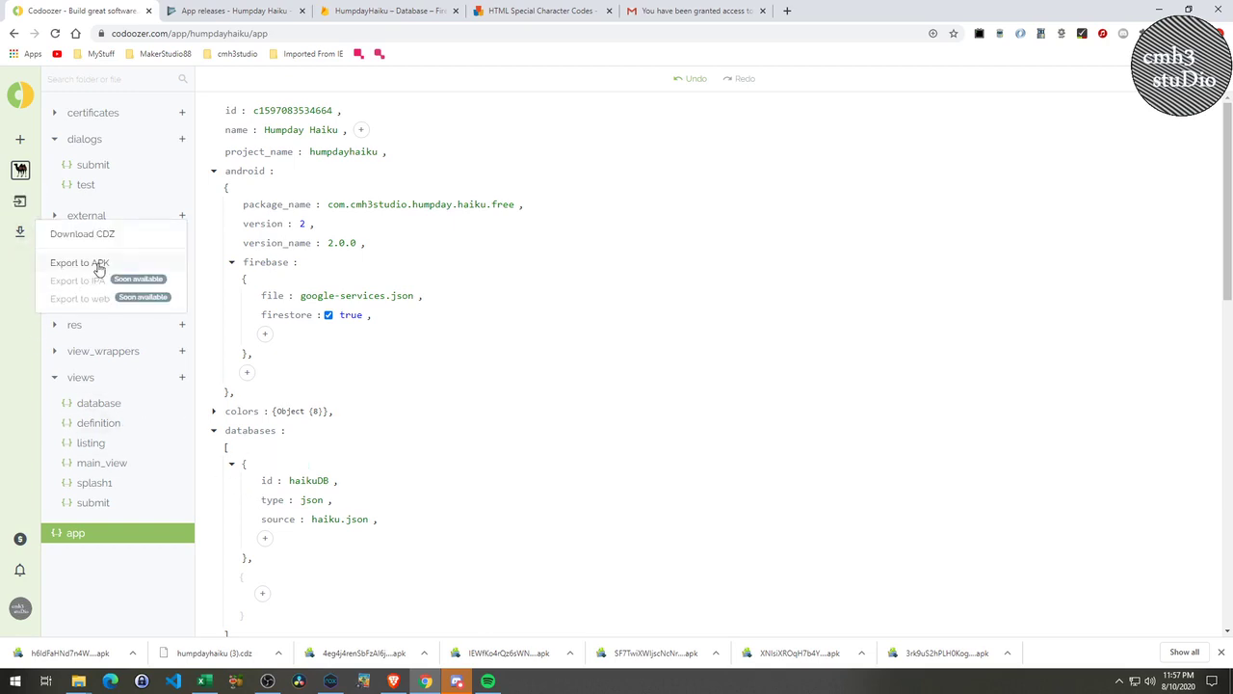
{"action": "left_click", "coordinate": [108, 463]}
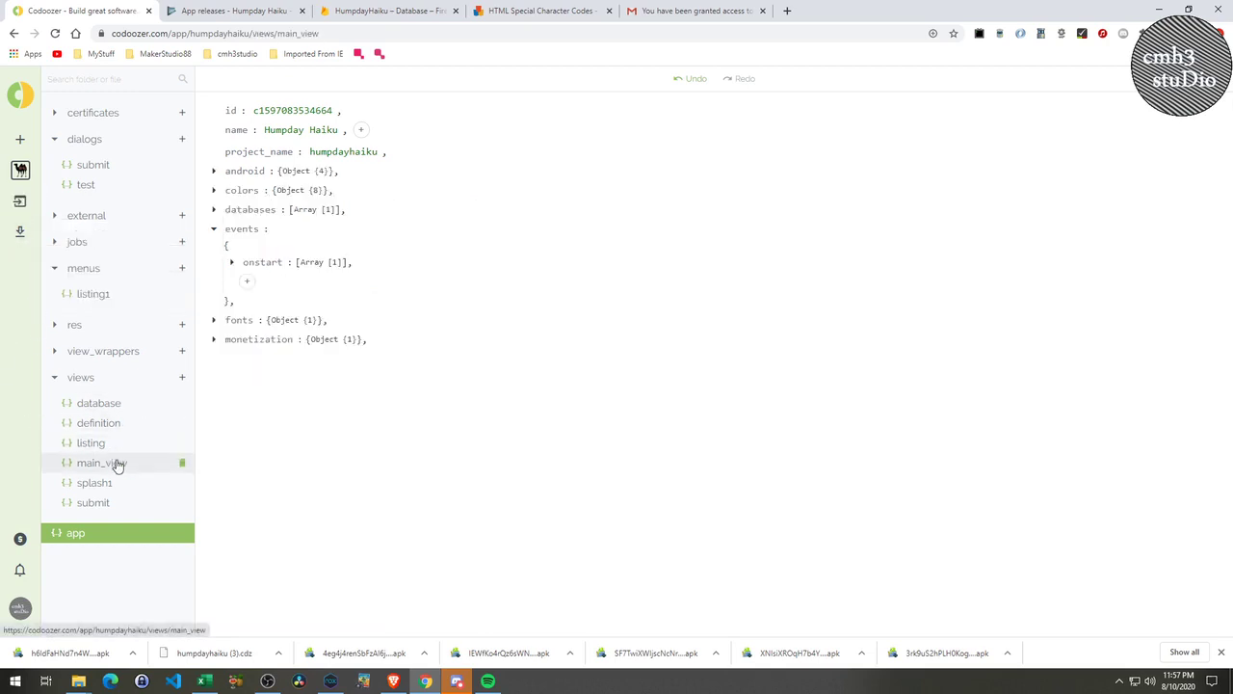
Request a new APK build via Export to APK, then return to the app configuration.
{"action": "scroll", "coordinate": [943, 422], "scroll_direction": "down", "scroll_amount": 5}
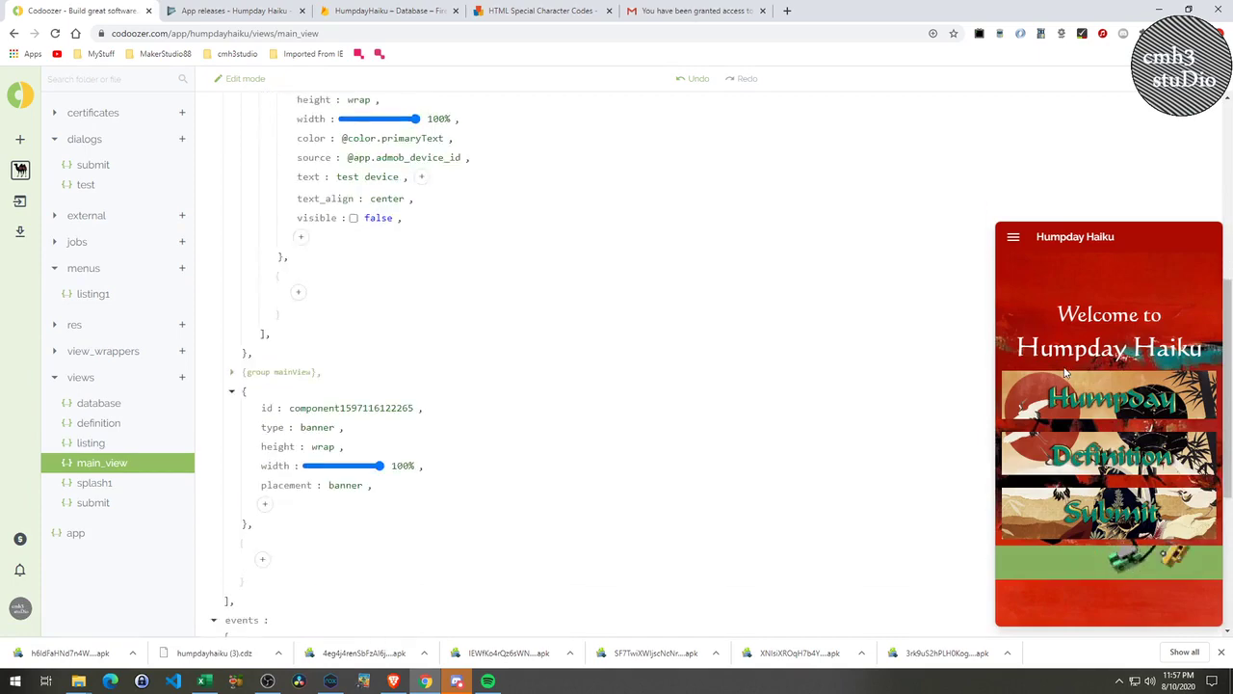
{"action": "left_click", "coordinate": [19, 231]}
{"action": "left_click", "coordinate": [44, 269]}
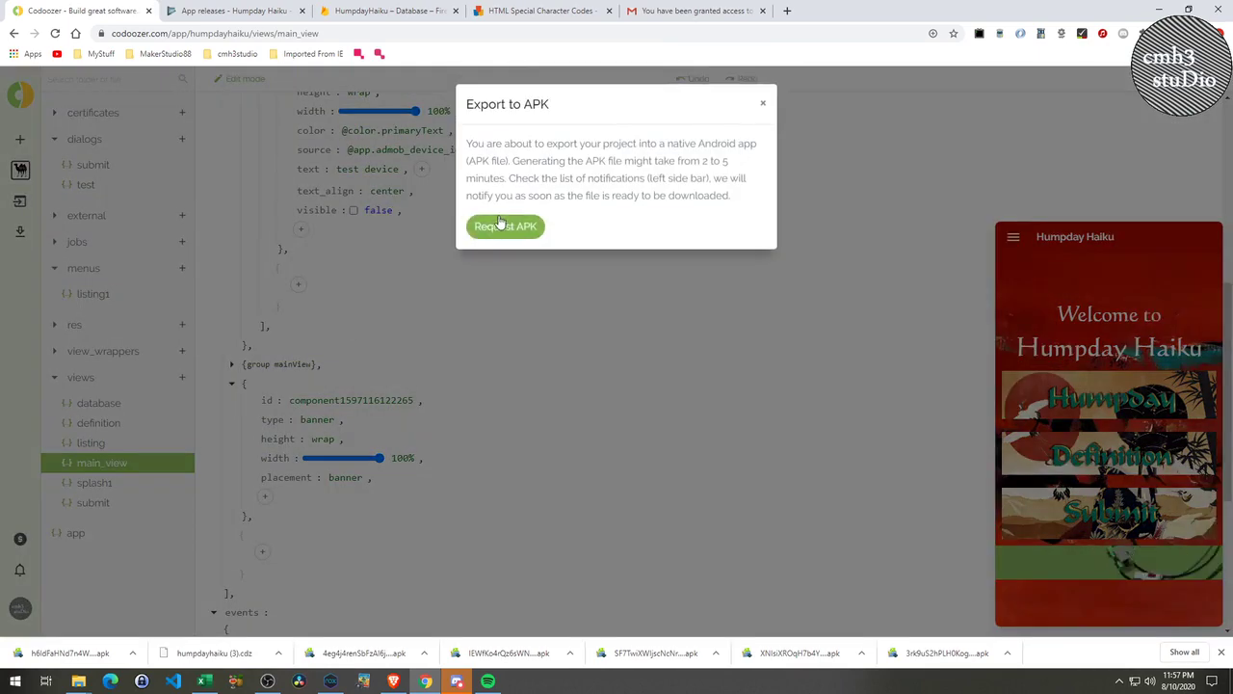
{"action": "left_click", "coordinate": [507, 223]}
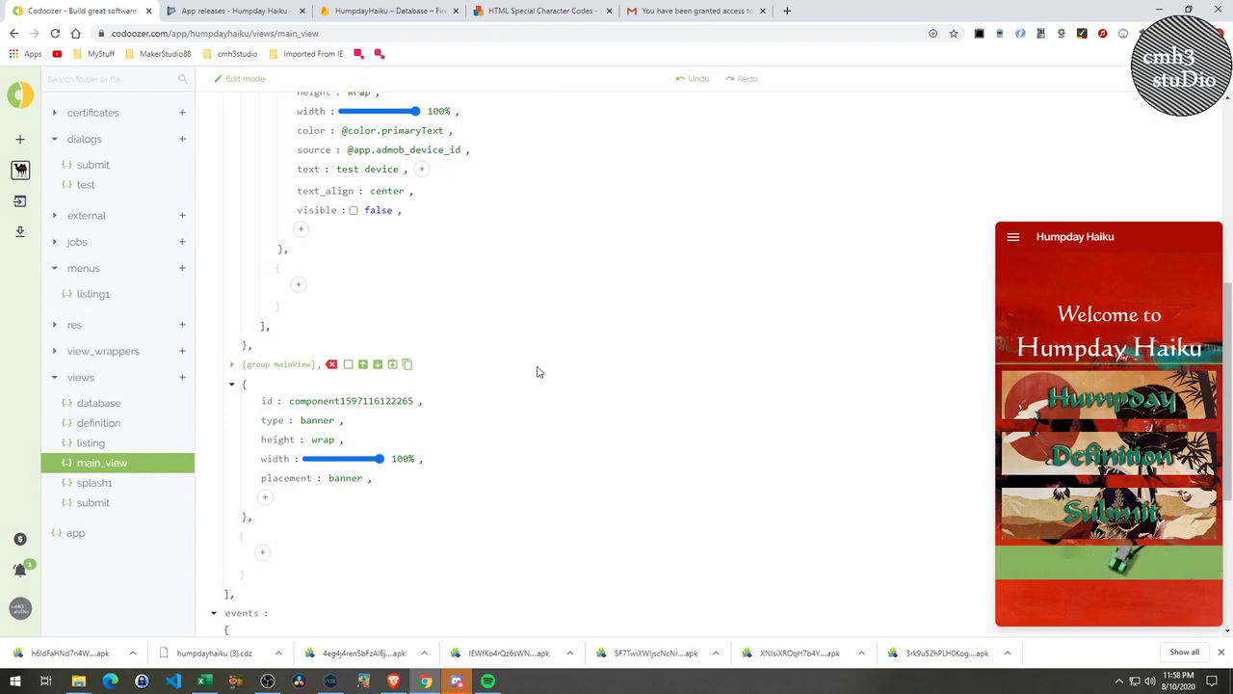
{"action": "left_click", "coordinate": [68, 533]}
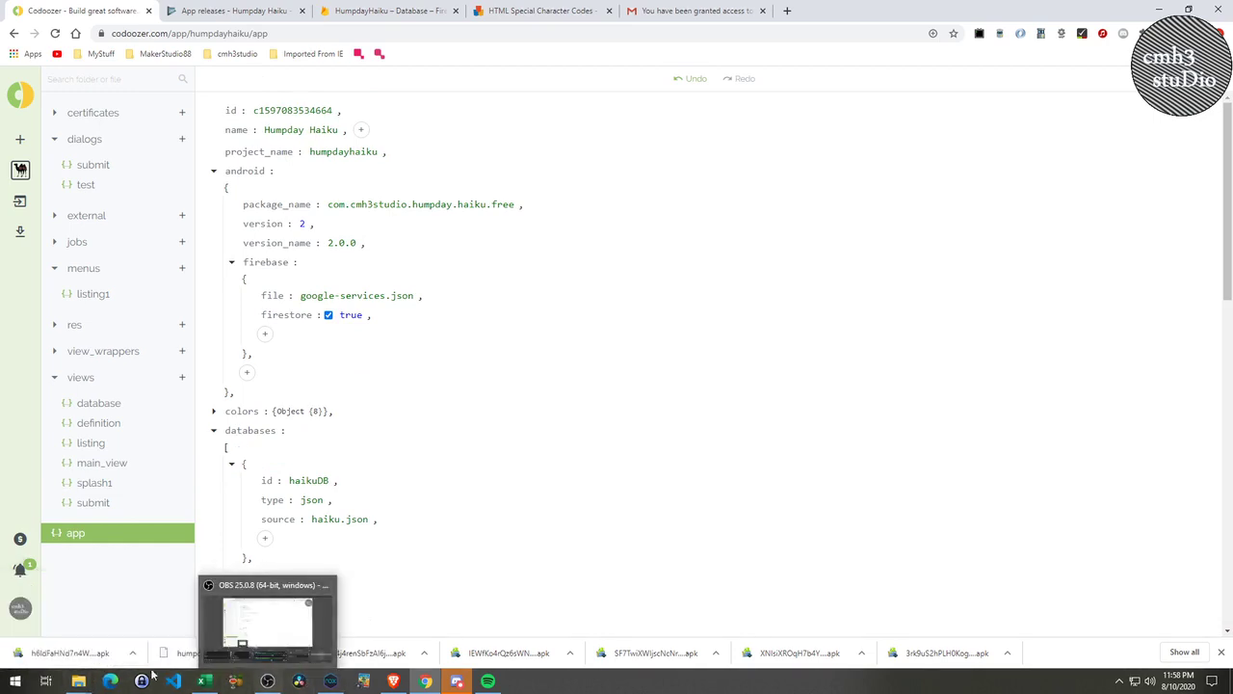
Bring the Videos and screenshots Explorer windows forward and move the screenshots window up-right.
{"action": "mouse_move", "coordinate": [81, 681]}
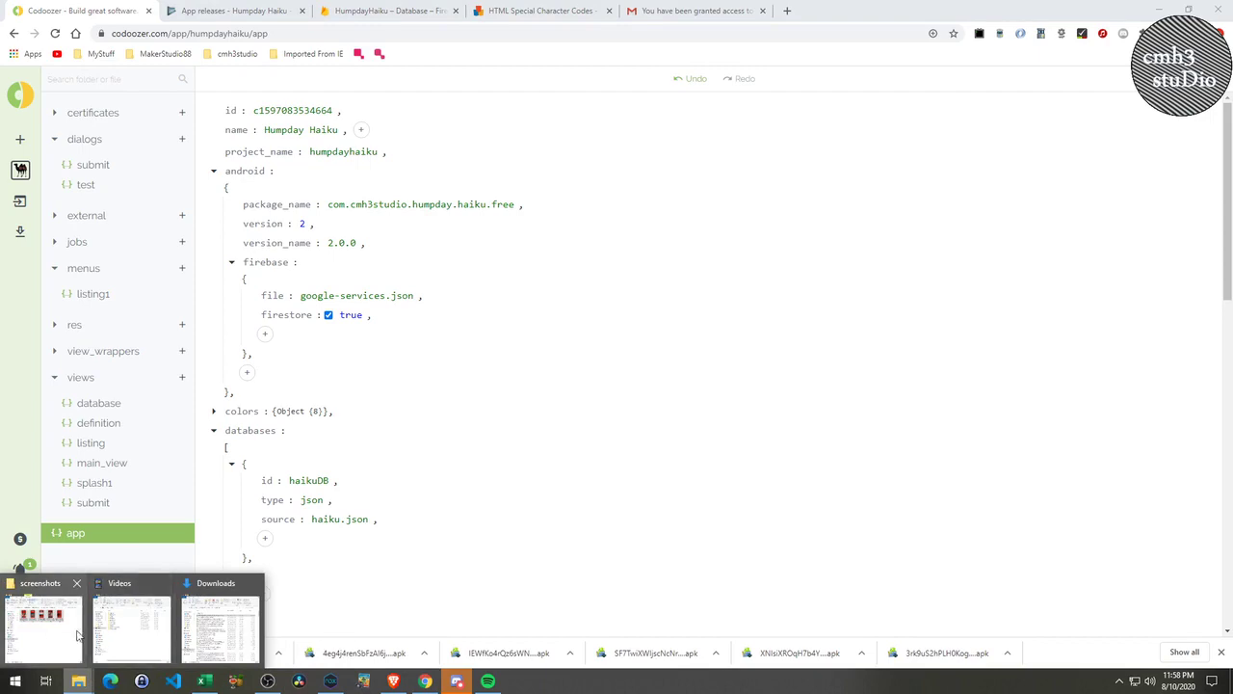
{"action": "left_click", "coordinate": [121, 631]}
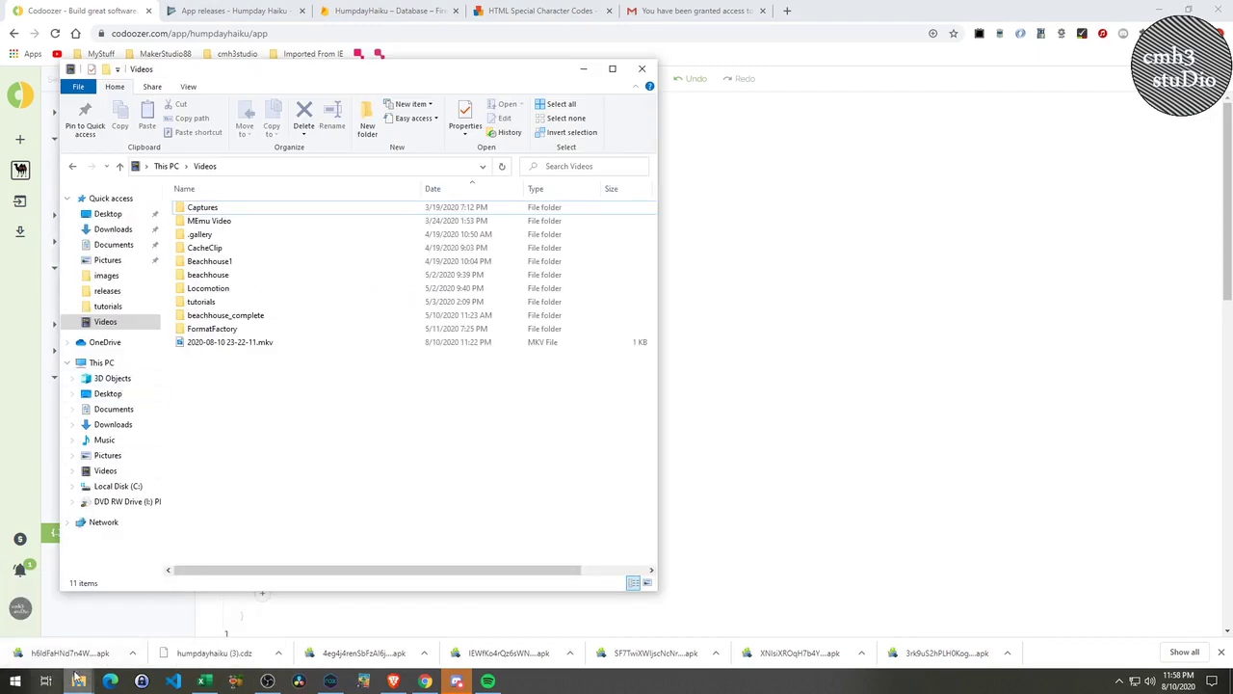
{"action": "mouse_move", "coordinate": [78, 682]}
{"action": "left_click", "coordinate": [64, 636]}
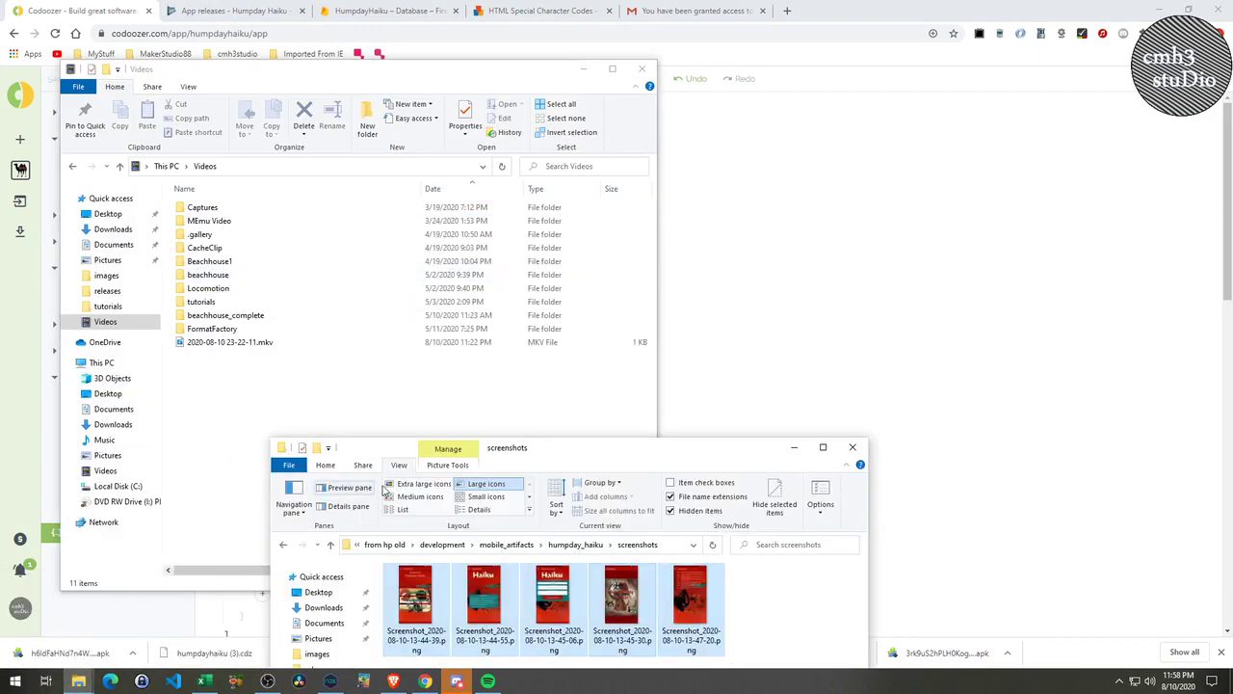
{"action": "left_click_drag", "start_coordinate": [572, 453], "coordinate": [713, 134]}
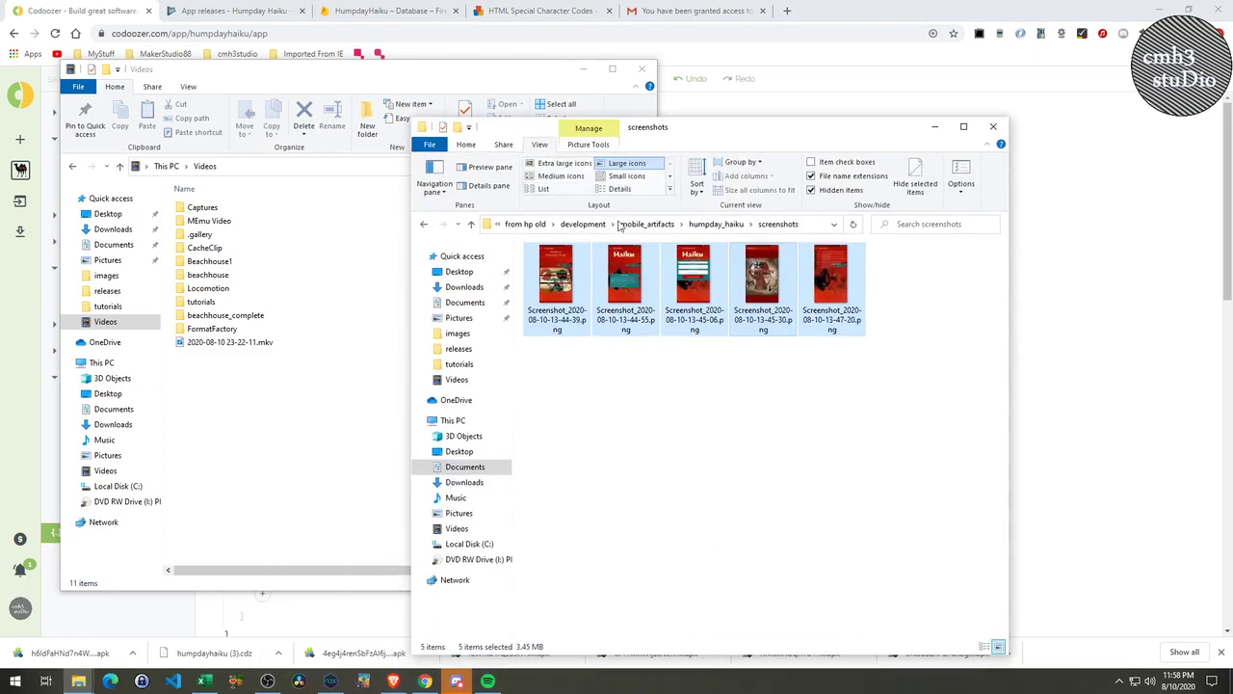
Open the humpday_haiku releases folder, then go back to Play Console's App releases page.
{"action": "left_click", "coordinate": [708, 225]}
{"action": "double_click", "coordinate": [625, 281]}
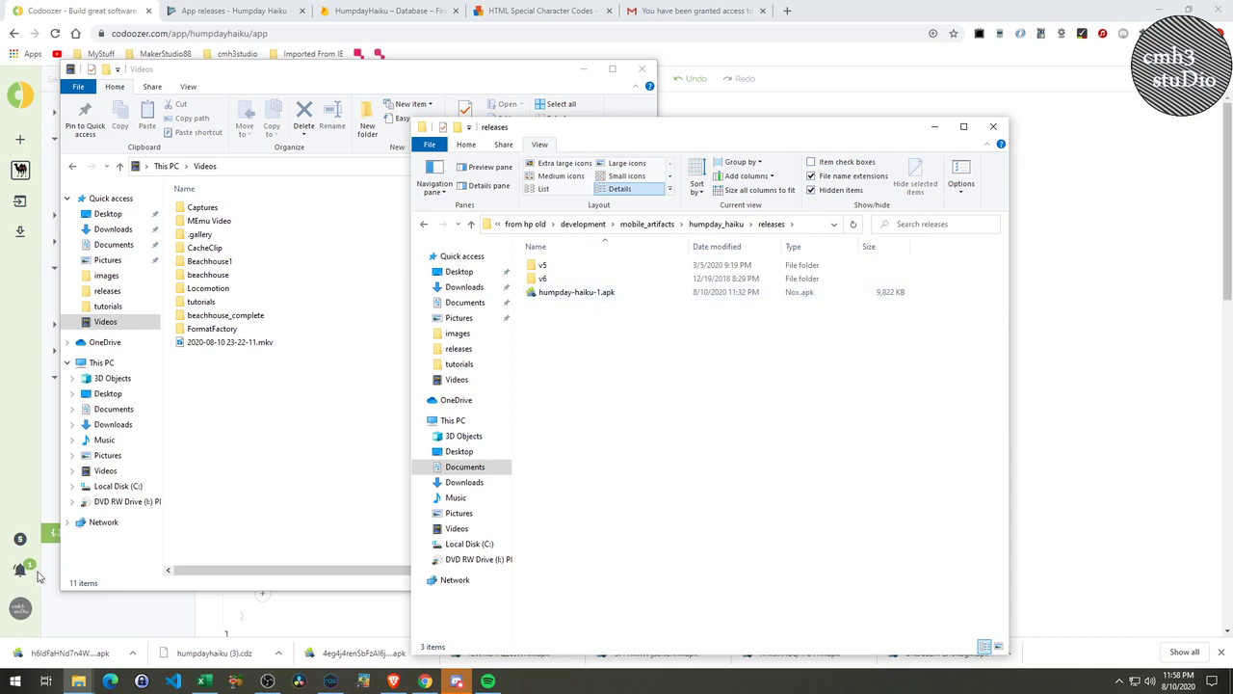
{"action": "left_click", "coordinate": [285, 18]}
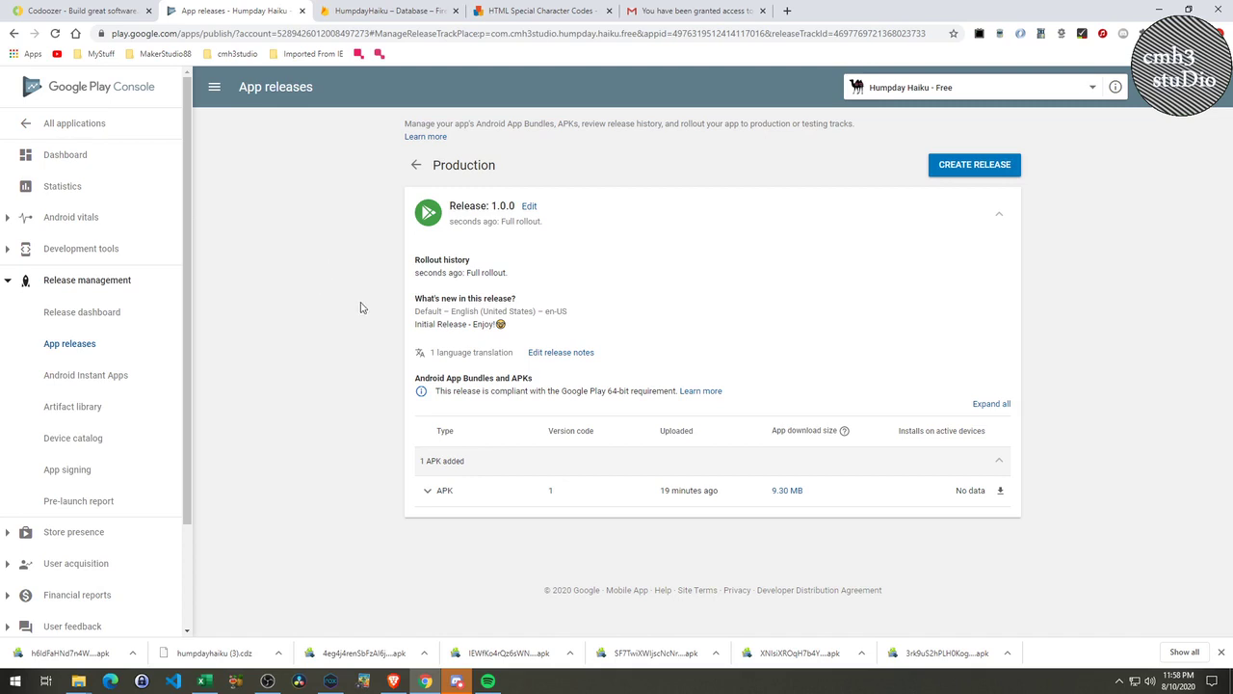
Switch from the Play Console Production releases page to the Codoozer project tab.
{"action": "left_click", "coordinate": [96, 13]}
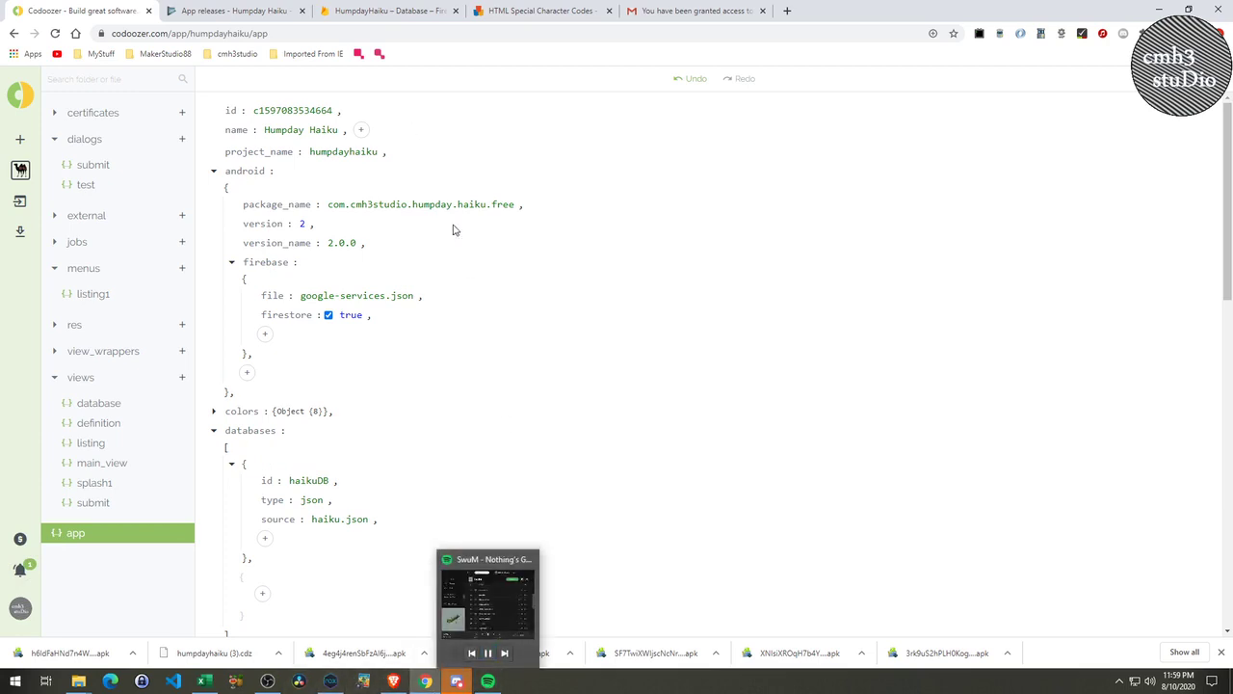
Search lbry.tv for cmh3studio, open its Tips and Tutorials channel, and dismiss Support.
{"action": "left_click", "coordinate": [785, 10]}
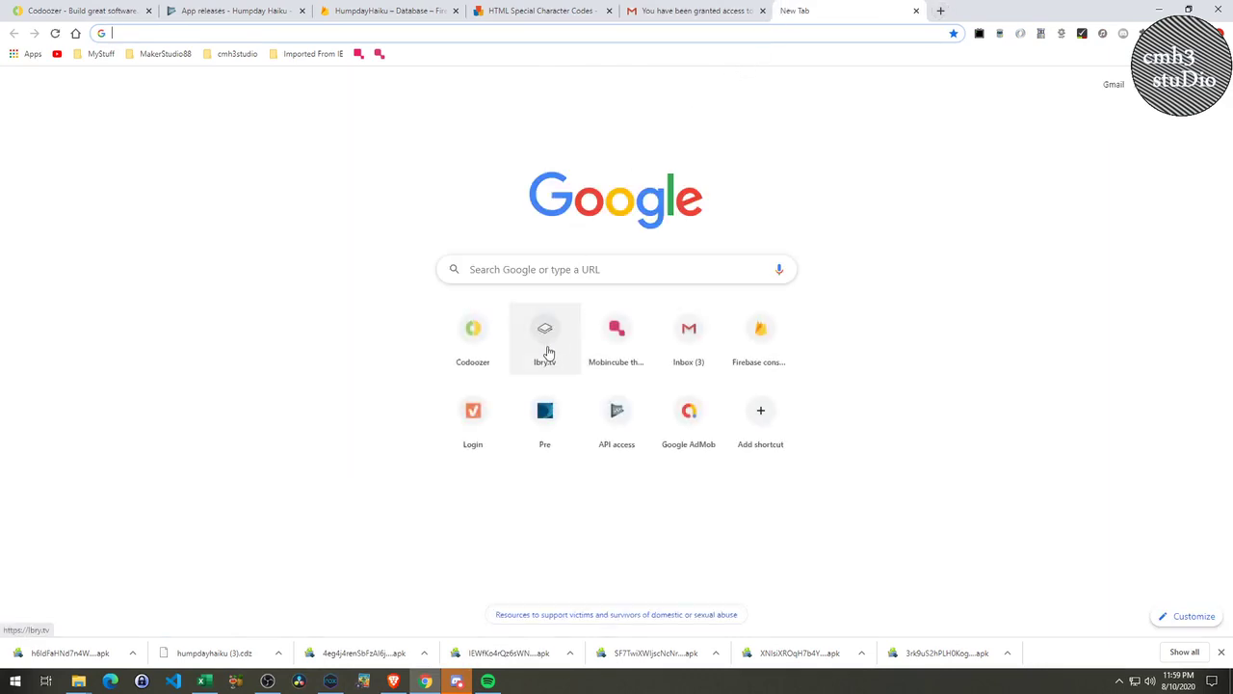
{"action": "left_click", "coordinate": [545, 351]}
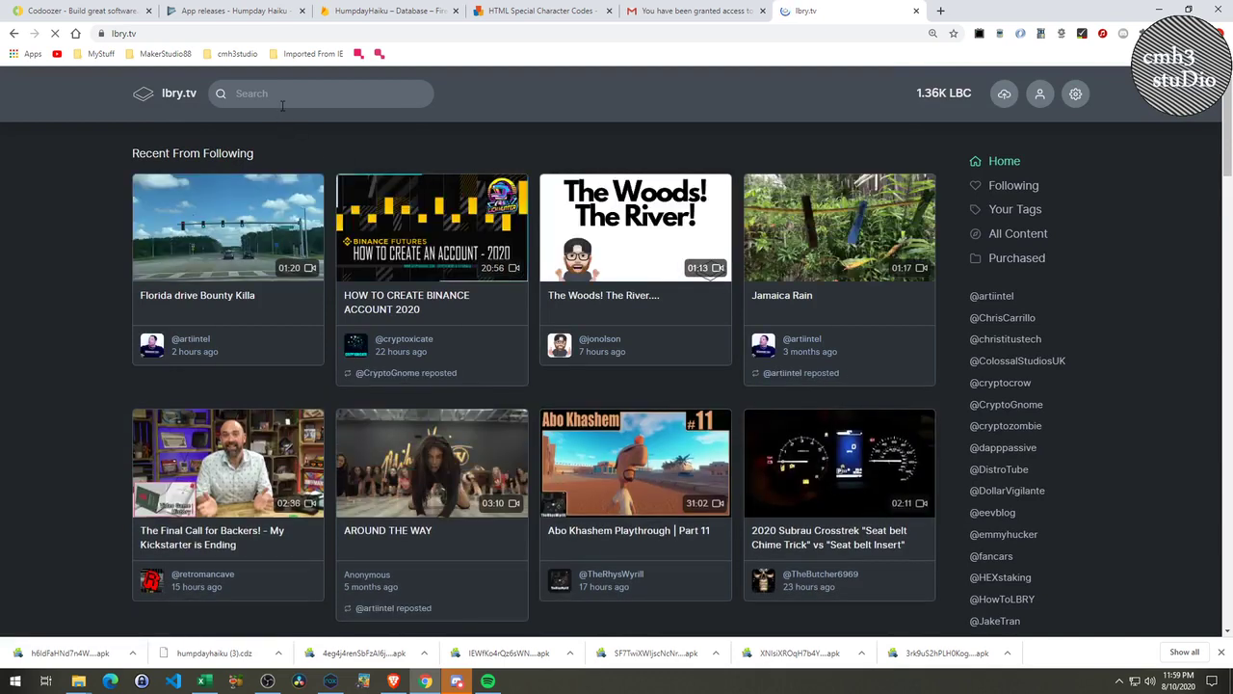
{"action": "left_click", "coordinate": [307, 95]}
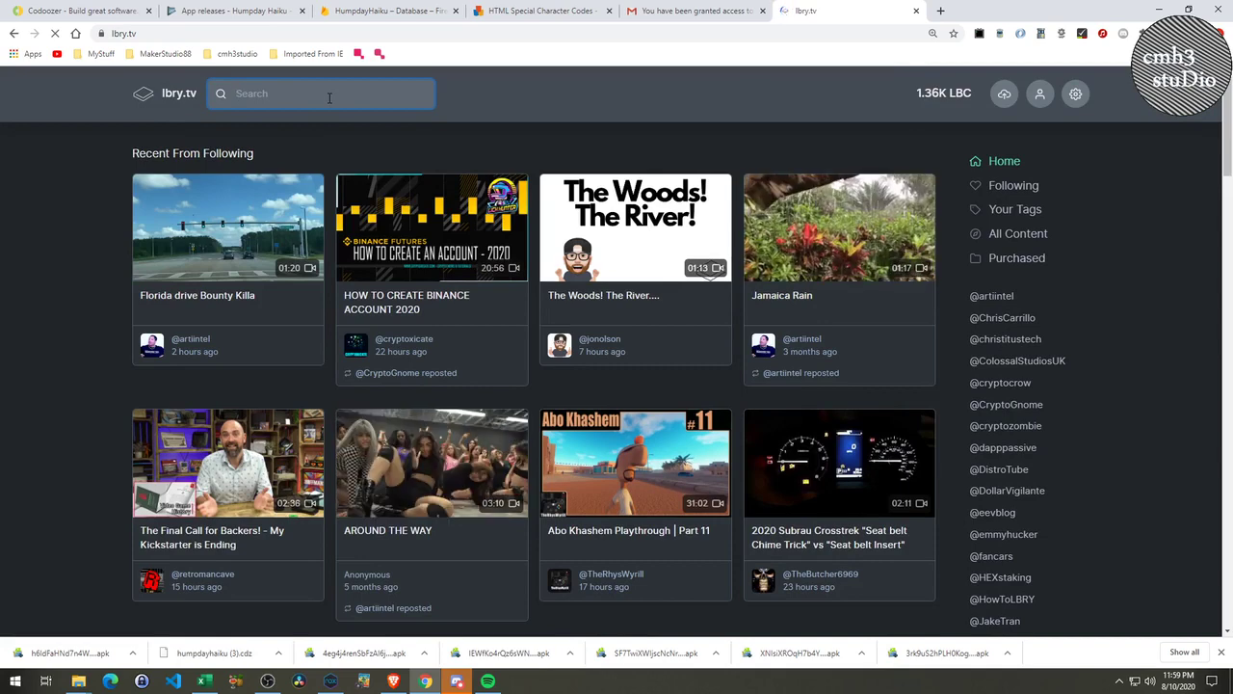
{"action": "type", "text": "cmh3s"}
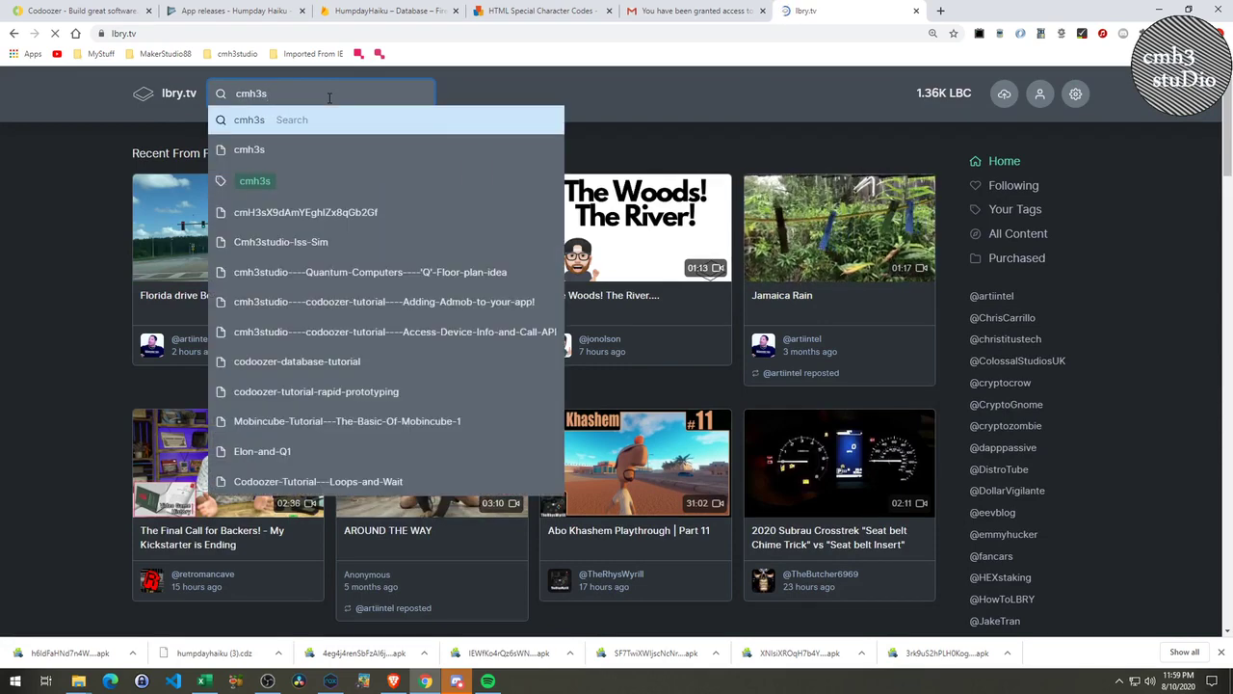
{"action": "type", "text": "tudio"}
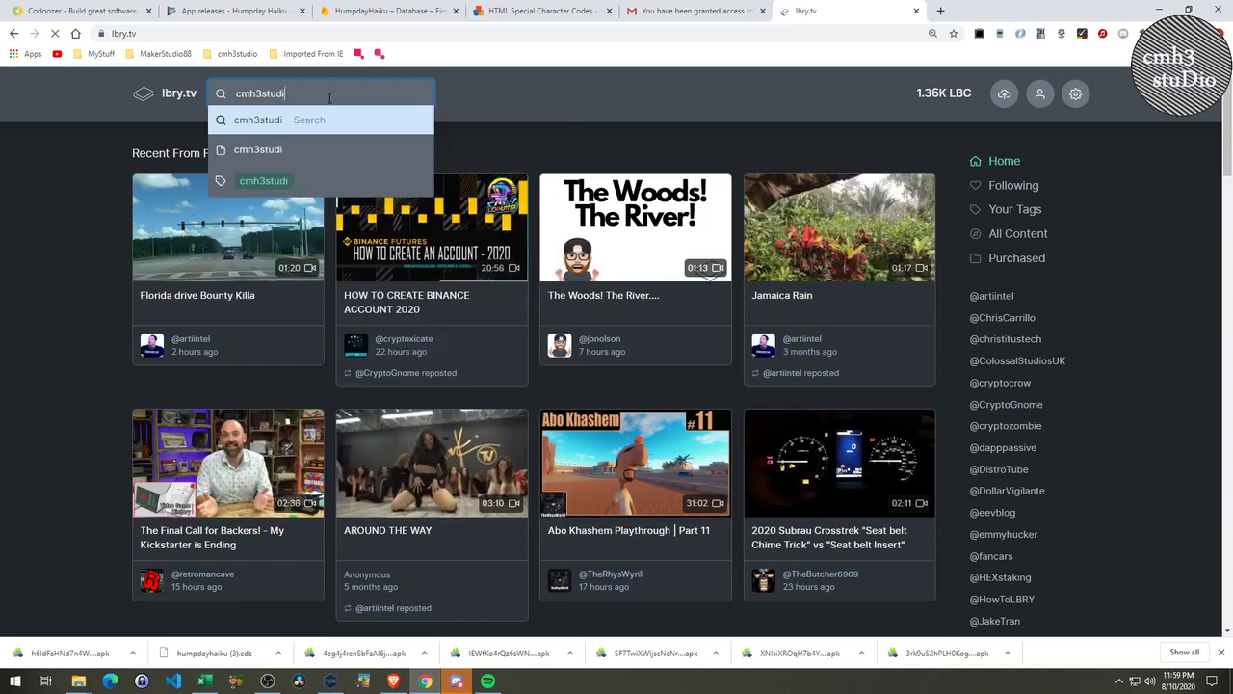
{"action": "key", "text": "Return"}
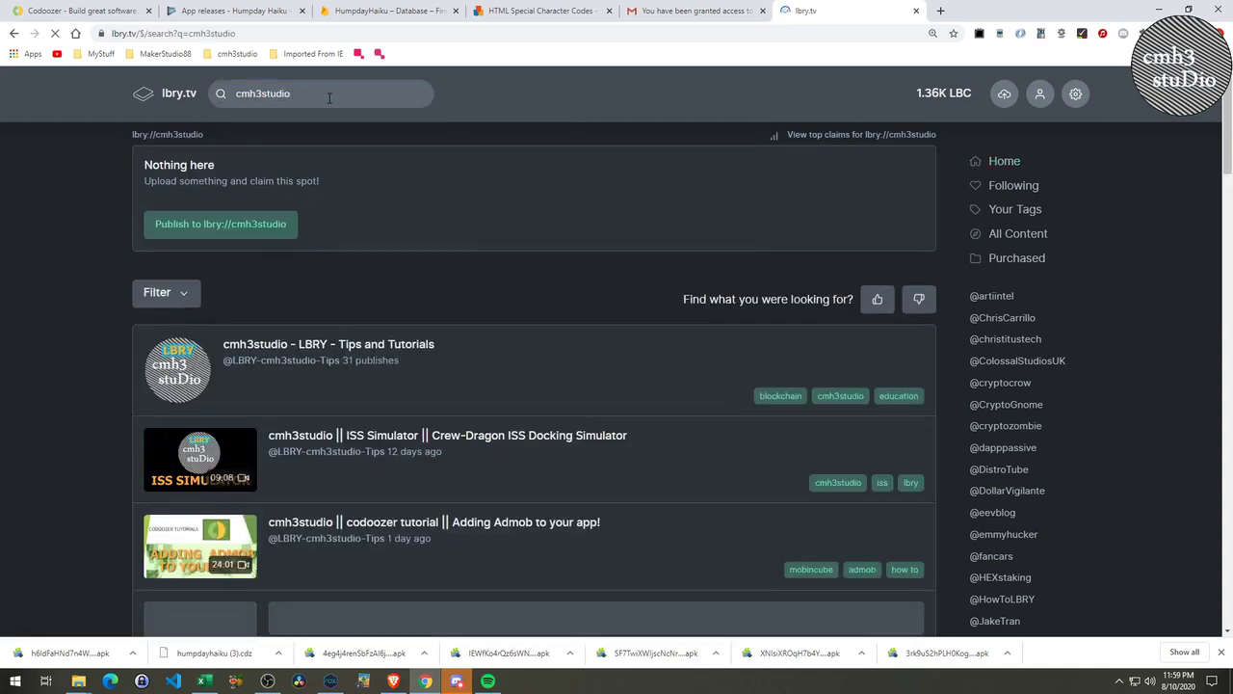
{"action": "left_click", "coordinate": [277, 359]}
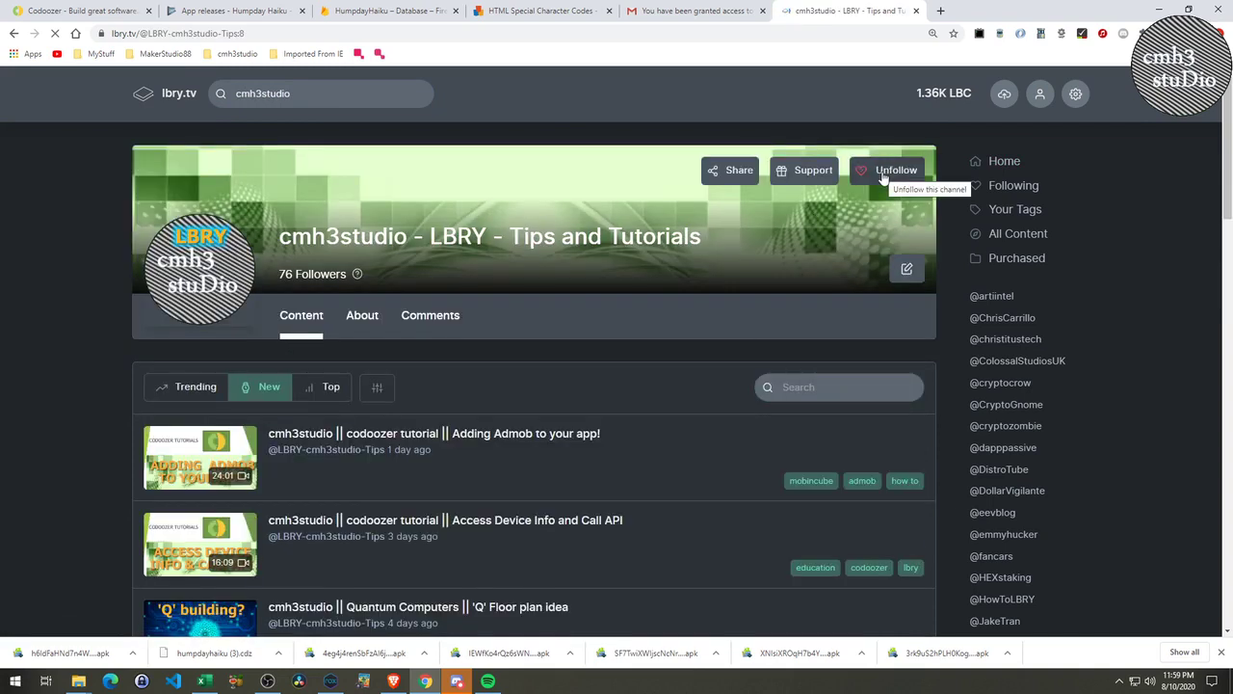
{"action": "left_click", "coordinate": [799, 170]}
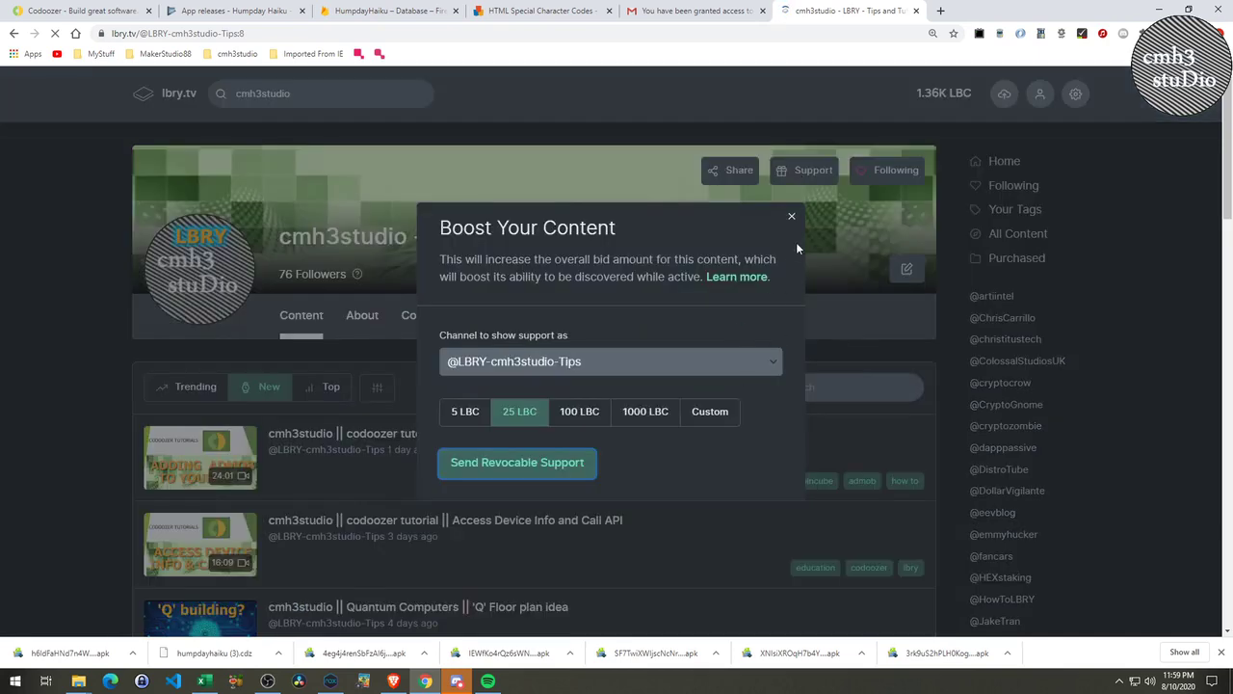
{"action": "left_click", "coordinate": [791, 217]}
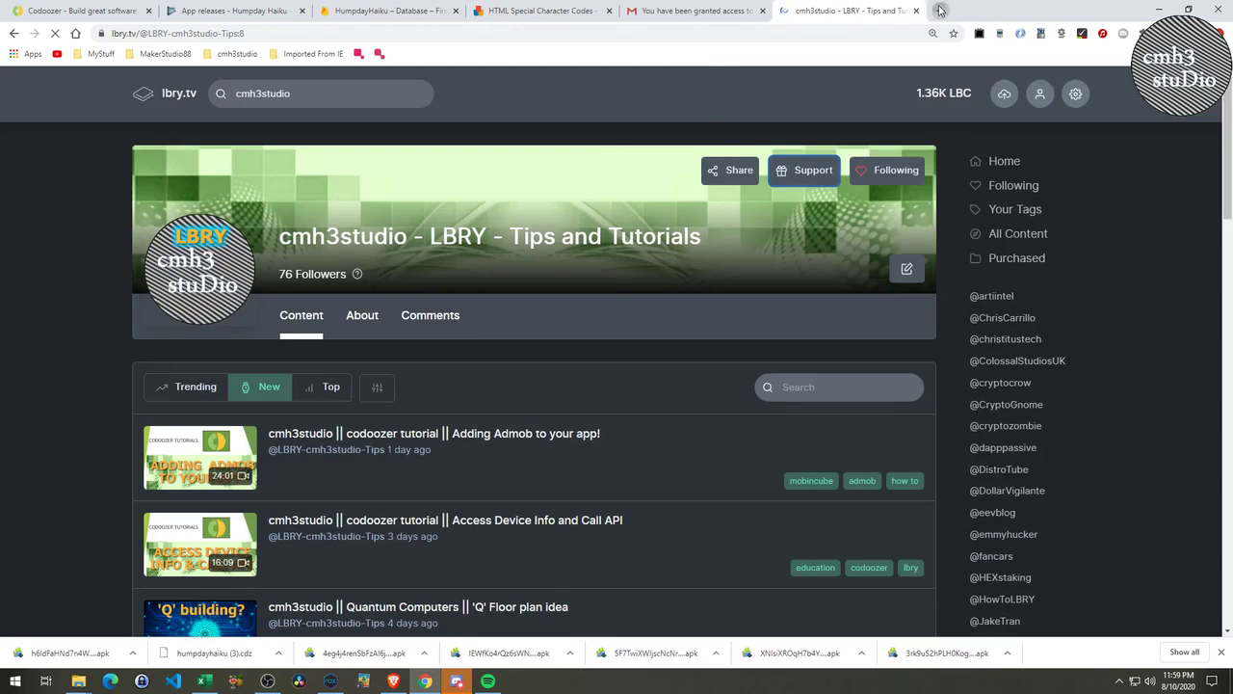
Open YouTube in a new tab and go to the cmh3studio channel via search.
{"action": "left_click", "coordinate": [940, 10]}
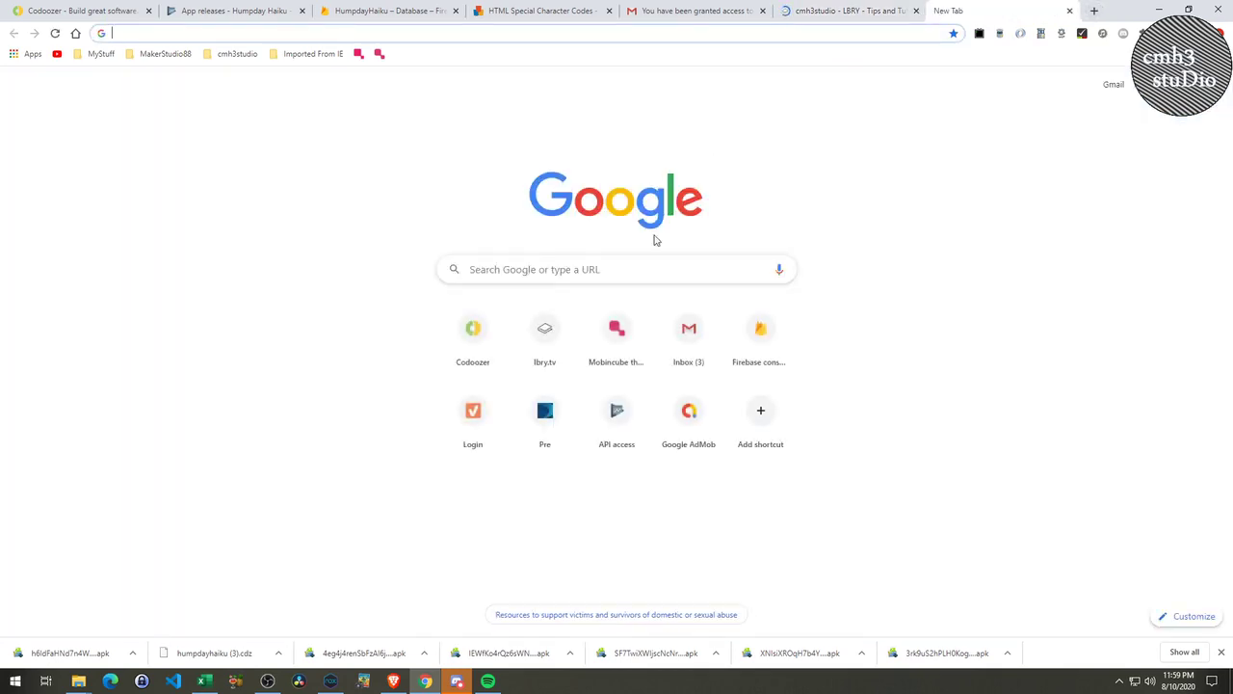
{"action": "type", "text": "youtu"}
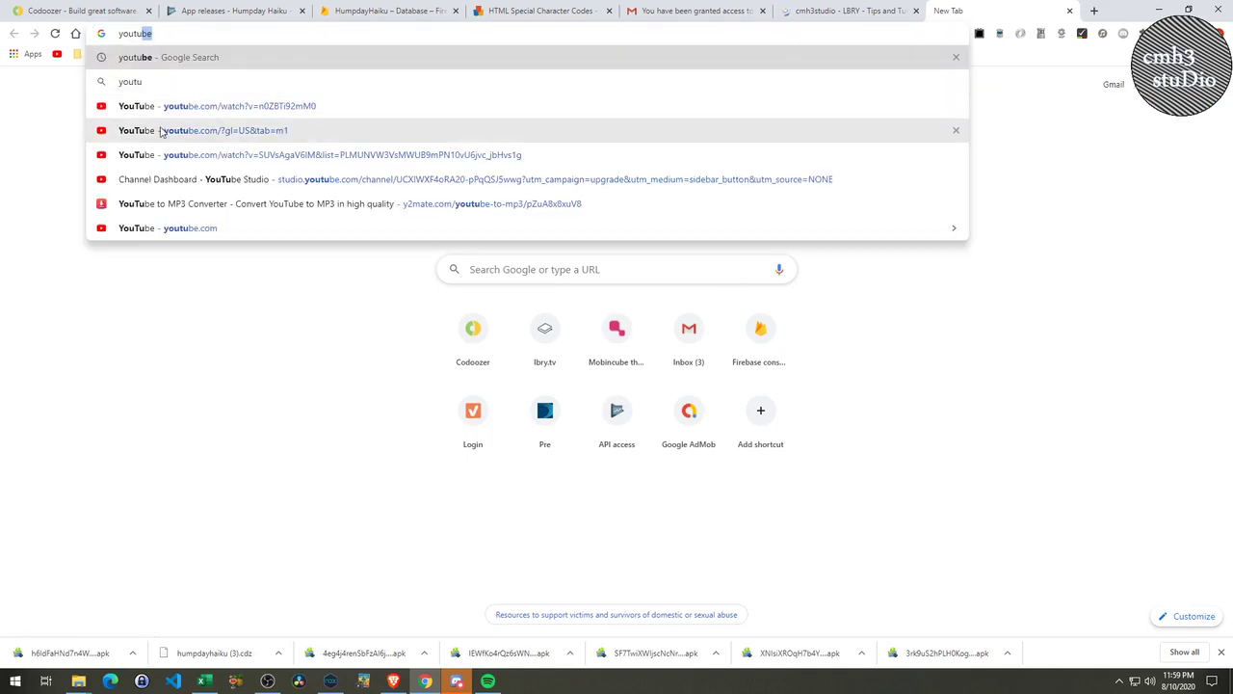
{"action": "left_click", "coordinate": [159, 229]}
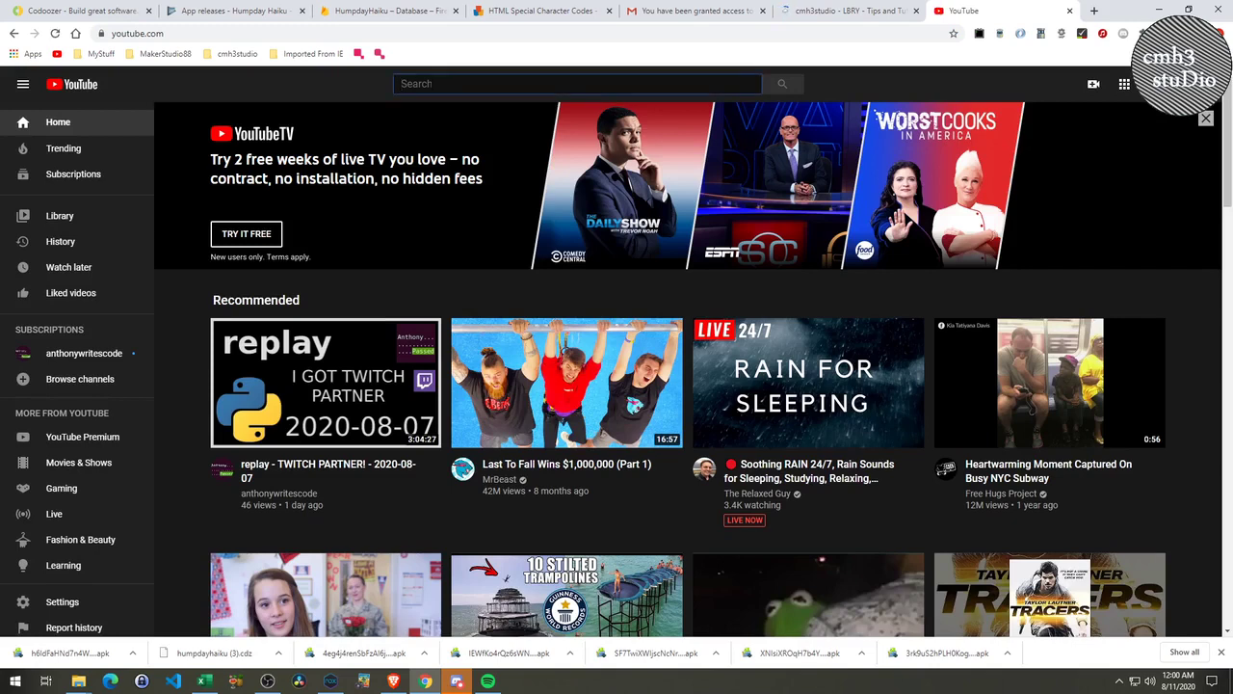
{"action": "type", "text": "cmh3studio"}
{"action": "key", "text": "Return"}
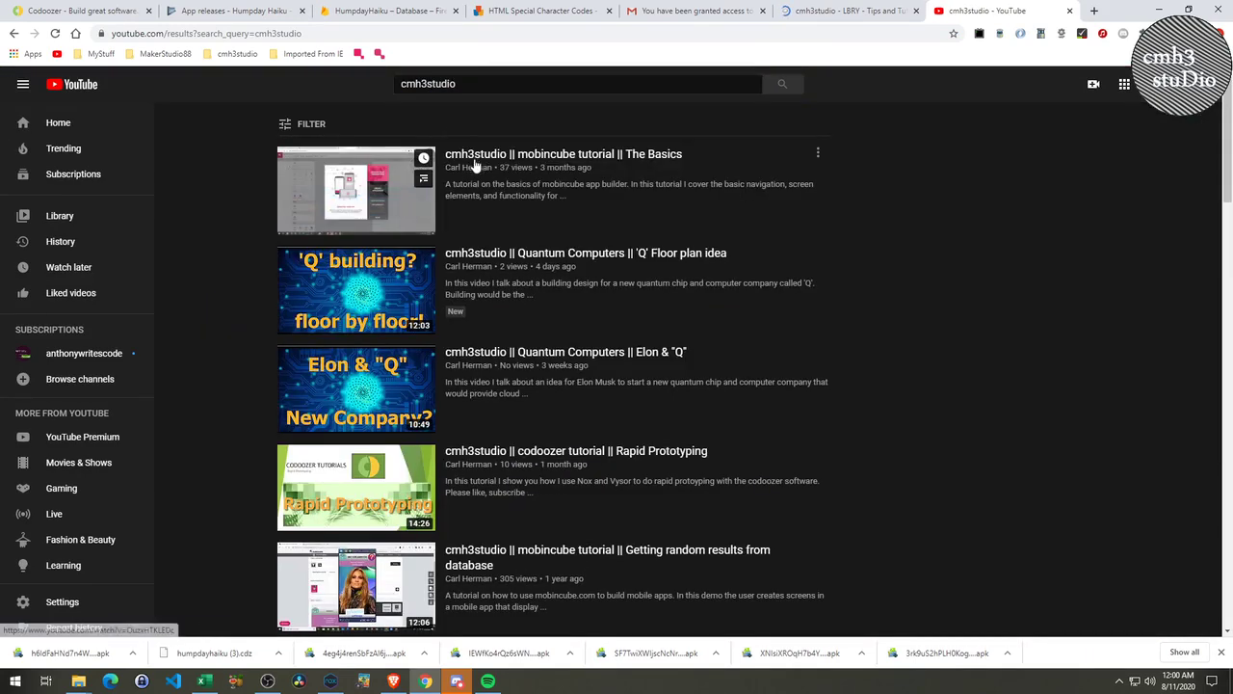
{"action": "left_click", "coordinate": [470, 168]}
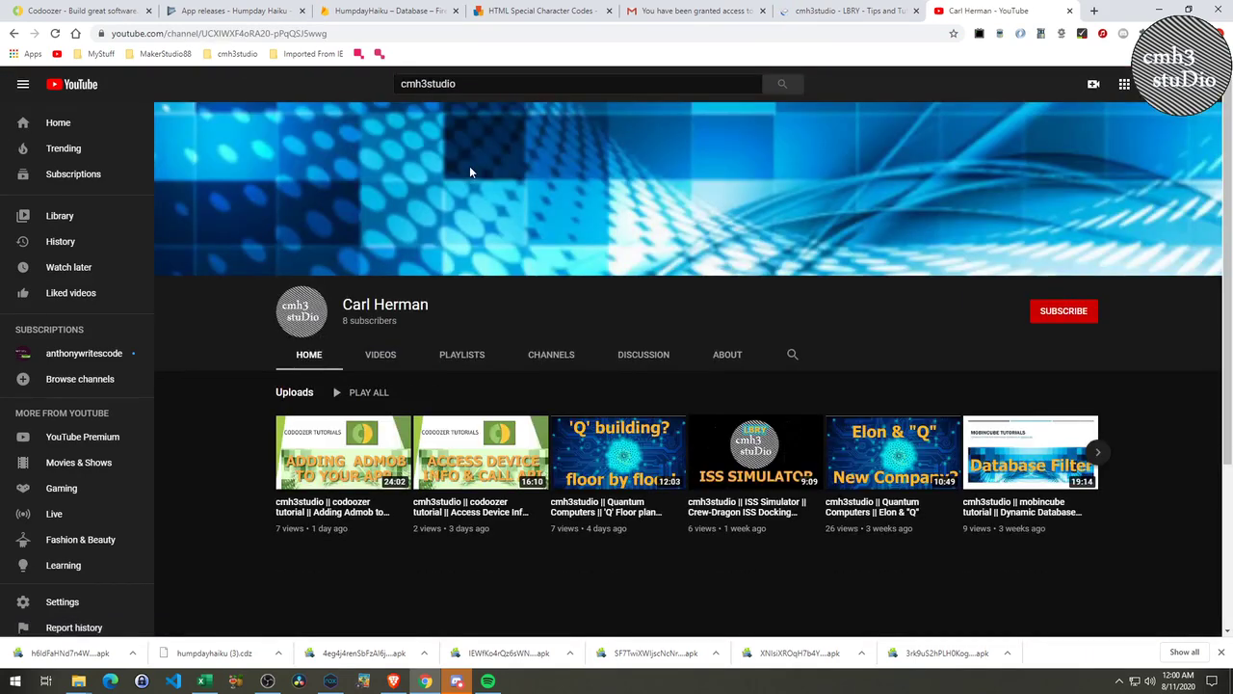
Subscribe to the cmh3studio channel, unsubscribe again, and return to the Codoozer tab.
{"action": "left_click", "coordinate": [1045, 318]}
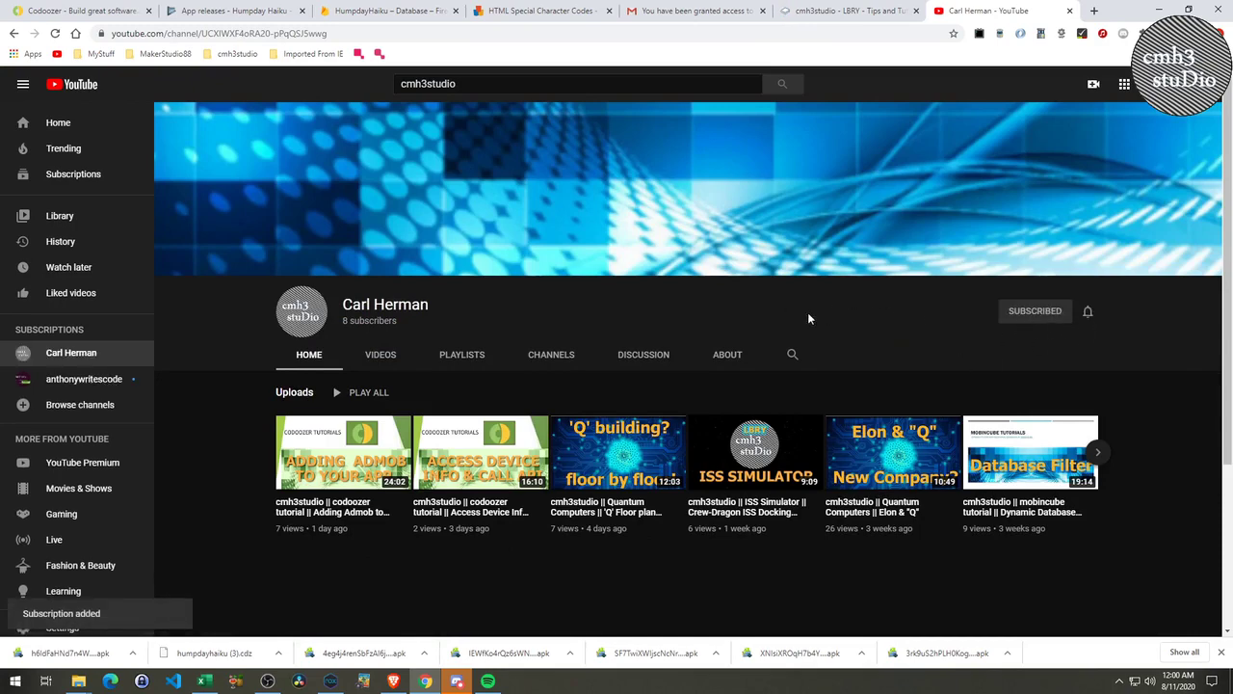
{"action": "left_click", "coordinate": [1041, 316]}
{"action": "left_click", "coordinate": [658, 377]}
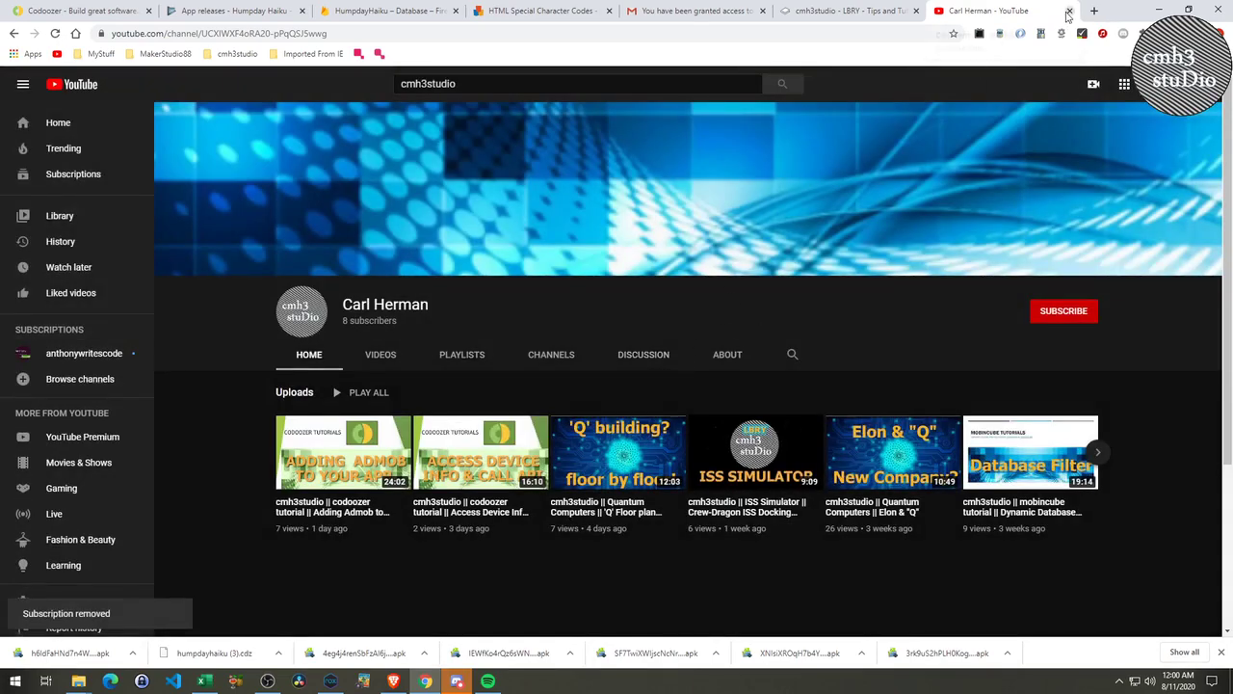
{"action": "left_click", "coordinate": [149, 10]}
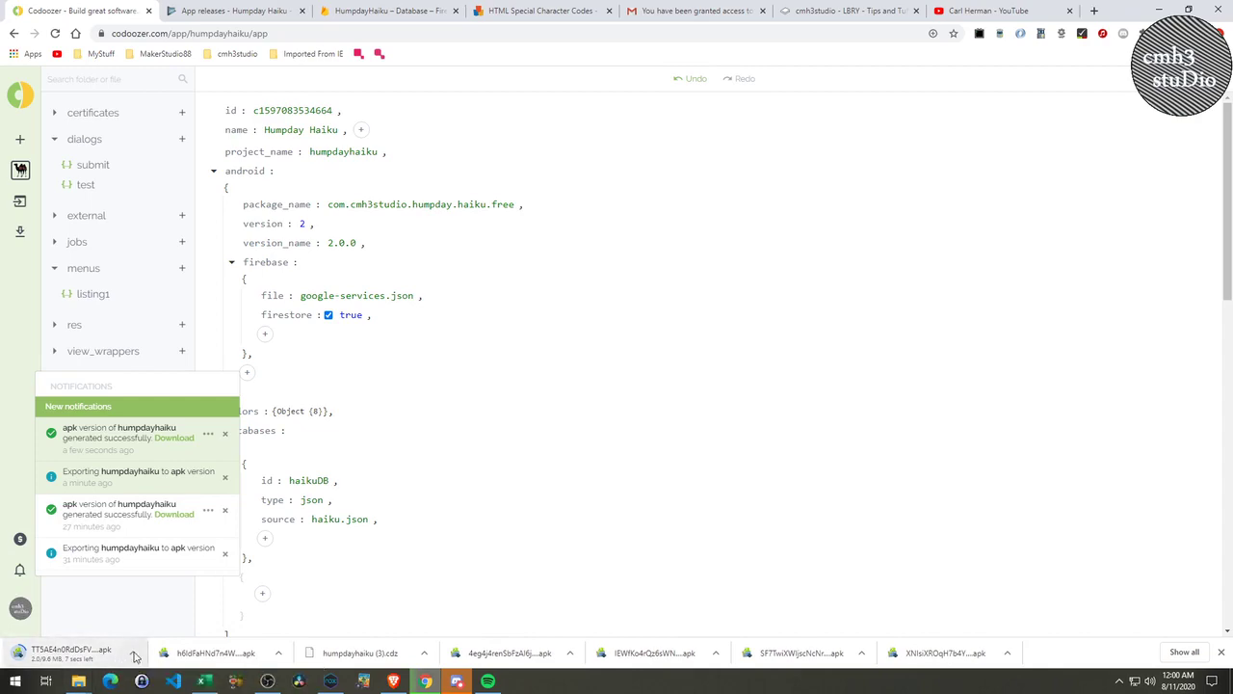
Show the downloaded humpdayhaiku APK in the Downloads folder and copy it.
{"action": "left_click", "coordinate": [133, 652]}
{"action": "left_click", "coordinate": [163, 609]}
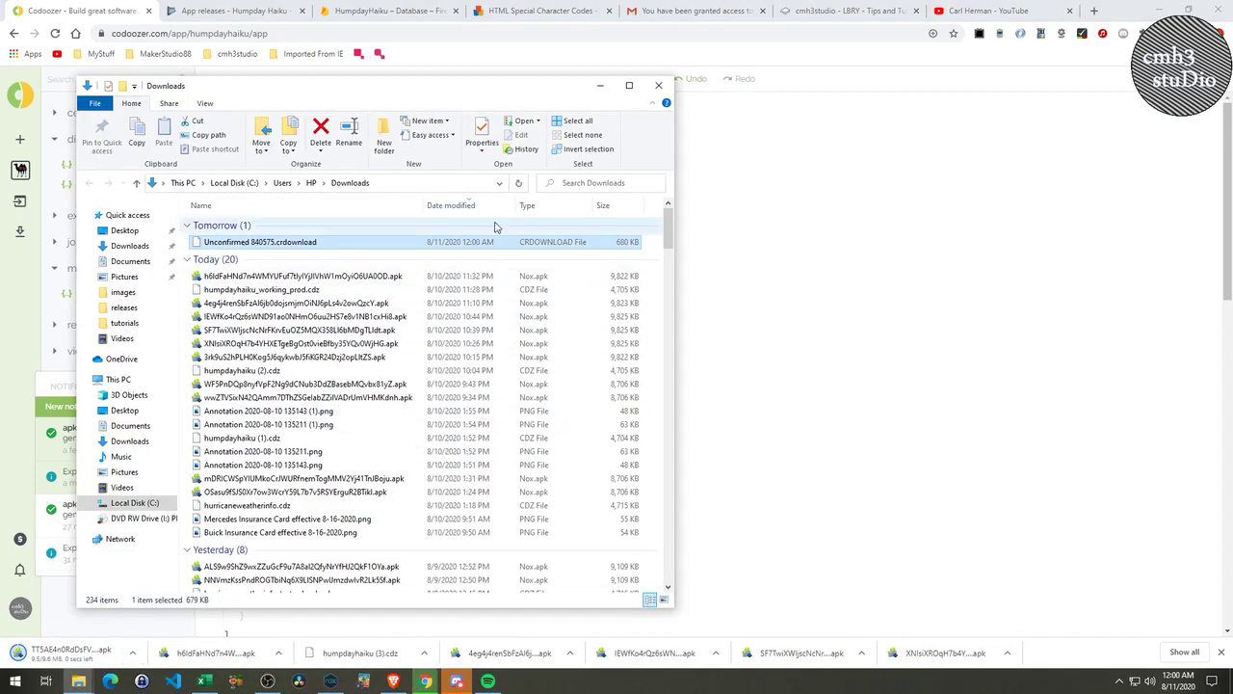
{"action": "left_click", "coordinate": [519, 184]}
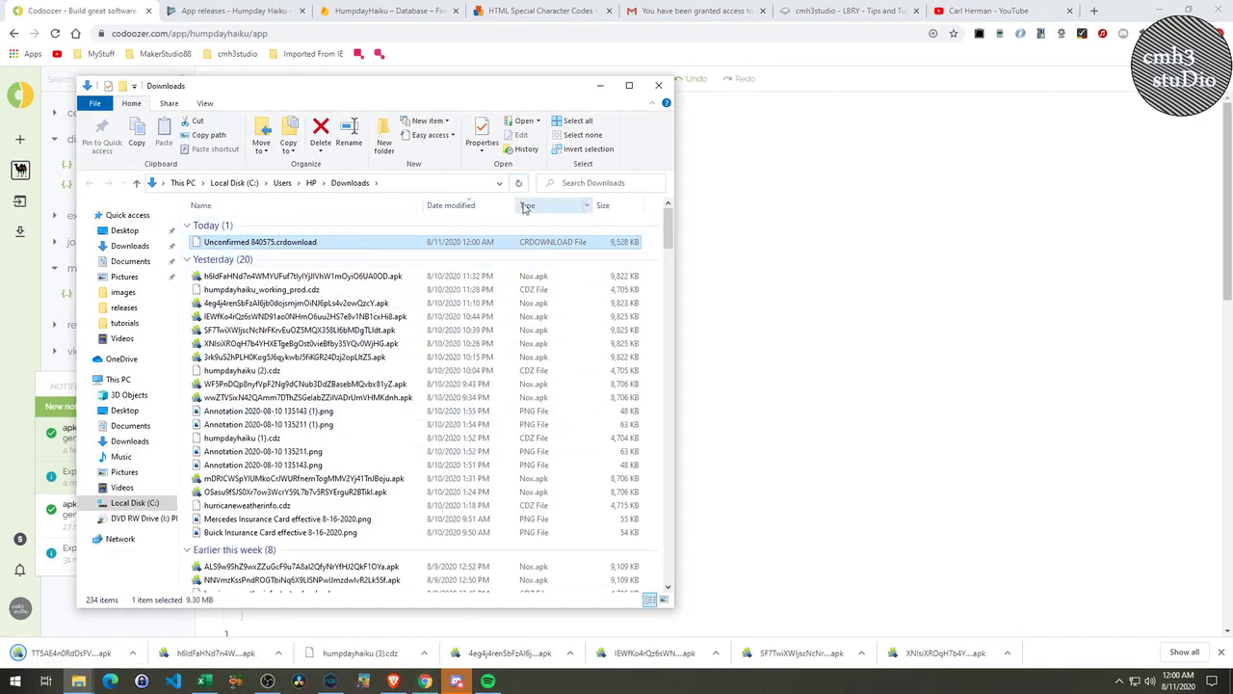
{"action": "left_click", "coordinate": [519, 184]}
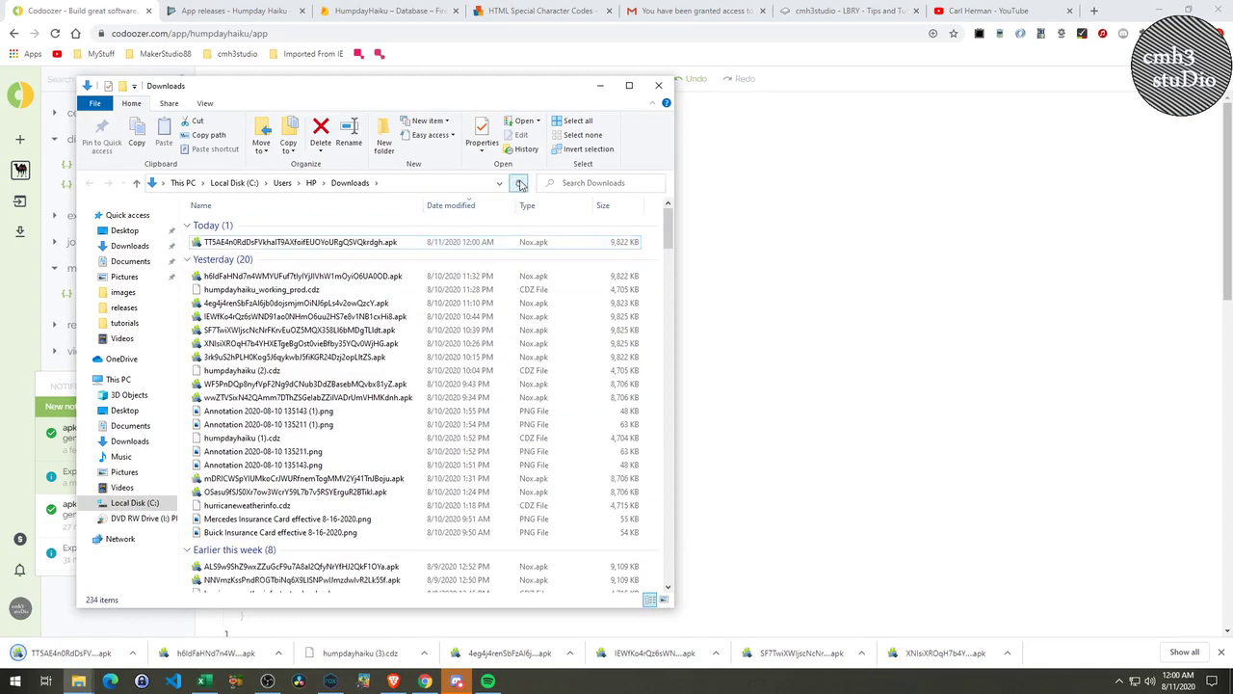
{"action": "right_click", "coordinate": [320, 246]}
{"action": "left_click", "coordinate": [399, 479]}
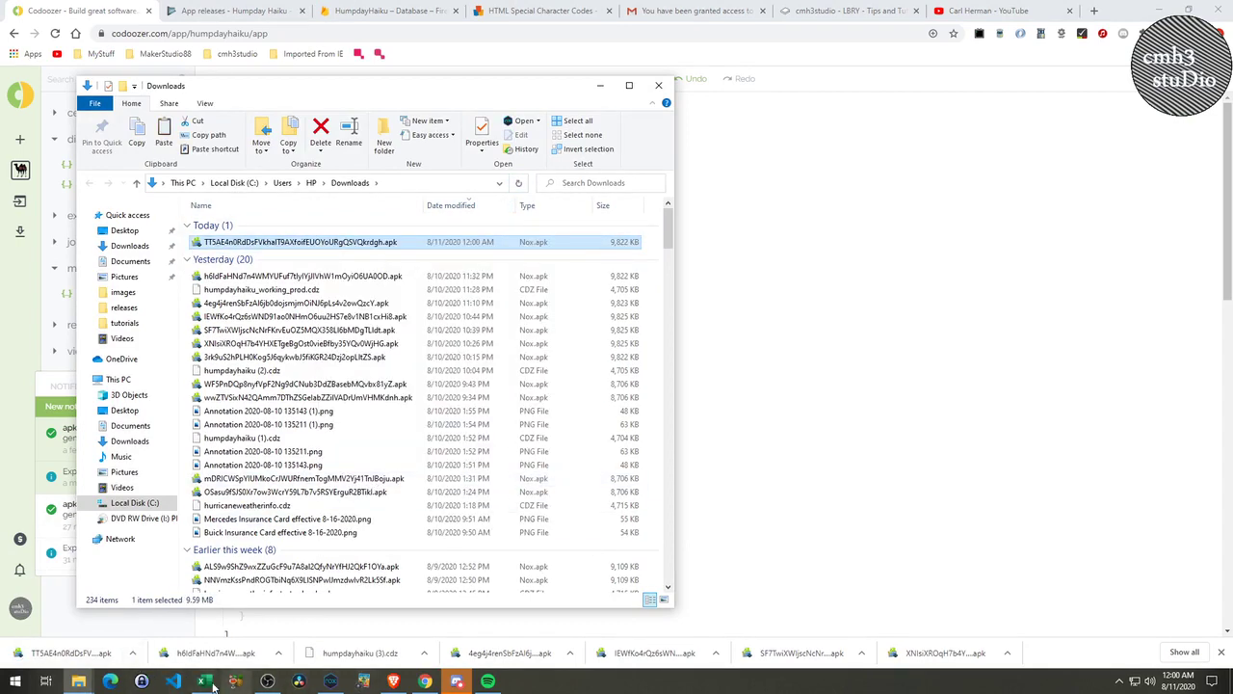
Paste the copied APK into the humpday_haiku releases folder.
{"action": "mouse_move", "coordinate": [81, 681]}
{"action": "left_click", "coordinate": [43, 617]}
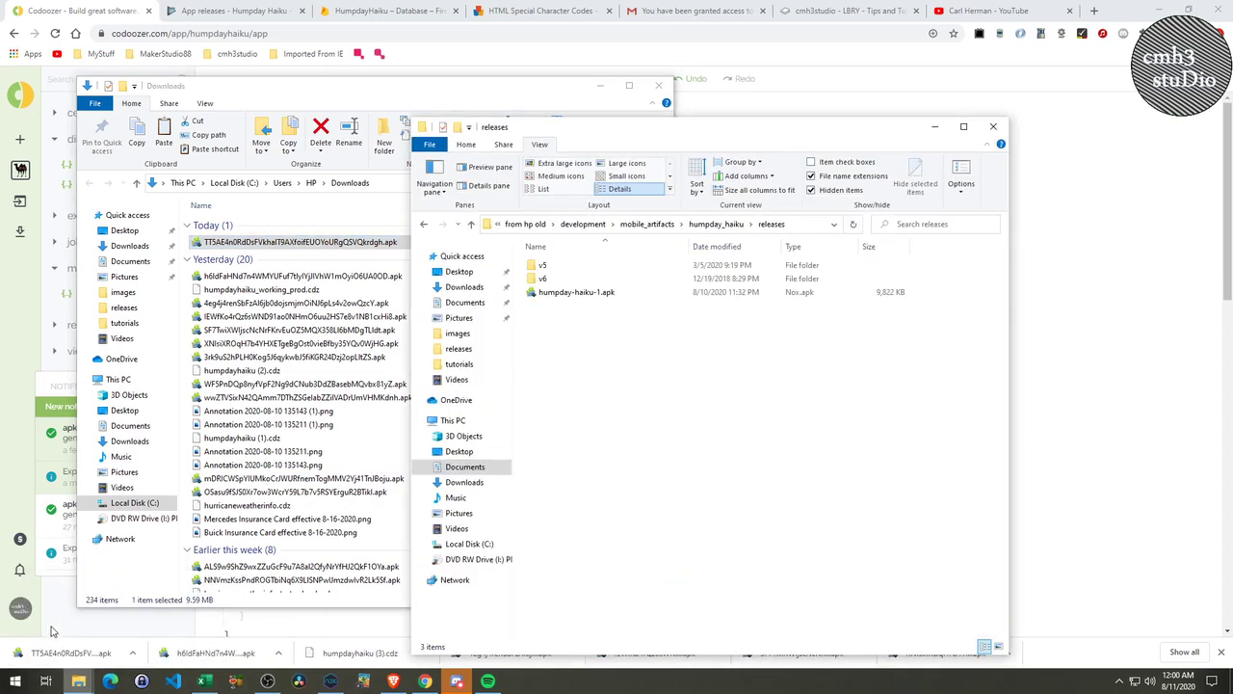
{"action": "right_click", "coordinate": [590, 387]}
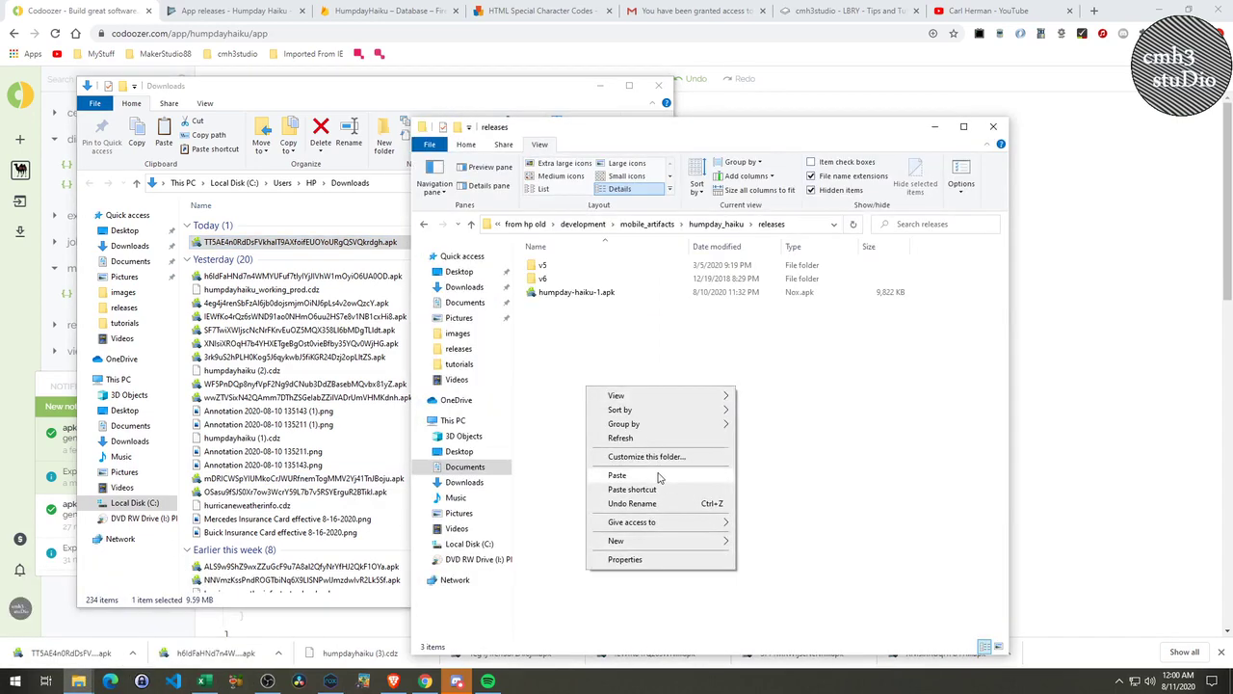
{"action": "left_click", "coordinate": [661, 475]}
Rename the pasted APK to humpday-haiku-2.apk.
{"action": "right_click", "coordinate": [570, 307]}
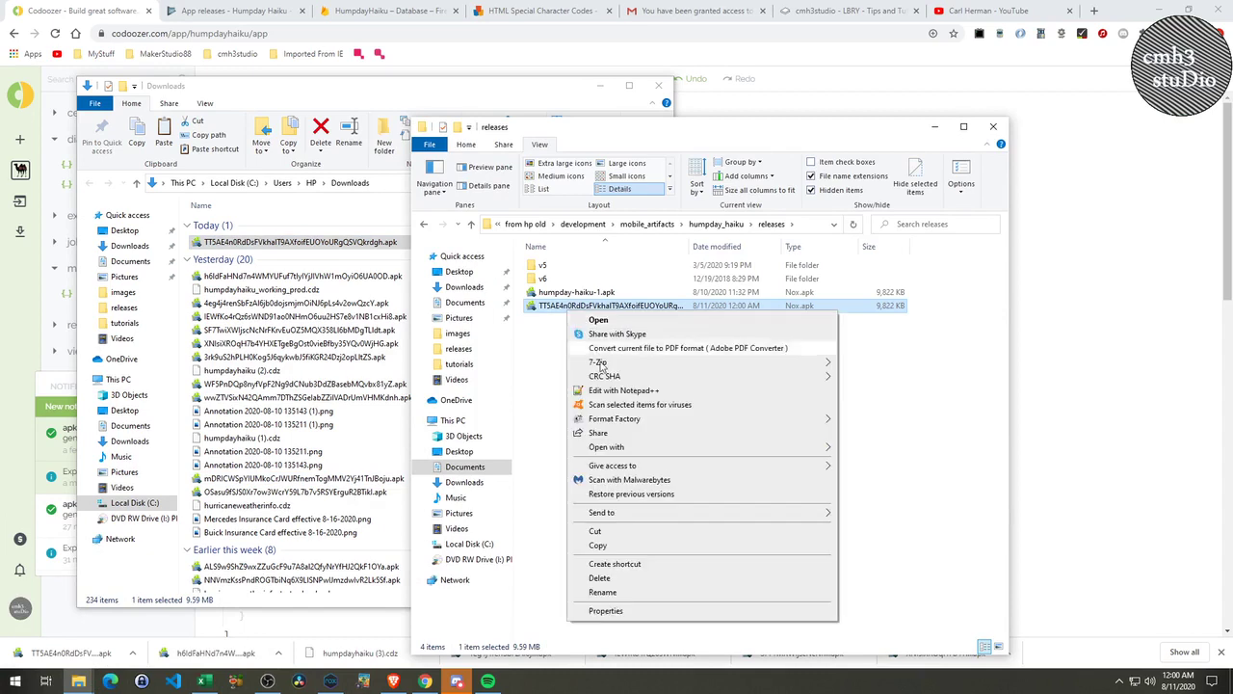
{"action": "left_click", "coordinate": [602, 591]}
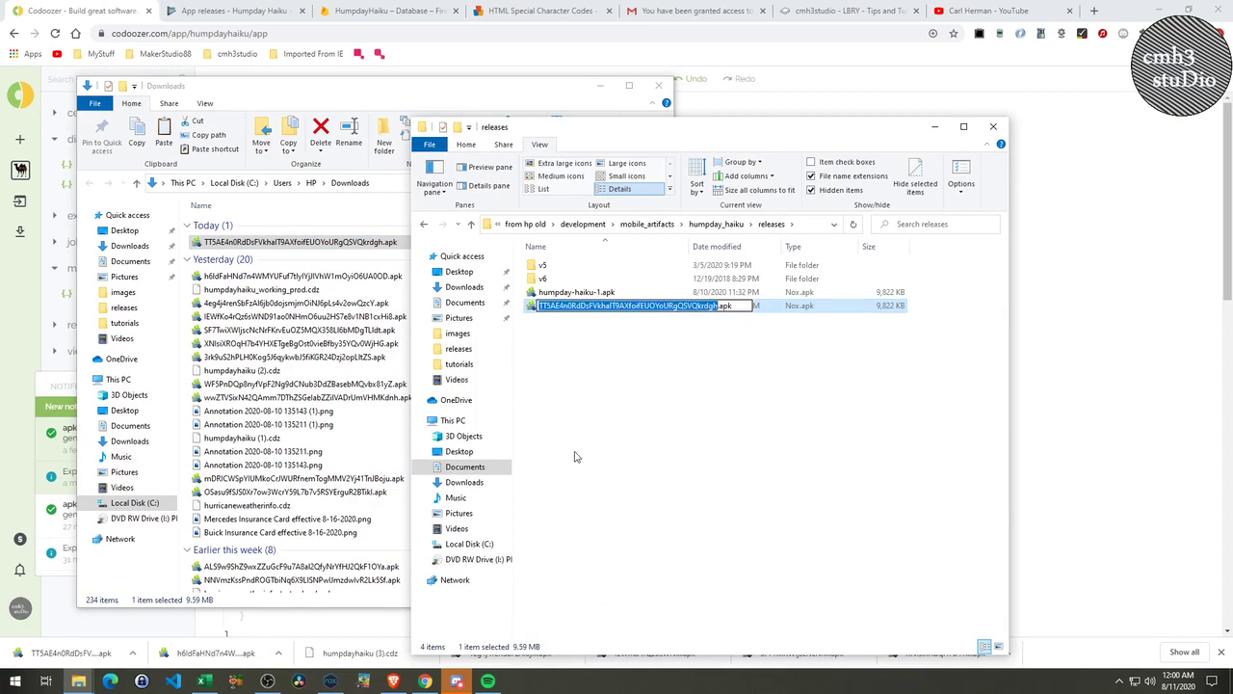
{"action": "type", "text": "hum"}
{"action": "type", "text": "pd"}
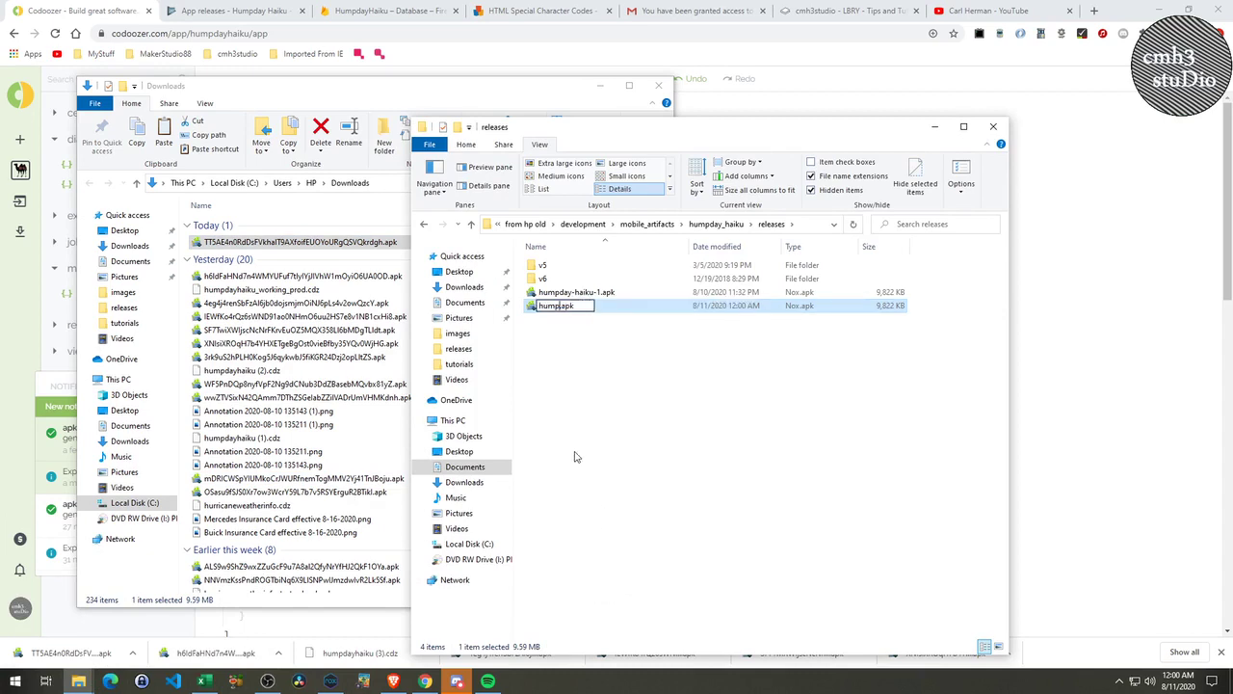
{"action": "type", "text": "ay-haiku-2"}
{"action": "key", "text": "Return"}
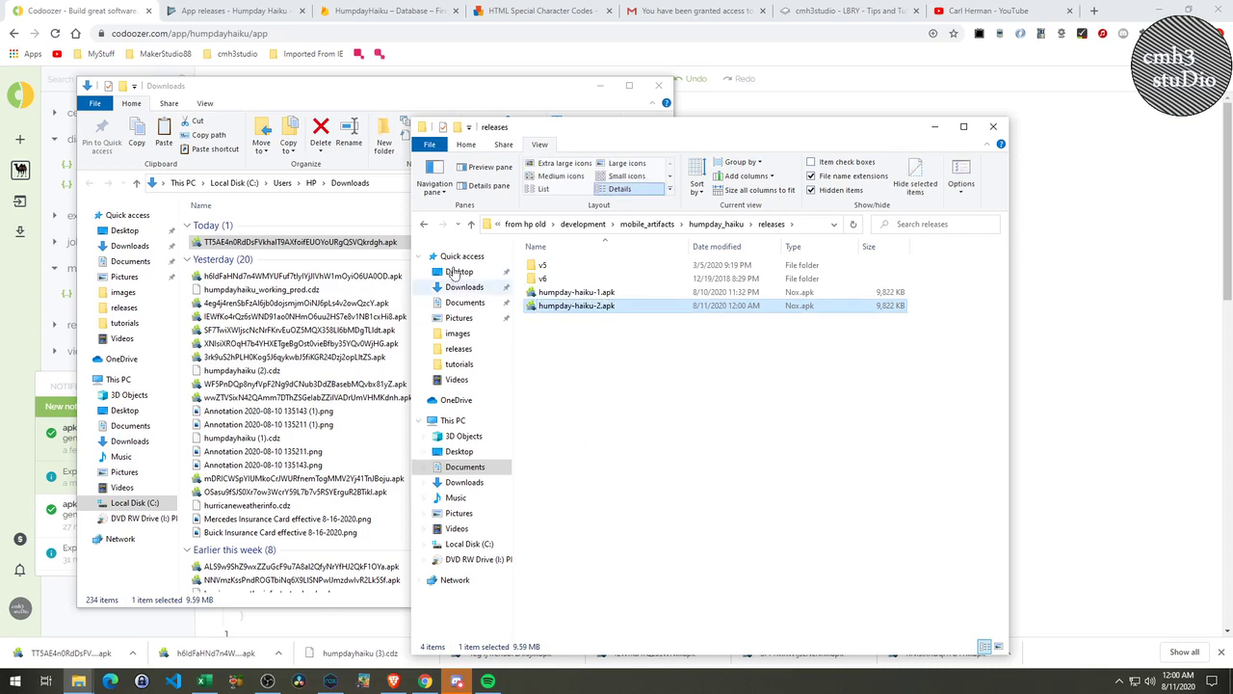
{"action": "left_click", "coordinate": [214, 23]}
Create a new production release and upload humpday-haiku-2.apk from the releases folder.
{"action": "left_click", "coordinate": [219, 10]}
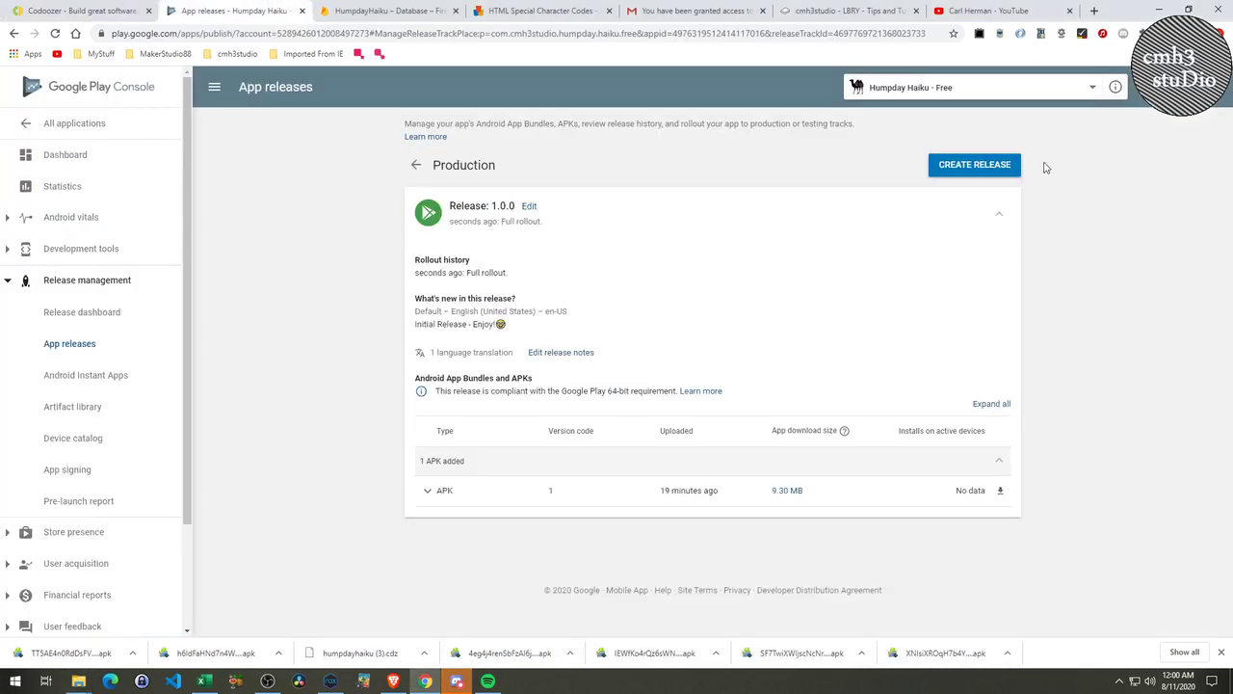
{"action": "left_click", "coordinate": [993, 165]}
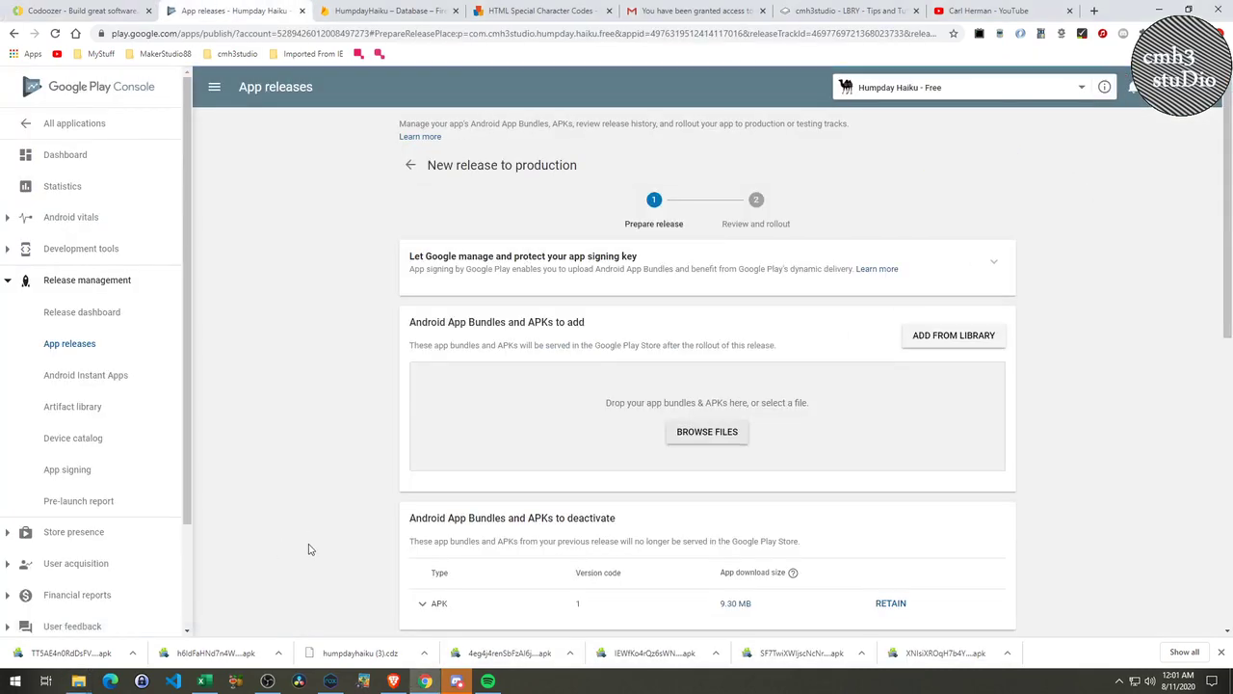
{"action": "left_click", "coordinate": [702, 433]}
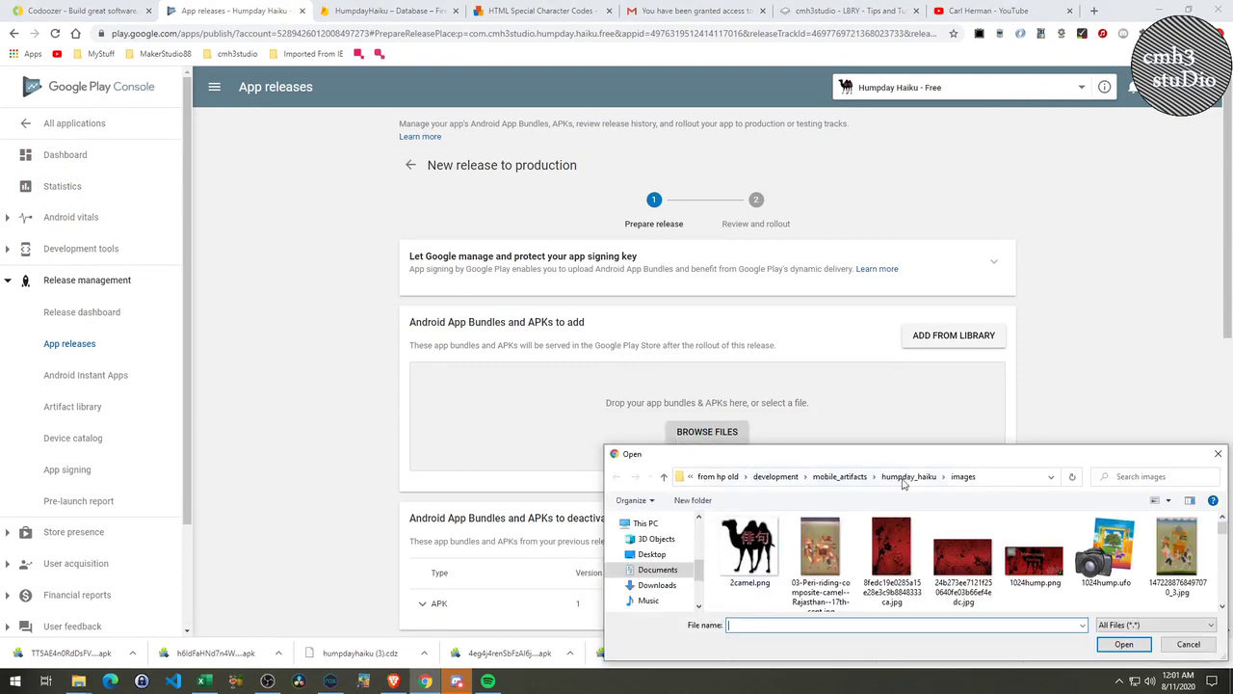
{"action": "left_click", "coordinate": [906, 477]}
{"action": "double_click", "coordinate": [819, 554]}
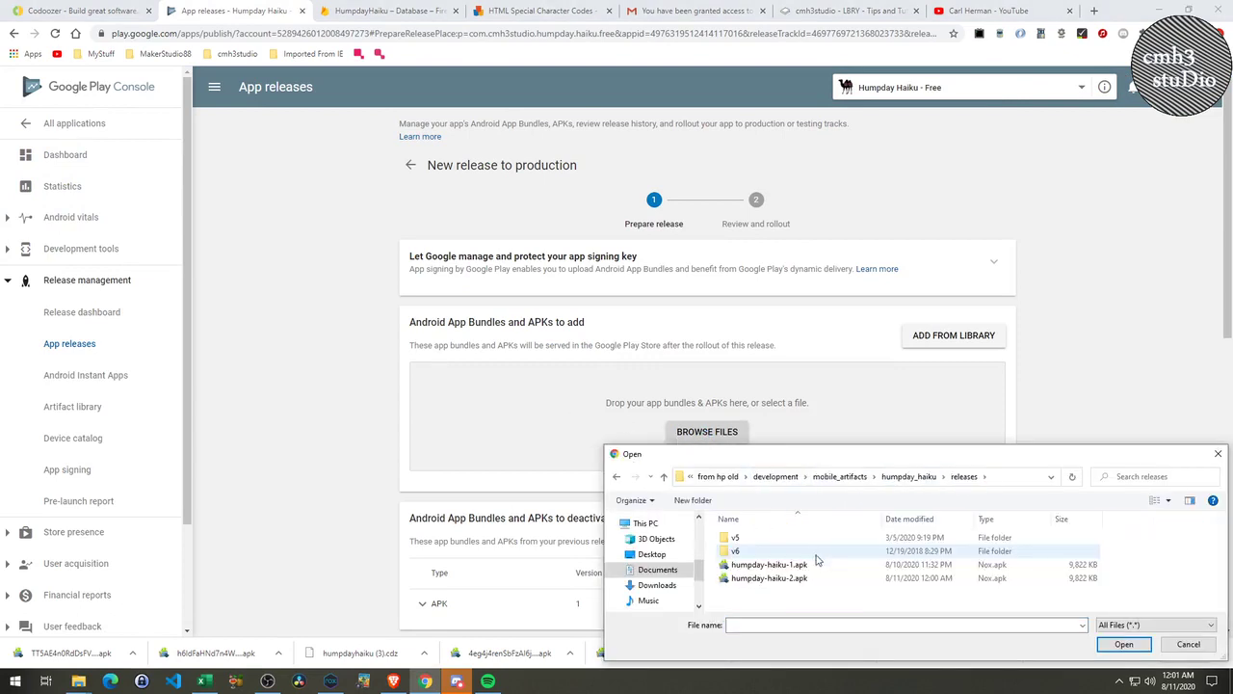
{"action": "double_click", "coordinate": [788, 579]}
{"action": "mouse_move", "coordinate": [790, 575]}
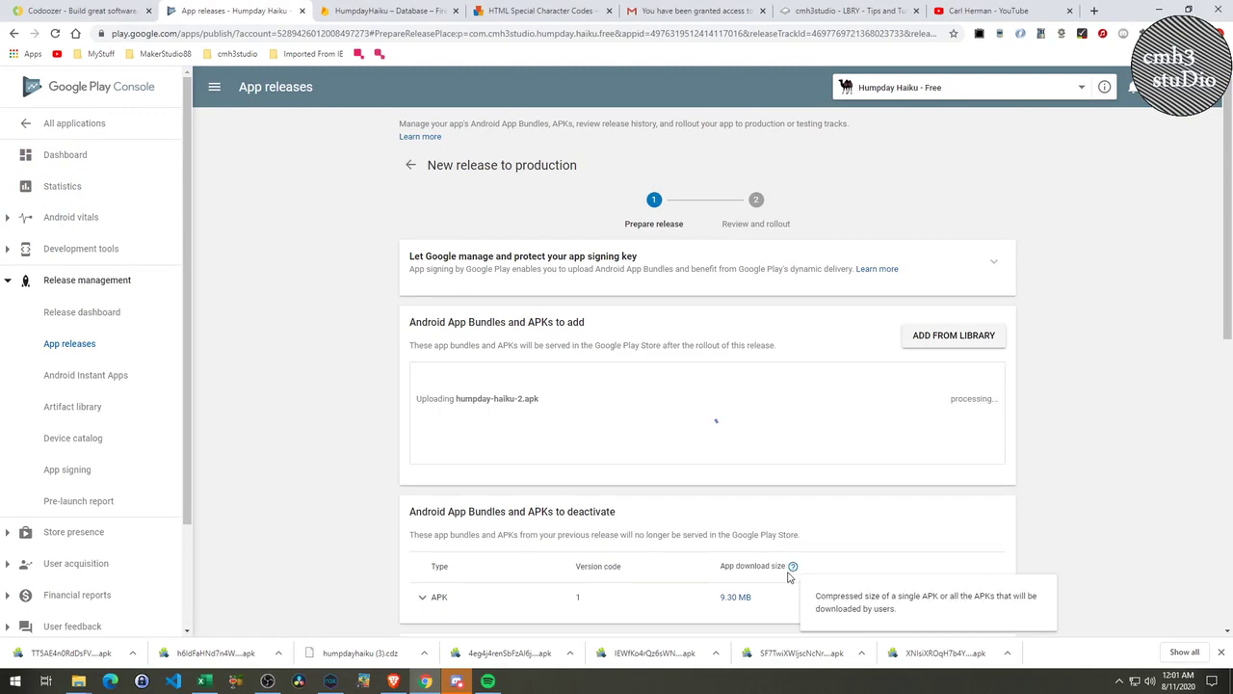
Replace the release notes with "Fixed text on main screen.", save, and proceed to review.
{"action": "scroll", "coordinate": [706, 557], "scroll_direction": "down", "scroll_amount": 7}
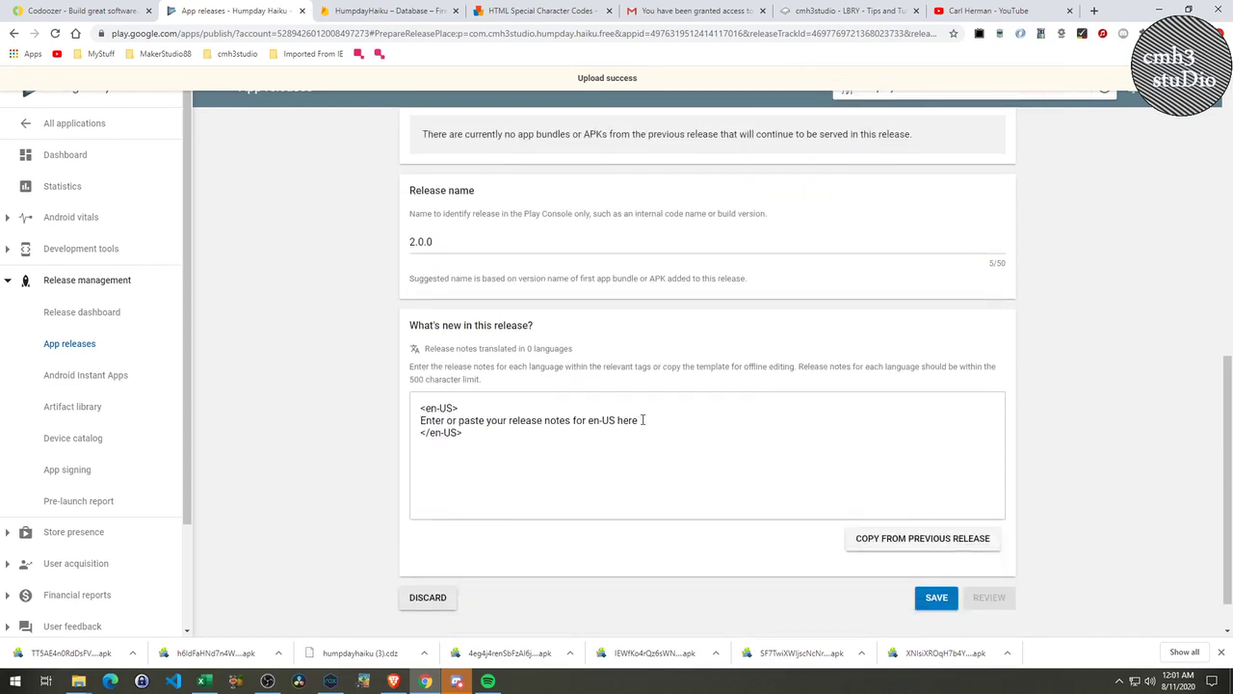
{"action": "left_click_drag", "start_coordinate": [643, 421], "coordinate": [413, 422]}
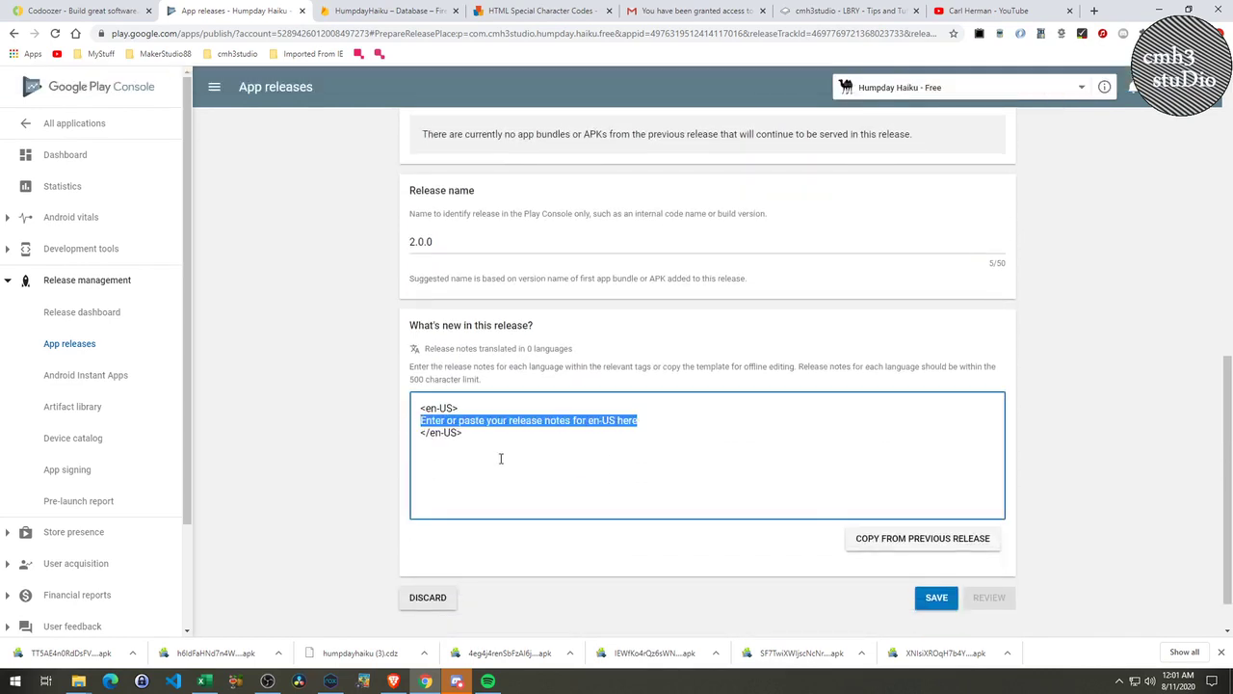
{"action": "type", "text": "Fixed text on main screen."}
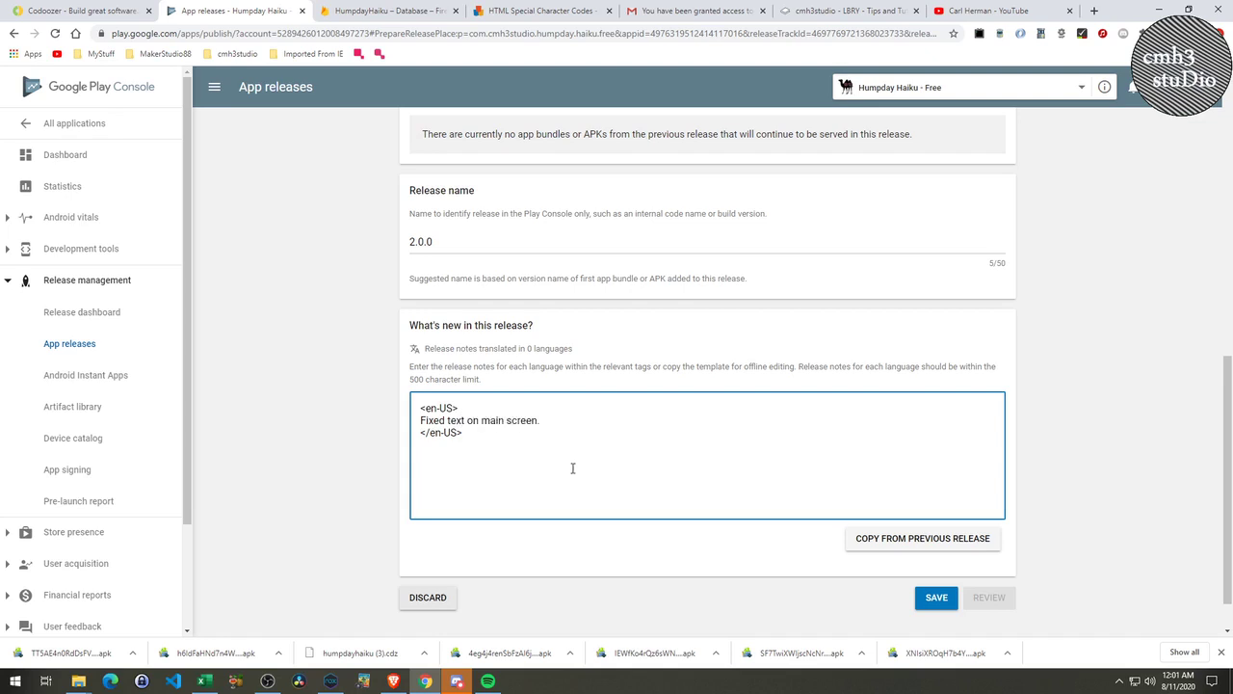
{"action": "left_click", "coordinate": [936, 598]}
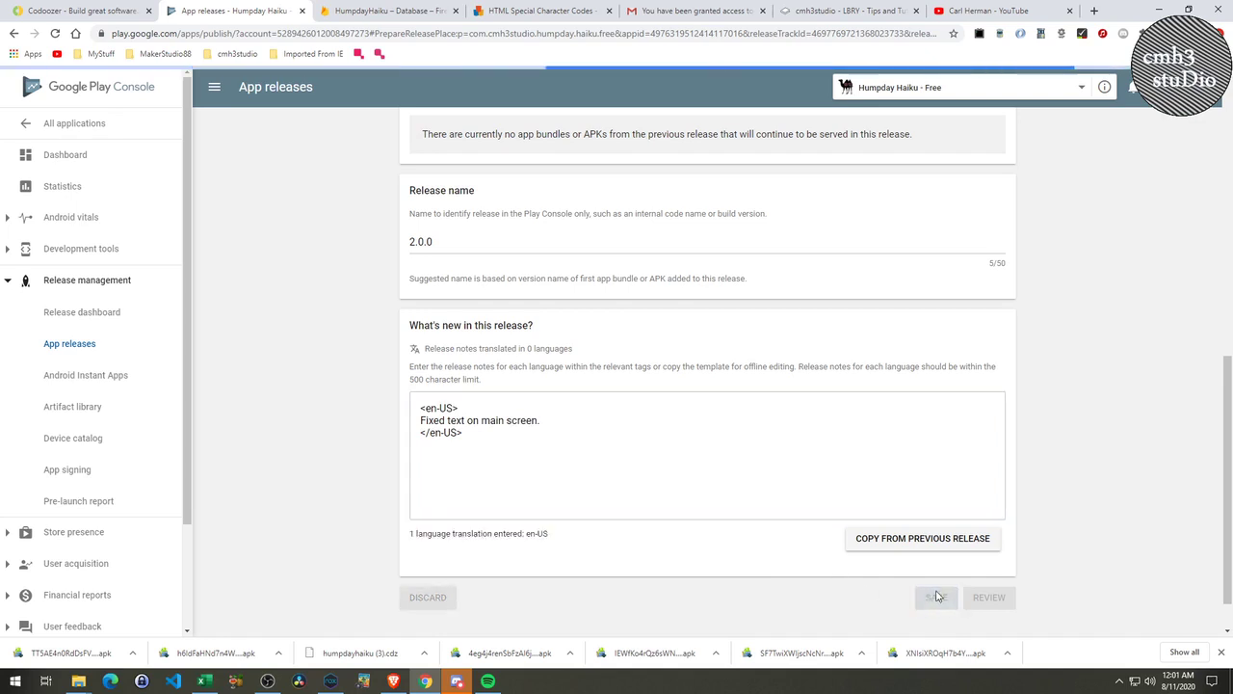
{"action": "left_click", "coordinate": [983, 601]}
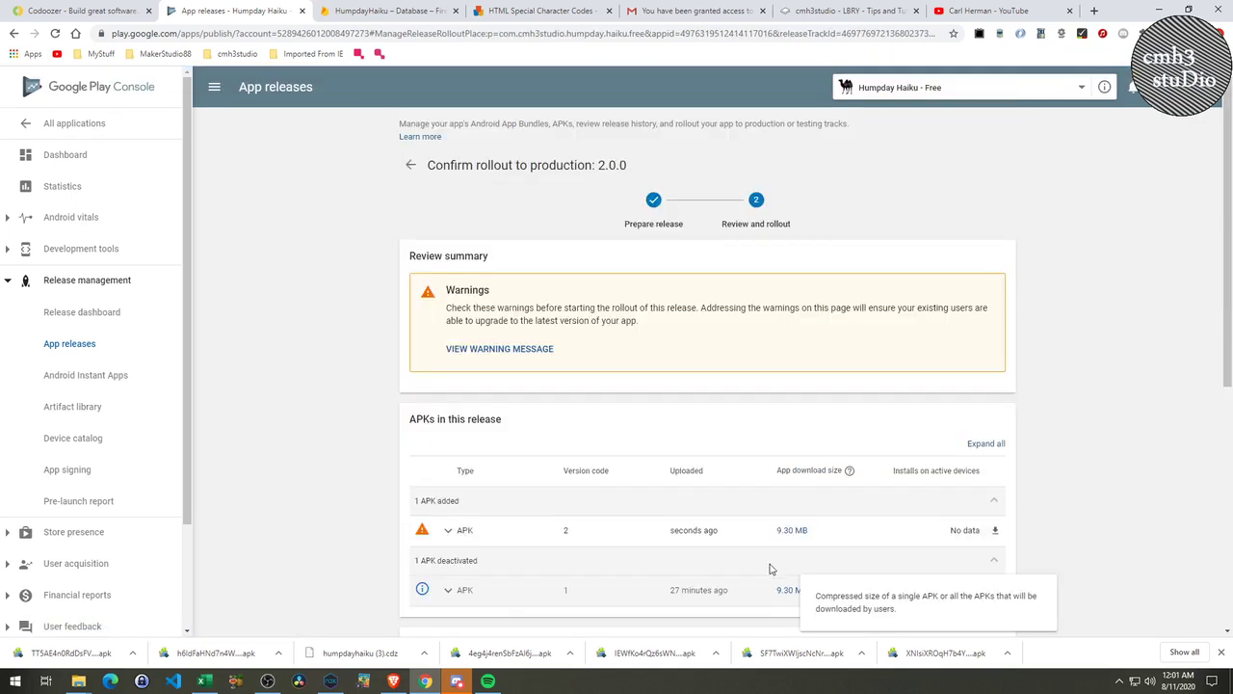
Check release 2.0.0's warning details, then start and confirm the full rollout to production.
{"action": "scroll", "coordinate": [761, 559], "scroll_direction": "down", "scroll_amount": 4}
{"action": "scroll", "coordinate": [515, 385], "scroll_direction": "up", "scroll_amount": 2}
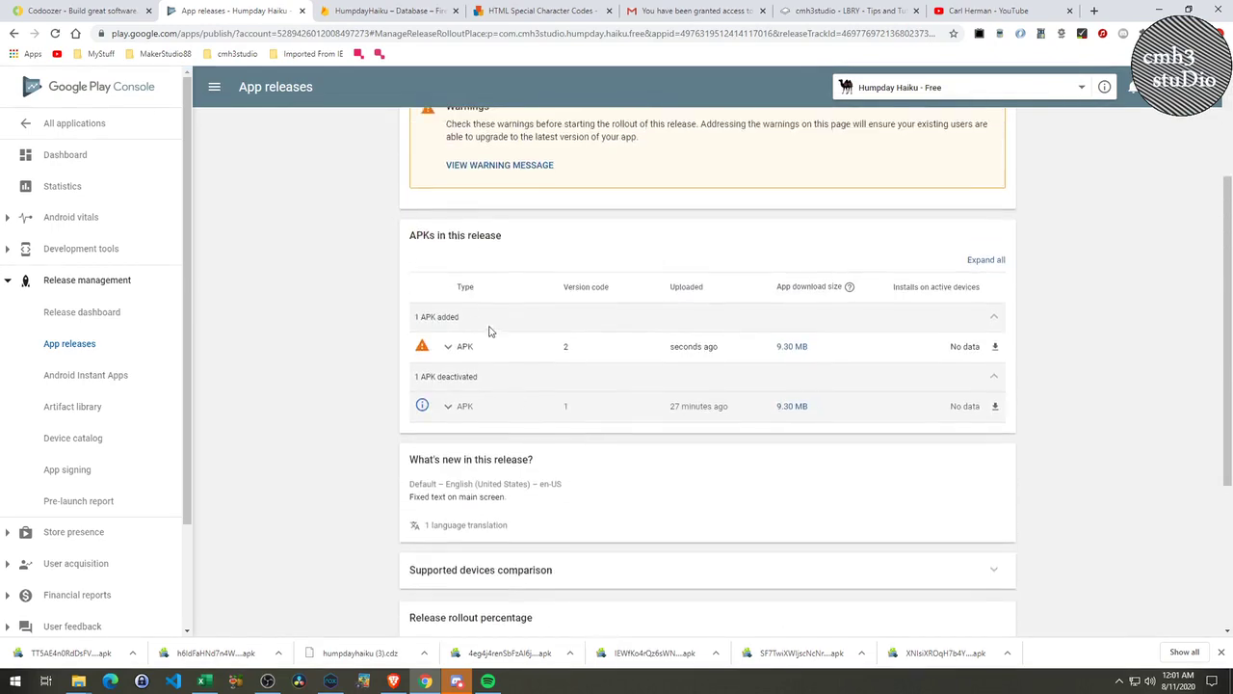
{"action": "scroll", "coordinate": [489, 327], "scroll_direction": "up", "scroll_amount": 2}
{"action": "left_click", "coordinate": [483, 289]}
{"action": "left_click", "coordinate": [766, 456]}
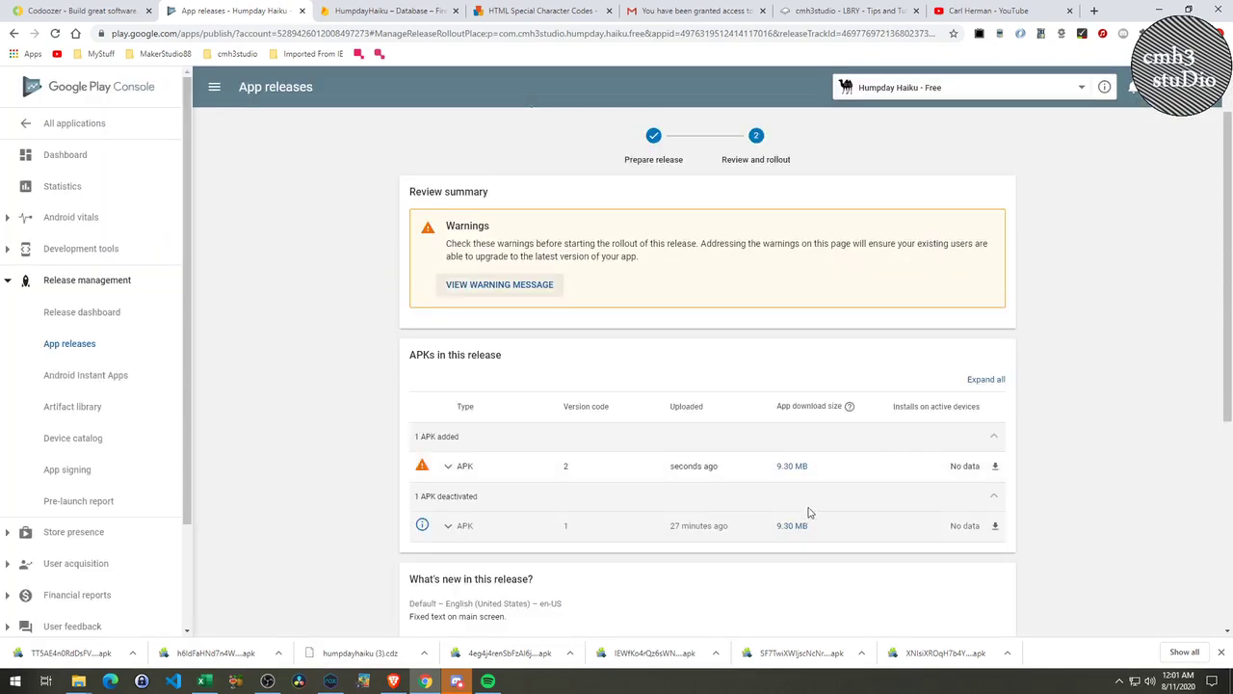
{"action": "scroll", "coordinate": [829, 530], "scroll_direction": "down", "scroll_amount": 5}
{"action": "left_click", "coordinate": [896, 545]}
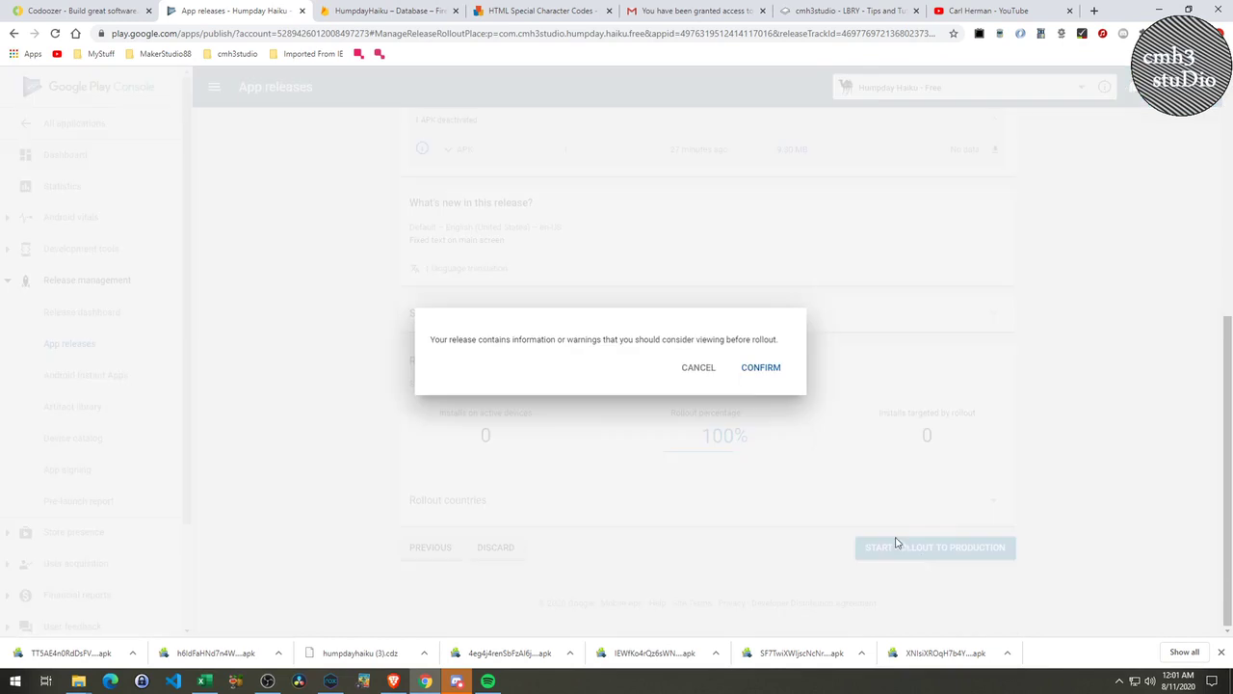
{"action": "left_click", "coordinate": [761, 367]}
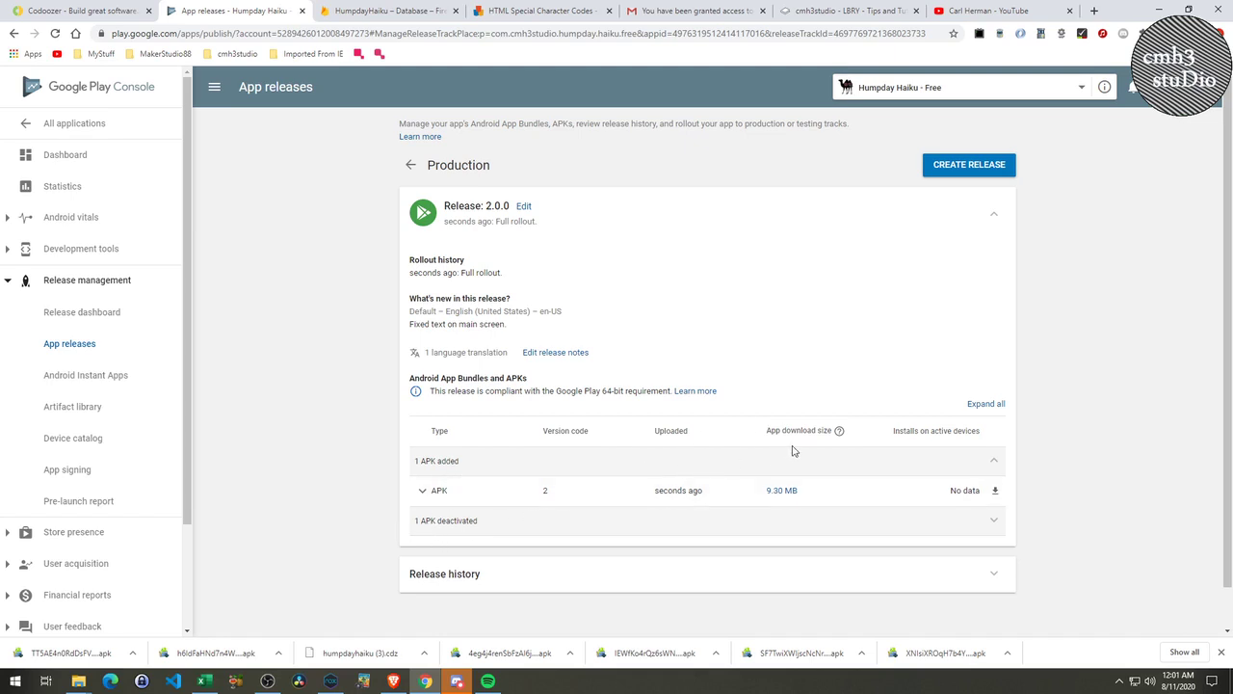
Display the app's package name, then close the package-name popup.
{"action": "left_click", "coordinate": [1104, 86]}
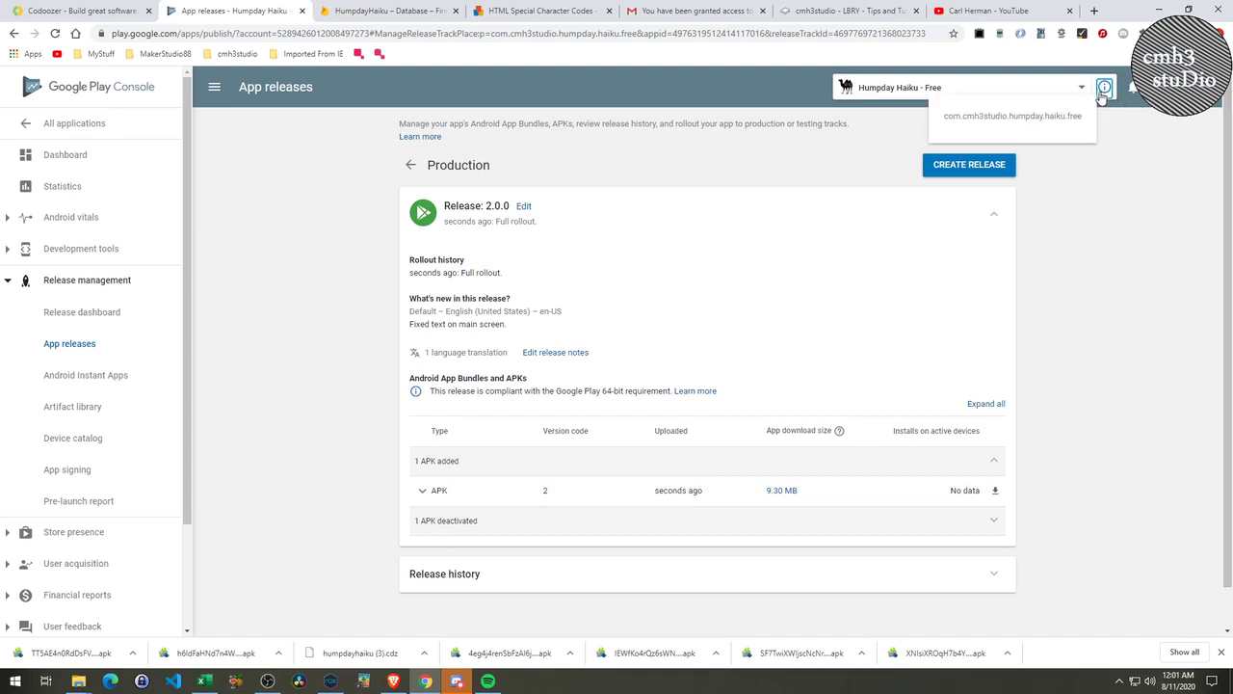
{"action": "left_click", "coordinate": [954, 257]}
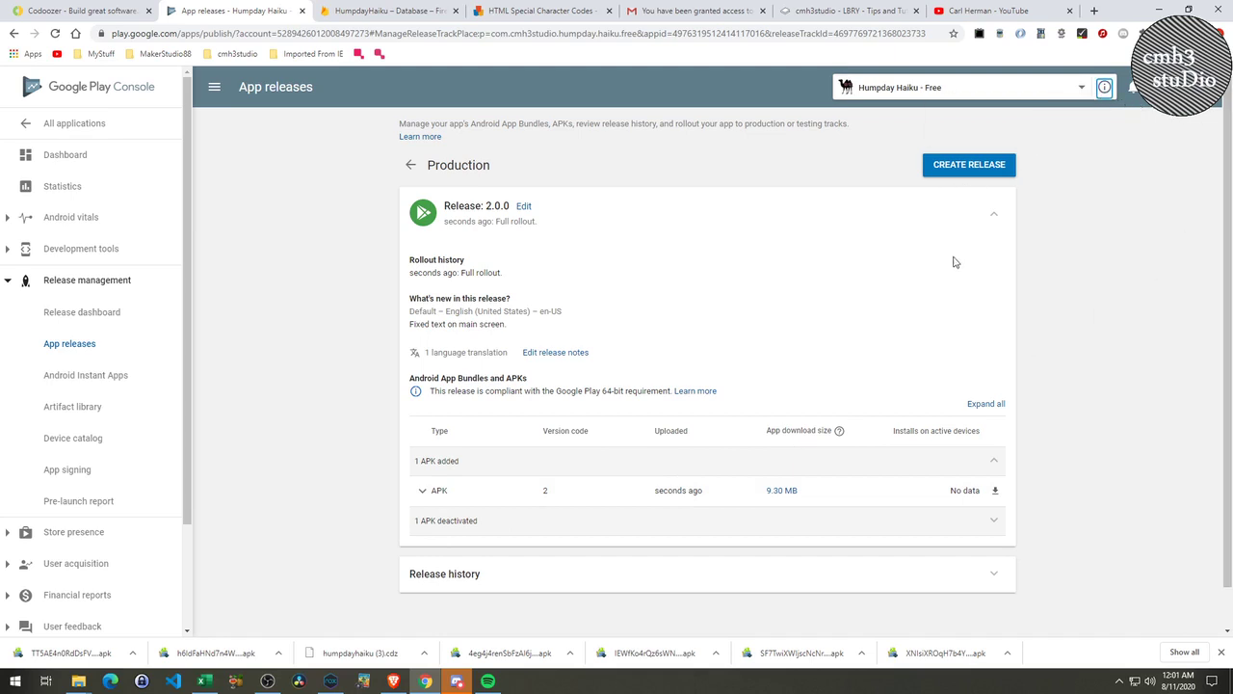
{"action": "left_click", "coordinate": [1108, 260]}
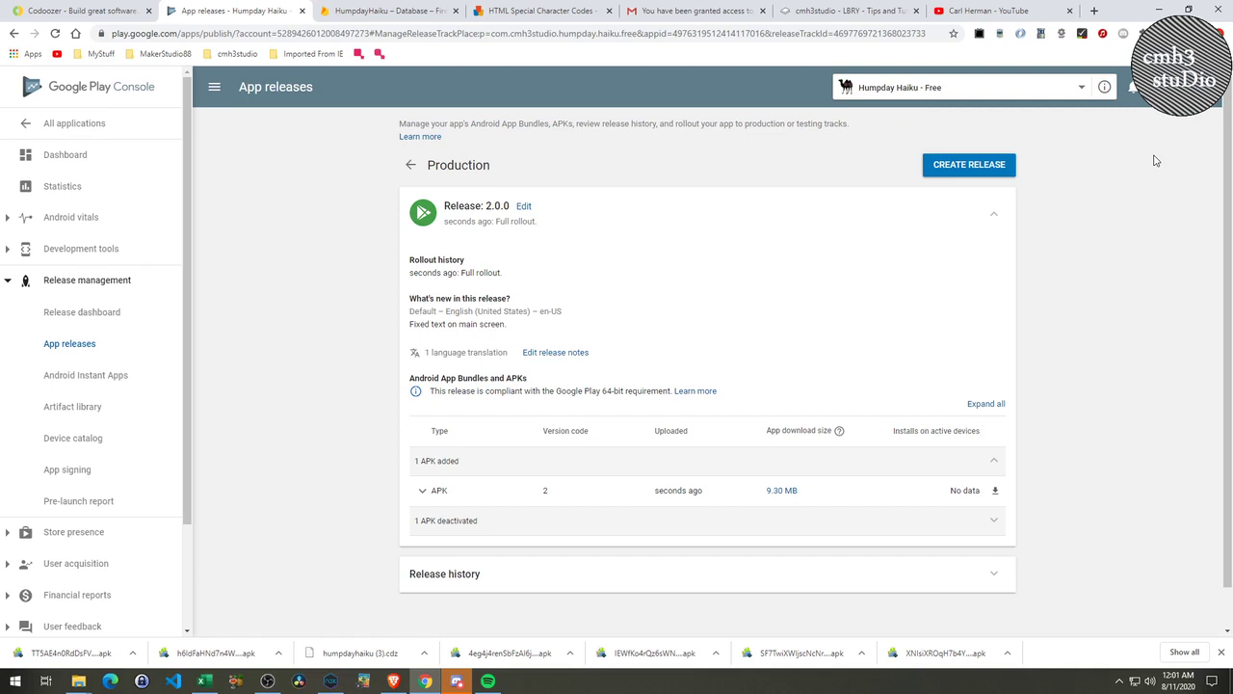